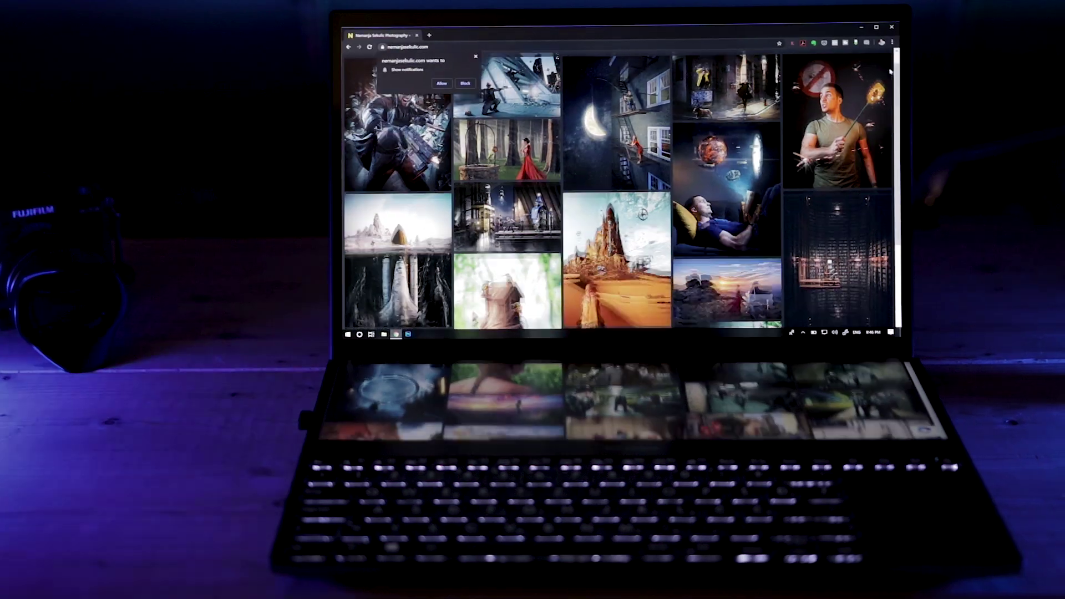
scroll(890, 71, down, 10)
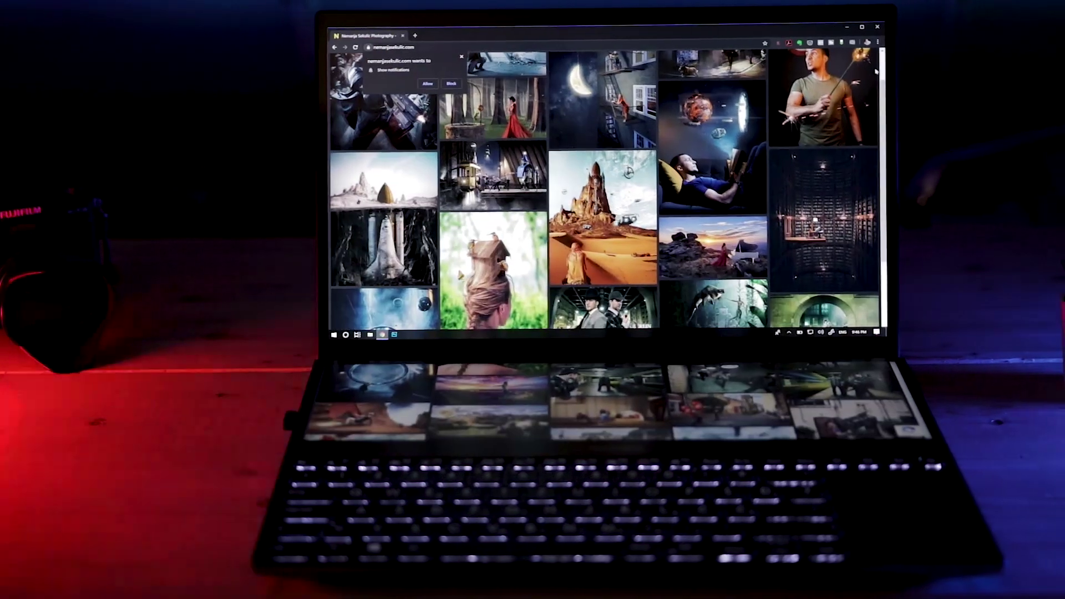
scroll(829, 72, down, 10)
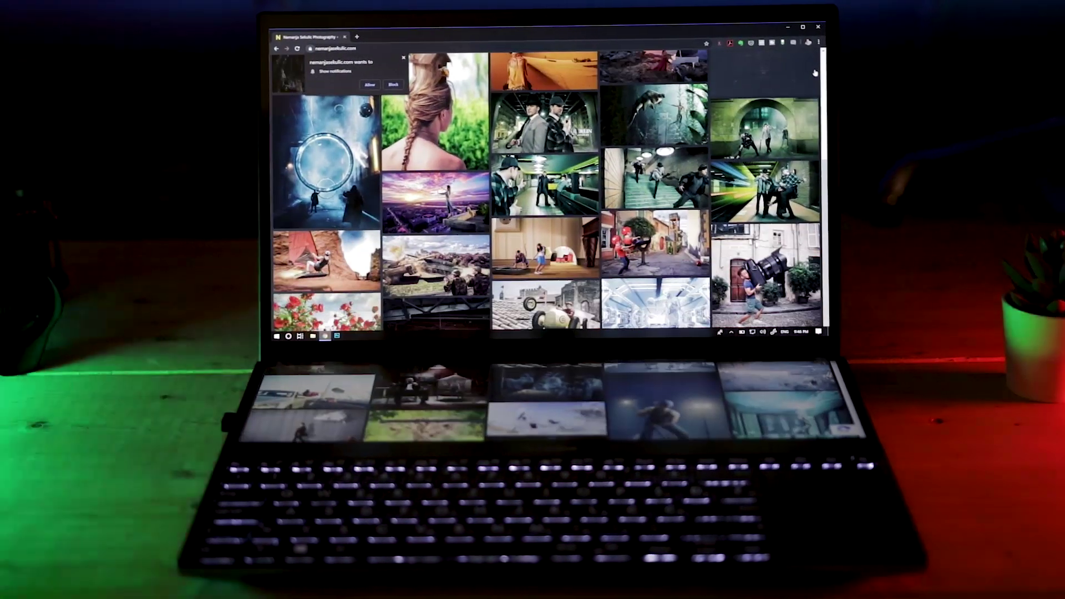
scroll(505, 189, down, 5)
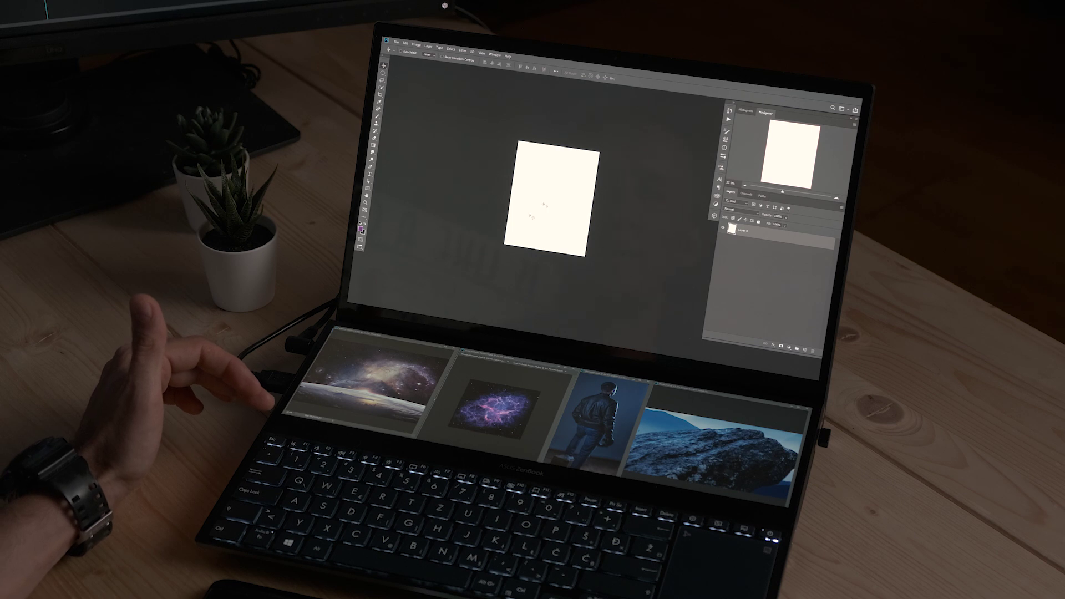
Copy the space-and-planet image into the blank portrait document as a new layer.
key(ctrl+Tab)
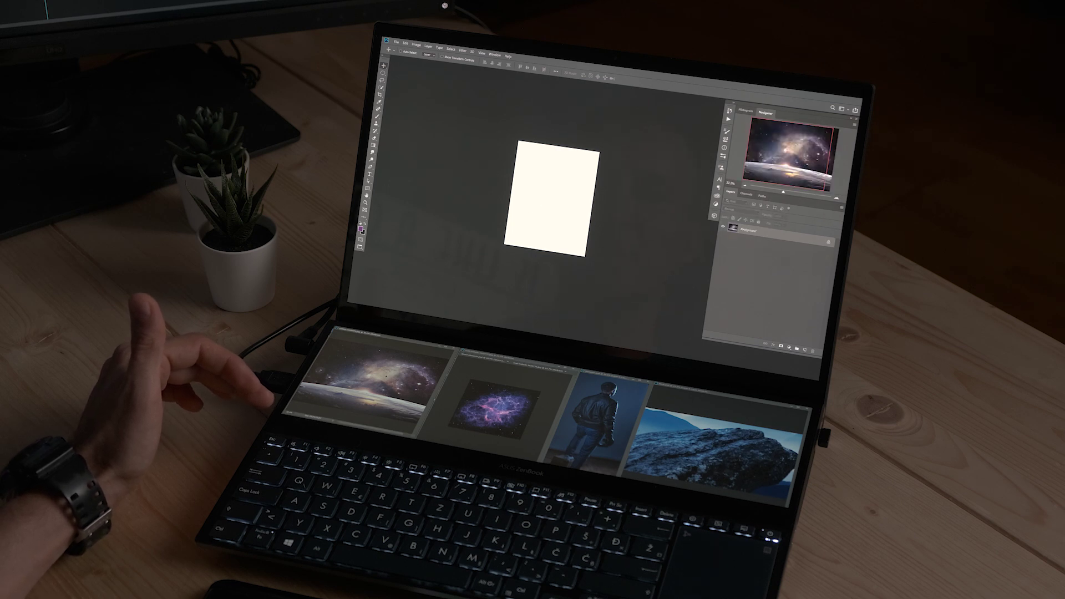
drag(533, 205, 532, 205)
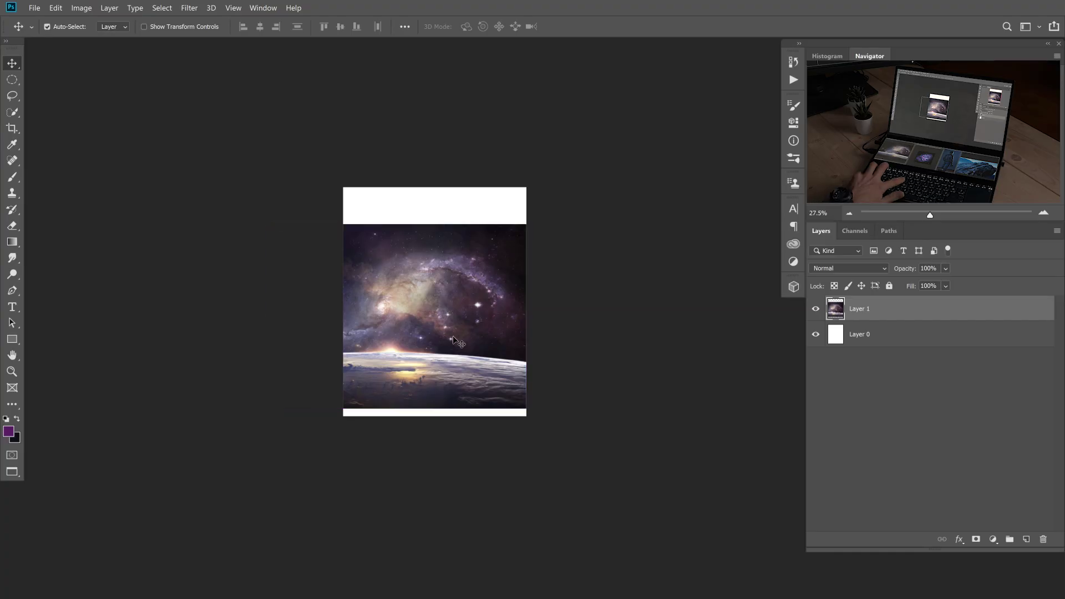
Enlarge the space image to about 129% so it covers the canvas, and move its sunrise right of centre.
key(ctrl+t)
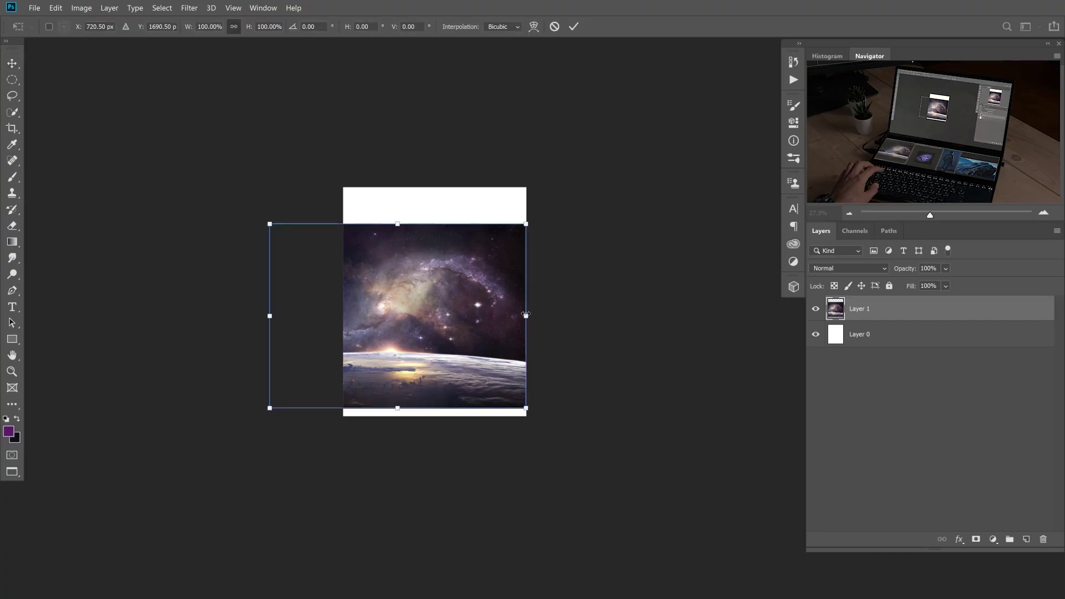
mouse_move(527, 316)
mouse_down()
mouse_move(584, 309)
mouse_move(540, 309)
mouse_up()
drag(458, 326, 493, 332)
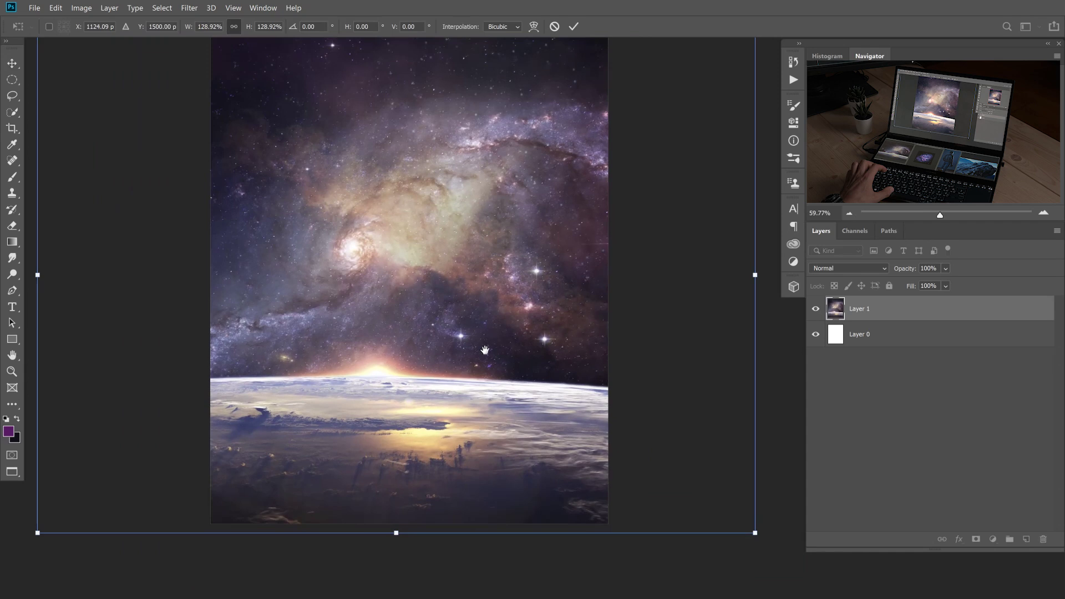
scroll(492, 331, down, 2)
key(Return)
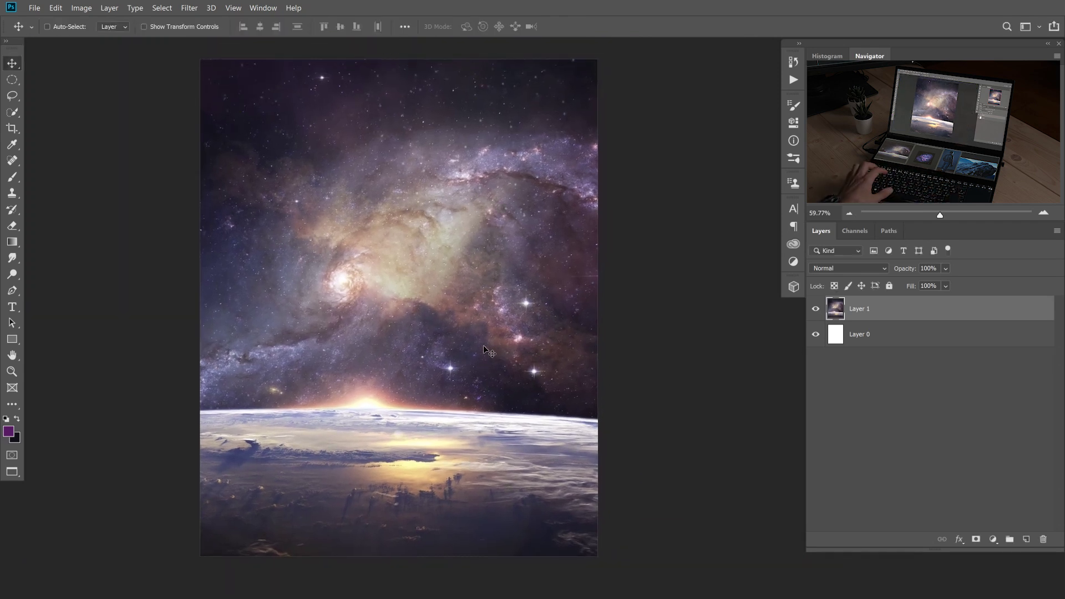
scroll(493, 348, down, 1)
drag(487, 351, 531, 365)
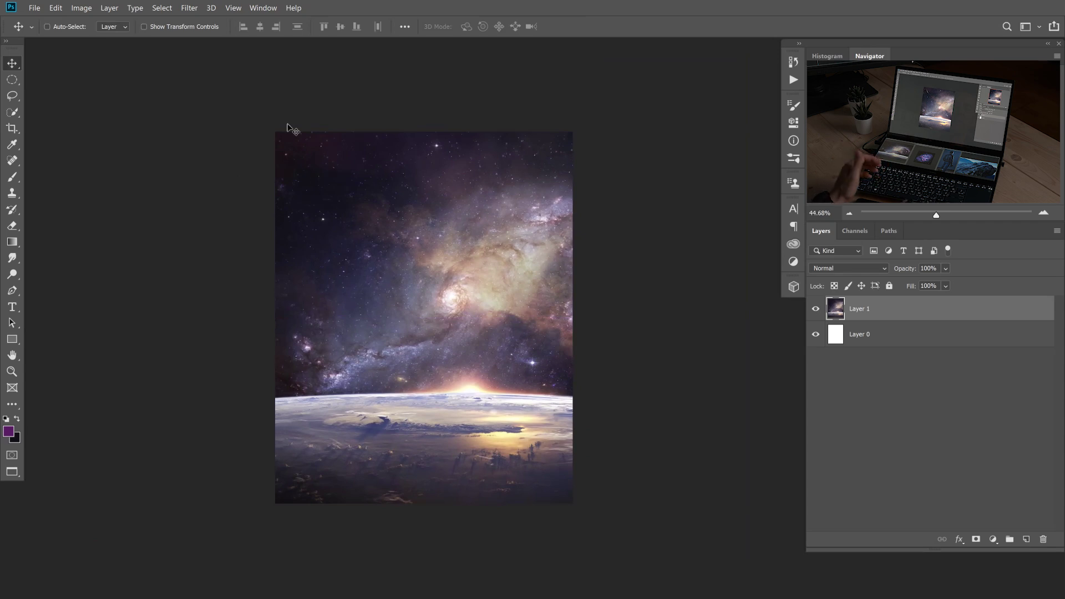
Add a guide layout with 3 columns and 3 rows to the canvas.
click(235, 10)
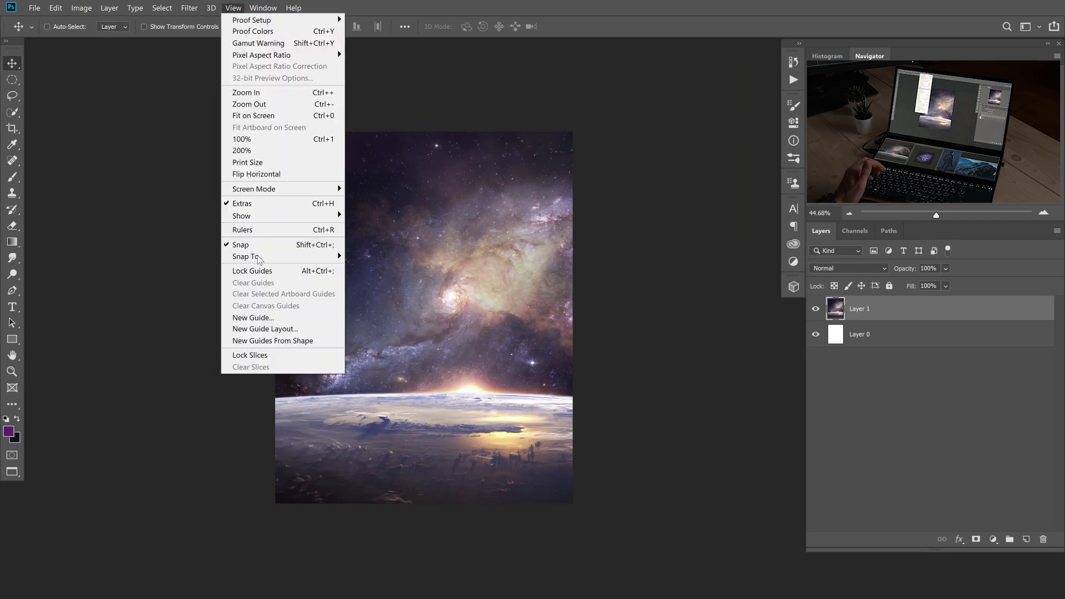
click(270, 330)
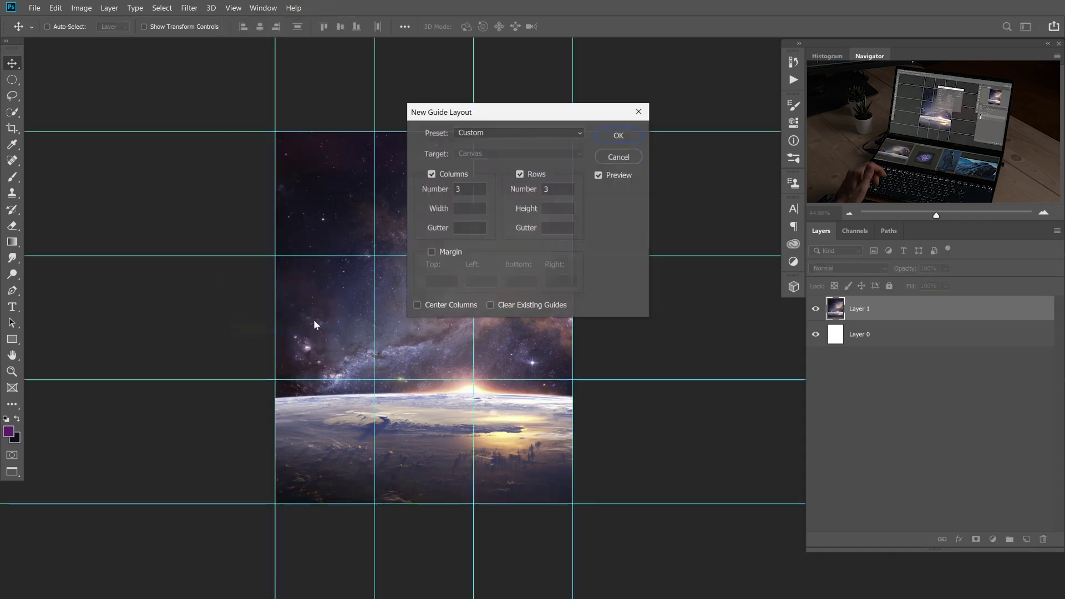
drag(520, 115, 658, 143)
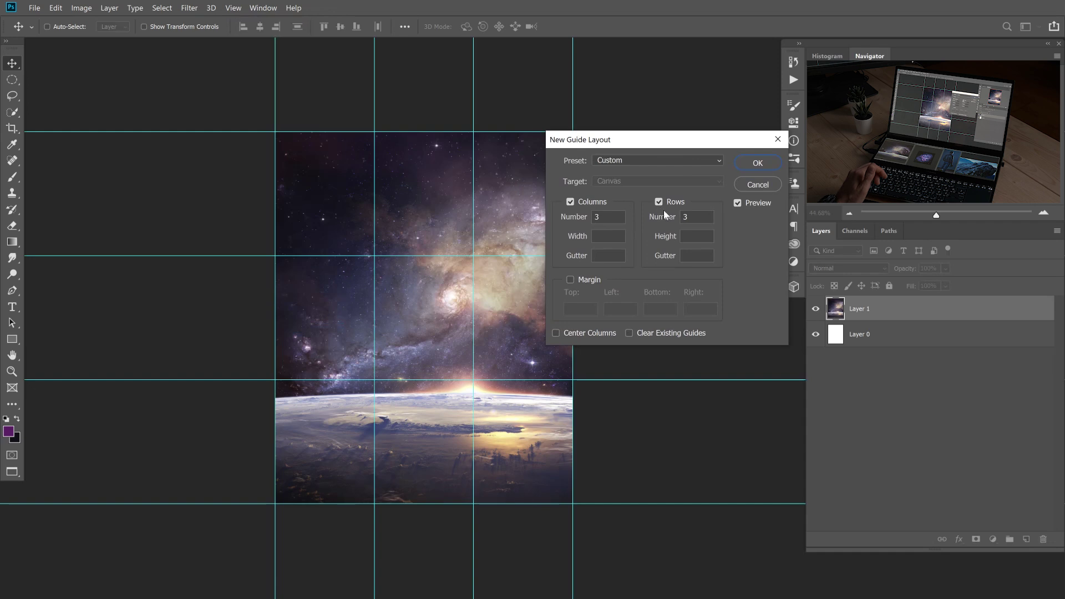
click(758, 163)
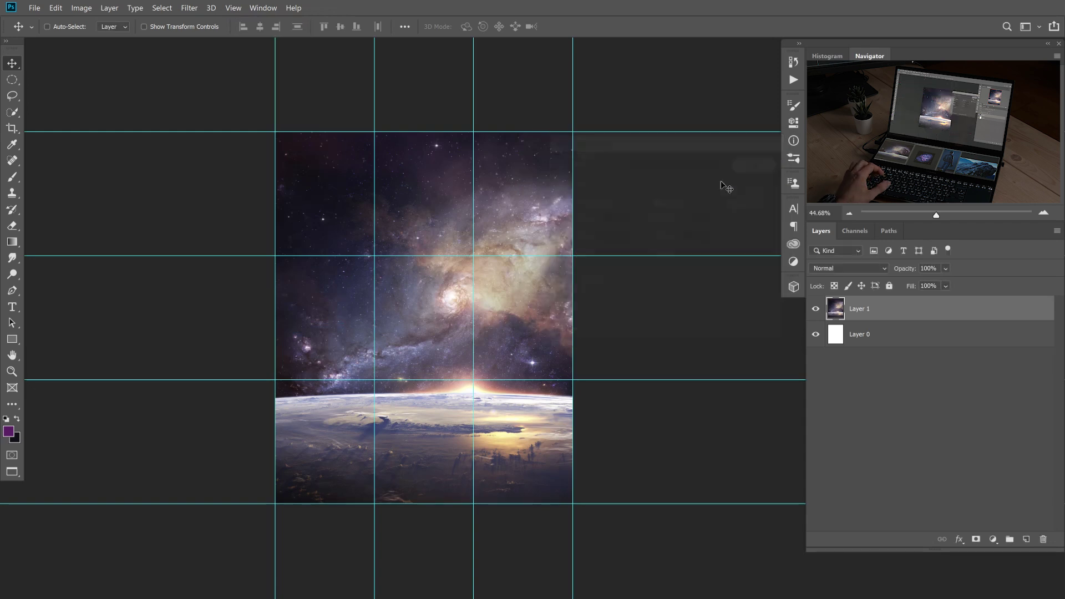
Nudge the space background slightly right and bring the masked rock cliff image in above it as a new layer.
drag(431, 326, 444, 331)
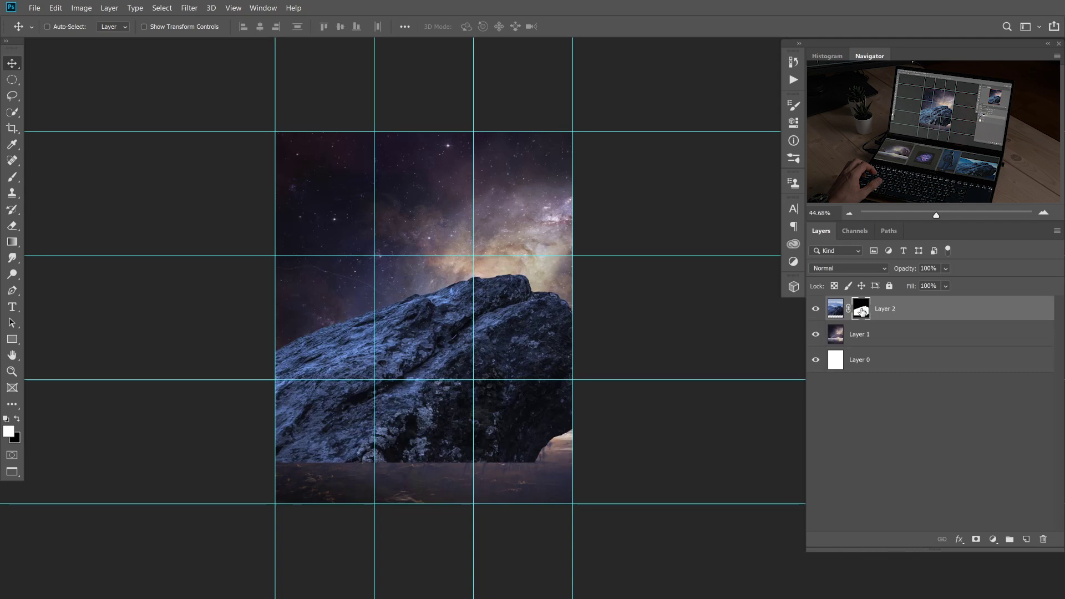
Try painting on the rock layer's mask over the upper-left sky with the 200 px Brush, and set the brush opacity to 100%.
key(b)
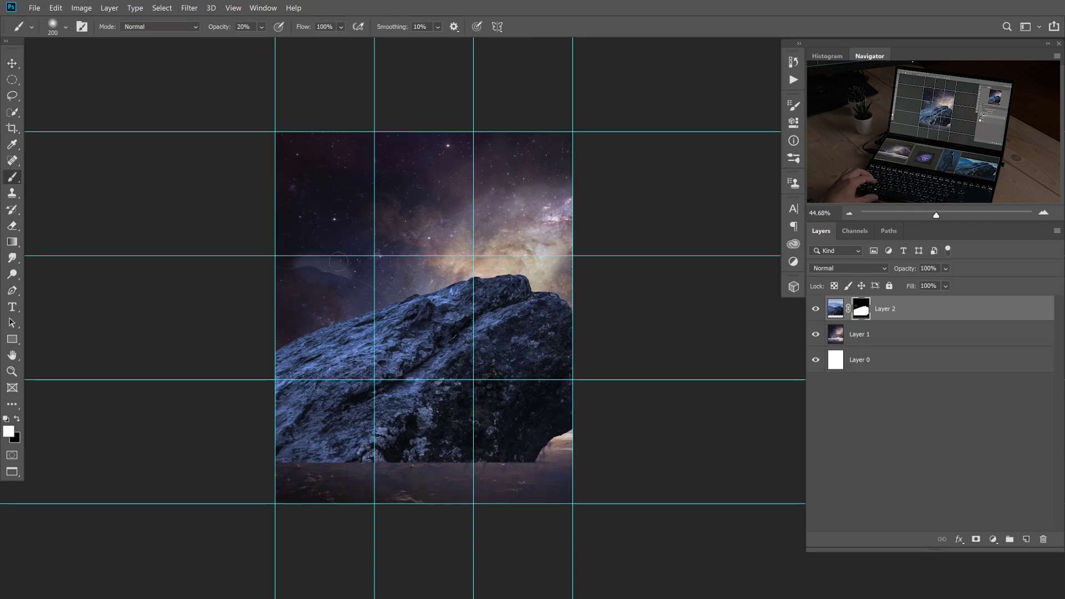
click(338, 261)
key(0)
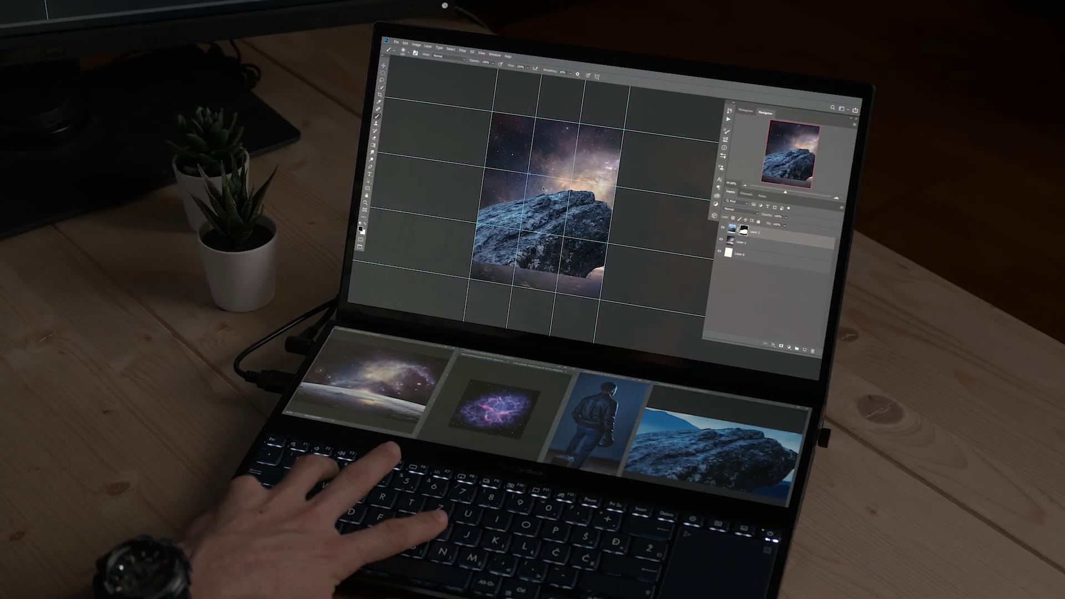
Hide and show the guides to check the composition with and without them.
key(ctrl+apostrophe)
key(ctrl+apostrophe)
key(ctrl+apostrophe)
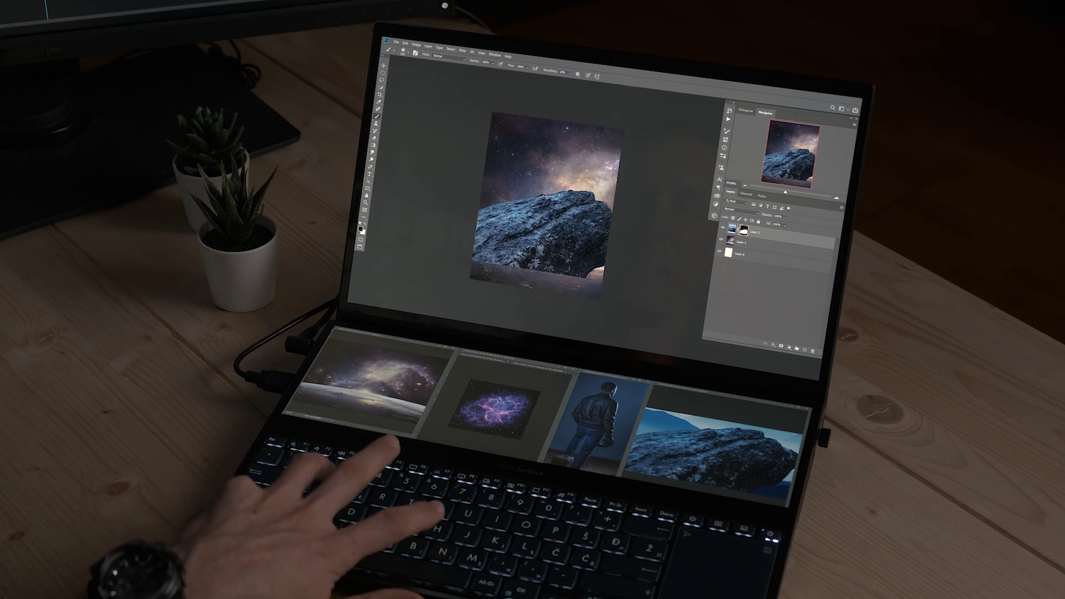
key(ctrl+apostrophe)
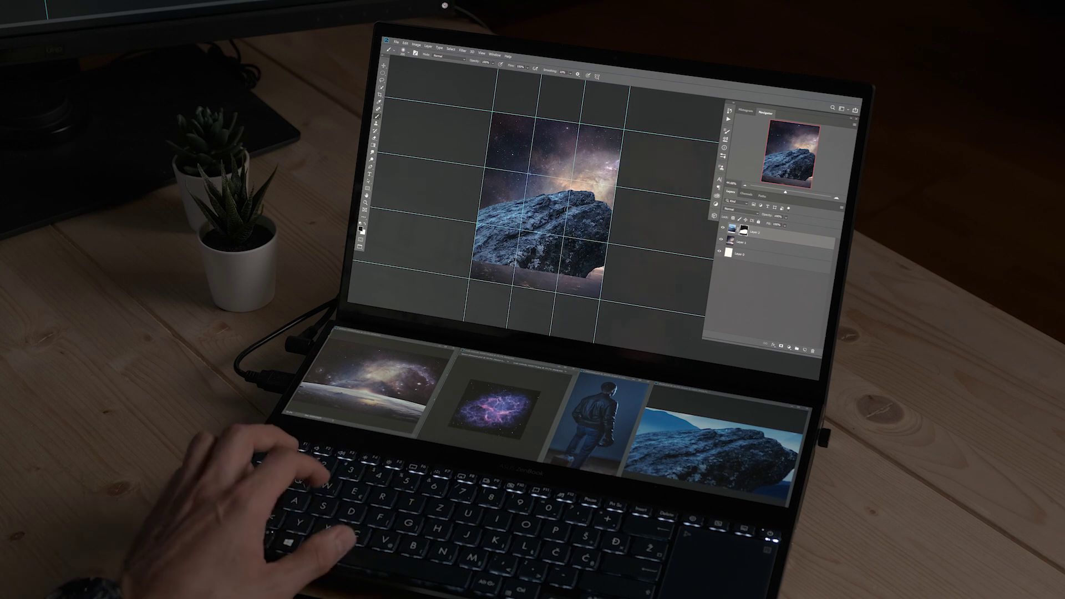
Apply the rock layer's mask and shrink the rock to about 51%, placing it in the canvas's lower-left corner.
right_click(744, 230)
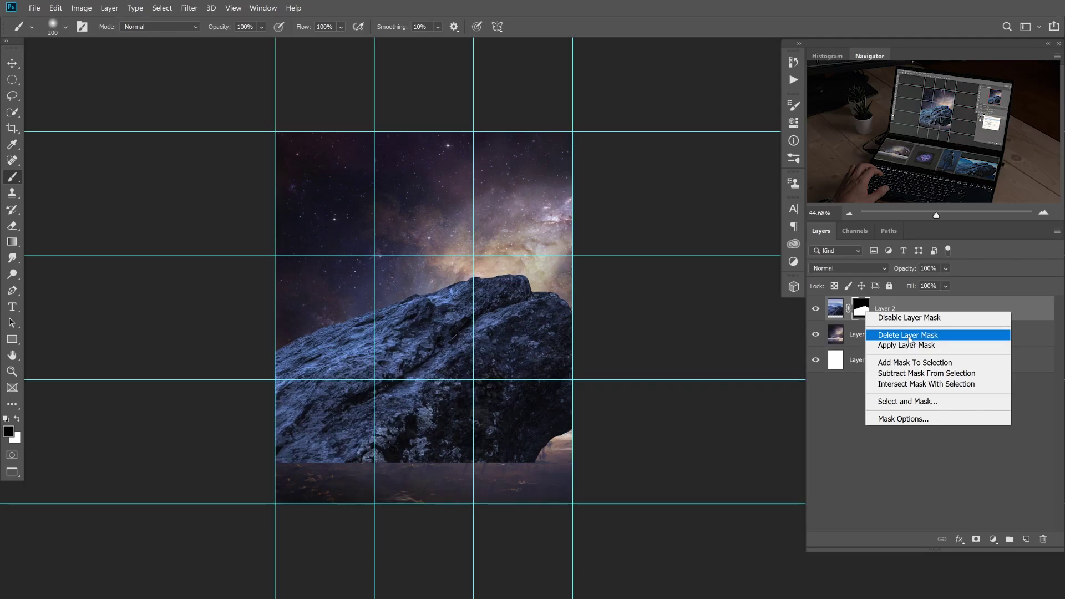
click(904, 345)
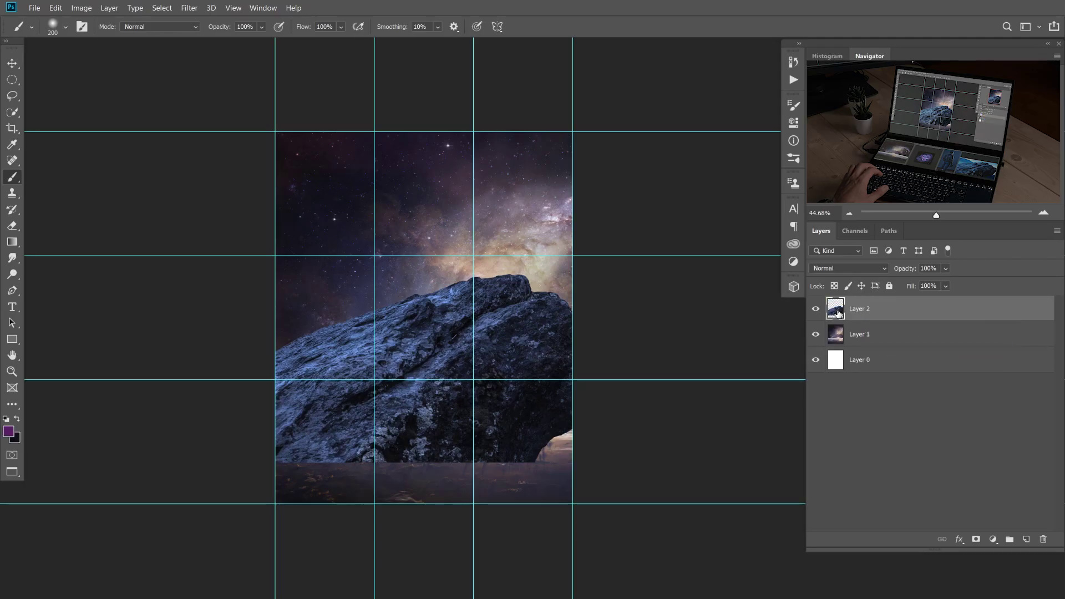
key(ctrl+t)
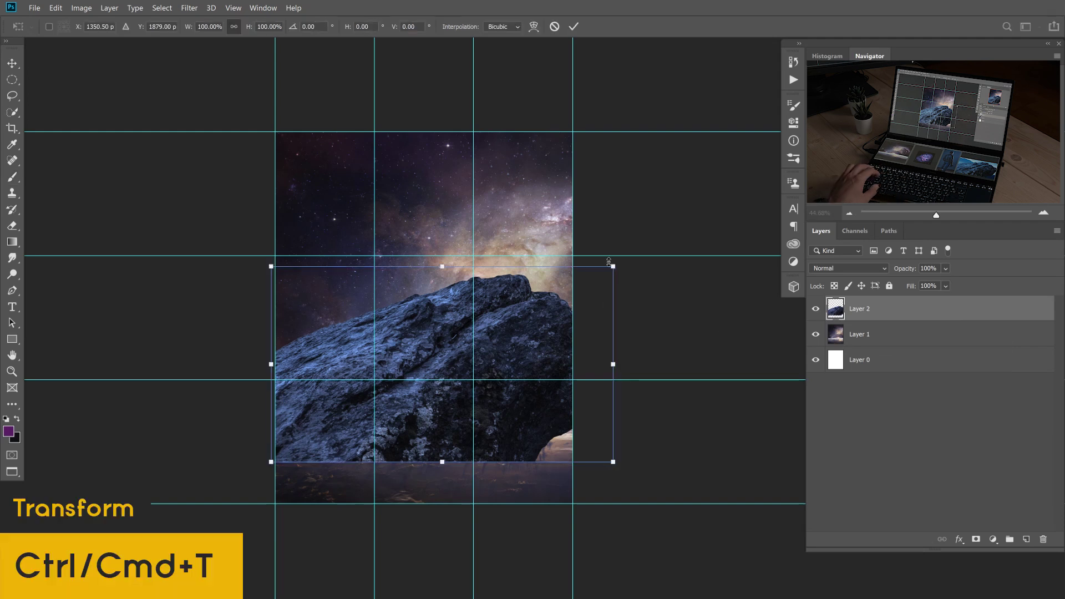
drag(613, 267, 489, 337)
drag(419, 396, 399, 437)
drag(474, 380, 403, 432)
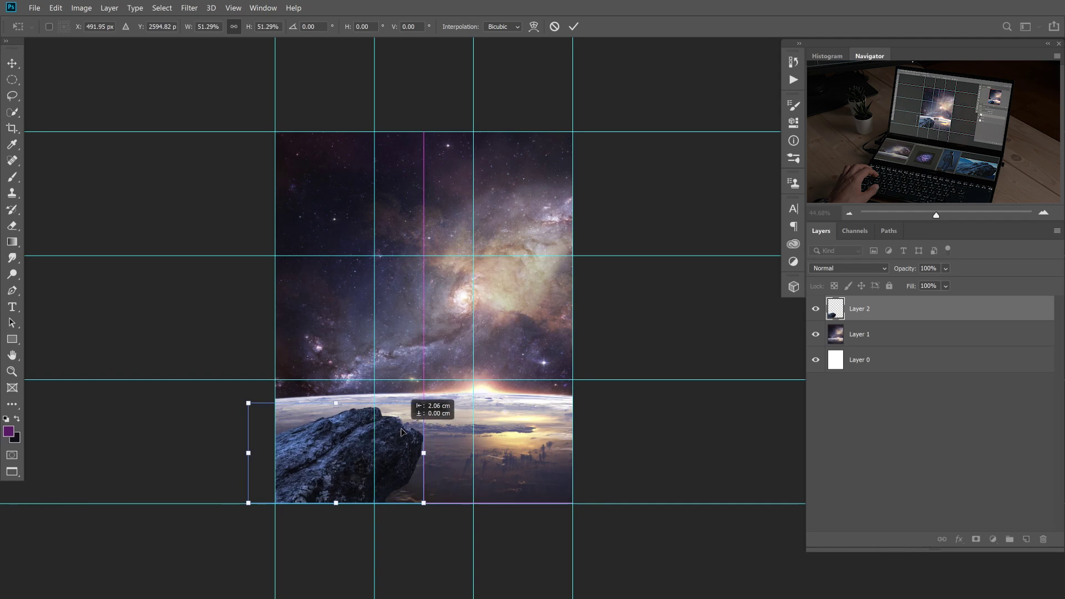
drag(398, 435, 399, 441)
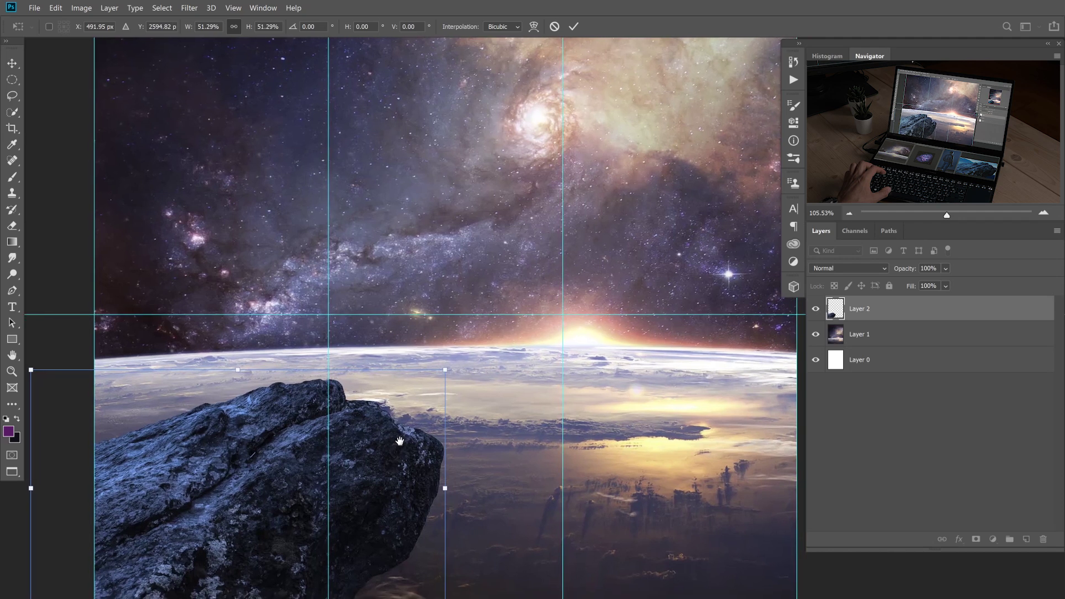
Fine-tune the rock's scale to about 50%, keeping it seated on the canvas's bottom edge.
drag(446, 370, 435, 376)
drag(396, 438, 404, 395)
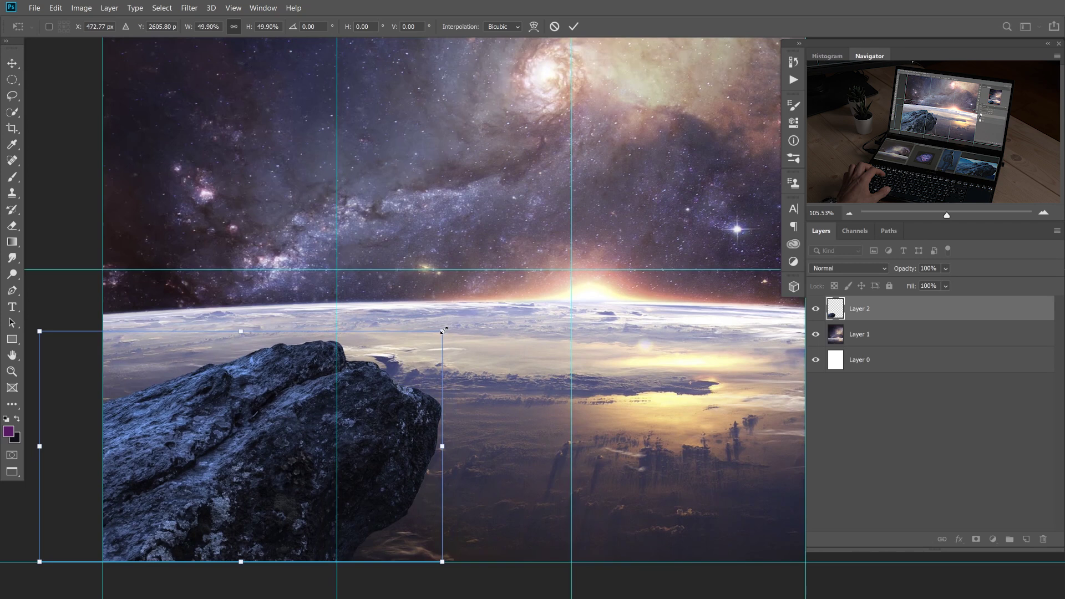
drag(443, 331, 447, 330)
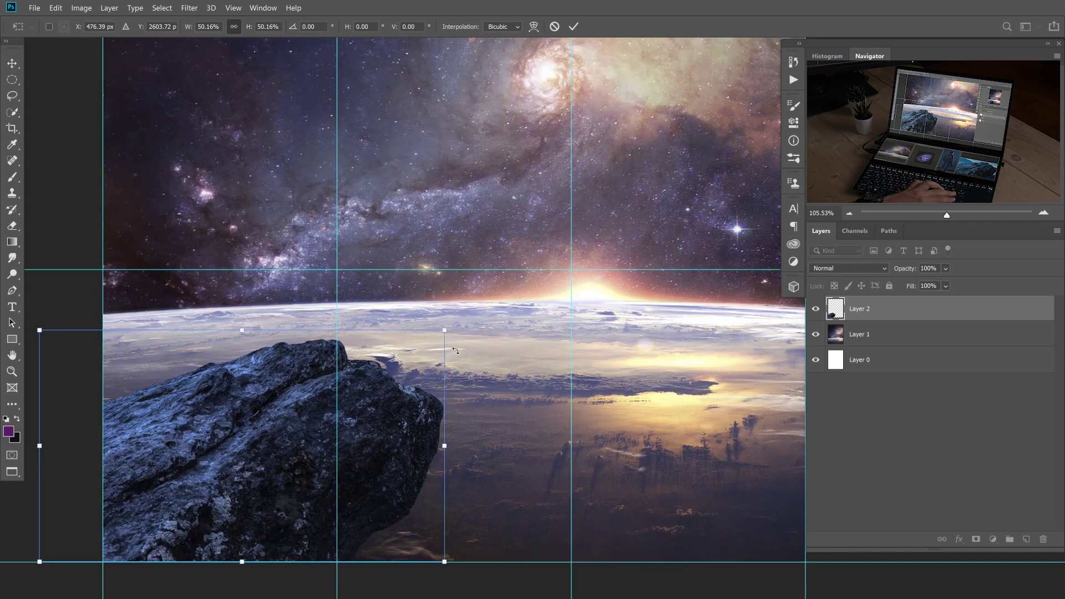
key(Return)
key(v)
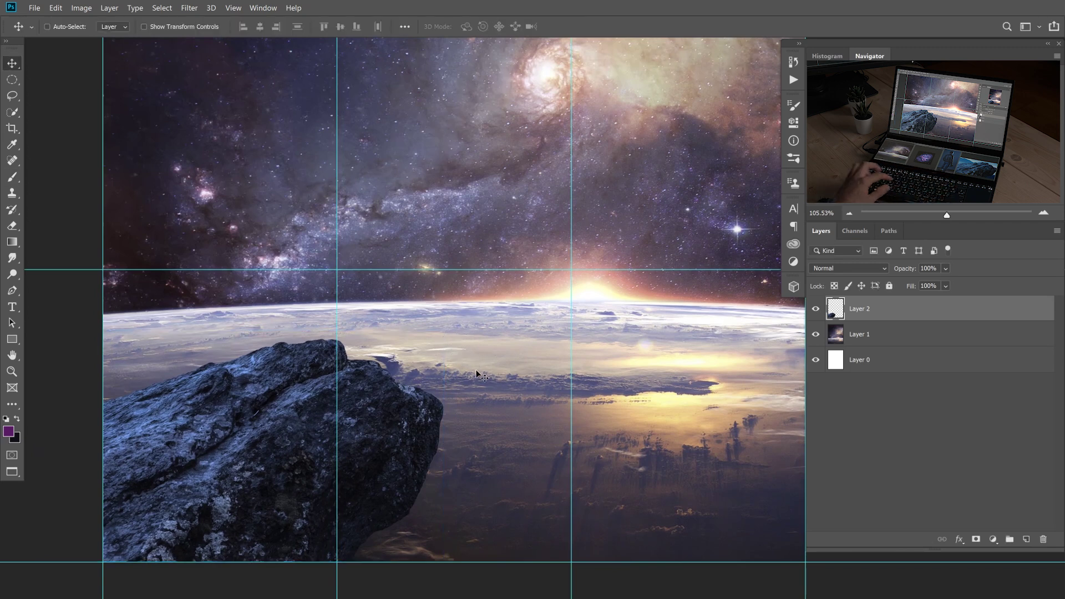
Shift the space background layer slightly to the right behind the rock.
ctrl+click(487, 380)
mouse_move(487, 380)
mouse_down()
mouse_move(514, 378)
mouse_move(501, 381)
mouse_up()
scroll(500, 380, down, 5)
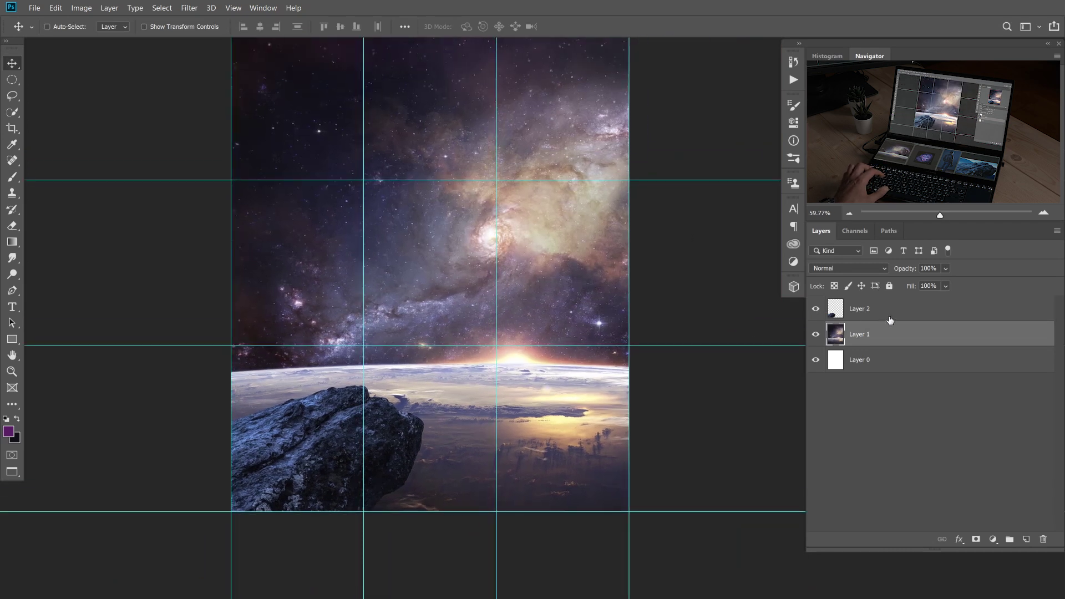
Select the rock layer and make small adjustments to its position in the lower-left corner.
click(889, 317)
drag(354, 446, 354, 449)
drag(356, 447, 363, 442)
key(ctrl)
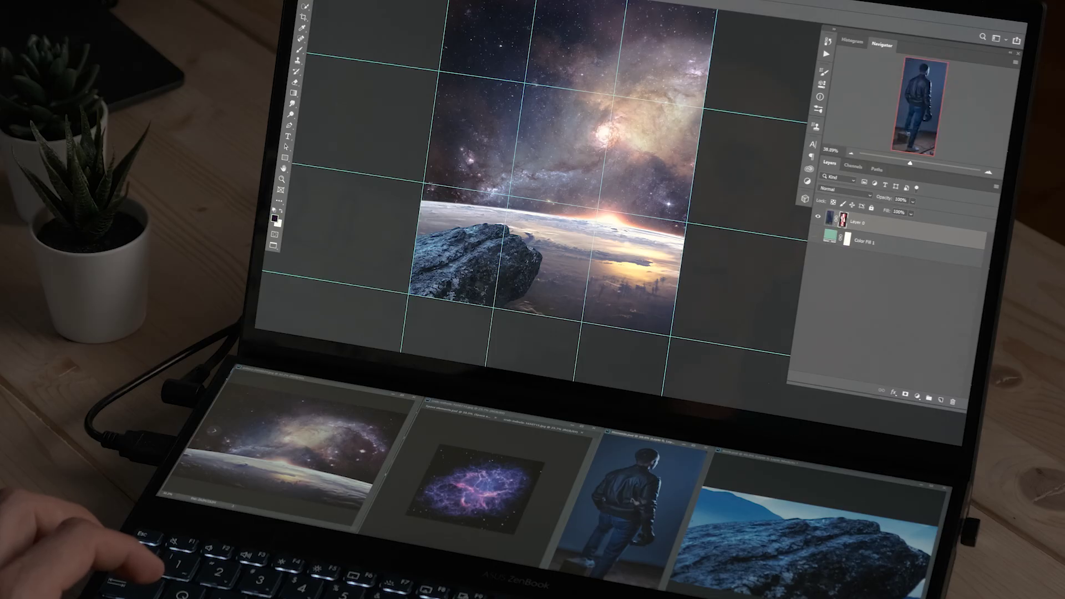
Add the photo of the man in the leather jacket as the top layer and enable its layer mask.
drag(637, 494, 556, 168)
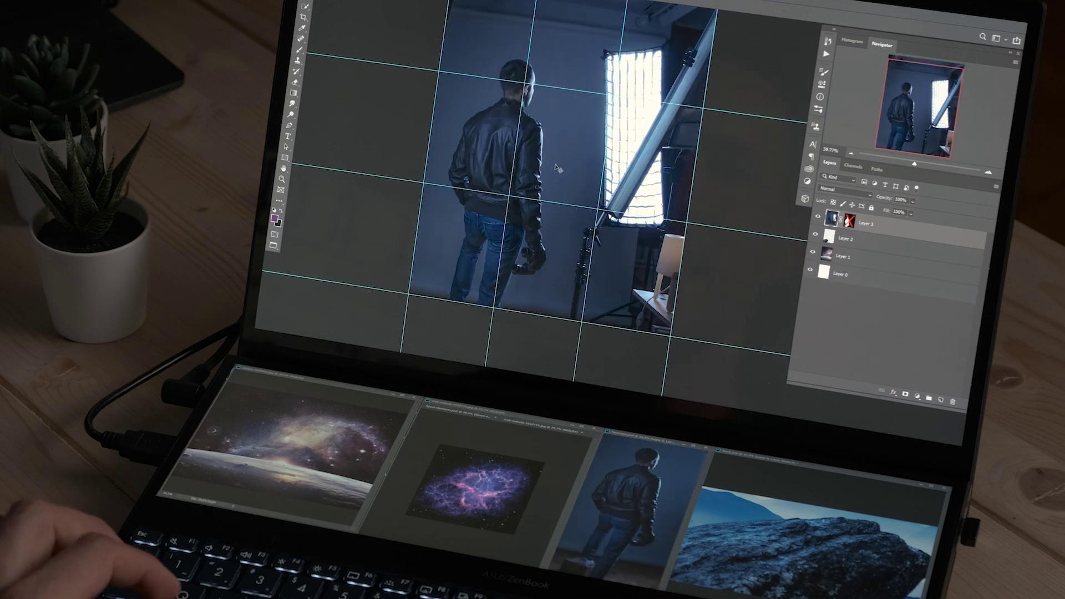
shift+click(849, 221)
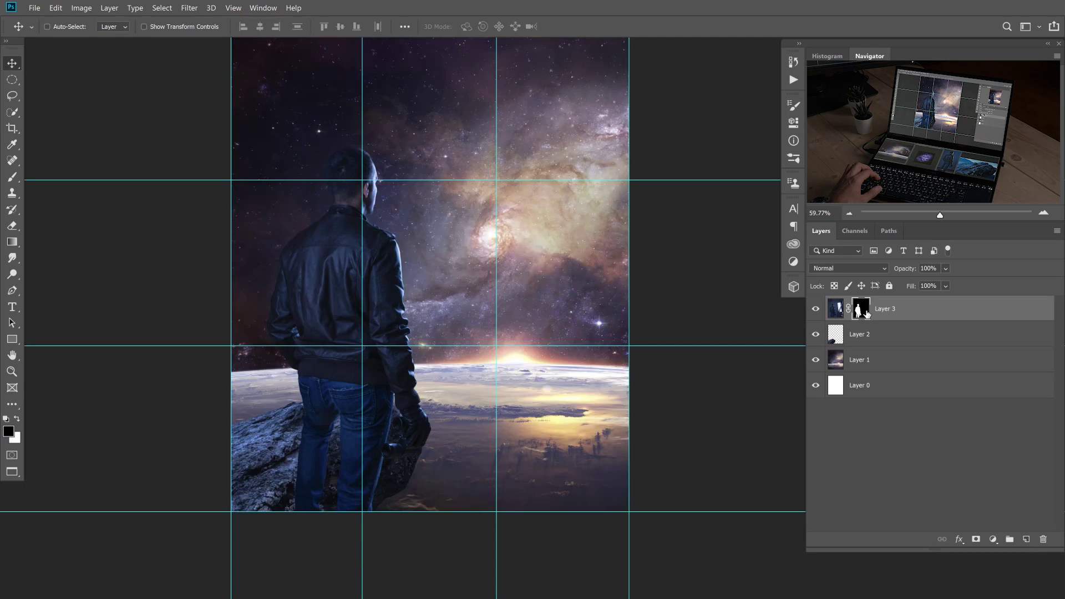
Apply the man's layer mask and convert his layer to a smart object.
right_click(859, 313)
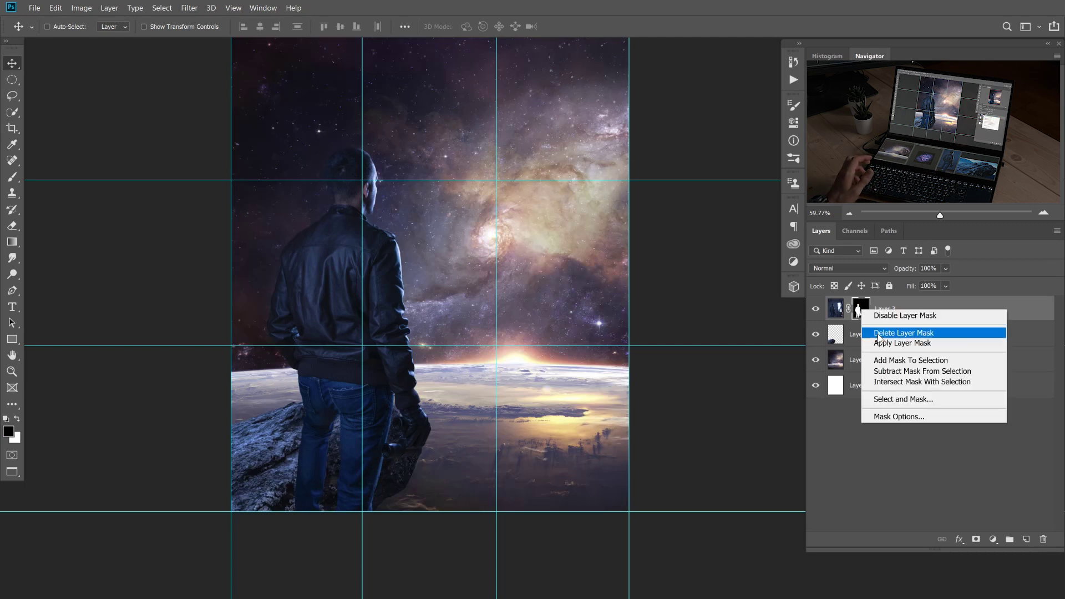
click(883, 344)
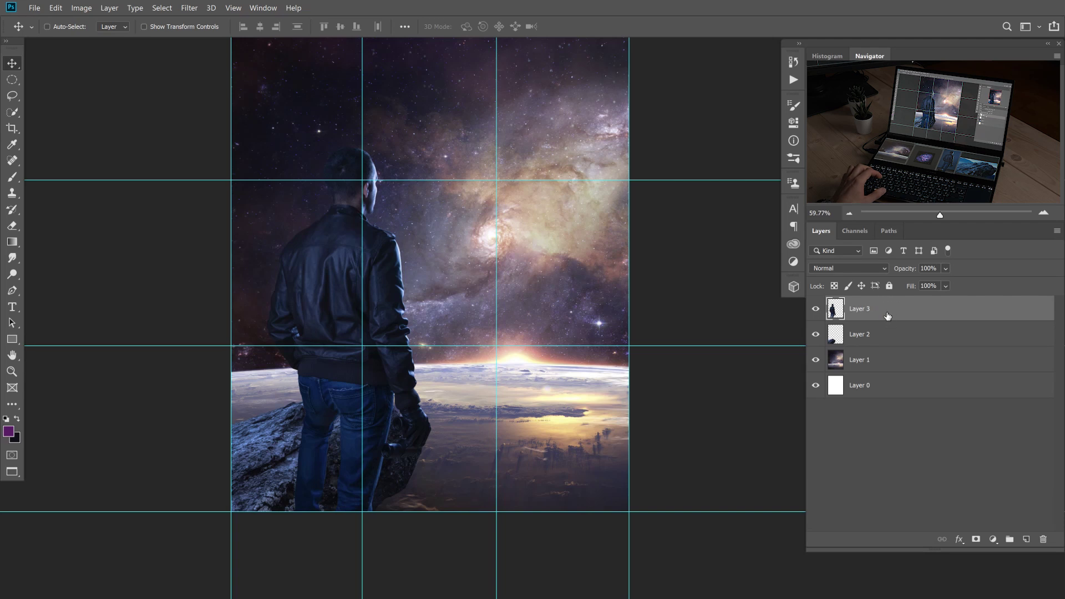
right_click(892, 315)
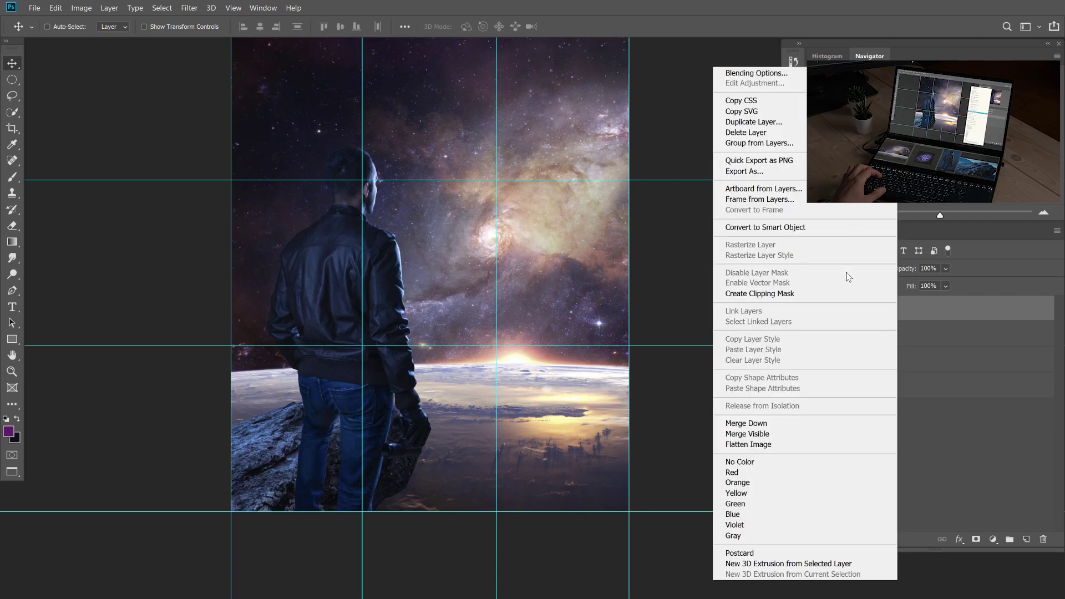
click(778, 228)
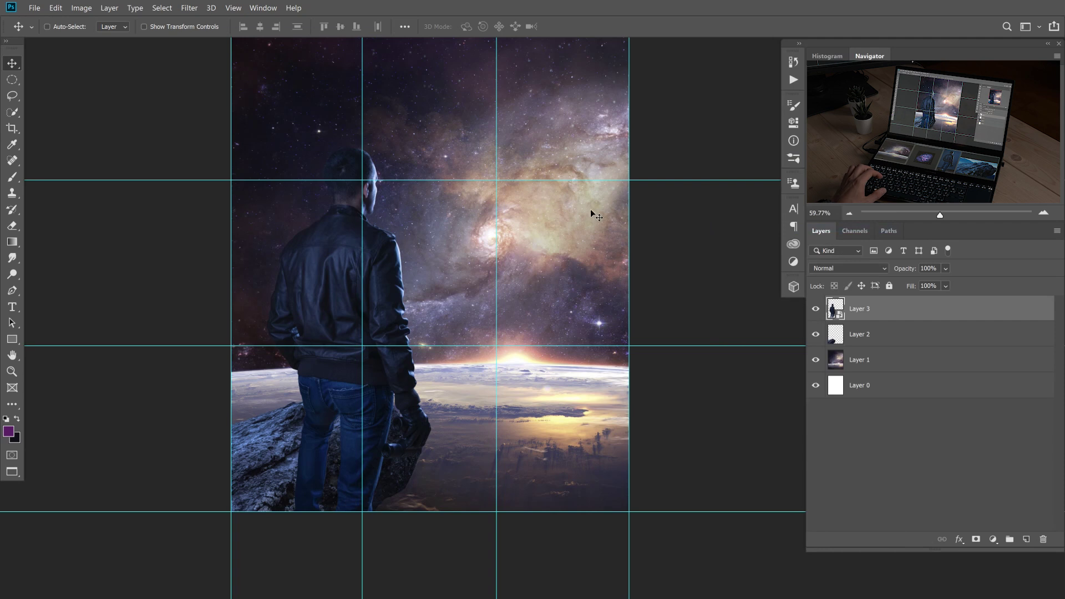
scroll(563, 231, down, 3)
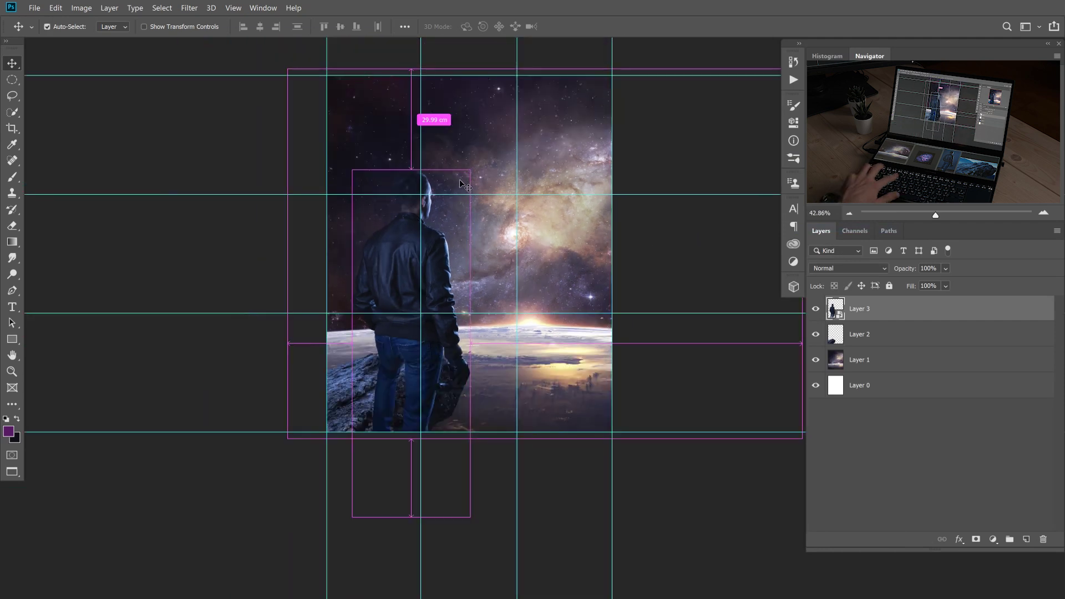
Scale the man down proportionally to 28.40% and place him standing on the rock.
key(ctrl+t)
drag(473, 170, 410, 343)
drag(383, 396, 431, 305)
scroll(431, 305, up, 3)
drag(481, 216, 442, 326)
drag(416, 393, 417, 309)
scroll(417, 309, up, 4)
drag(435, 349, 431, 419)
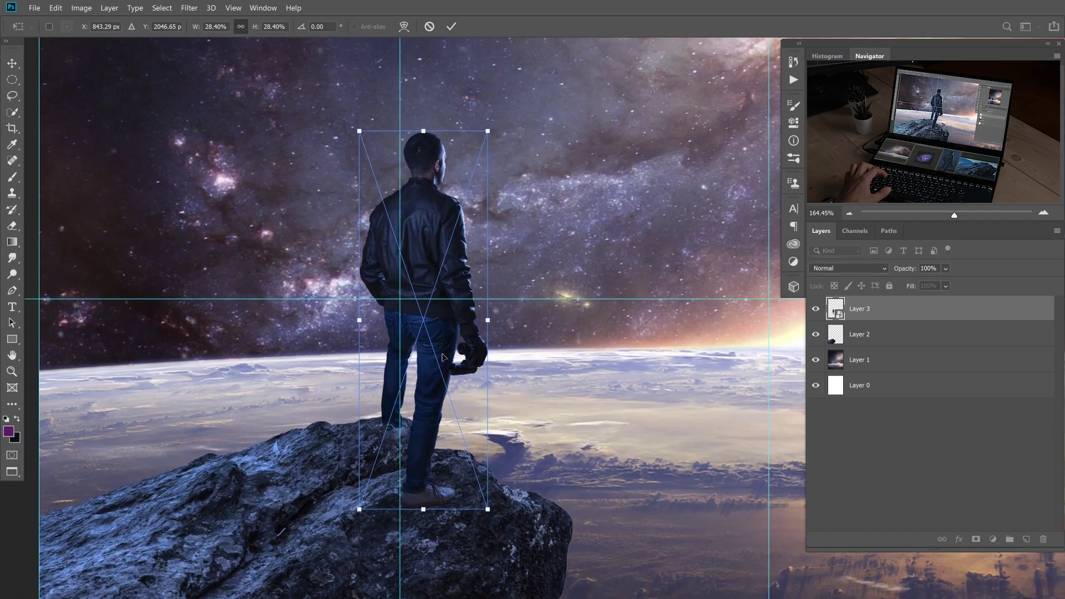
Move the man onto the left inner vertical guide at about X 790.94 px, Y 2011.97 px, with his feet on the rock.
drag(437, 355, 416, 340)
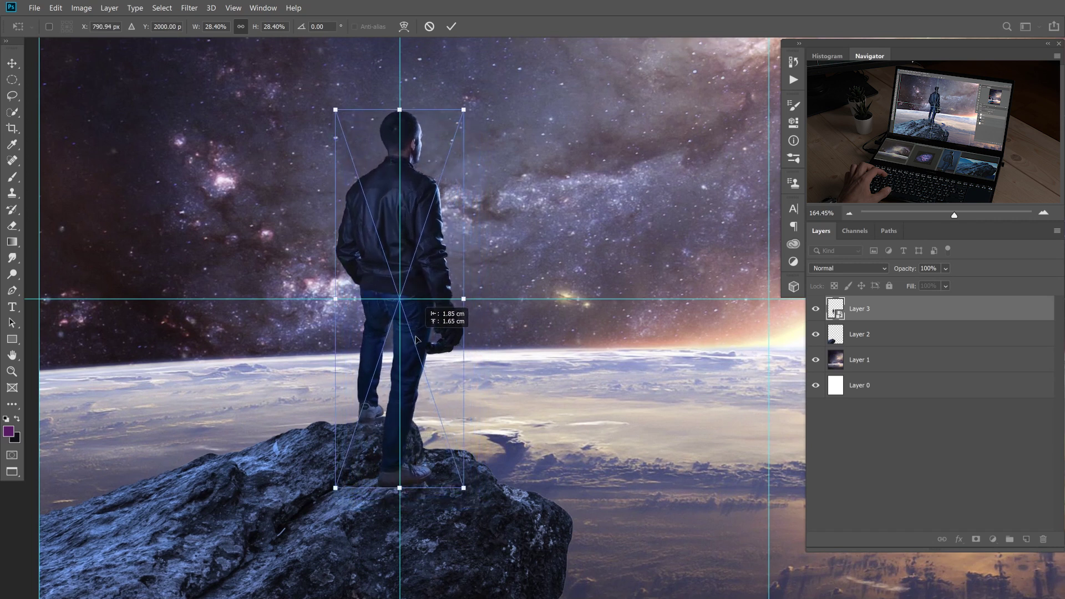
click(376, 424)
drag(420, 439, 420, 454)
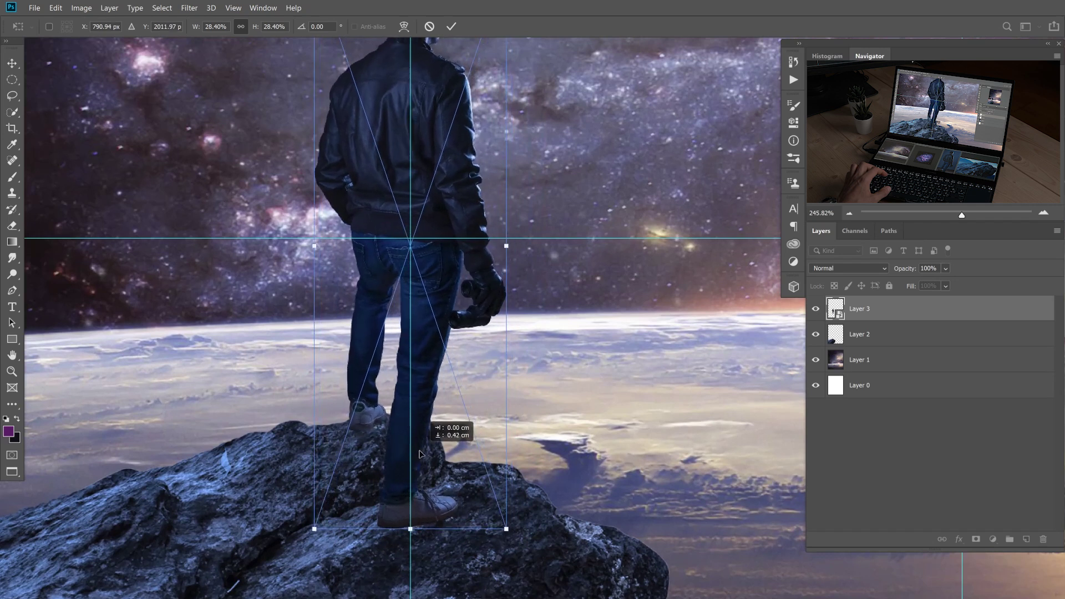
scroll(433, 381, up, 3)
scroll(432, 380, right, 1)
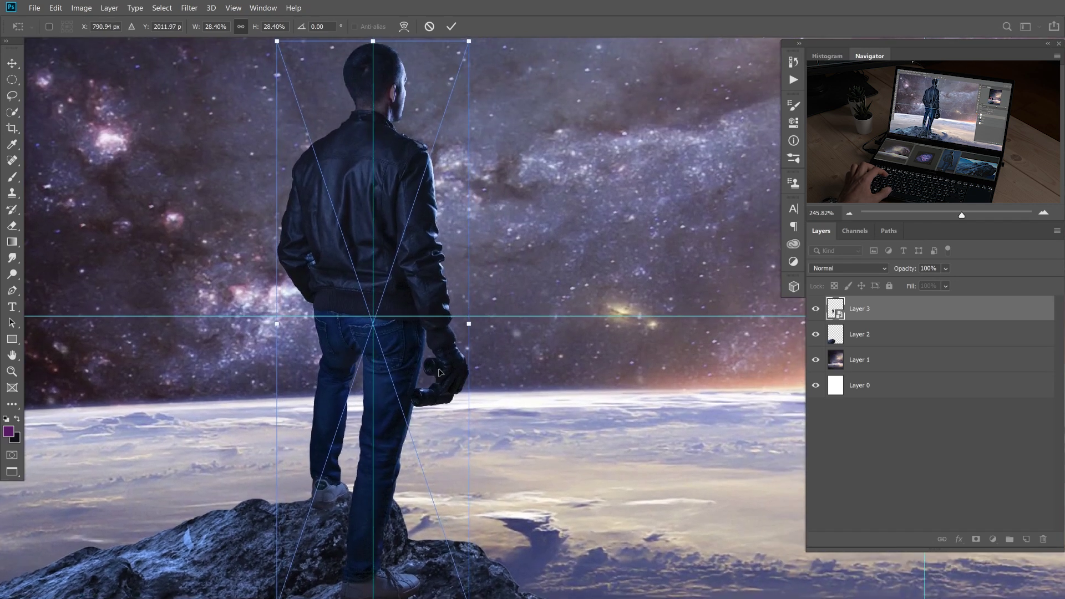
Scale the man down slightly more, reposition him so his shoes rest on the rock, and commit the transform.
drag(376, 40, 378, 94)
drag(402, 382, 403, 302)
drag(387, 409, 392, 361)
key(Return)
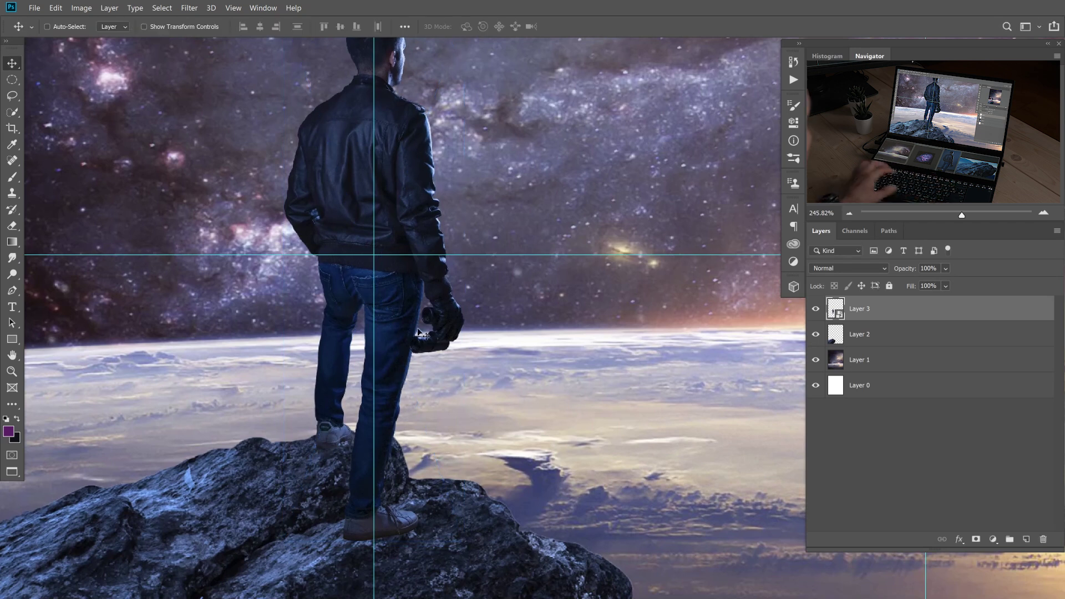
Open a second window of Meteor Shower Tutorial.psd to preview the whole composition while working up close.
scroll(420, 333, down, 2)
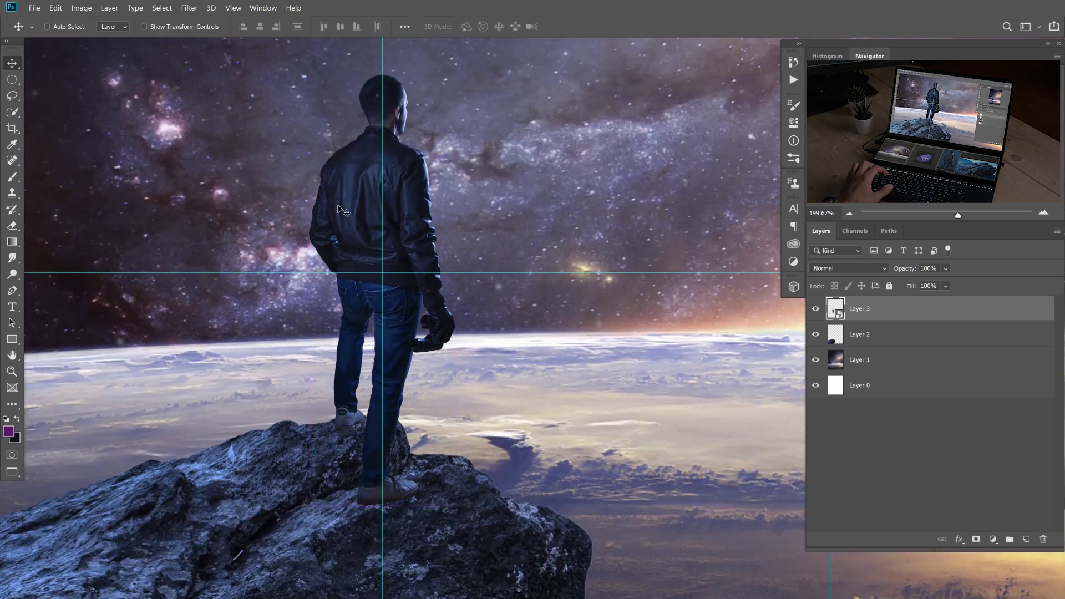
click(257, 8)
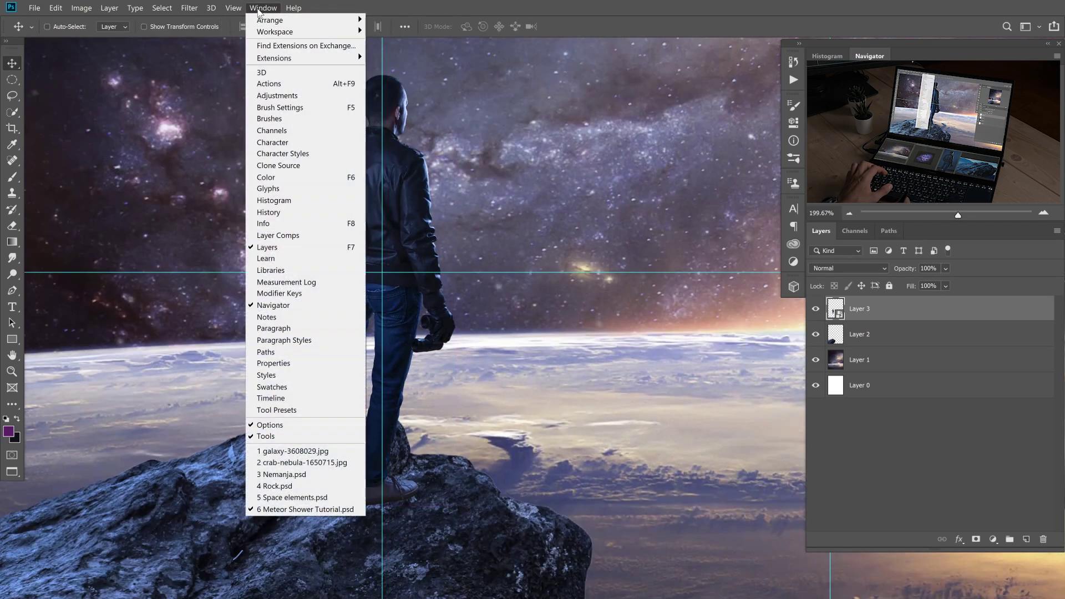
mouse_move(344, 22)
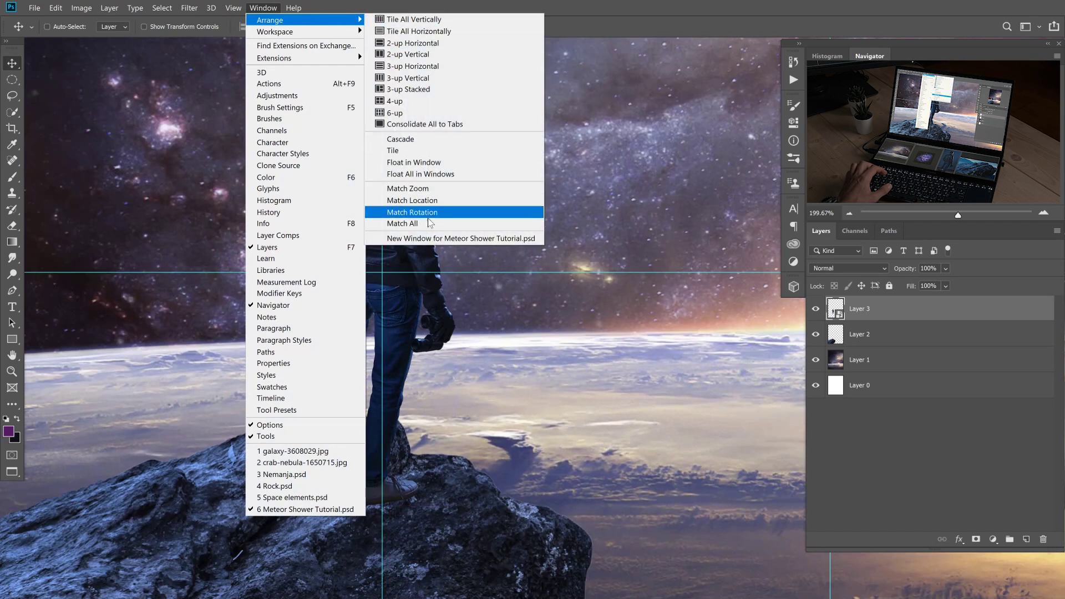
click(432, 239)
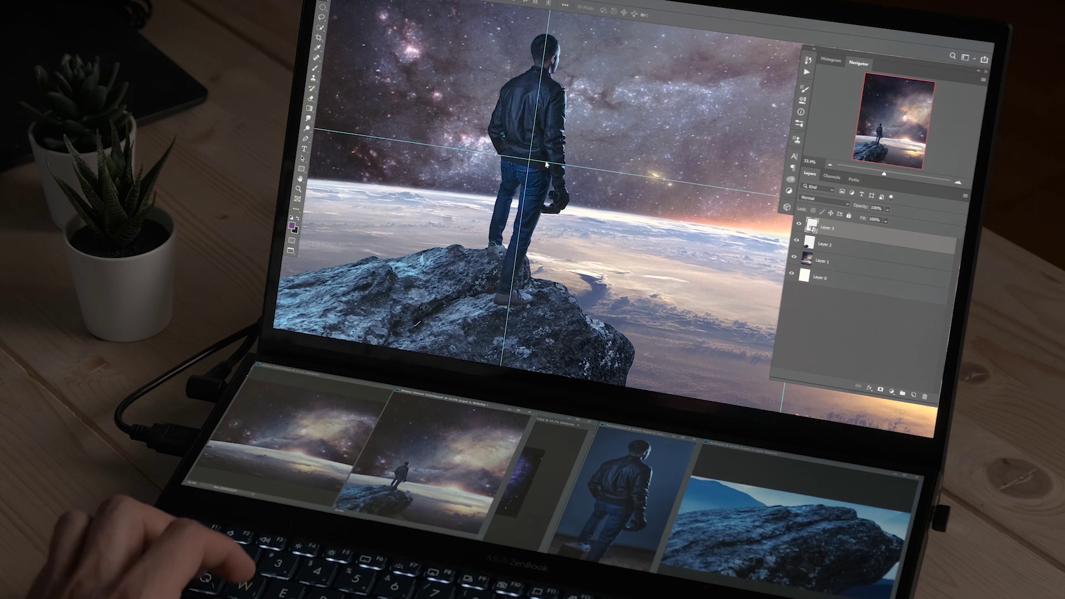
Fine-tune the man's placement on the rock while checking the full composition, and hide the guides.
scroll(546, 164, down, 5)
scroll(528, 203, up, 5)
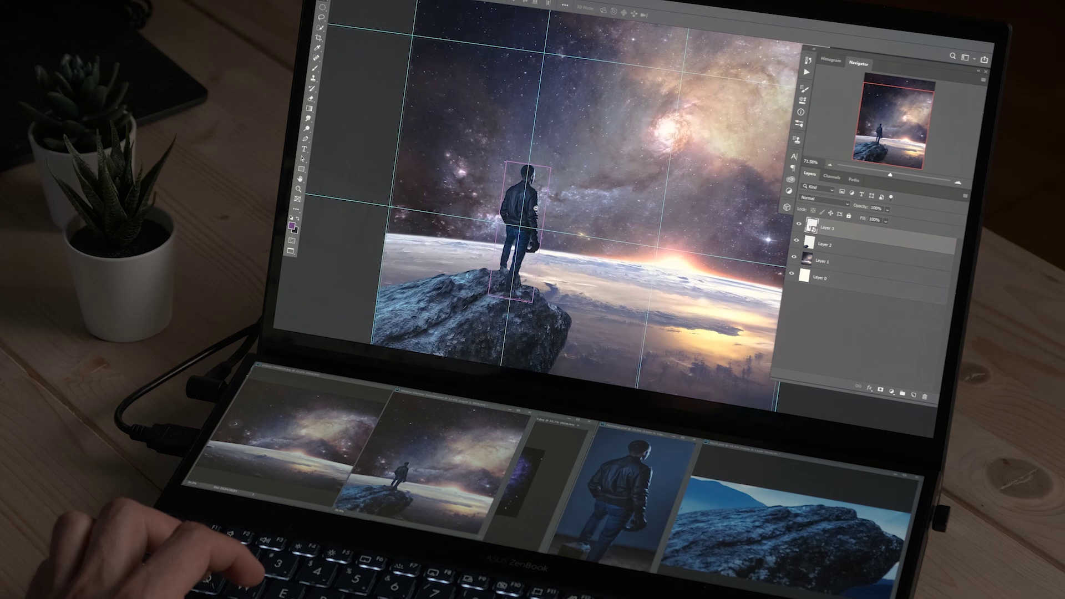
scroll(536, 207, up, 5)
key(ctrl+t)
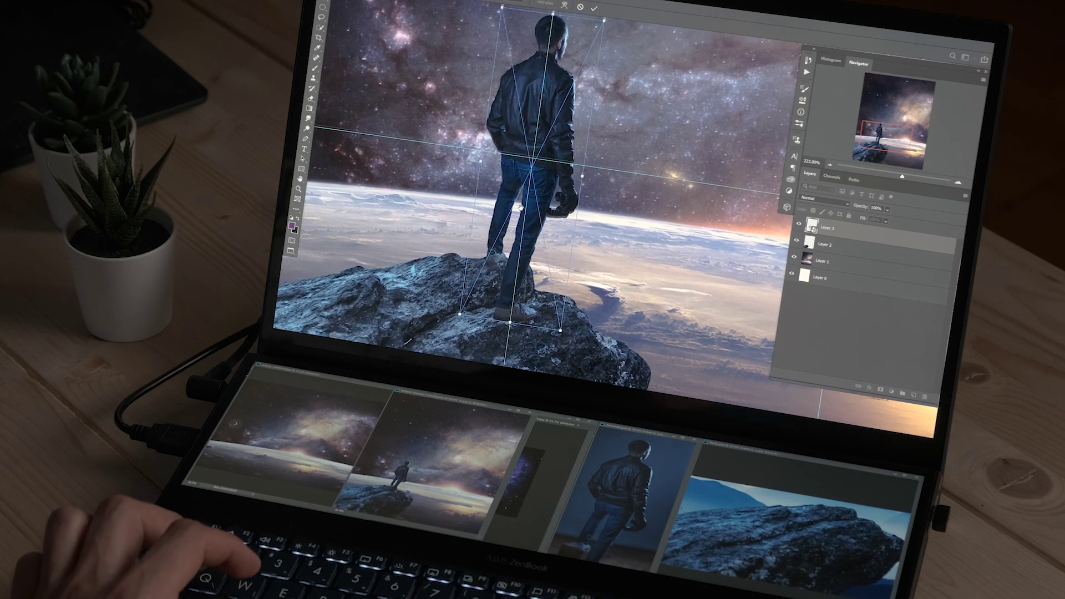
key(Return)
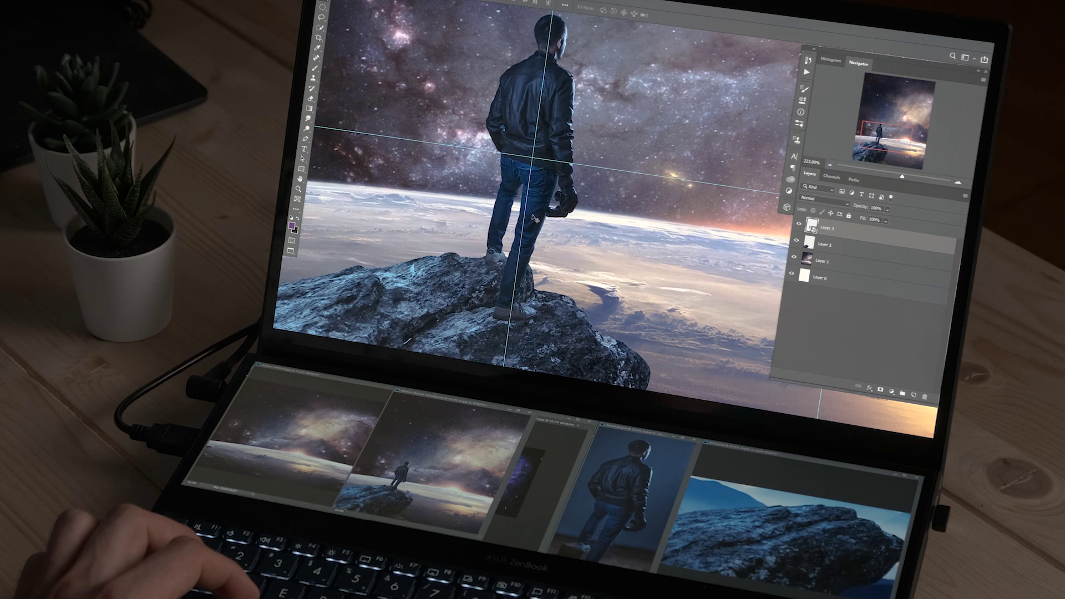
scroll(536, 214, up, 3)
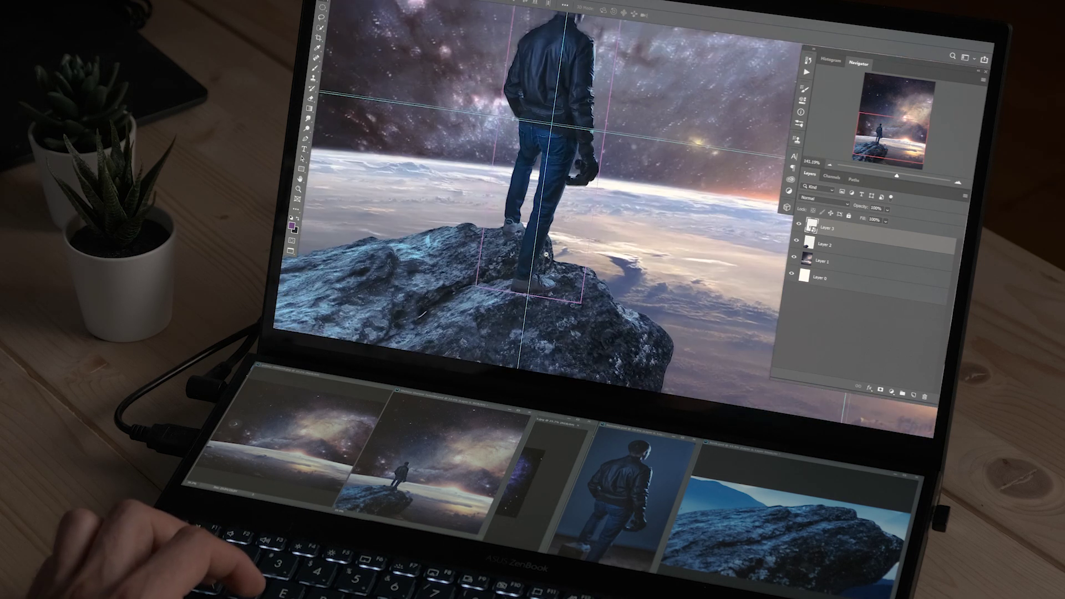
drag(555, 244, 557, 243)
scroll(540, 252, down, 8)
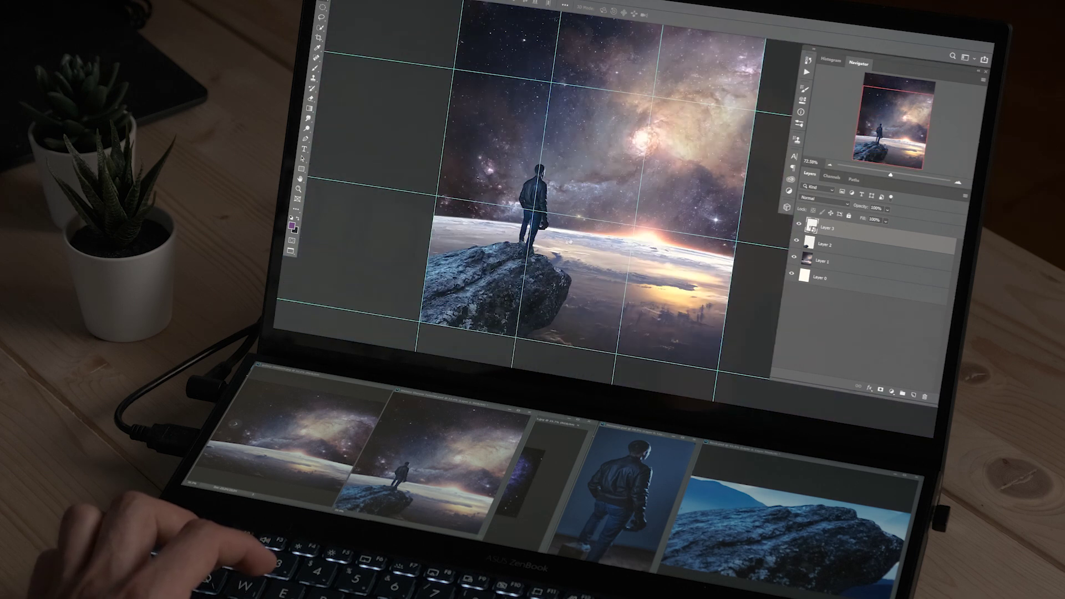
scroll(538, 250, down, 2)
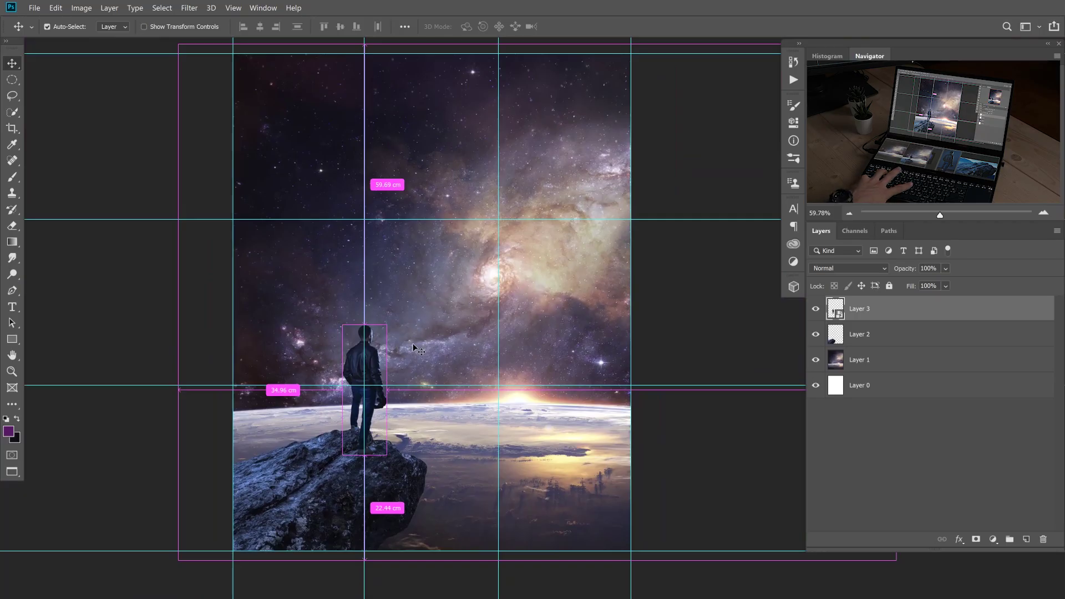
key(ctrl+h)
key(ctrl)
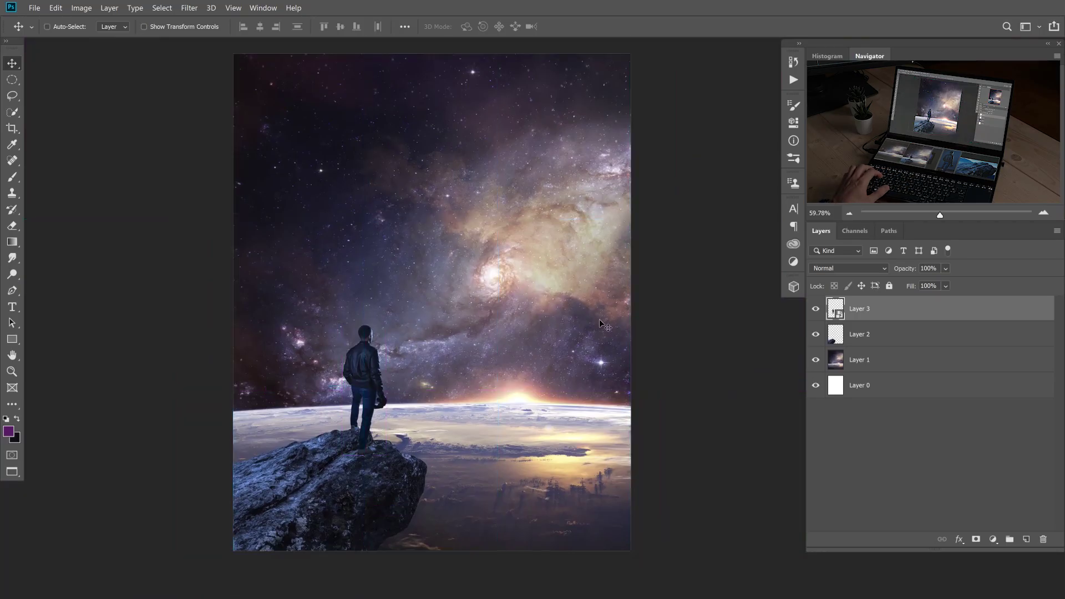
Rename the space background layer as Bacground and convert it to a smart object.
click(911, 367)
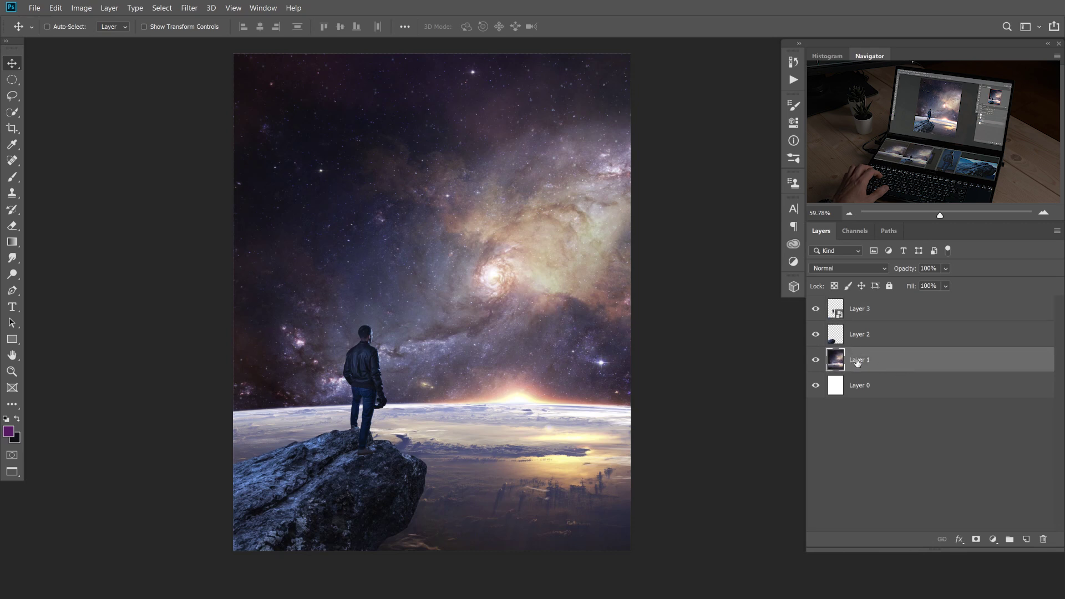
text(Bacground)
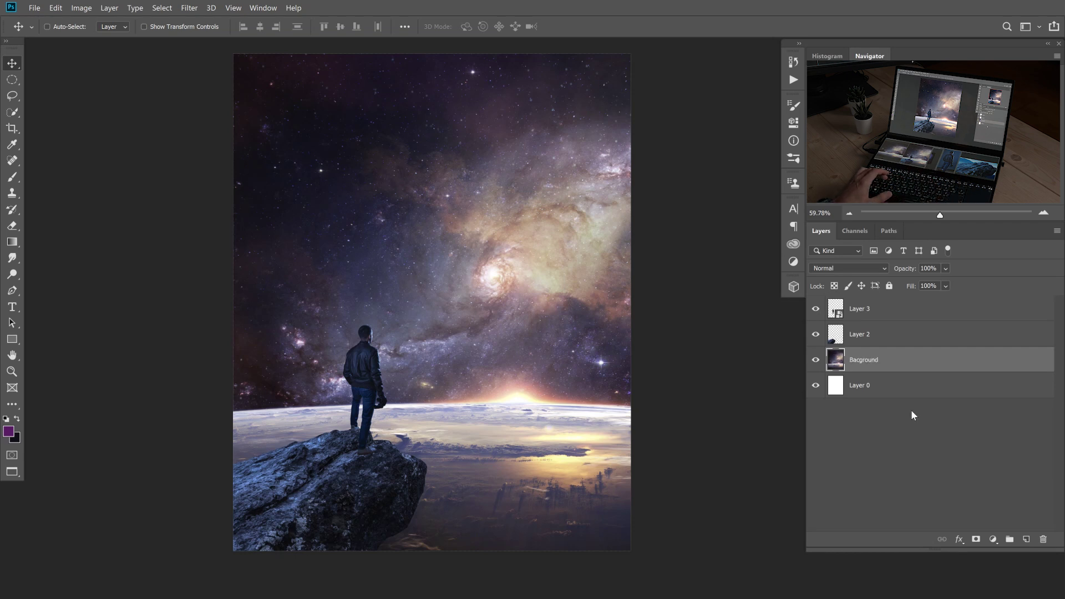
right_click(913, 362)
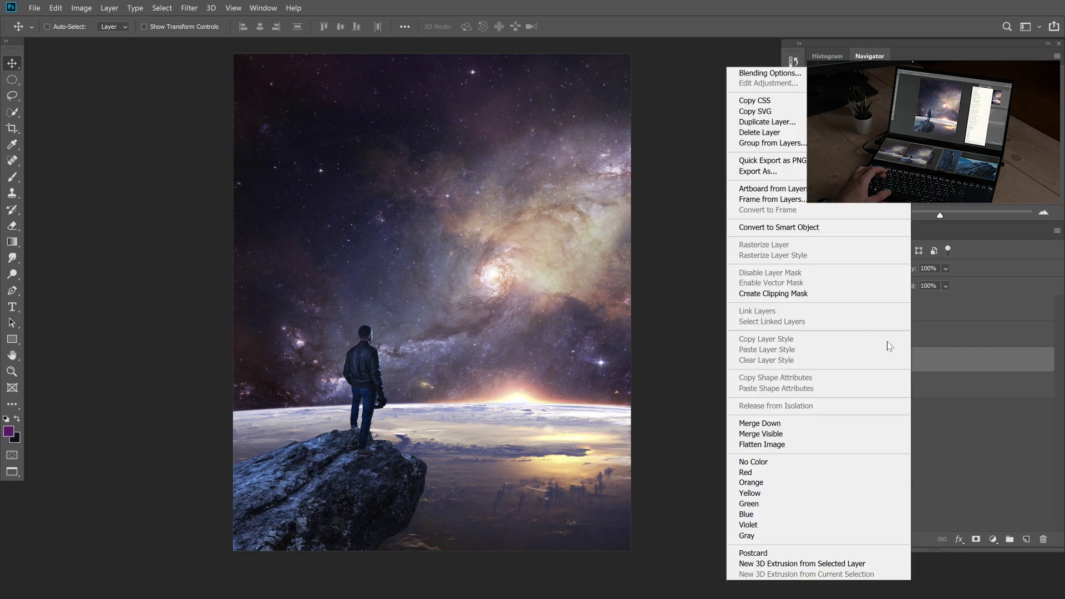
click(787, 229)
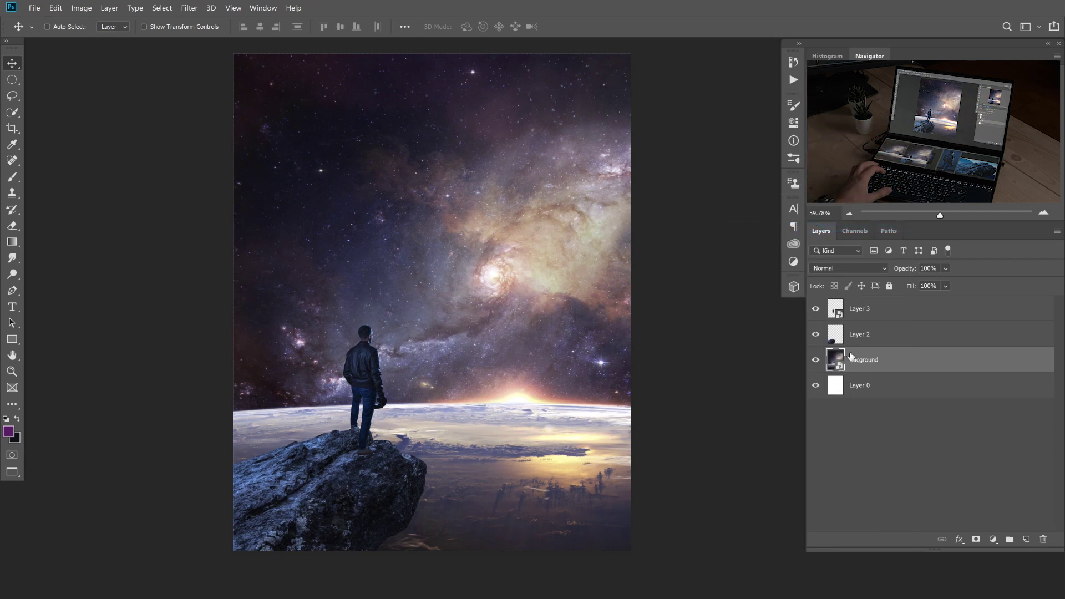
Start a Camera Raw Filter on the Bacground layer and set Temperature to -24 and Tint to +14.
click(189, 7)
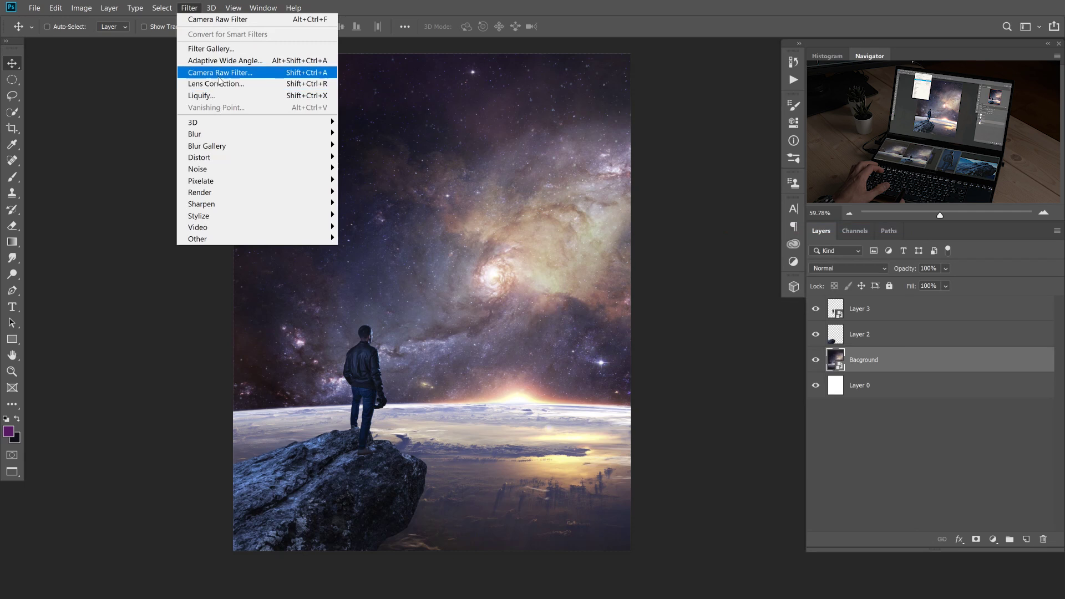
click(222, 73)
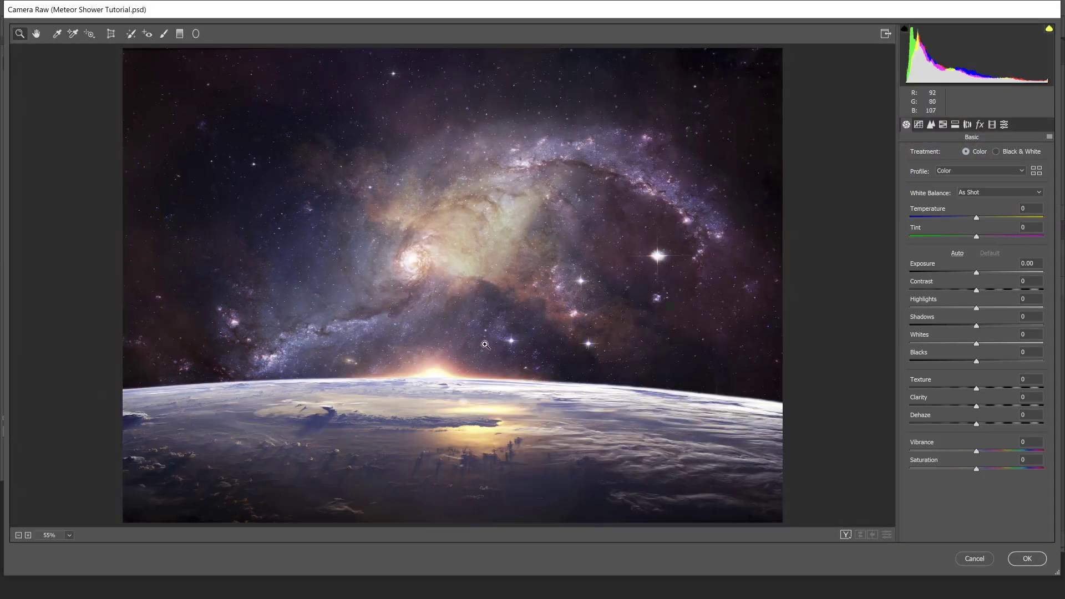
mouse_move(976, 218)
mouse_down()
mouse_move(961, 219)
mouse_move(980, 236)
mouse_up()
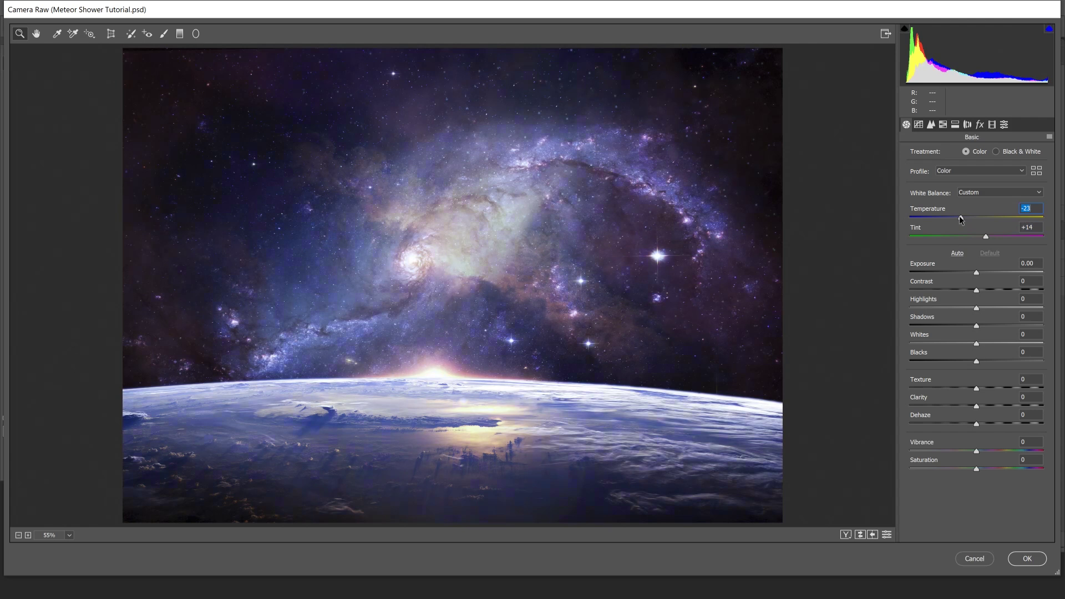
Apply Split Toning with highlights hue about 17 and saturation 21, balance +31, and shadows hue 218 and saturation 10.
click(954, 125)
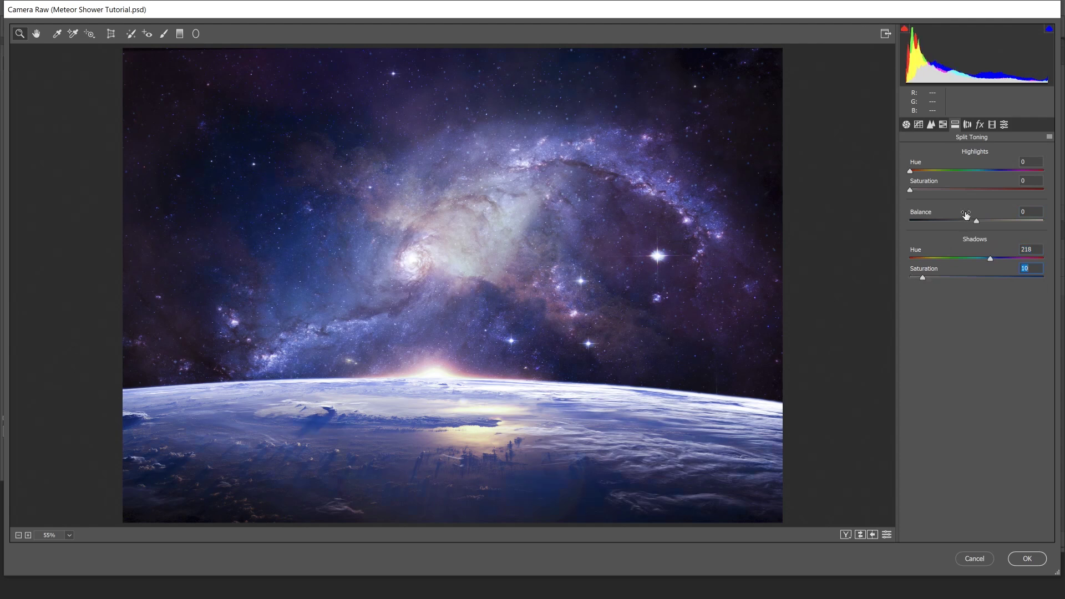
drag(917, 170, 916, 170)
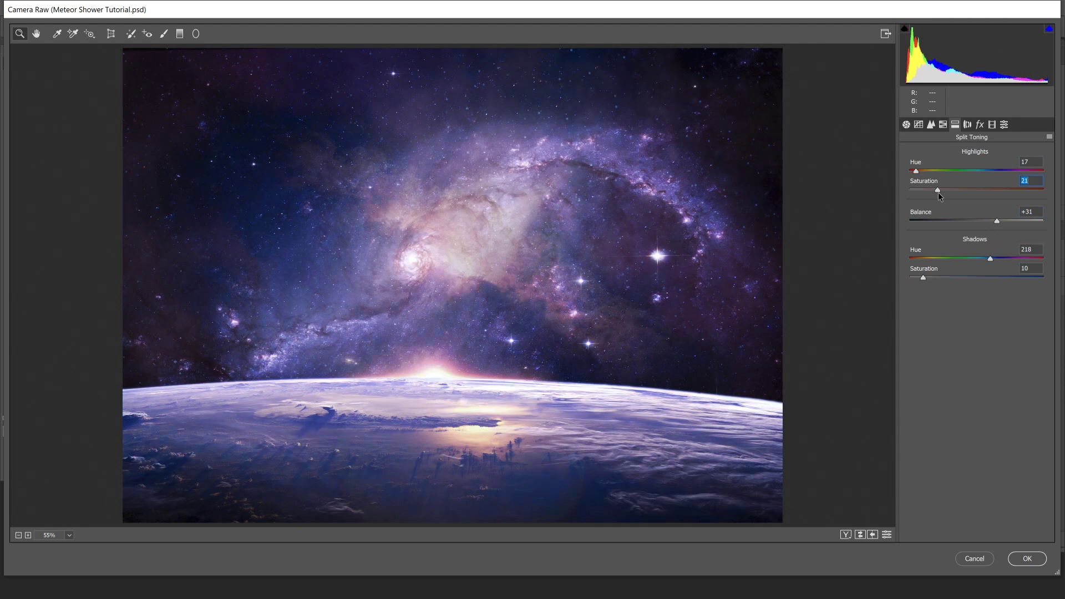
drag(916, 171, 918, 172)
click(938, 191)
click(1028, 559)
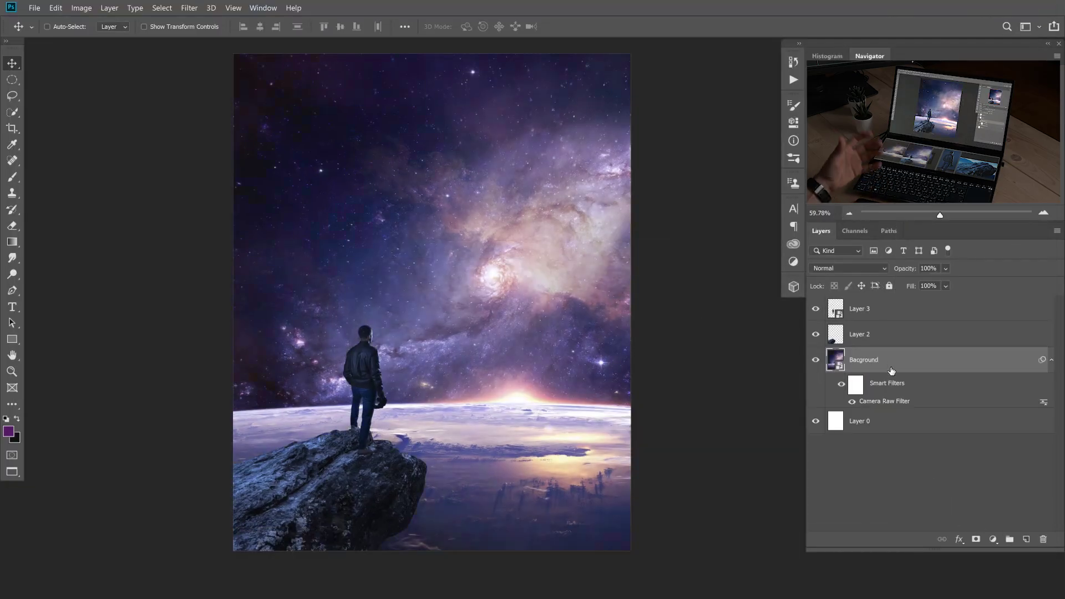
Reopen the Bacground layer's Camera Raw smart filter, review its Basic and Split Toning settings, and accept them.
double_click(869, 401)
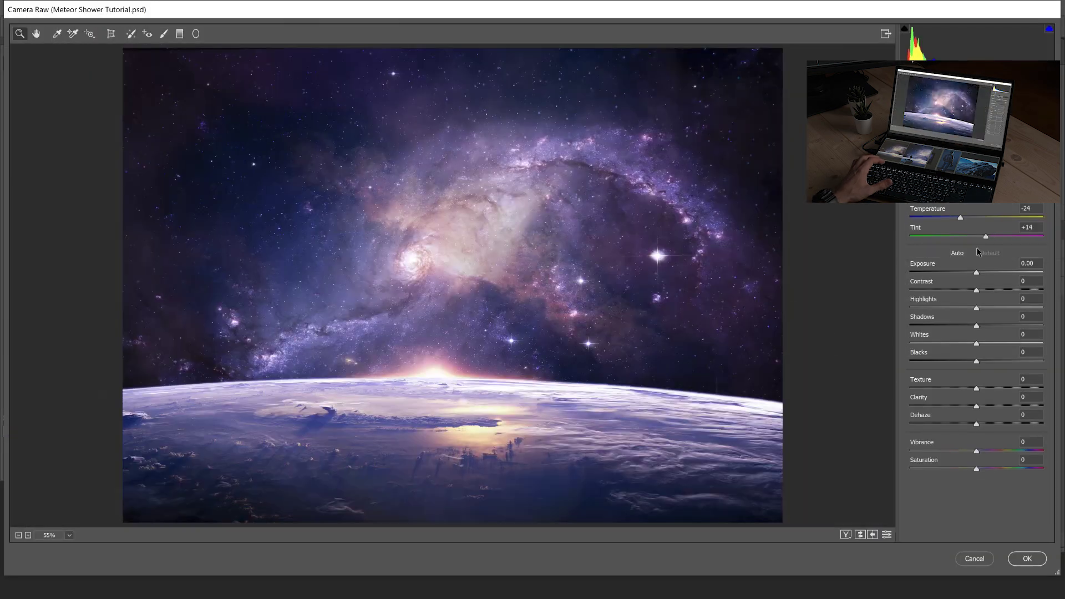
key(ctrl+alt+5)
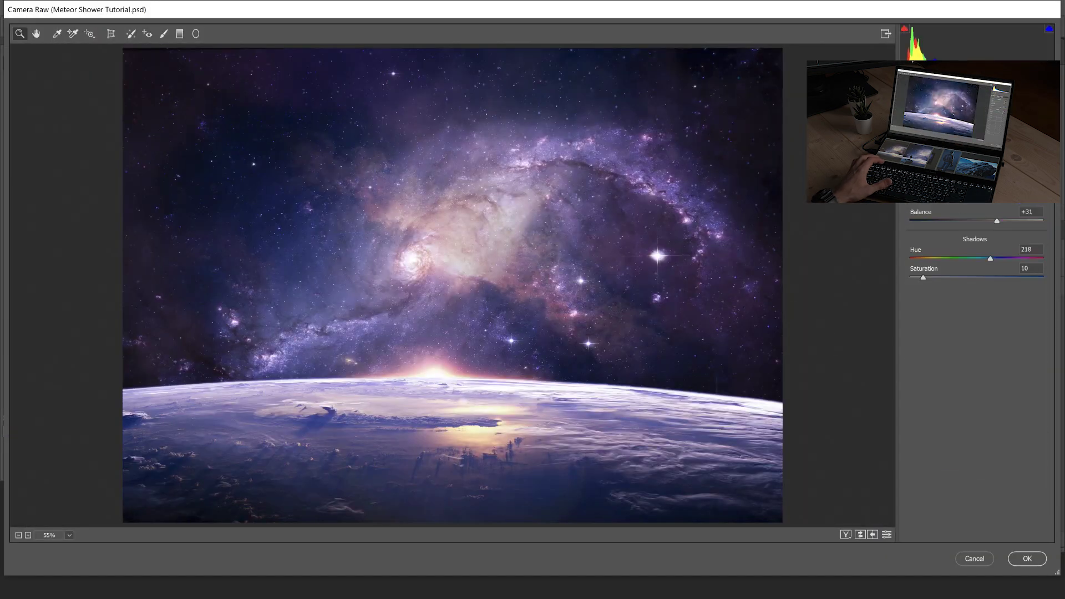
click(1027, 559)
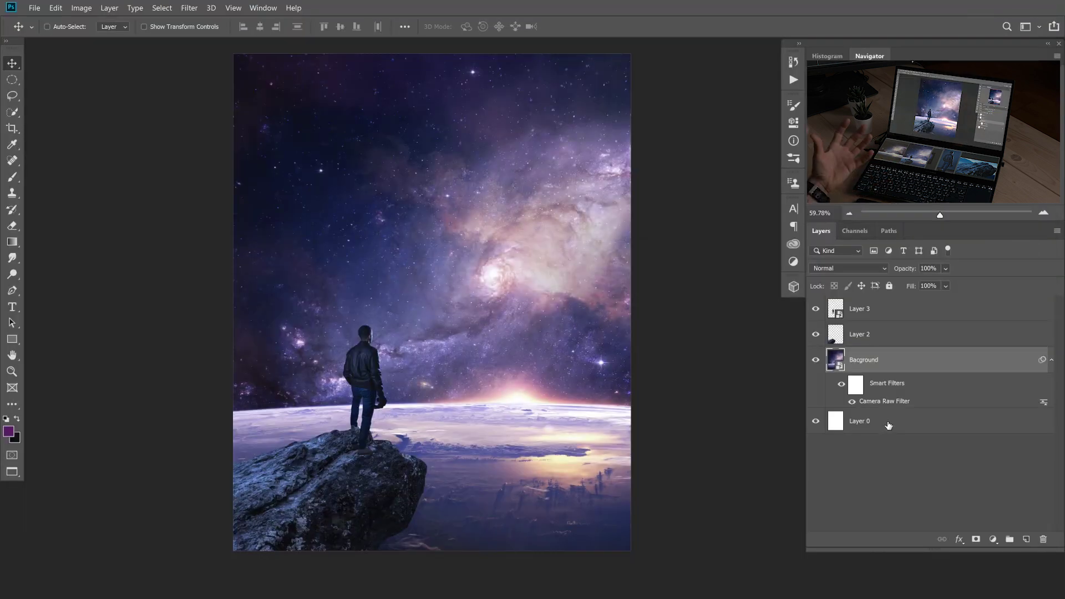
Paint black on the Bacground smart filter mask over the bright galaxy with a soft 700 px brush at 20% opacity, and switch to white.
click(869, 384)
key(d)
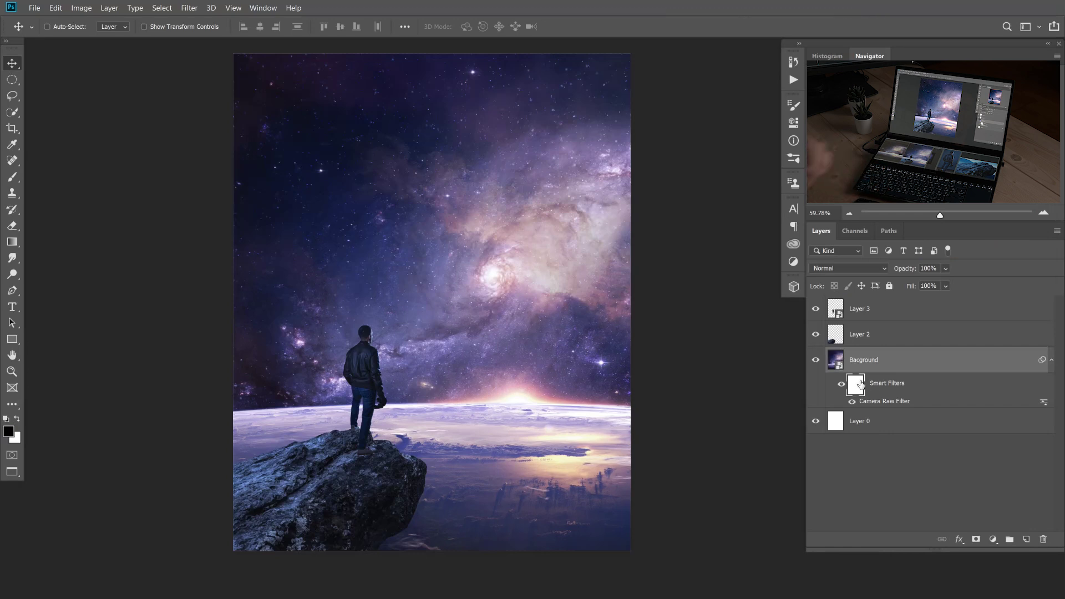
key(b)
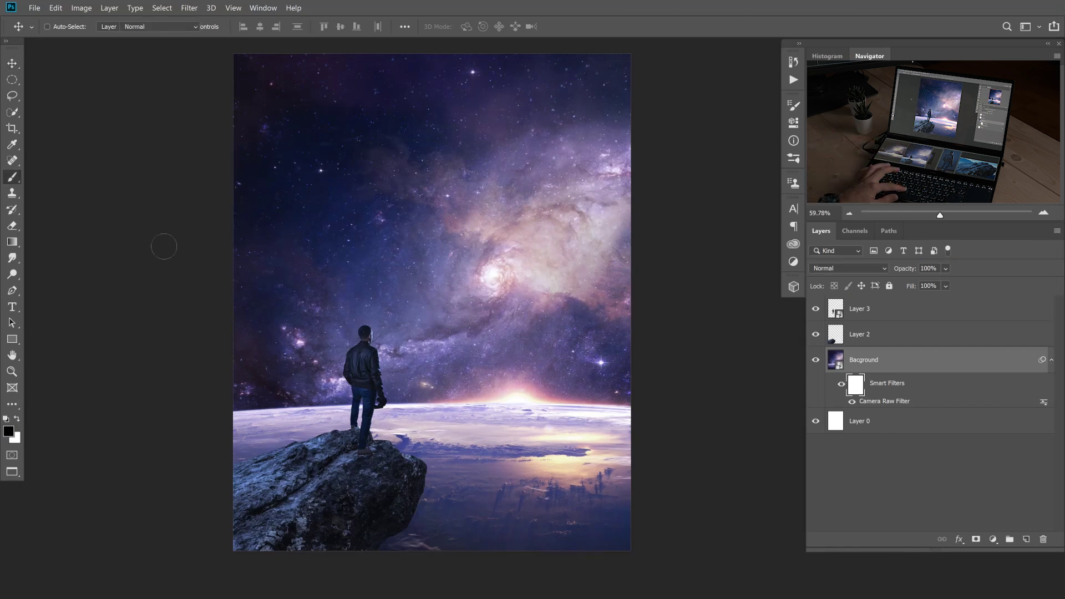
right_click(311, 232)
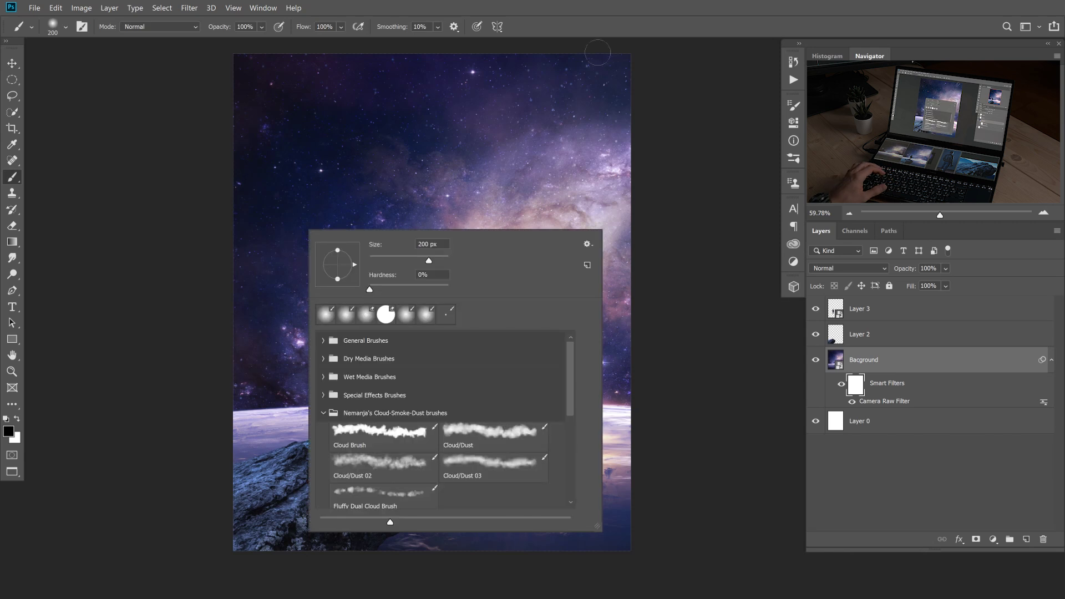
key(Escape)
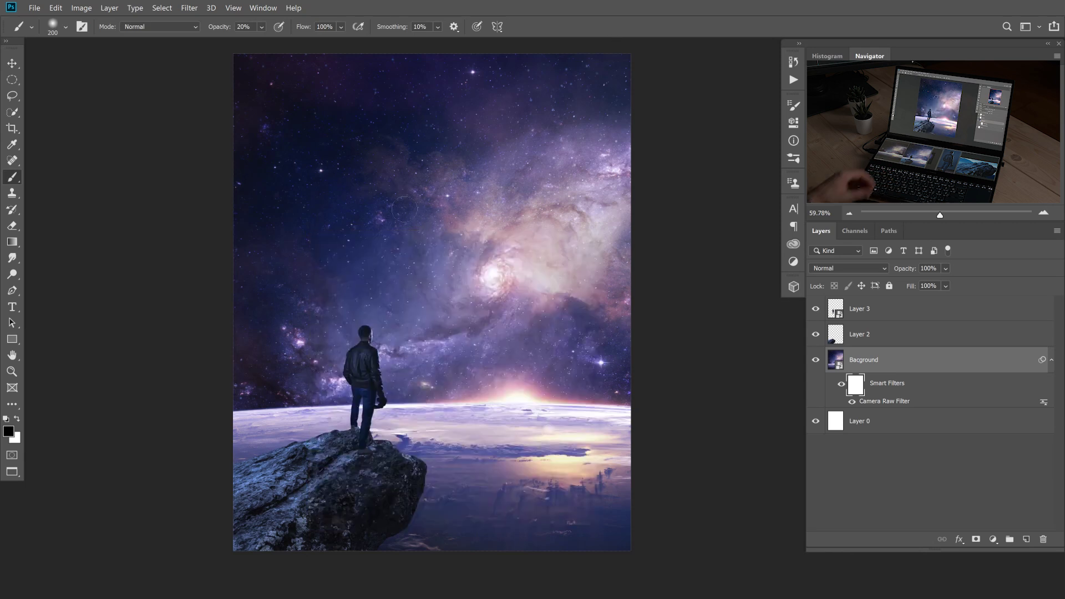
key(bracketright)
key(bracketright)
key(bracketright)
key(bracketright)
key(bracketright)
key(bracketright)
key(2)
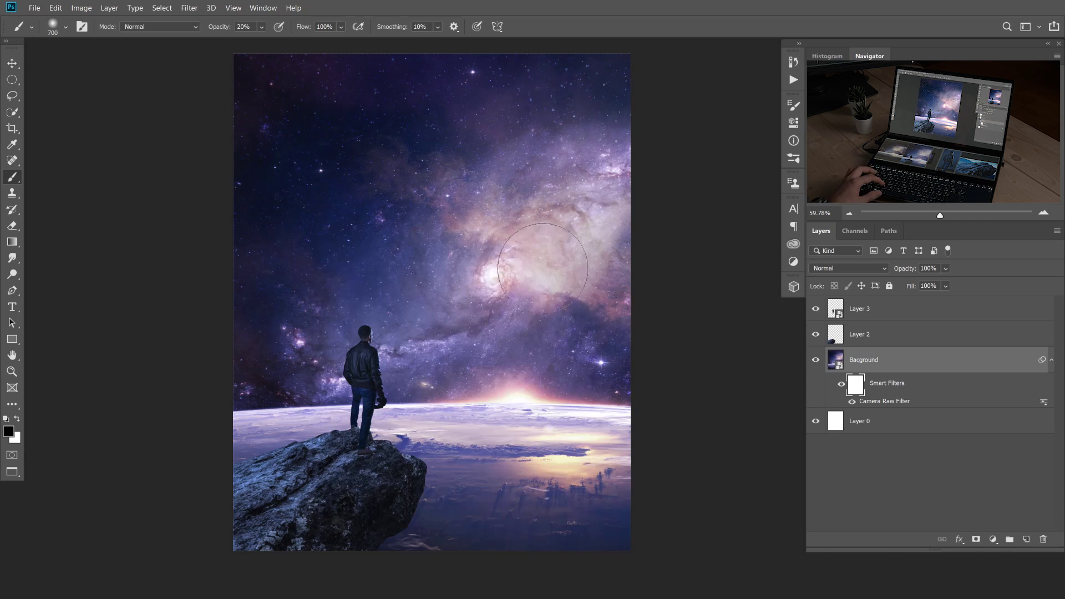
mouse_move(555, 266)
mouse_down()
mouse_move(559, 237)
mouse_move(511, 261)
mouse_move(594, 209)
mouse_up()
mouse_move(437, 182)
mouse_down()
mouse_move(499, 262)
mouse_move(561, 252)
mouse_move(429, 333)
mouse_move(446, 325)
mouse_move(402, 211)
mouse_move(441, 241)
mouse_move(544, 141)
mouse_move(598, 186)
mouse_move(559, 315)
mouse_move(599, 322)
mouse_move(492, 296)
mouse_move(540, 348)
mouse_move(541, 381)
mouse_move(537, 339)
mouse_move(601, 317)
mouse_move(581, 290)
mouse_move(568, 301)
mouse_move(524, 297)
mouse_move(588, 296)
mouse_move(544, 283)
mouse_move(569, 276)
mouse_move(544, 264)
mouse_move(574, 210)
mouse_up()
key(x)
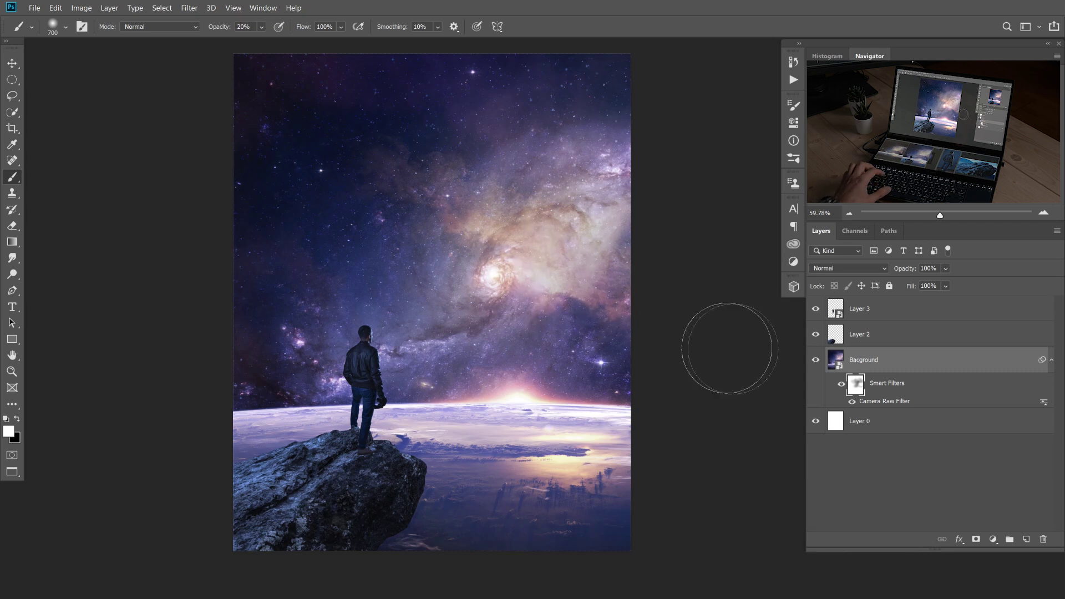
Add a new layer directly above the Bacground layer and name it Clone.
click(836, 364)
click(1026, 539)
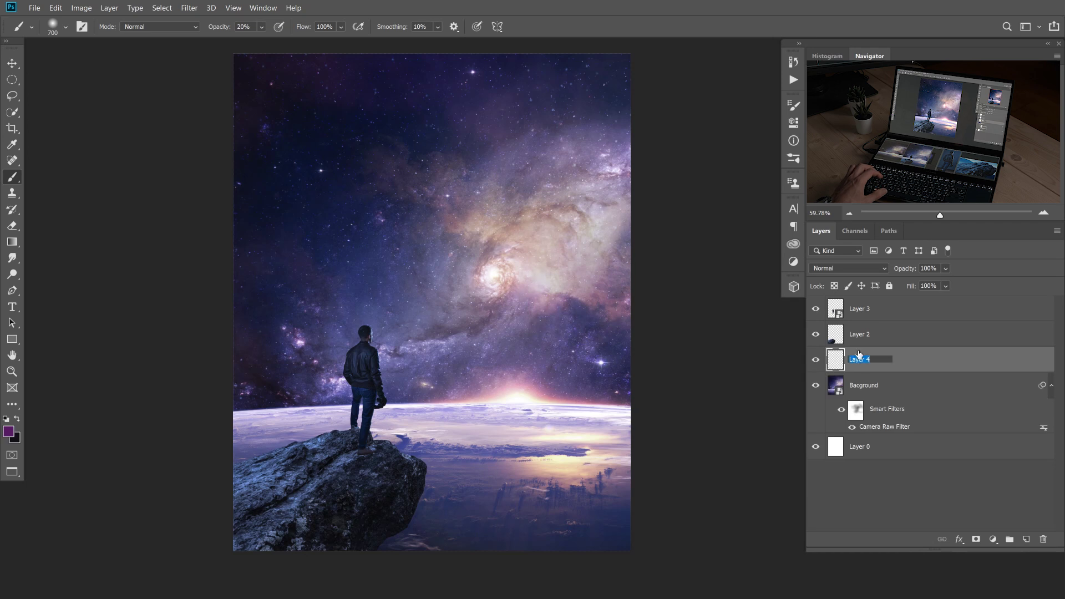
text(Clone)
key(Return)
Set up the Clone Stamp tool with a 175 px brush that samples Current & Below.
drag(487, 276, 513, 283)
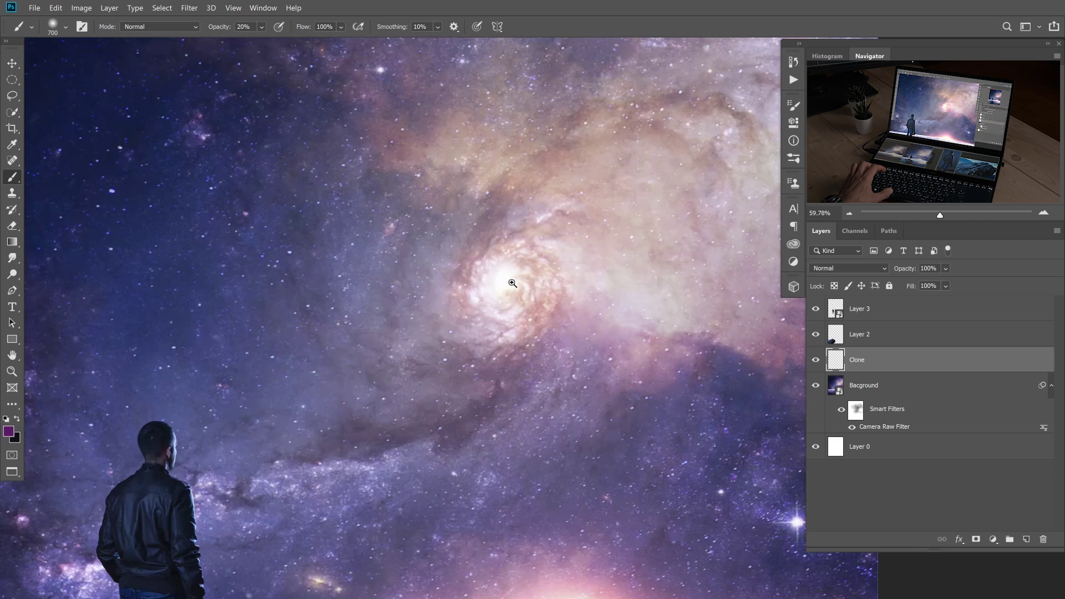
key(ctrl+0)
key(bracketleft)
key(bracketleft)
key(bracketleft)
key(bracketleft)
key(bracketleft)
key(bracketleft)
key(bracketleft)
key(bracketleft)
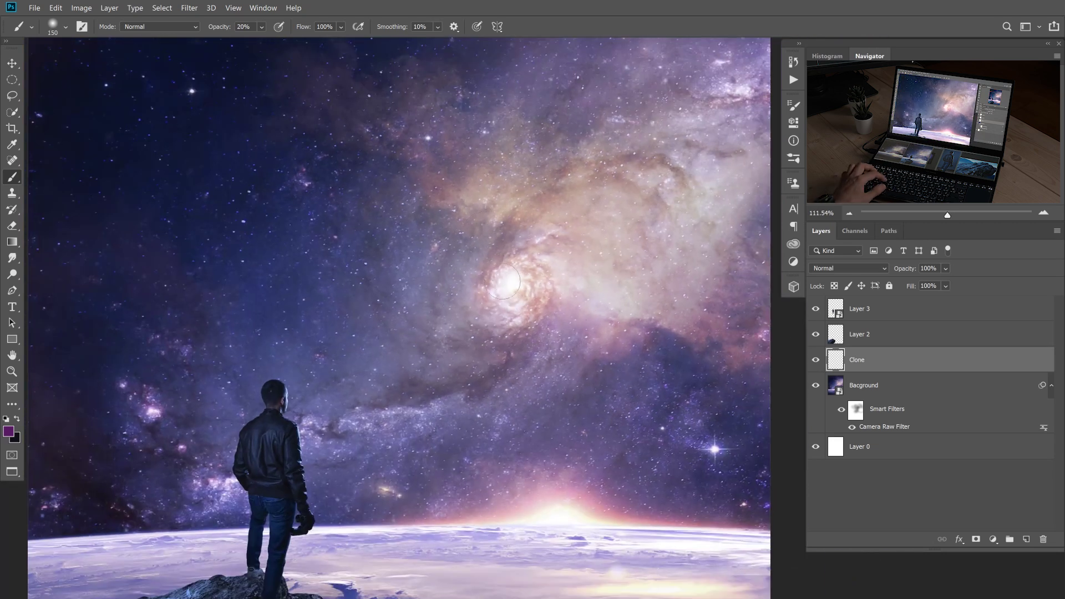
key(s)
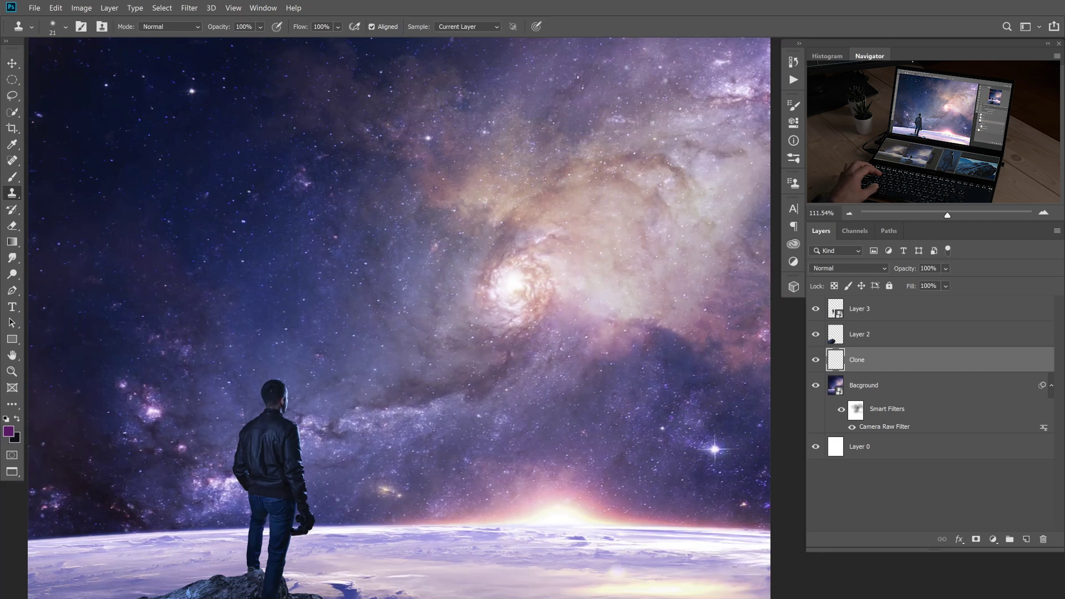
key(bracketright)
key(bracketright)
key(bracketright)
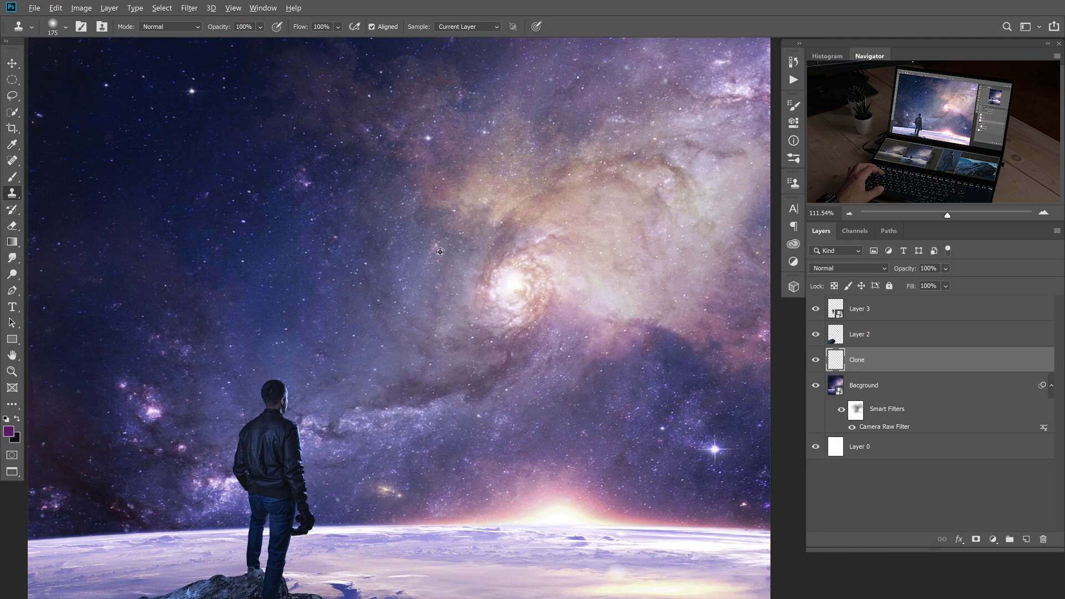
click(471, 27)
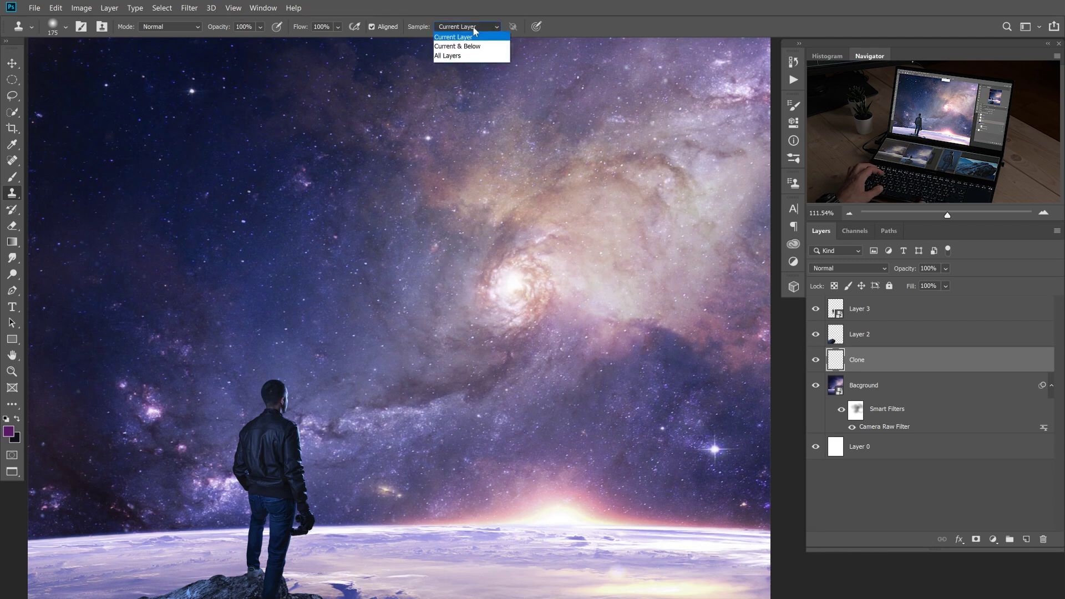
click(465, 46)
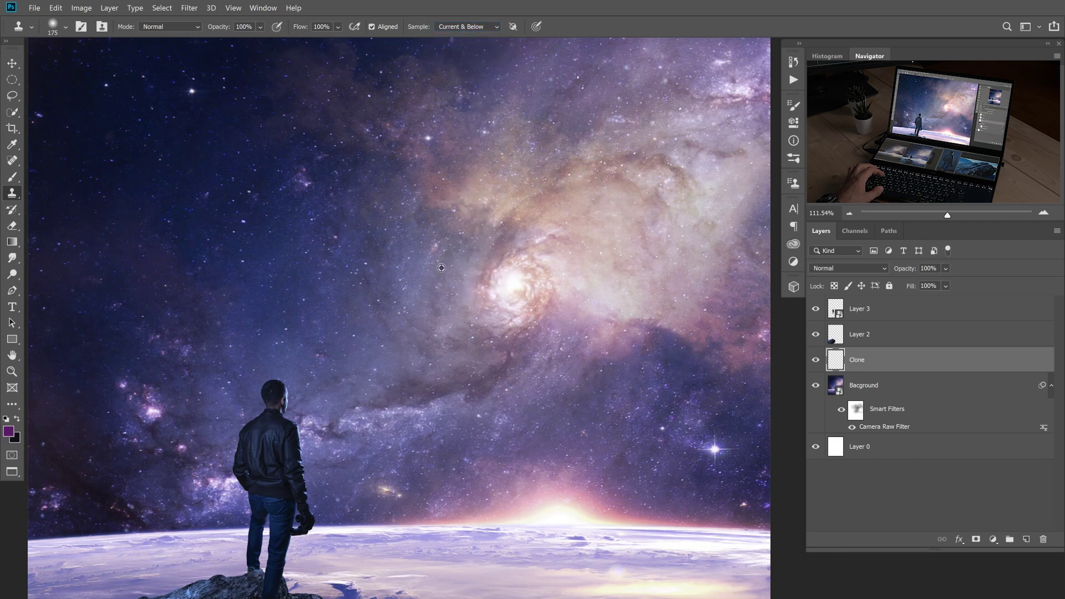
Clone the darker sky beside the bright galaxy core over the core on the Clone layer.
mouse_move(493, 289)
mouse_down()
mouse_move(513, 303)
mouse_move(496, 288)
mouse_move(504, 278)
mouse_up()
right_click(542, 312)
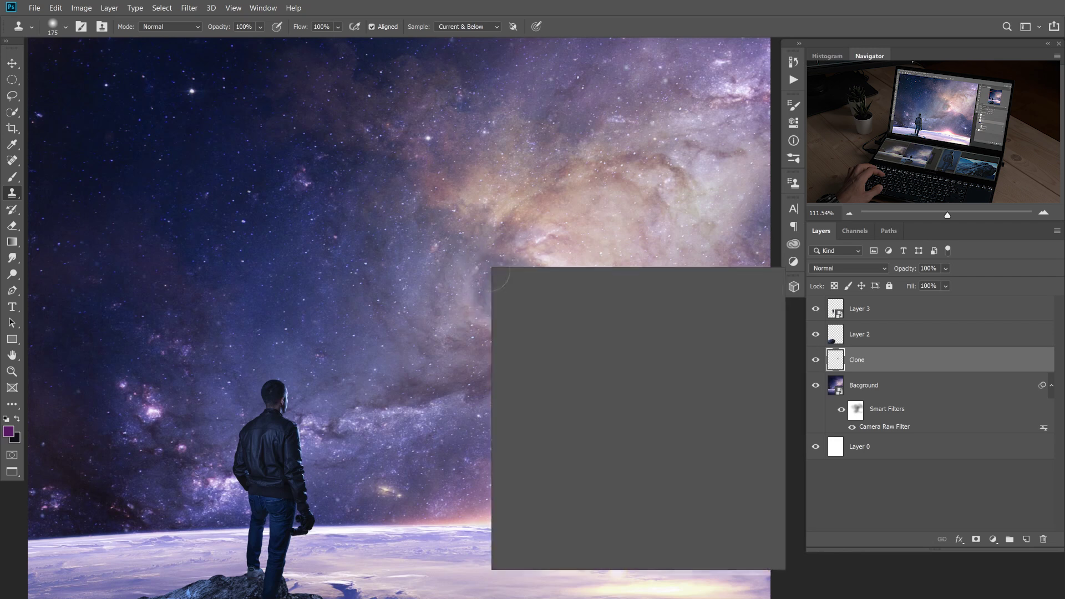
click(553, 328)
key(Return)
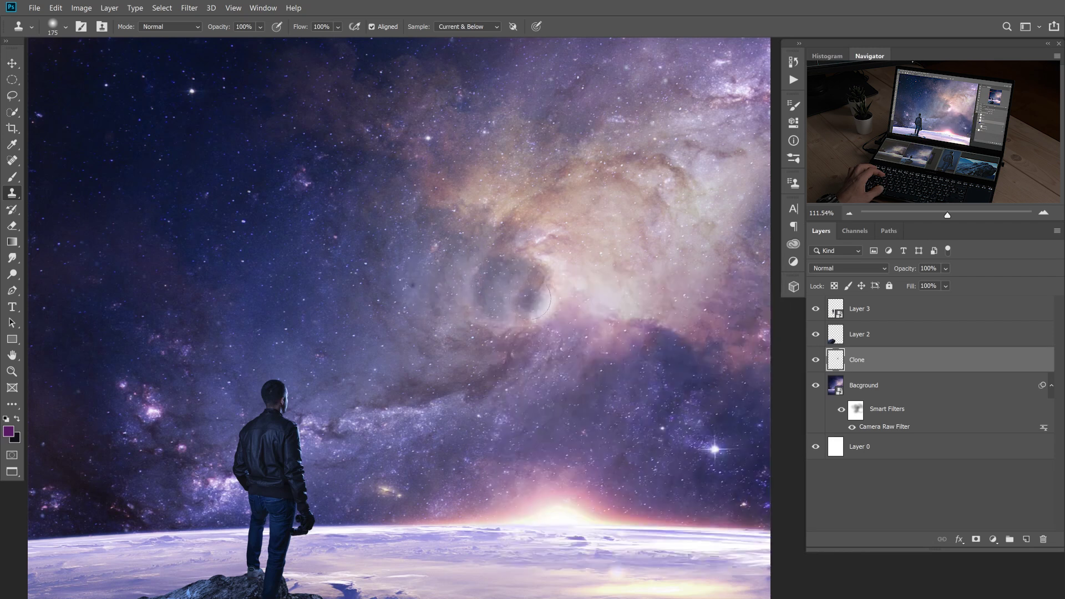
Turn off Shape Dynamics for the clone brush and clone over the rest of the bright galaxy core.
key(F5)
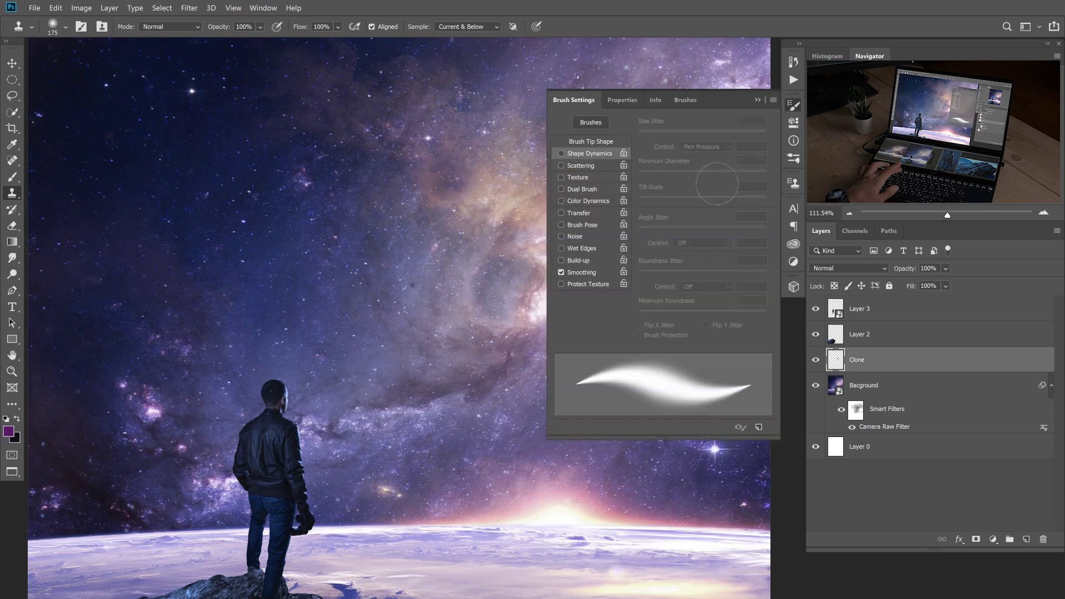
click(562, 154)
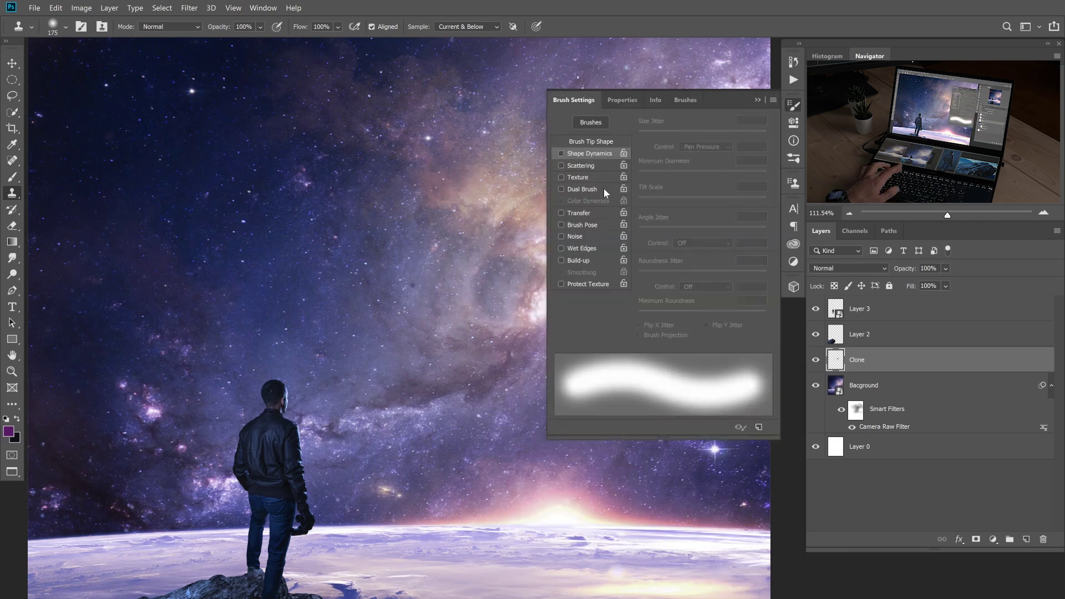
click(574, 156)
key(F5)
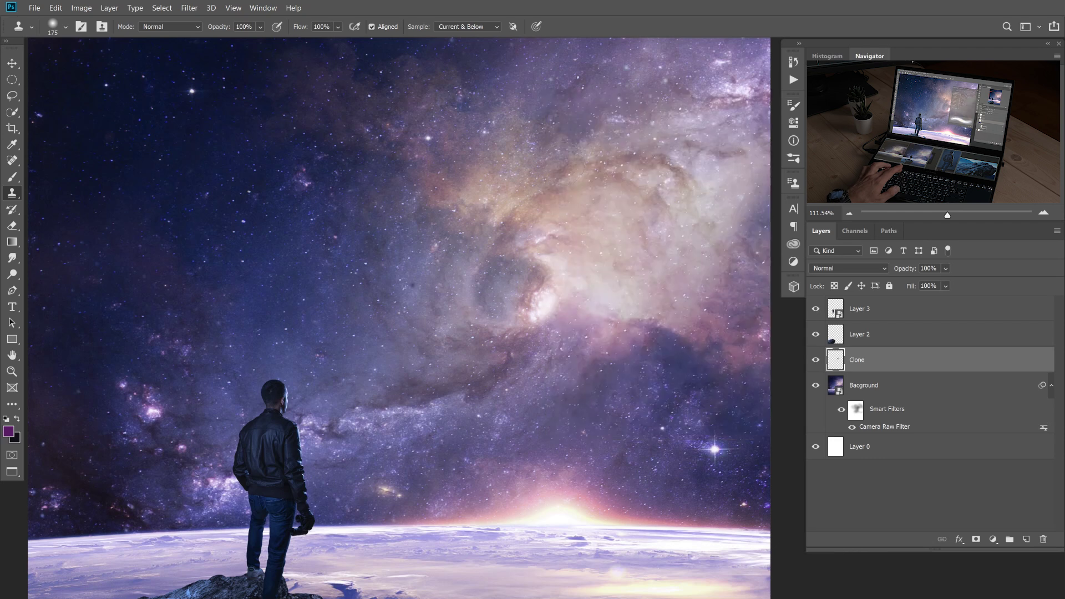
mouse_move(535, 308)
mouse_down()
mouse_move(541, 277)
mouse_move(488, 289)
mouse_move(488, 269)
mouse_move(480, 311)
mouse_move(422, 294)
mouse_move(524, 319)
mouse_up()
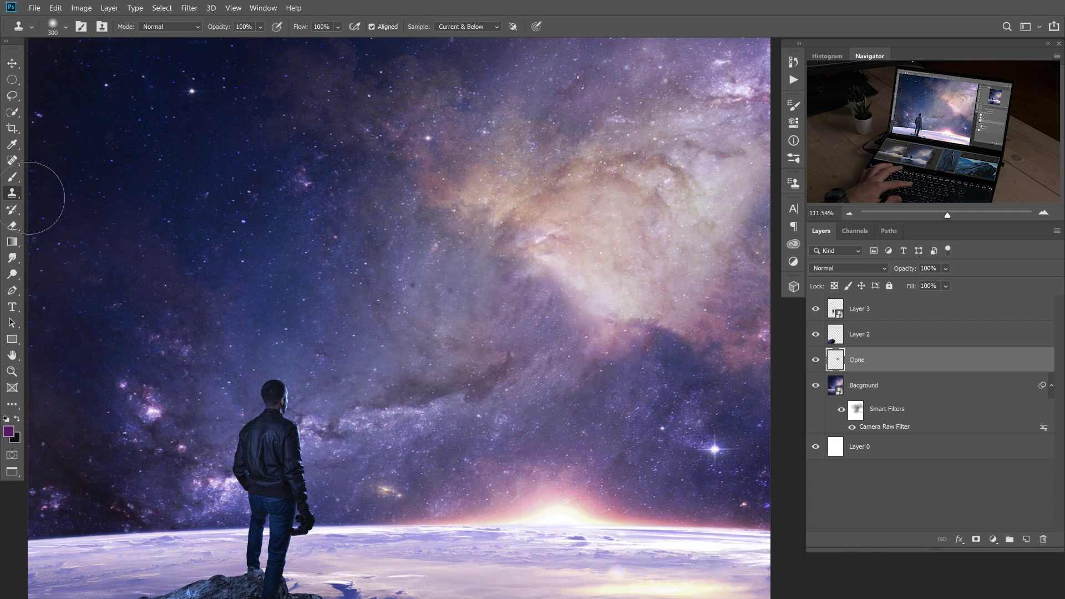
Try to blend the cloned patch into the nebula using the Healing Brush tool at 250 px.
key(j)
right_click(15, 164)
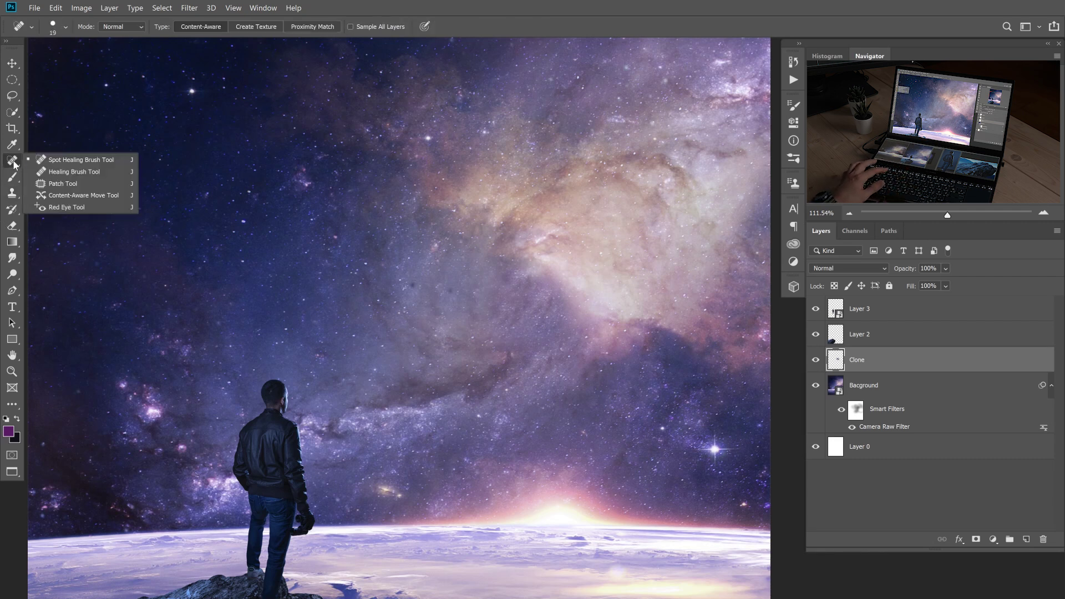
click(67, 173)
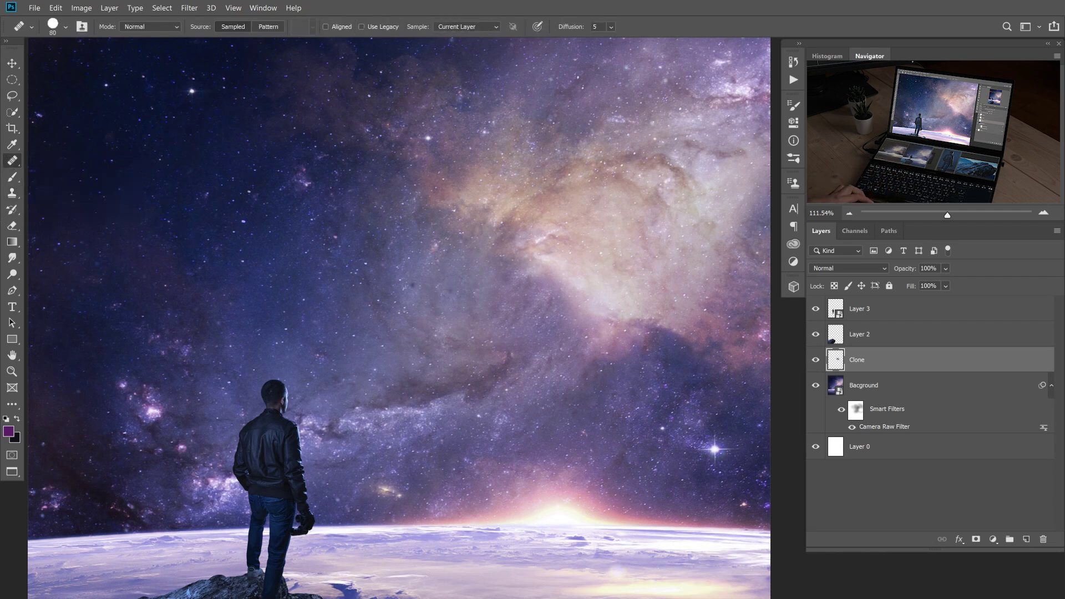
key(F5)
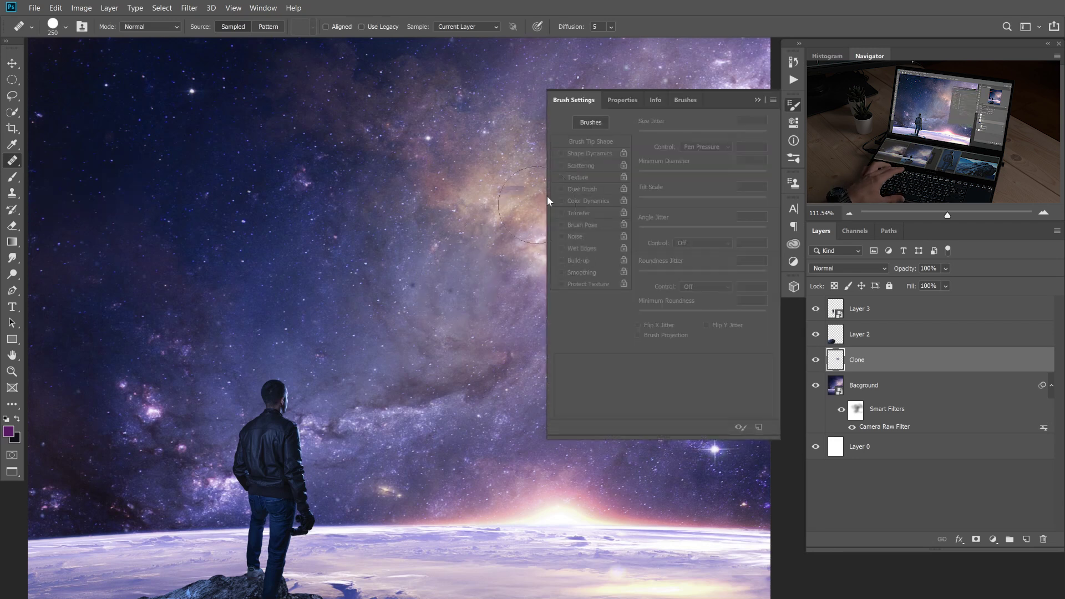
key(F5)
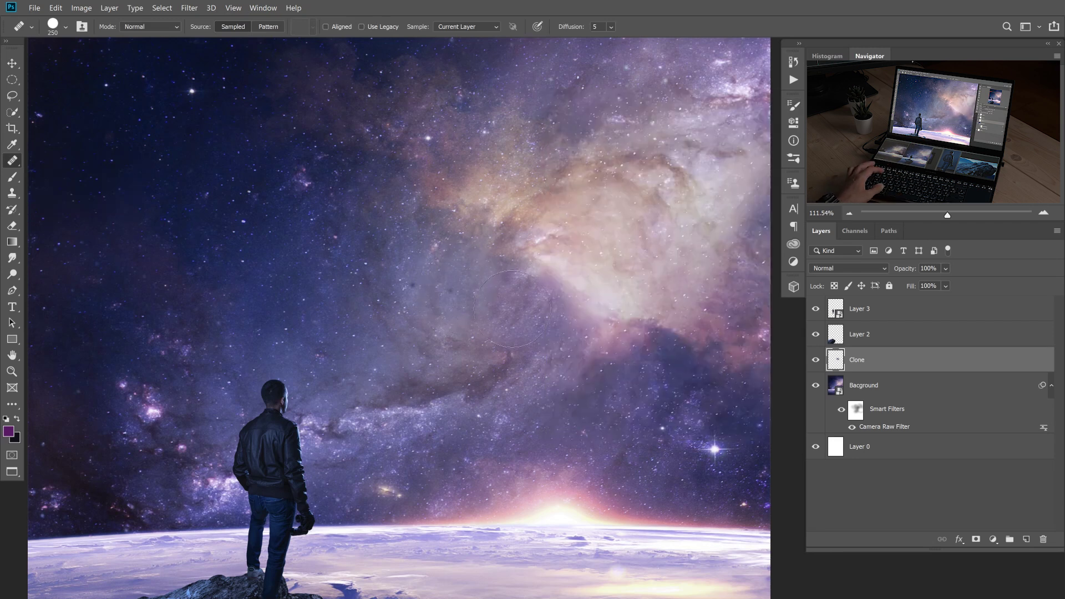
drag(530, 304, 577, 341)
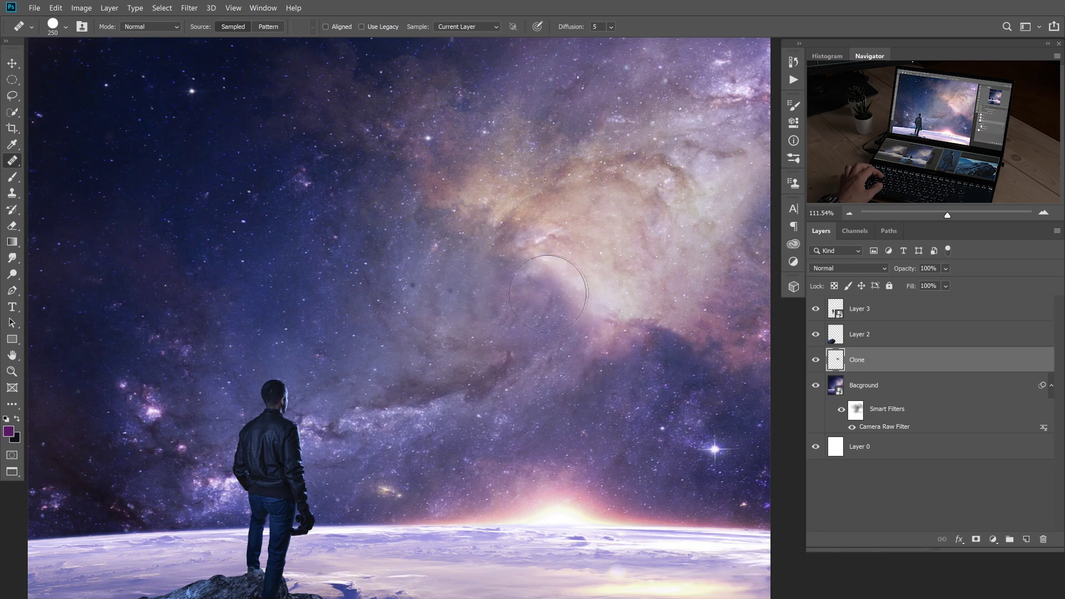
scroll(501, 344, down, 5)
scroll(501, 344, up, 5)
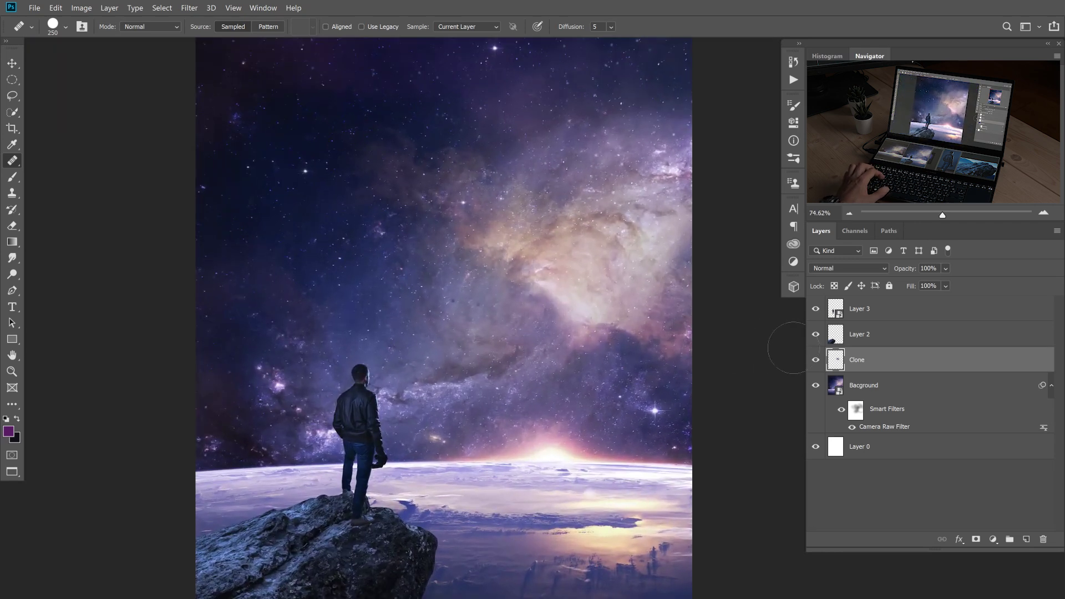
Clone bright nebula texture over the former galaxy core with the Clone Stamp tool at 300 px.
key(e)
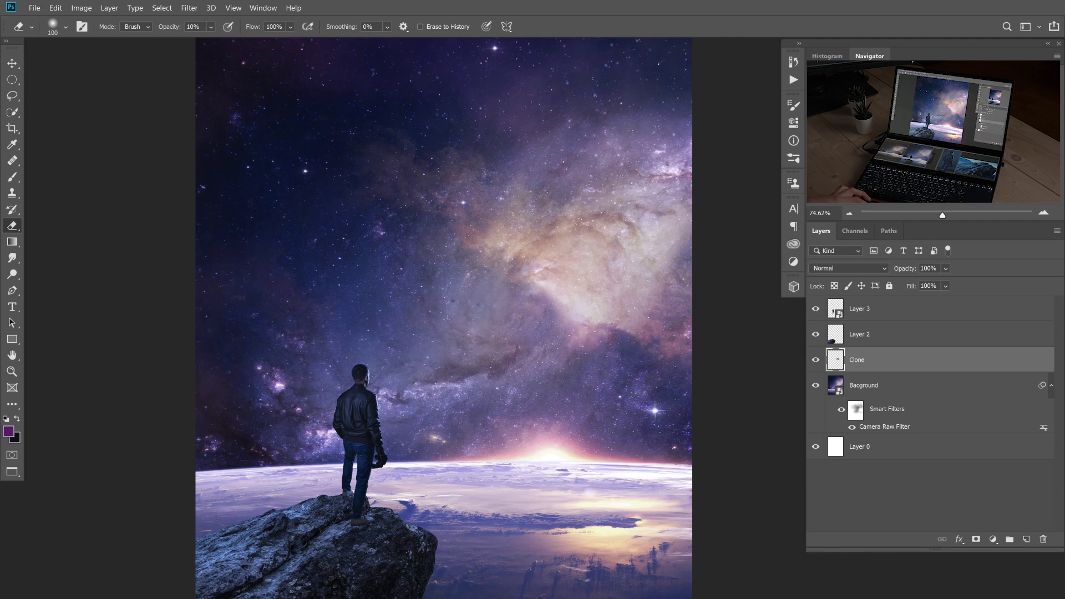
key(s)
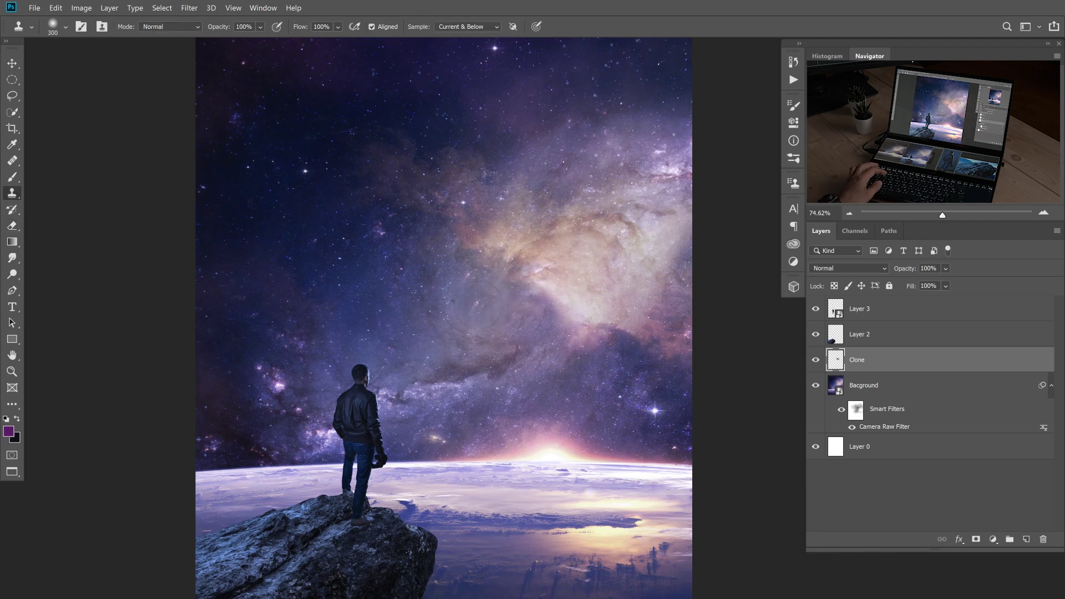
mouse_move(515, 329)
mouse_down()
mouse_move(537, 304)
mouse_move(567, 300)
mouse_move(556, 308)
mouse_move(532, 297)
mouse_move(550, 317)
mouse_move(530, 285)
mouse_up()
alt+click(576, 296)
drag(543, 325, 582, 311)
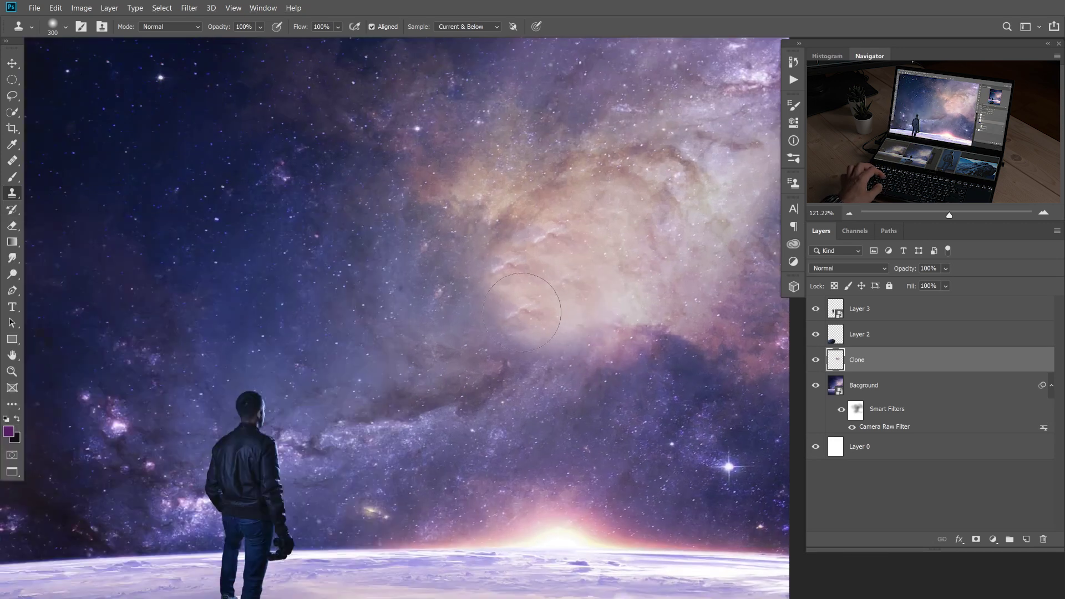
Smooth the lower edge of the cloned nebula with the Healing Brush at 0% hardness and 150 px.
key(j)
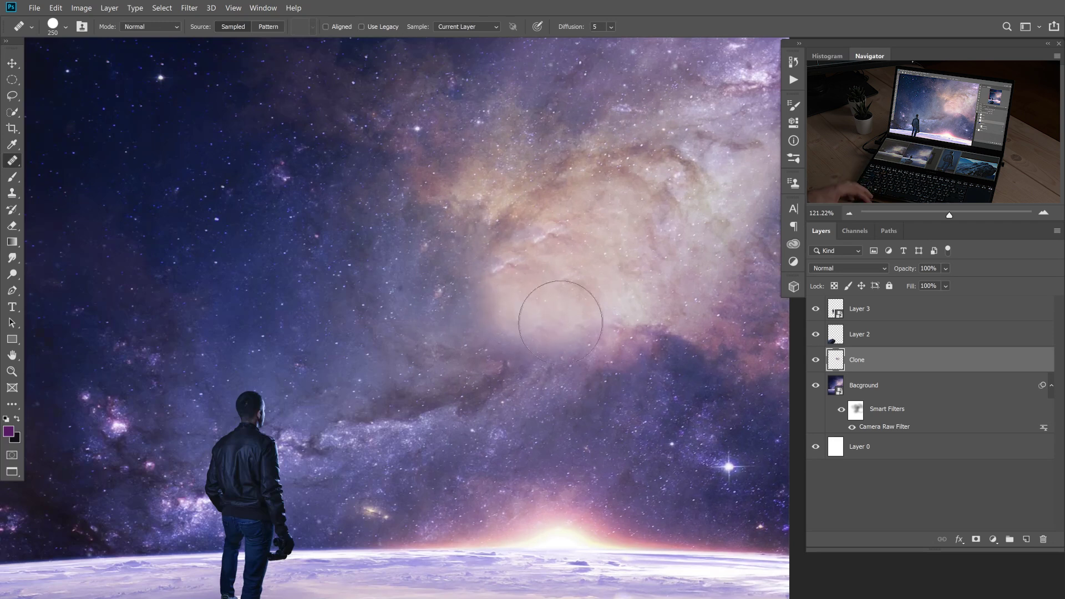
key(bracketleft)
key(bracketleft)
key(bracketleft)
key(bracketleft)
key(bracketleft)
key(bracketleft)
key(bracketleft)
right_click(582, 329)
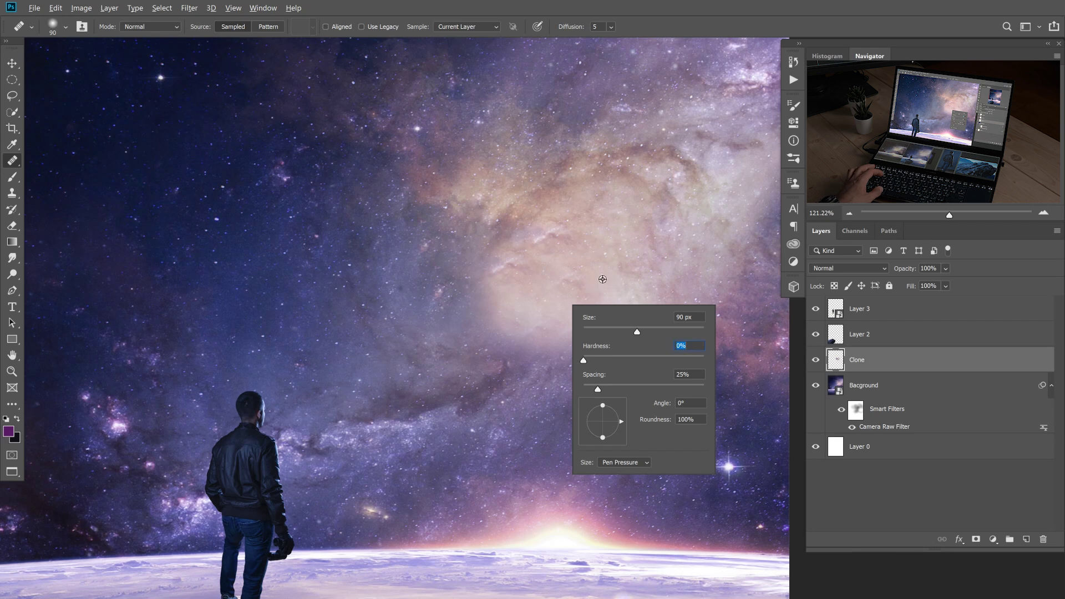
key(Return)
key(bracketright)
key(bracketright)
key(bracketright)
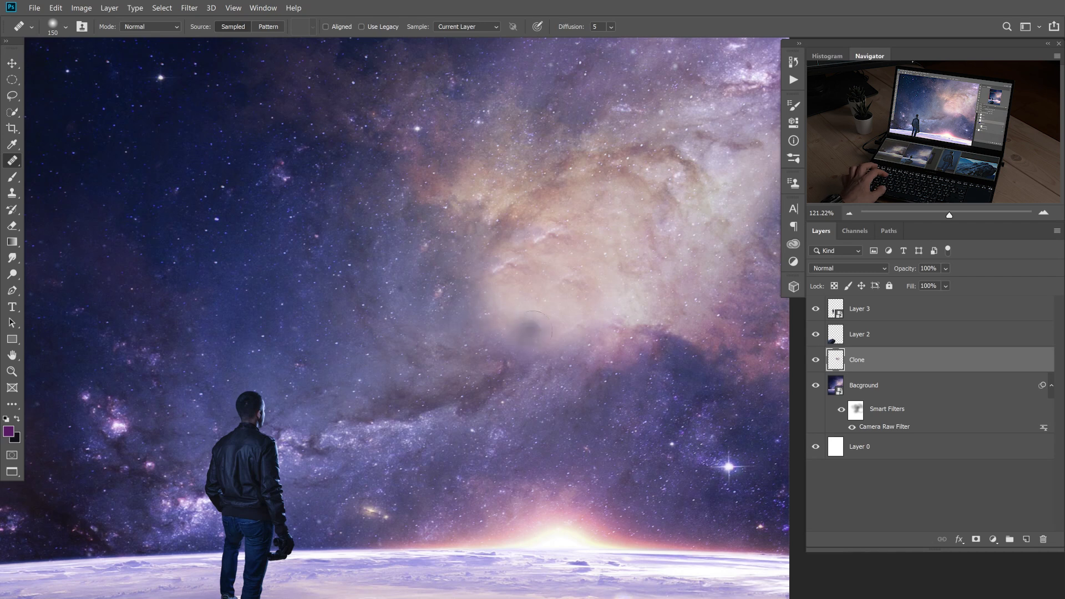
scroll(560, 357, down, 5)
scroll(549, 347, up, 4)
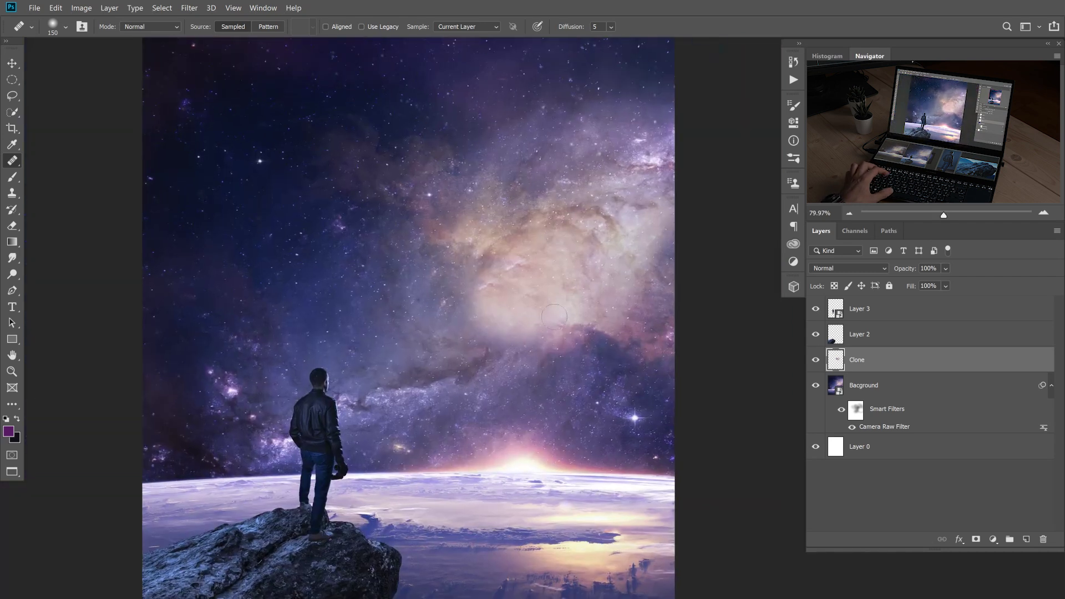
Compare the sky with the Clone layer hidden and shown, and lower that layer's opacity to 76%.
click(816, 360)
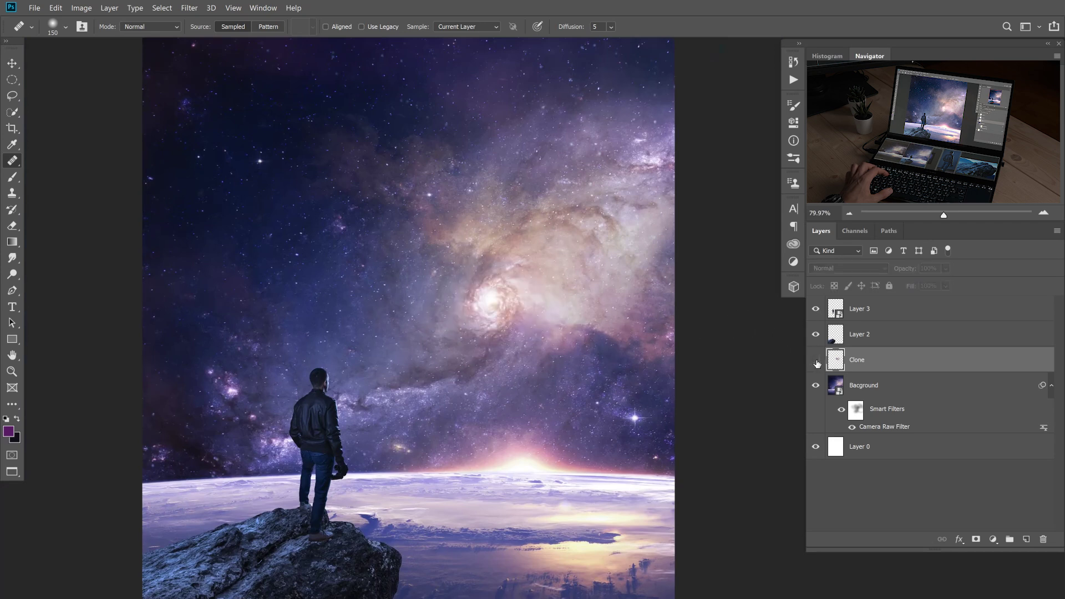
click(817, 360)
click(816, 361)
mouse_move(504, 303)
mouse_down()
mouse_move(422, 304)
mouse_move(491, 302)
mouse_up()
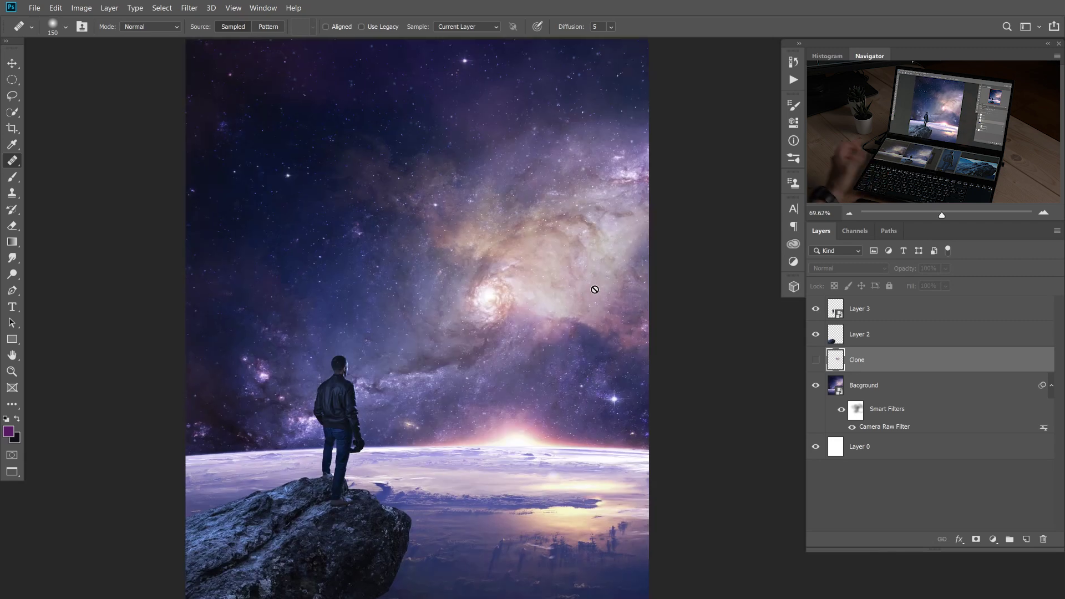
click(816, 360)
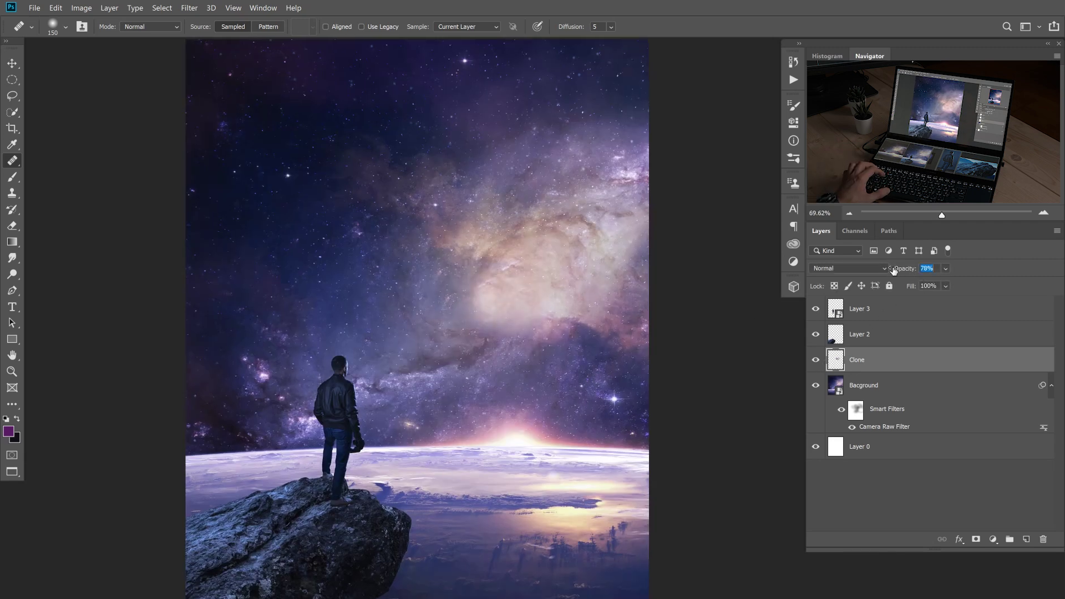
scroll(516, 310, down, 2)
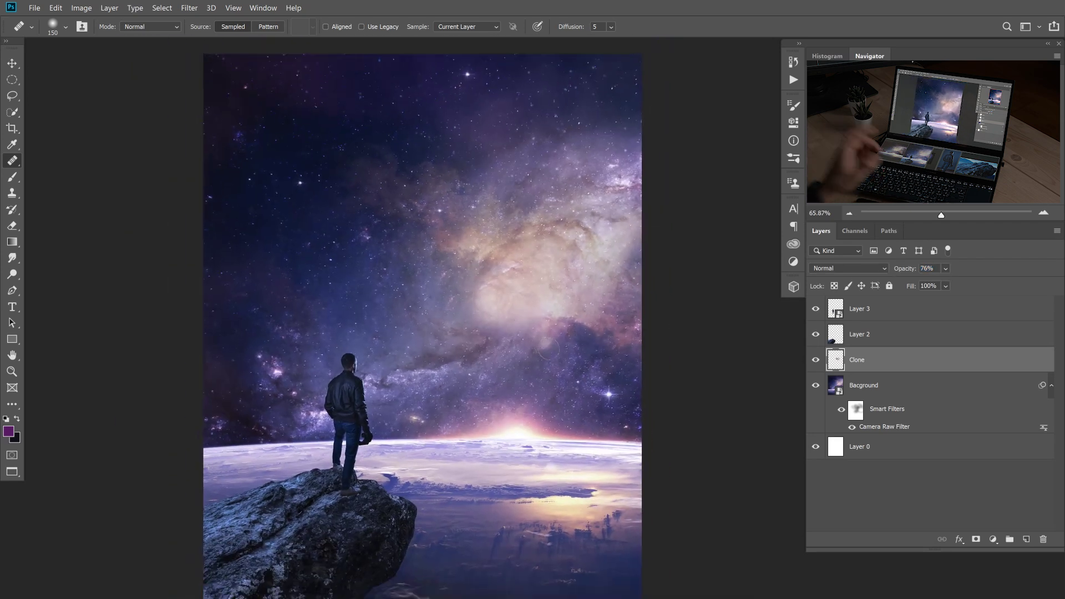
drag(537, 350, 527, 345)
scroll(527, 345, up, 4)
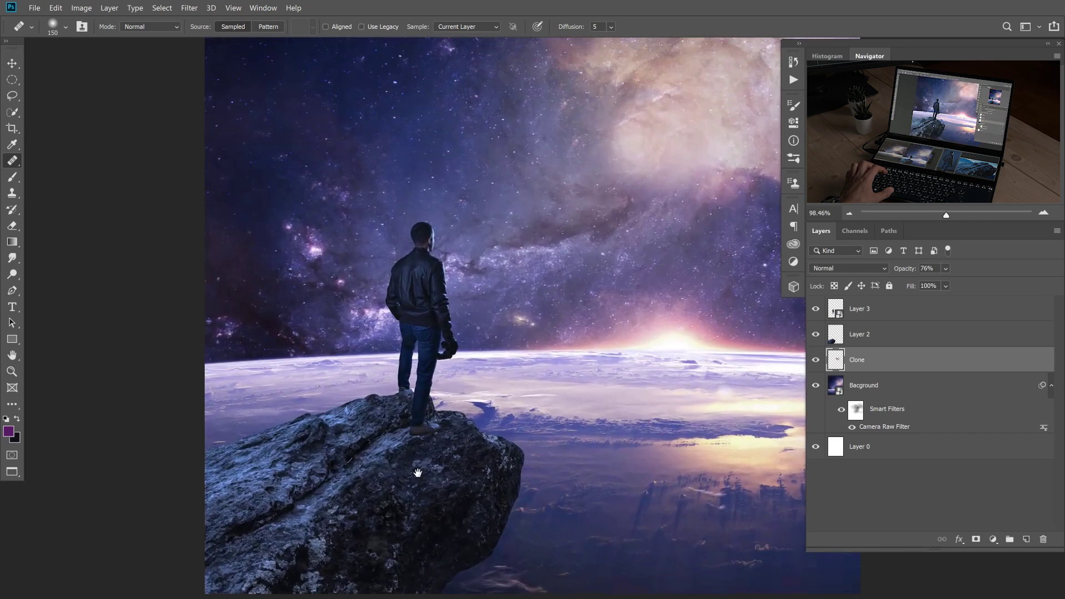
drag(417, 473, 401, 464)
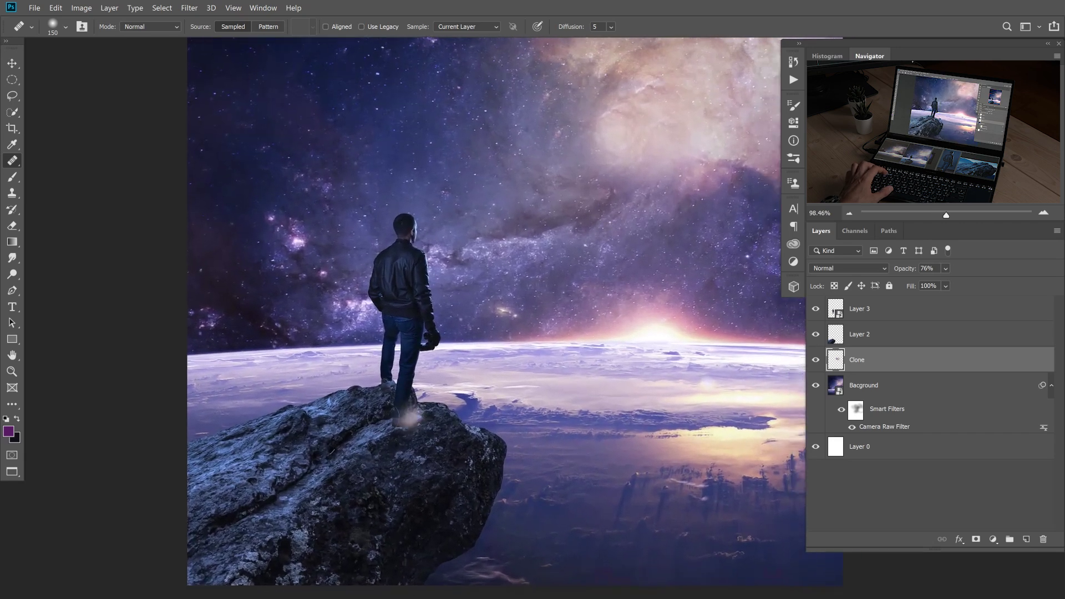
click(288, 453)
click(408, 435)
click(308, 491)
click(328, 420)
click(406, 424)
click(380, 493)
click(422, 439)
Rename Layer 2 to Rock and Layer 3 to Model.
double_click(853, 335)
text(Rock)
key(Return)
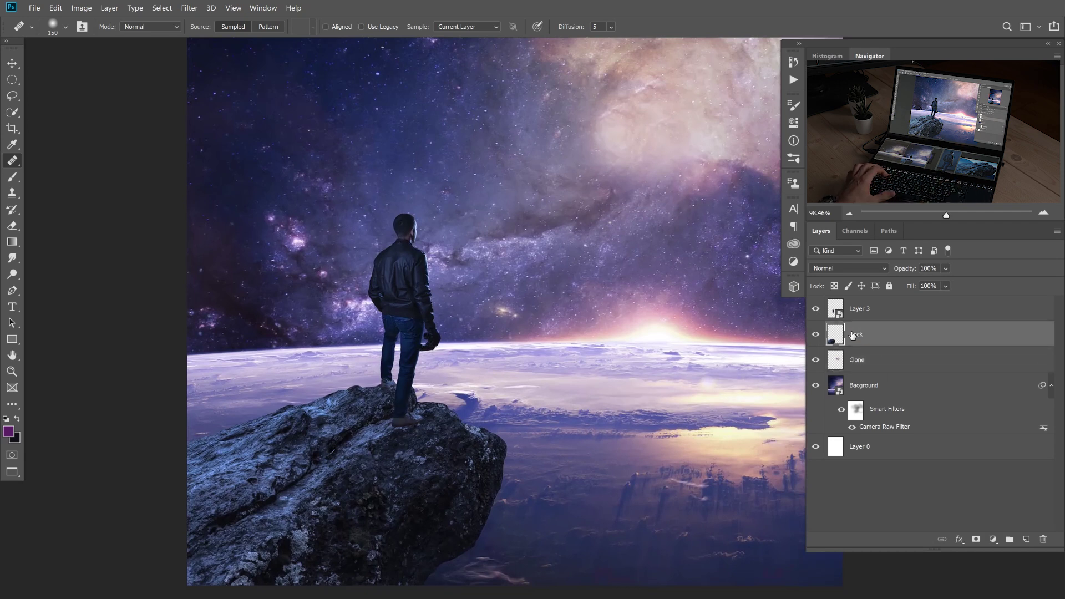
double_click(862, 308)
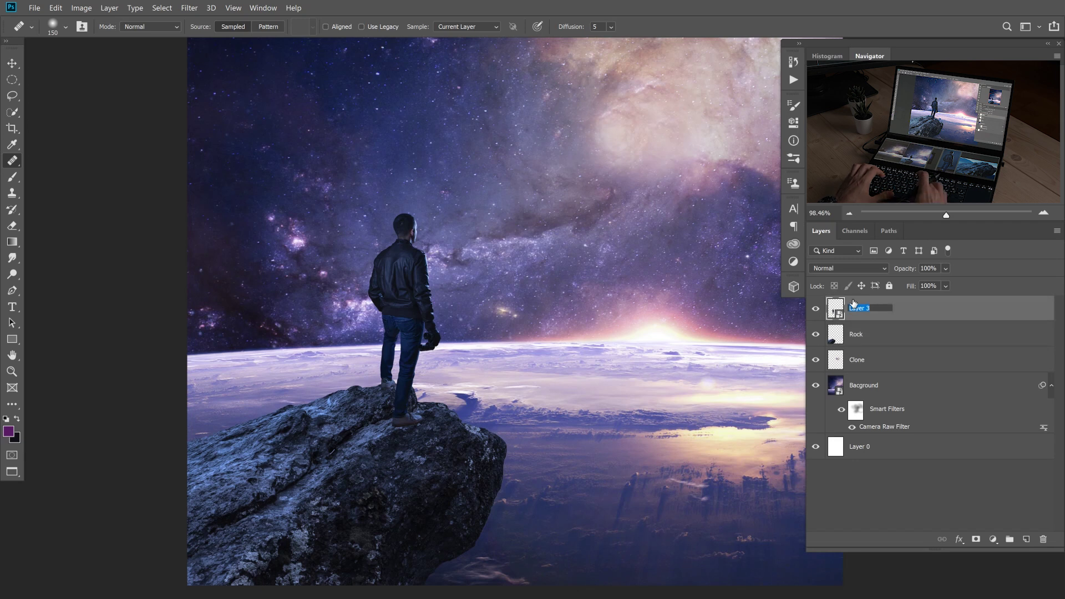
text(Model)
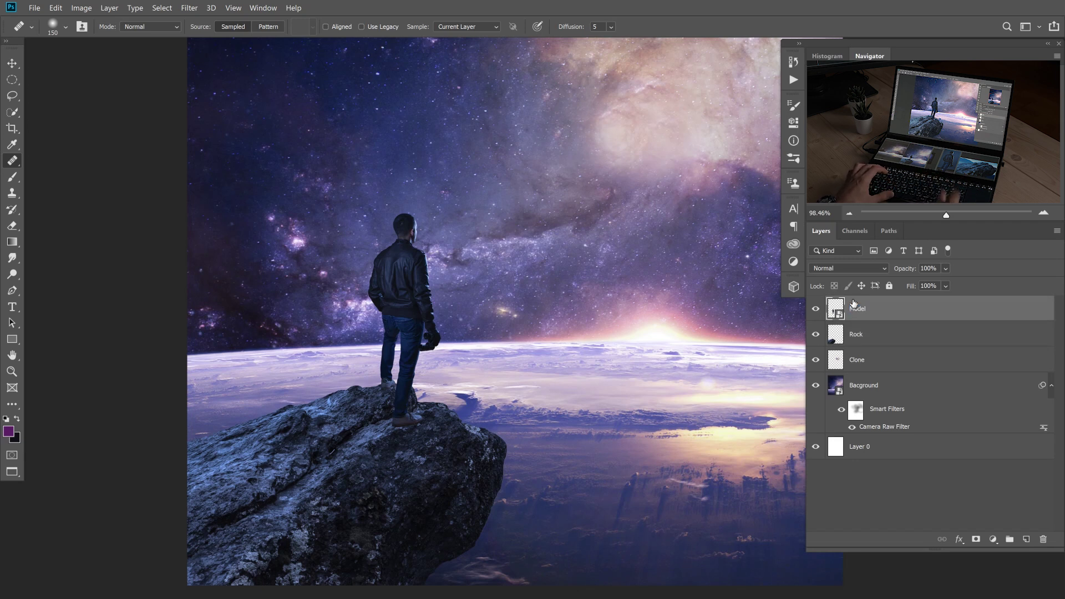
Add a Color Balance adjustment clipped to the Rock layer with midtones at Red +6, Magenta -19 and Blue +5.
click(890, 343)
click(994, 537)
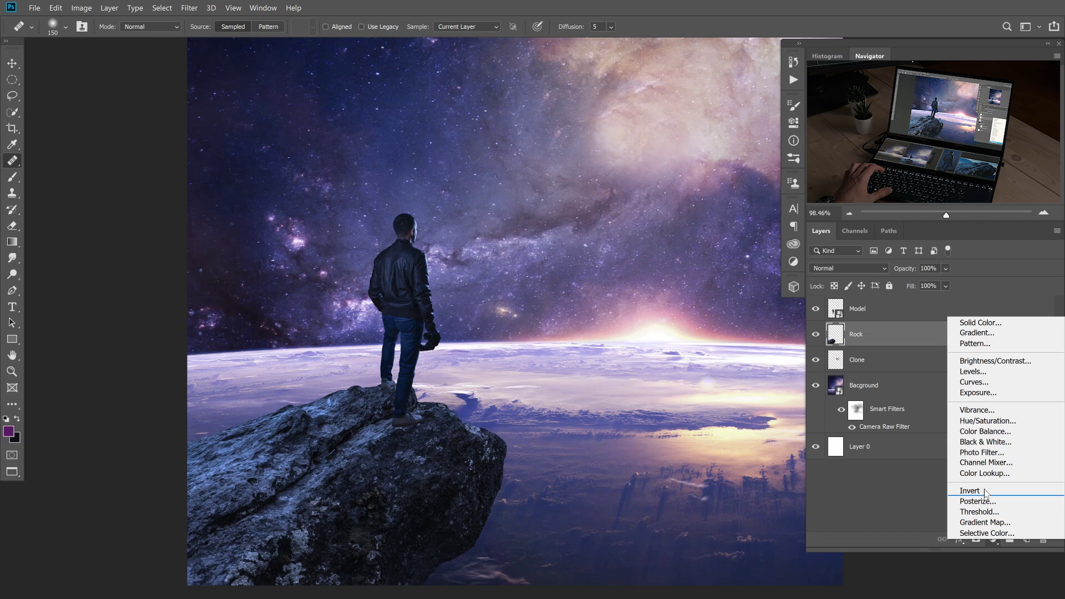
click(979, 432)
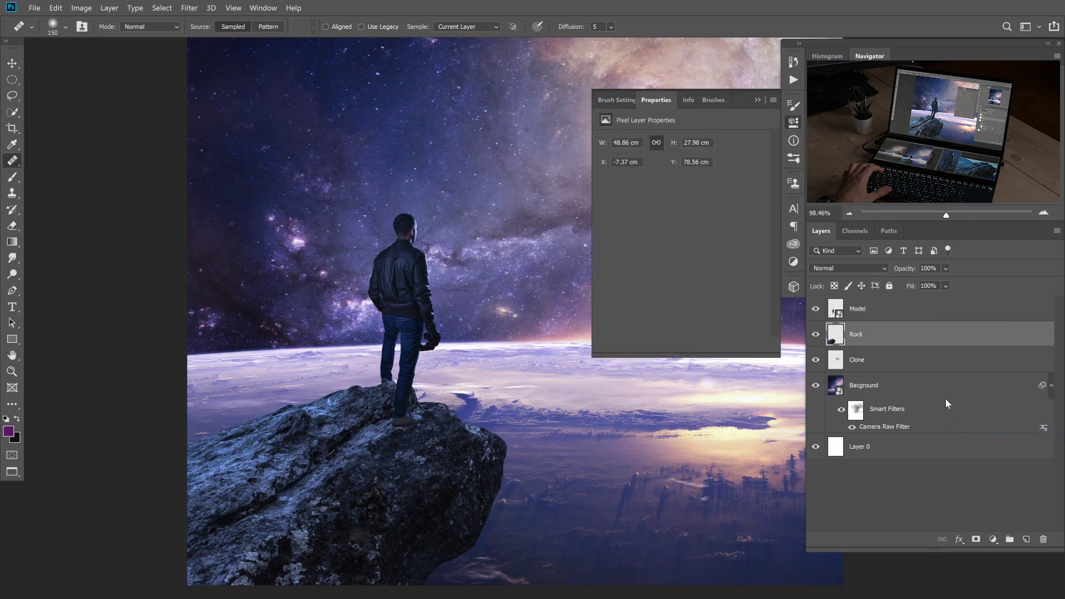
click(686, 345)
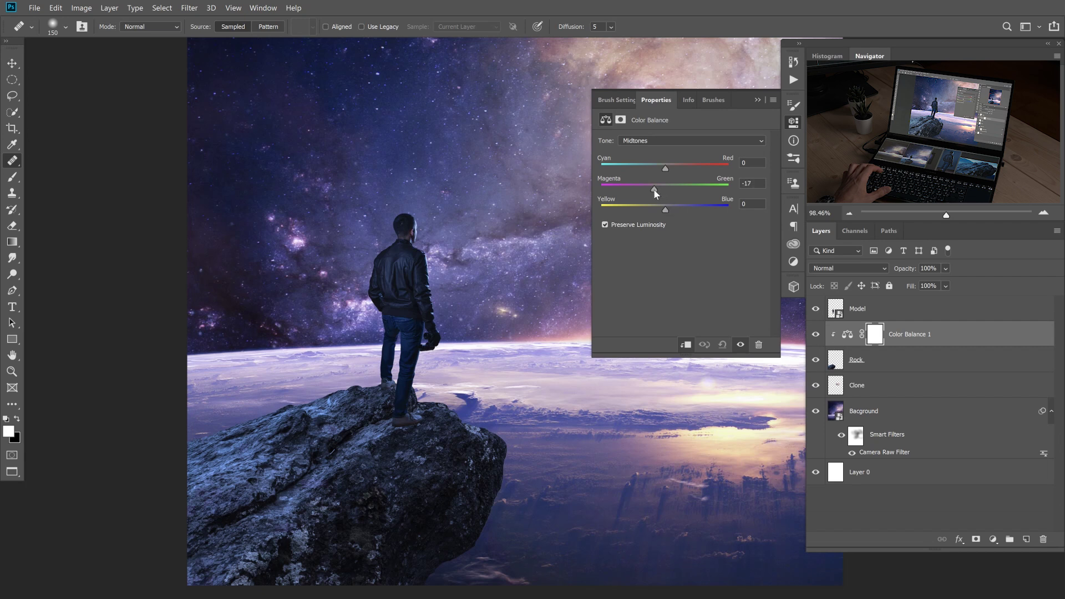
drag(655, 190, 668, 207)
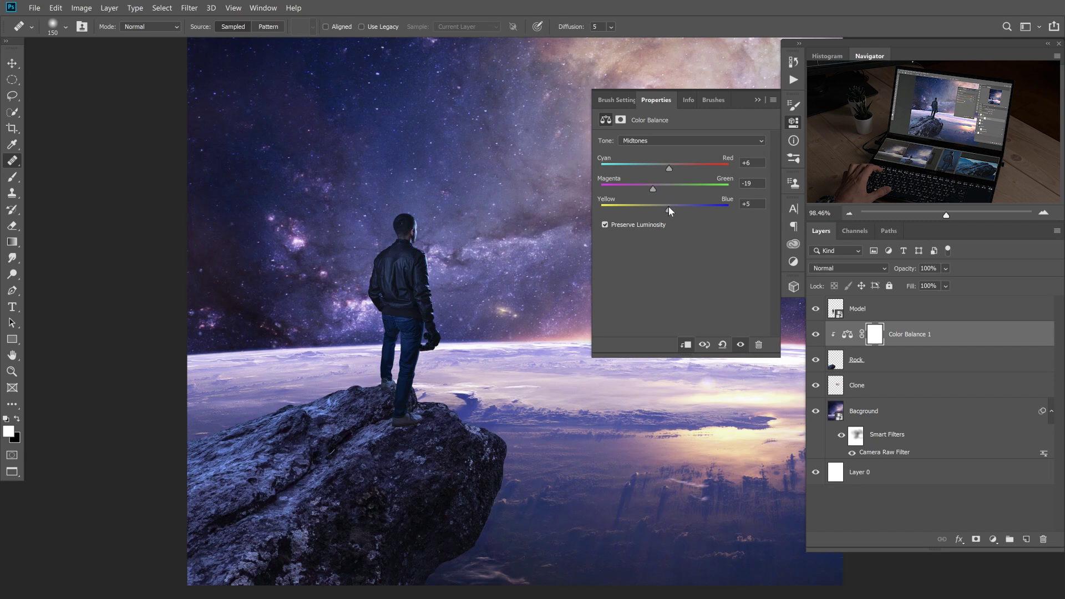
Shift the rock's Color Balance shadows toward blue at +8 and bring up the highlights settings.
click(669, 140)
click(666, 149)
drag(673, 211, 670, 205)
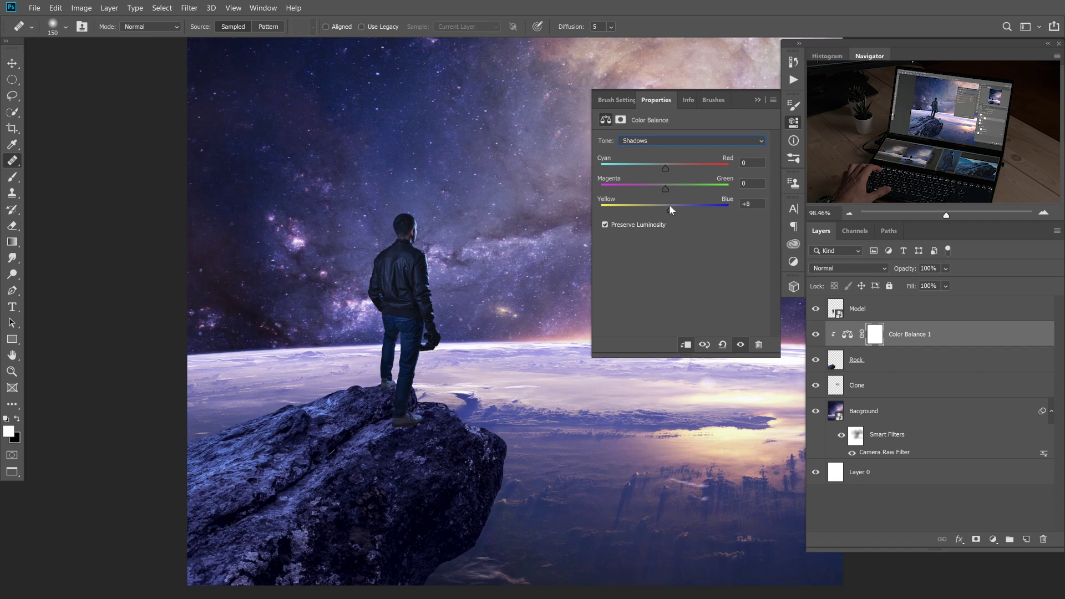
click(668, 142)
click(664, 169)
Soften the rock's Color Balance midtones to +2 Cyan-Red and -9 Magenta-Green, and check the blend with the whole composite.
click(674, 139)
click(668, 157)
drag(654, 187, 659, 192)
scroll(512, 384, down, 3)
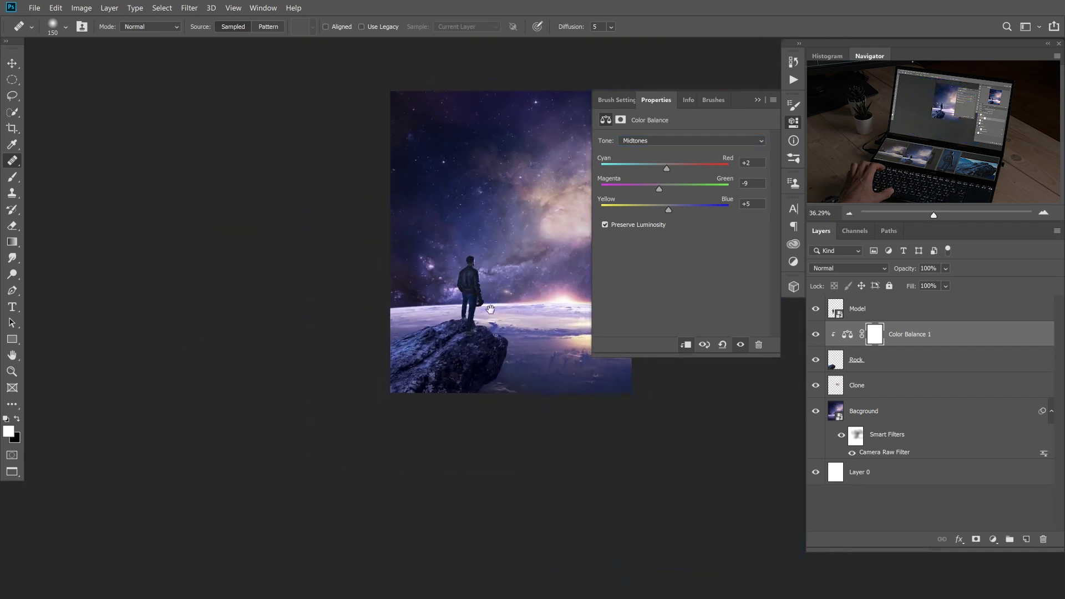
drag(481, 384, 388, 383)
scroll(388, 384, up, 5)
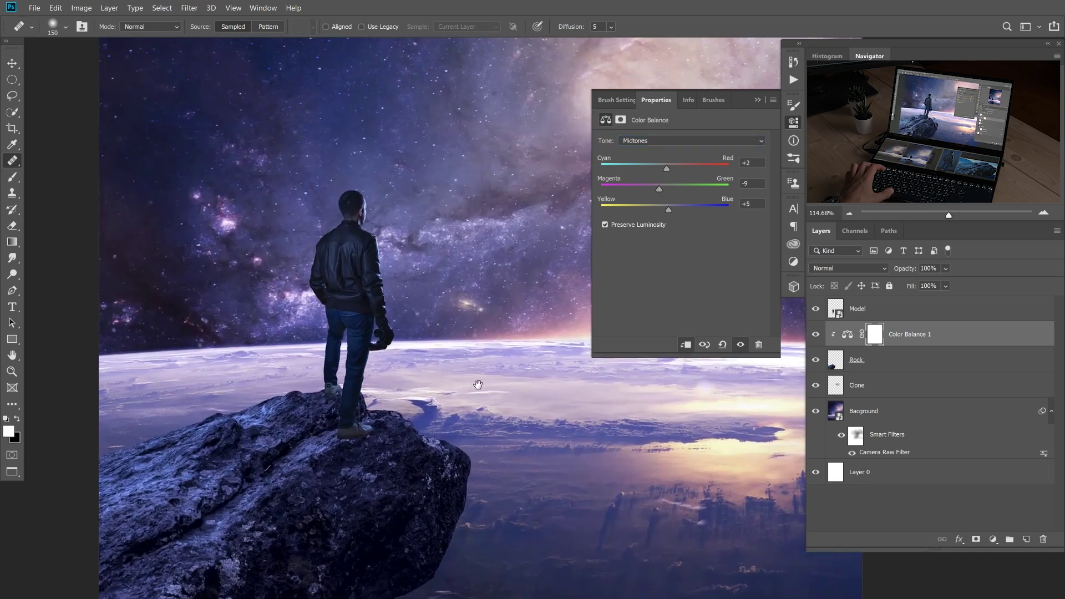
drag(369, 442, 375, 438)
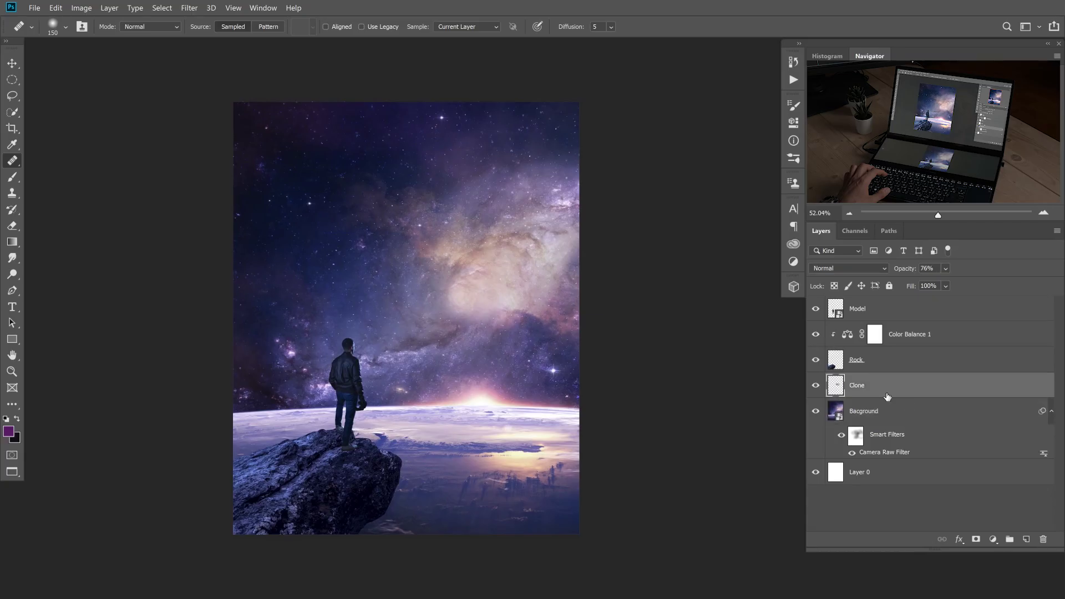
Add a layer named Color above the Clone layer and set its blend mode to Color Dodge.
double_click(869, 385)
text(Color)
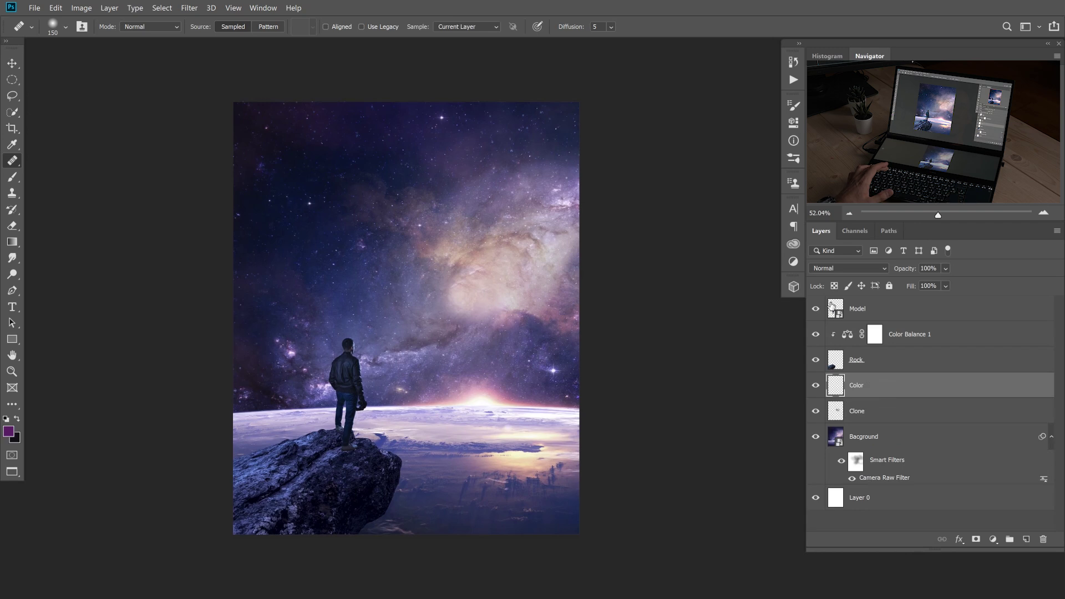
click(847, 269)
click(829, 379)
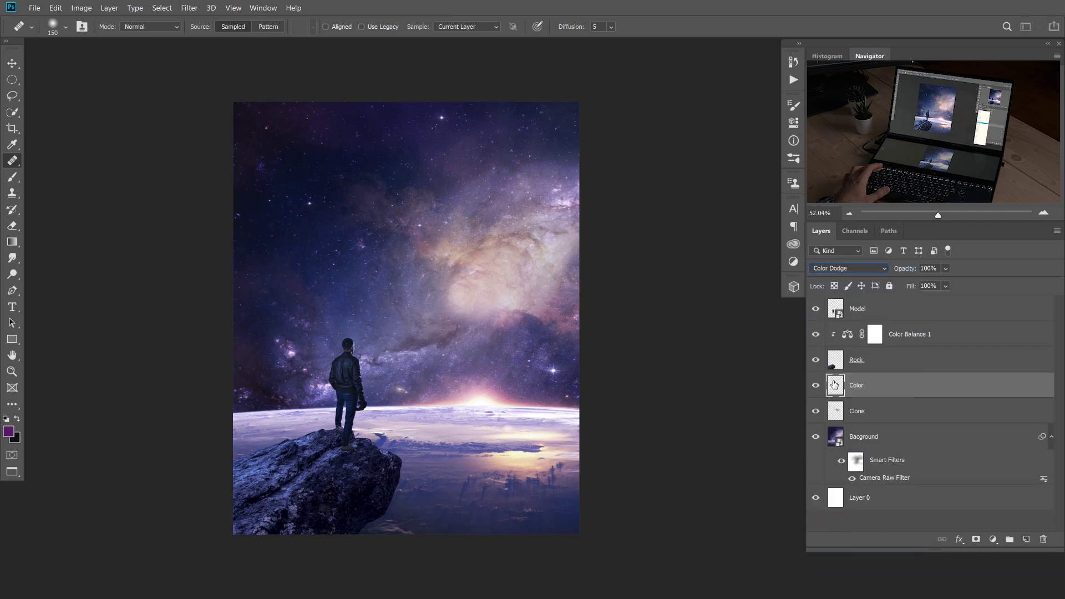
Set the foreground color to dark magenta 69083f.
click(533, 302)
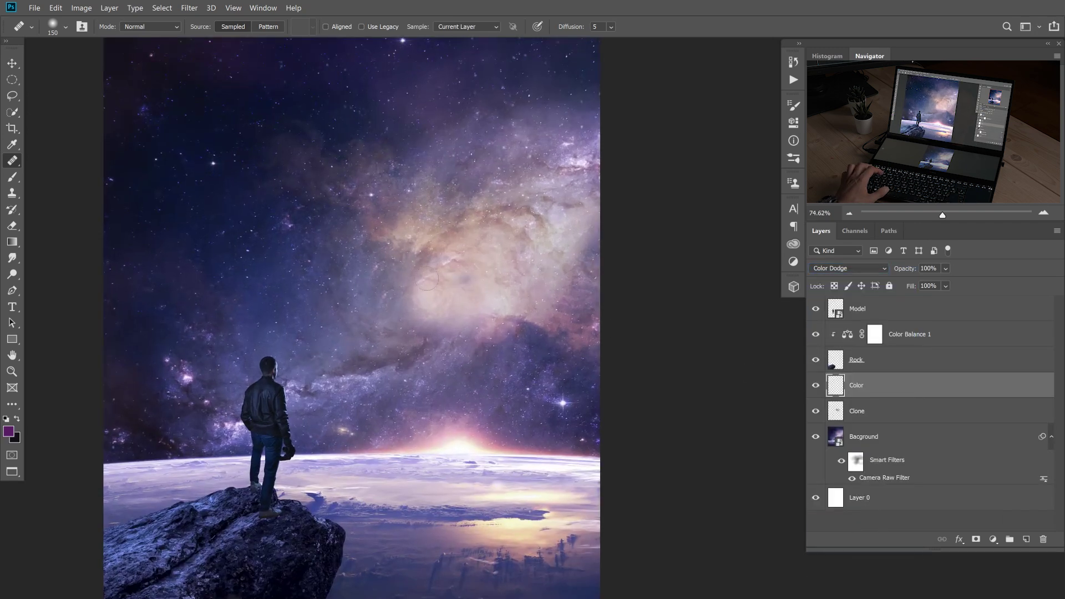
click(10, 429)
drag(543, 172, 547, 141)
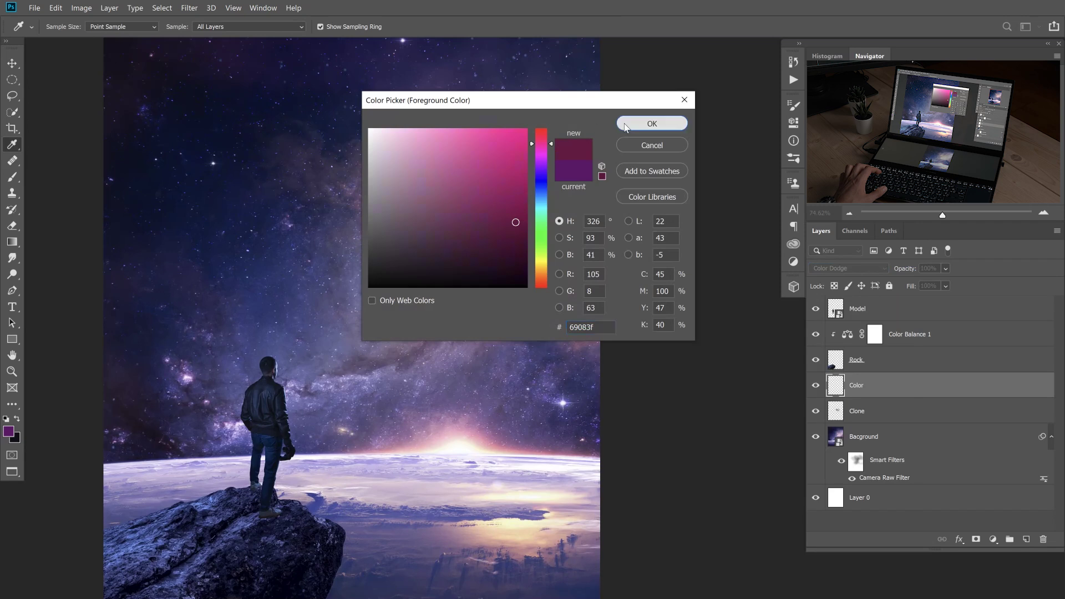
click(652, 123)
key(j)
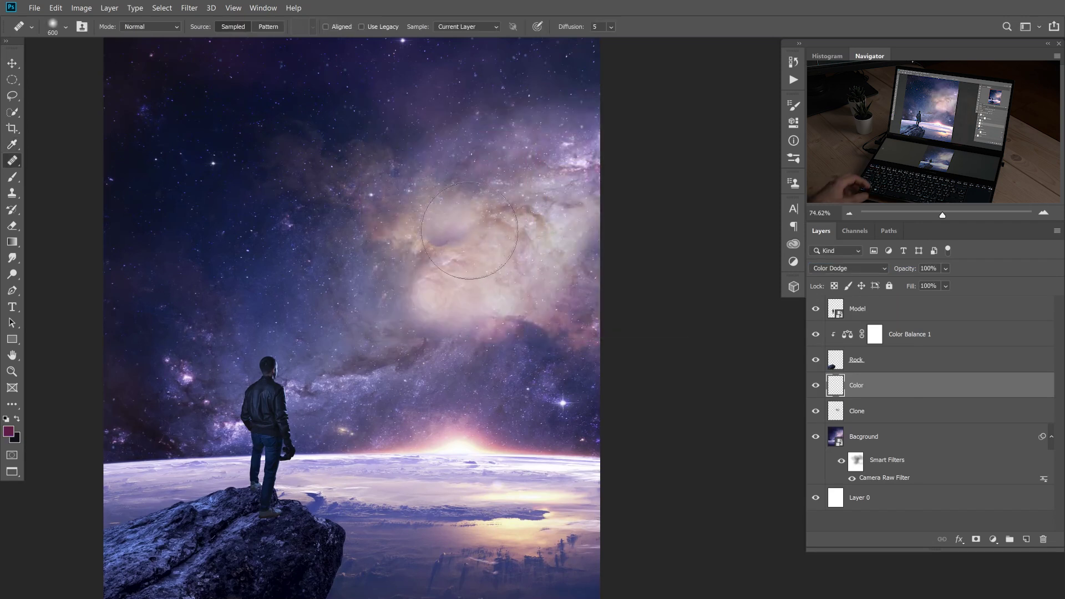
Paint magenta over the bright nebula on the Color layer with a large soft Brush at 20% opacity.
key(b)
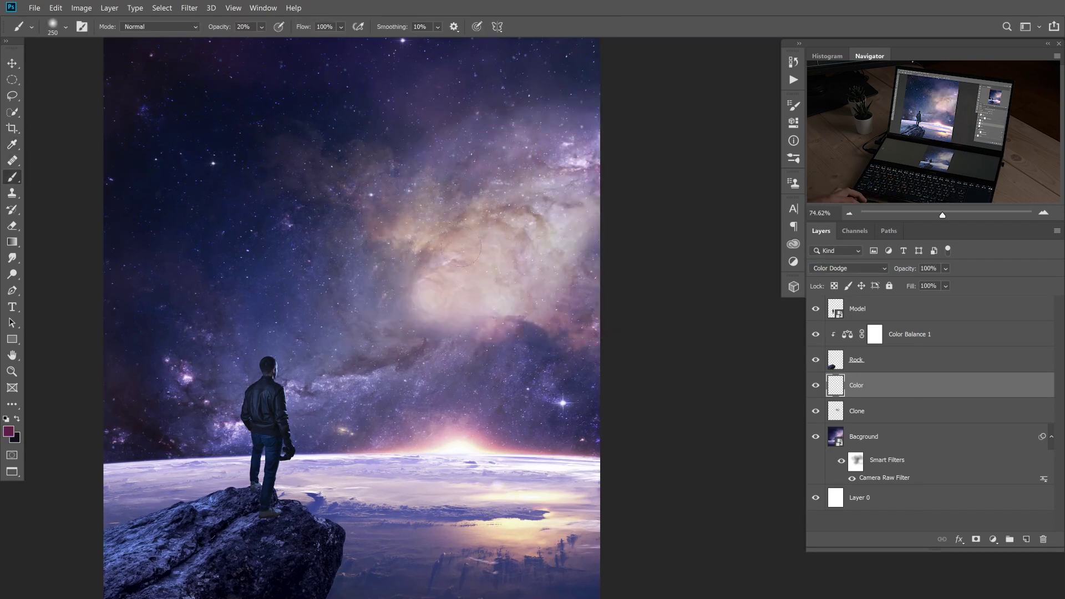
key(bracketright)
key(bracketright)
key(bracketright)
right_click(465, 247)
key(bracketright)
key(bracketright)
key(Return)
key(bracketright)
drag(426, 228, 554, 210)
key(bracketleft)
drag(452, 285, 455, 304)
key(bracketleft)
Erase the magenta from the nebula's bright core at 100% Eraser opacity, and brush more magenta into the surrounding clouds.
key(e)
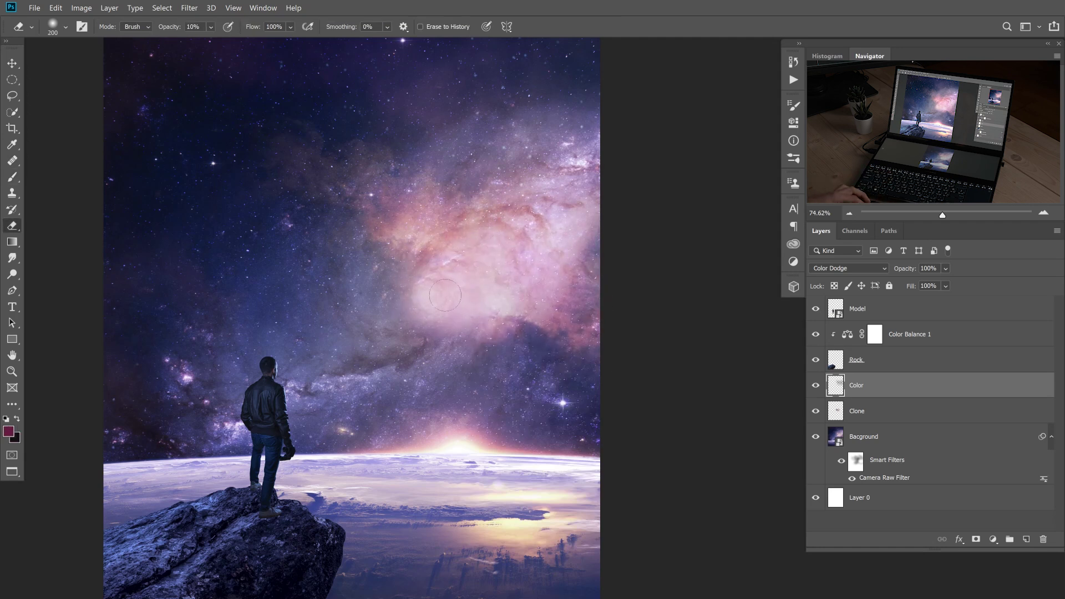
key(0)
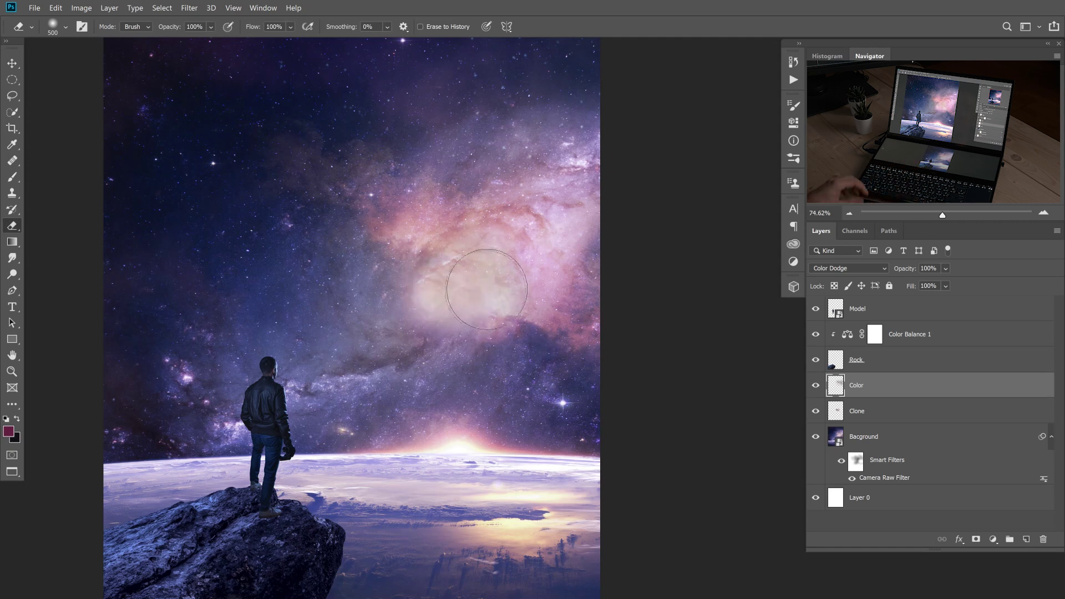
key(b)
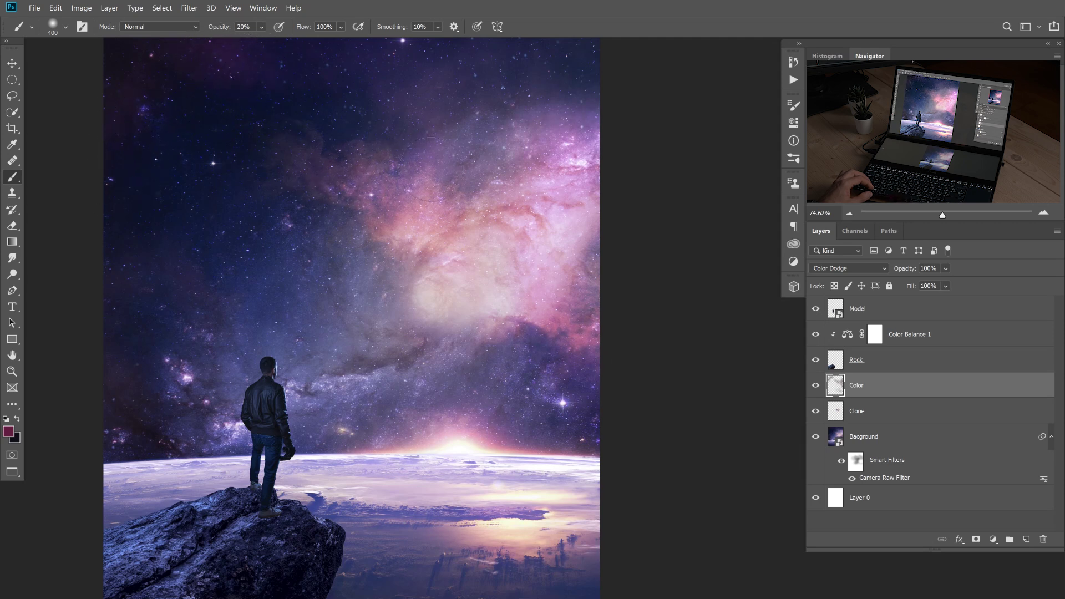
Paint a dark yellow glow over the nebula's core on the Color layer, using a smaller brush for detail.
click(9, 431)
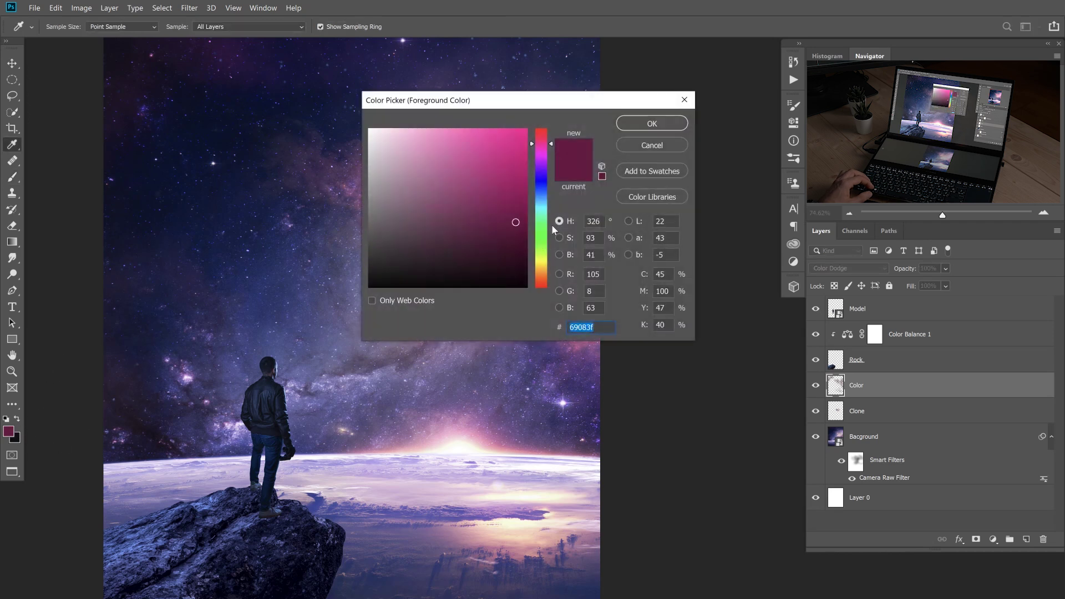
click(539, 263)
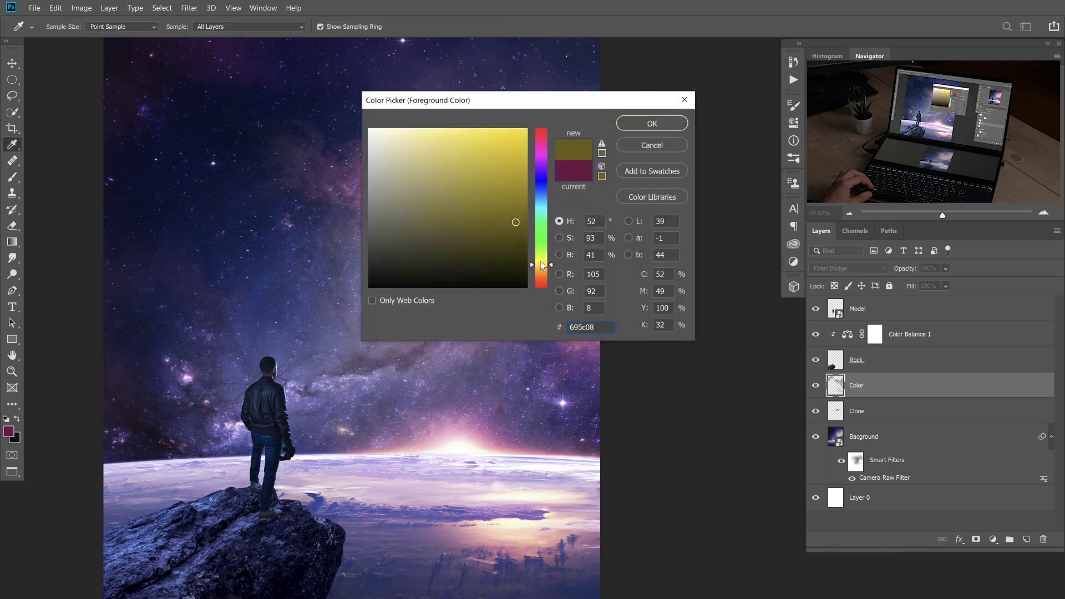
click(652, 123)
click(465, 302)
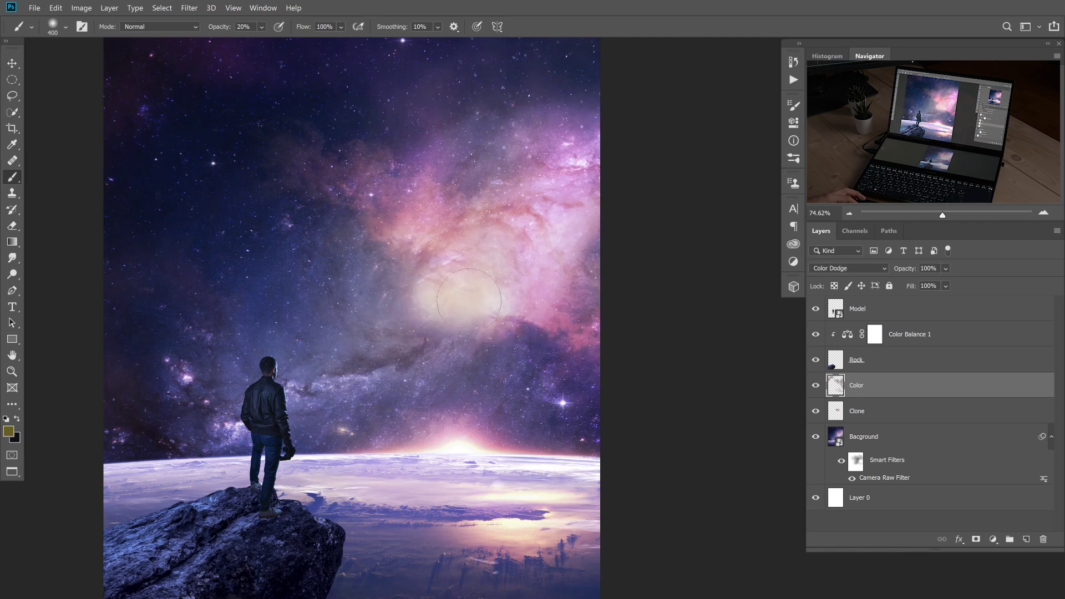
key(bracketleft)
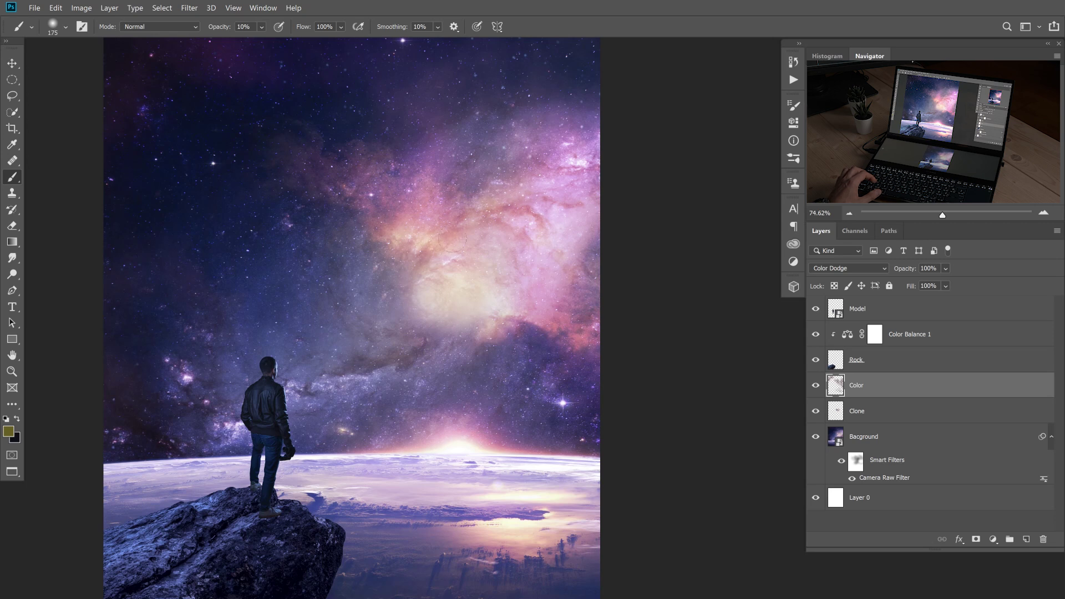
Set the foreground color to dark blue 082369 and paint the sky beside the nebula with the Brush at 10% opacity.
click(8, 432)
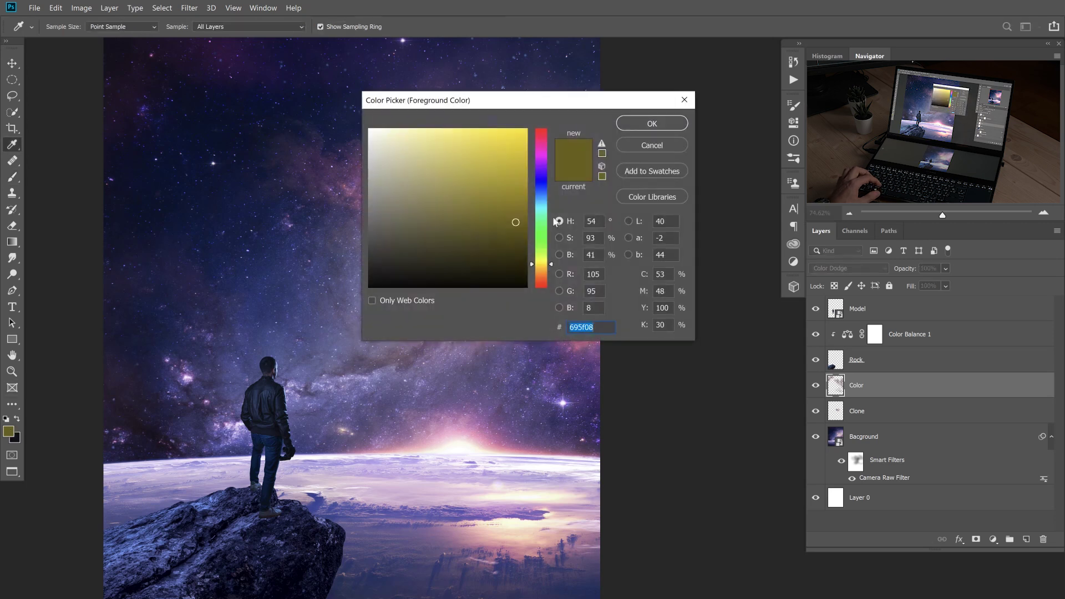
click(542, 189)
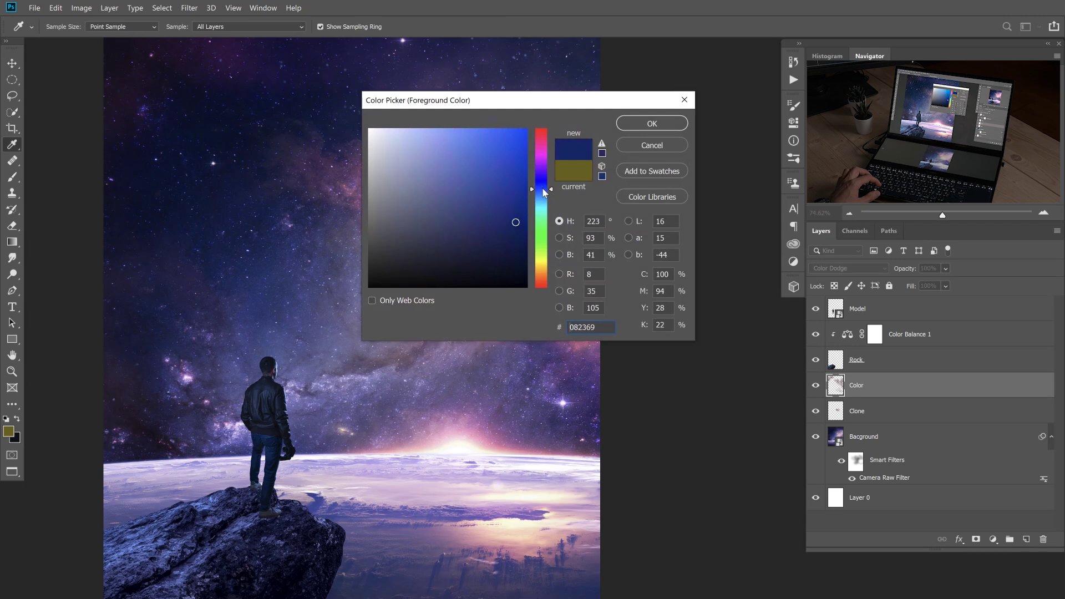
key(Return)
key(b)
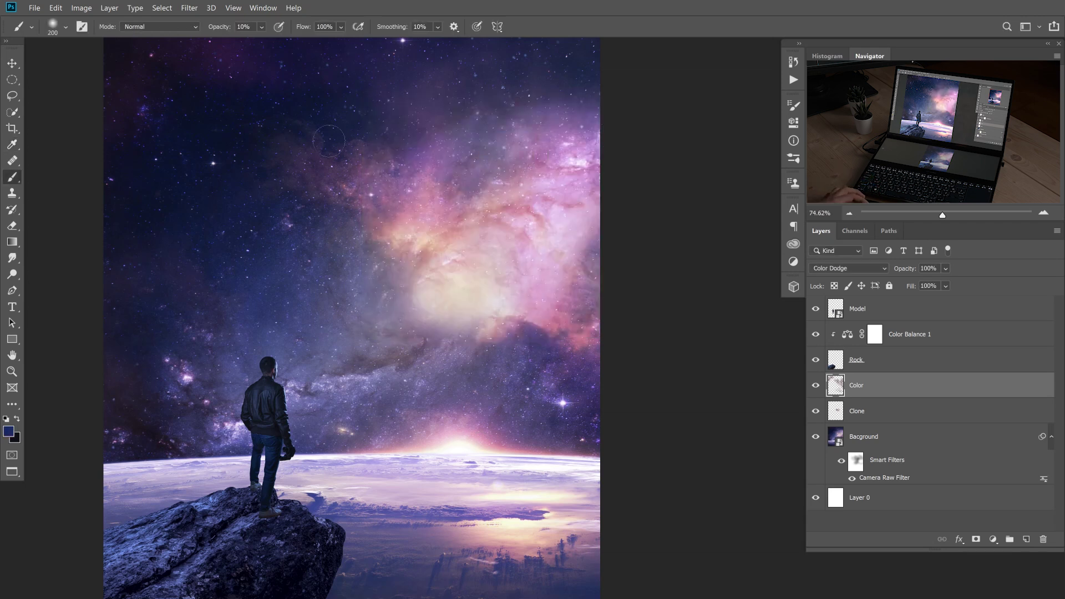
mouse_move(308, 147)
mouse_down()
mouse_move(271, 147)
mouse_move(317, 127)
mouse_move(288, 147)
mouse_move(295, 124)
mouse_move(301, 156)
mouse_move(204, 127)
mouse_move(189, 94)
mouse_move(181, 176)
mouse_move(314, 265)
mouse_up()
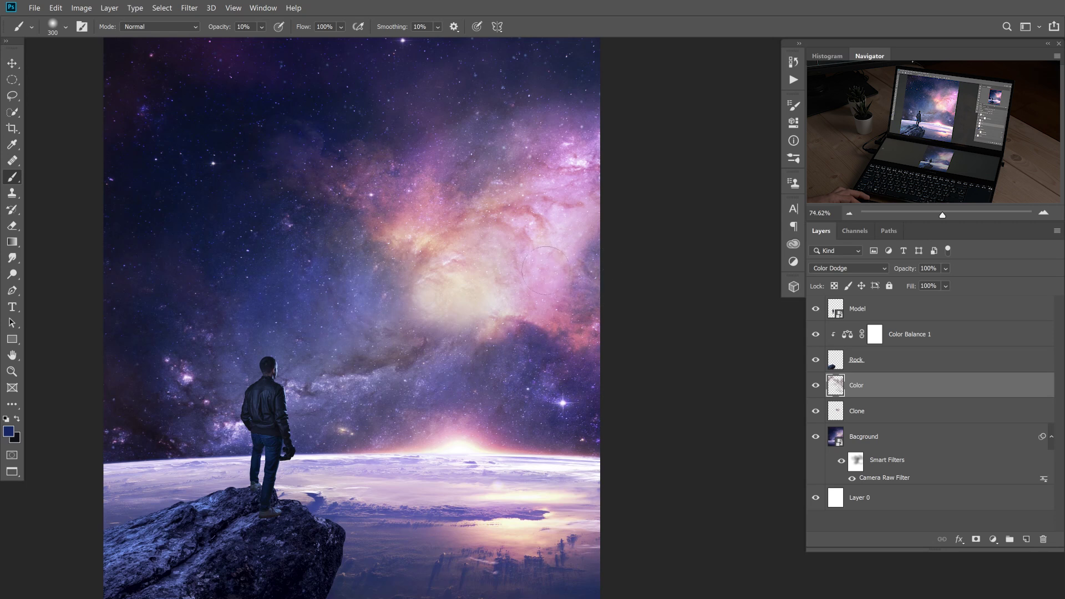
key(bracketleft)
key(bracketleft)
key(bracketleft)
Compare the whole composite with the Color layer hidden and shown.
key(alt+space)
drag(462, 388, 472, 407)
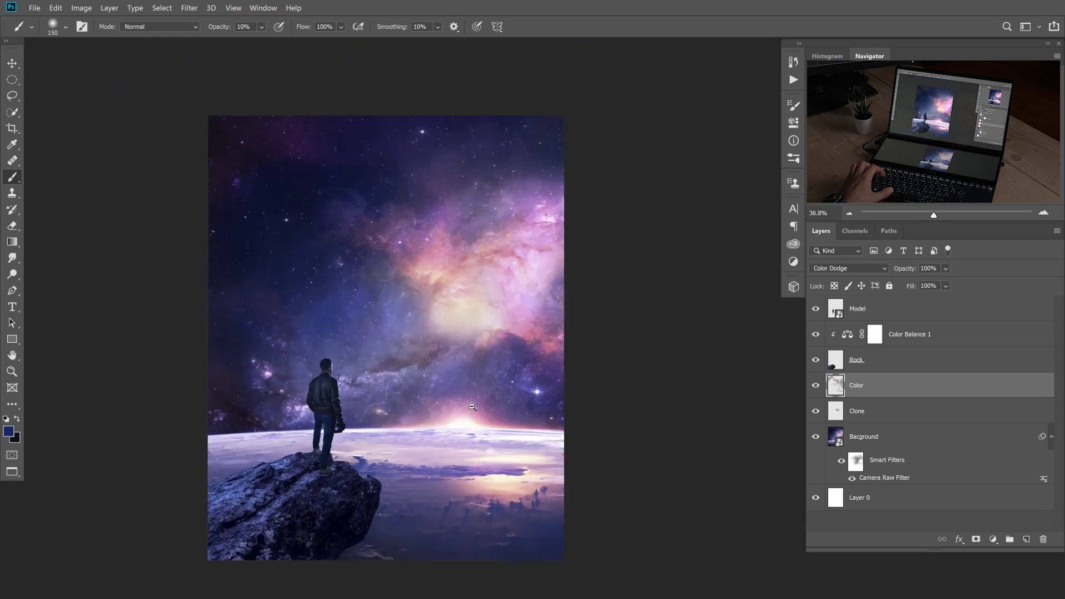
click(821, 386)
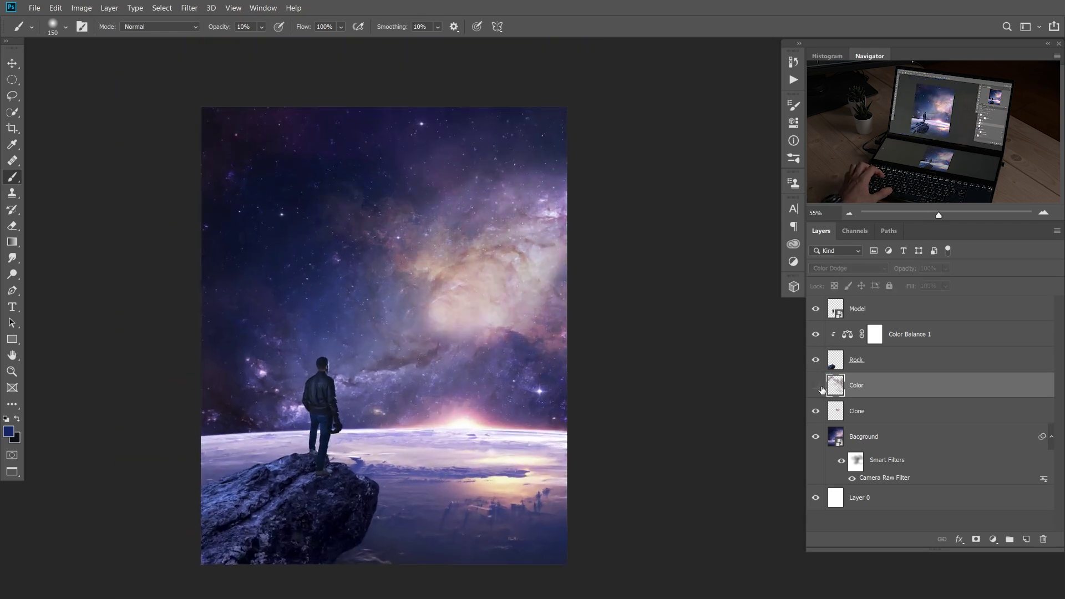
click(821, 387)
click(821, 387)
click(820, 387)
click(820, 387)
click(821, 387)
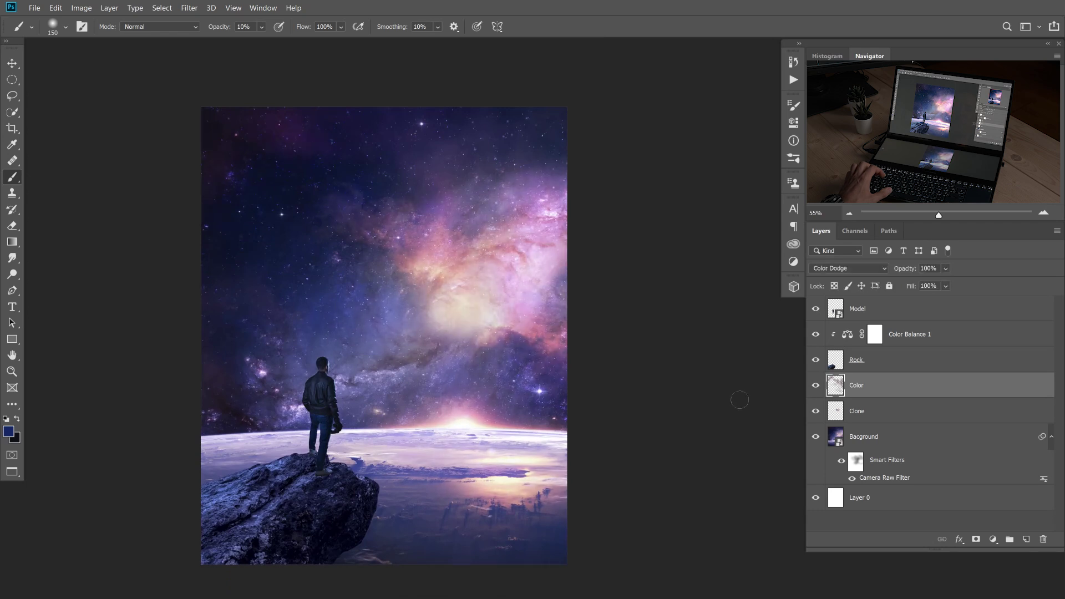
Add a layer above Color Balance 1, clipped to the Rock layer, and set its blend mode to Color Dodge.
scroll(336, 488, up, 8)
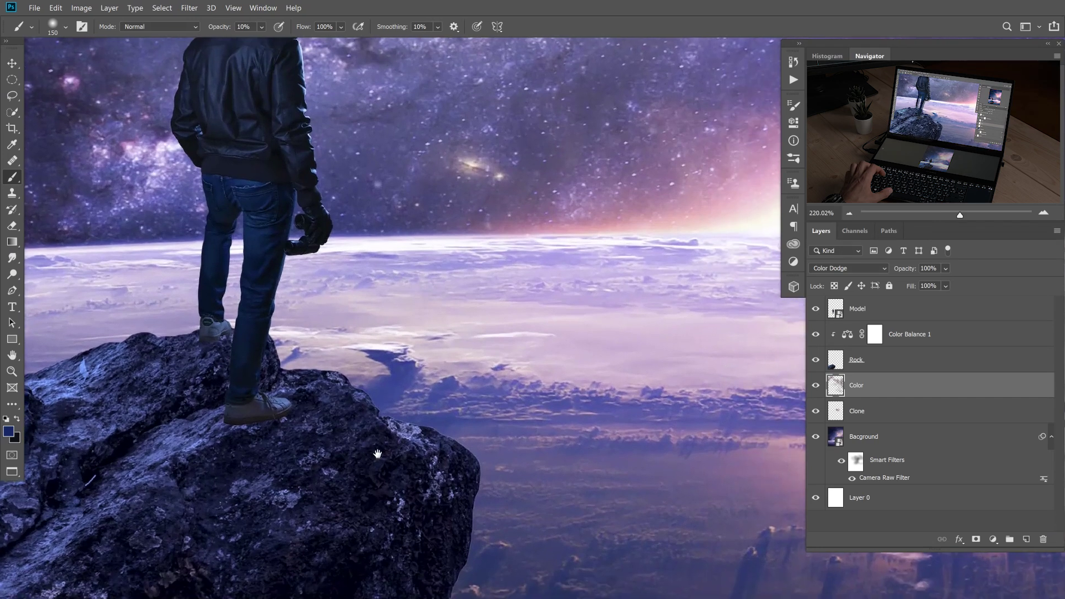
click(841, 357)
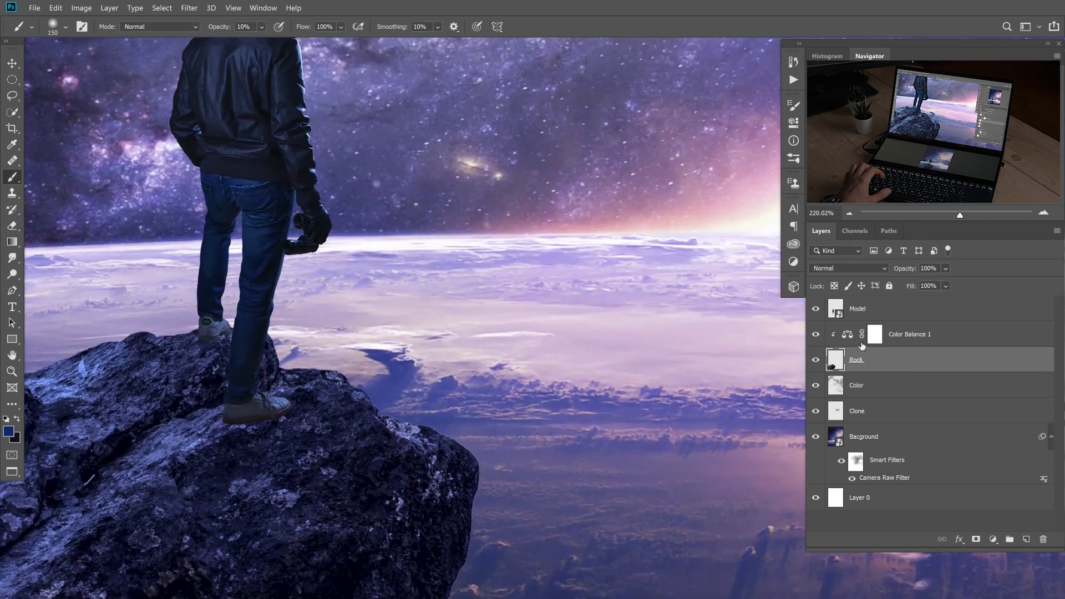
click(844, 332)
click(1026, 539)
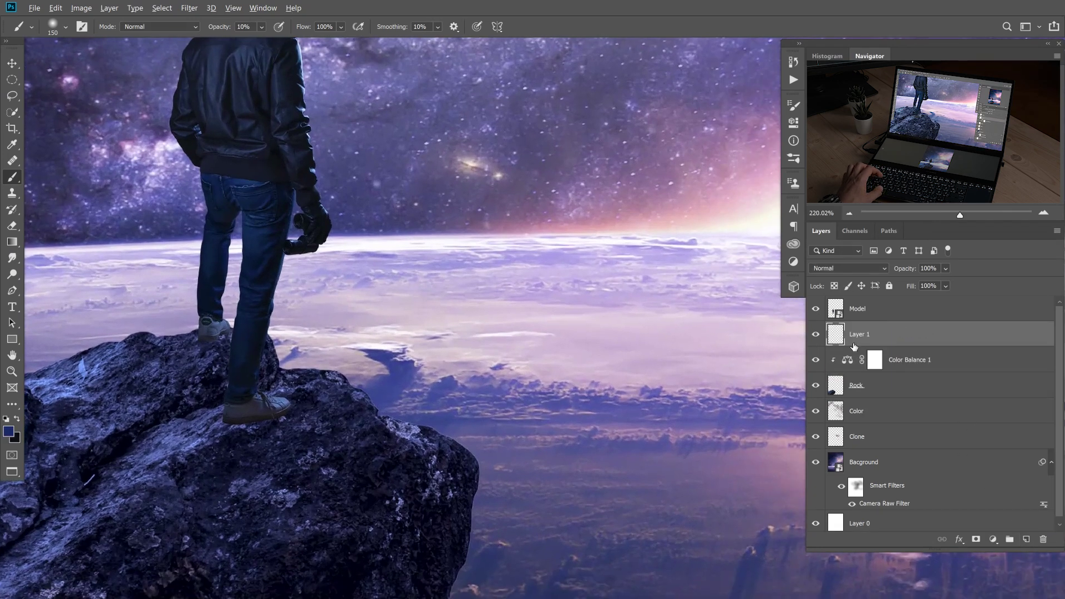
click(861, 269)
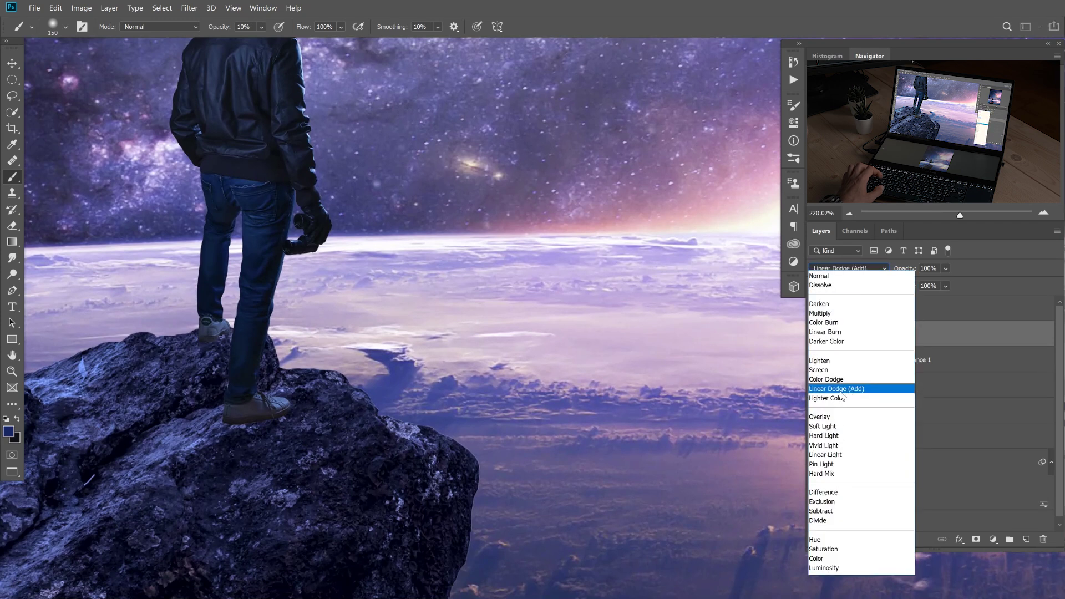
click(837, 380)
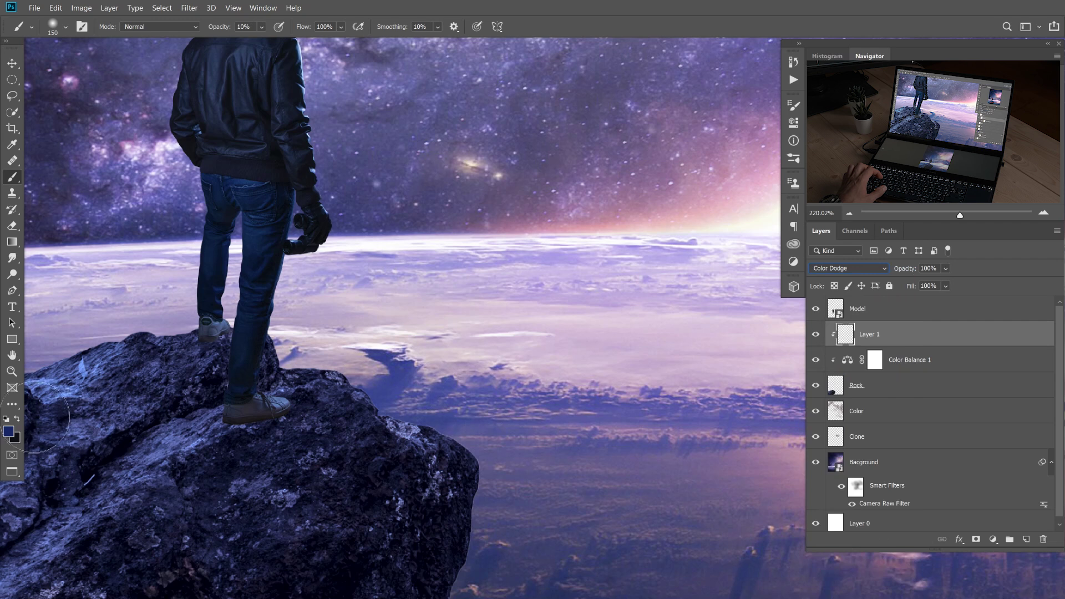
Pick a dark orange foreground color and paint the rock's sunlit edge on Layer 1 with a size 50 brush at 50% opacity in Color Dodge mode.
click(12, 433)
click(545, 271)
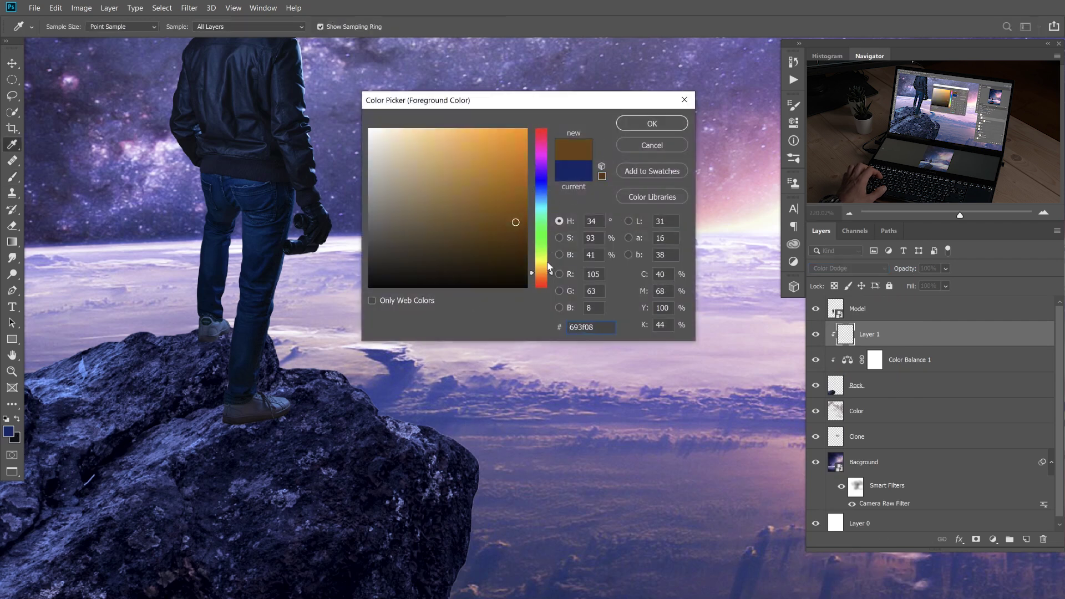
click(545, 270)
click(646, 123)
key(b)
key(bracketleft)
key(bracketleft)
key(5)
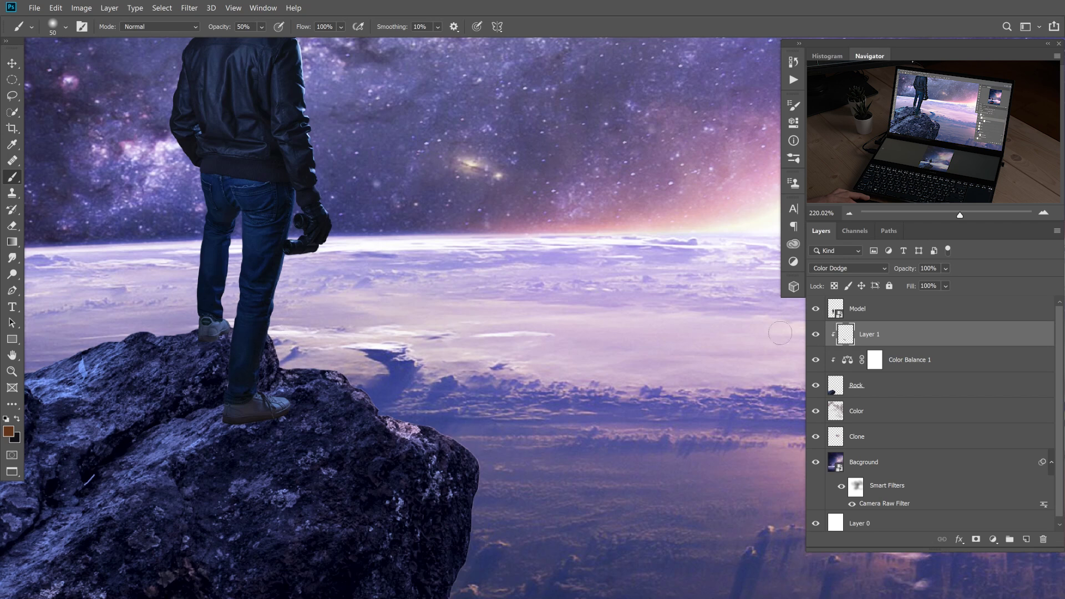
click(849, 269)
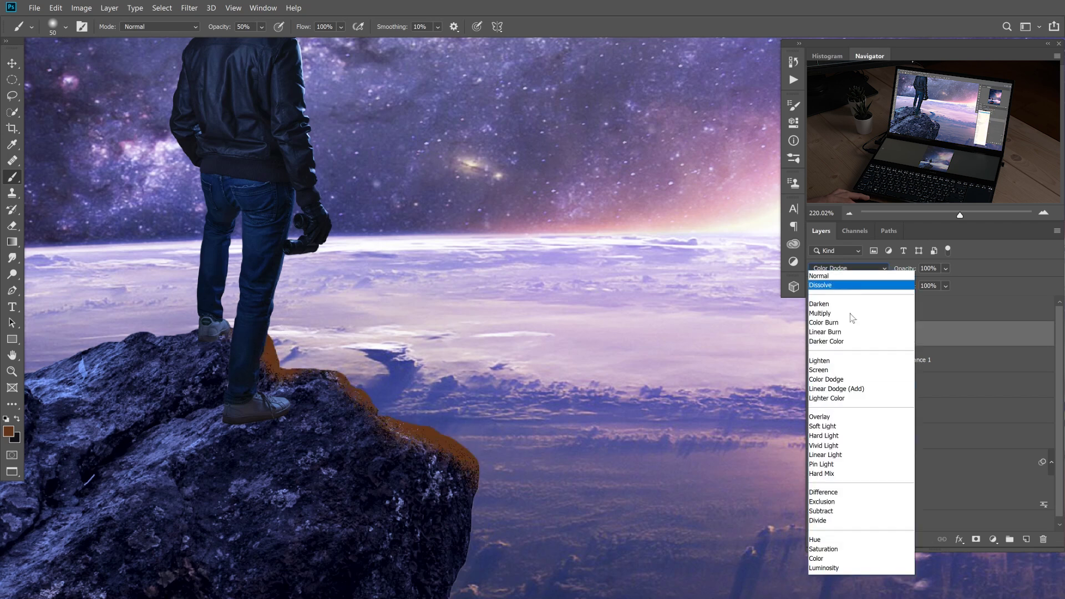
click(836, 380)
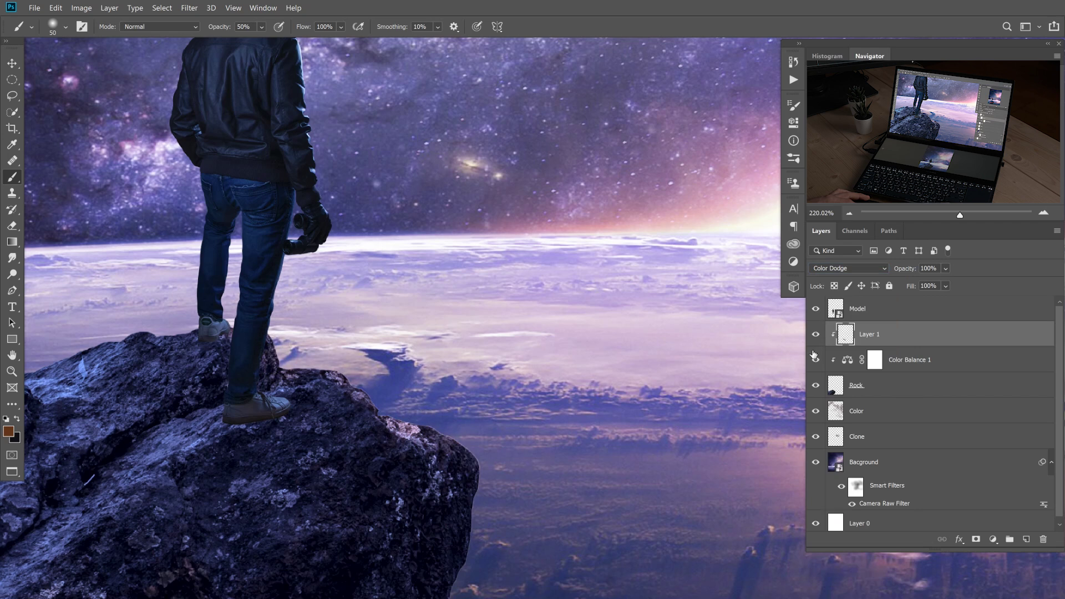
Add a Curves adjustment directly above Color Balance 1, clipped to the Rock layer, and rename Layer 1 as Color.
click(847, 362)
click(993, 539)
click(984, 379)
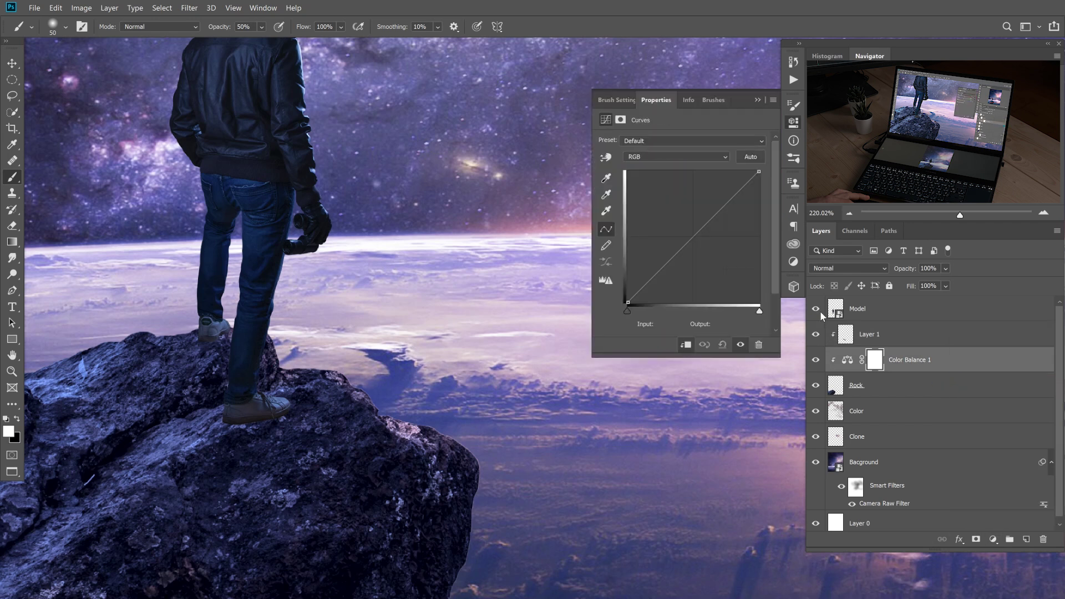
double_click(869, 335)
text(Color)
key(Return)
Brighten the Curves 1 adjustment by raising input 72 to output 156, and invert its mask to black.
click(849, 363)
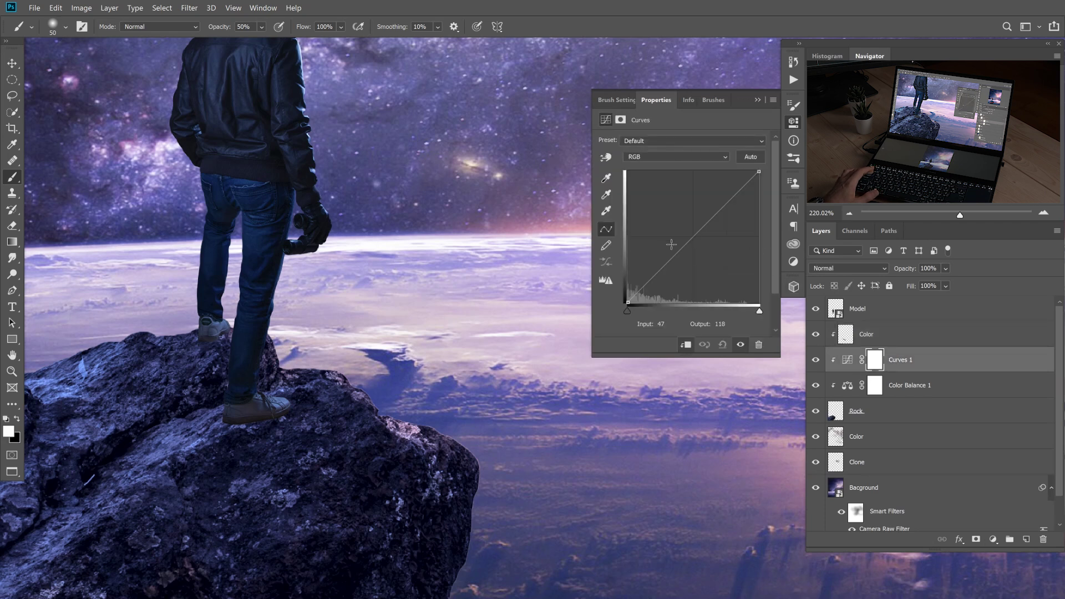
drag(683, 244, 664, 222)
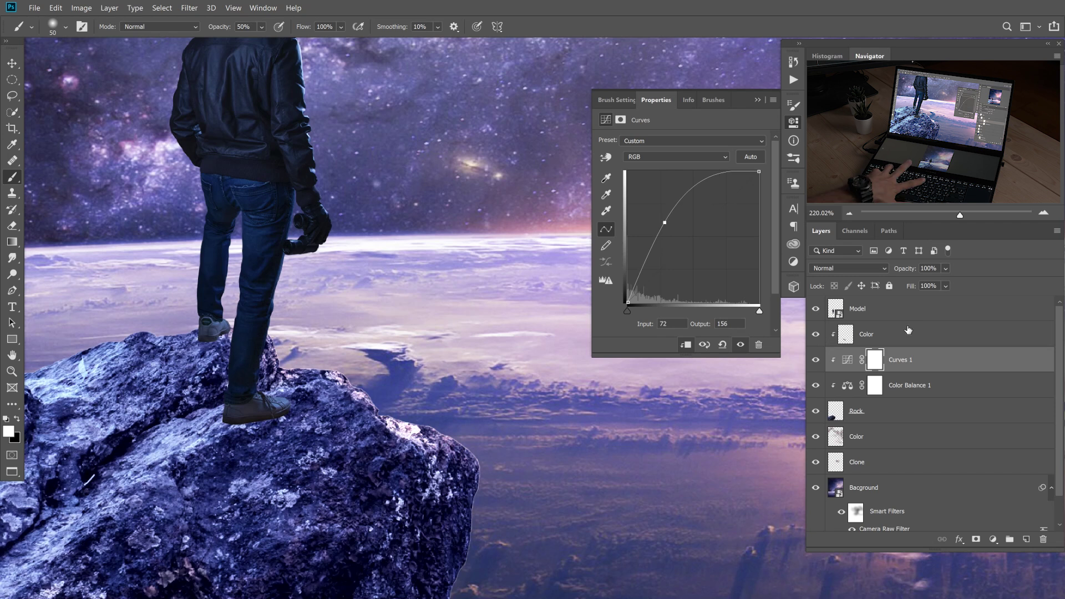
key(ctrl+i)
click(875, 360)
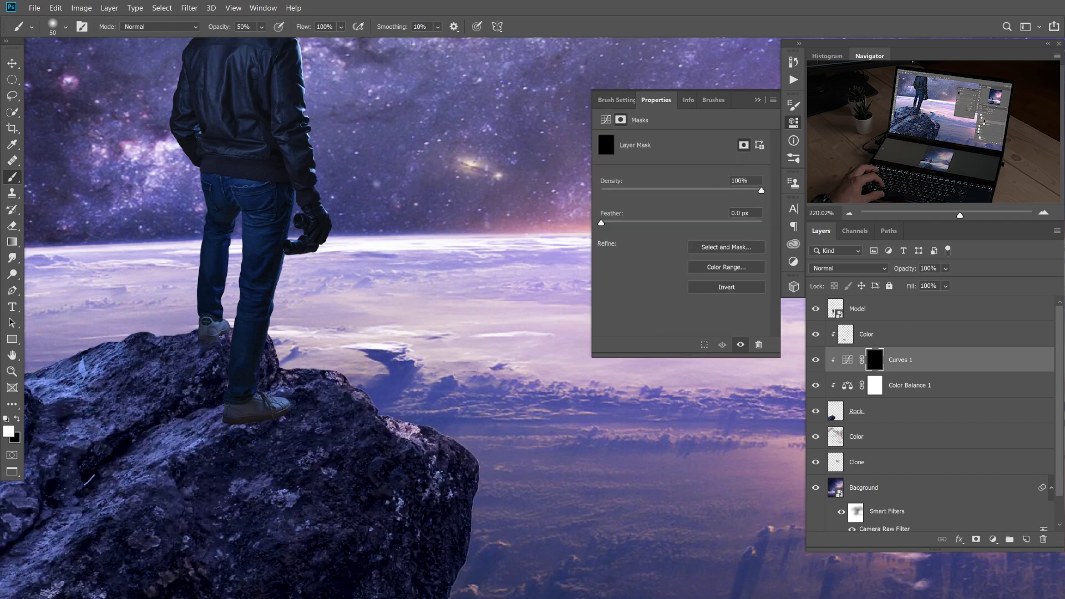
Paint white on the Curves 1 mask along the rock's sunlit edge, lowering the brush opacity to 20% for the upper part.
drag(389, 422, 466, 447)
key(2)
mouse_move(381, 393)
mouse_down()
mouse_move(339, 361)
mouse_move(309, 371)
mouse_up()
drag(280, 339, 289, 348)
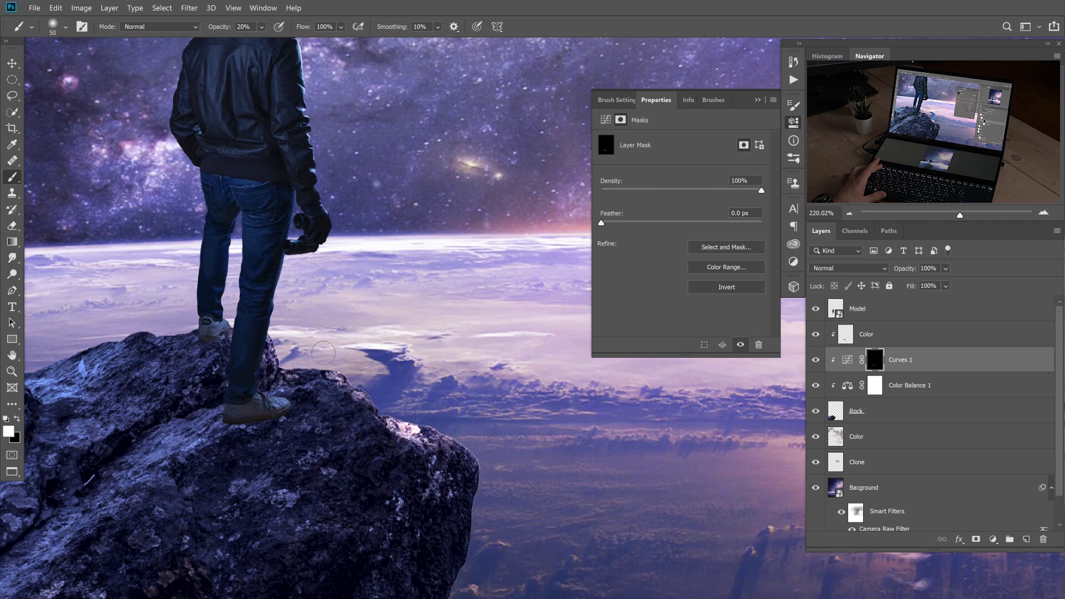
Compare the composite with the rock's clipped adjustment and color layers hidden and shown, and inspect the rock closely with the properties collapsed.
scroll(366, 354, down, 5)
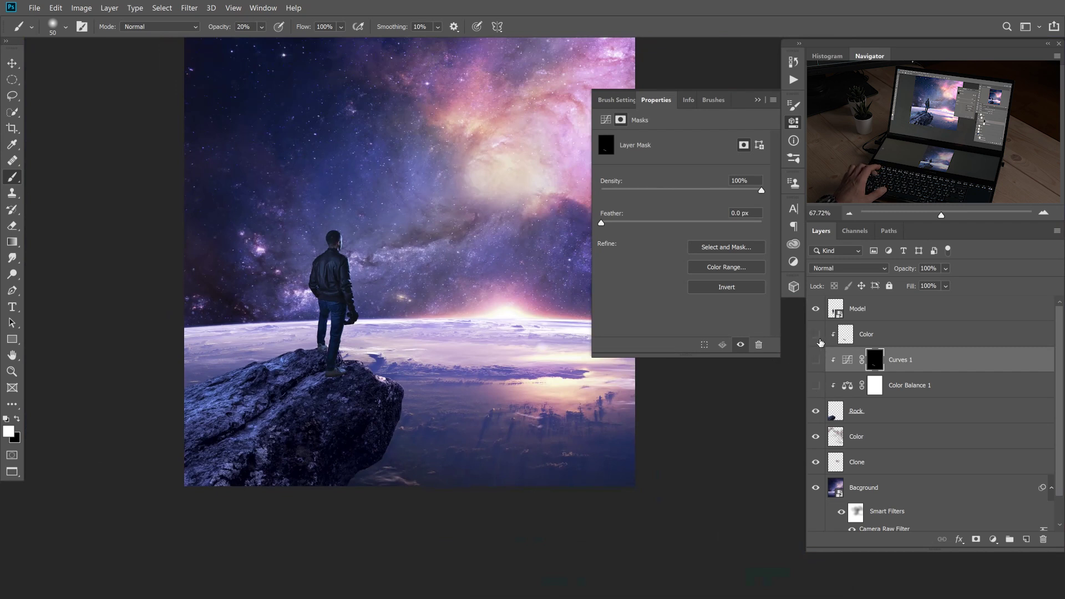
mouse_move(820, 341)
mouse_down()
mouse_move(815, 385)
mouse_move(819, 341)
mouse_up()
click(816, 334)
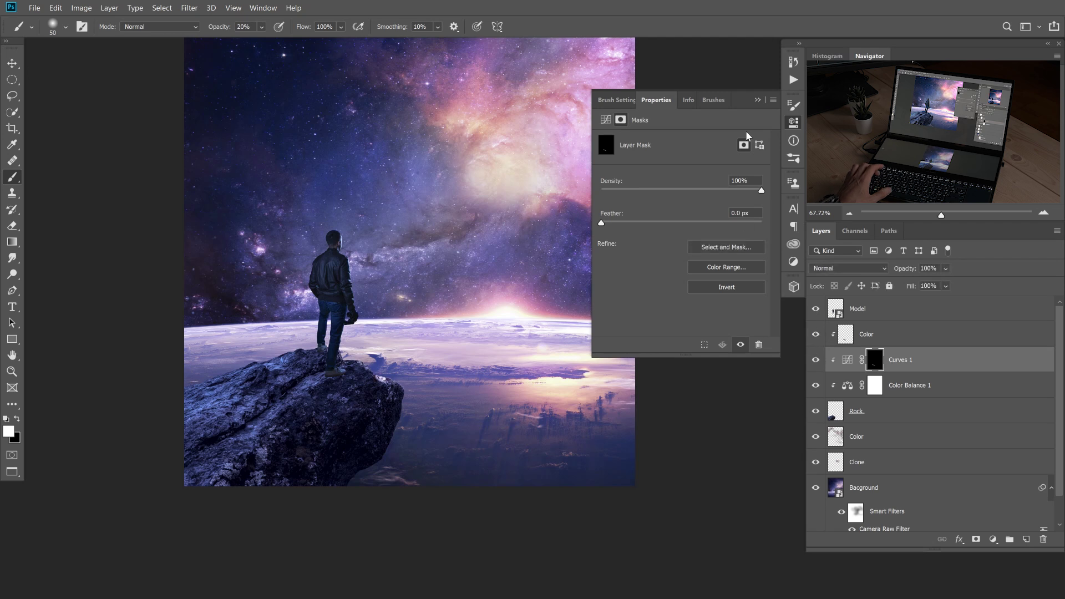
click(758, 100)
scroll(333, 361, up, 5)
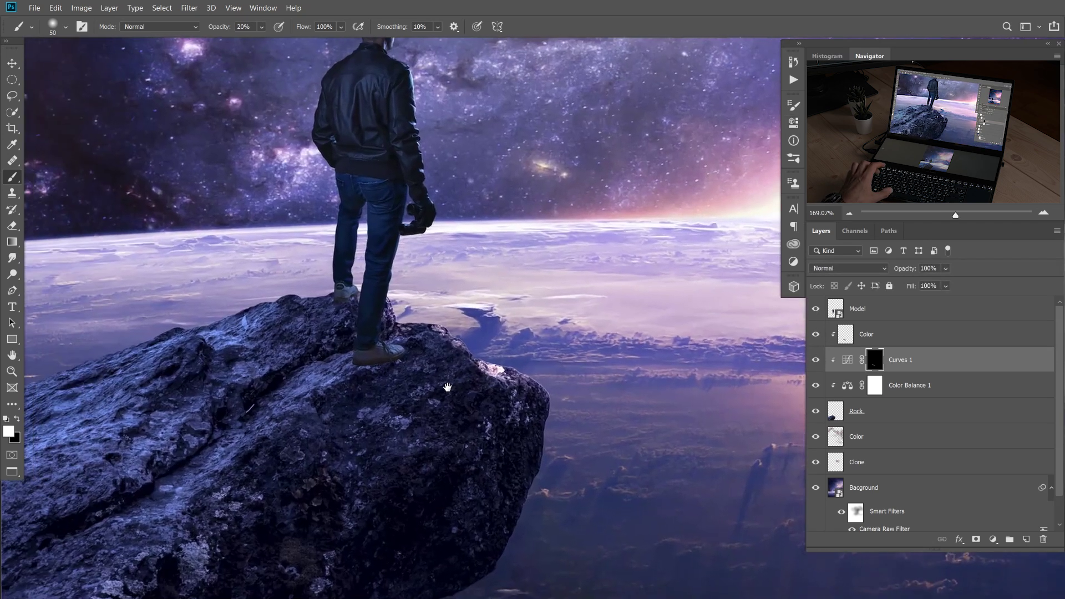
scroll(338, 351, down, 4)
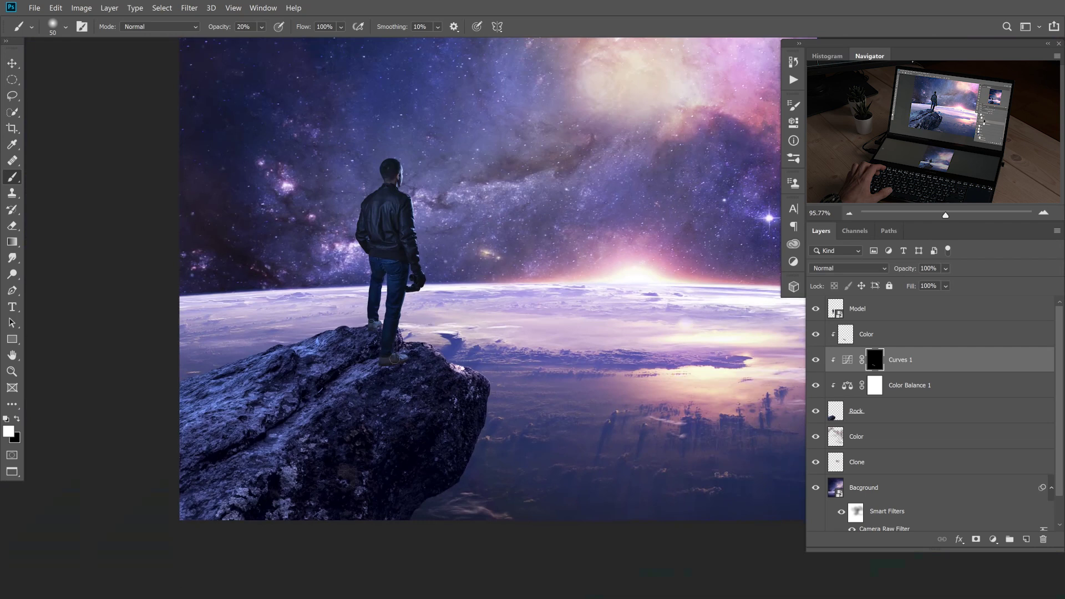
scroll(393, 360, up, 1)
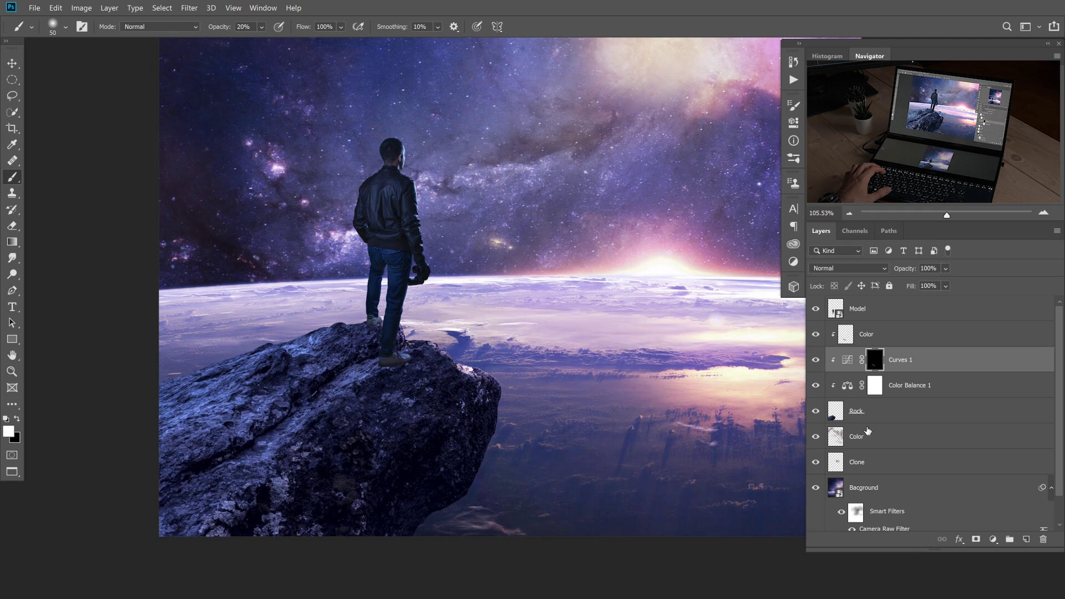
Group the Rock layer with its clipped Color, Curves 1 and Color Balance 1 layers and name the group Rock.
click(856, 339)
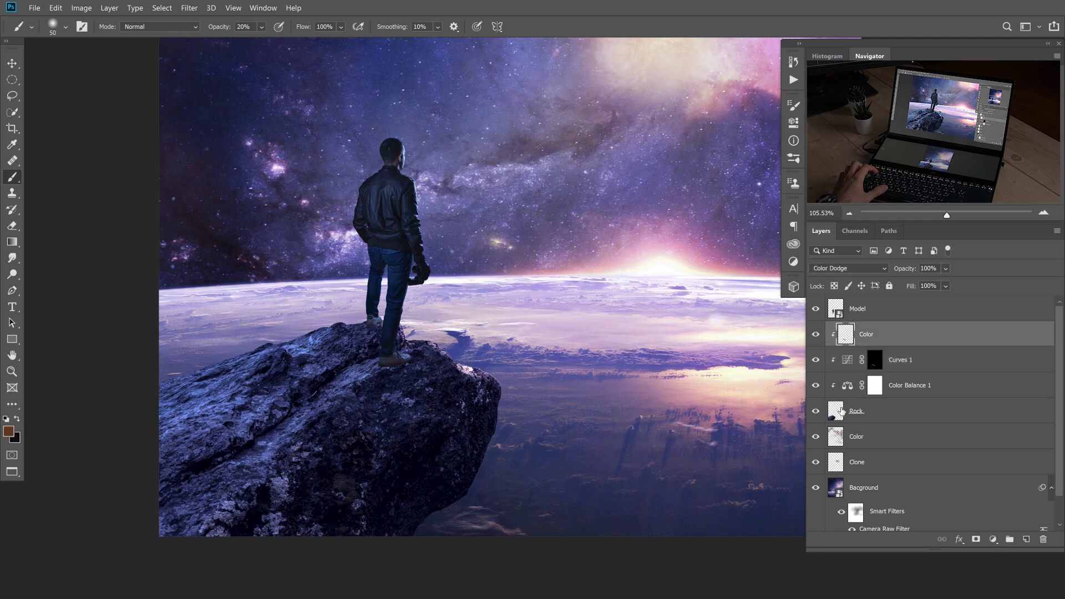
shift+click(843, 417)
key(ctrl+g)
double_click(860, 333)
text(Rok)
key(Return)
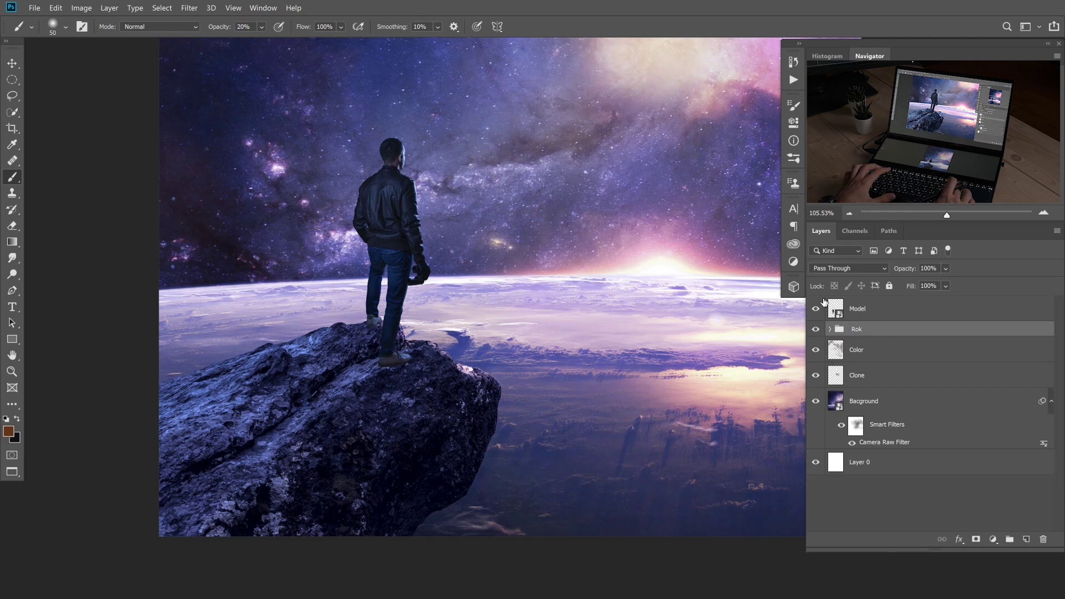
double_click(851, 328)
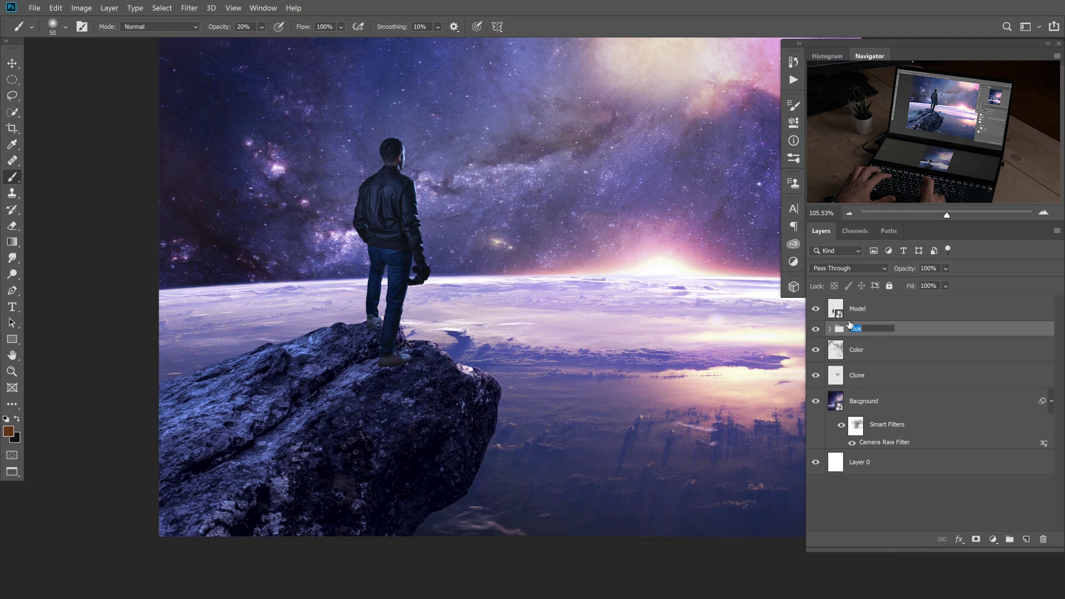
text(Rock)
key(Return)
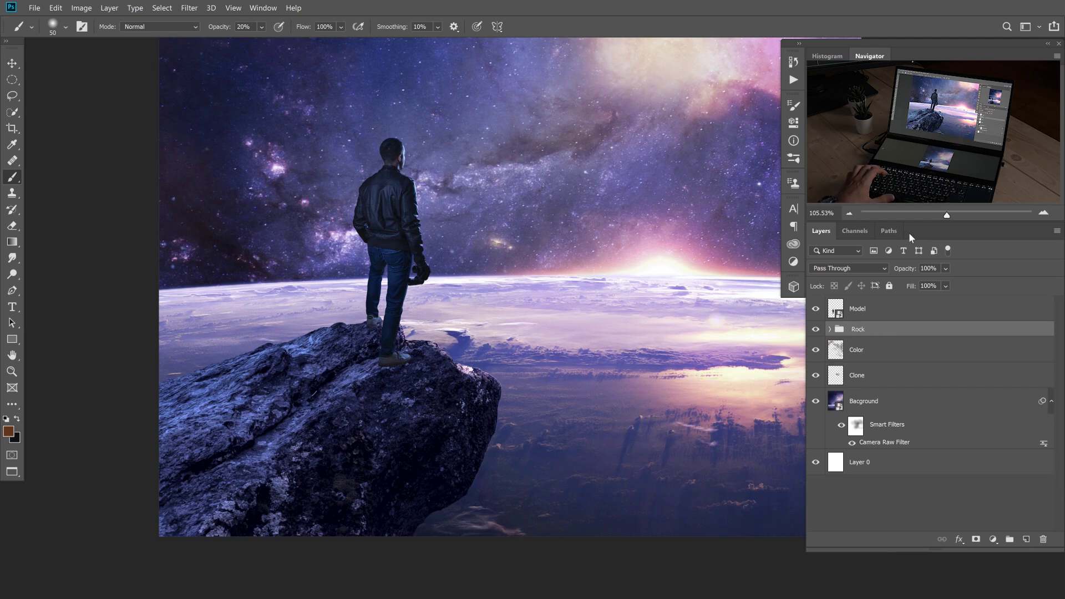
Group the Color, Clone and Bacground layers, name the group Background, and delete the white Layer 0.
click(858, 359)
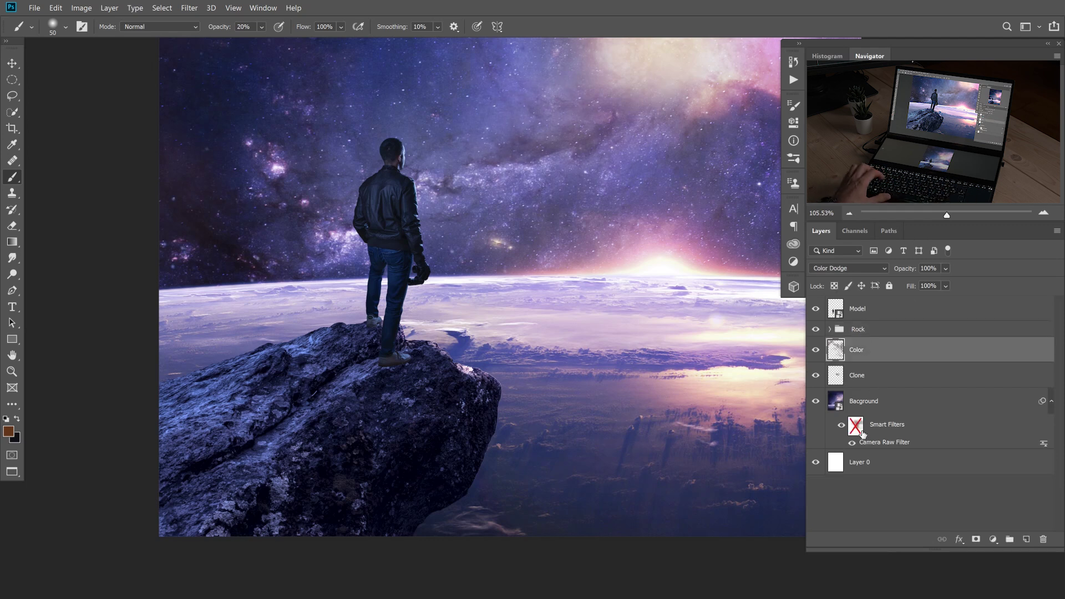
shift+click(926, 426)
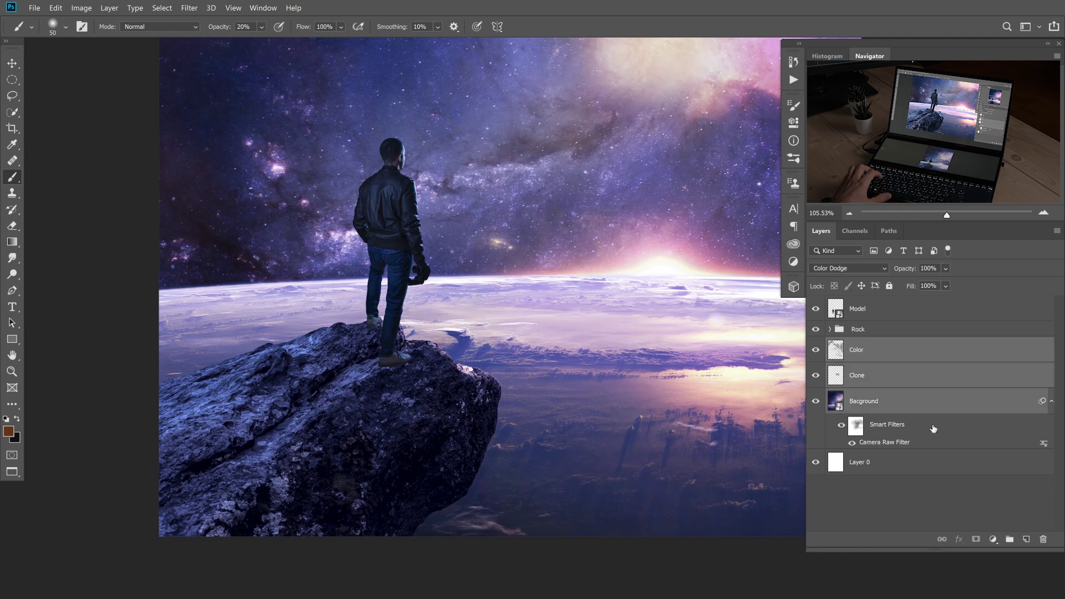
key(ctrl+g)
double_click(859, 346)
text(Backgrou)
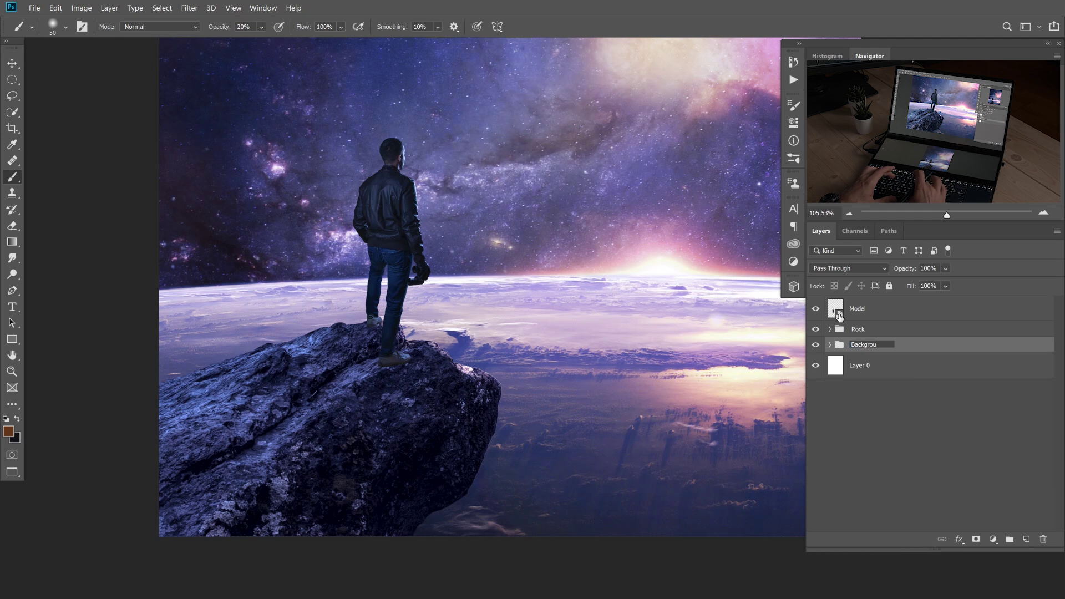
text(nd)
key(Return)
drag(898, 375, 1042, 539)
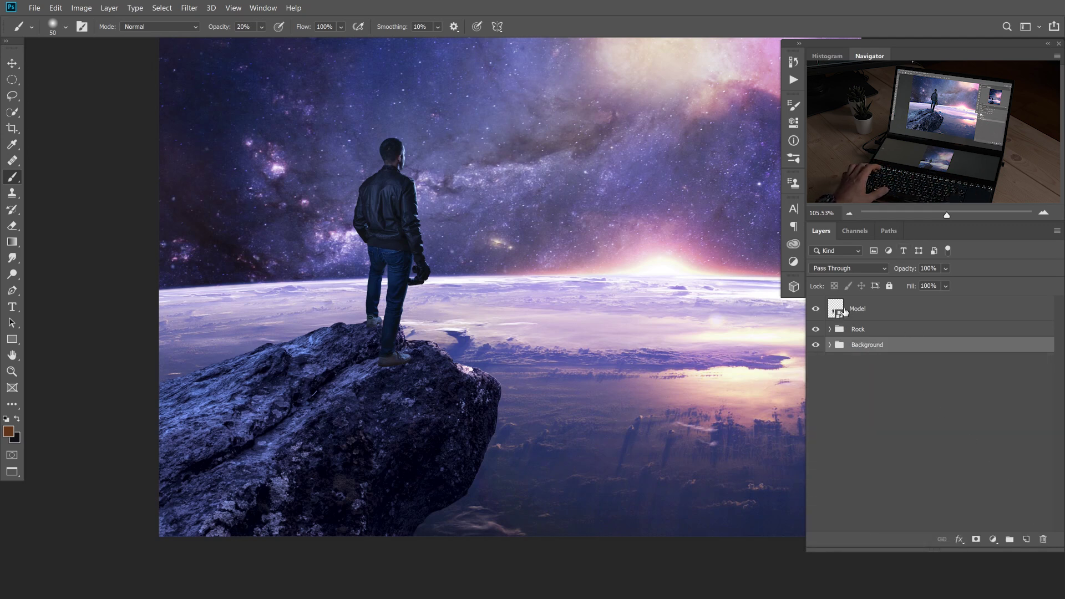
Add a new empty layer directly below the Model layer and name it Shadow.
click(837, 318)
ctrl+click(1026, 539)
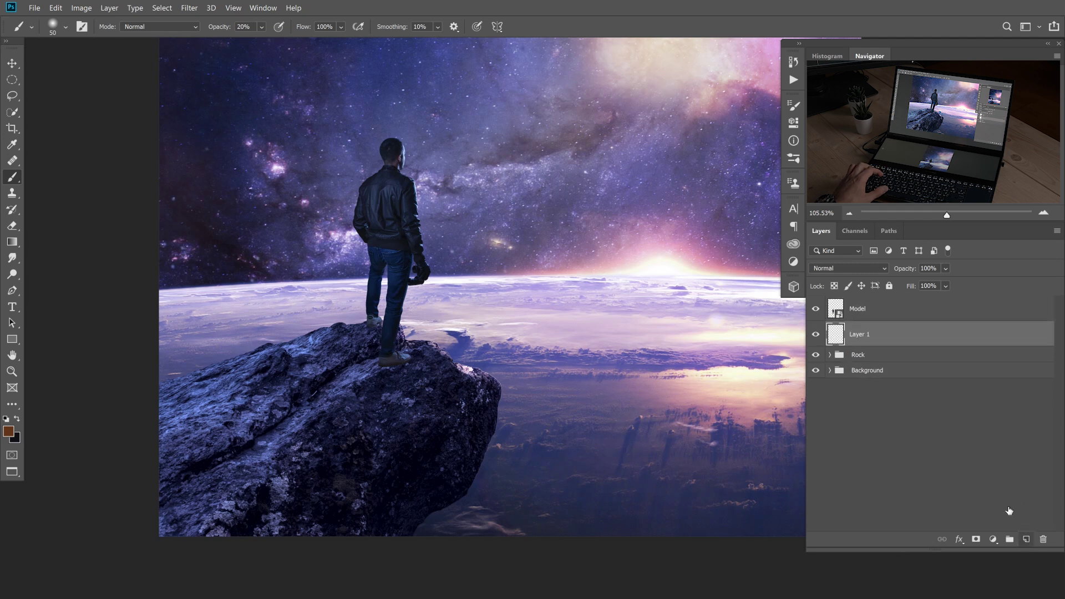
text(Shadow)
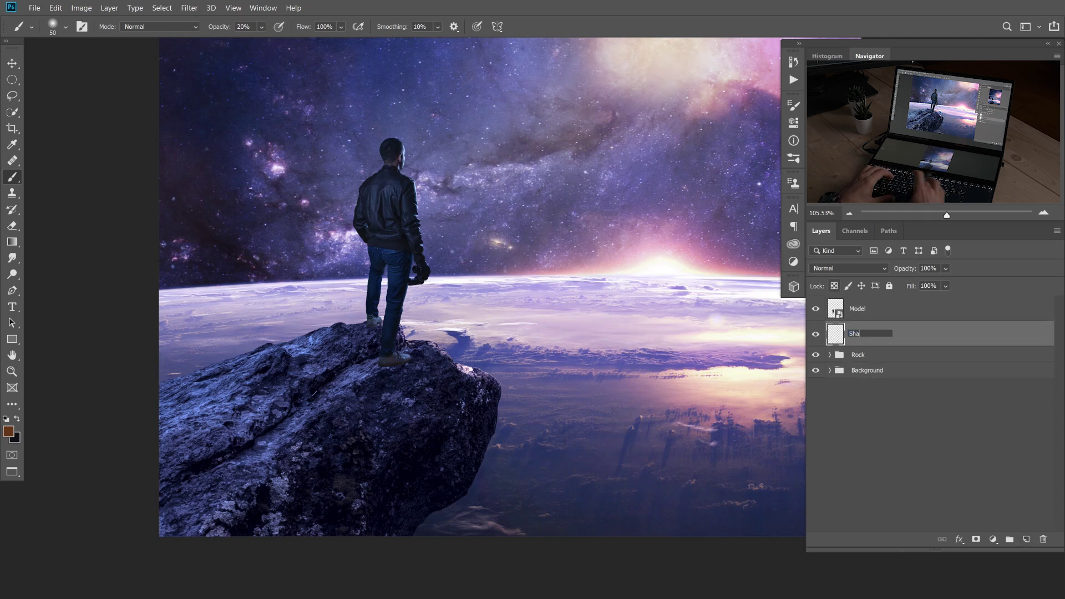
key(Return)
Group the Model and Shadow layers and name the group Model.
shift+click(932, 309)
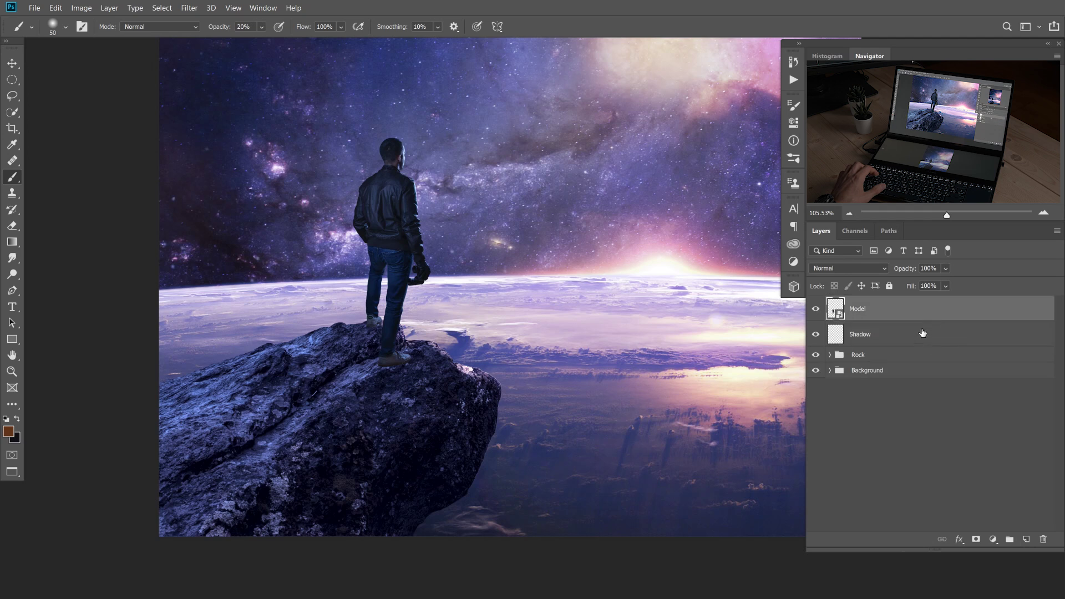
key(ctrl+g)
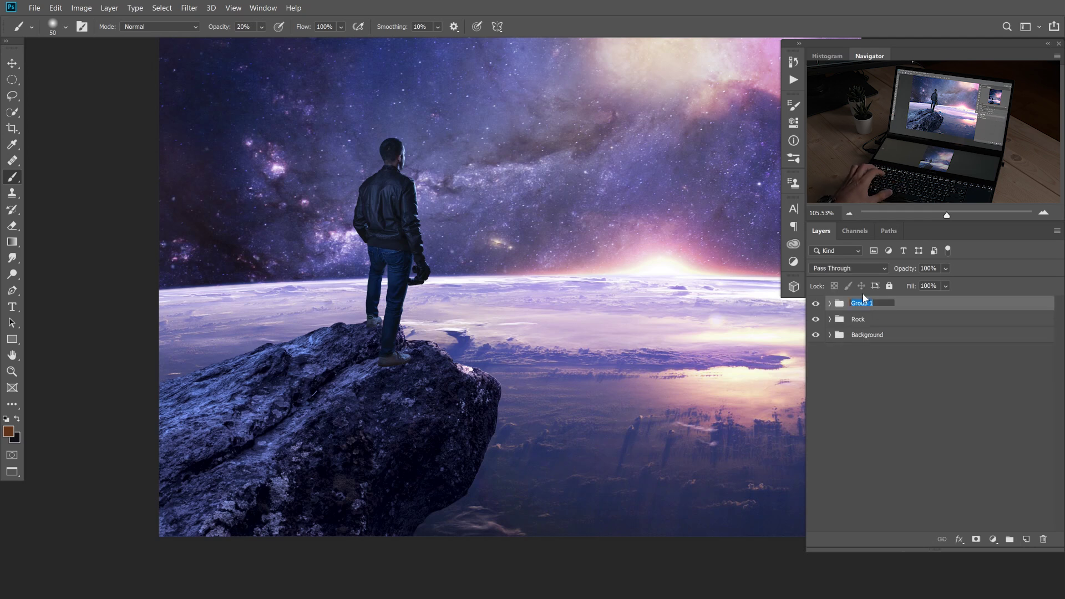
text(Model)
key(Return)
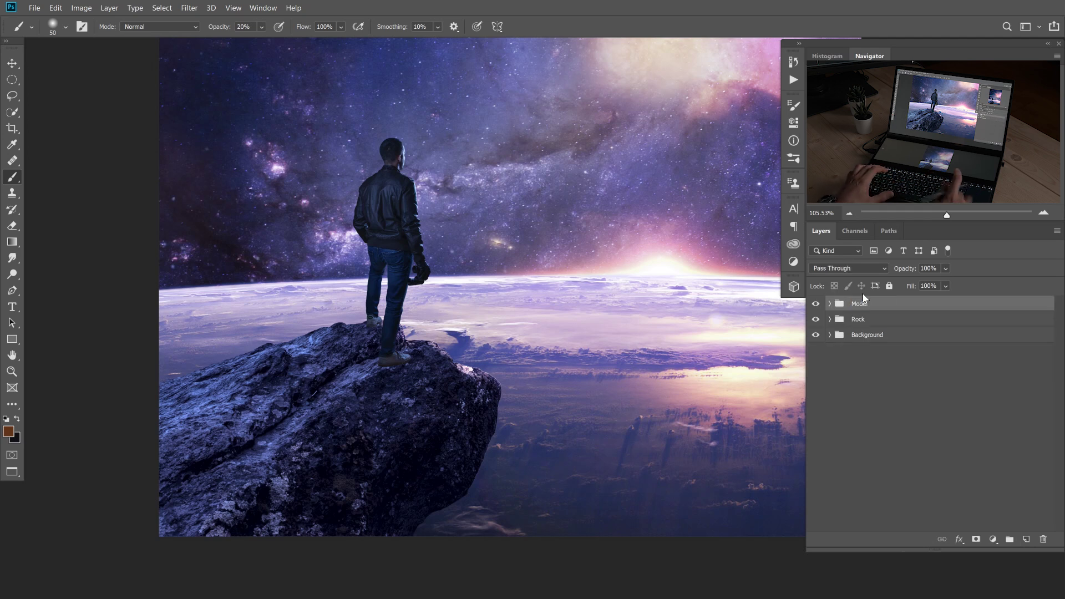
double_click(838, 308)
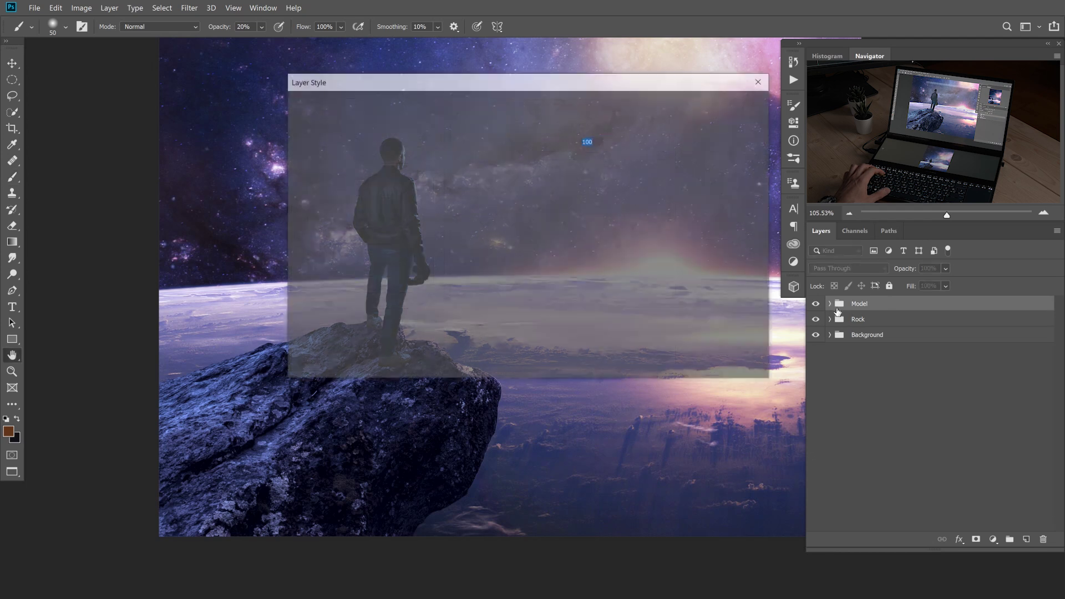
click(741, 124)
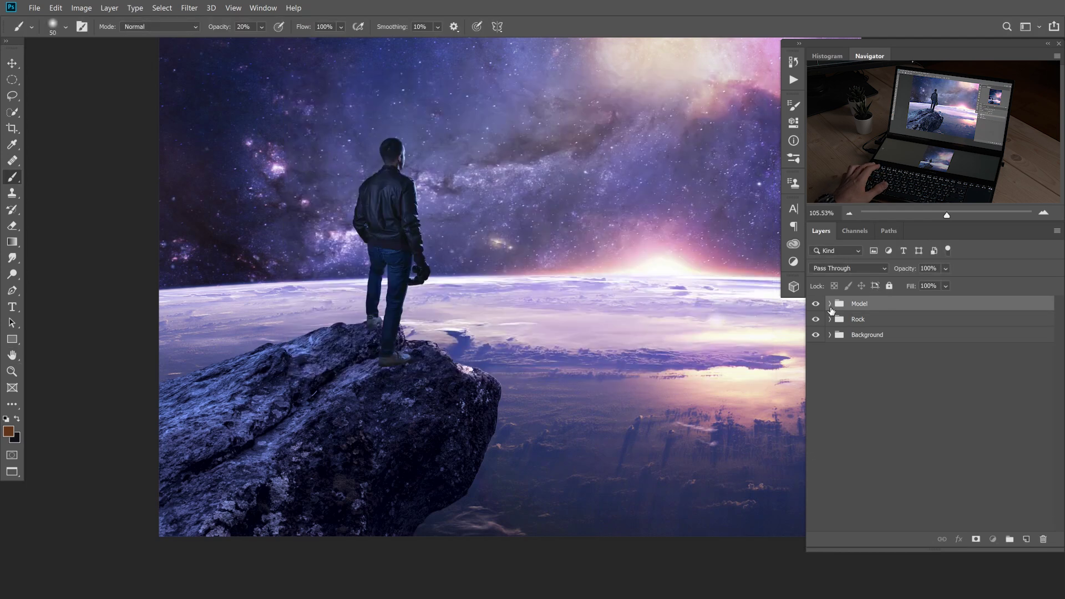
Expand the Model group and set the Shadow layer's blend mode to Multiply.
click(830, 305)
click(848, 347)
click(849, 268)
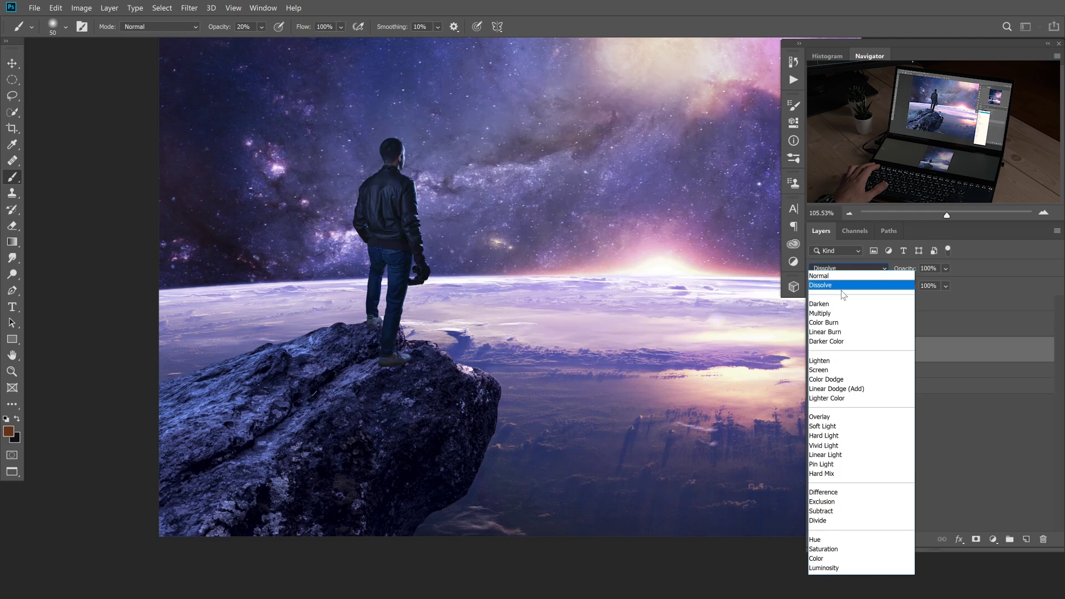
click(820, 313)
Sample the rock's dark blue beside the front shoe as the brush color, set the brush opacity to 100% and raise its hardness.
scroll(394, 360, up, 1)
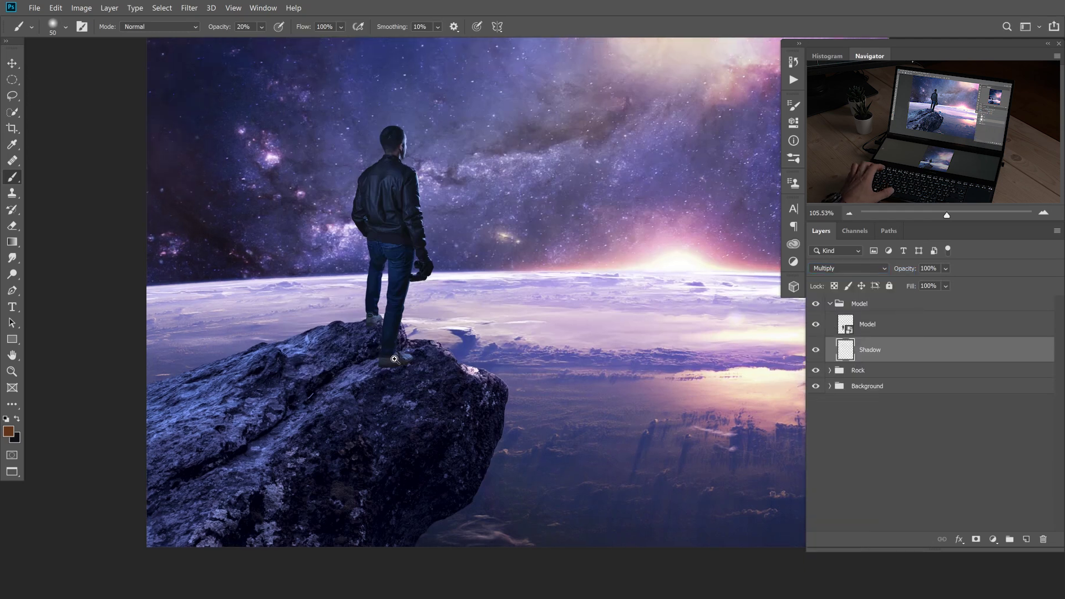
scroll(394, 359, up, 5)
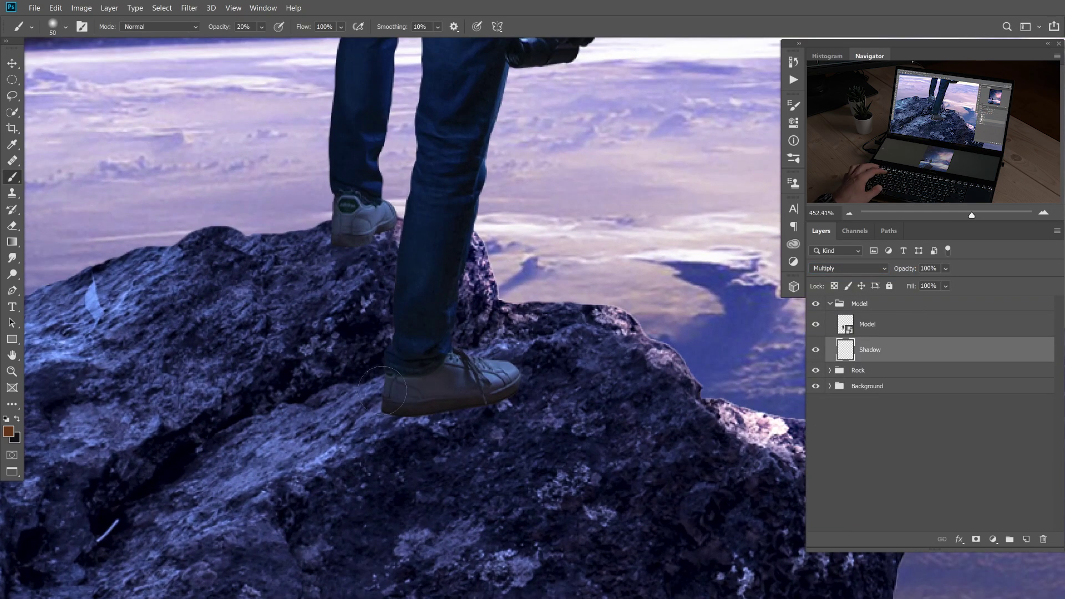
alt+click(382, 425)
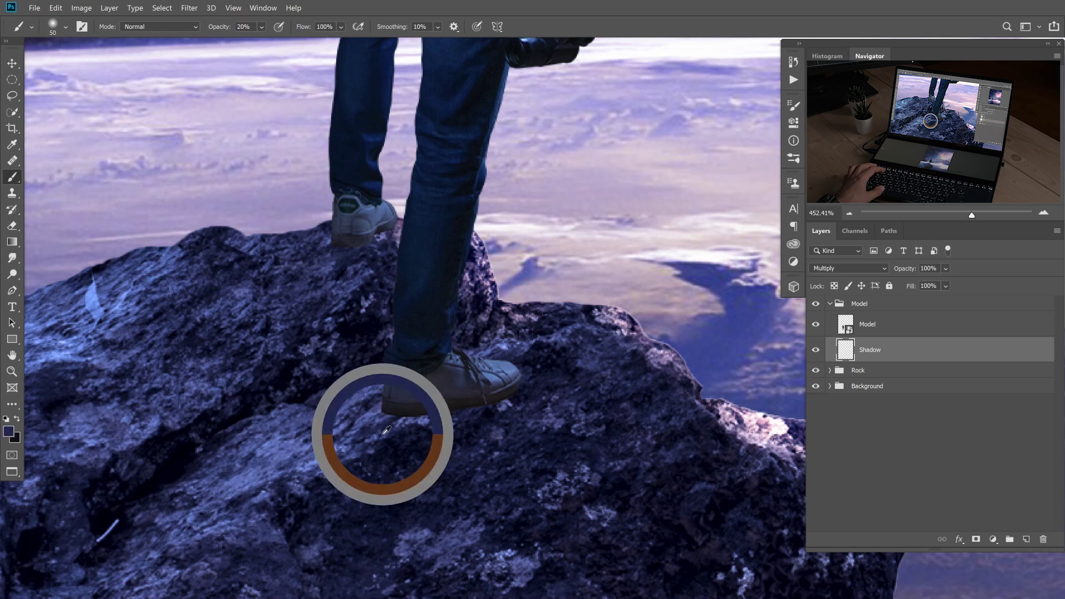
key(0)
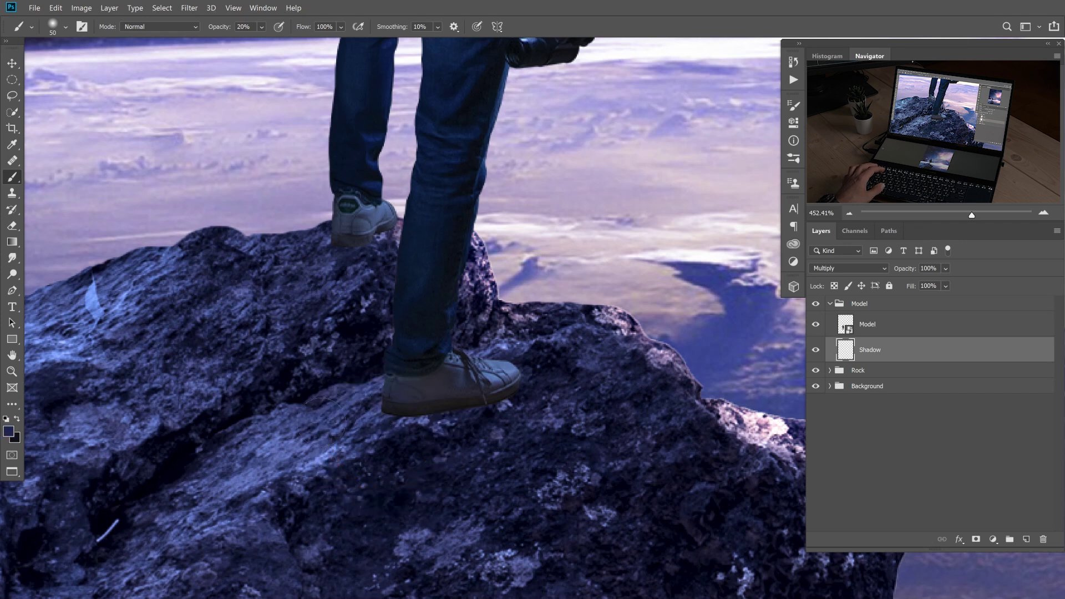
right_click(409, 383)
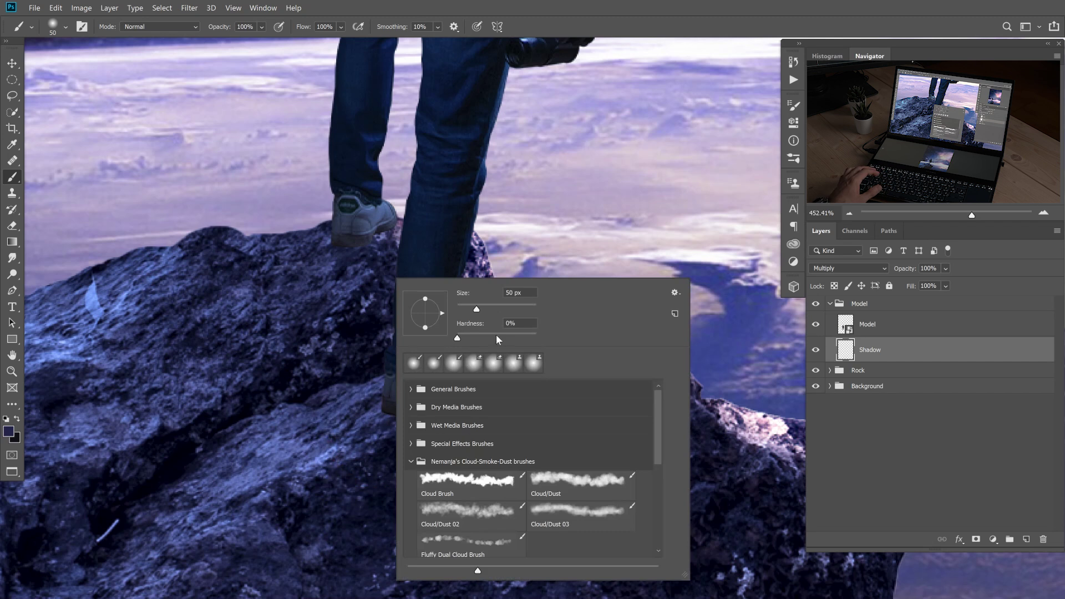
double_click(448, 364)
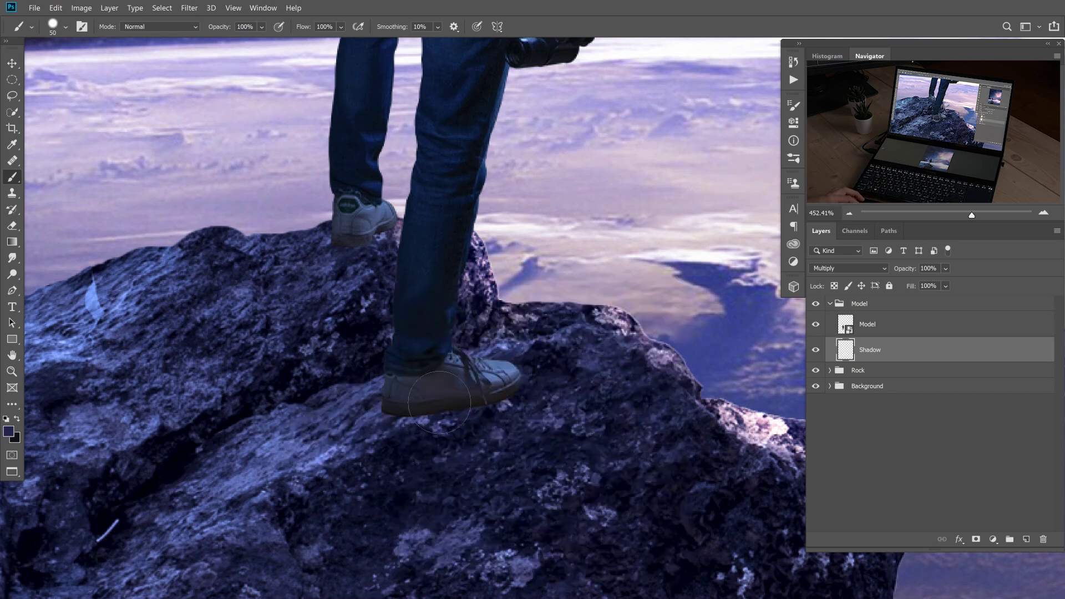
scroll(451, 406, down, 5)
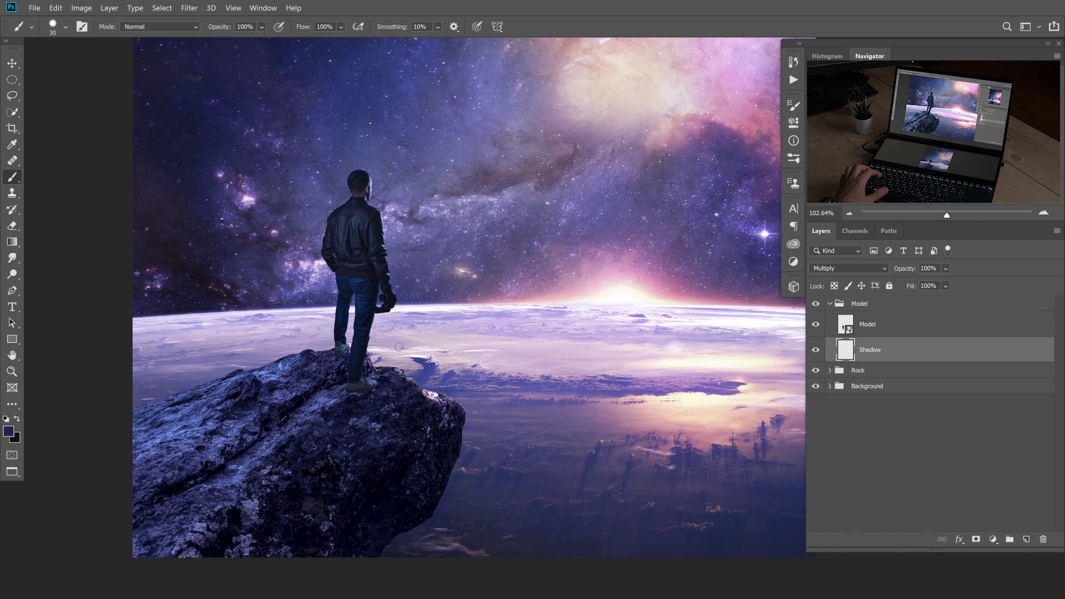
drag(366, 367, 577, 303)
mouse_move(471, 348)
mouse_down()
mouse_move(335, 431)
mouse_move(589, 298)
mouse_up()
drag(587, 459, 620, 286)
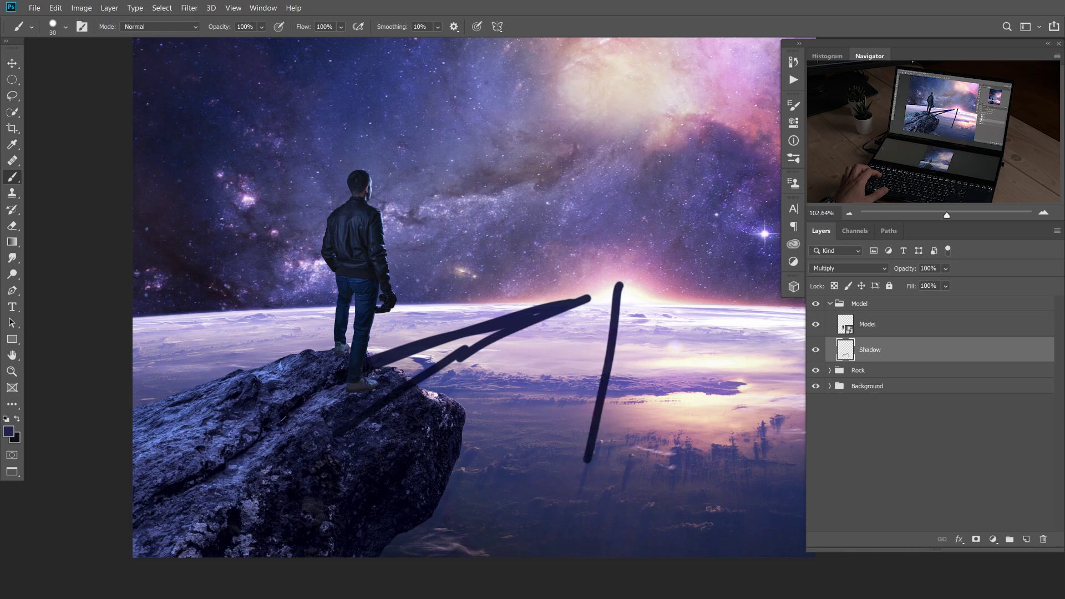
drag(626, 440, 643, 307)
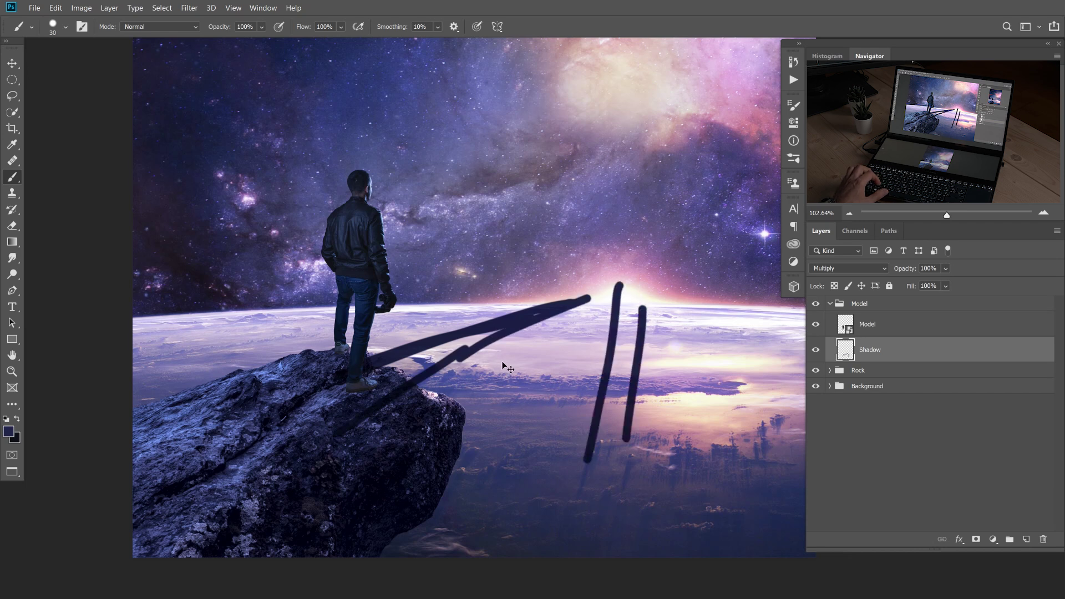
key(ctrl+z)
key(ctrl+z)
key(ctrl+z)
key(ctrl+z)
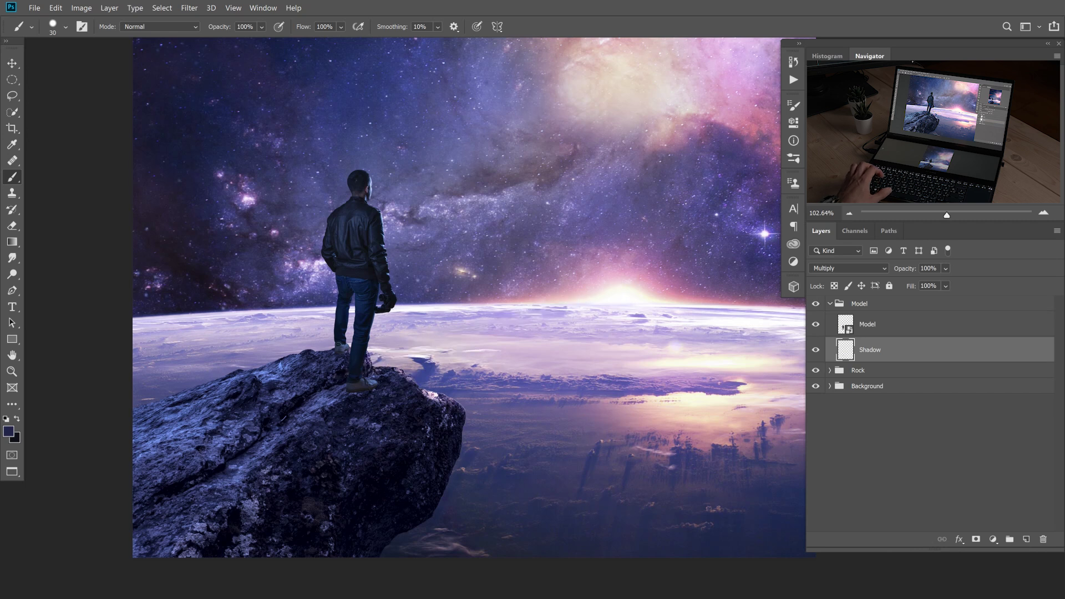
Paint the shadows of both legs on the Shadow layer, running from the shoes across the rock away from the sun.
scroll(382, 378, up, 3)
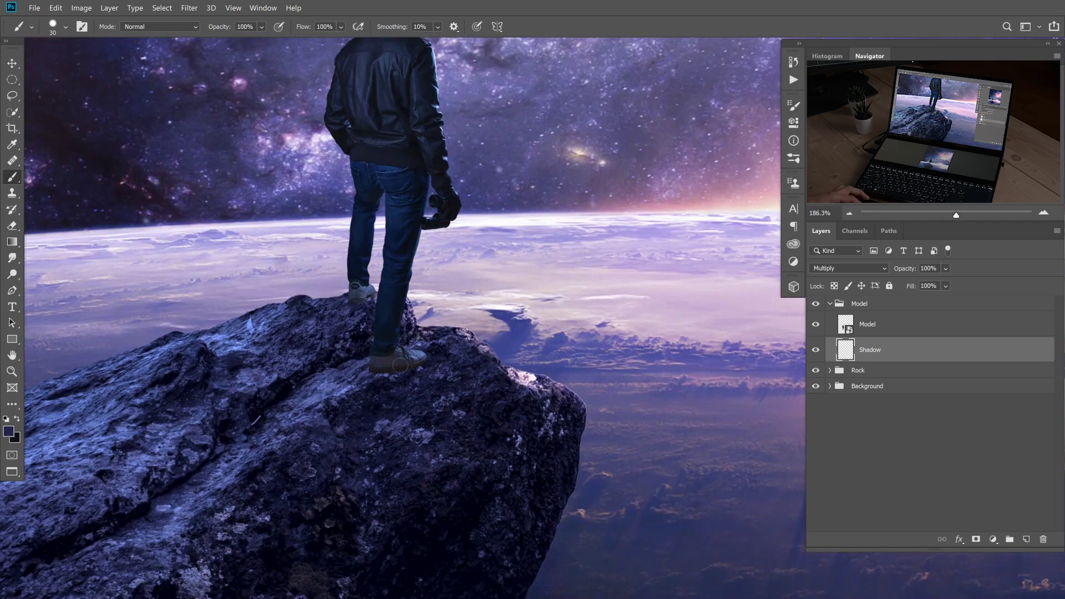
drag(621, 272, 507, 283)
mouse_move(238, 393)
mouse_down()
mouse_move(455, 329)
mouse_move(311, 391)
mouse_up()
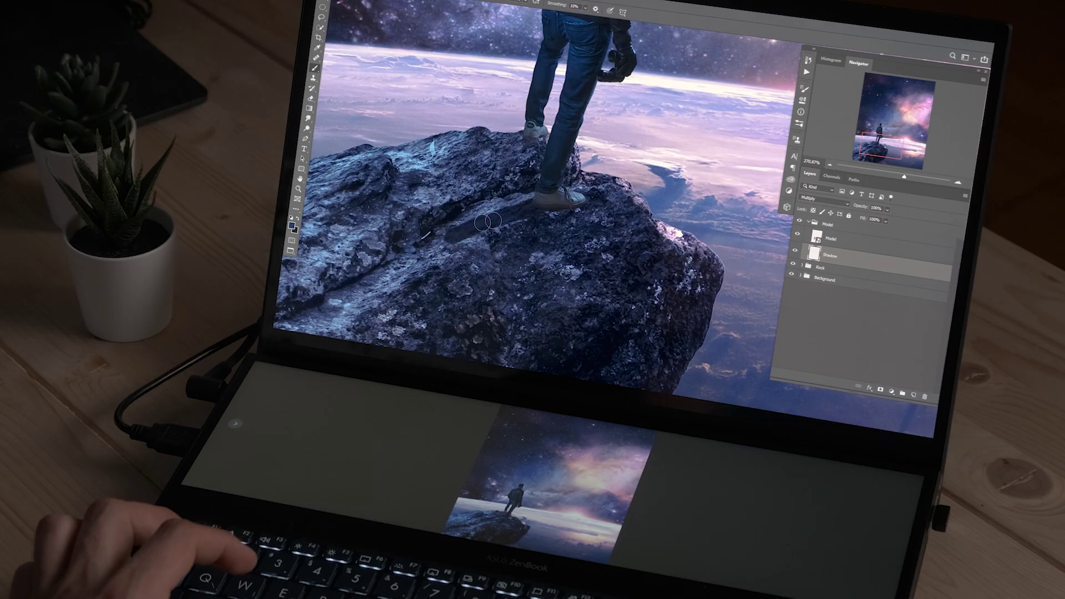
drag(533, 164, 580, 143)
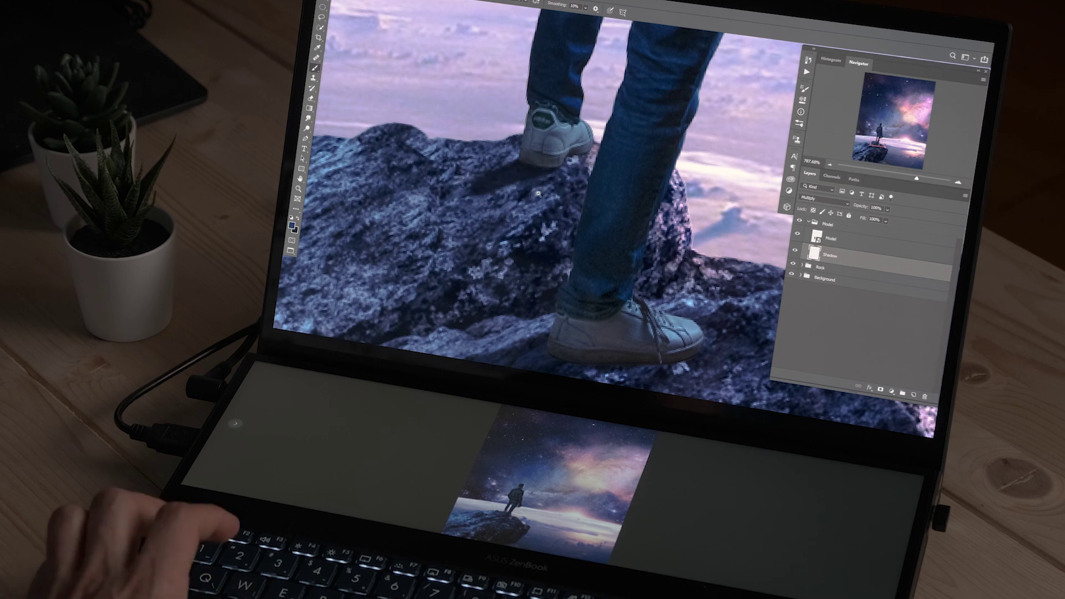
key(ctrl+0)
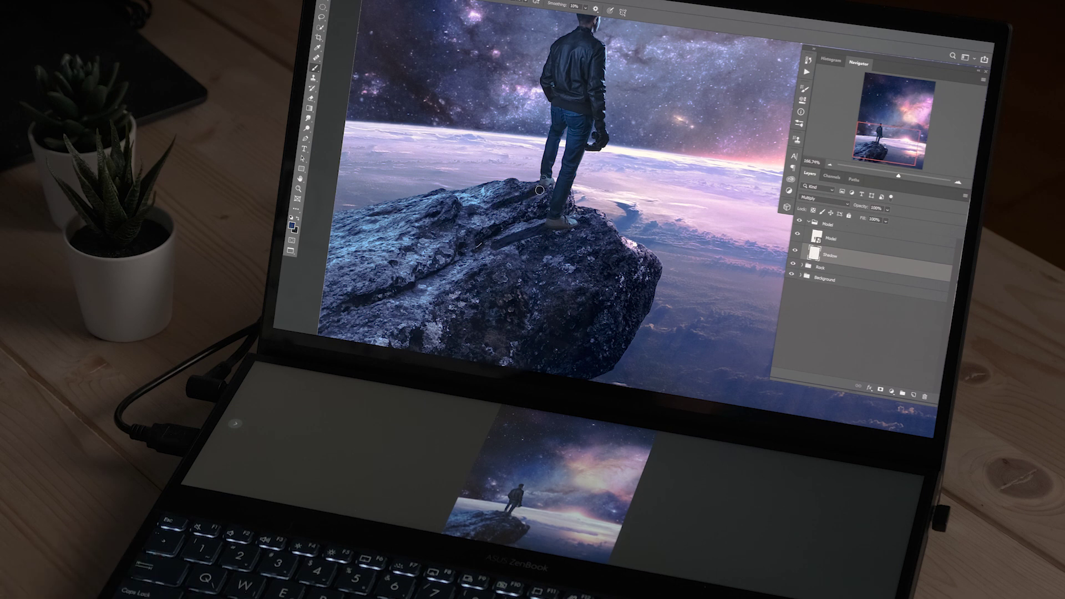
drag(505, 204, 465, 234)
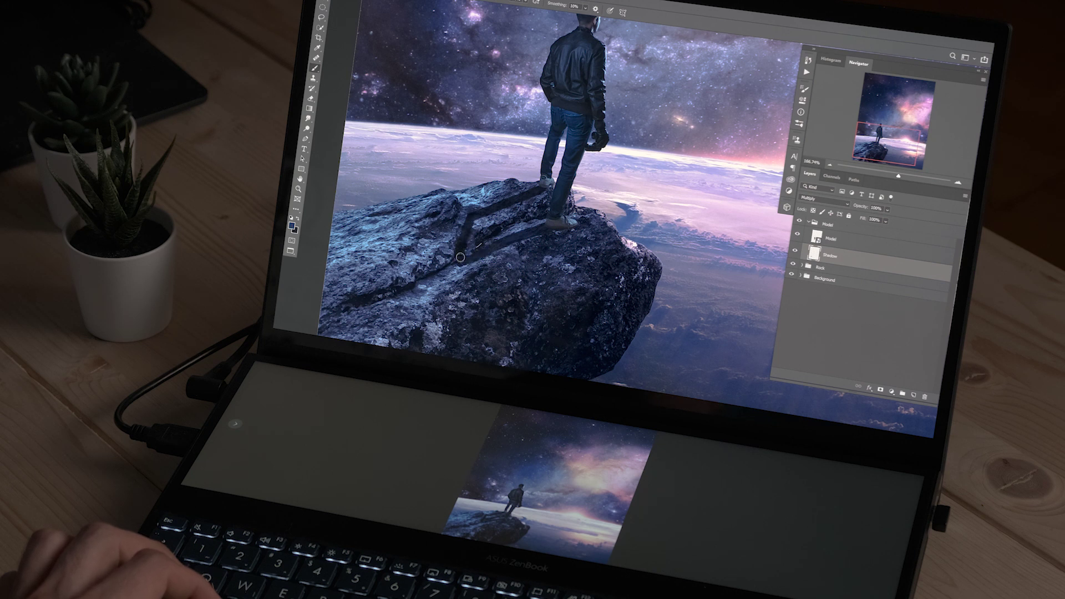
mouse_move(497, 235)
mouse_down()
mouse_move(533, 191)
mouse_move(500, 188)
mouse_move(539, 188)
mouse_move(579, 159)
mouse_up()
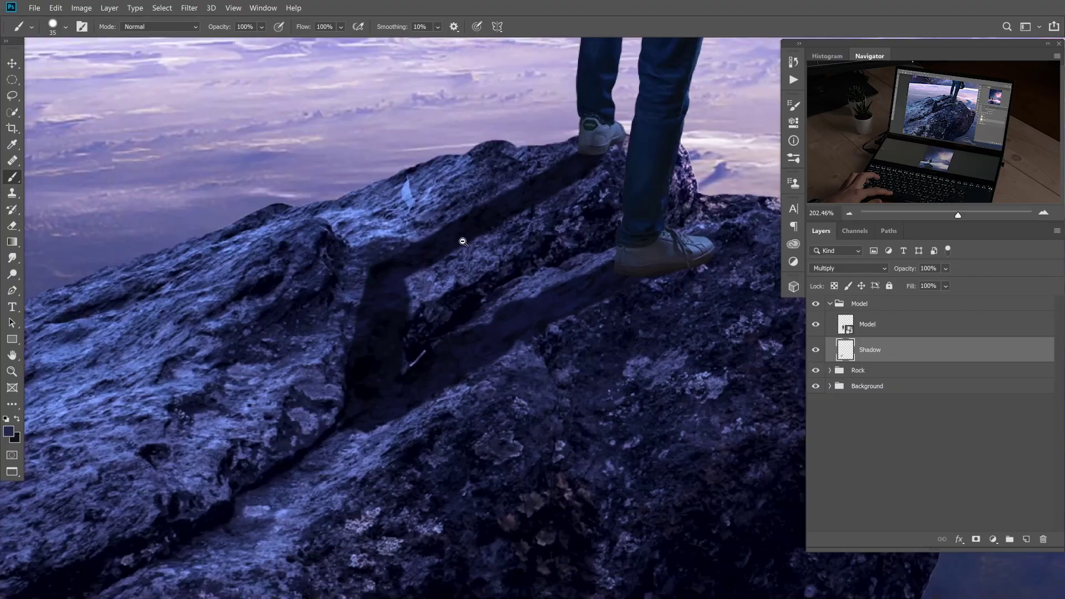
Refine the leg shadow with a 20 px brush and extend it down the rock's crevice with a 40 px brush.
scroll(396, 270, up, 2)
mouse_move(397, 269)
mouse_down()
mouse_move(517, 210)
mouse_move(587, 170)
mouse_up()
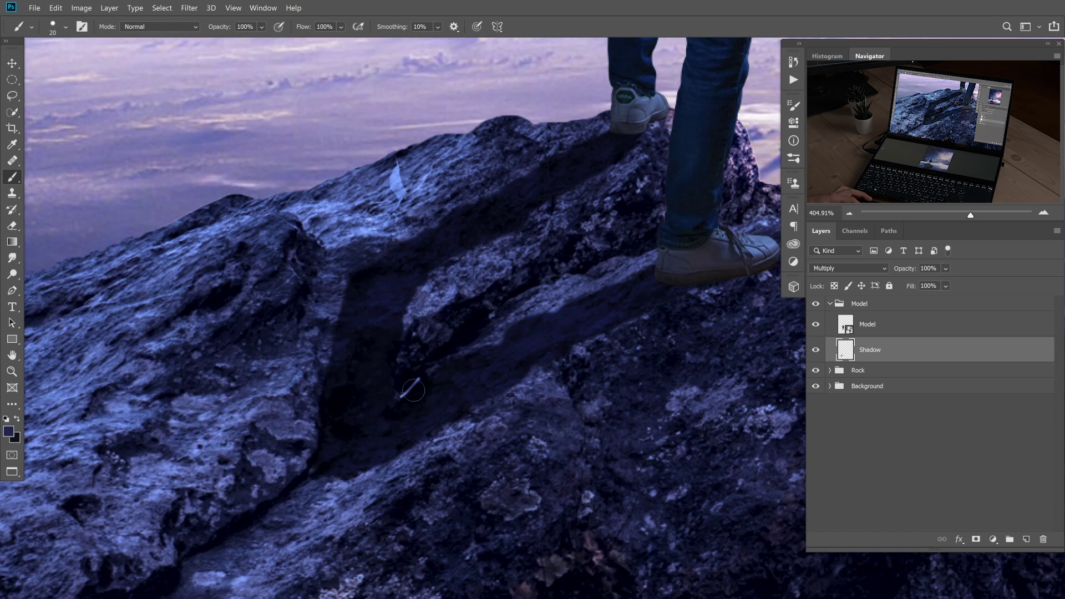
key(bracketright)
scroll(389, 390, down, 5)
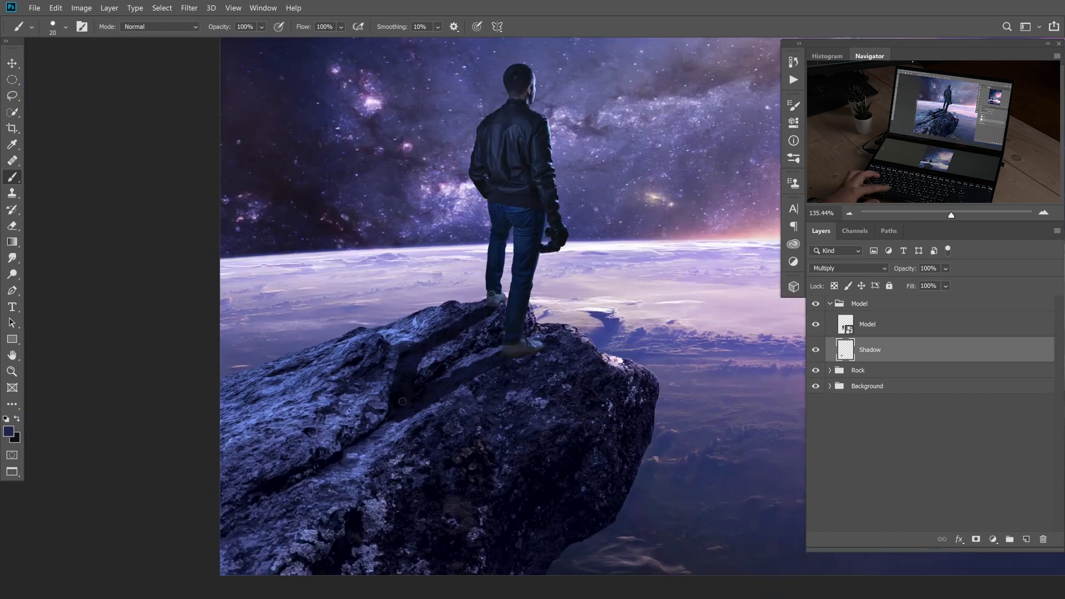
key(bracketright)
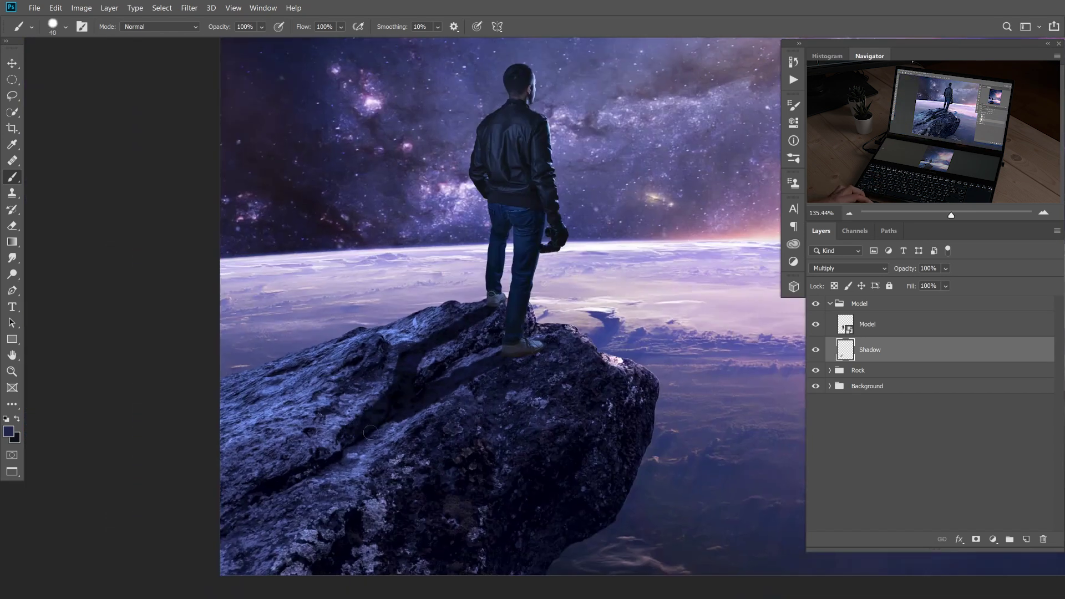
drag(371, 431, 399, 426)
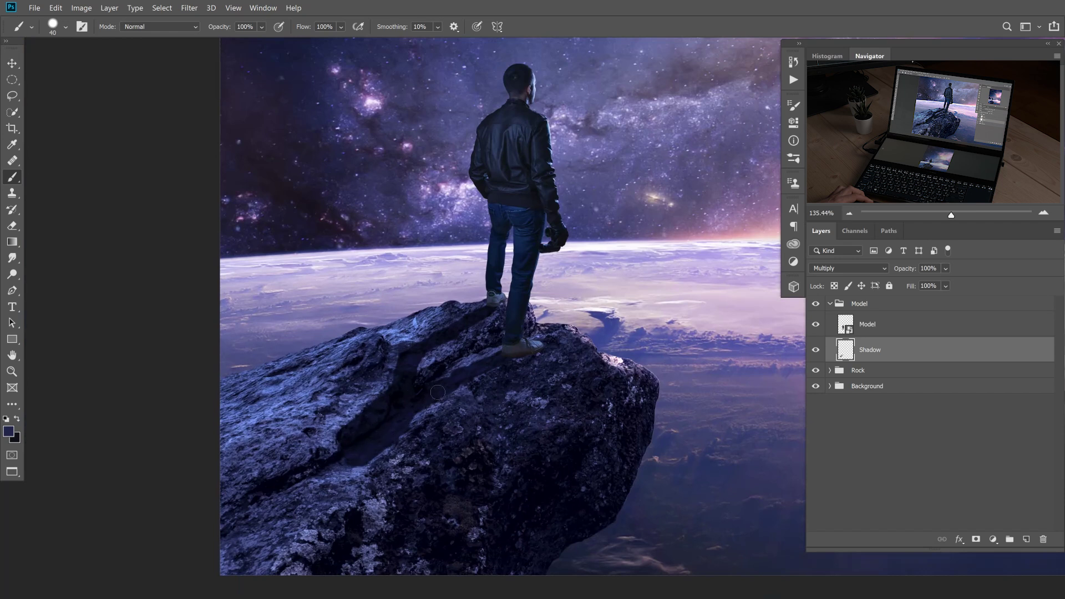
Touch up the shadow where it meets both shoes with a 15 px brush.
scroll(438, 392, up, 6)
key(bracketleft)
key(bracketleft)
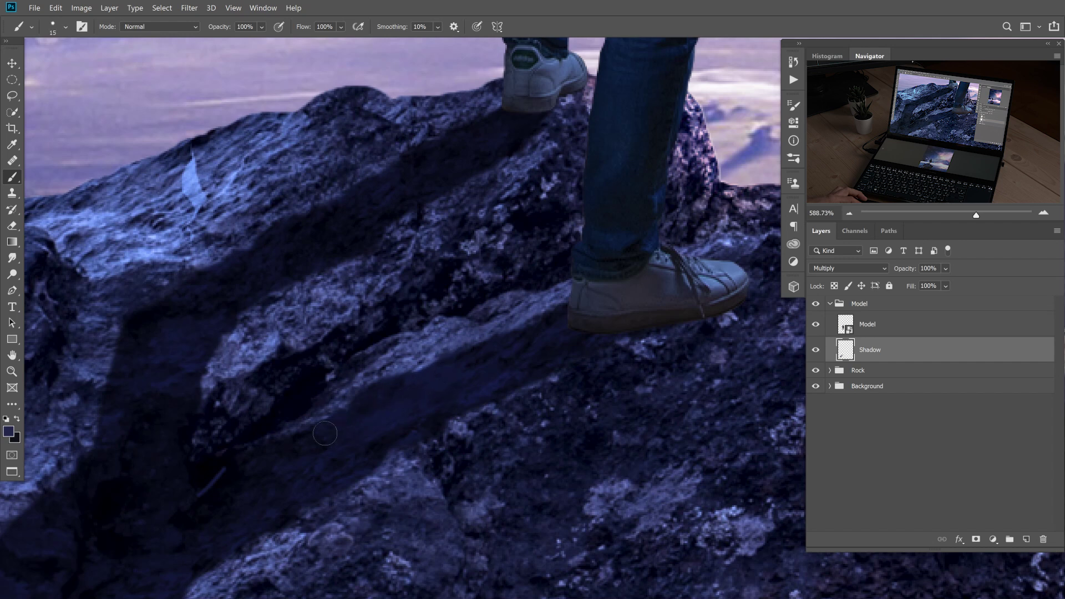
scroll(500, 365, down, 5)
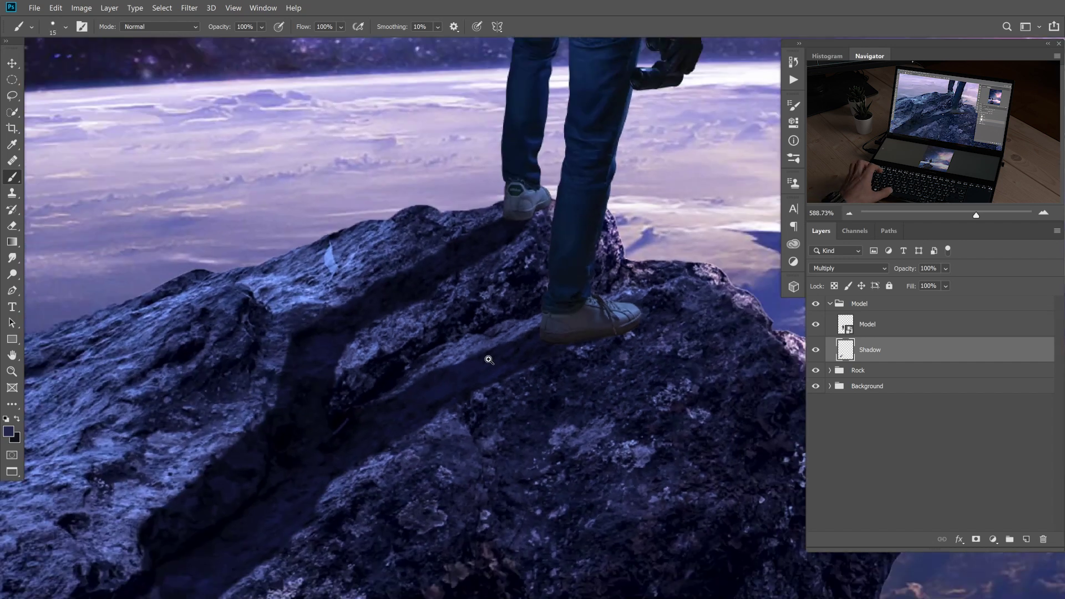
scroll(533, 227, up, 3)
scroll(534, 226, up, 2)
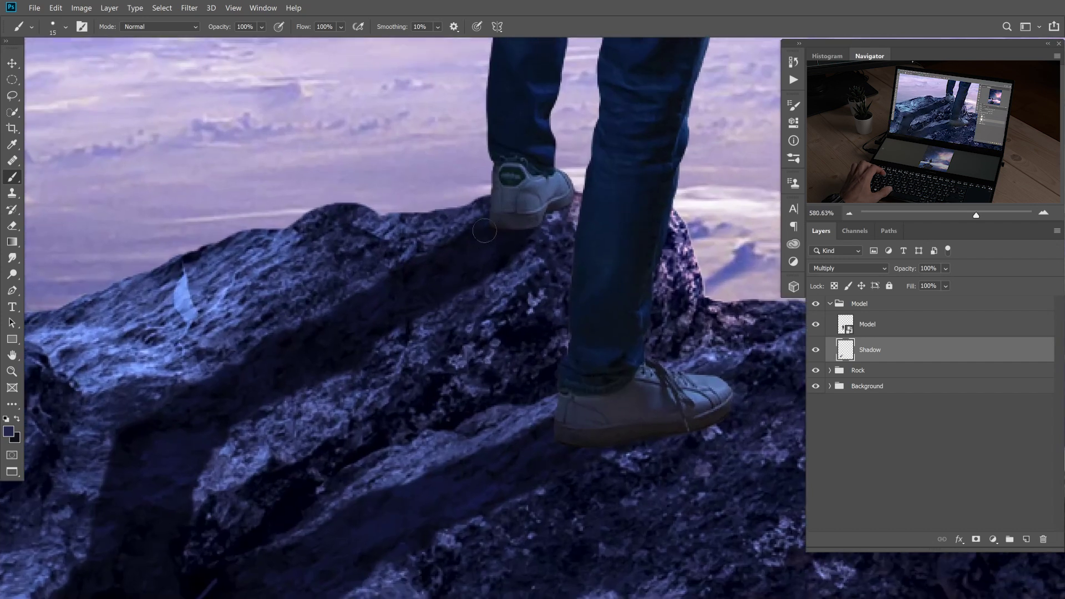
scroll(442, 267, down, 5)
scroll(471, 279, up, 2)
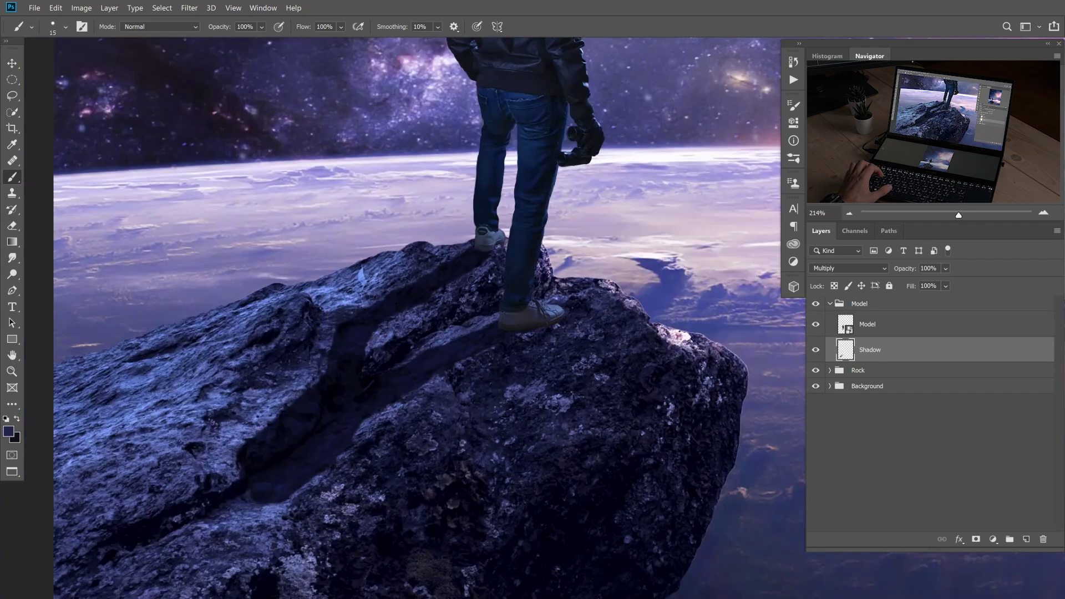
Soften the edges of the painted shadow with the Smudge tool at 50% strength and a brush size of about 125 px.
click(13, 258)
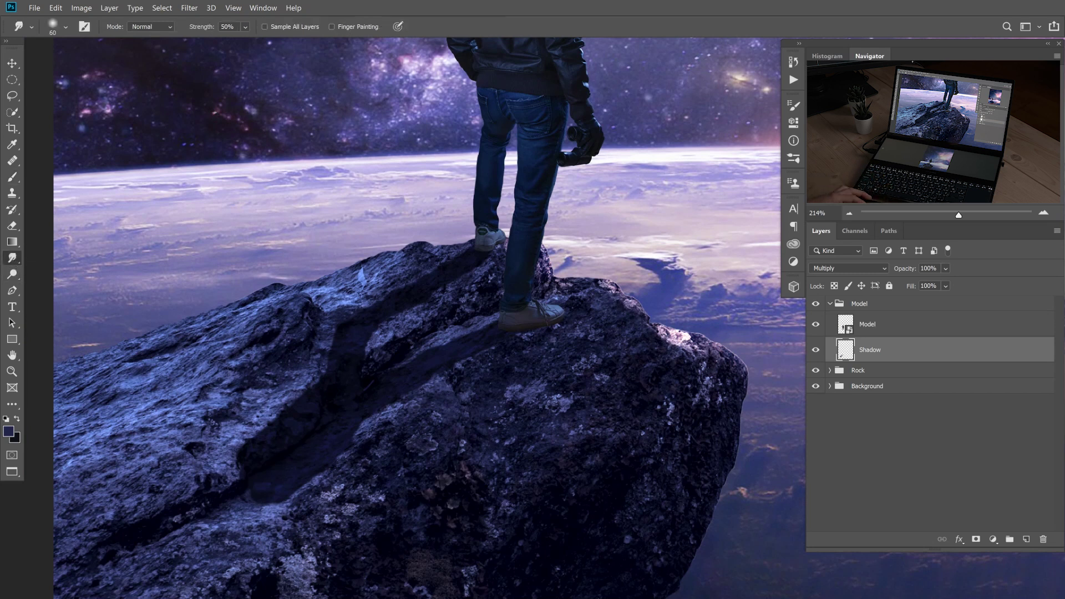
key(bracketright)
key(bracketright)
key(bracketright)
mouse_move(333, 347)
mouse_down()
mouse_move(377, 305)
mouse_move(362, 365)
mouse_move(282, 401)
mouse_move(252, 429)
mouse_move(261, 434)
mouse_move(245, 431)
mouse_move(283, 390)
mouse_move(241, 423)
mouse_move(270, 419)
mouse_move(235, 427)
mouse_move(313, 476)
mouse_move(299, 492)
mouse_move(344, 476)
mouse_move(348, 451)
mouse_move(392, 404)
mouse_move(406, 396)
mouse_move(409, 407)
mouse_move(435, 383)
mouse_up()
key(bracketright)
key(bracketright)
key(bracketleft)
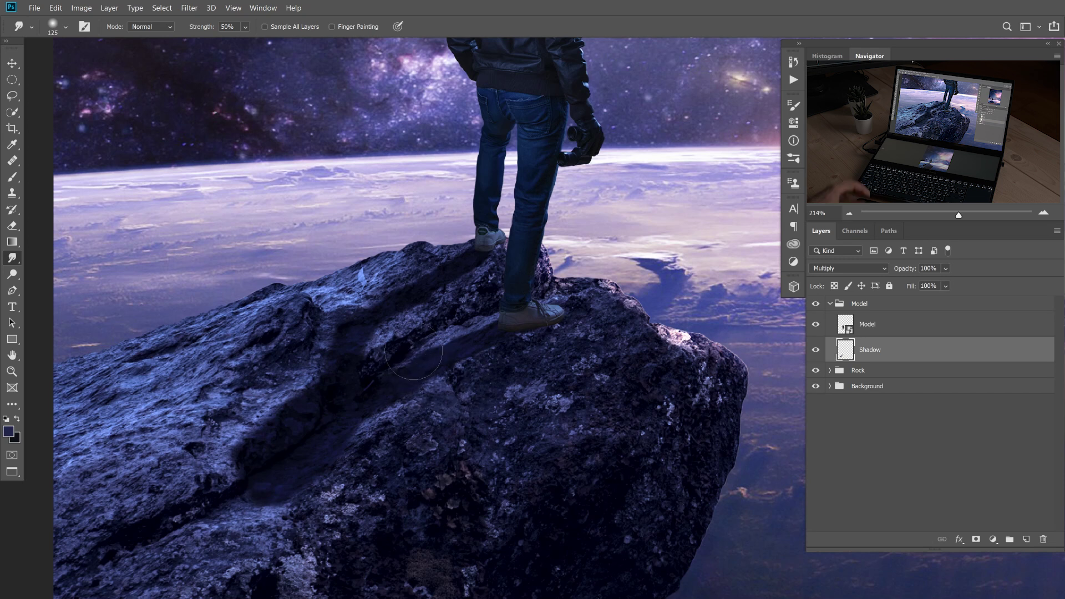
Smudge the remaining shadow edges close to the legs and along the rock, reducing the brush size to 80 px.
scroll(412, 355, up, 5)
mouse_move(404, 347)
mouse_down()
mouse_move(395, 343)
mouse_move(460, 303)
mouse_move(374, 351)
mouse_move(444, 326)
mouse_up()
key(bracketleft)
key(bracketleft)
key(bracketleft)
mouse_move(383, 241)
mouse_down()
mouse_move(341, 281)
mouse_move(322, 332)
mouse_move(333, 317)
mouse_move(320, 305)
mouse_move(341, 298)
mouse_move(323, 320)
mouse_move(305, 319)
mouse_move(295, 256)
mouse_move(272, 274)
mouse_move(205, 381)
mouse_move(235, 395)
mouse_up()
Mask the Shadow layer, fade the shadow's far end with a black-to-transparent linear gradient on the mask and set the layer's opacity to 80%.
key(ctrl+0)
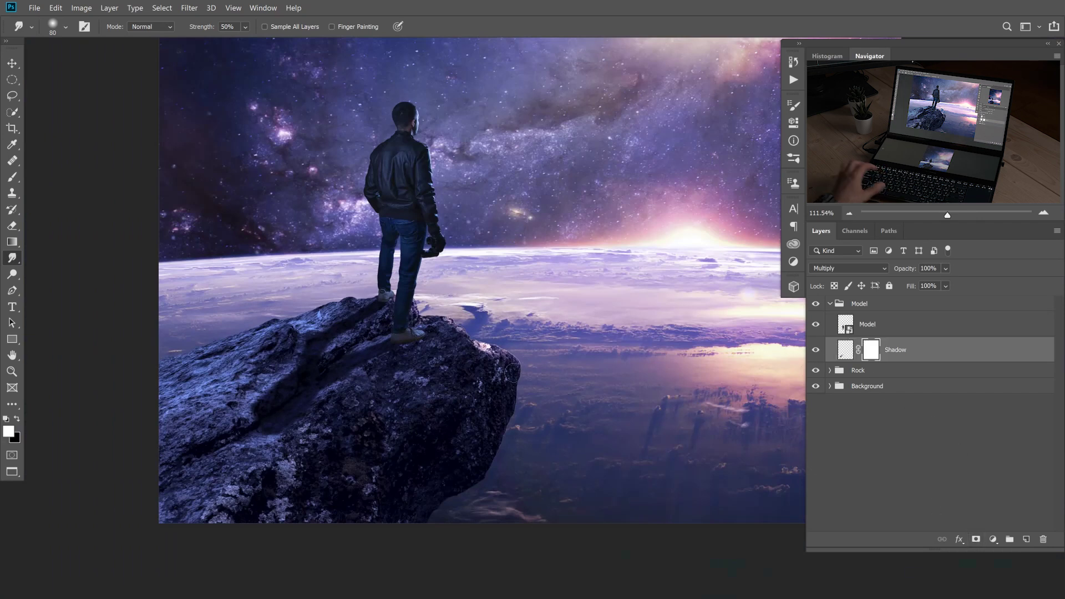
click(13, 243)
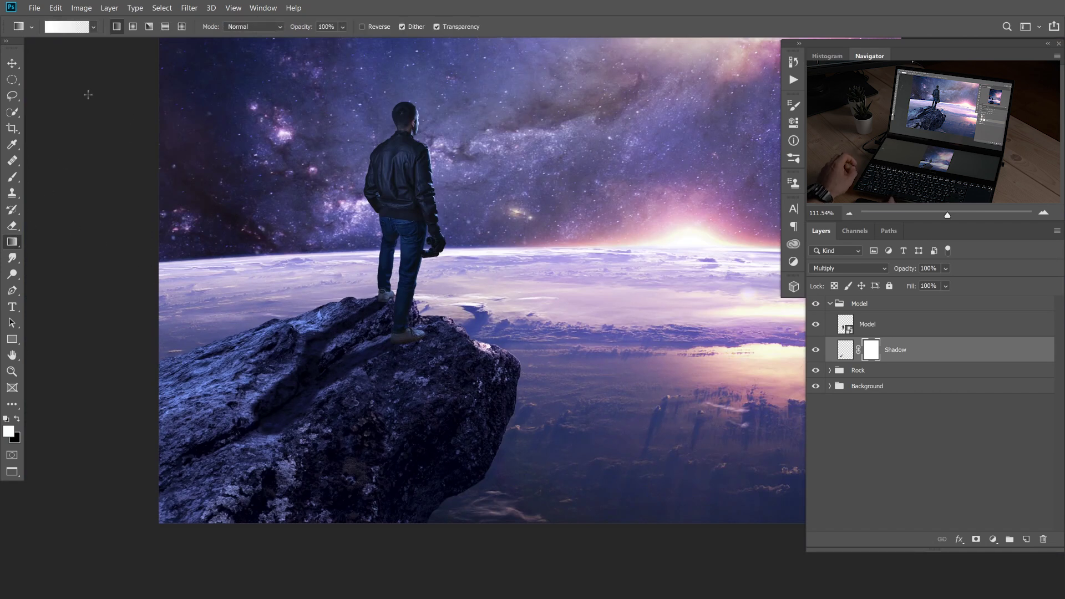
click(77, 30)
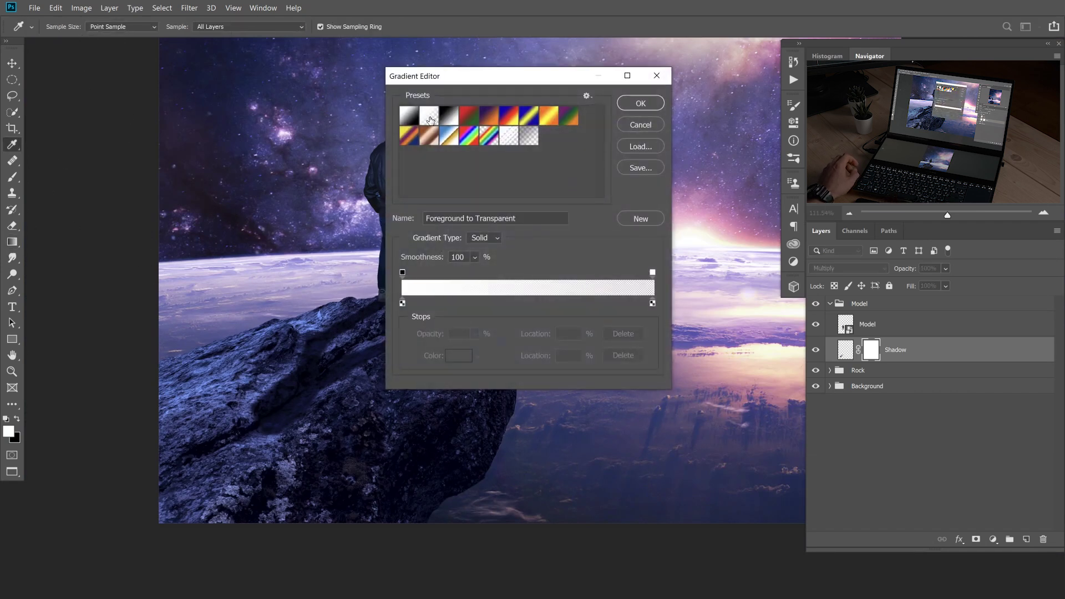
click(637, 105)
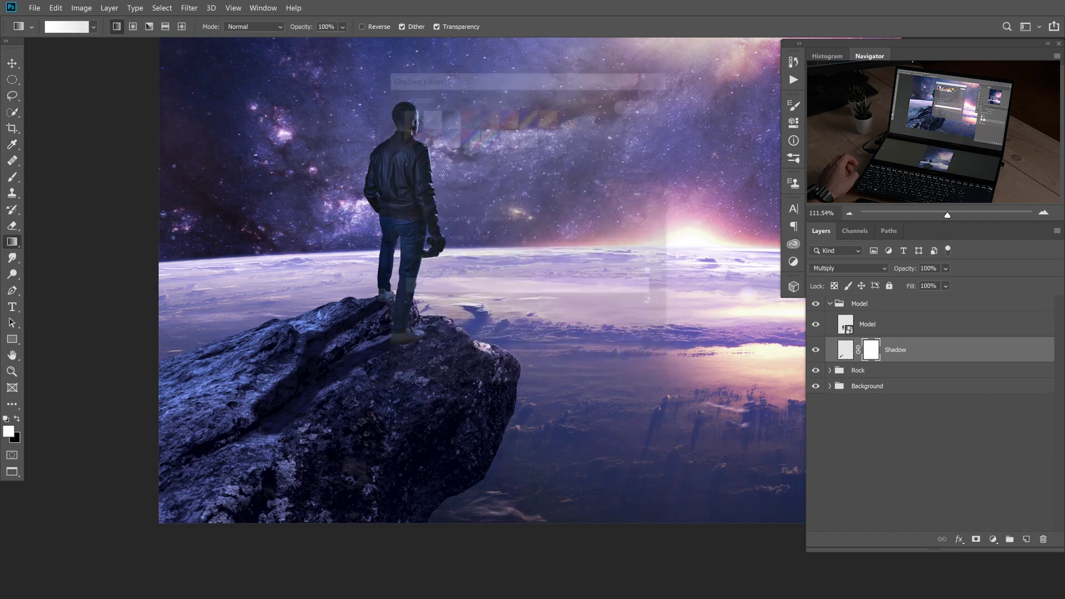
click(17, 419)
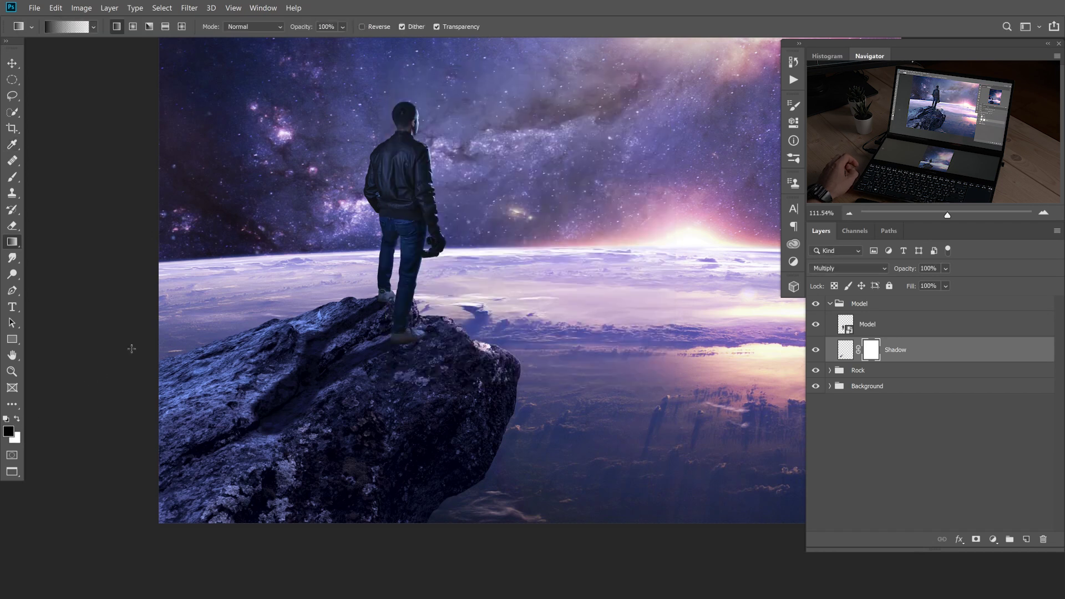
drag(165, 477, 403, 322)
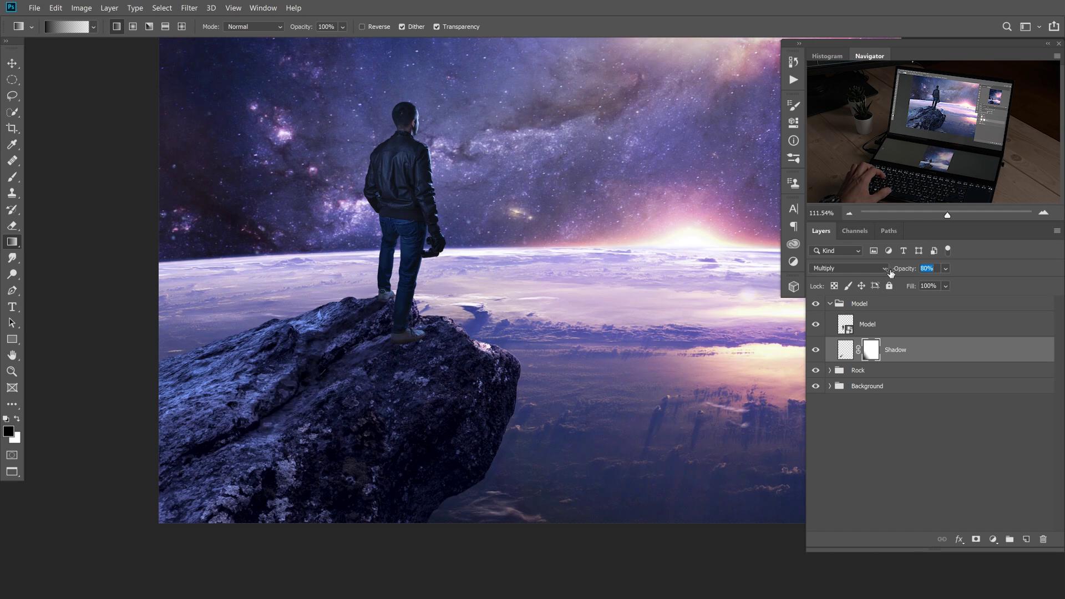
scroll(386, 330, up, 3)
scroll(385, 330, down, 5)
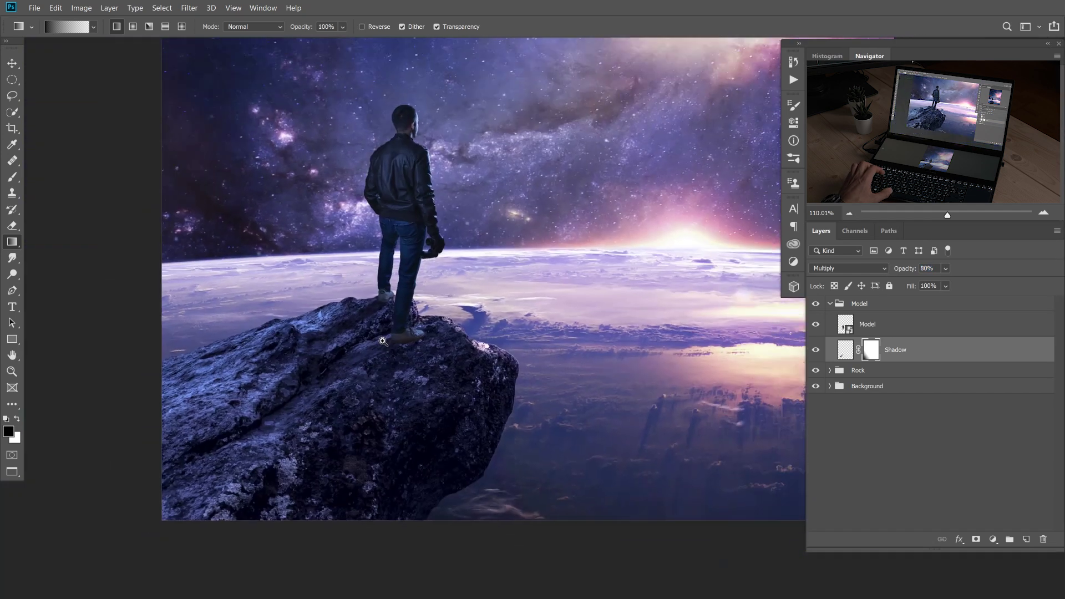
scroll(387, 351, down, 1)
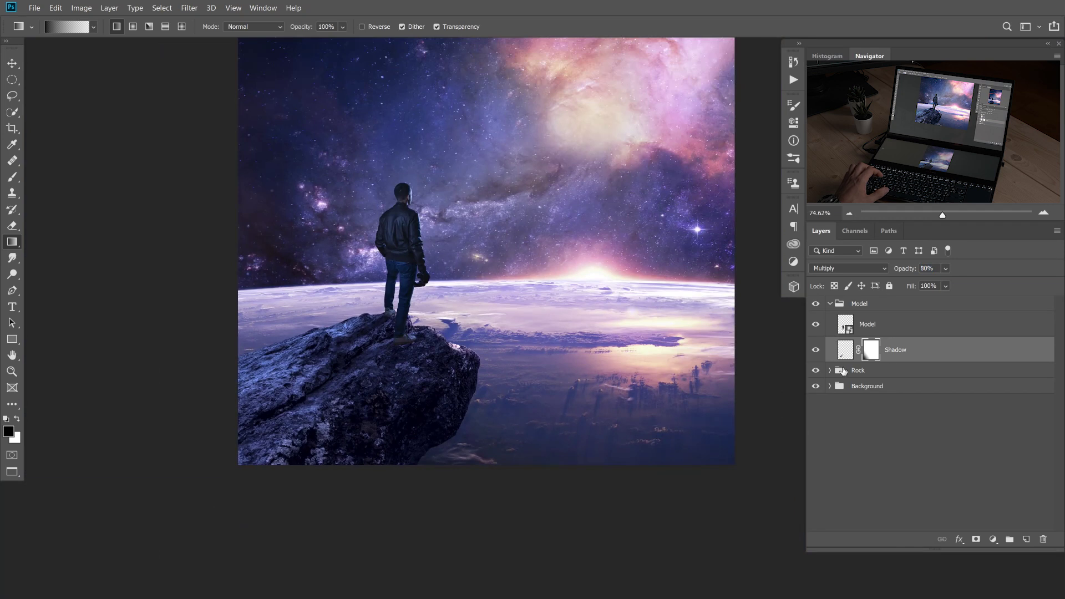
Expand the Rock group and select its Color layer.
click(843, 371)
click(830, 370)
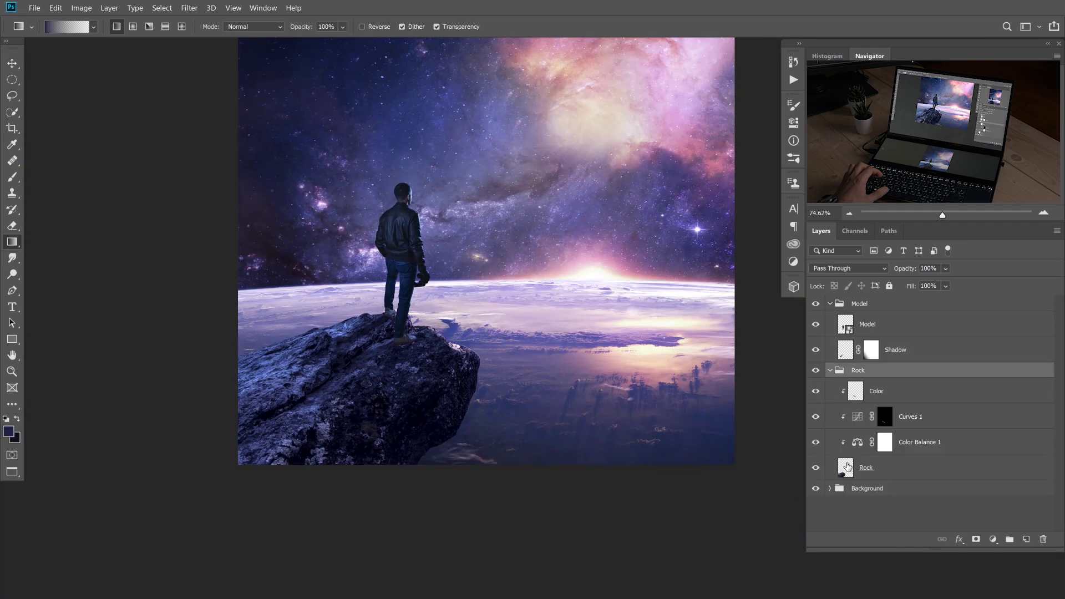
click(848, 467)
click(859, 389)
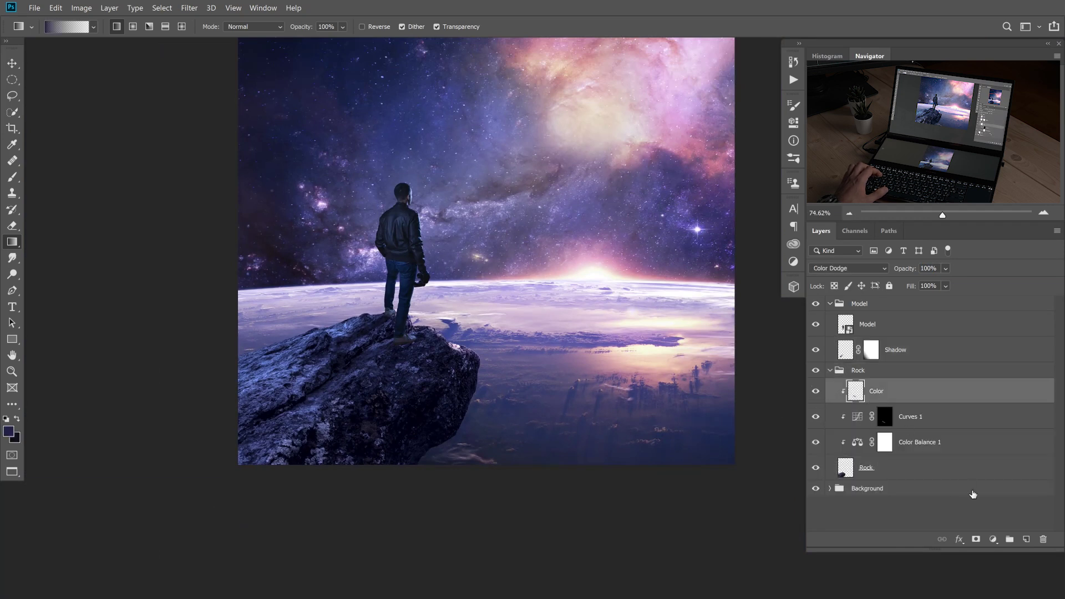
Try darkening the rock with a clipped Exposure adjustment of about -2.57, and undo it.
click(993, 539)
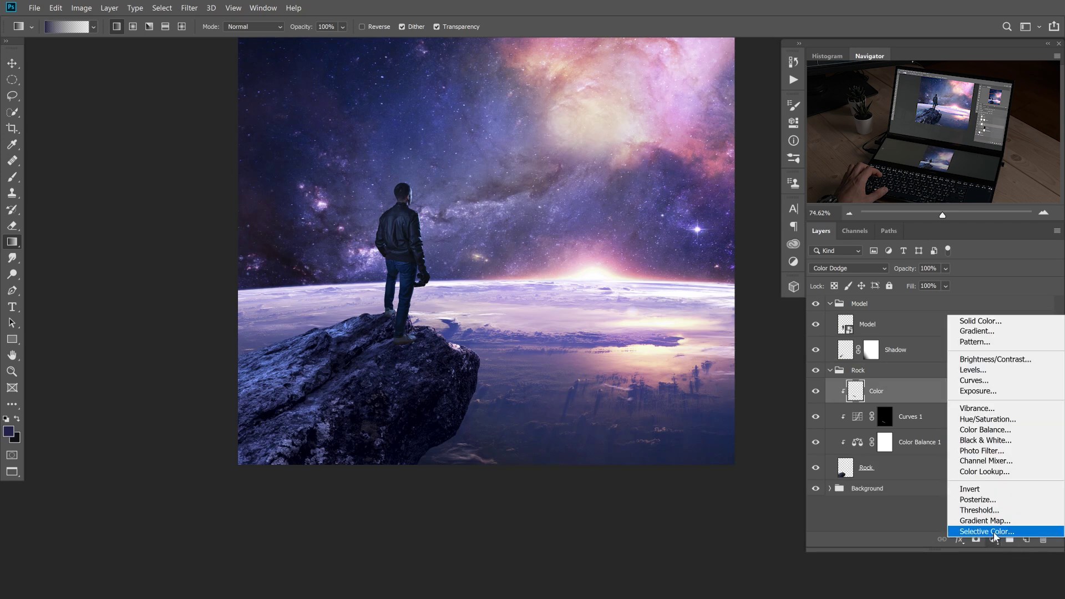
click(988, 391)
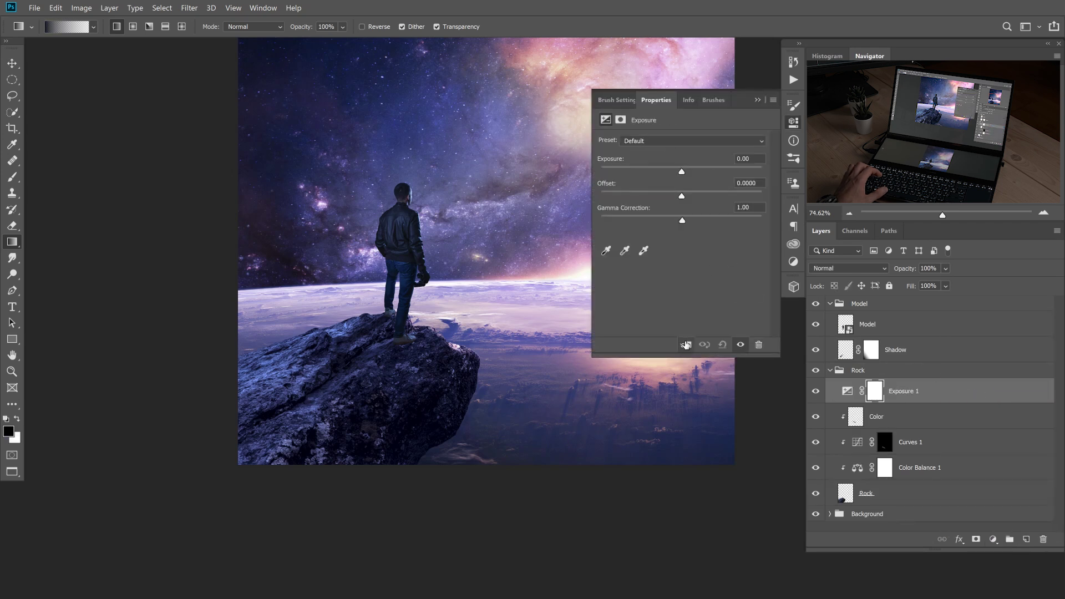
click(685, 344)
drag(682, 172, 657, 173)
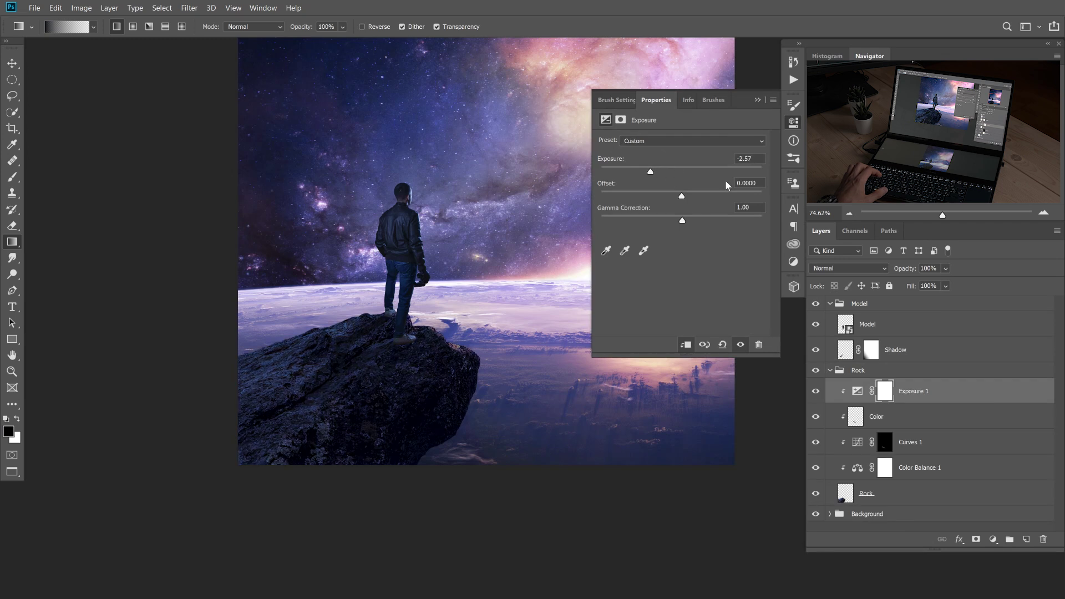
key(ctrl+z)
key(ctrl+z)
key(ctrl+z)
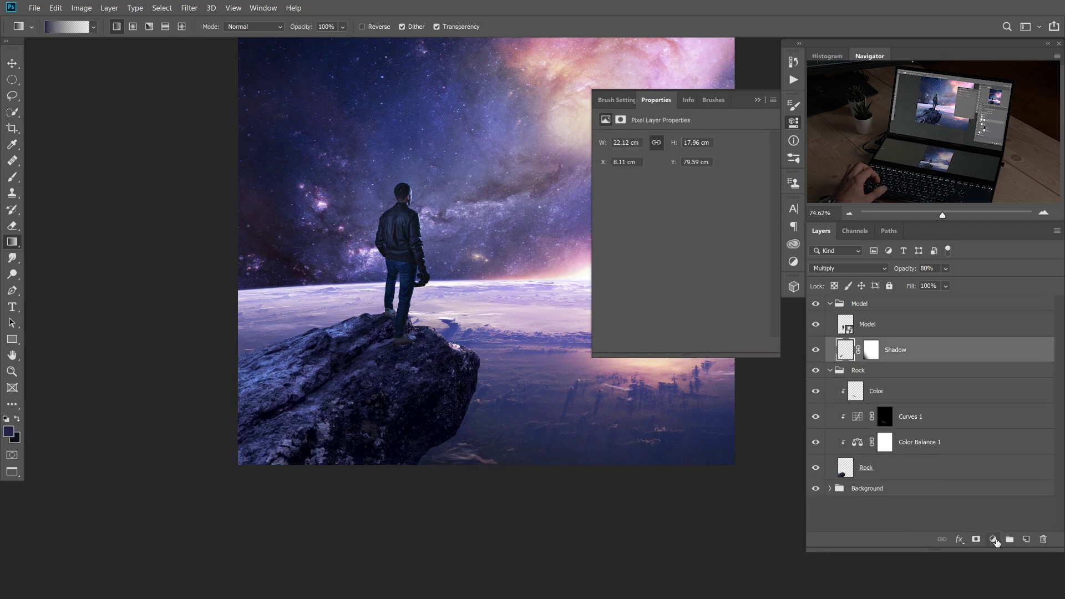
Try darkening the rock with a clipped Curves adjustment, lowering input 158 to output 99, and undo it.
click(993, 540)
click(912, 375)
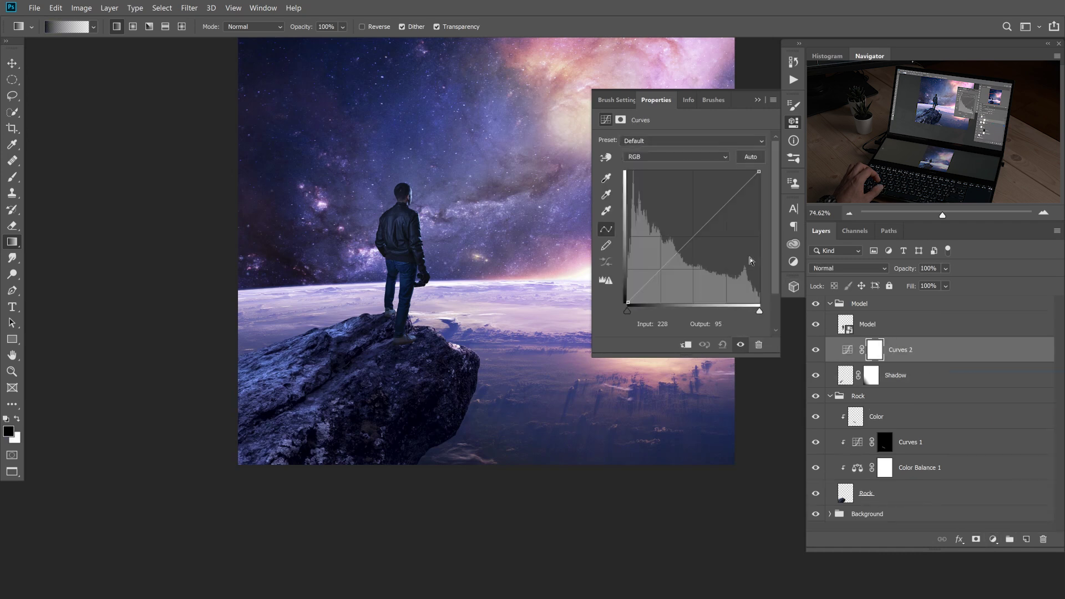
drag(838, 344, 844, 412)
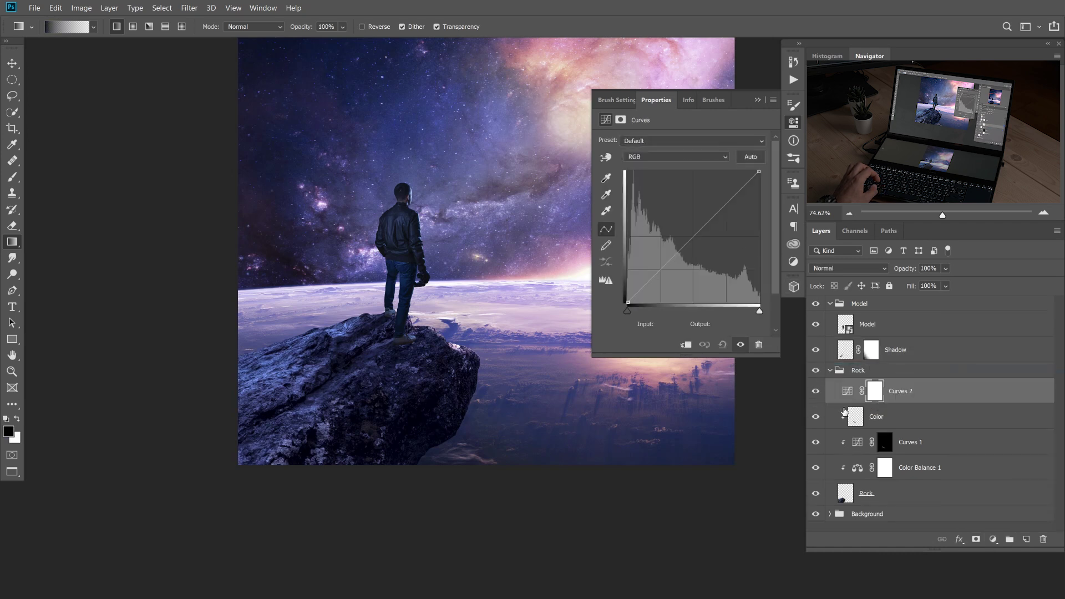
click(688, 345)
drag(704, 226, 709, 251)
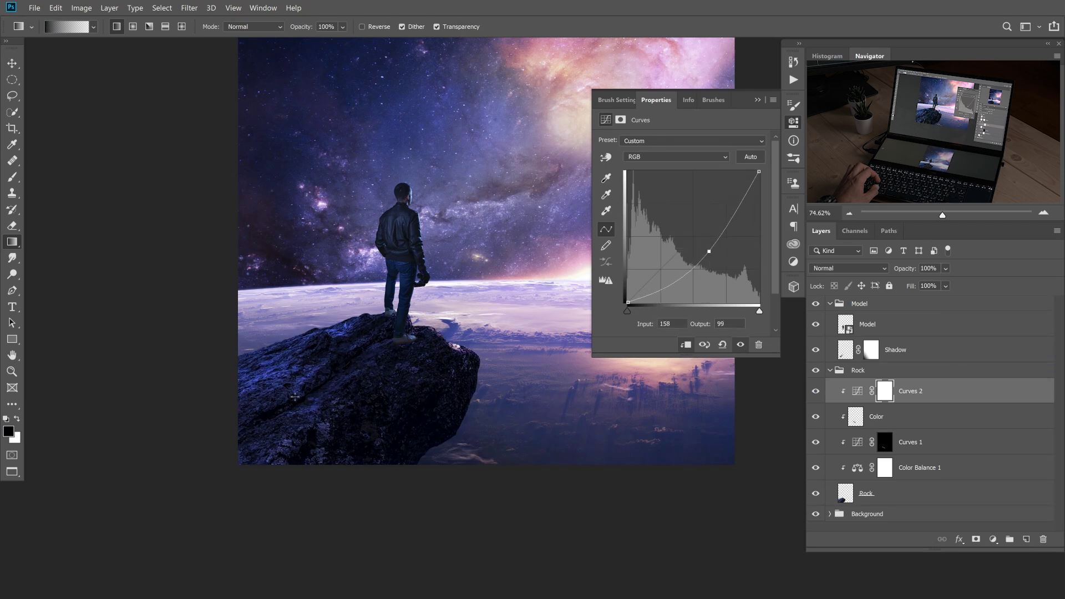
key(ctrl+z)
key(ctrl+z)
key(ctrl+z)
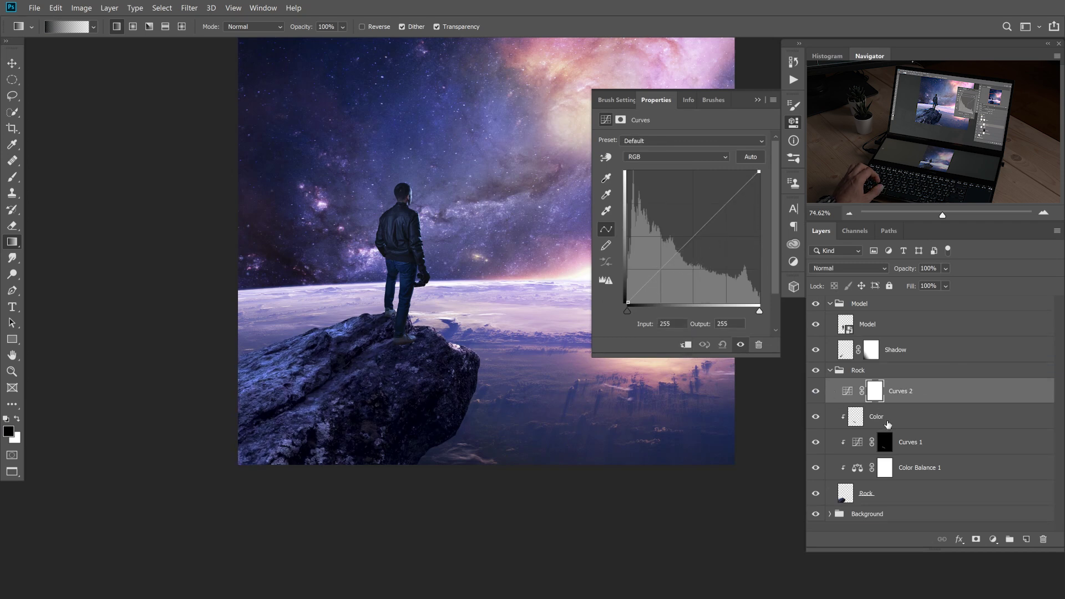
key(ctrl+z)
Add an Exposure adjustment above the Color layer, clip it to the rock, set exposure to about -2.26 and invert its mask.
click(857, 422)
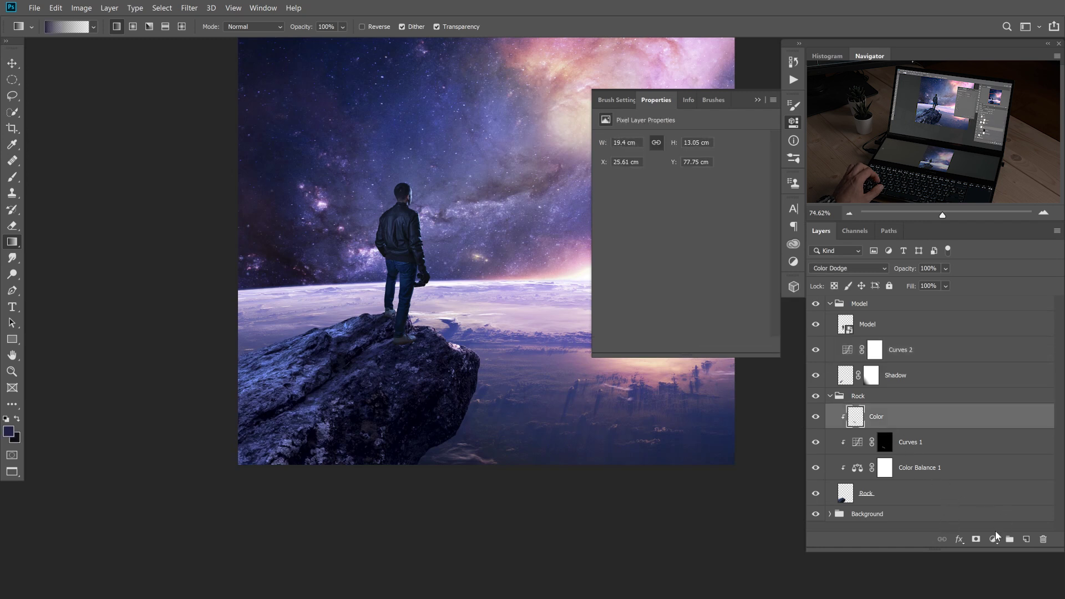
click(992, 539)
click(990, 391)
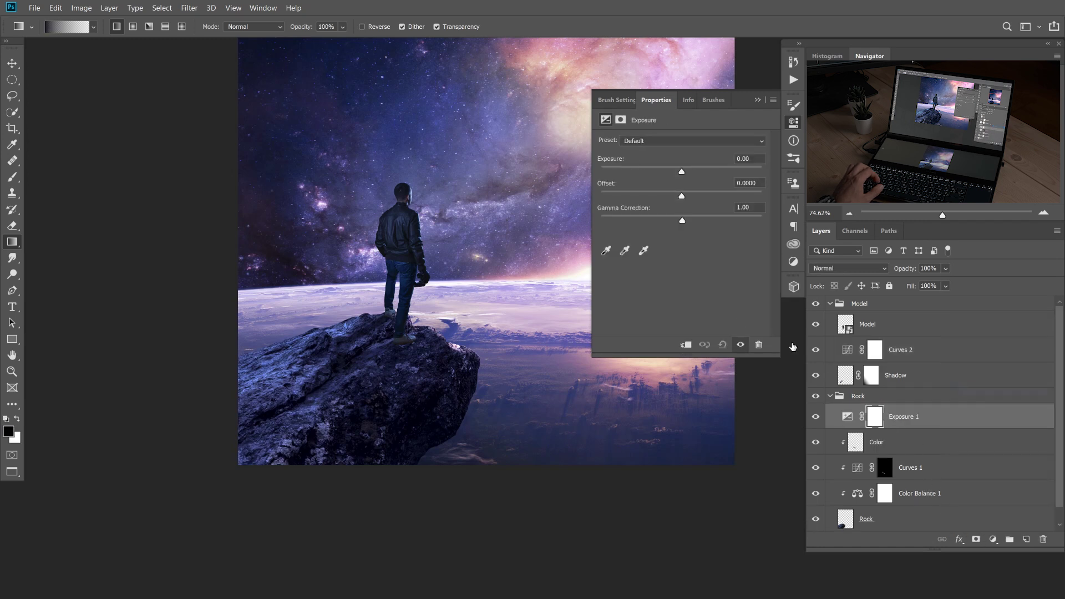
click(686, 344)
drag(680, 169, 654, 169)
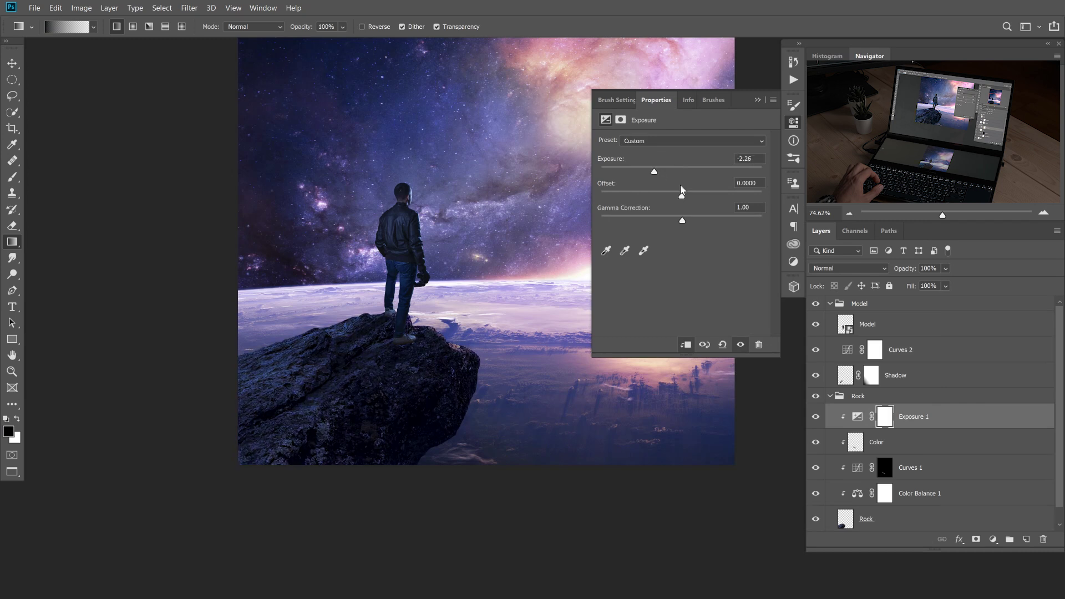
click(882, 416)
key(ctrl+i)
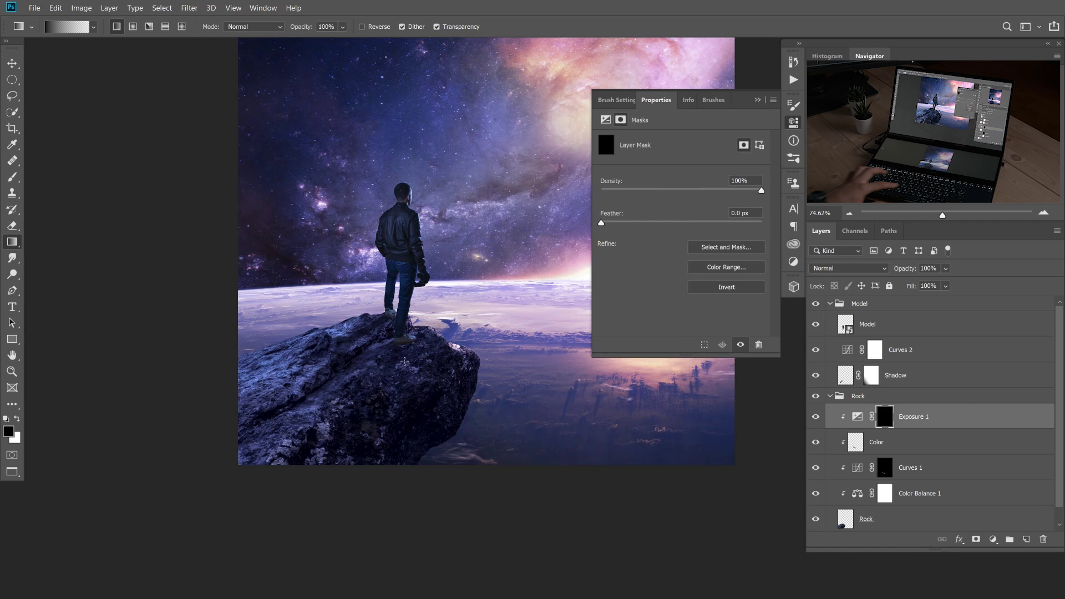
Darken areas of the rock by painting white on the Exposure mask with a 175 px brush at 20% opacity.
key(b)
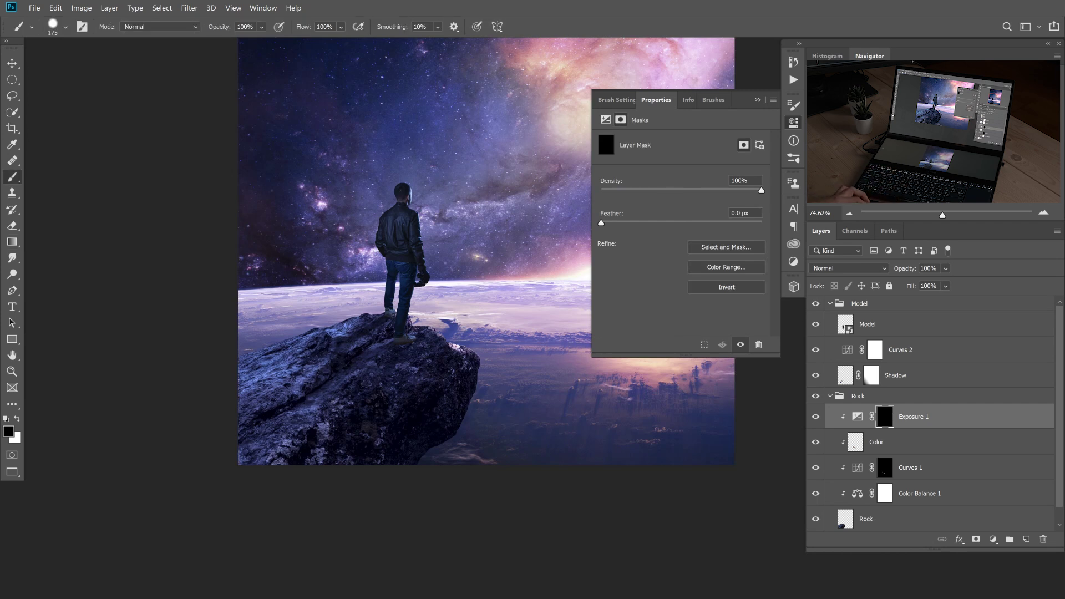
key(x)
key(2)
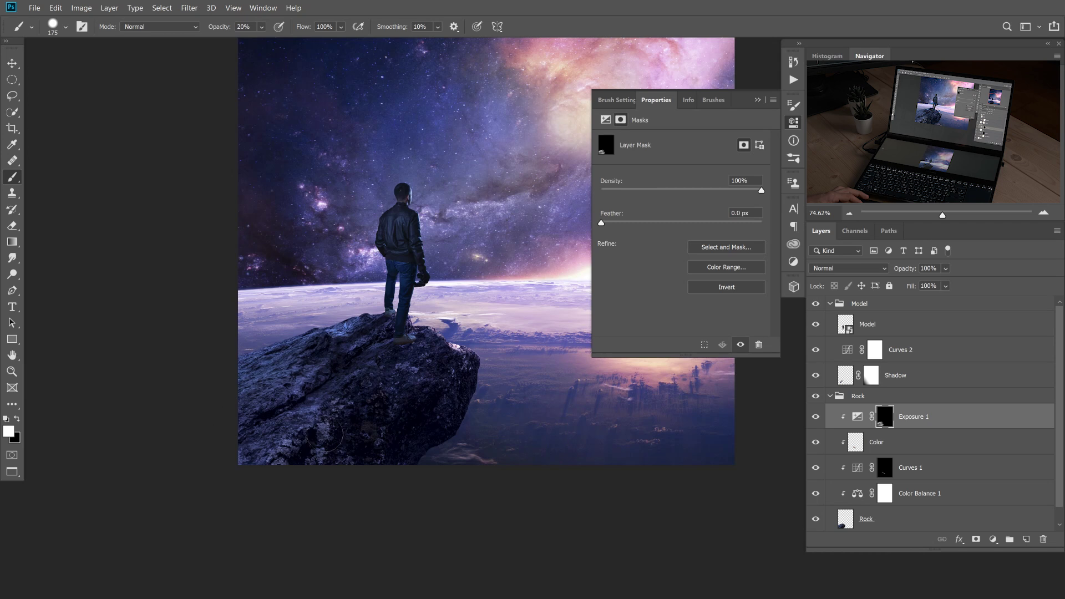
click(757, 100)
scroll(389, 350, up, 5)
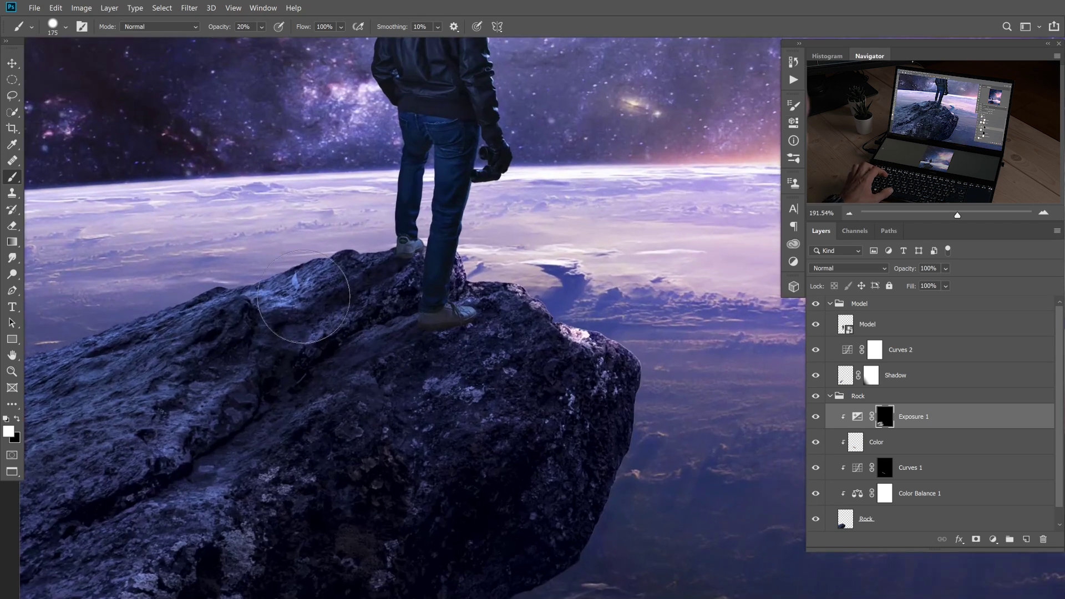
scroll(332, 361, down, 5)
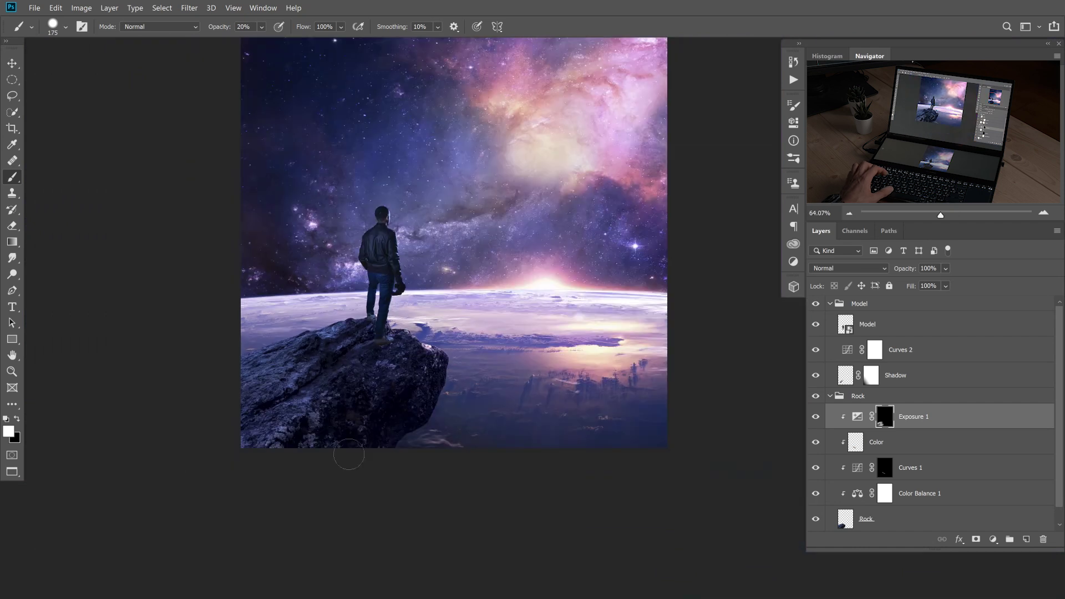
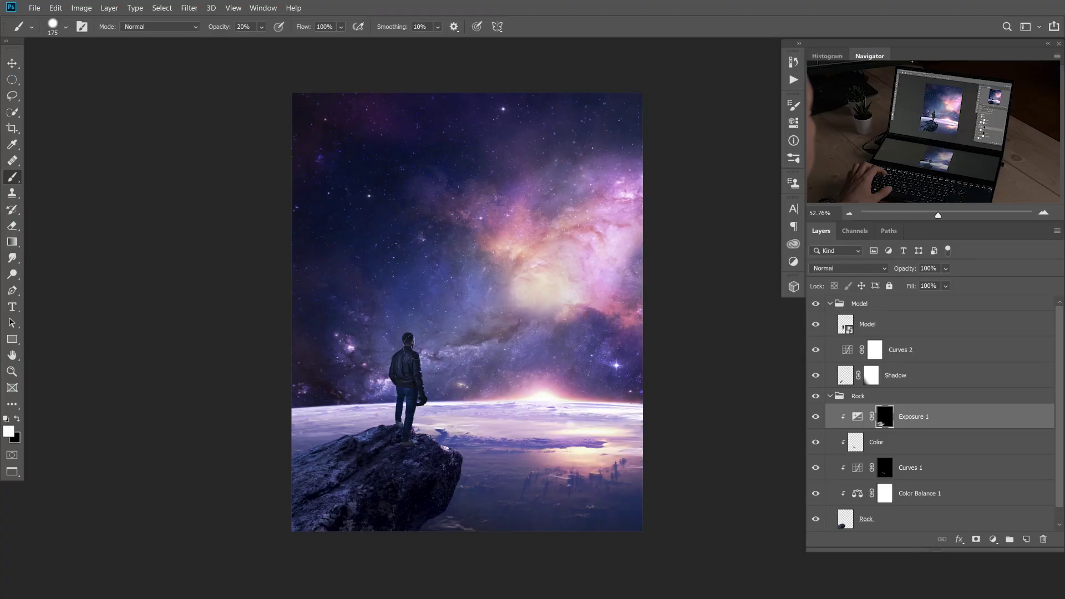
Collapse the Rock and Model groups and add a new layer named Helmet pt 1 above them.
scroll(401, 337, up, 8)
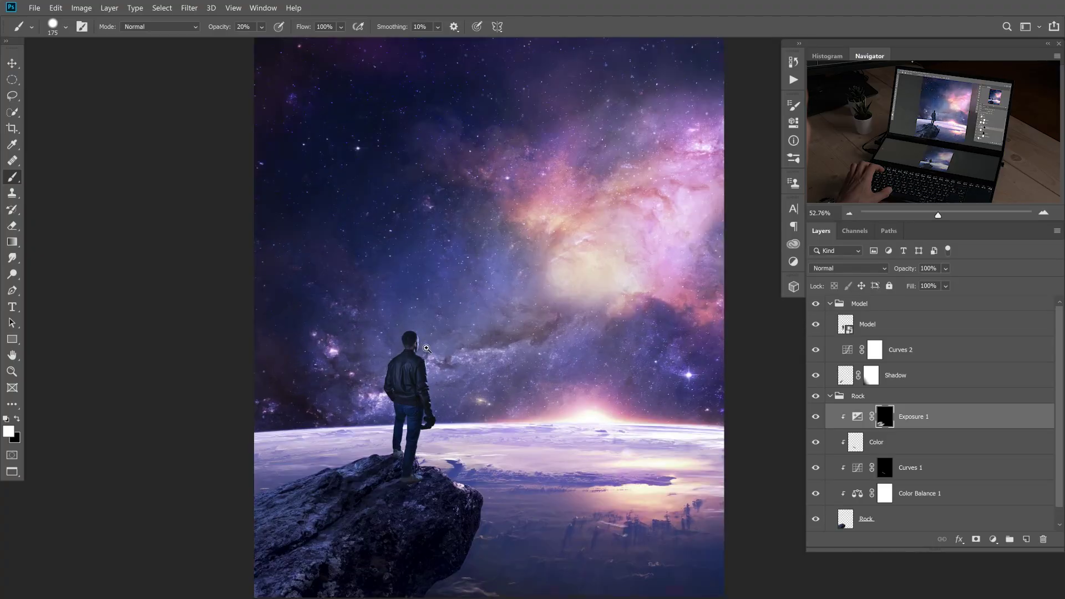
mouse_move(460, 392)
mouse_down()
mouse_move(430, 313)
mouse_move(426, 341)
mouse_up()
scroll(429, 314, up, 3)
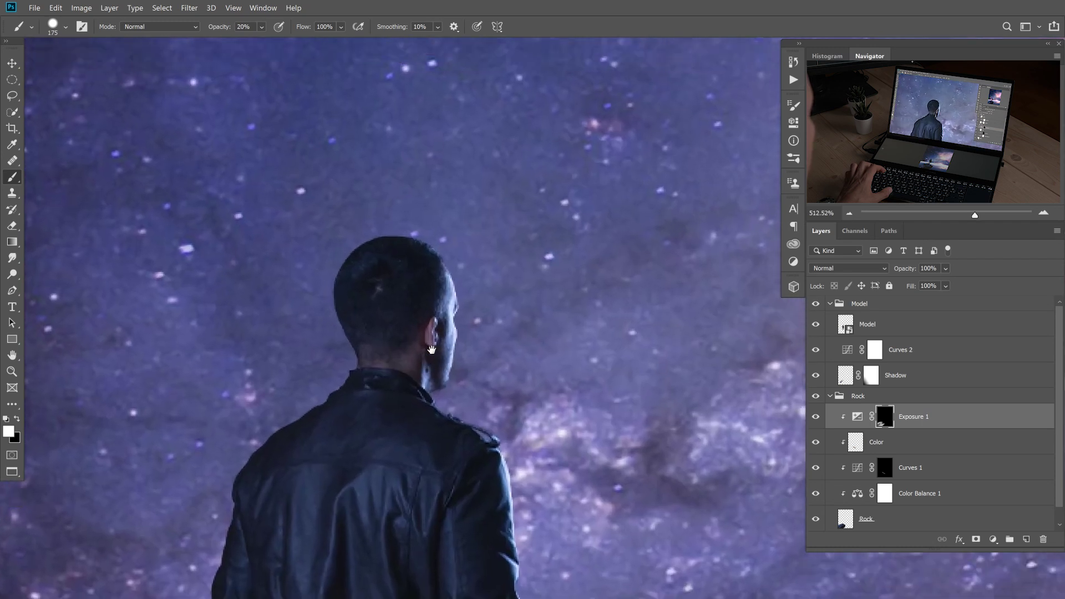
click(829, 307)
click(830, 395)
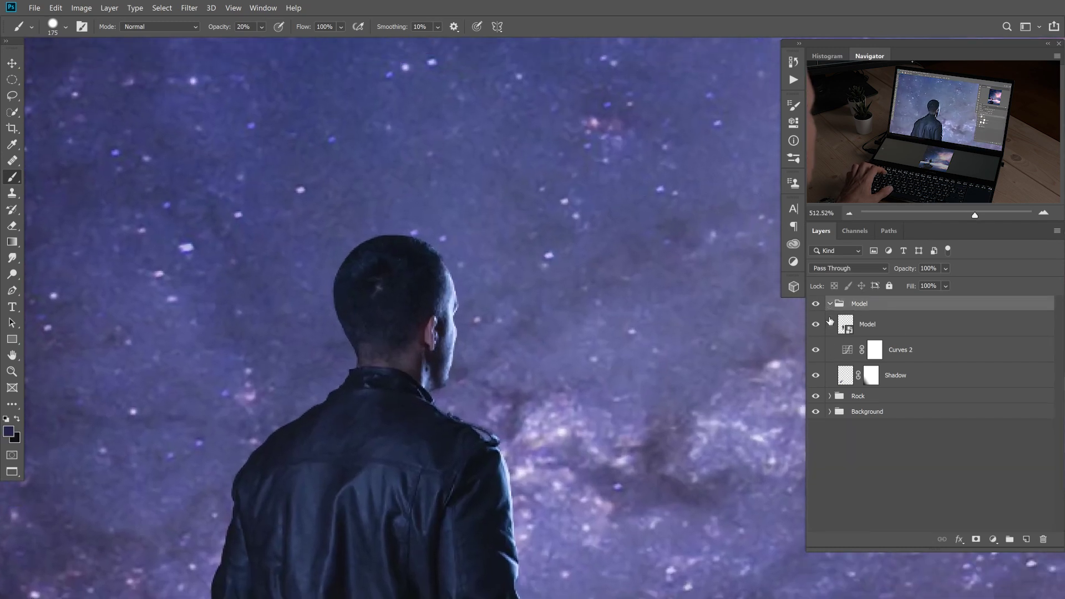
click(829, 304)
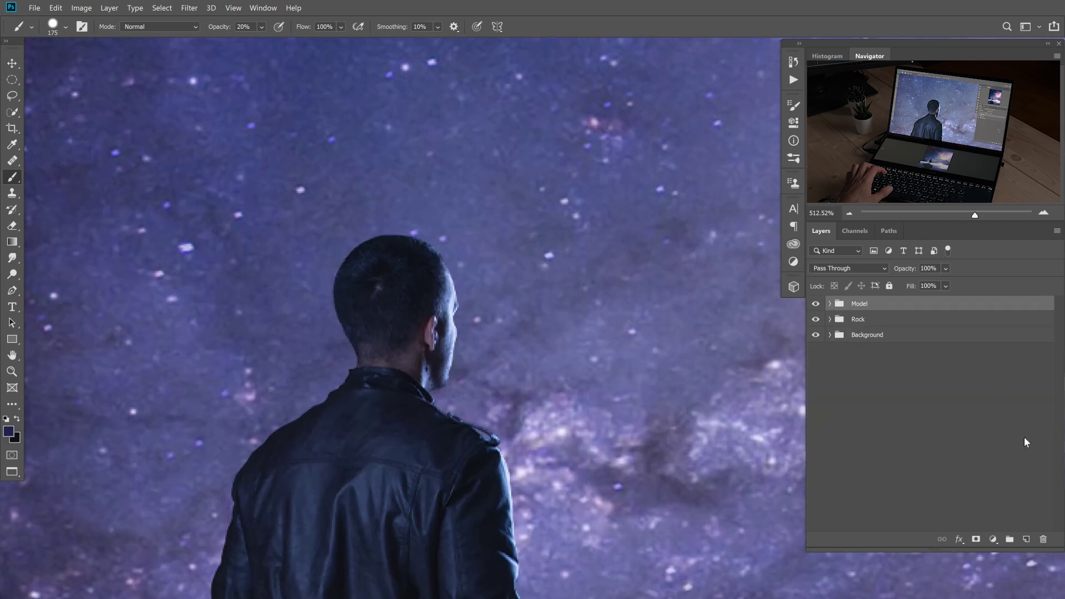
click(1027, 539)
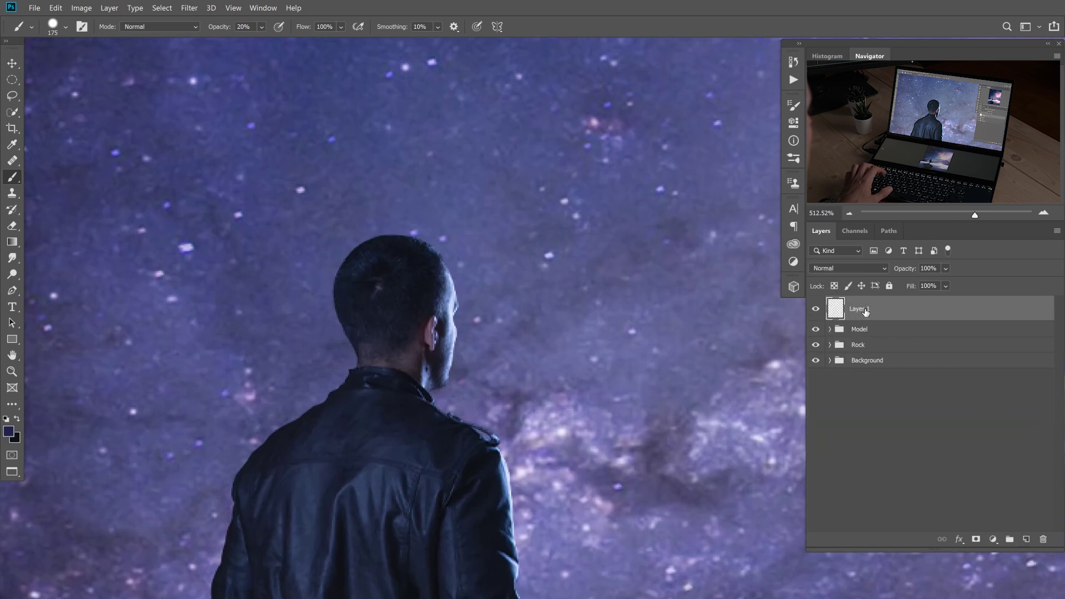
text(Hel)
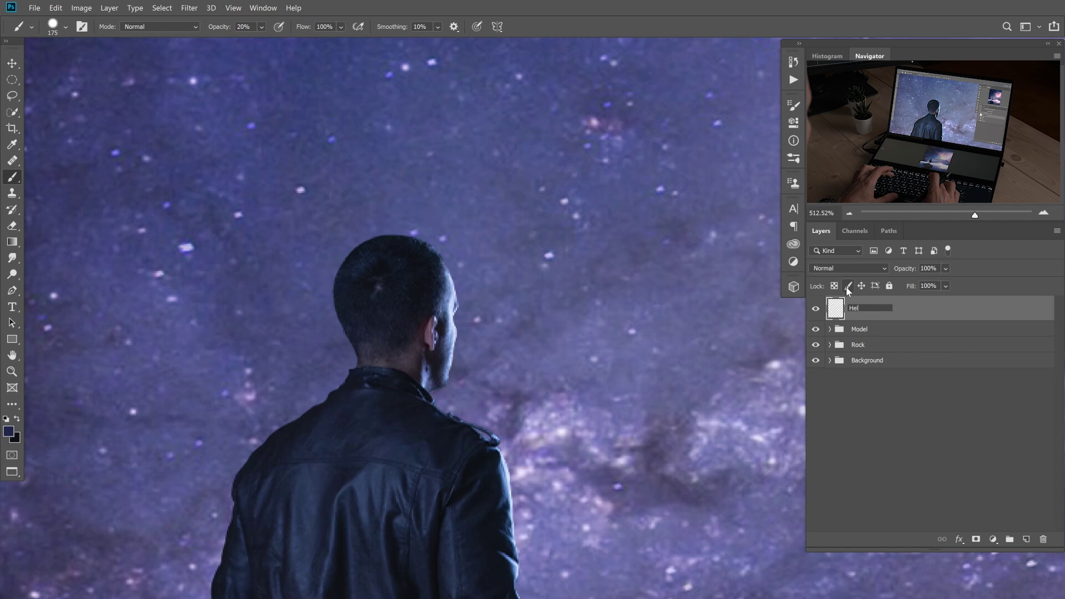
text(met pt 1)
key(Return)
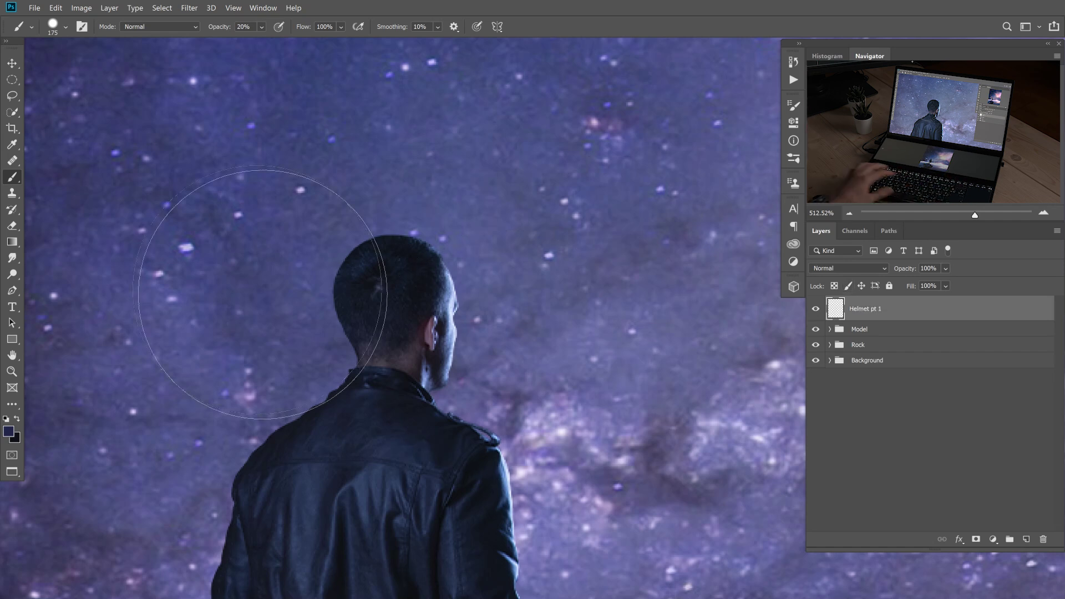
Draw a circular selection centred around the man's head, reaching down to the jacket collar, with the Elliptical Marquee tool.
click(12, 80)
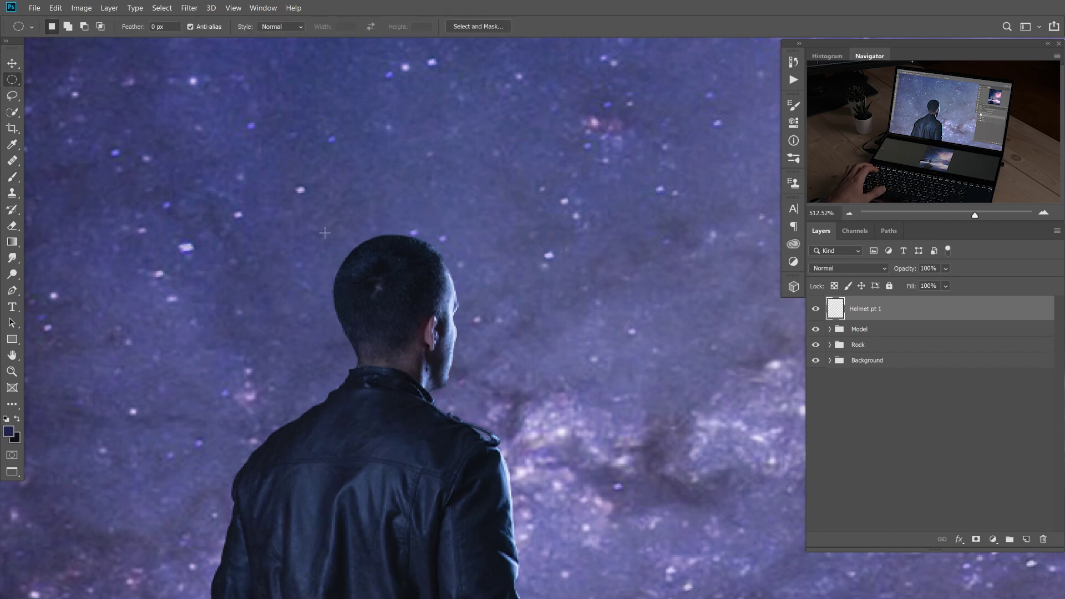
drag(343, 226, 508, 421)
key(space)
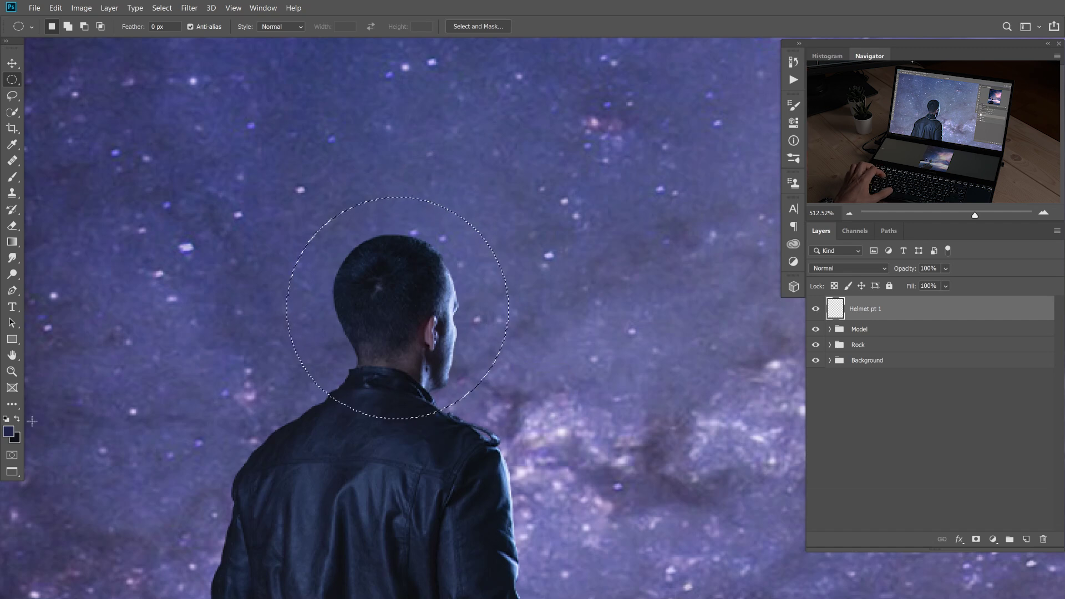
Fill the circular selection with white, deselect it and set the Helmet pt 1 layer's opacity to 30%.
click(5, 419)
click(17, 419)
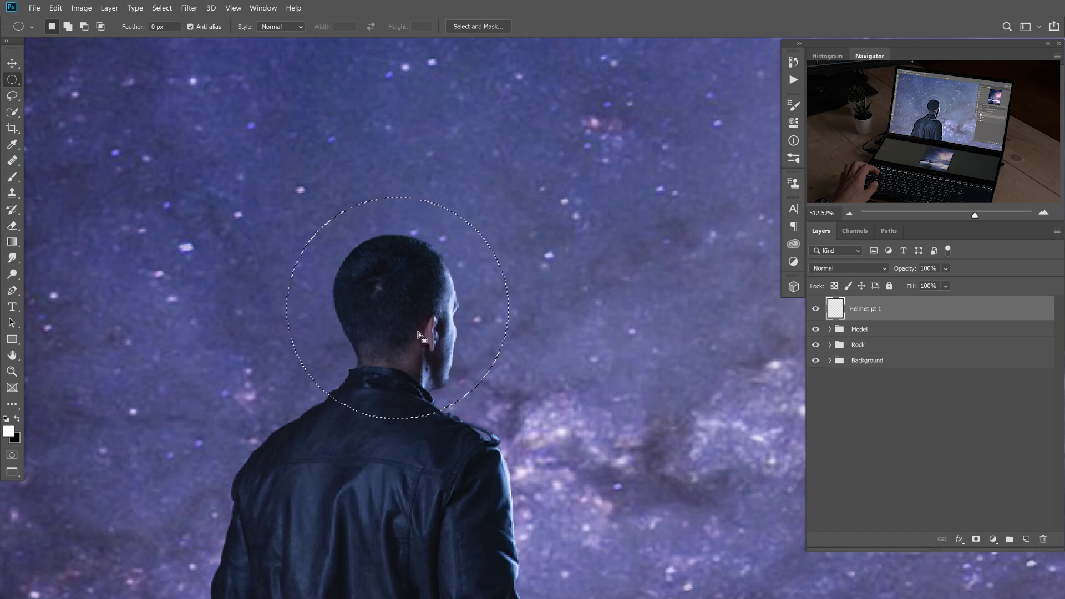
key(alt+BackSpace)
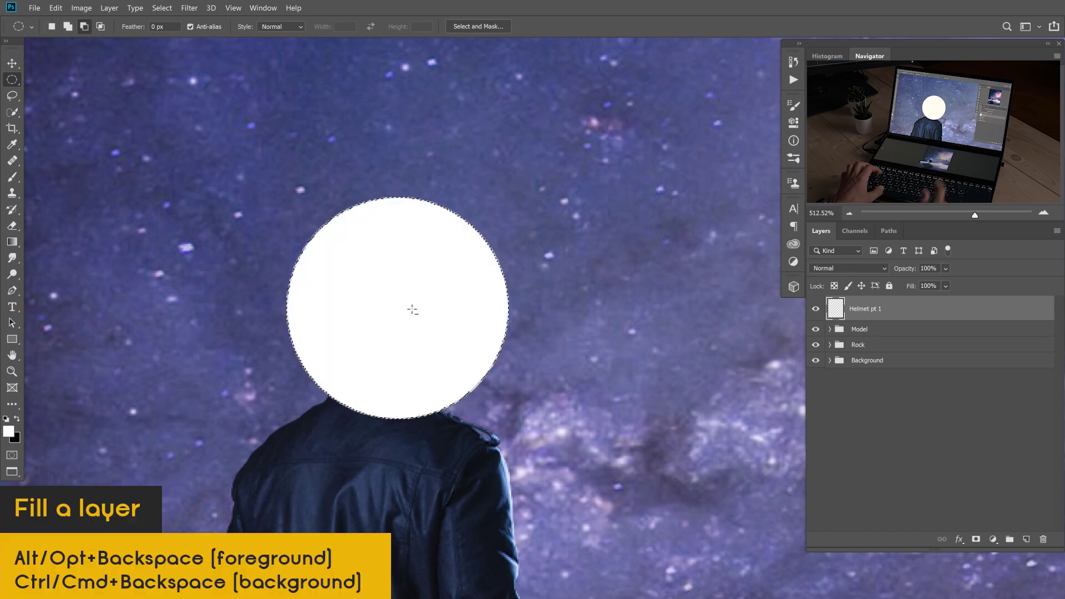
key(ctrl+d)
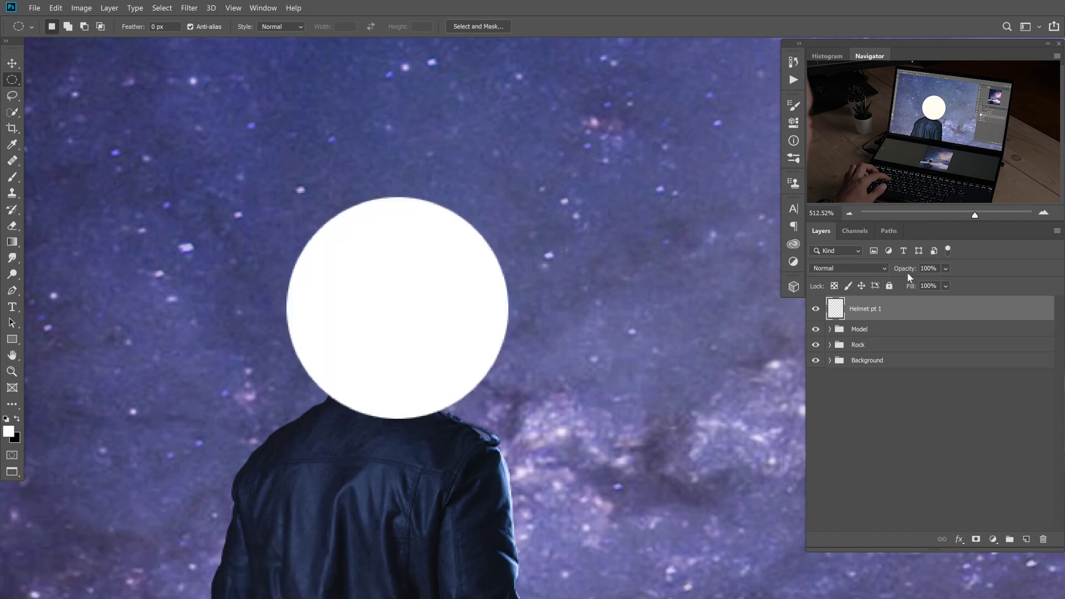
drag(889, 272, 886, 272)
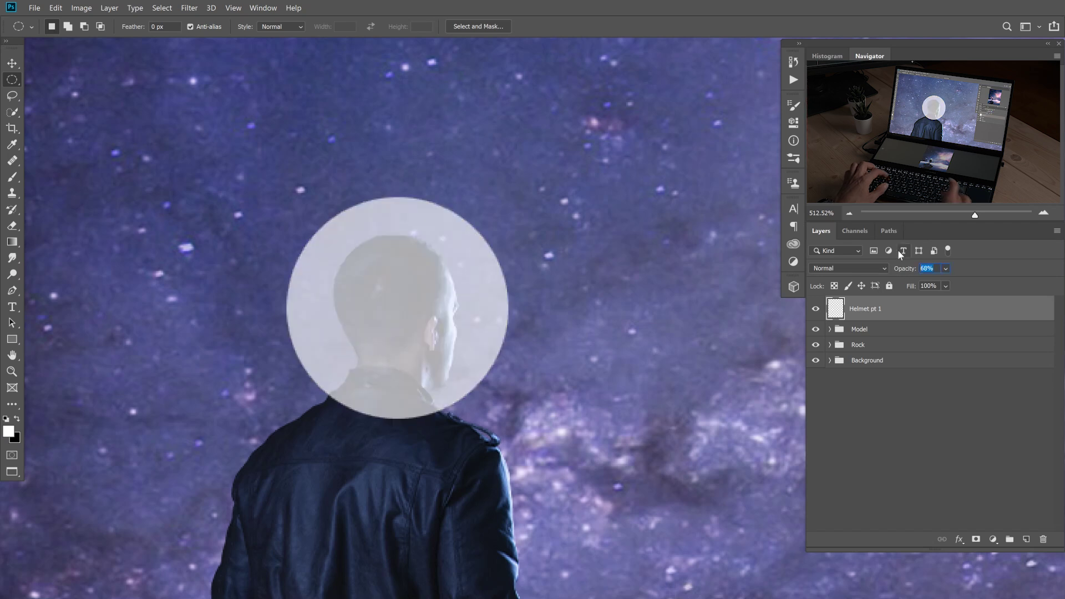
text(30)
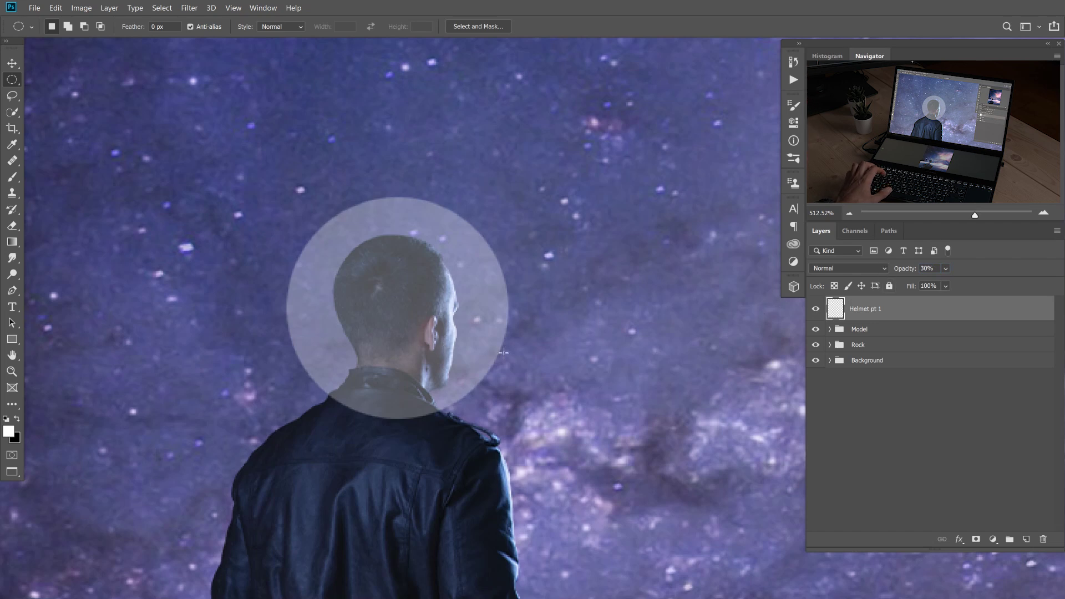
Add a new layer above Helmet pt 1 and name it Helmet pt 2.
click(1026, 539)
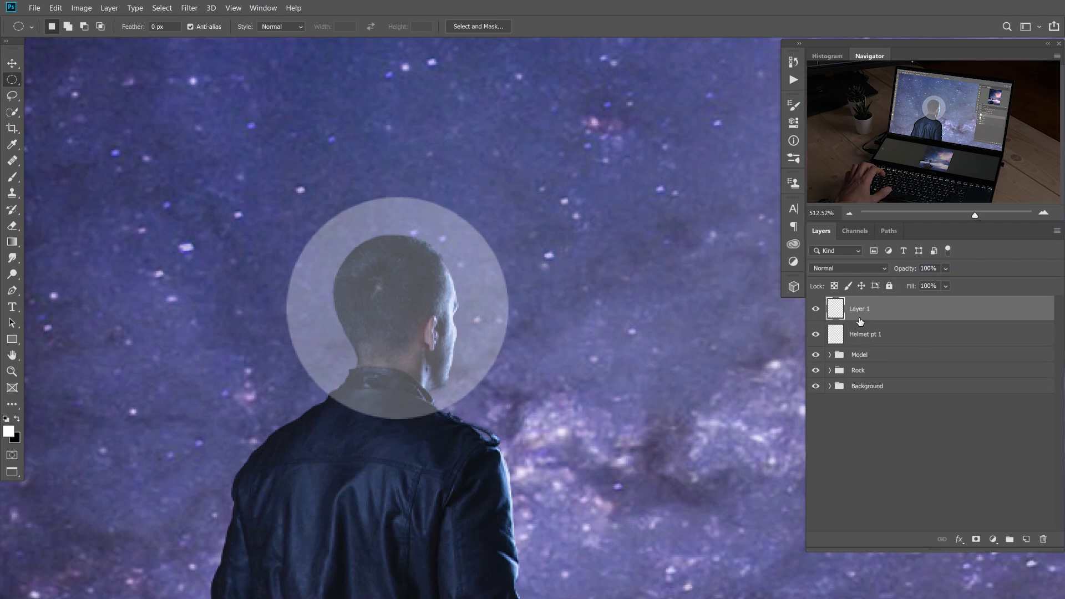
text(Hel)
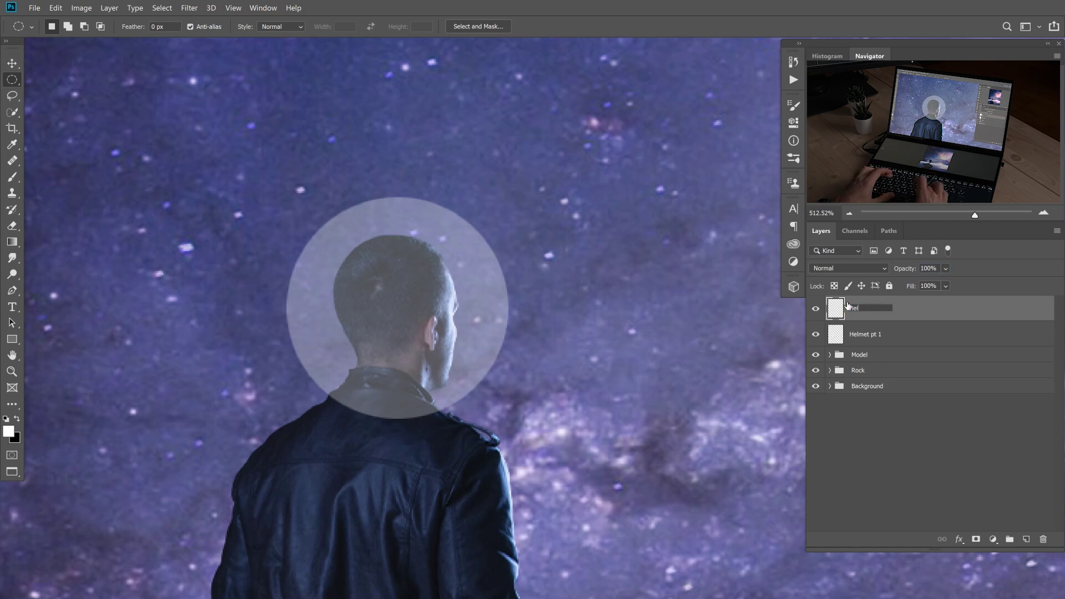
text(met pt 2)
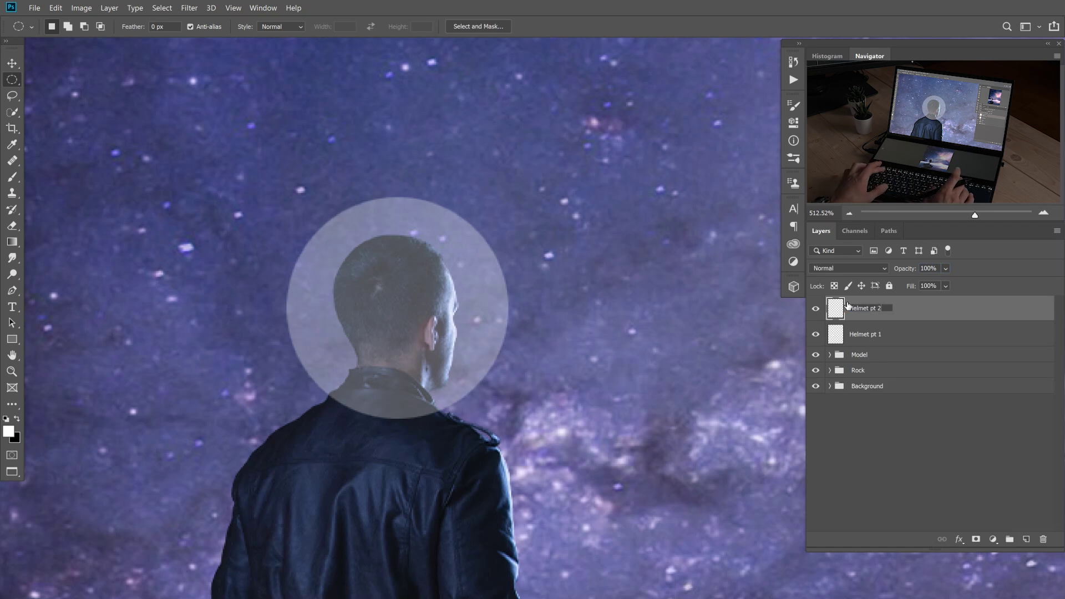
key(Return)
Hide the Helmet pt 1 layer and set the Brush to a size of 9 px at 100% opacity.
drag(383, 394, 395, 356)
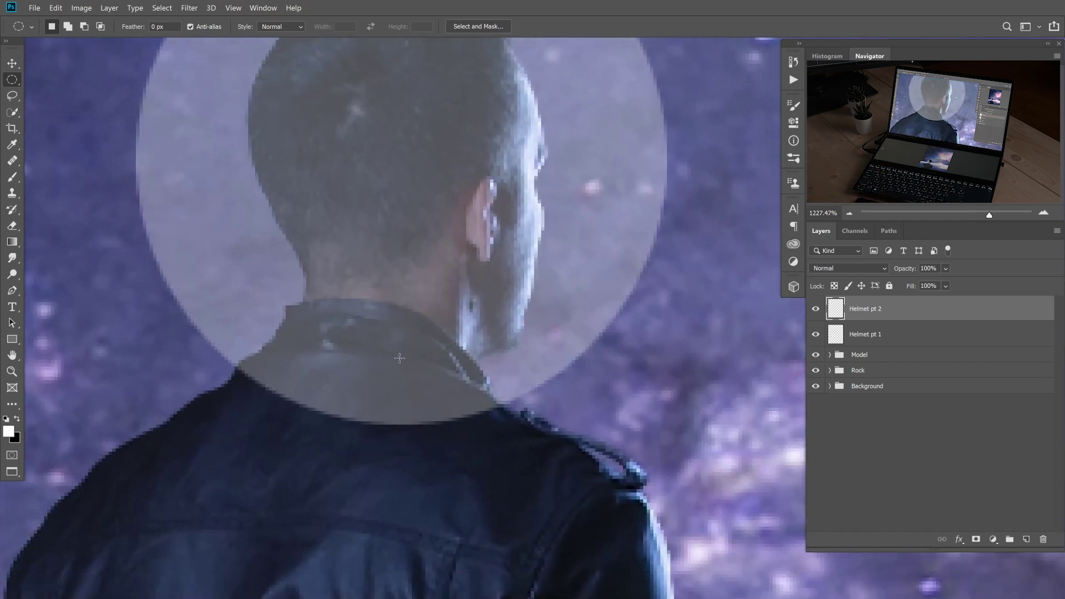
click(816, 335)
key(b)
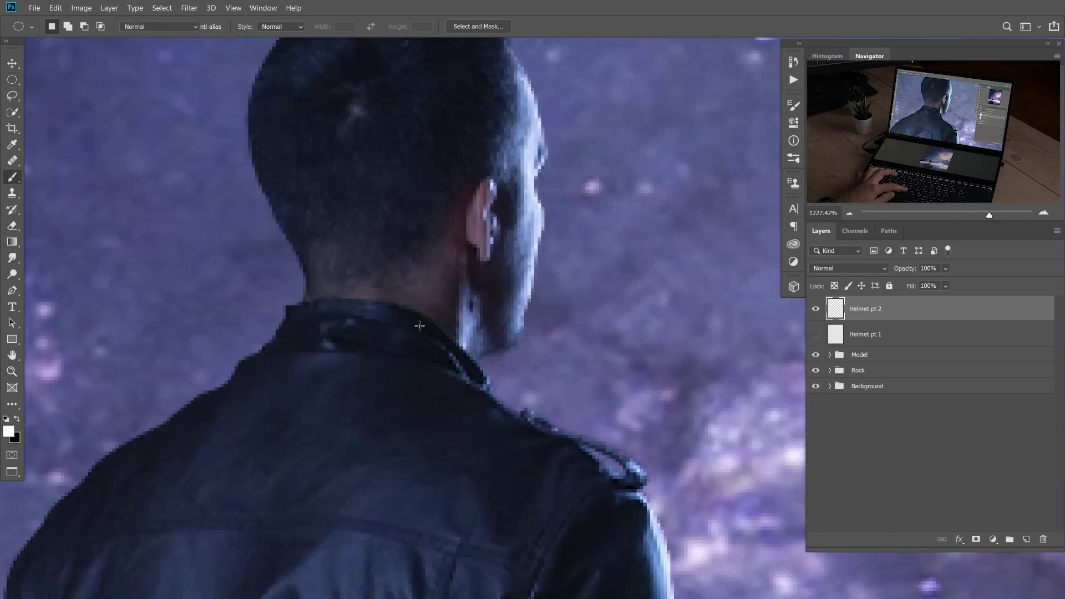
key(bracketleft)
key(bracketleft)
key(bracketleft)
key(bracketleft)
key(bracketleft)
key(bracketleft)
key(bracketleft)
key(bracketleft)
key(bracketleft)
key(bracketleft)
key(bracketleft)
key(bracketleft)
key(bracketleft)
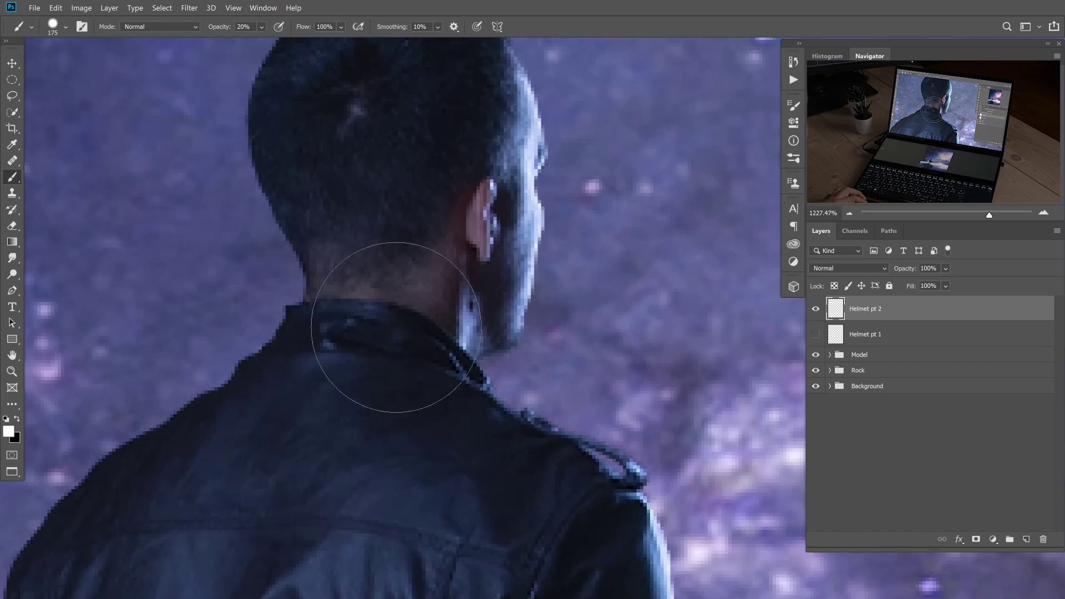
drag(281, 368, 375, 388)
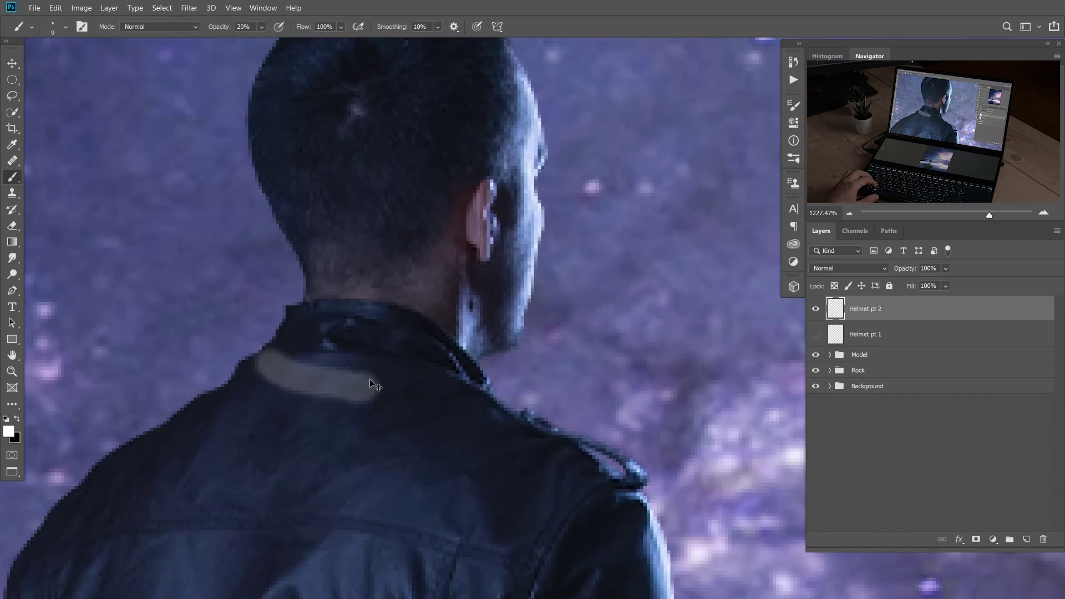
key(ctrl+z)
key(0)
mouse_move(254, 360)
mouse_down()
mouse_move(377, 393)
mouse_move(409, 389)
mouse_up()
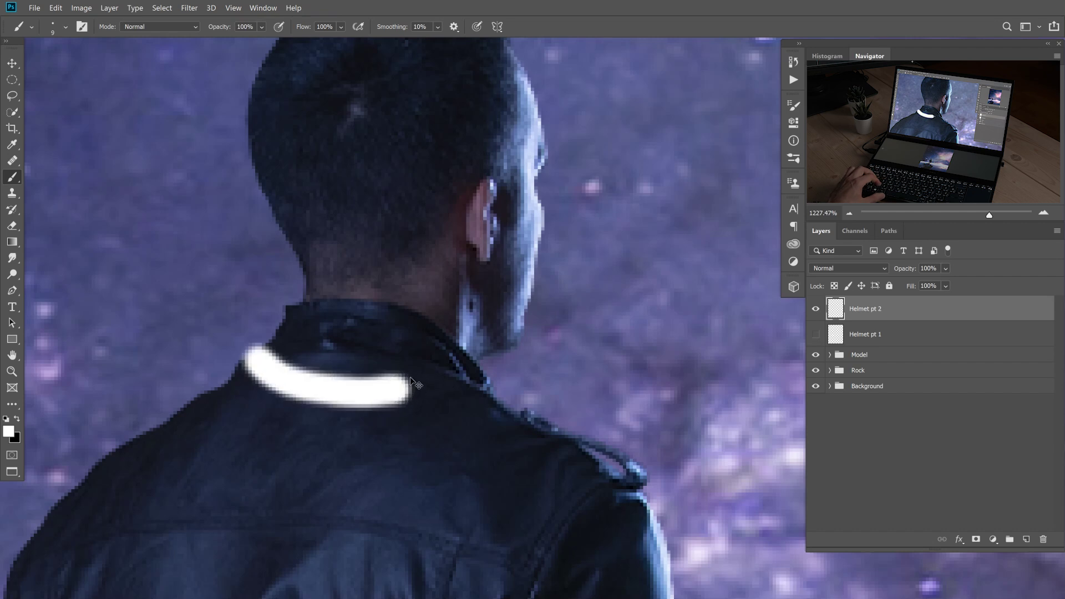
key(ctrl+z)
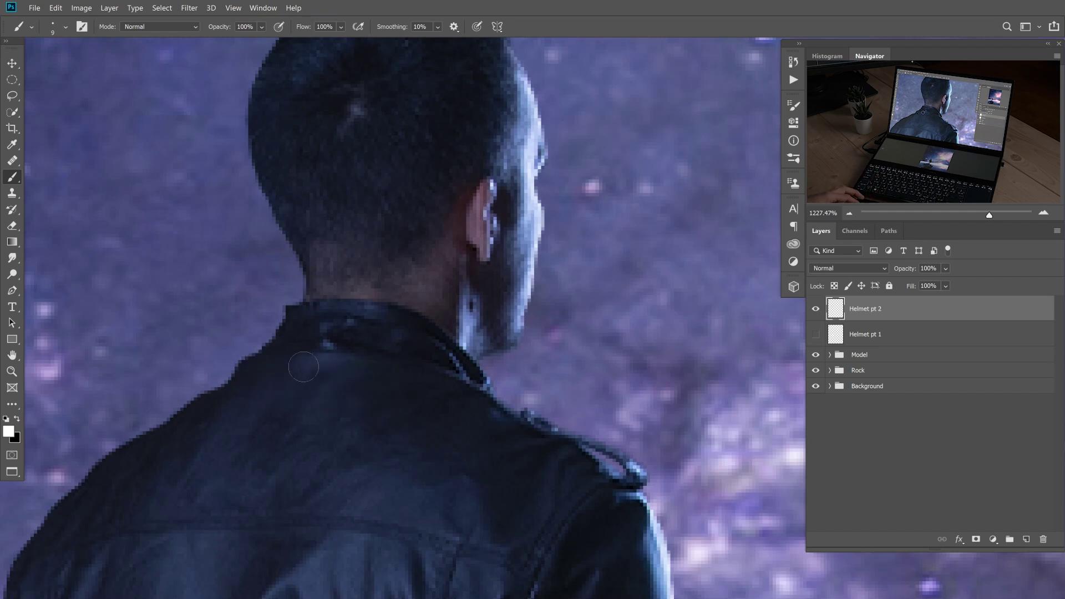
drag(303, 367, 404, 377)
key(ctrl+z)
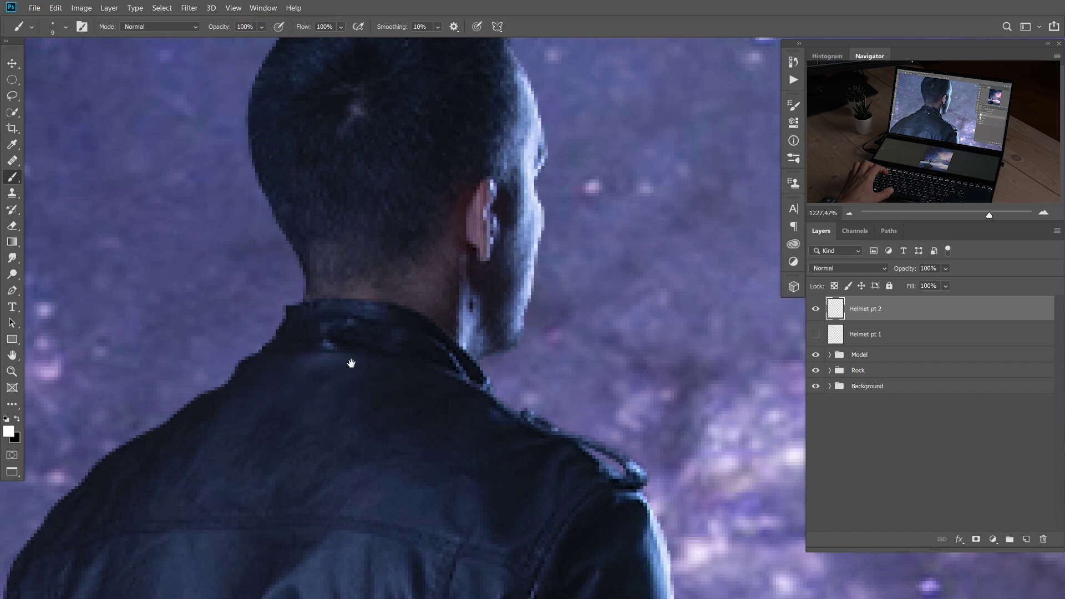
scroll(352, 363, down, 2)
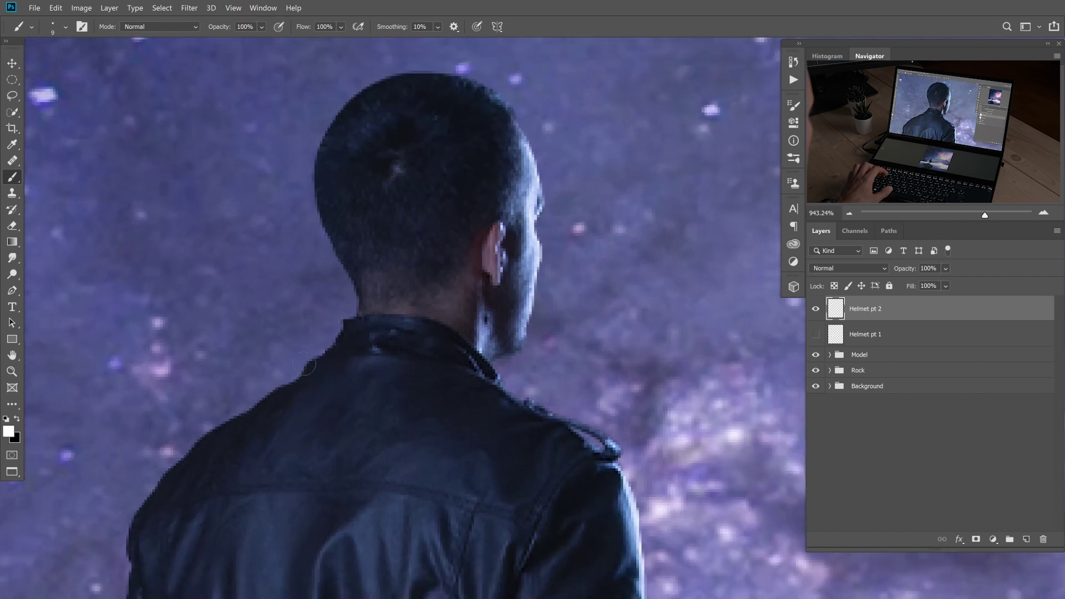
drag(305, 371, 500, 382)
key(ctrl+z)
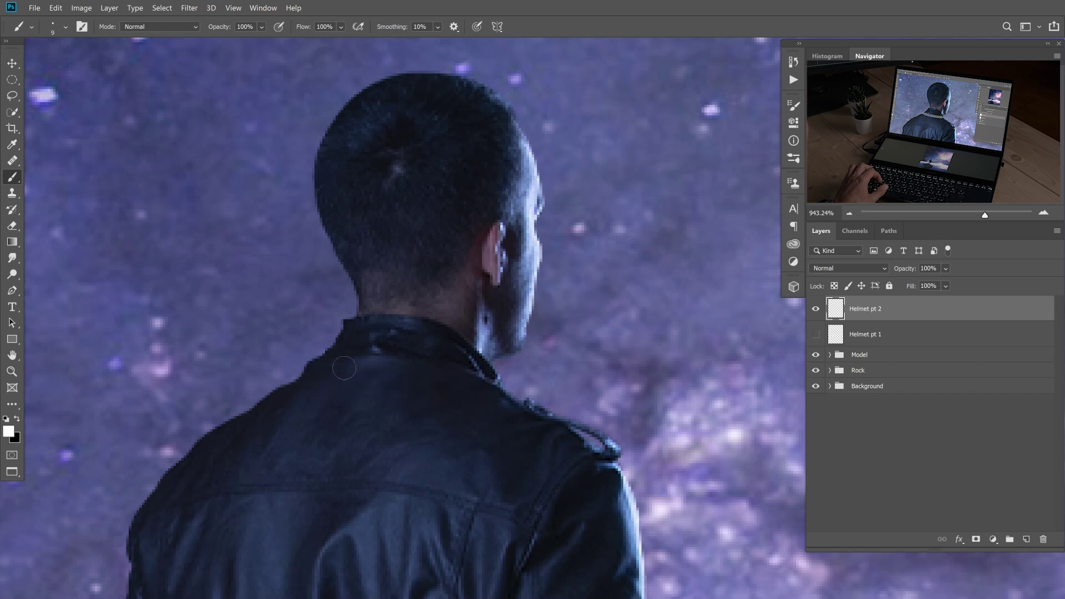
Paint a white ring around the base of the jacket collar on the Helmet pt 2 layer, curving both ends upwards.
mouse_move(306, 366)
mouse_down()
mouse_move(469, 390)
mouse_move(497, 385)
mouse_move(502, 361)
mouse_up()
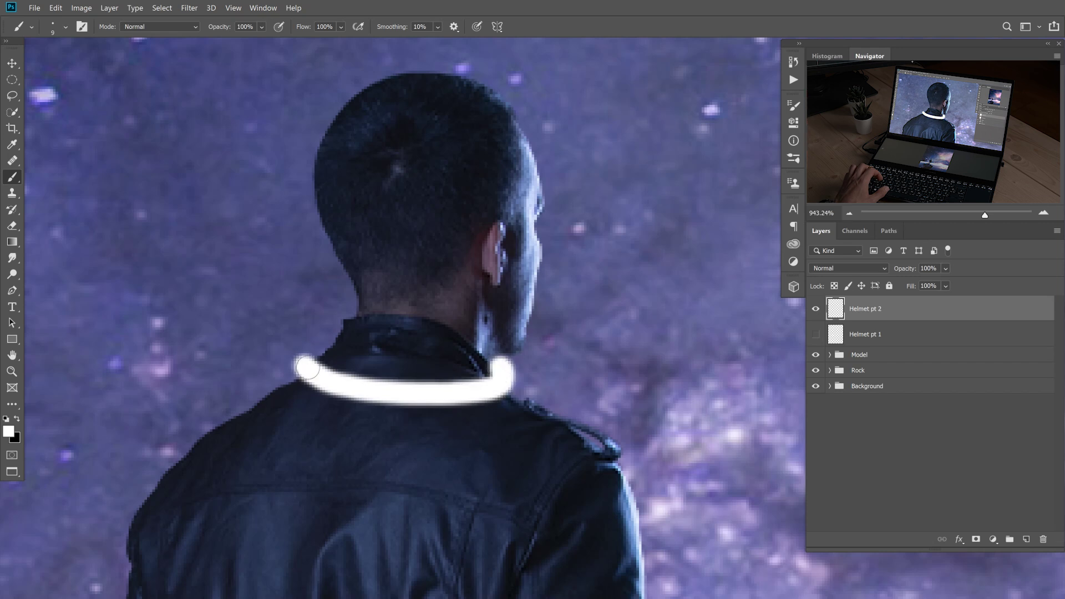
drag(306, 355, 328, 345)
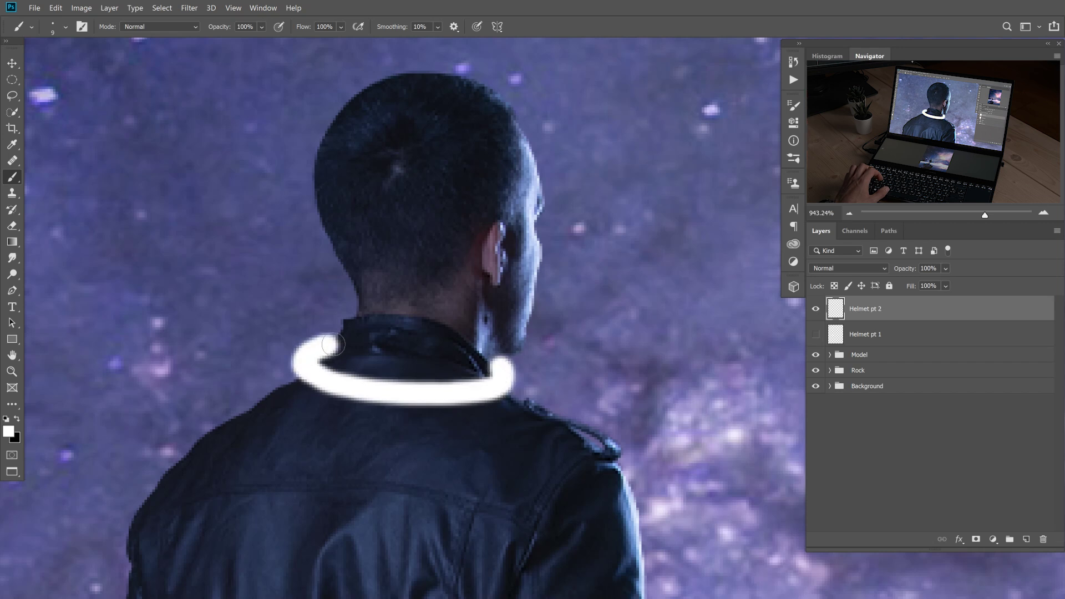
mouse_move(473, 392)
mouse_down()
mouse_move(399, 397)
mouse_move(488, 404)
mouse_move(439, 420)
mouse_up()
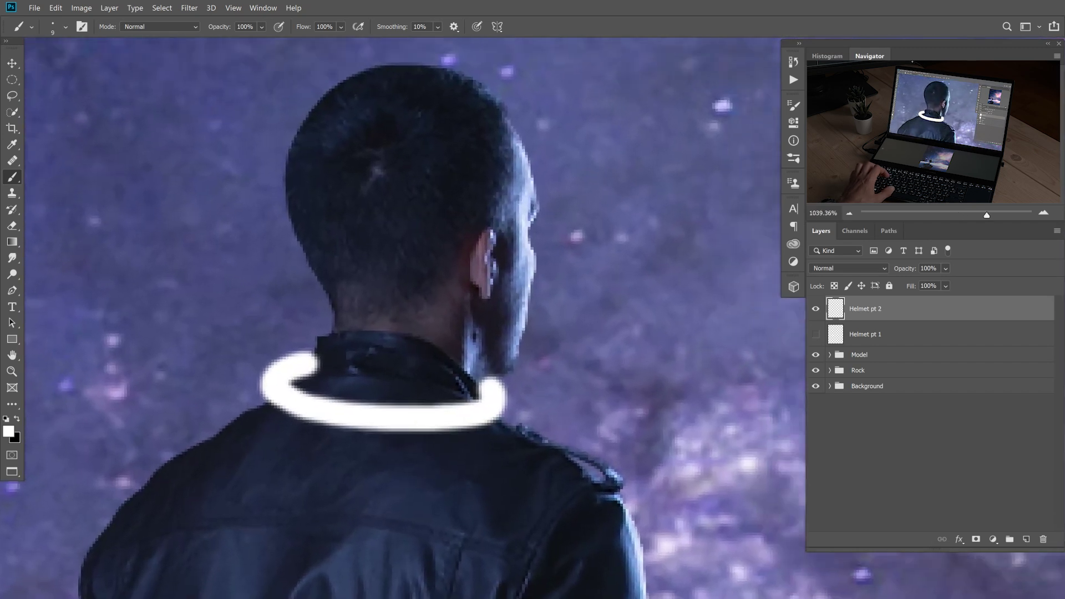
Show Helmet pt 1 and mask the ring's area out of it, painting black inside a selection loaded from Helmet pt 2.
click(835, 336)
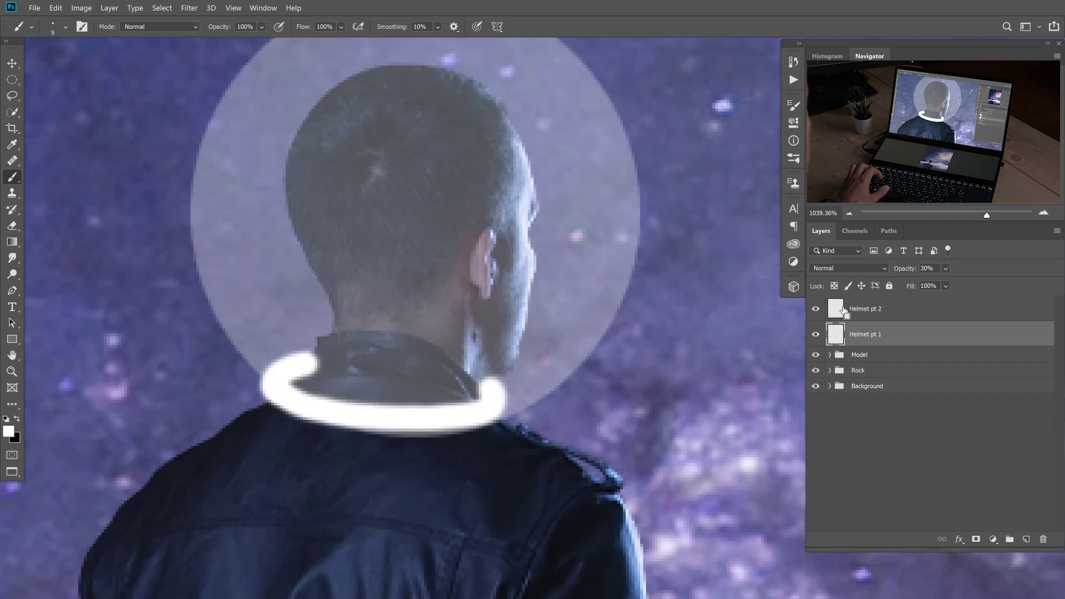
ctrl+click(835, 315)
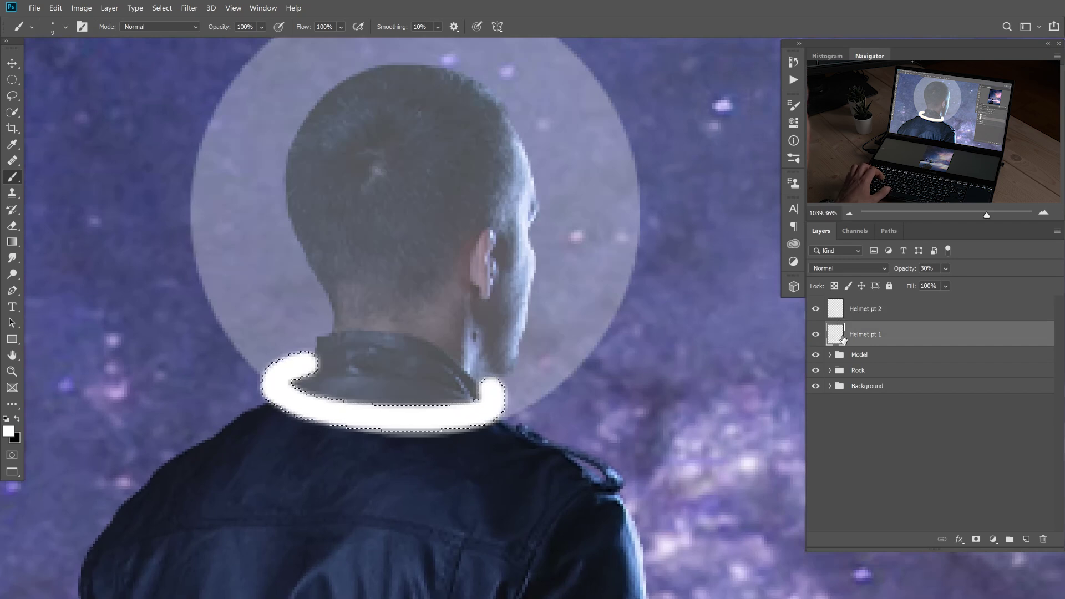
key(e)
key(ctrl+d)
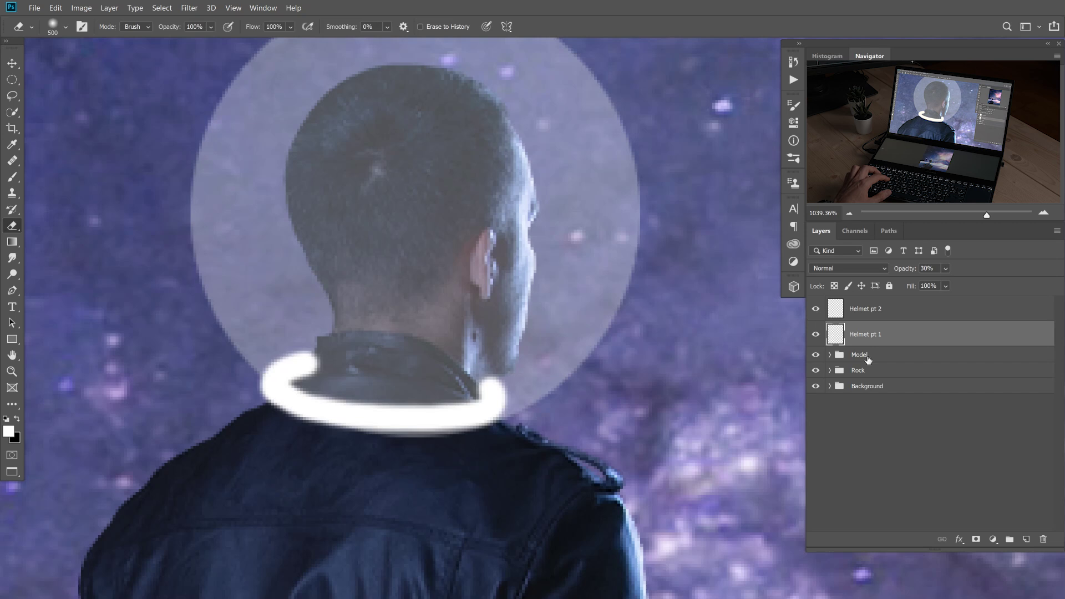
click(975, 540)
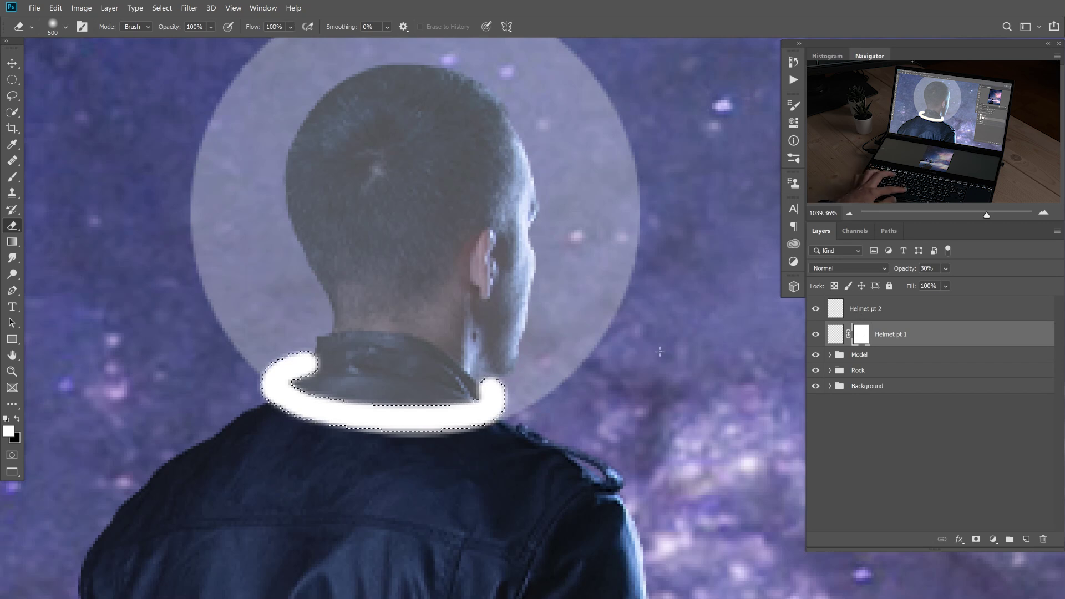
key(b)
key(x)
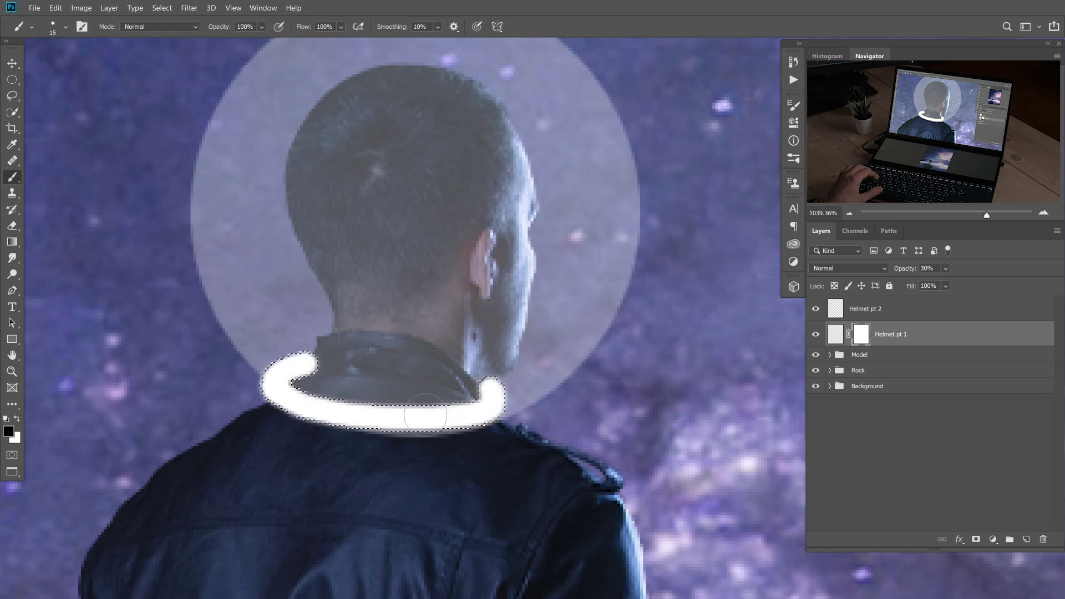
Set the Helmet pt 2 layer's opacity to 30% and switch the foreground colour back to white.
click(868, 309)
key(x)
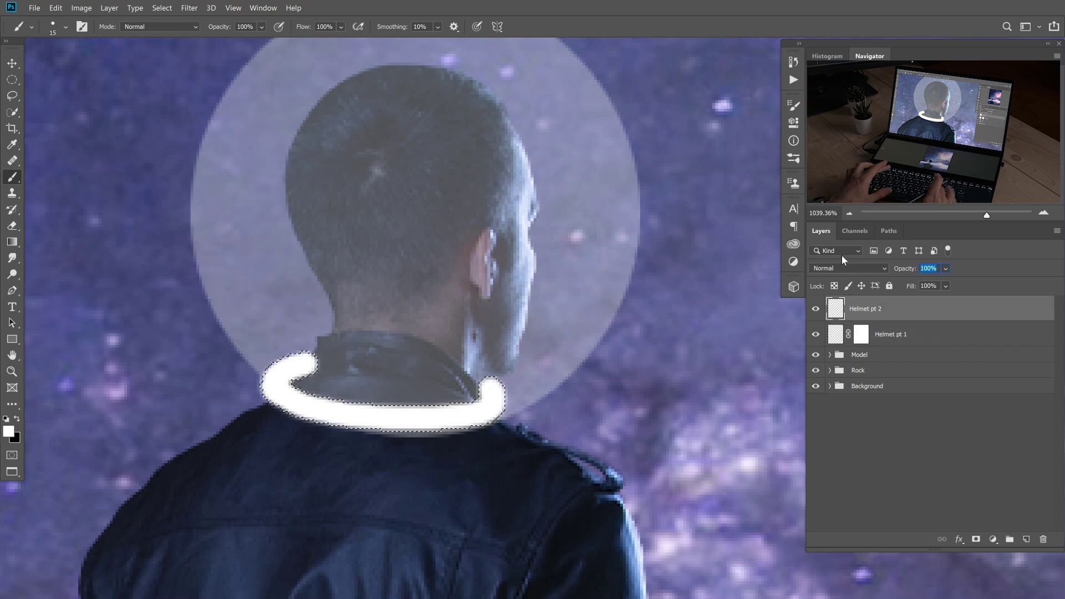
key(3)
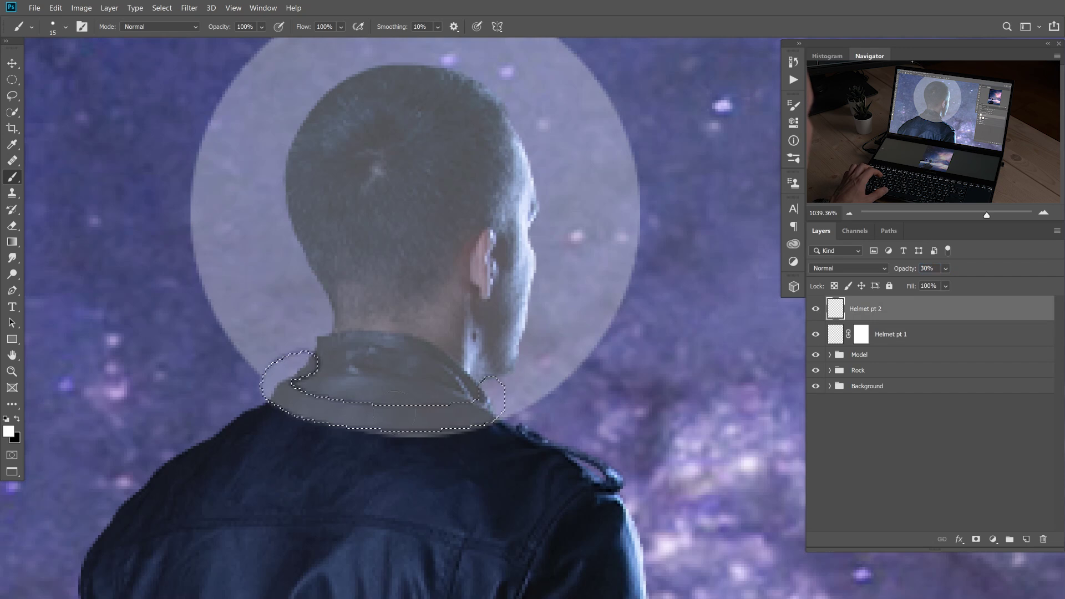
Compare the overlap with the Helmet pt 1 mask disabled and enabled, and deselect the ring.
shift+click(863, 336)
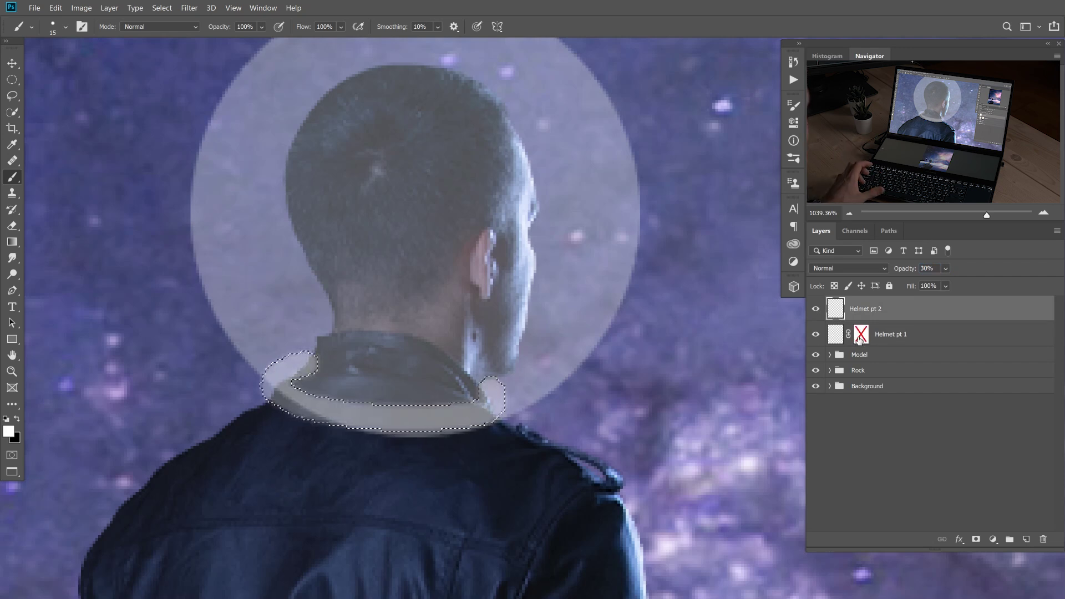
shift+click(863, 335)
key(ctrl+d)
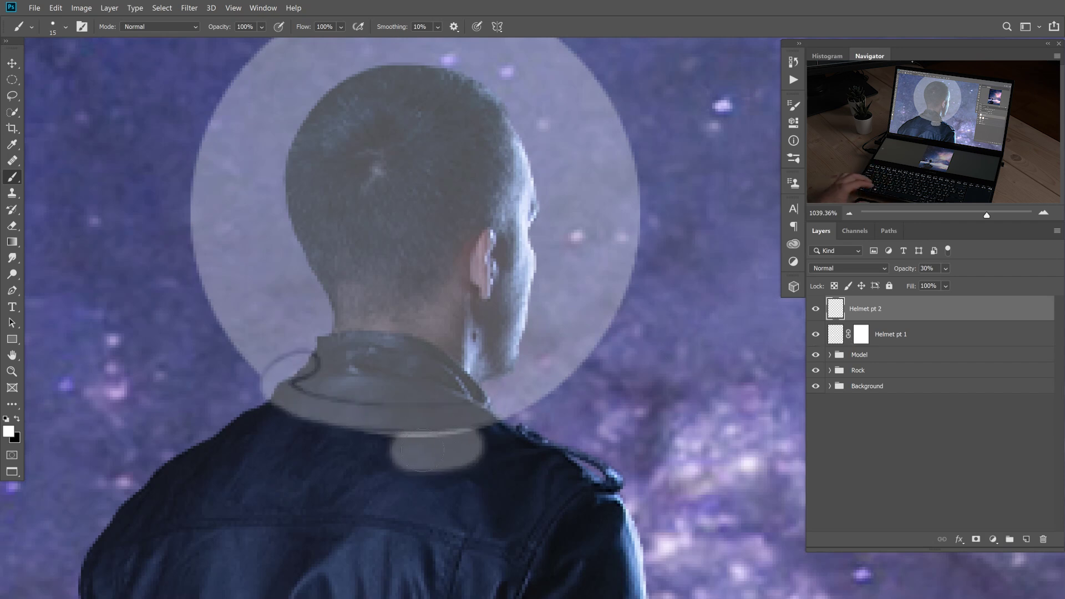
Fill the dark line along the ring's edges by painting white on the Helmet pt 1 mask with a 4 px brush.
click(860, 335)
key(x)
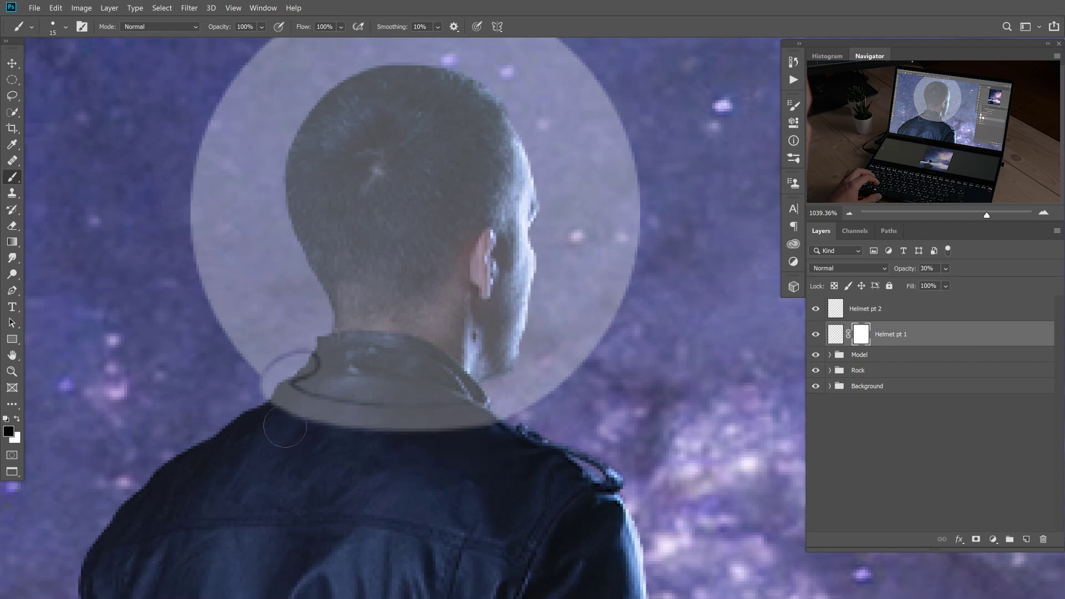
scroll(291, 369, up, 3)
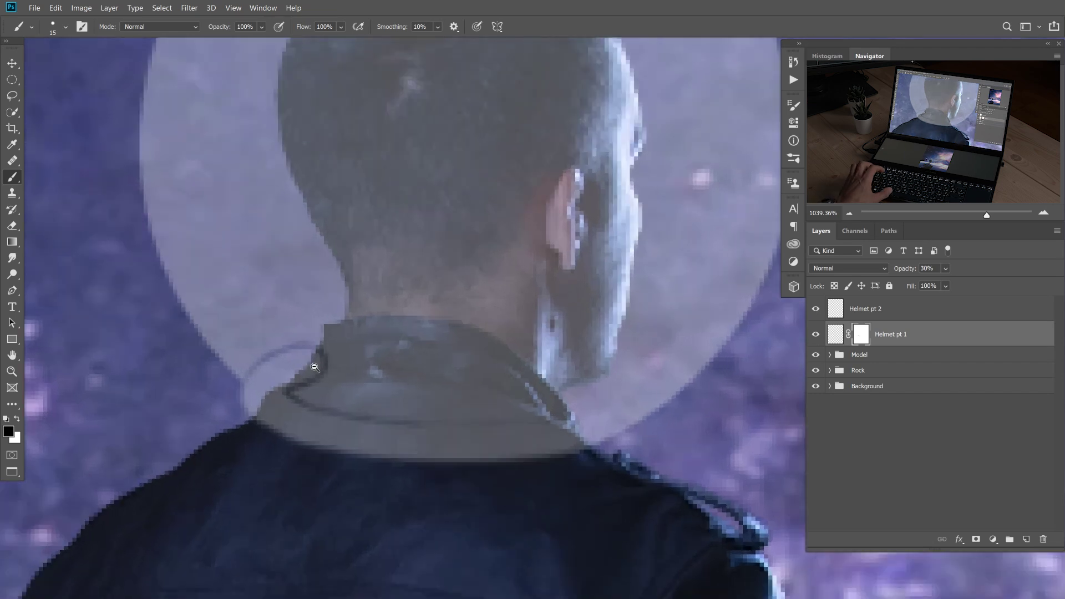
key(bracketleft)
key(bracketleft)
key(bracketleft)
key(bracketleft)
key(bracketleft)
key(x)
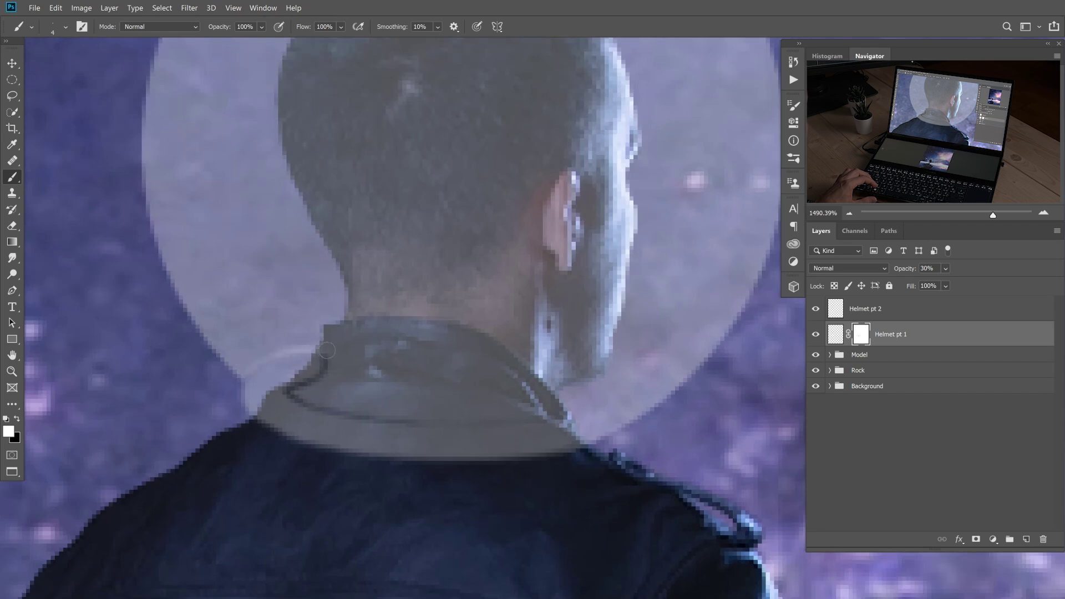
drag(325, 374, 307, 385)
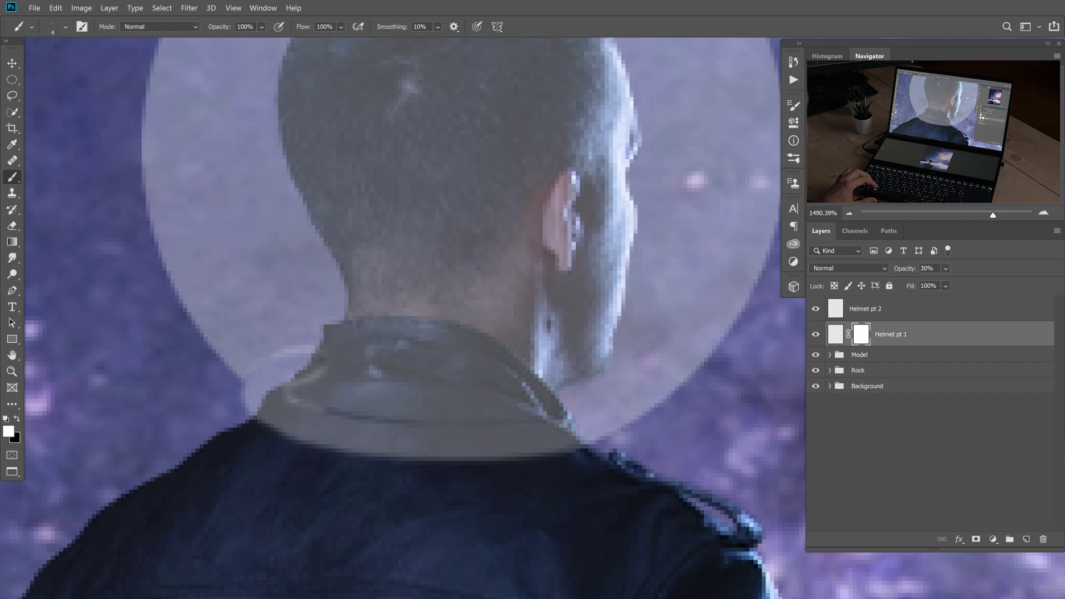
mouse_move(348, 414)
mouse_down()
mouse_move(543, 425)
mouse_move(571, 404)
mouse_up()
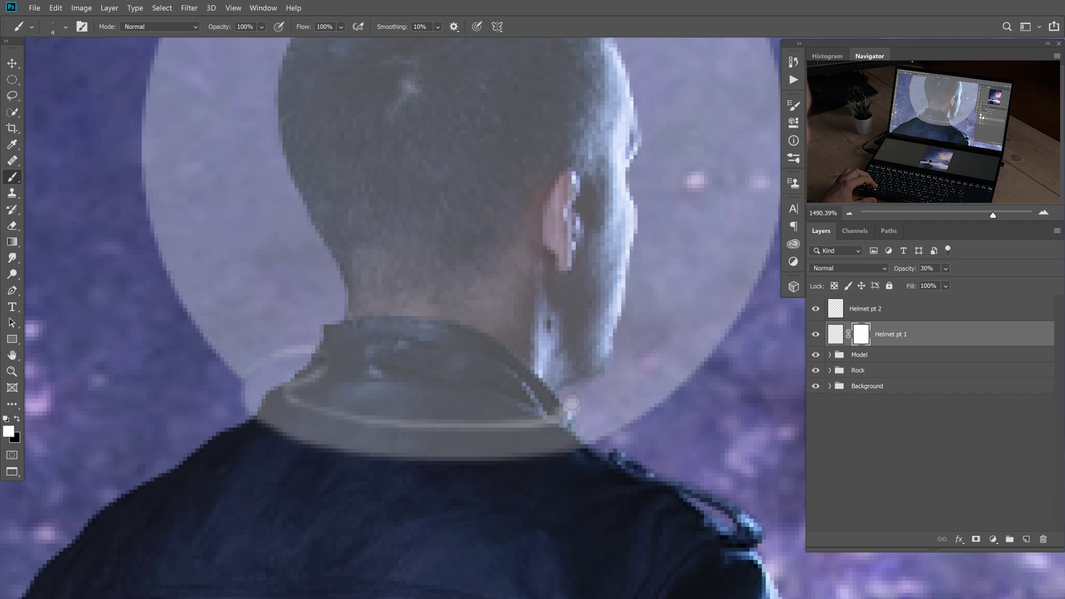
drag(325, 354, 294, 383)
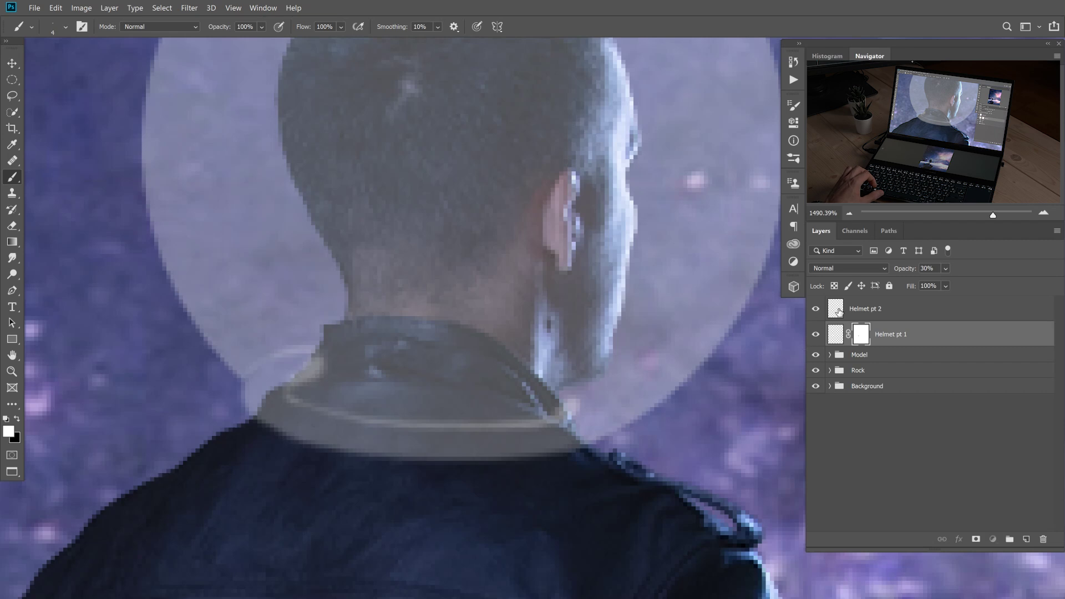
Add a layer mask to Helmet pt 2 and hide the Helmet pt 1 layer.
click(887, 309)
click(976, 540)
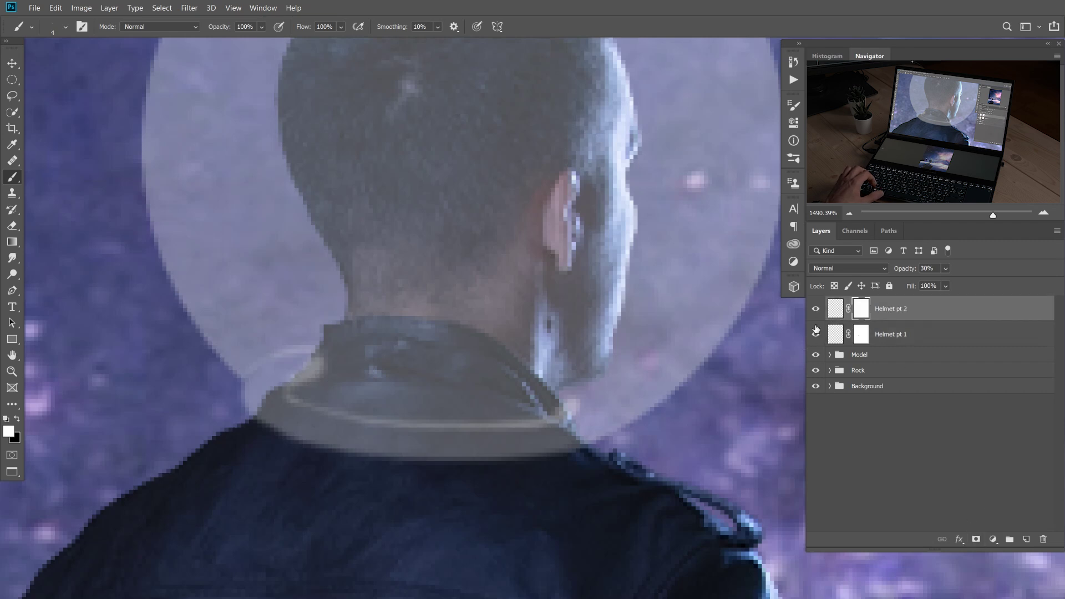
click(815, 334)
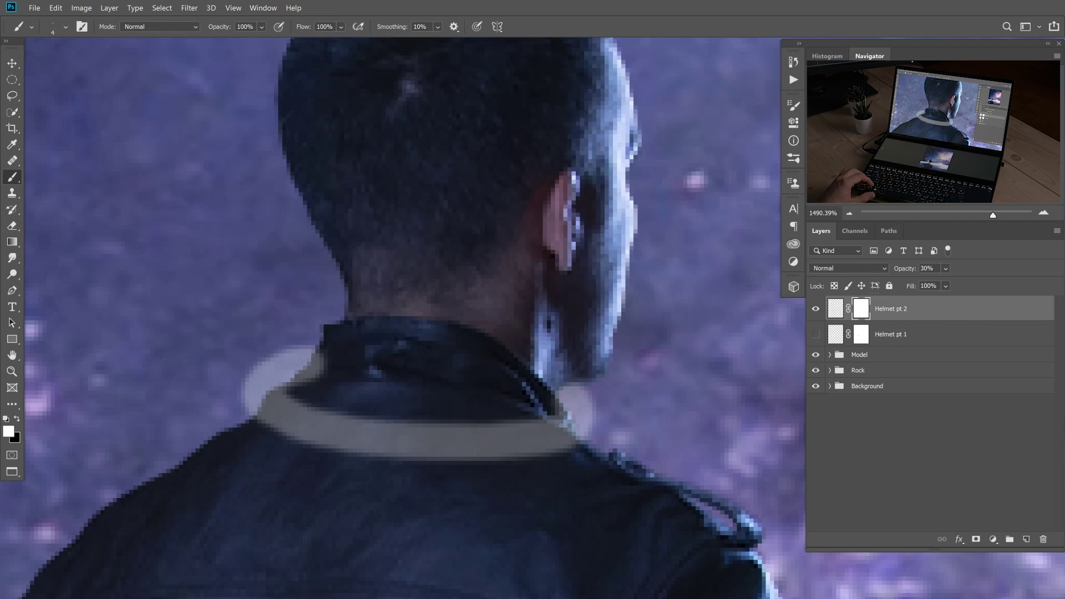
Paint black on the Helmet pt 2 mask to trim the ring beside both sides of the collar, comparing with the mask disabled.
key(x)
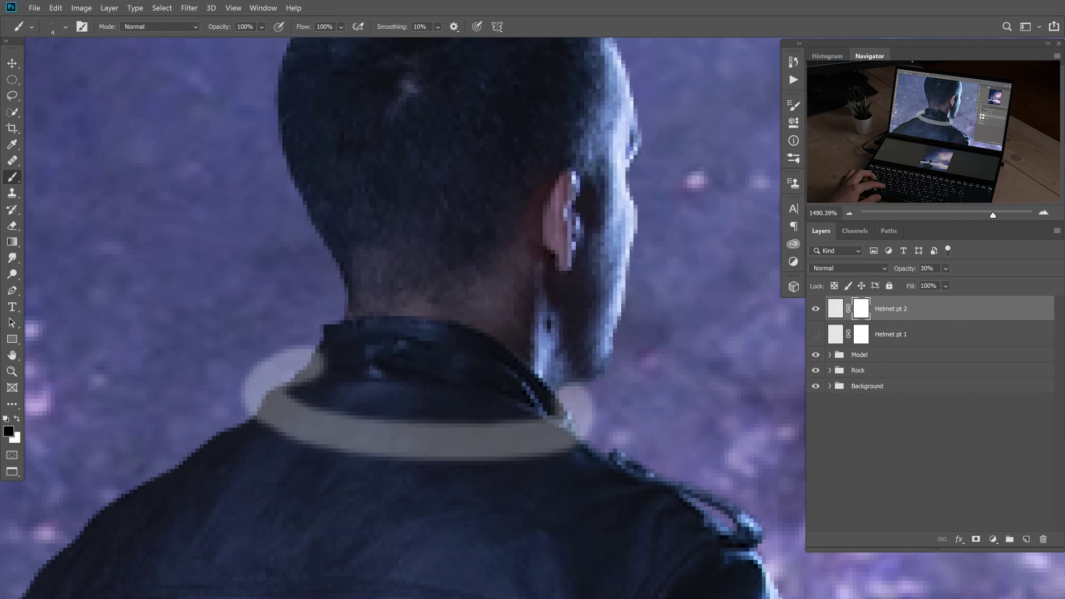
click(571, 381)
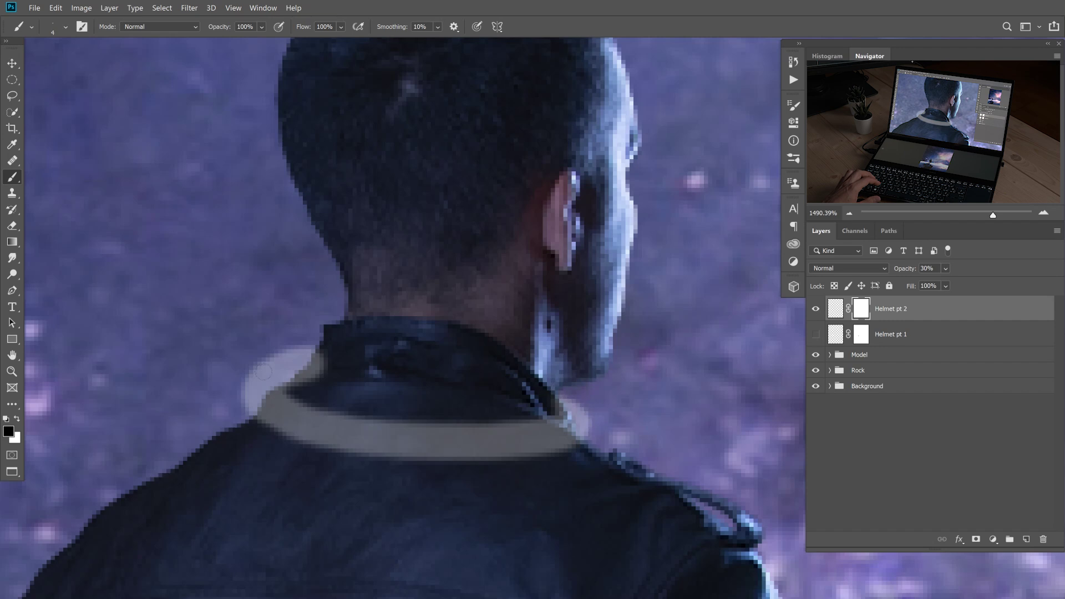
drag(321, 384, 320, 363)
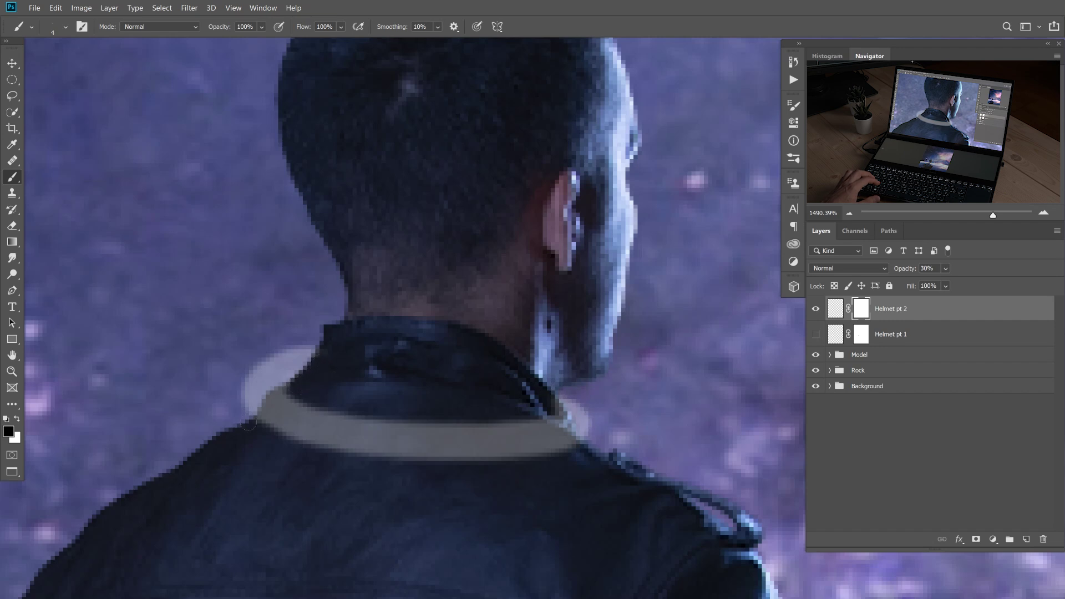
mouse_move(233, 406)
mouse_down()
mouse_move(258, 379)
mouse_move(311, 360)
mouse_move(266, 358)
mouse_up()
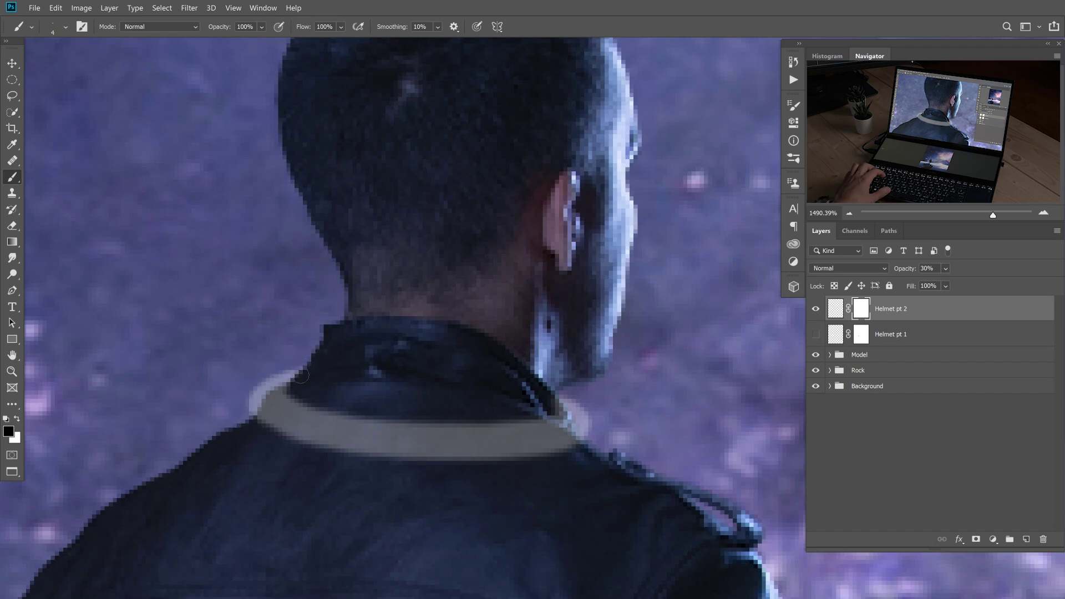
shift+click(863, 314)
shift+click(863, 314)
Show the Helmet pt 1 layer again, with the Helmet pt 2 layer's content targeted and the foreground colour set to white.
click(835, 309)
key(x)
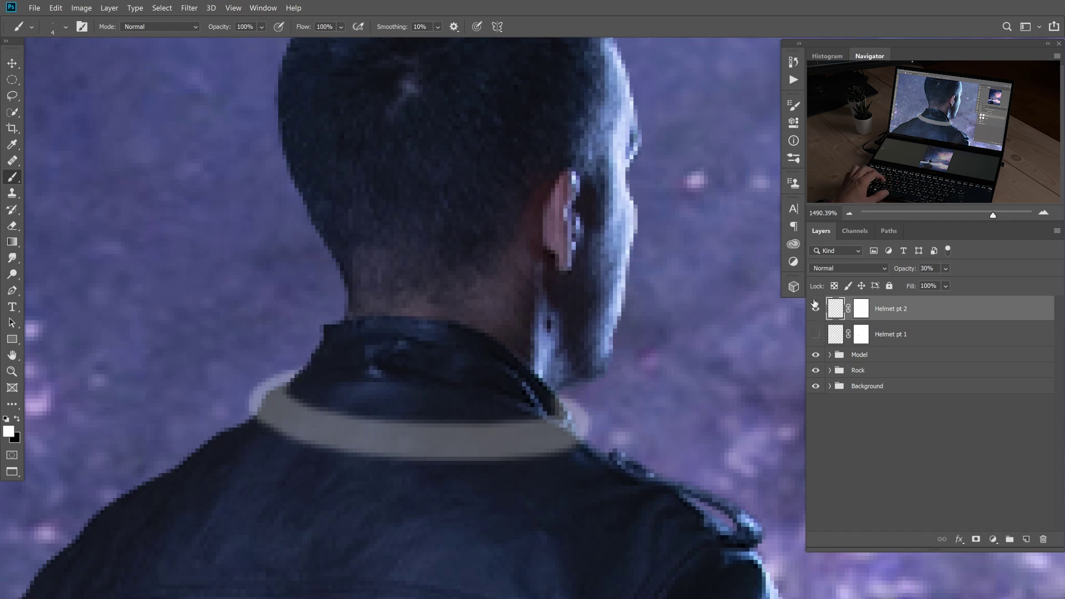
click(815, 334)
scroll(405, 396, down, 5)
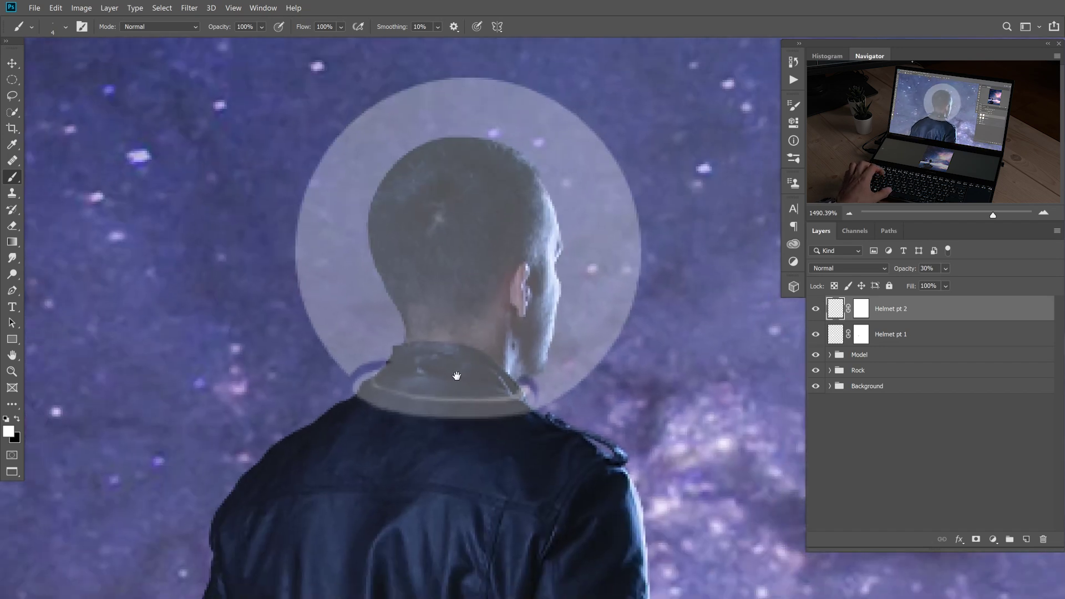
scroll(405, 396, up, 4)
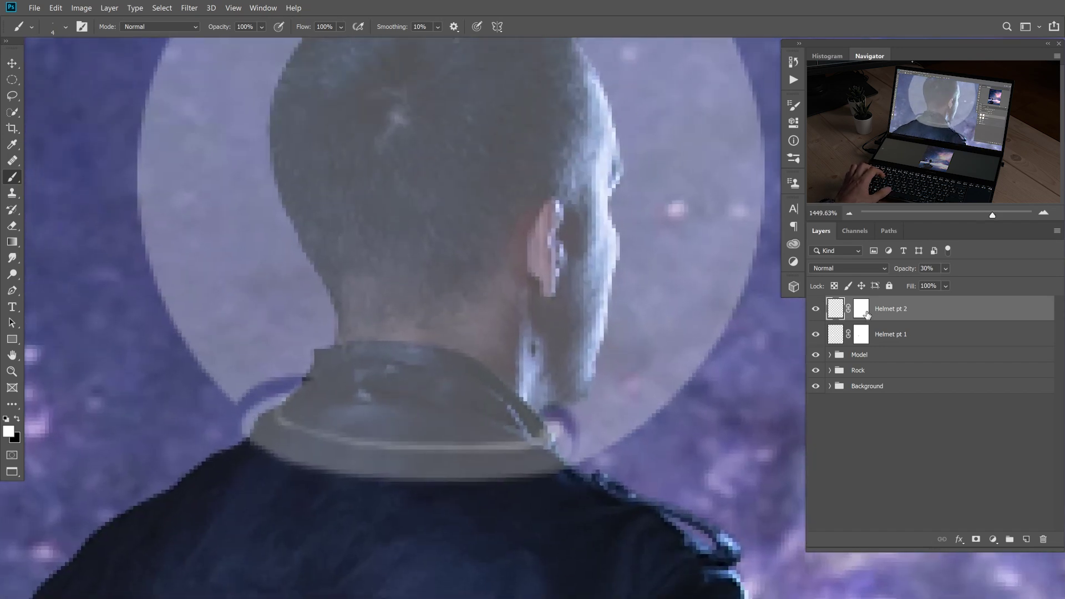
Paint white on the Helmet pt 1 mask to fill the dark gaps between the glass and the ring on both sides of the collar.
key(x)
click(860, 334)
scroll(298, 377, up, 2)
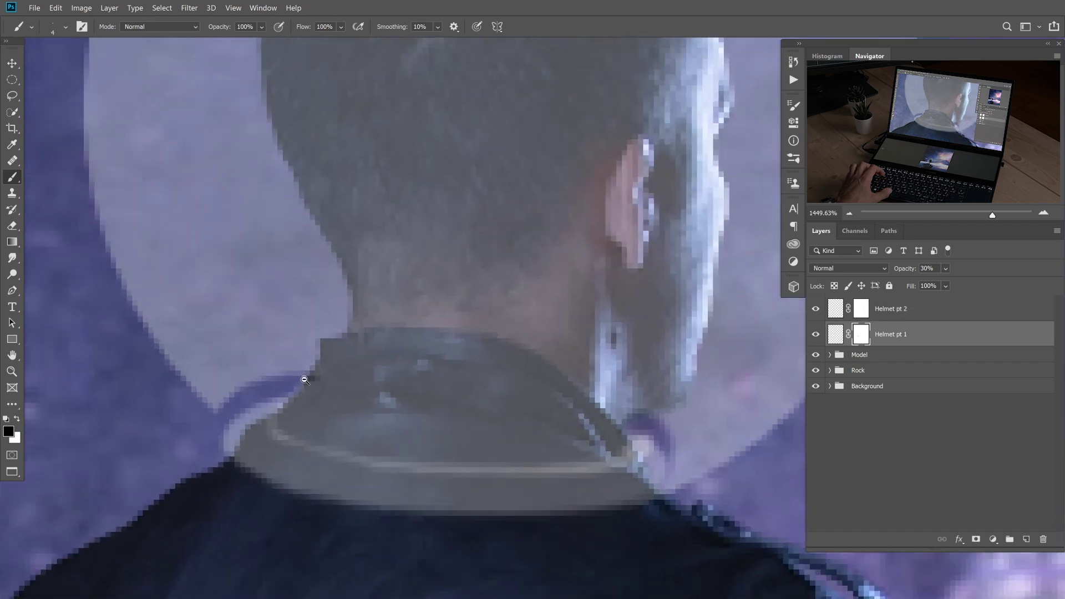
click(318, 374)
key(ctrl+z)
key(x)
mouse_move(308, 378)
mouse_down()
mouse_move(233, 402)
mouse_move(219, 422)
mouse_move(255, 407)
mouse_up()
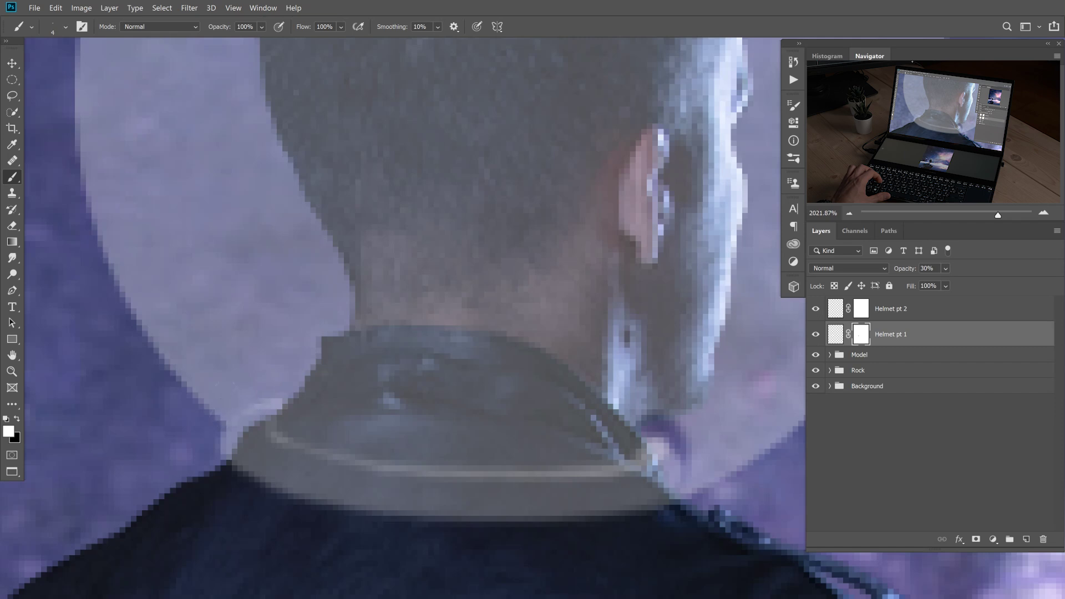
scroll(392, 381, right, 10)
mouse_move(310, 402)
mouse_down()
mouse_move(312, 419)
mouse_move(294, 381)
mouse_move(257, 375)
mouse_up()
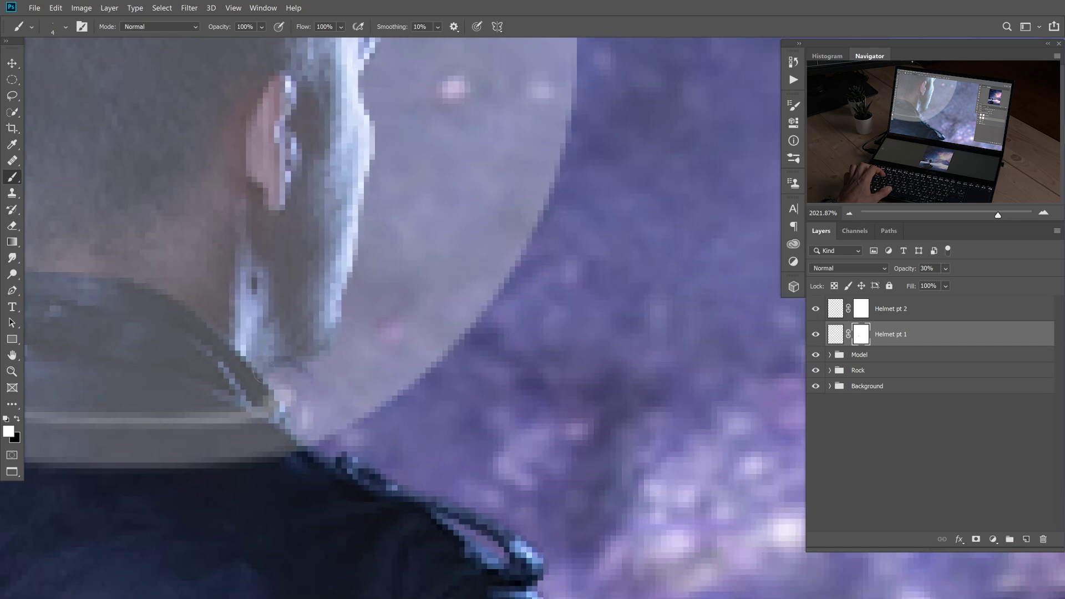
scroll(321, 370, down, 10)
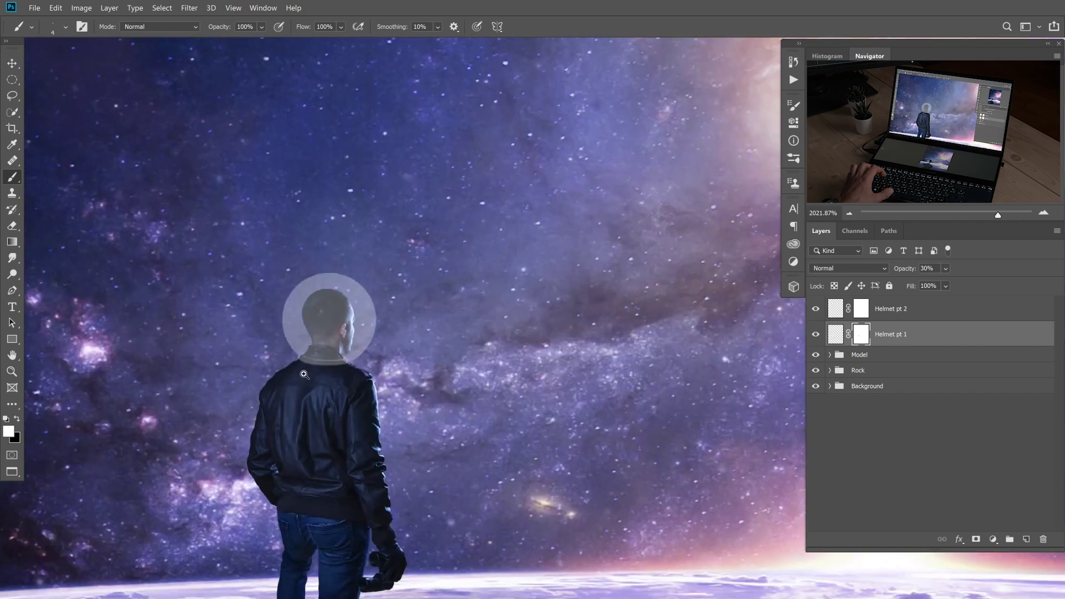
scroll(388, 360, up, 5)
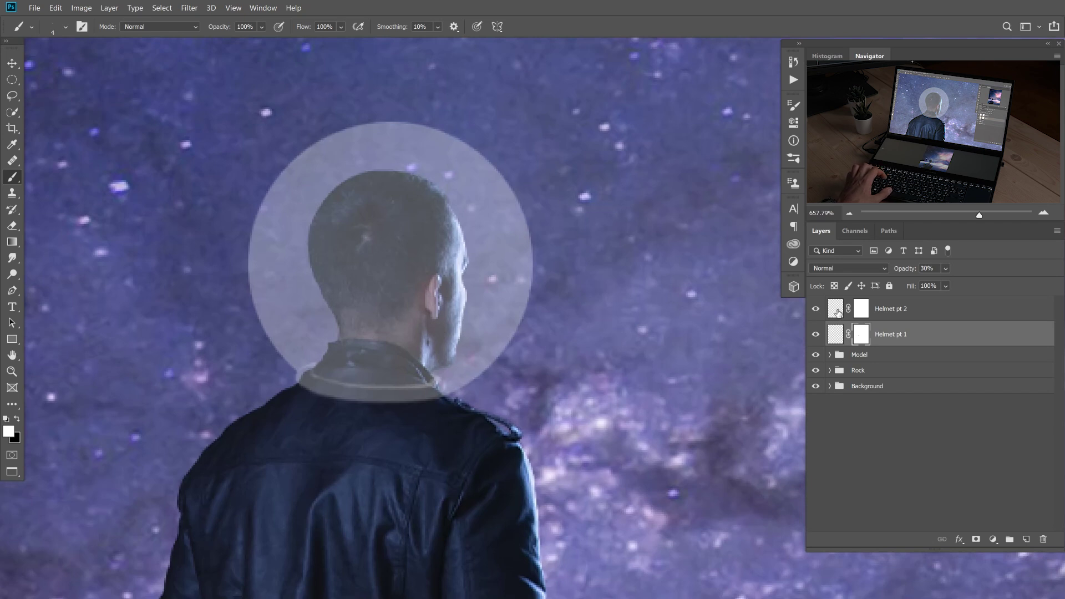
Add a new layer above Helmet pt 1 and apply the layer masks of Helmet pt 1 and Helmet pt 2.
click(835, 340)
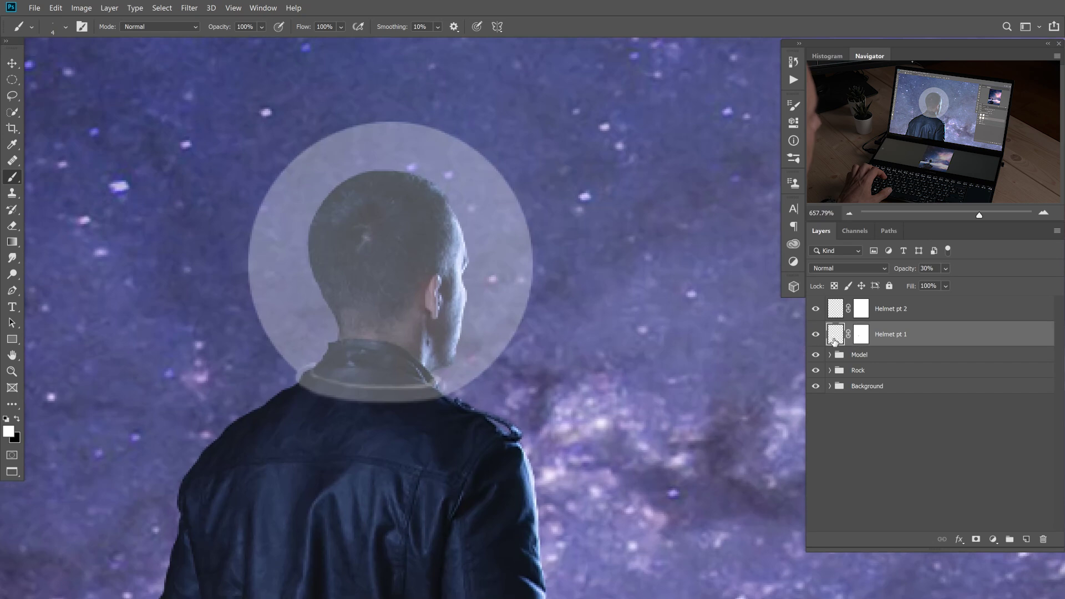
click(1025, 539)
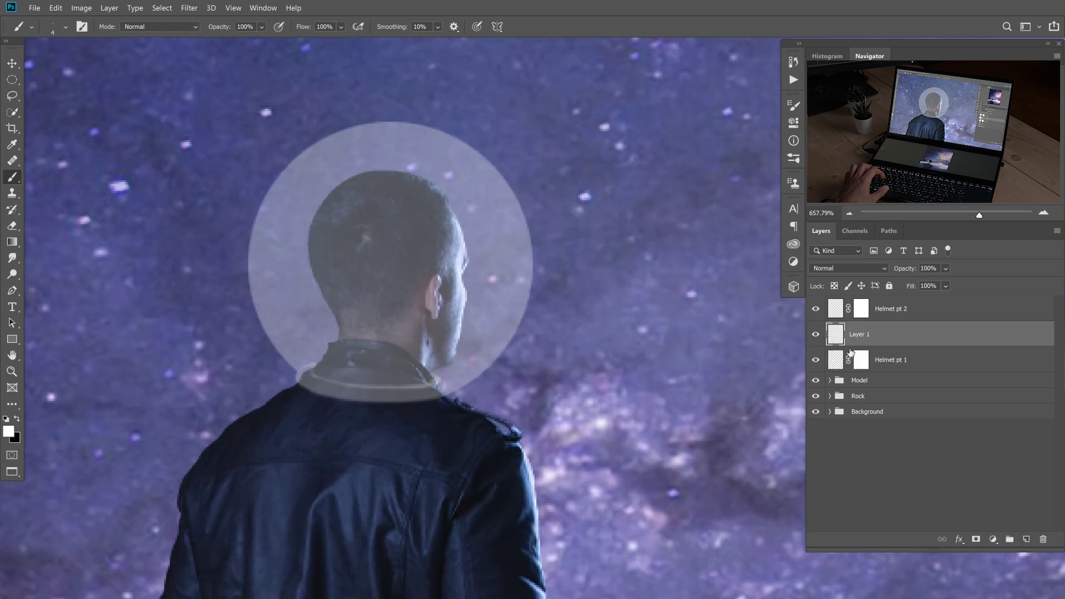
right_click(862, 361)
click(862, 363)
right_click(862, 363)
click(905, 383)
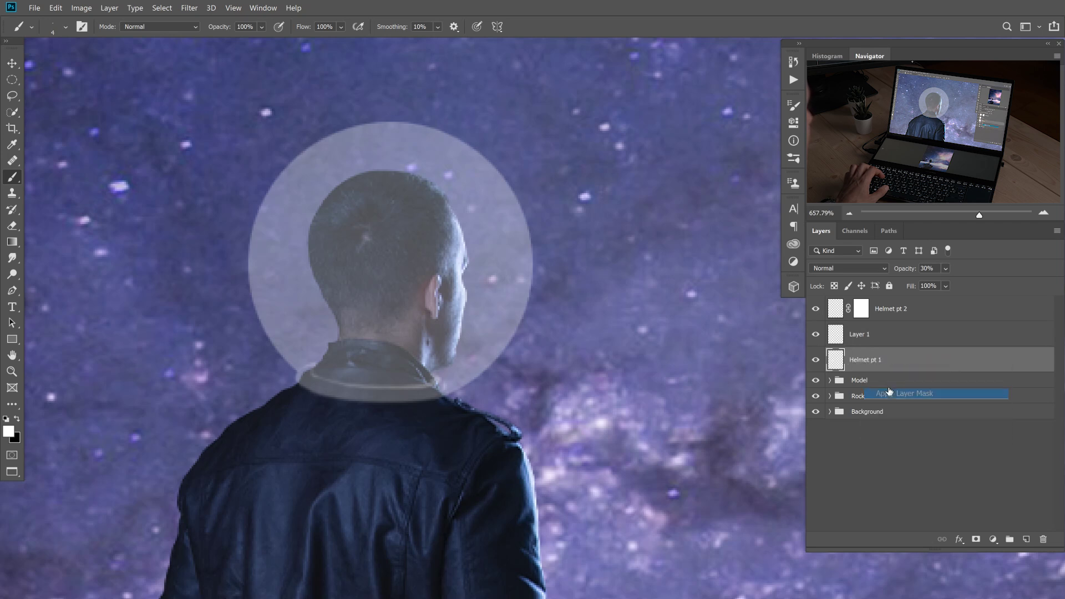
click(862, 309)
right_click(862, 309)
click(860, 343)
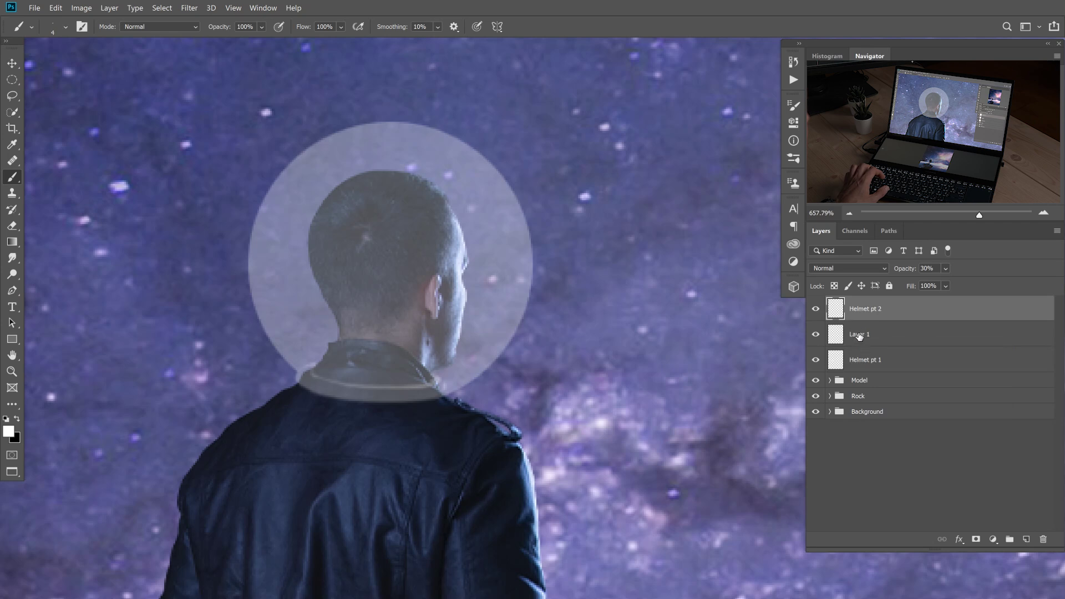
Rename the new layer between the two helmet layers as Highlights.
double_click(860, 334)
text(High)
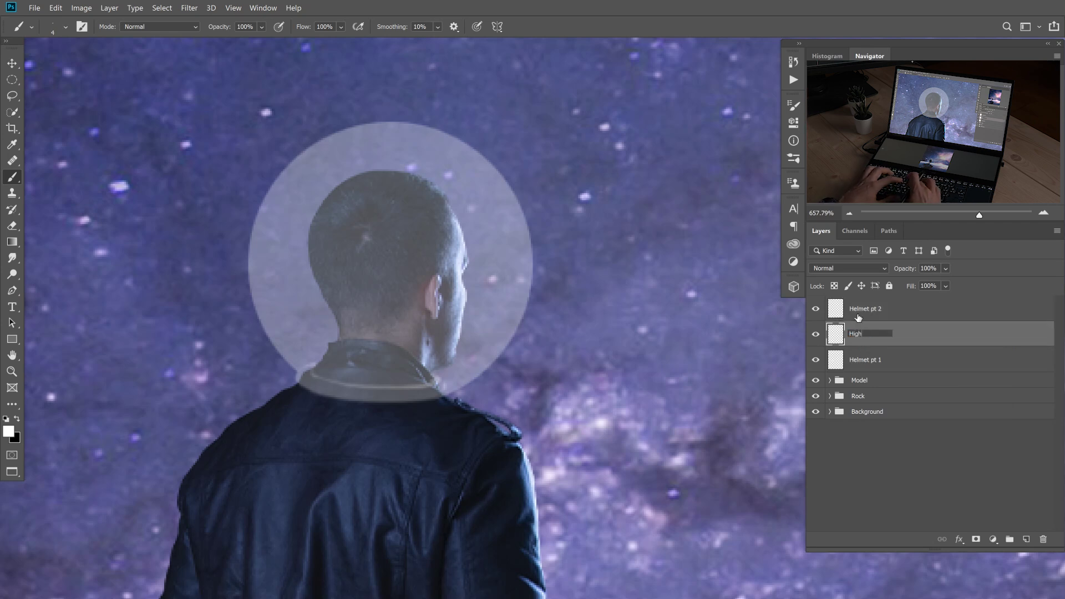
text(lights)
key(Return)
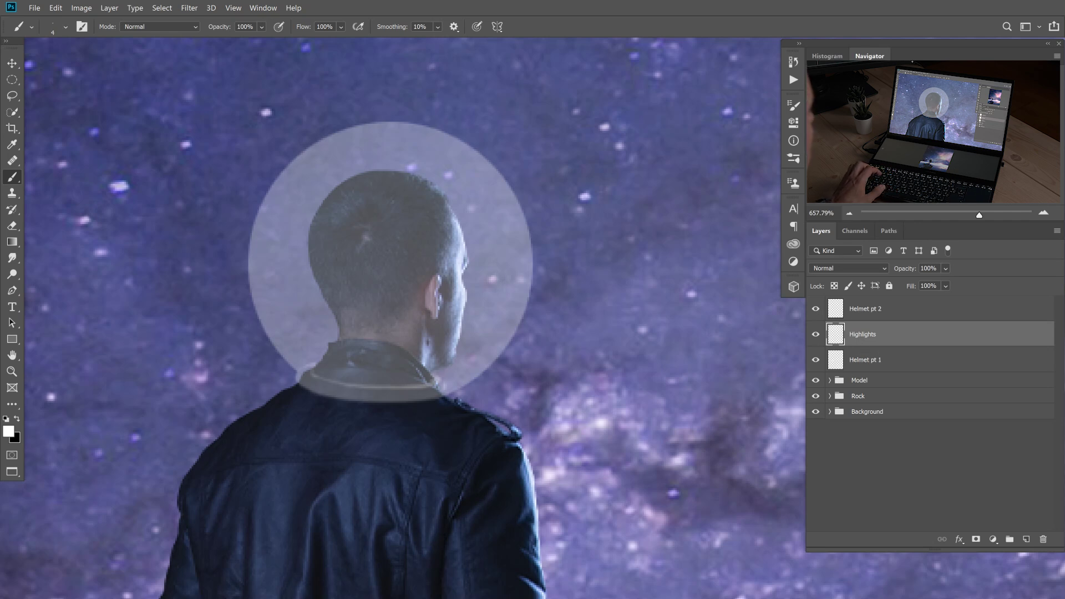
Mask the Highlights layer to the outline of Helmet pt 1 and target the layer's content for painting.
ctrl+click(836, 363)
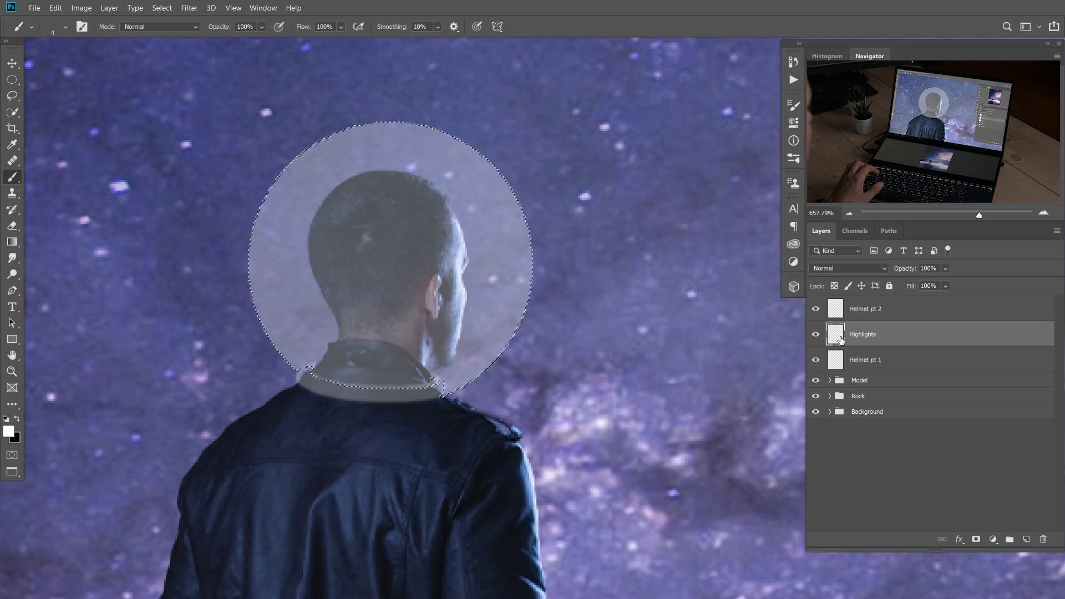
click(976, 539)
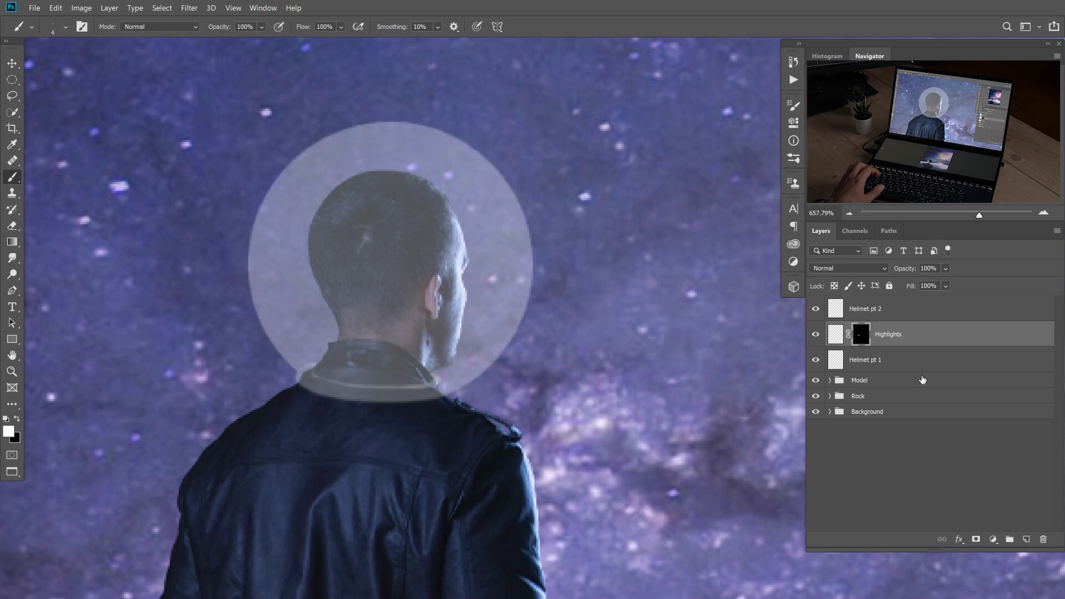
click(836, 334)
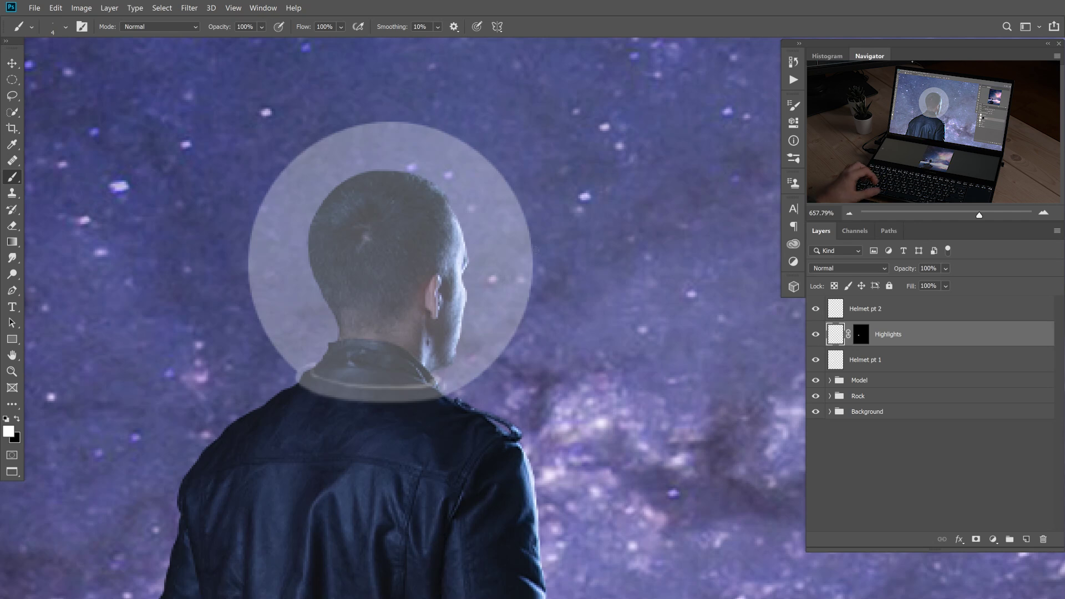
Paint soft white highlights along both side edges of the helmet with a 9 px brush at 20% opacity.
key(2)
key(bracketright)
key(bracketright)
key(bracketright)
key(bracketright)
key(bracketright)
mouse_move(520, 255)
mouse_down()
mouse_move(413, 131)
mouse_move(295, 178)
mouse_up()
key(ctrl+z)
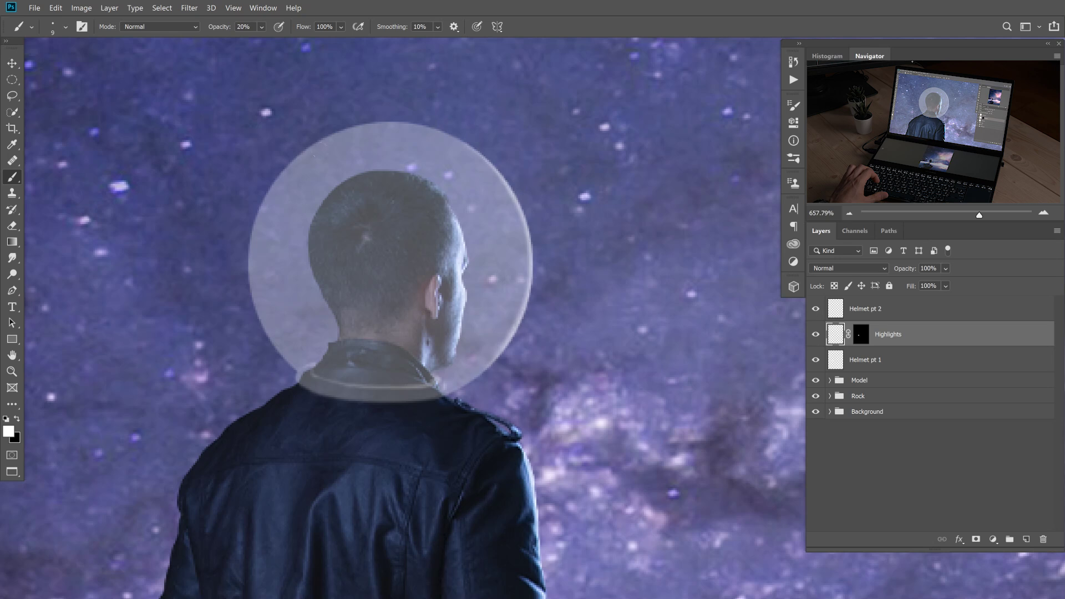
drag(237, 283, 270, 350)
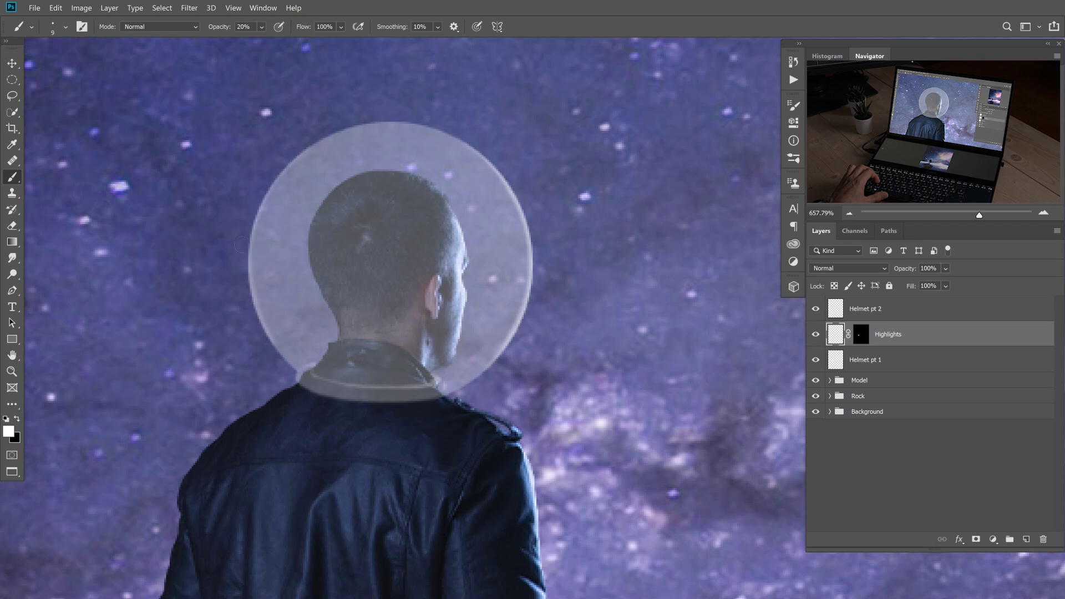
drag(246, 220, 258, 187)
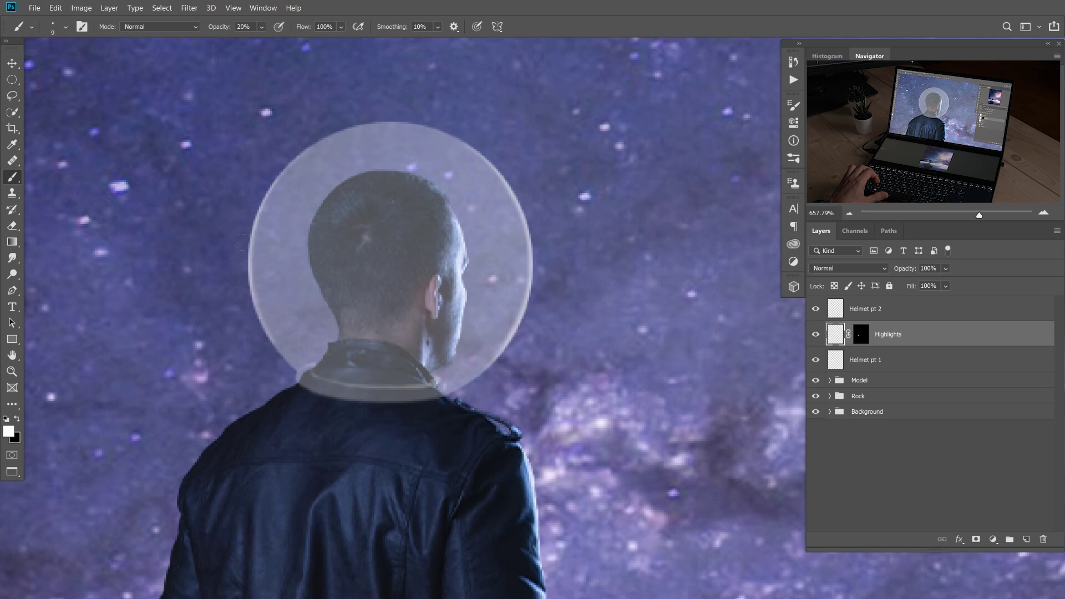
scroll(373, 240, down, 3)
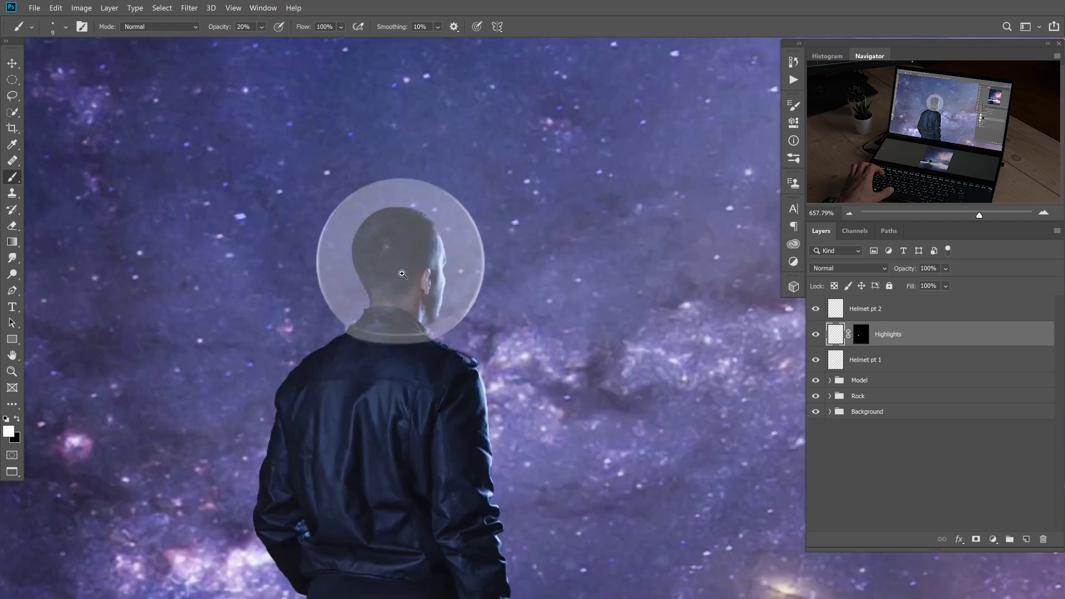
scroll(373, 240, up, 3)
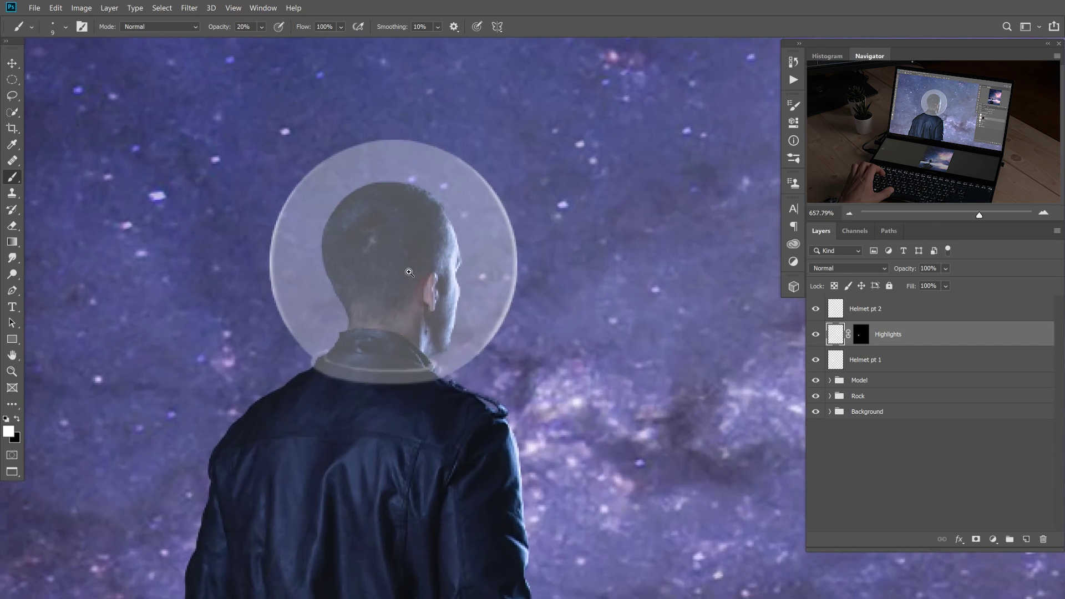
Add a new layer above Highlights and draw a curved Pen path inside the helmet, in front of the man's face.
click(1026, 539)
key(p)
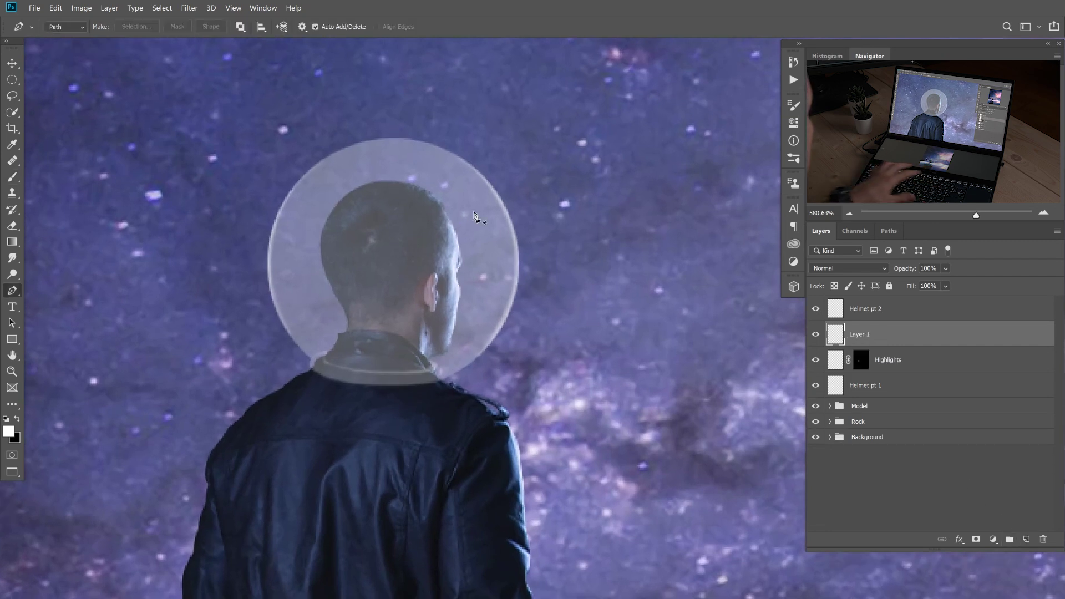
click(462, 201)
drag(466, 330, 420, 420)
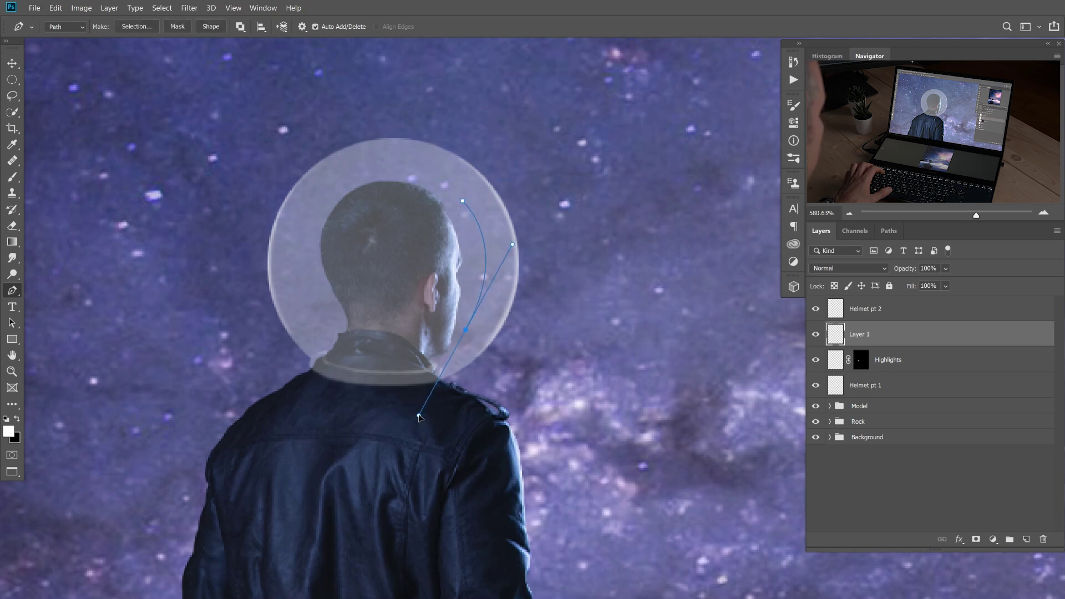
scroll(502, 284, up, 2)
scroll(506, 286, up, 2)
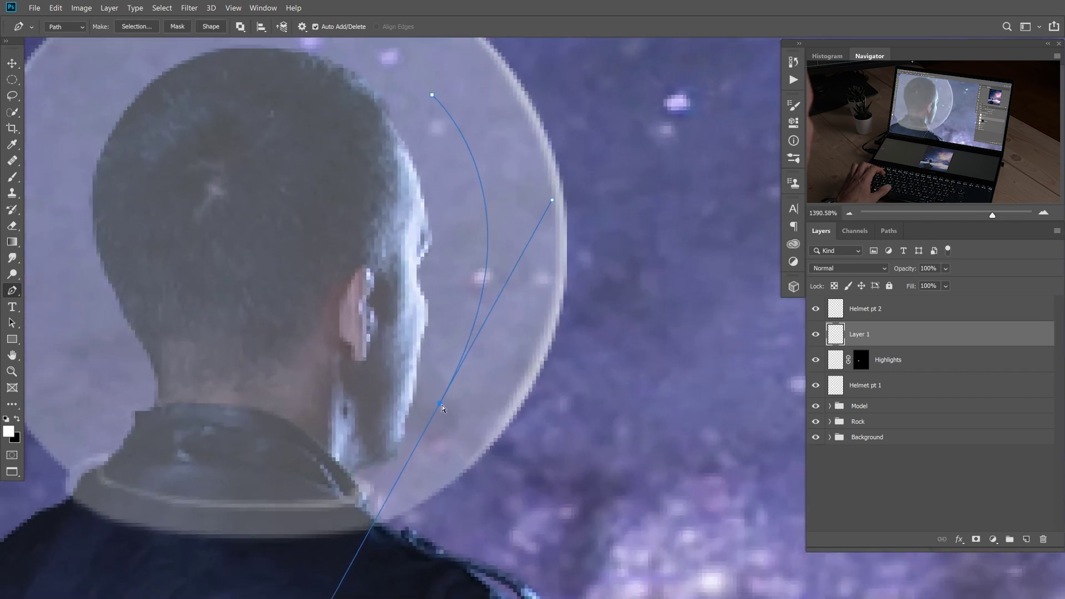
drag(438, 408, 435, 407)
mouse_move(551, 203)
mouse_down()
mouse_move(544, 235)
mouse_move(550, 216)
mouse_up()
Set the brush to 3 px and 100% opacity, and undo the test stroke made beside the helmet.
key(b)
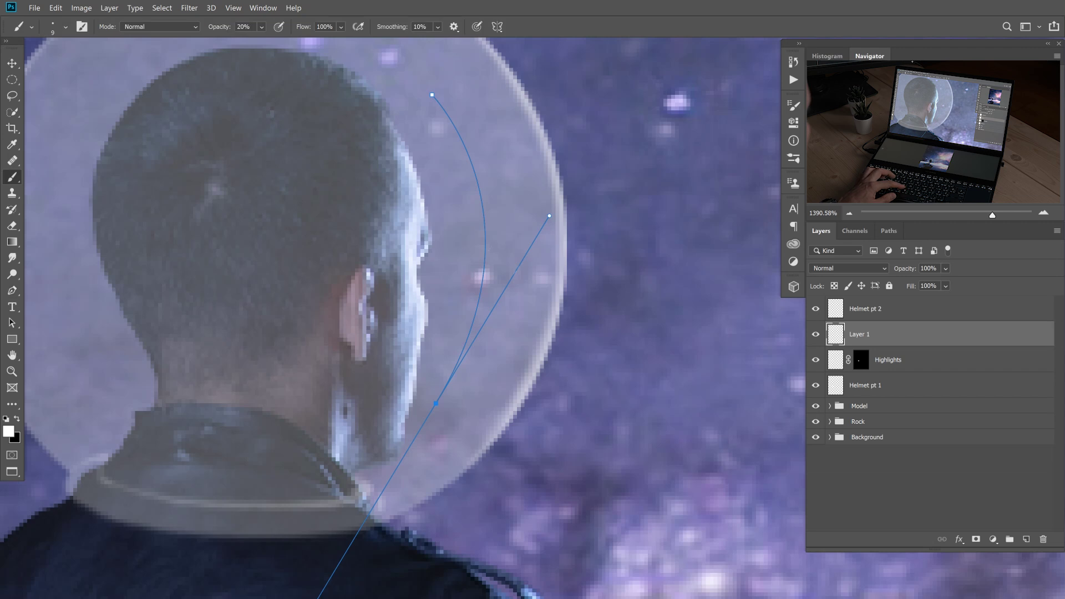
key(bracketleft)
key(bracketleft)
key(bracketleft)
key(bracketleft)
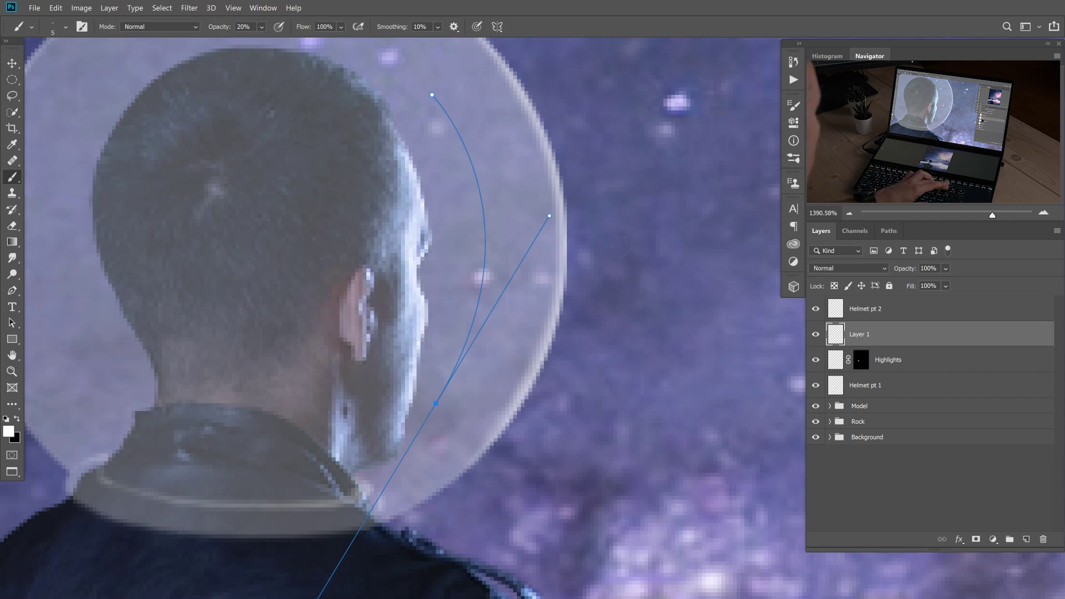
key(bracketleft)
key(0)
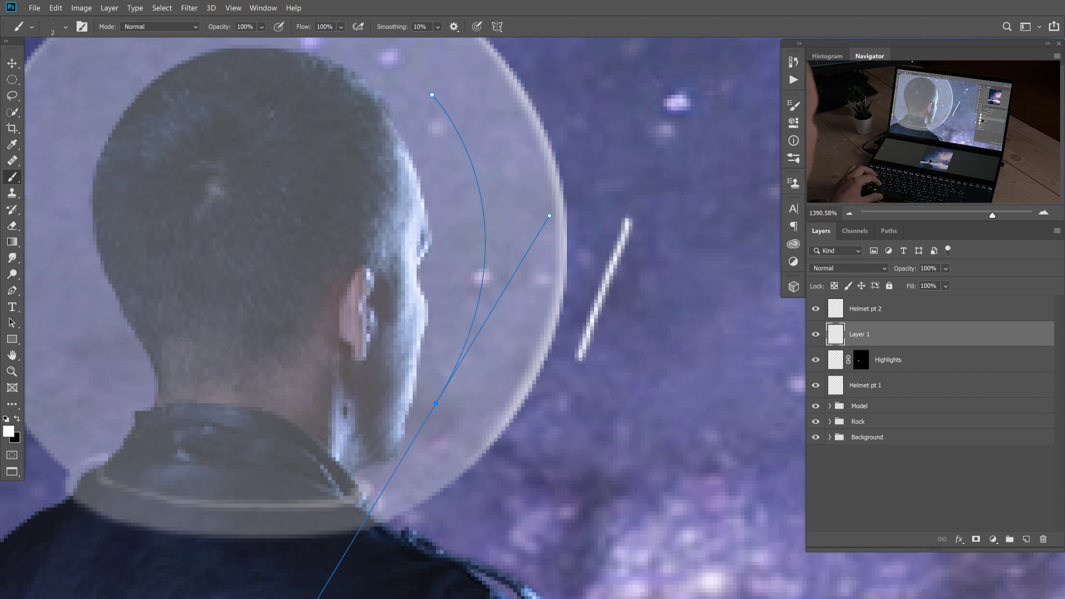
key(bracketright)
drag(621, 232, 580, 344)
key(ctrl+z)
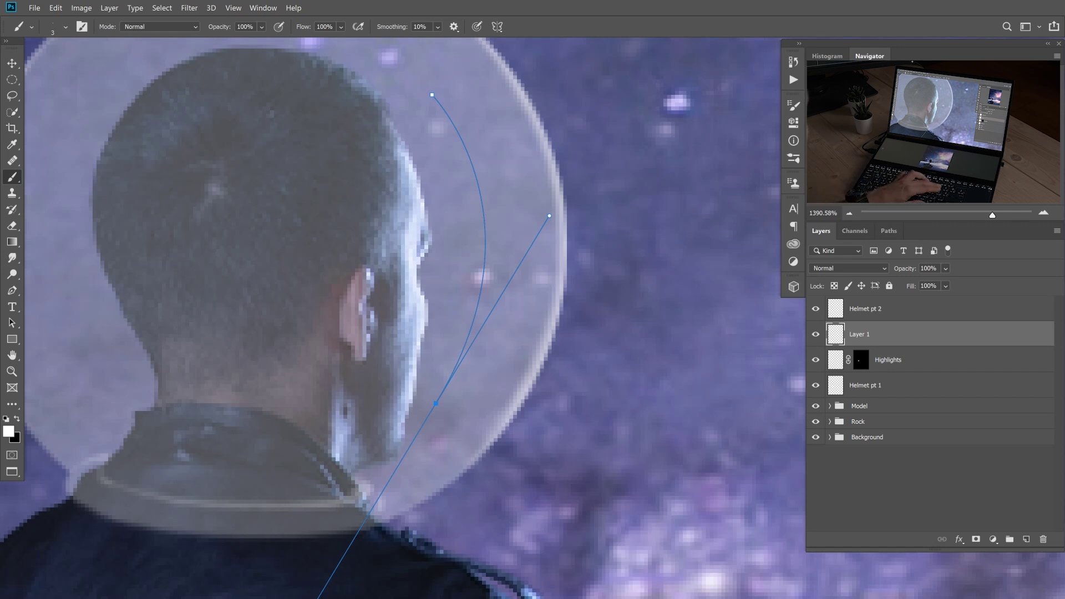
key(p)
right_click(460, 236)
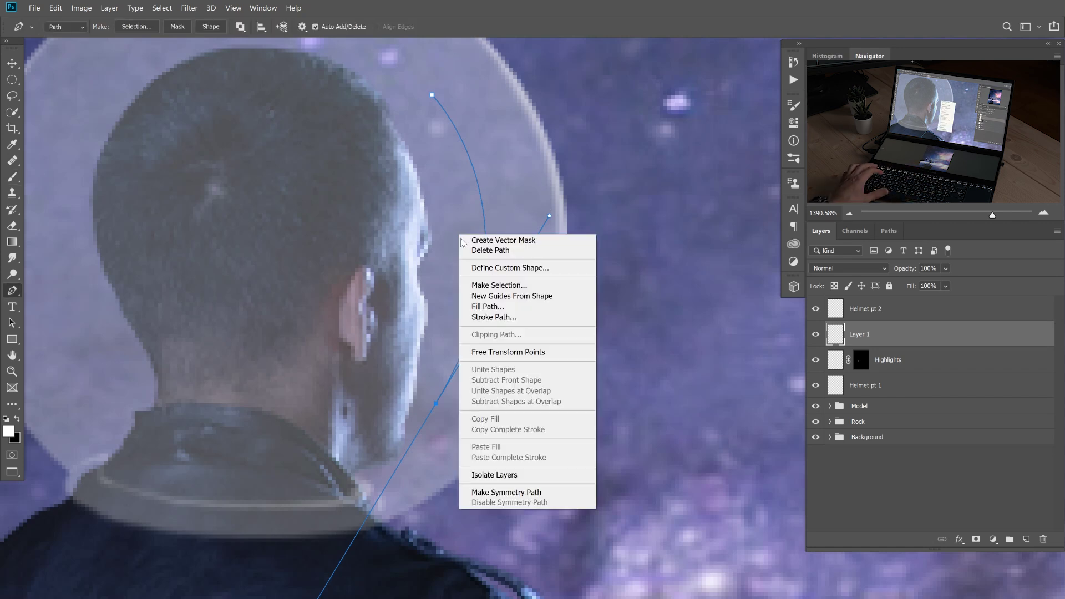
click(501, 318)
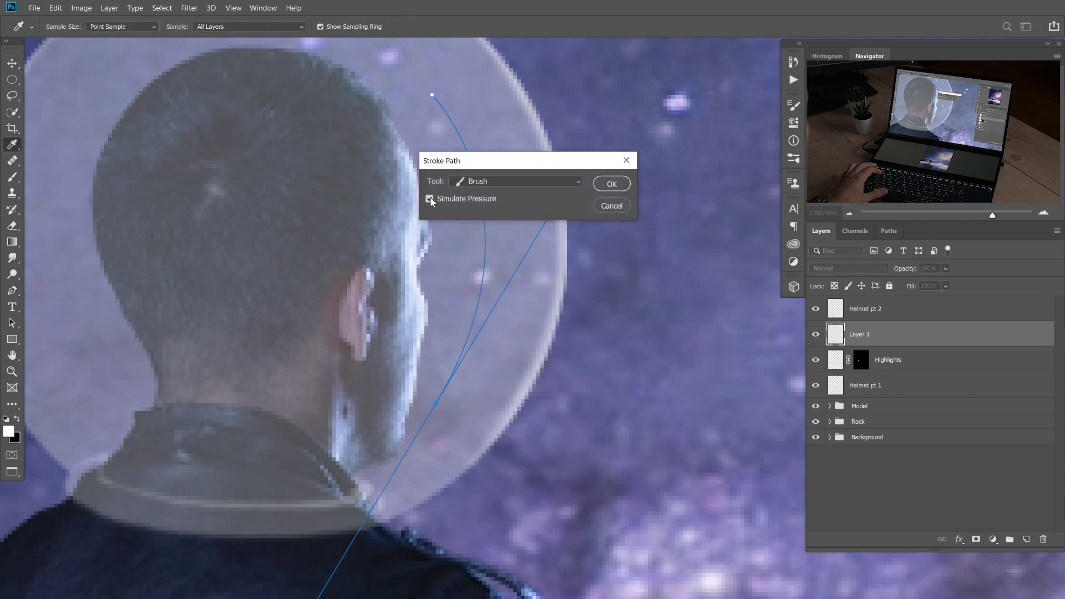
click(617, 206)
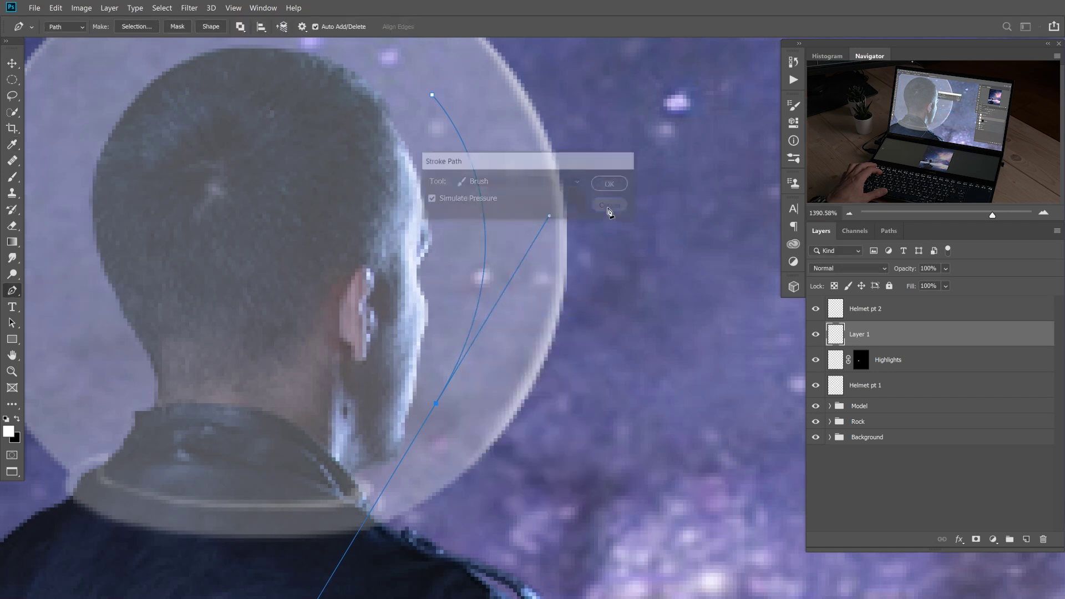
Enable Shape Dynamics for the brush with the size controlled by Pen Pressure.
click(794, 107)
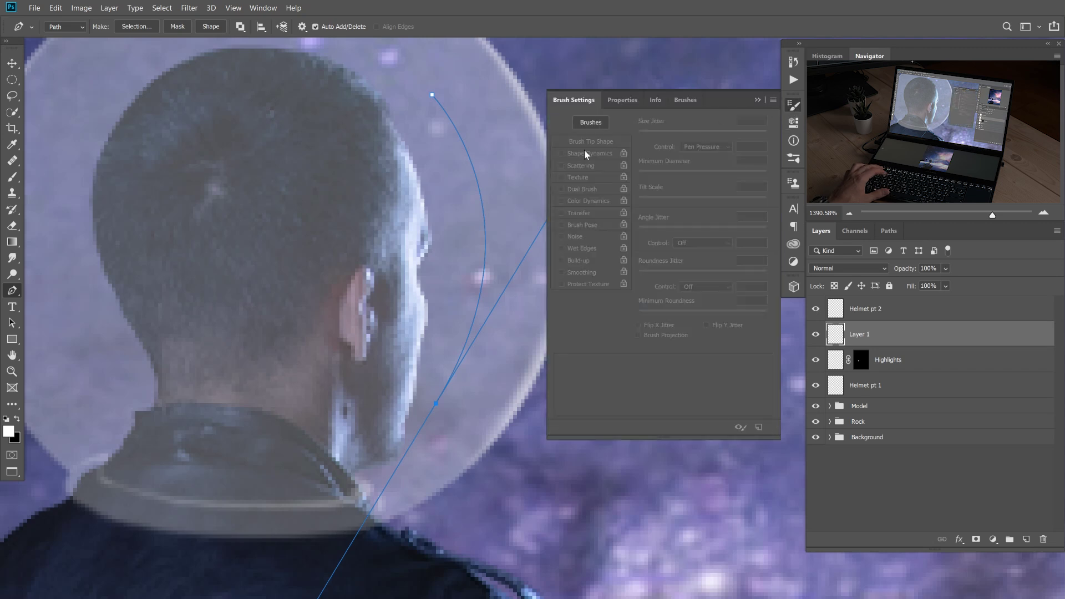
key(b)
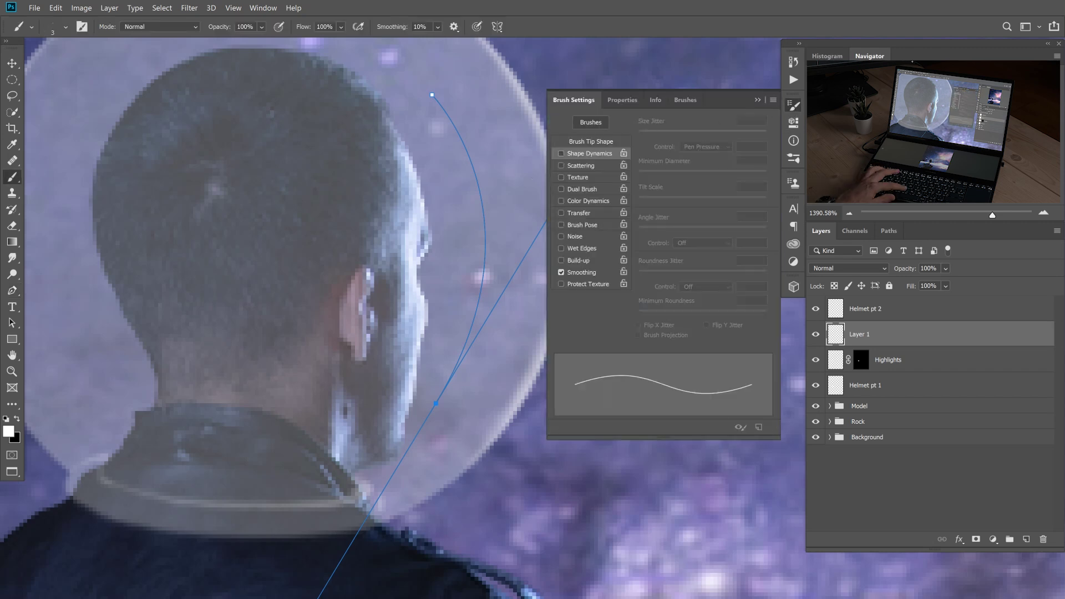
click(561, 153)
click(706, 146)
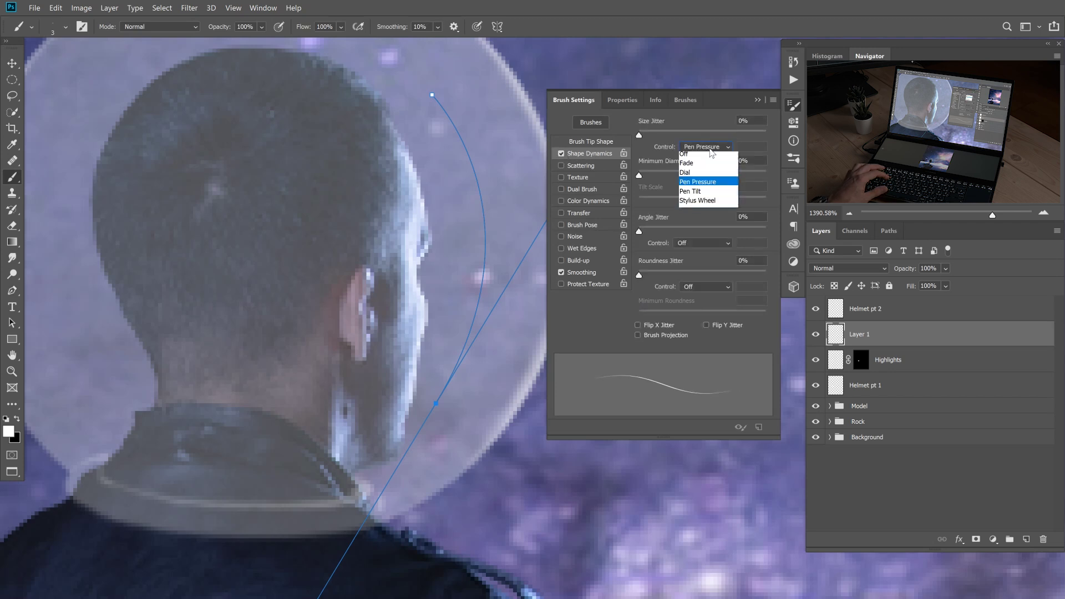
click(703, 187)
click(759, 103)
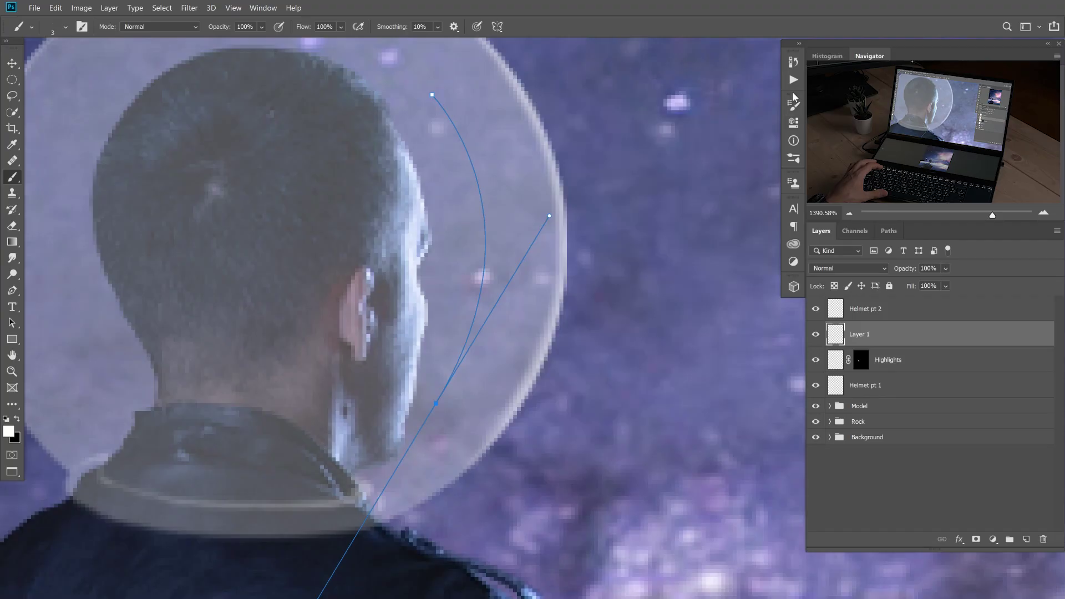
Stroke the curved path with the brush using Simulate Pressure, and dismiss the path.
key(p)
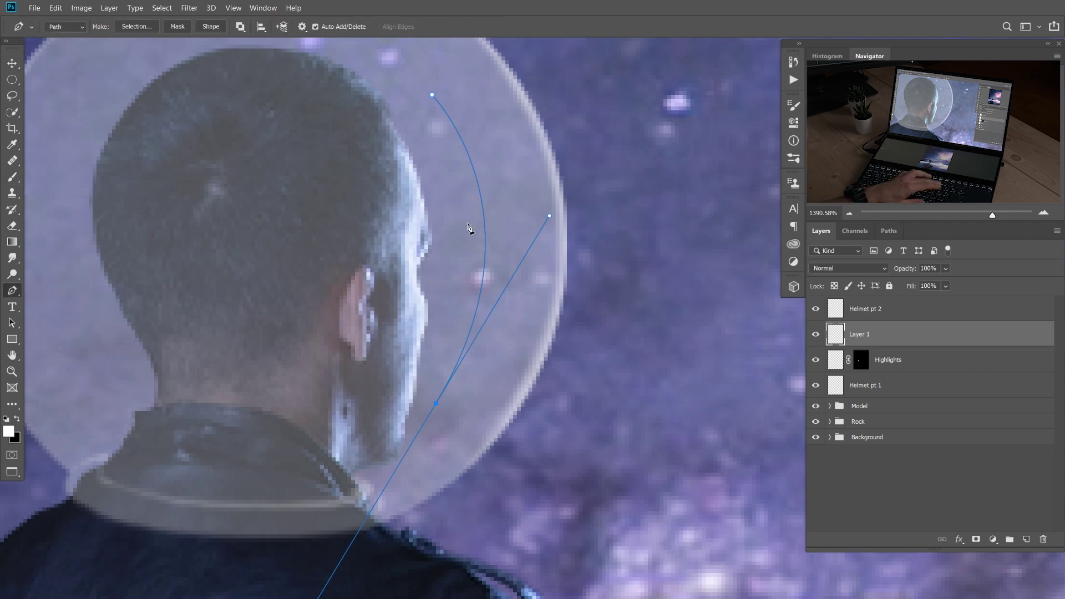
right_click(475, 221)
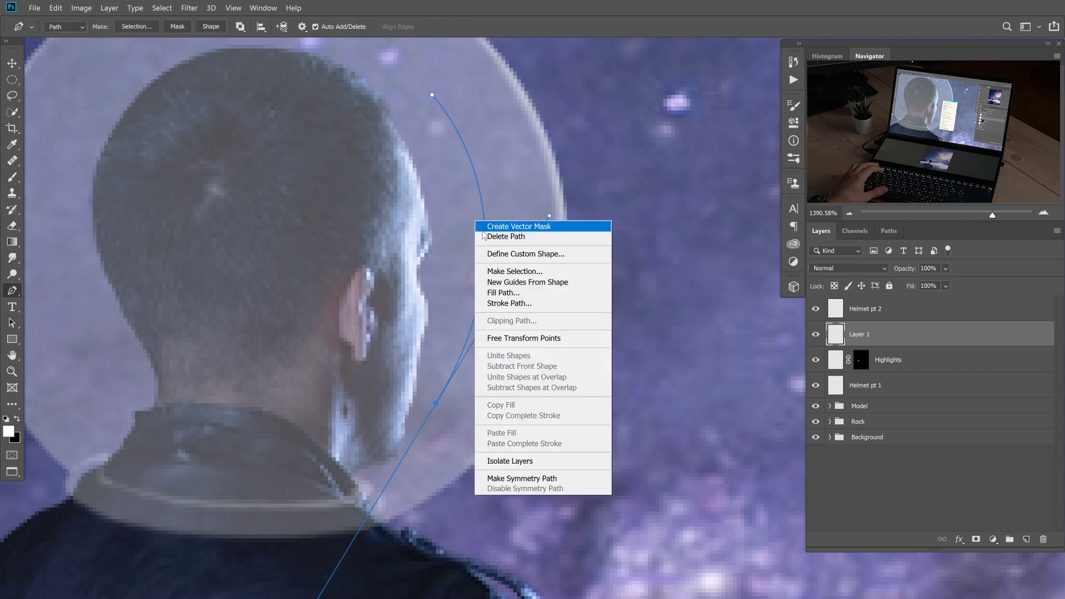
click(509, 303)
click(611, 184)
key(Escape)
Position the curved highlight between the man's face and the helmet edge and rotate it about -2.6° to follow the glass.
scroll(518, 290, down, 4)
key(v)
mouse_move(522, 272)
mouse_down()
mouse_move(520, 260)
mouse_move(548, 247)
mouse_up()
key(ctrl+t)
key(Return)
scroll(528, 271, up, 2)
scroll(529, 272, up, 1)
key(ctrl+t)
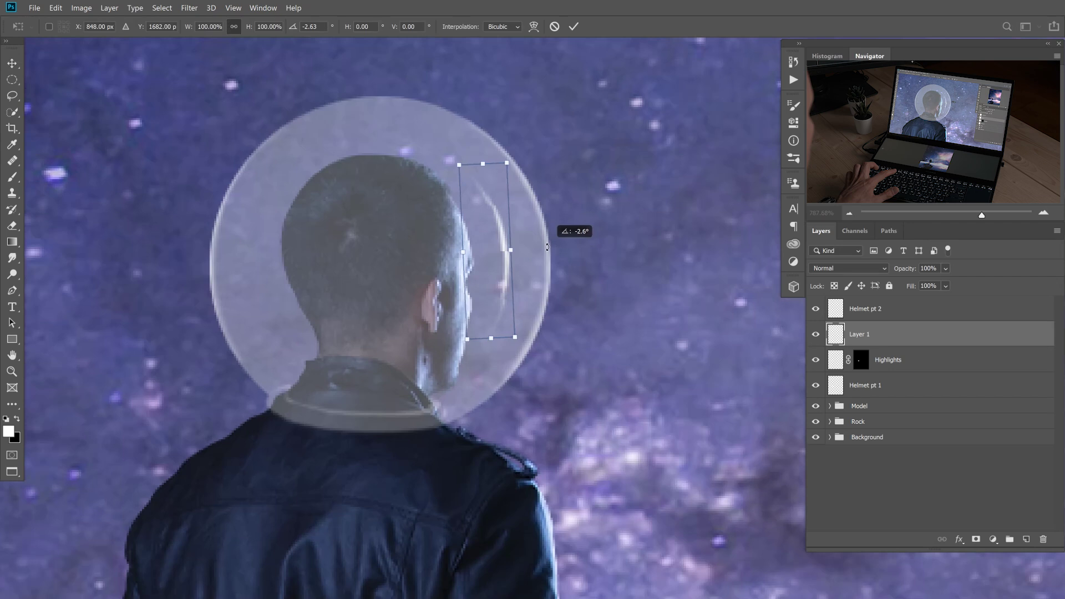
key(Return)
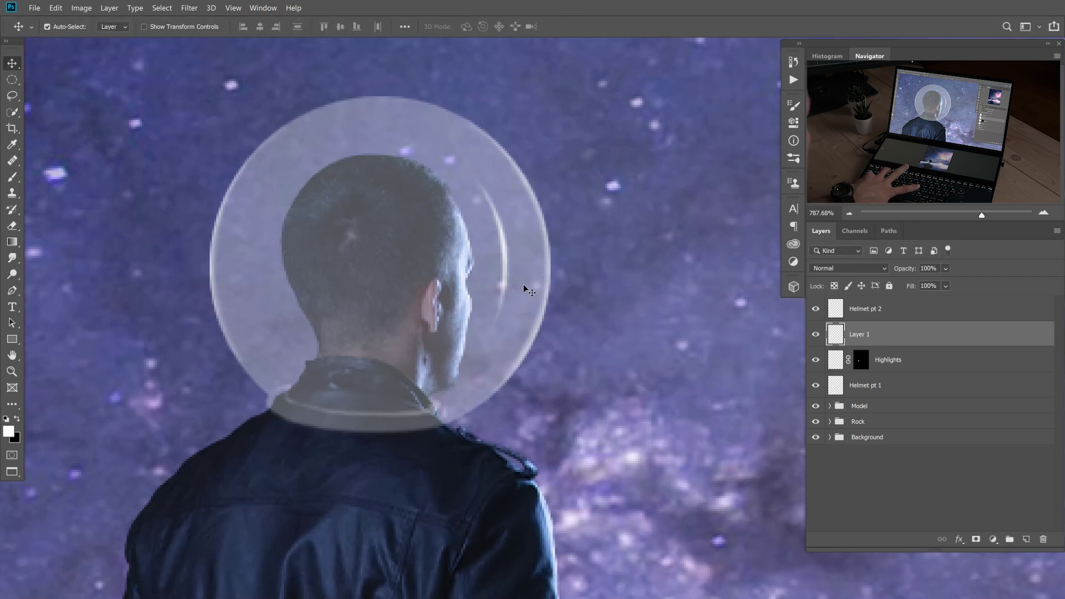
Duplicate the curved highlight, flip the copy horizontally and fit it inside the helmet edge behind the man's head.
key(ctrl+j)
key(ctrl+t)
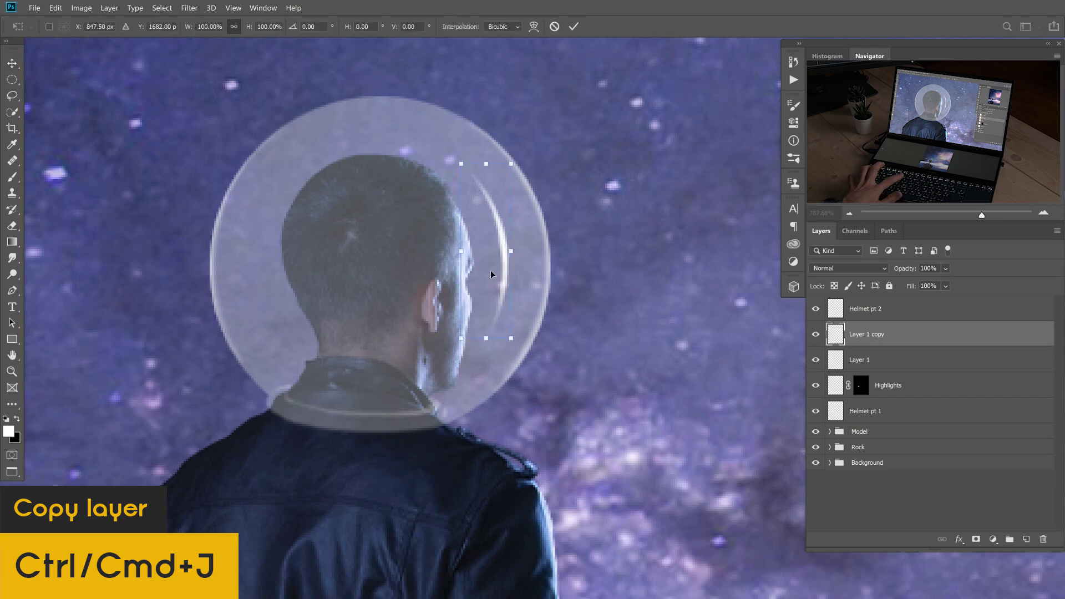
right_click(494, 262)
click(528, 413)
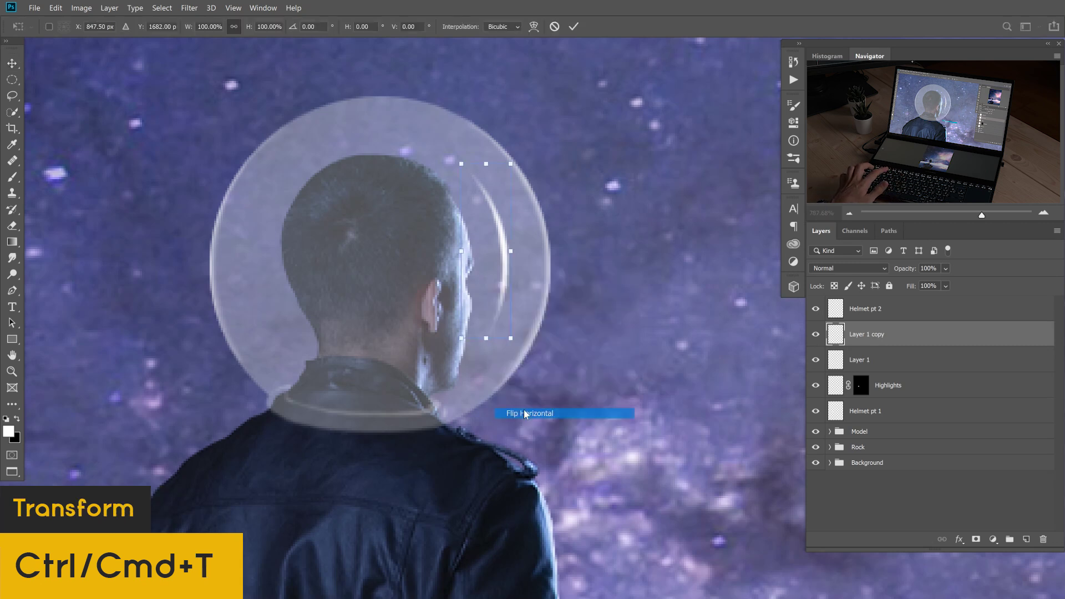
drag(480, 289, 249, 280)
drag(280, 243, 319, 244)
key(Return)
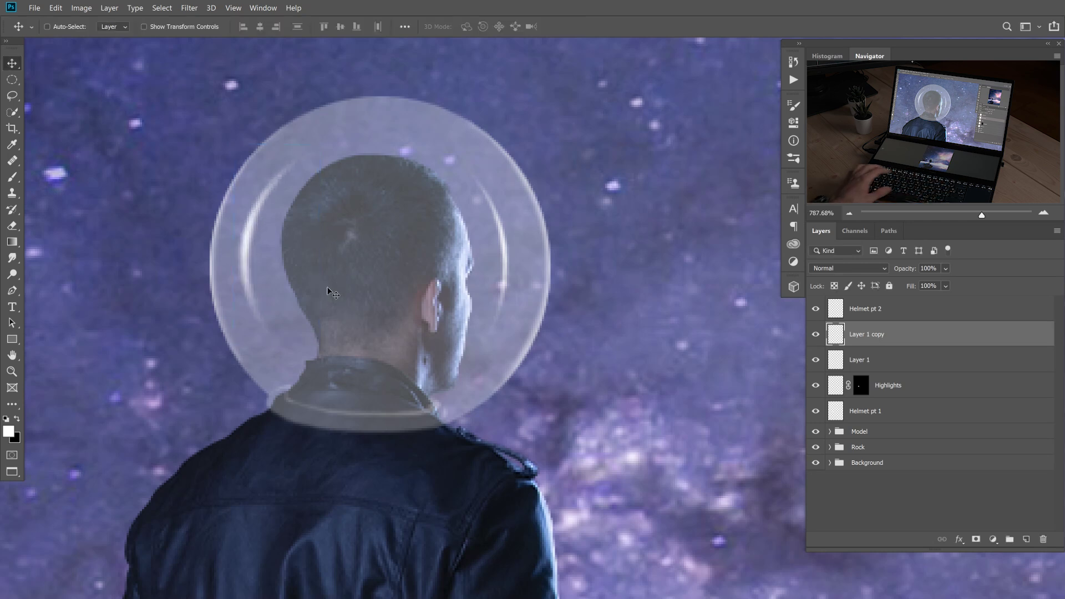
drag(256, 211, 256, 217)
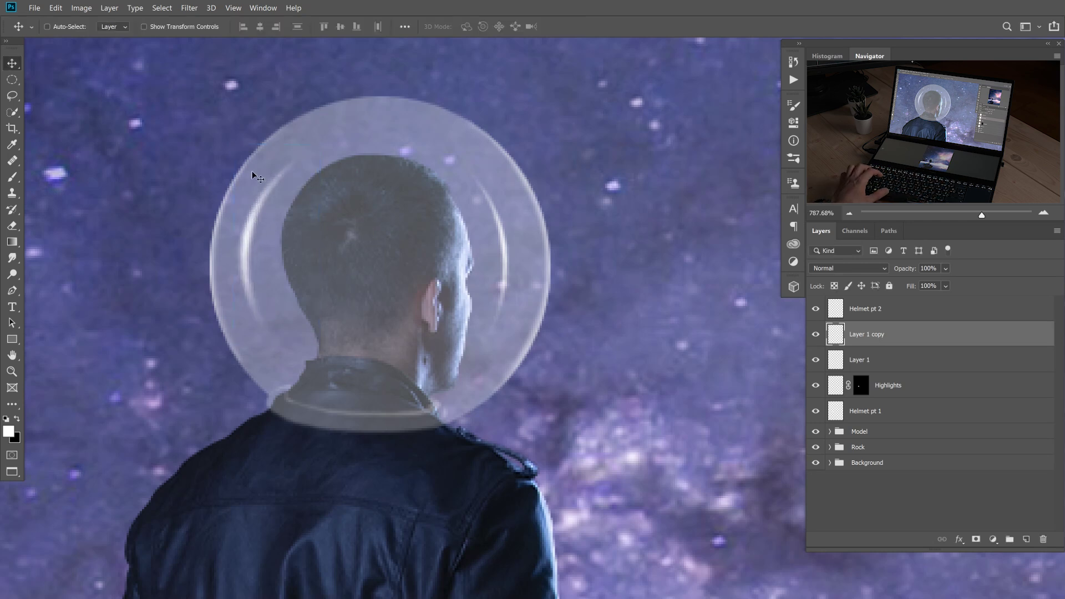
Apply a Gaussian Blur with a 1.9 px radius to the flipped highlight copy.
click(189, 8)
mouse_move(202, 131)
click(390, 184)
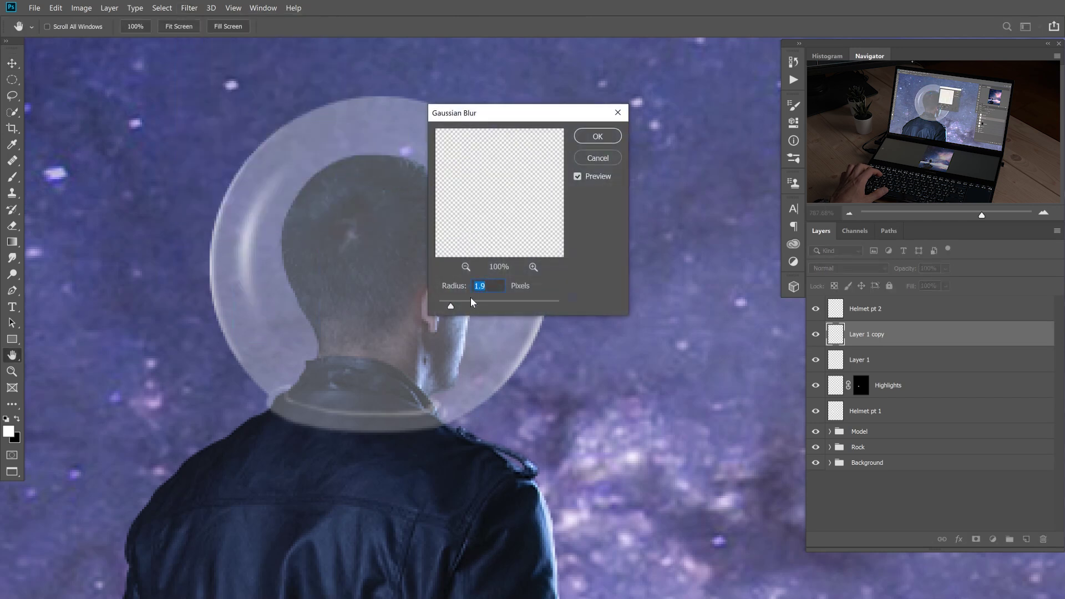
click(597, 137)
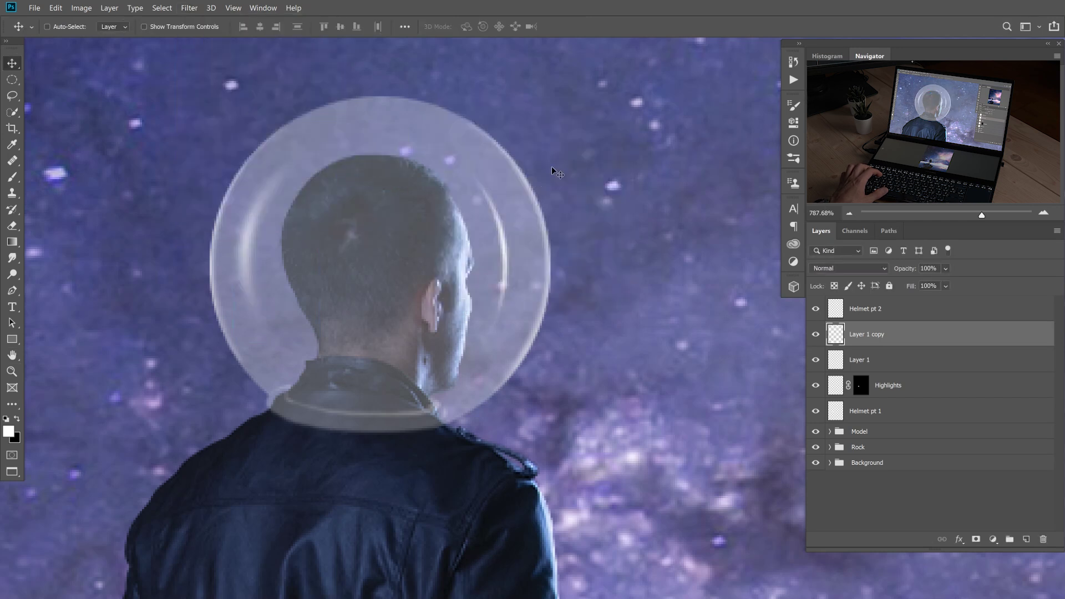
Move the original curved highlight in front of the face slightly closer to the helmet's outer edge.
scroll(472, 277, up, 3)
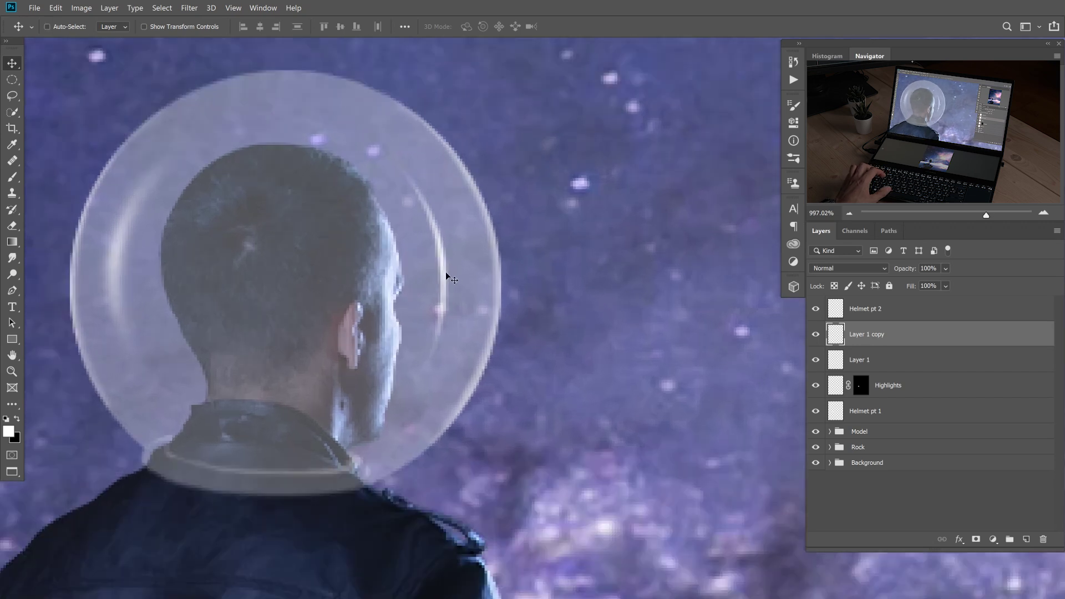
ctrl+click(446, 273)
drag(447, 273, 466, 274)
scroll(447, 299, down, 5)
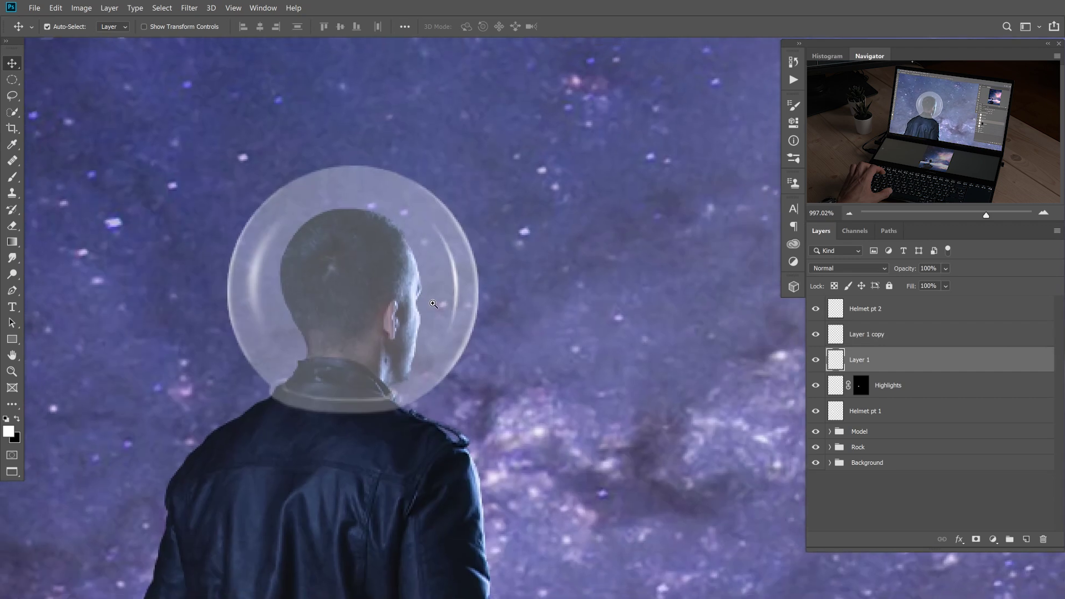
scroll(455, 292, up, 5)
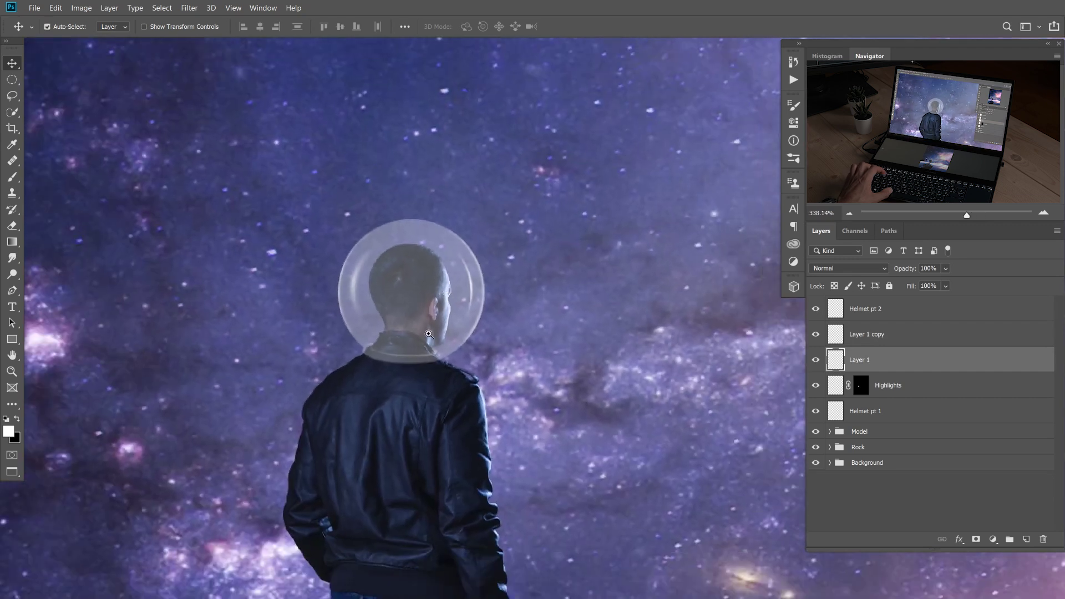
Add a new layer above Helmet pt 2, mask it to the outline of Helmet pt 2, and rename it H.
click(838, 314)
click(1025, 538)
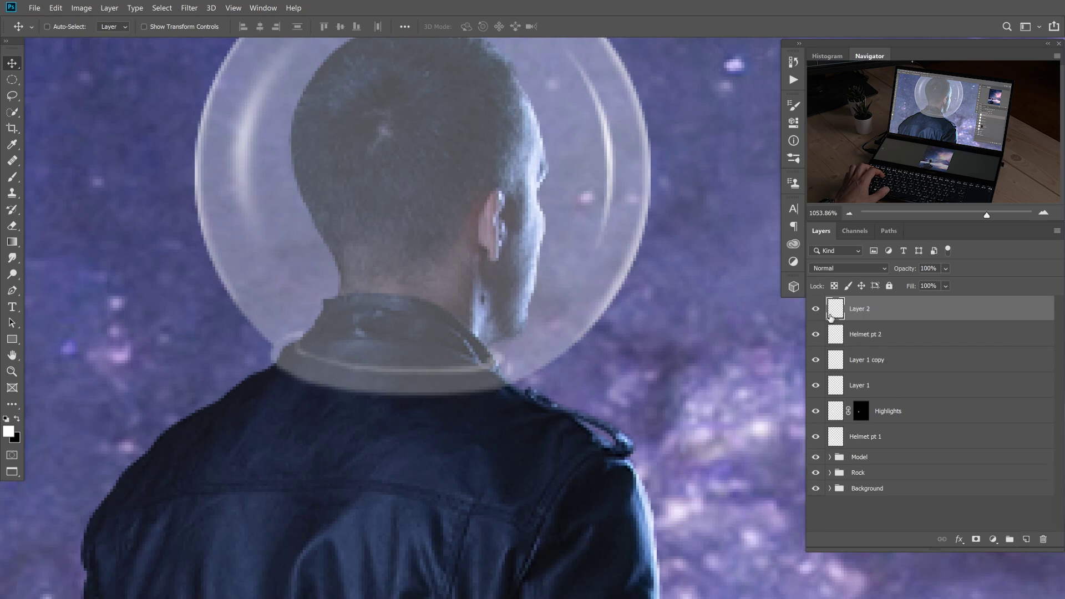
ctrl+click(839, 332)
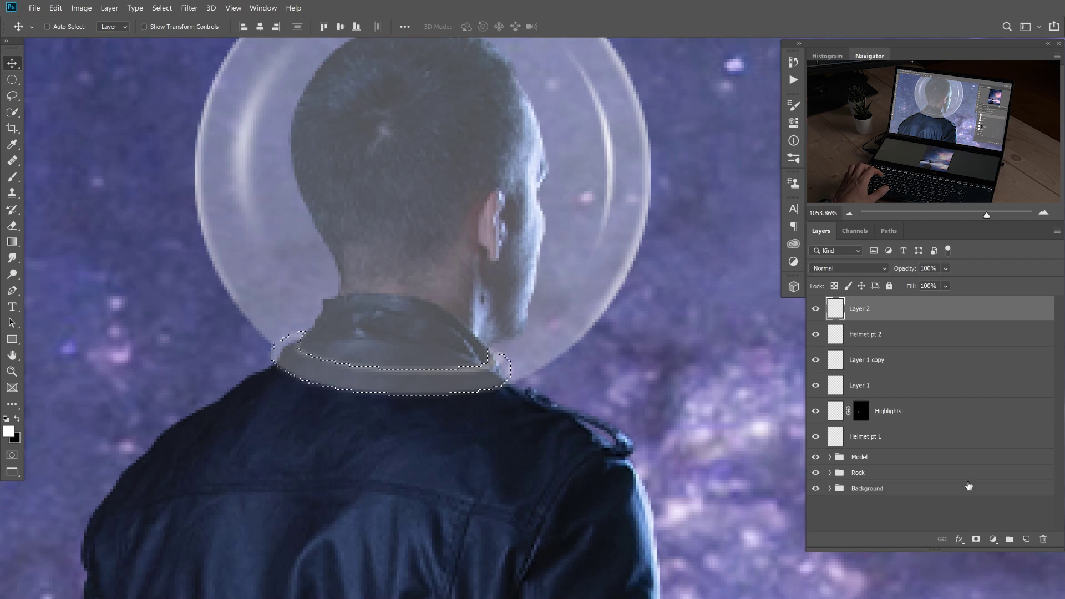
click(976, 539)
double_click(885, 310)
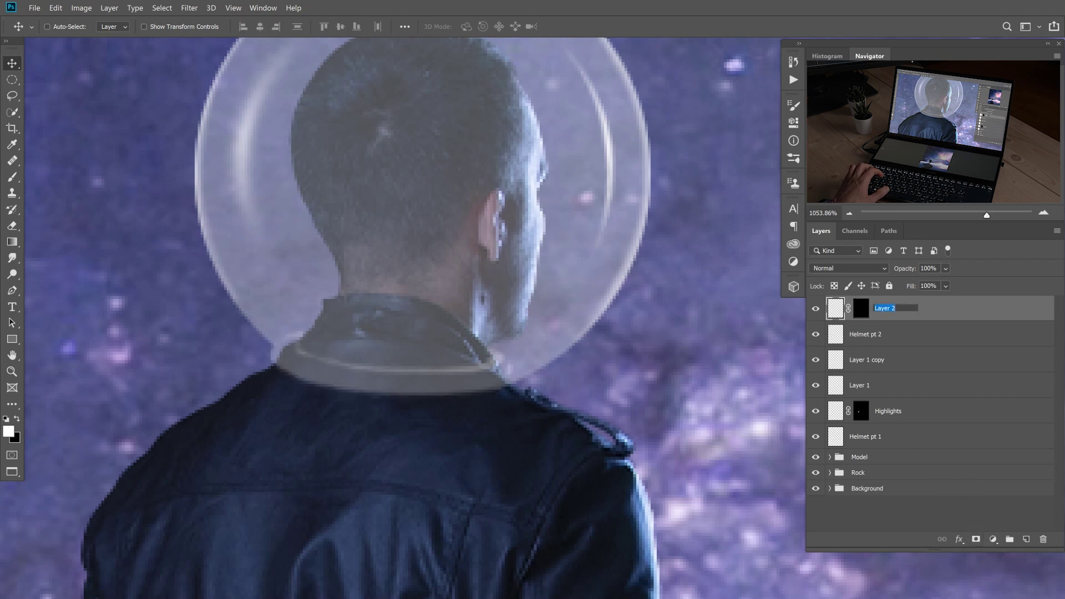
text(H)
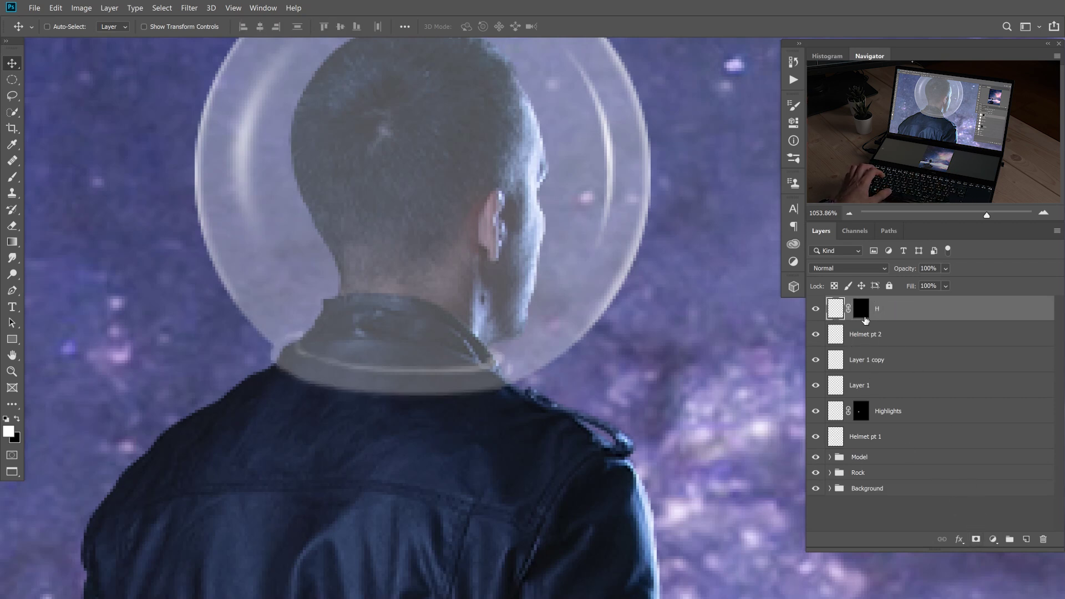
Paint soft white highlights on both ends of the helmet's collar ring with a 5 px brush at 20% opacity.
text(b)
key(bracketright)
key(bracketright)
key(2)
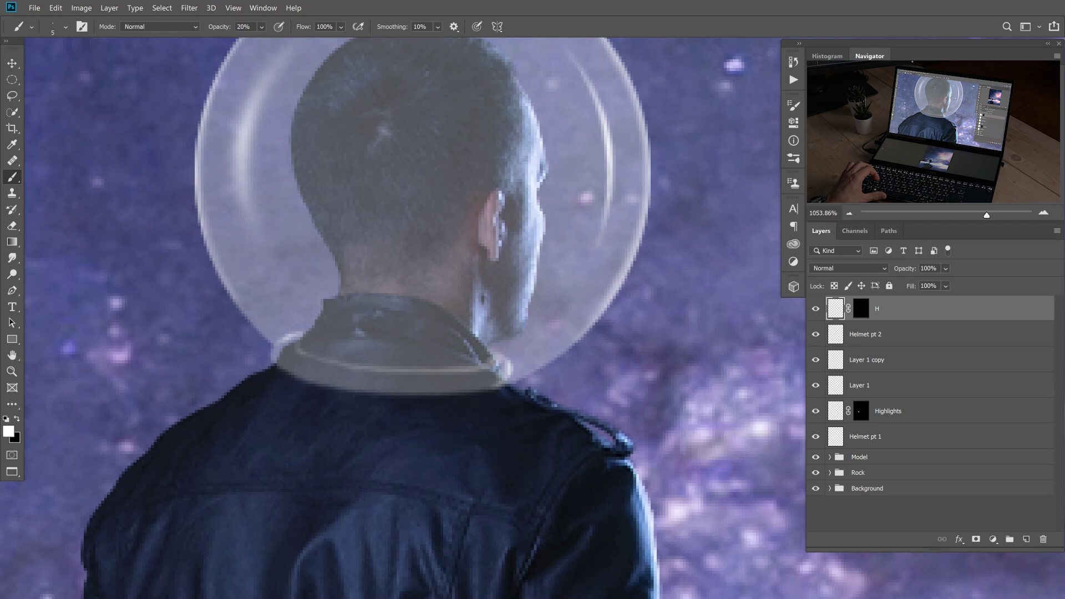
Turn off the brush's Shape Dynamics and paint a faint highlight along the collar ring's lower edge at 10% opacity.
key(5)
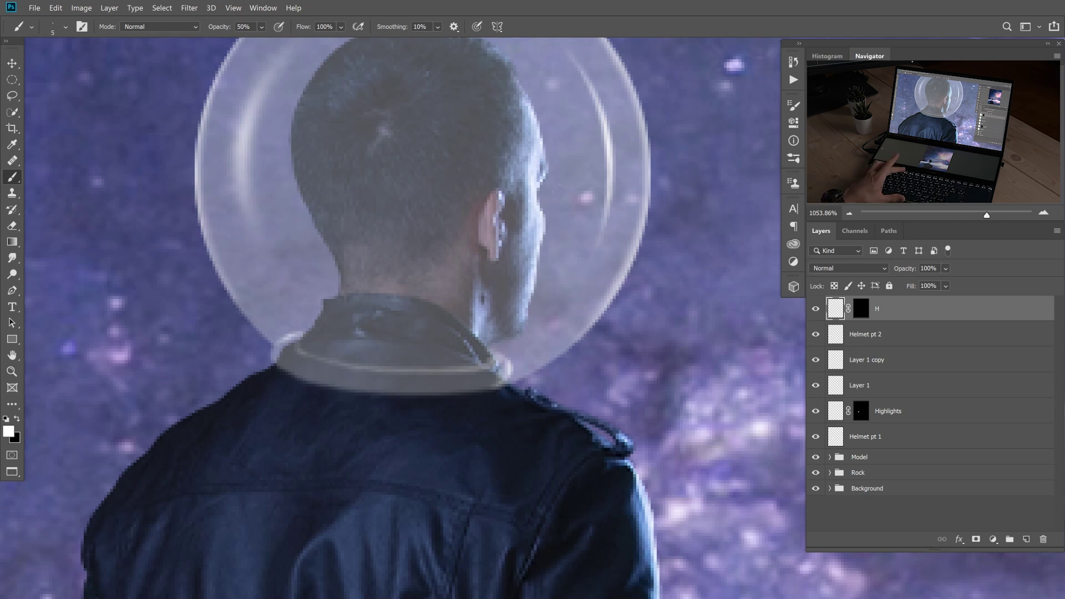
click(794, 106)
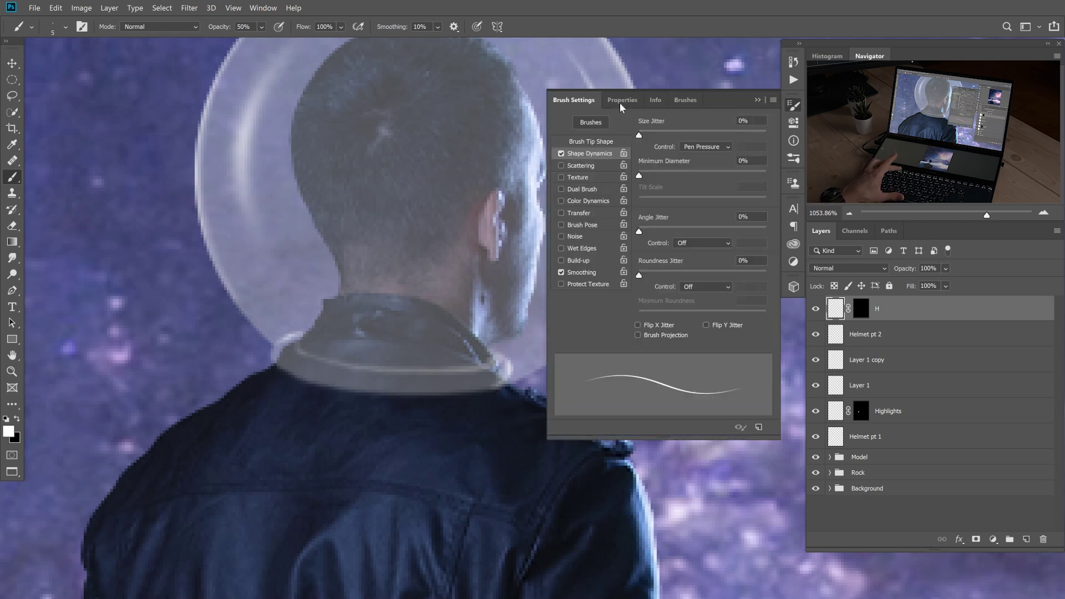
click(562, 154)
key(F5)
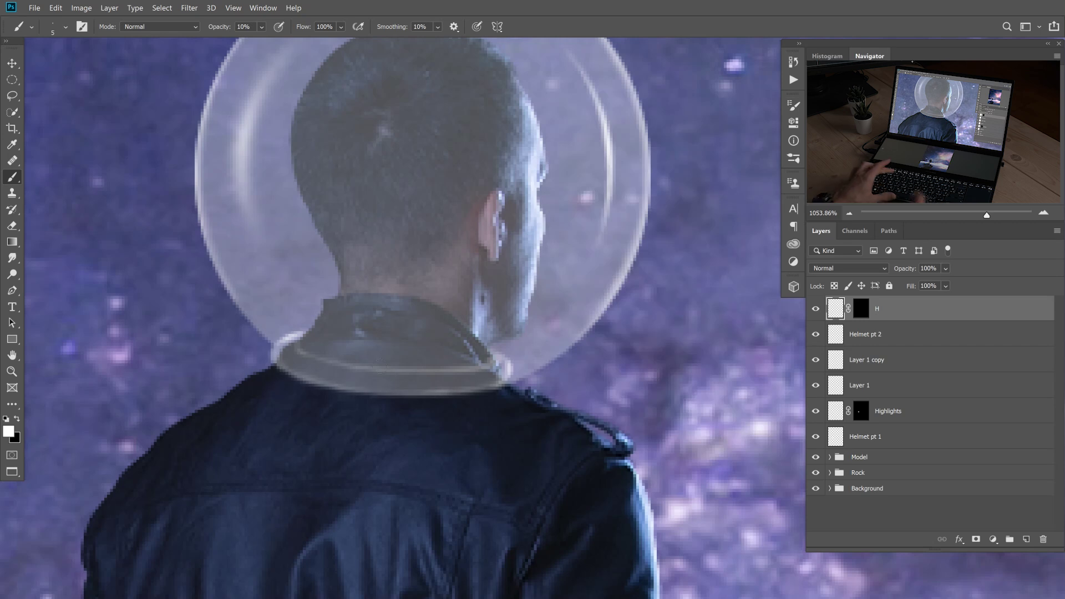
Paint soft white light along the helmet's collar ring on the H layer with a size 15 brush at 5% opacity.
key(0)
key(5)
key(bracketright)
key(bracketright)
key(bracketright)
key(bracketright)
key(bracketright)
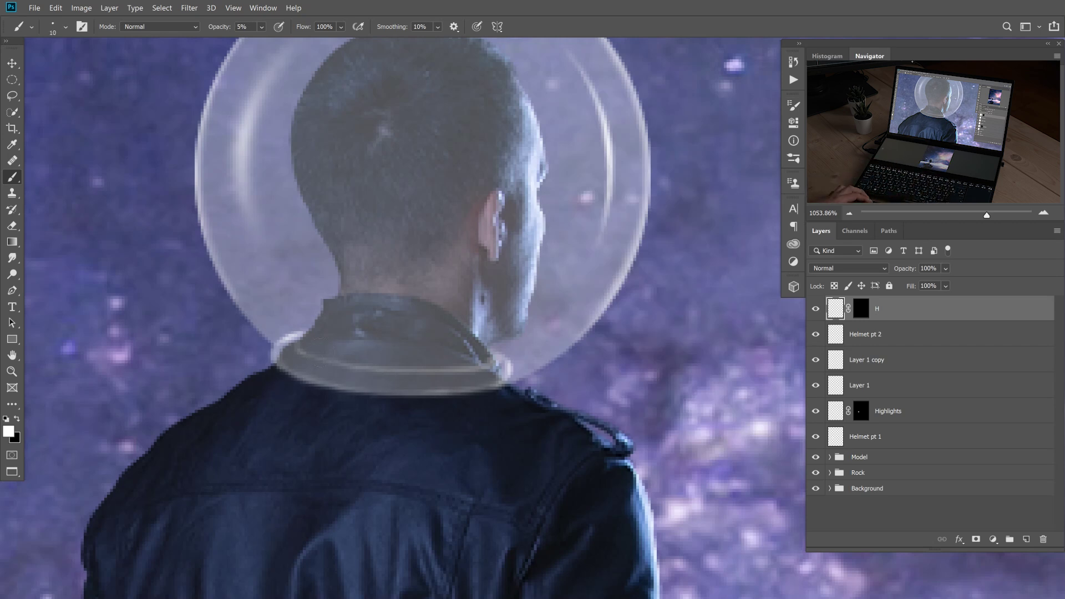
right_click(344, 345)
key(Return)
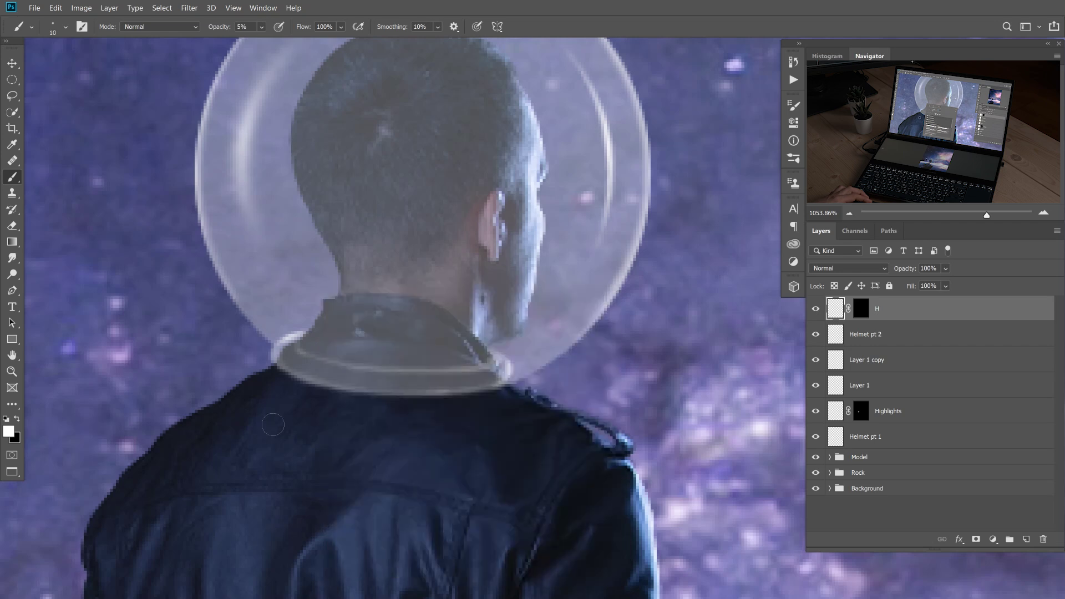
key(bracketright)
key(bracketright)
key(bracketright)
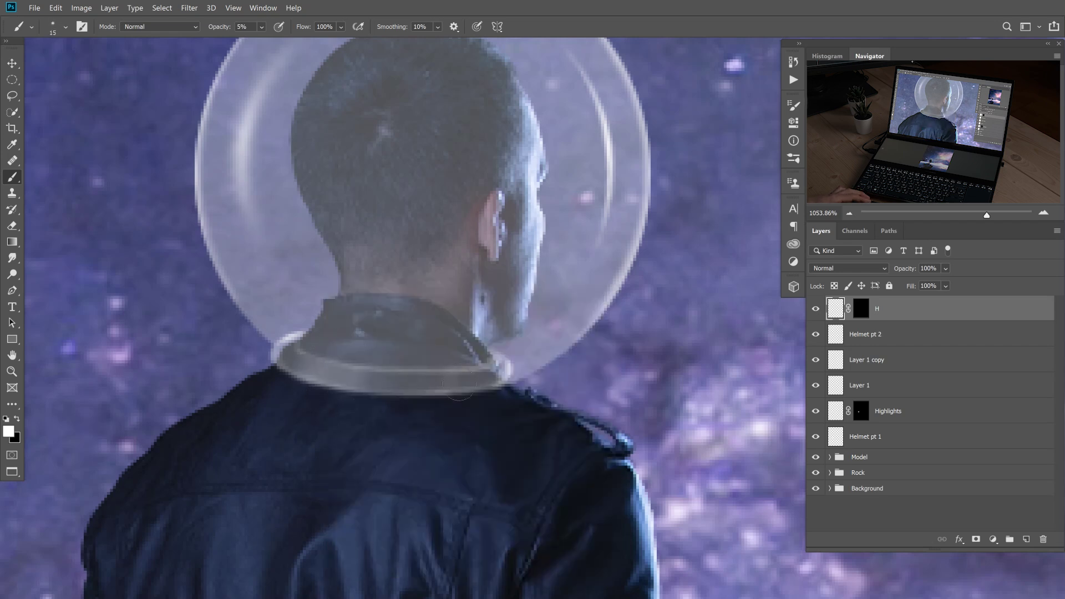
Build up the highlight along the front of the collar ring with a smaller size 8 brush.
key(bracketleft)
key(bracketleft)
scroll(411, 422, down, 5)
scroll(404, 413, up, 6)
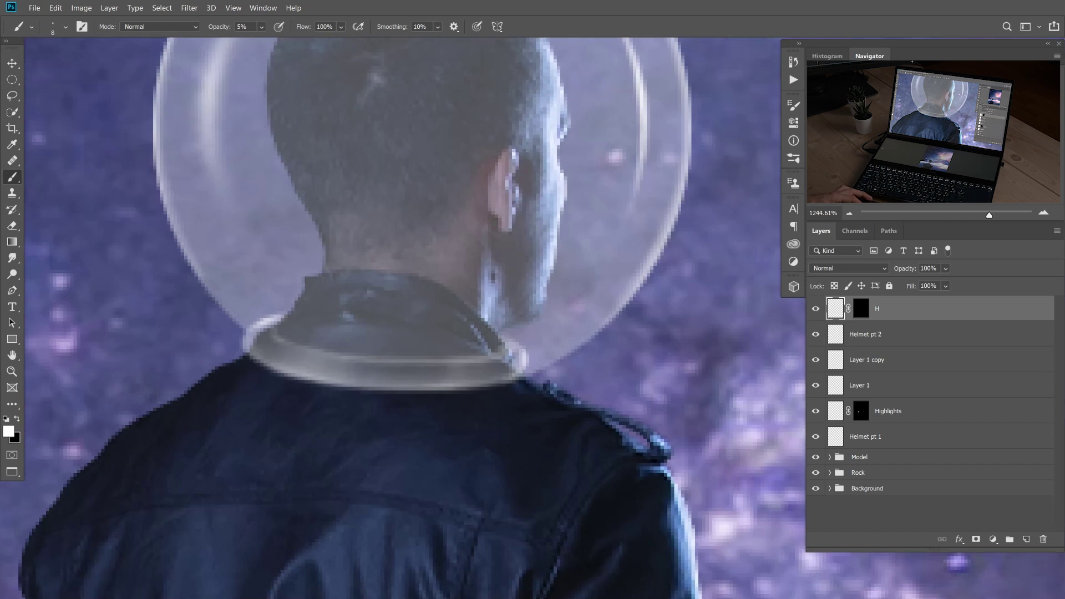
Undo the last brush stroke and refine the collar ring's lower edge with fine strokes at brush size 3.
key(ctrl+z)
key(bracketleft)
key(bracketleft)
key(bracketleft)
key(bracketleft)
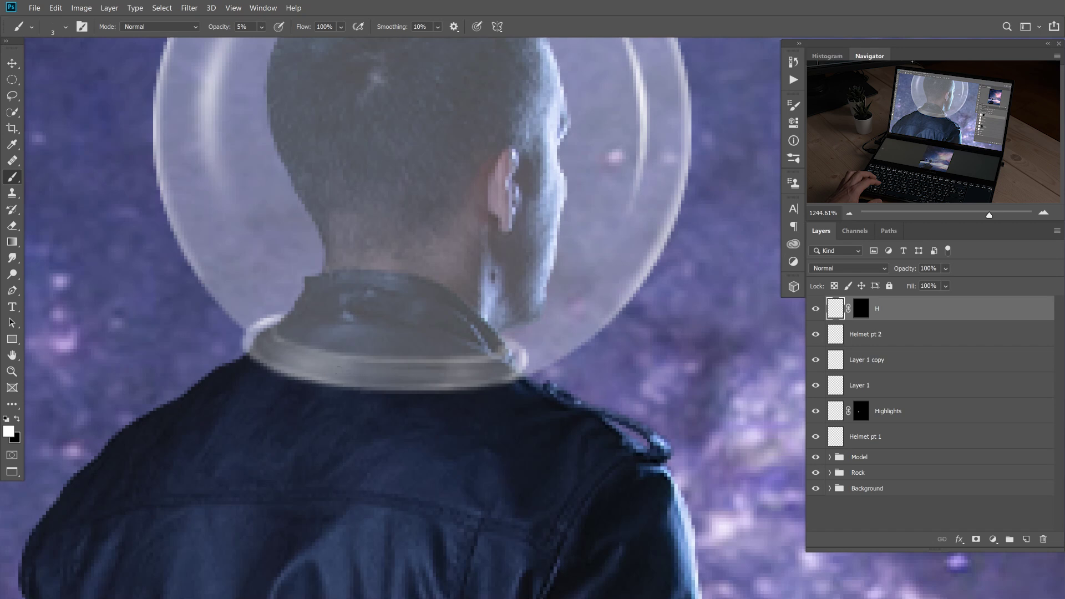
drag(472, 405, 397, 398)
click(375, 377)
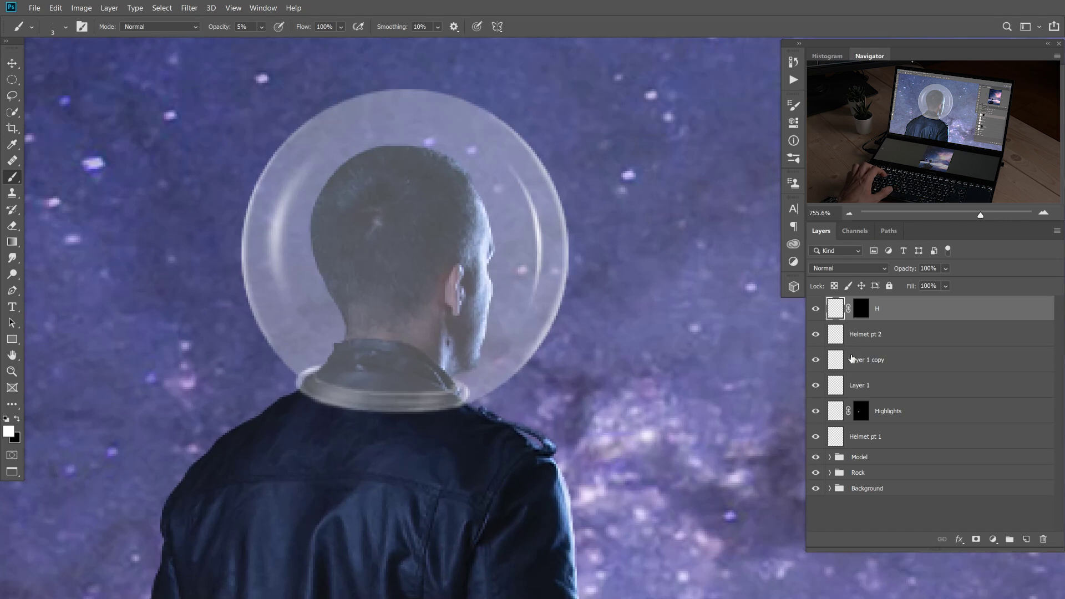
Group all layers from H down to Helmet pt 1 and name the group Helmet.
shift+click(849, 437)
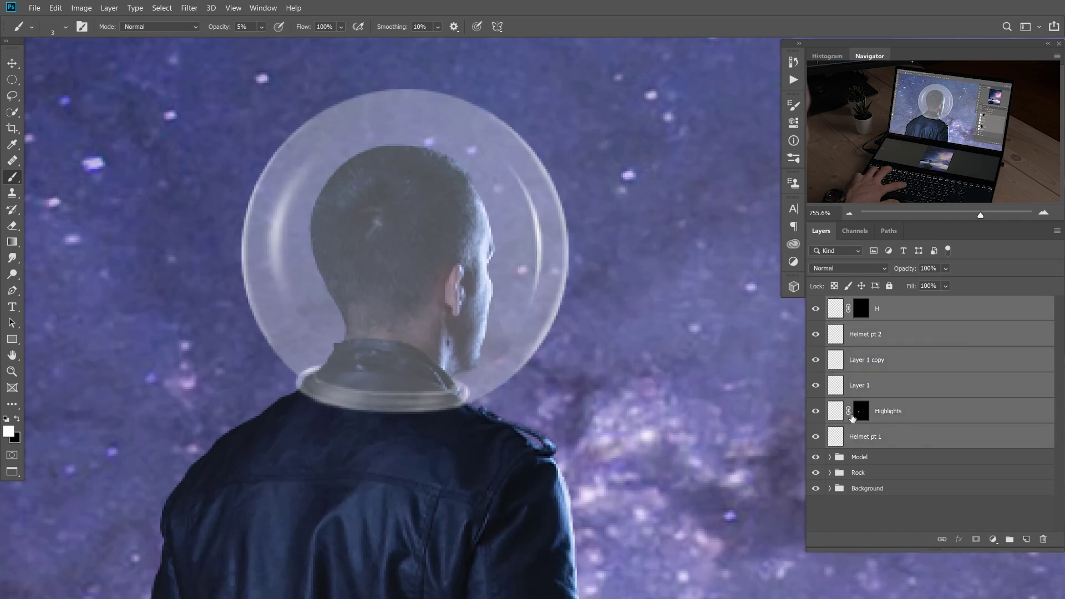
key(ctrl+g)
text(Helmet)
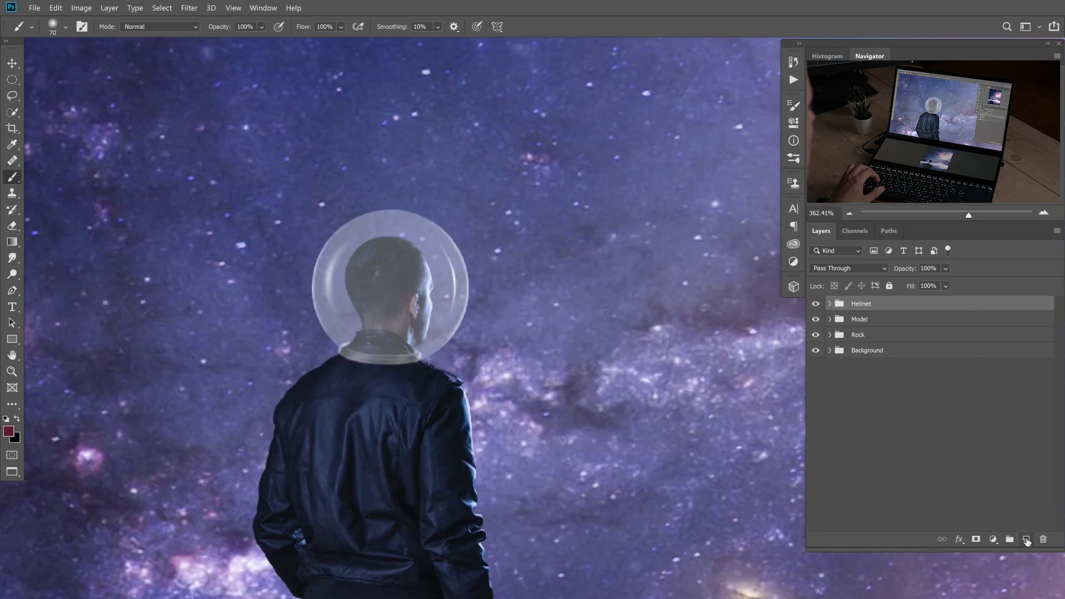
Add a new empty layer above the Helmet group and name it Helmet.
click(1026, 539)
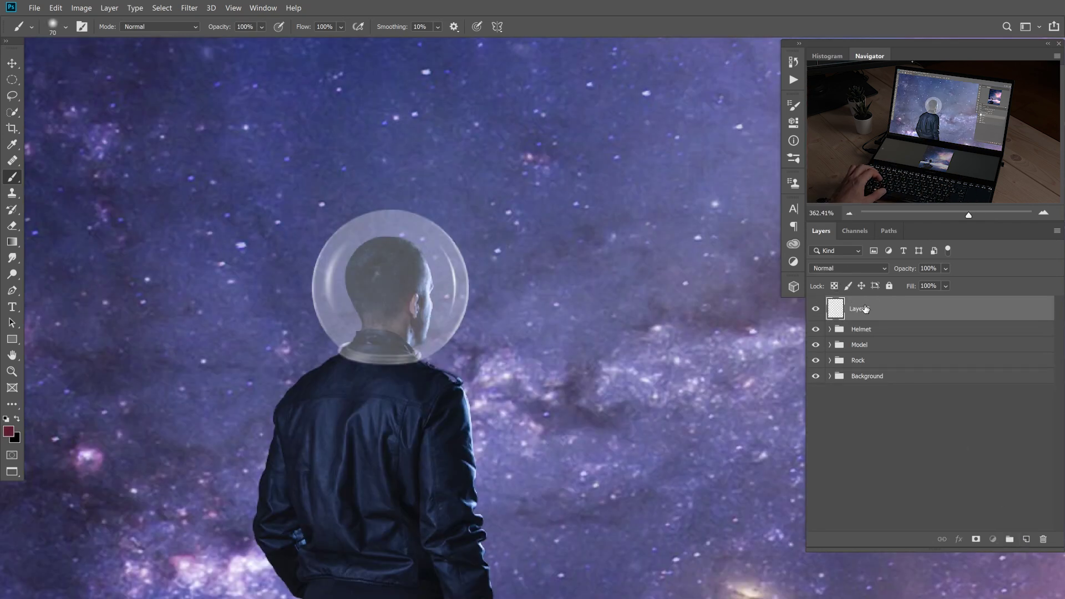
text(Helmet)
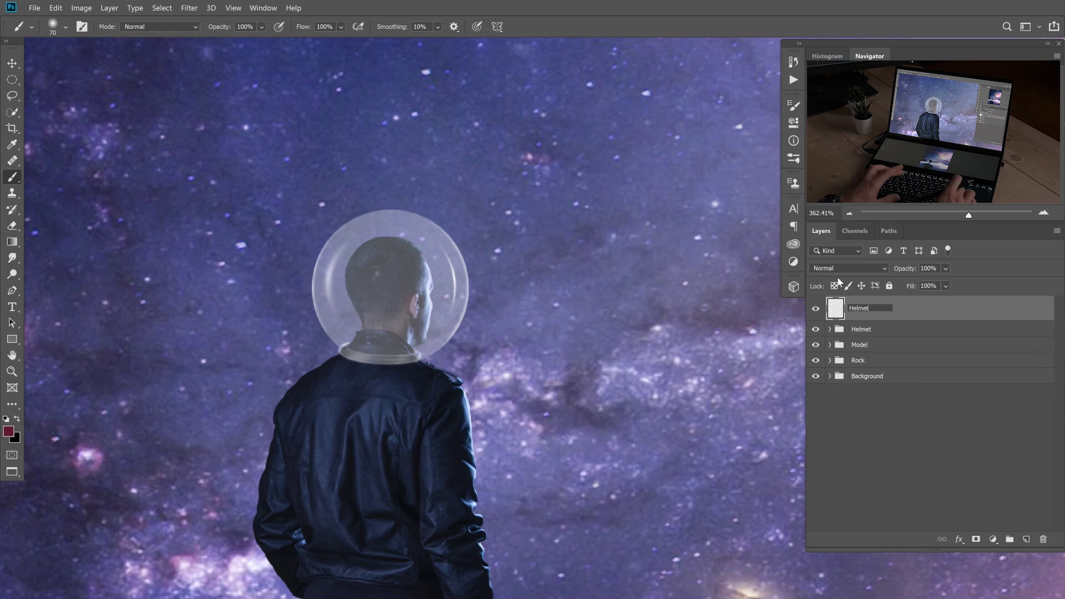
key(Return)
Mask the new Helmet layer with the outline of Helmet pt 1 and move it to the top inside the Helmet group.
click(830, 329)
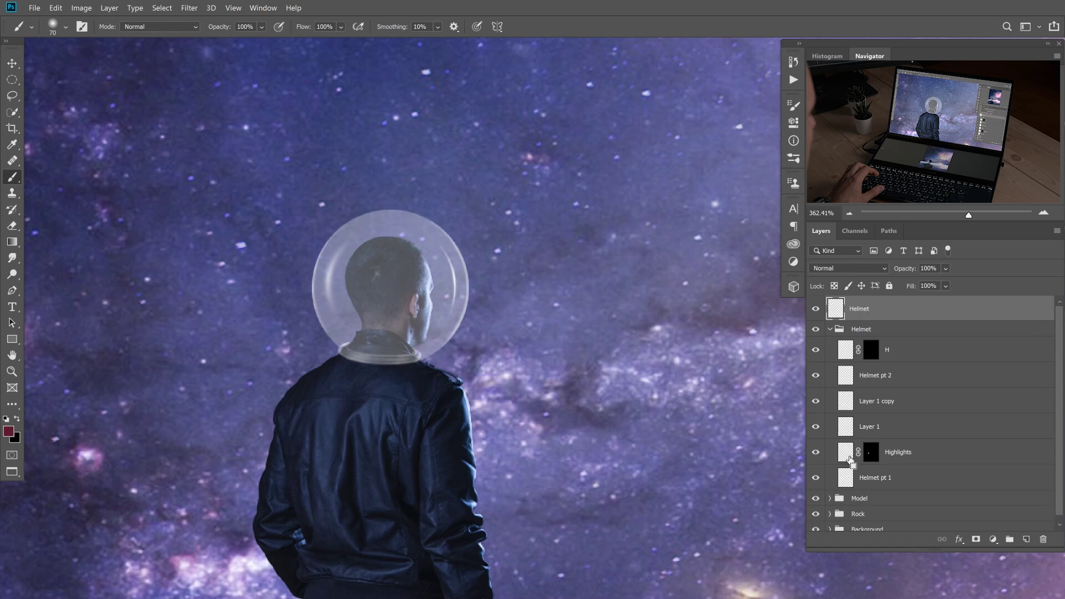
ctrl+click(847, 477)
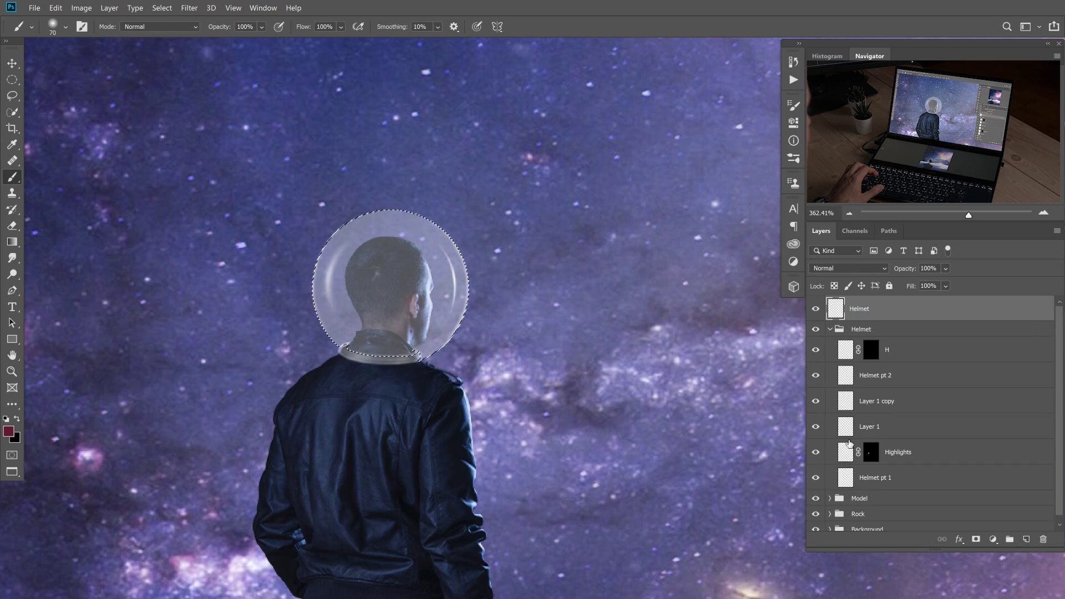
click(976, 539)
click(843, 309)
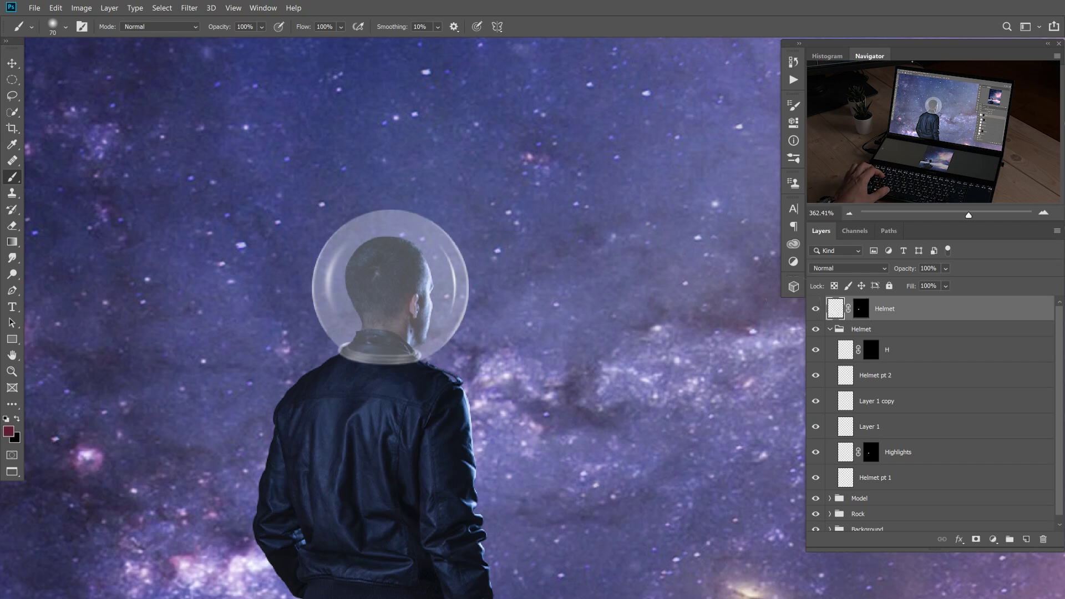
drag(839, 309, 853, 346)
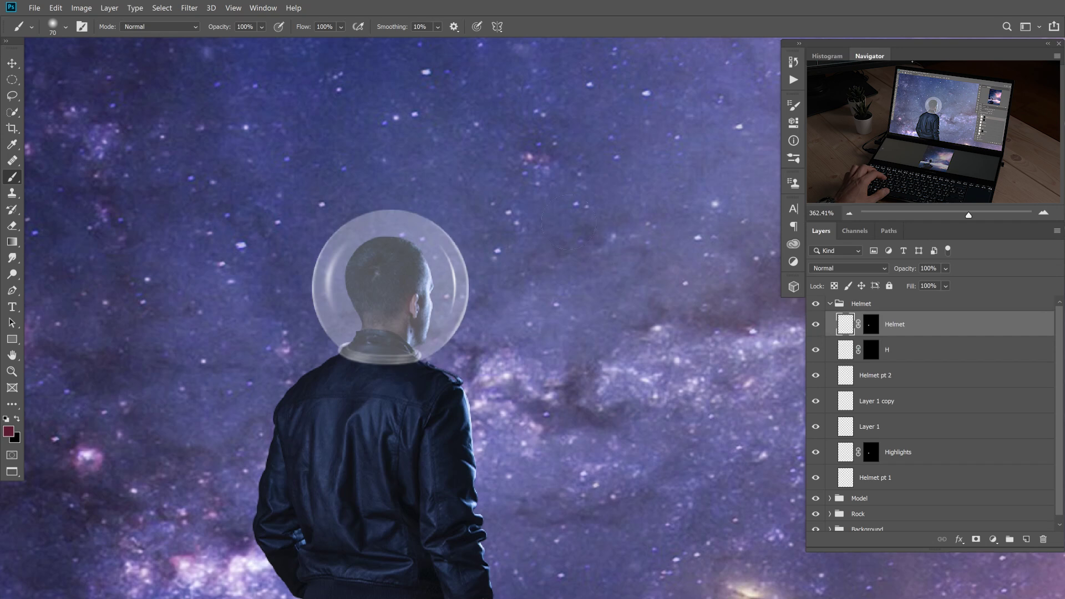
Set the masked Helmet layer to Color Dodge and paint a dark crimson glow on the helmet's right side at 10% brush opacity.
click(826, 268)
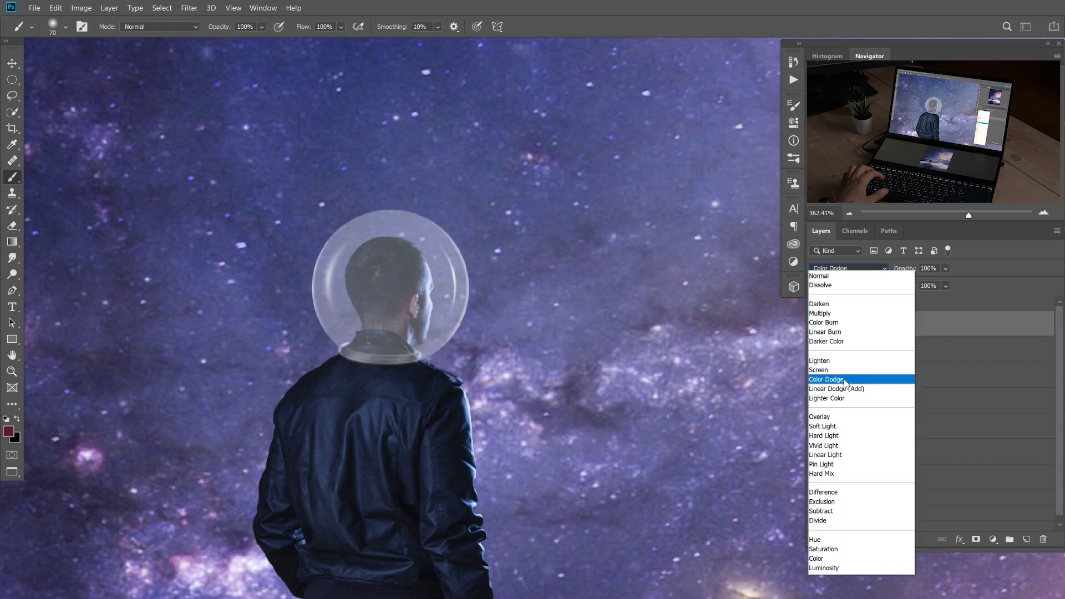
click(844, 383)
click(9, 430)
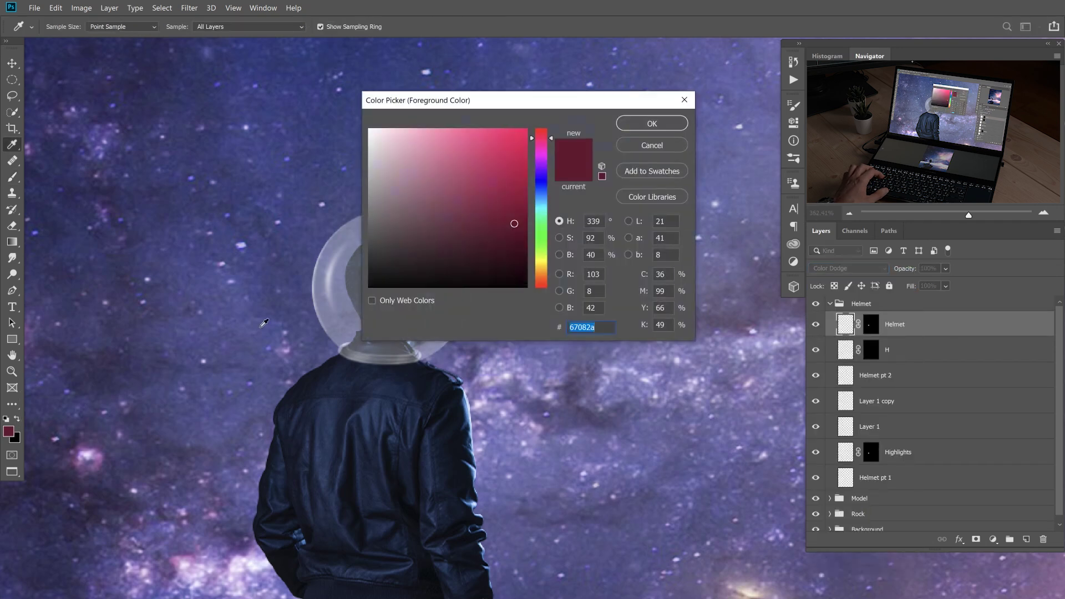
click(514, 221)
click(641, 122)
key(b)
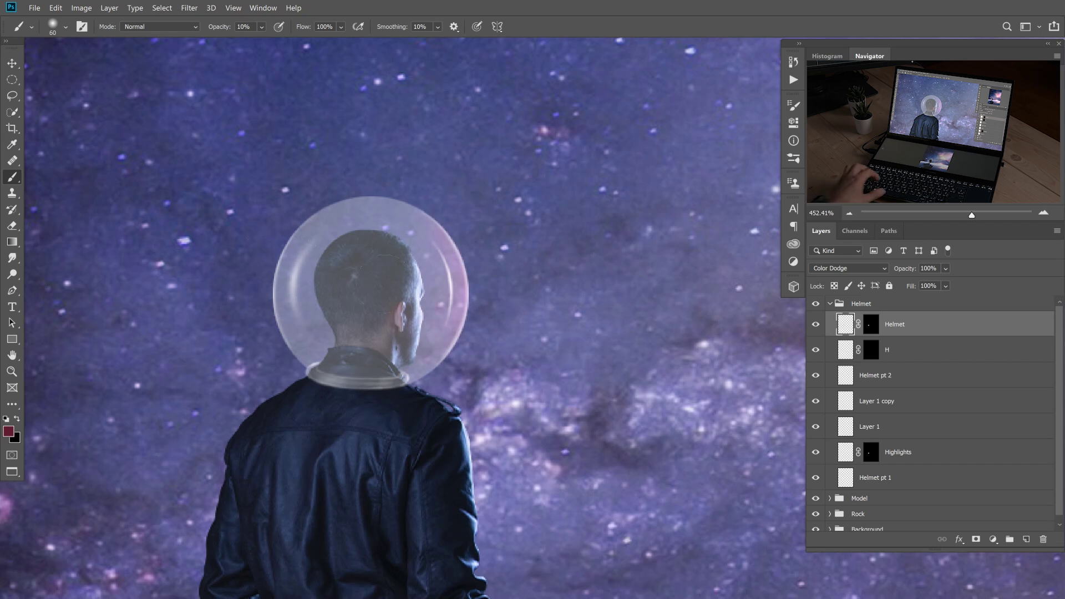
key(ctrl+0)
click(483, 317)
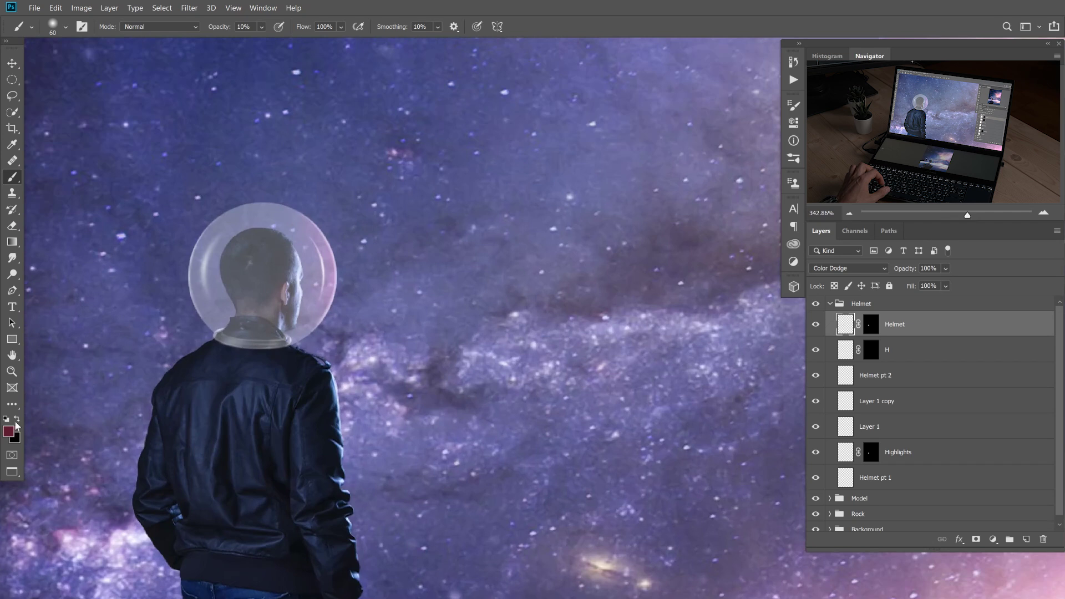
Choose the dark yellow 694f09 as foreground colour and paint a faint warm tint on the helmet at 5% brush opacity.
click(9, 431)
click(541, 271)
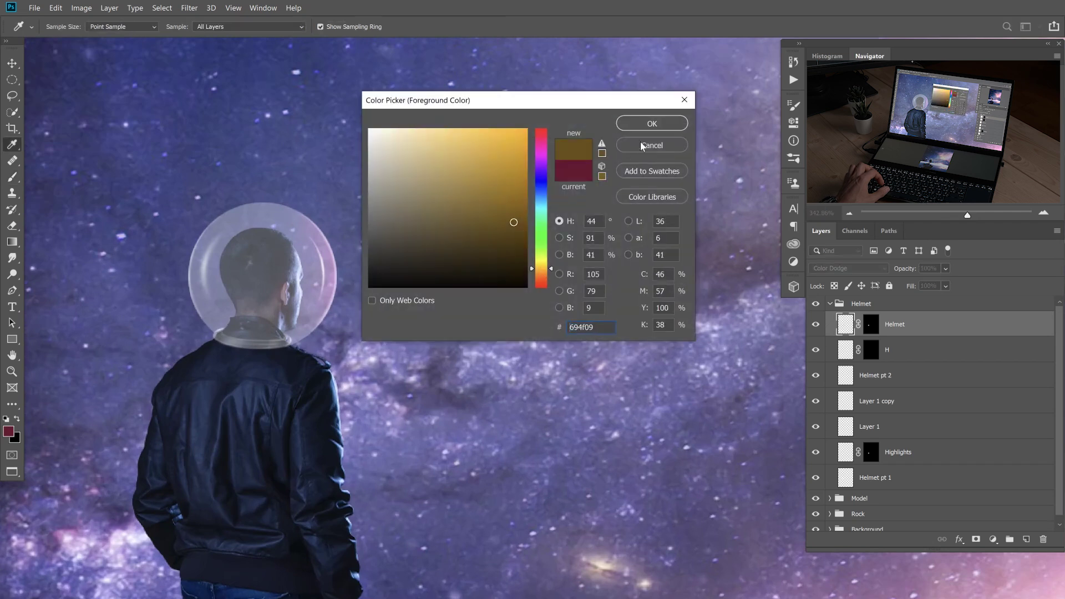
click(652, 122)
key(b)
key(0)
key(5)
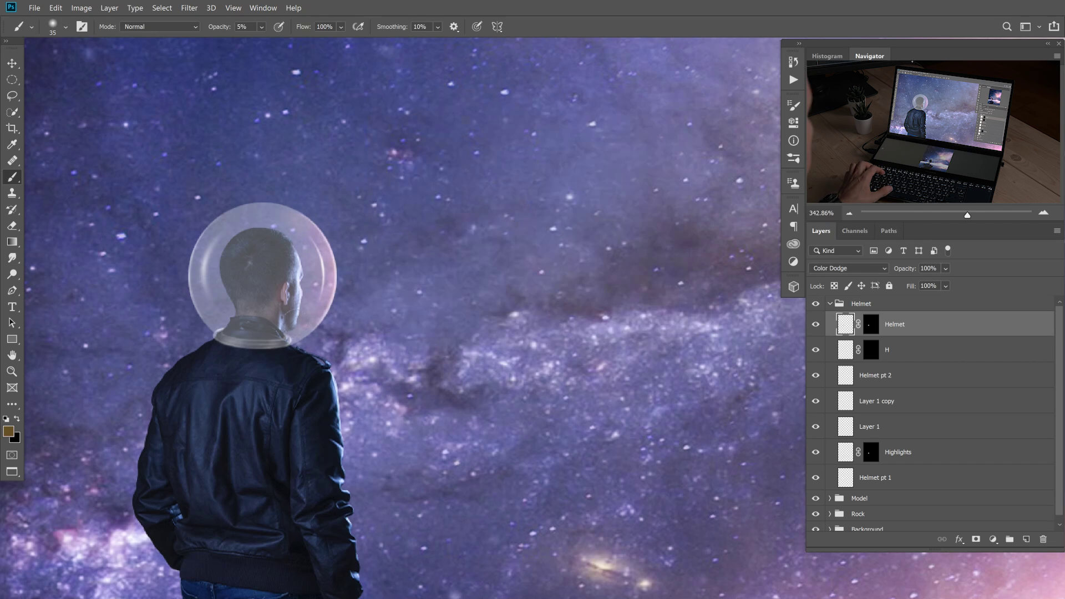
scroll(323, 324, down, 5)
scroll(326, 287, up, 4)
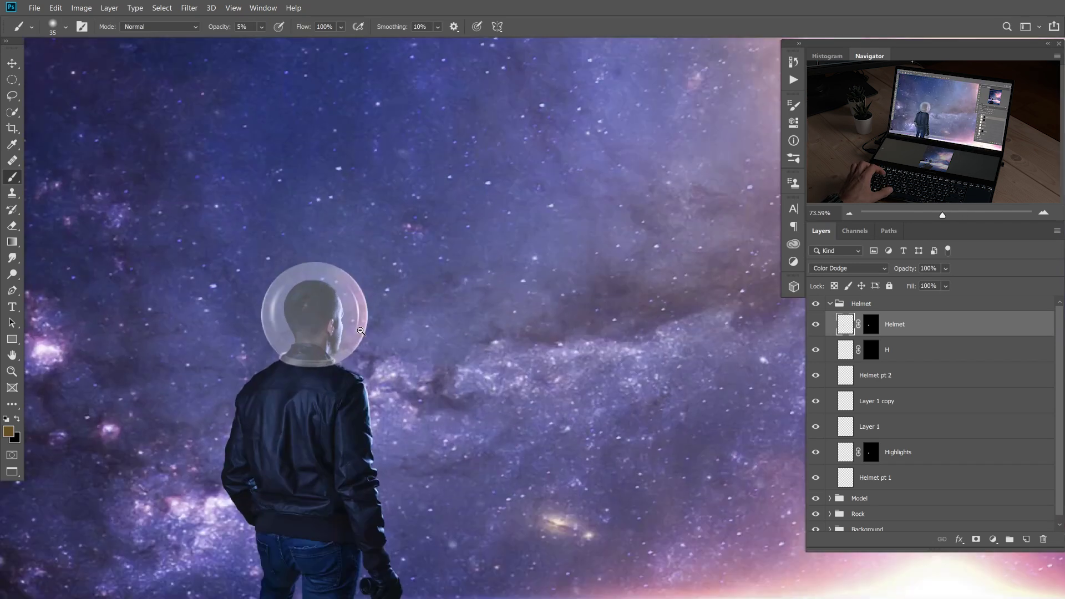
Change the foreground colour to a dark blue and tint the helmet glass with a size 70 brush at 5% opacity.
click(10, 432)
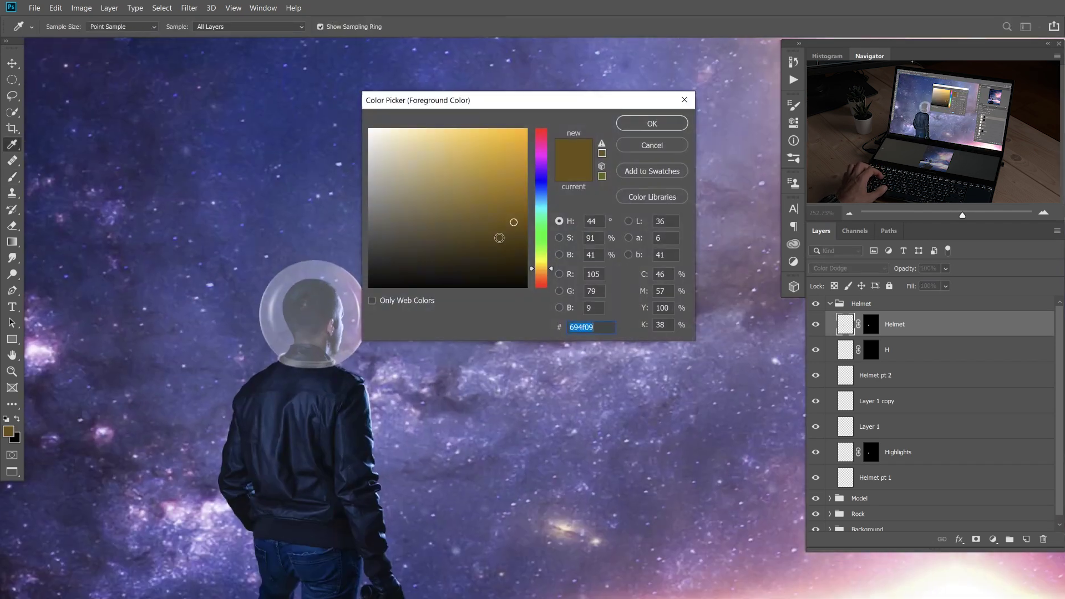
click(540, 190)
click(643, 124)
key(b)
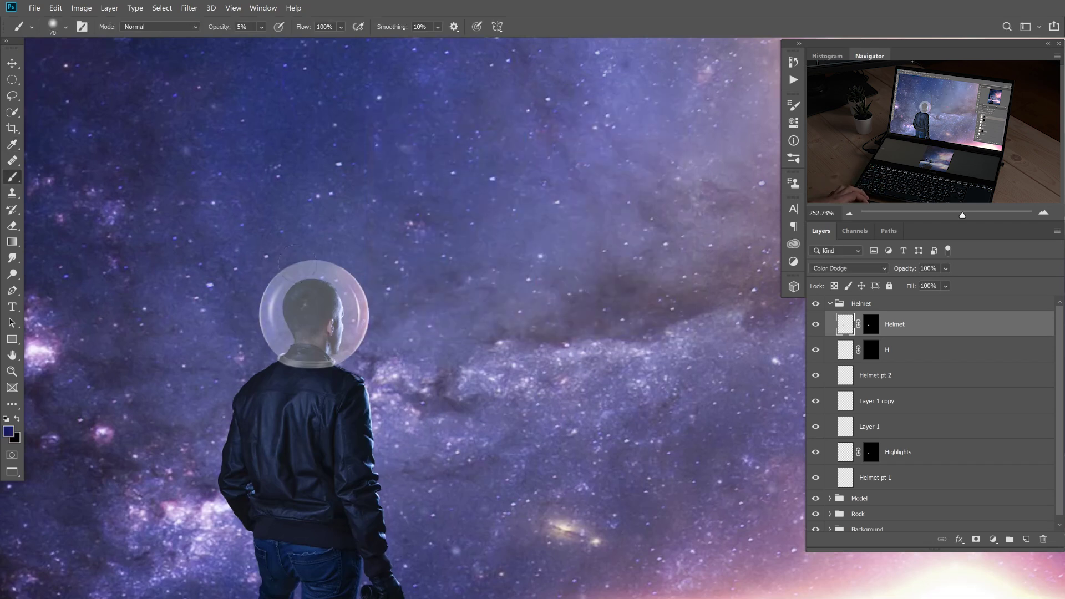
click(10, 432)
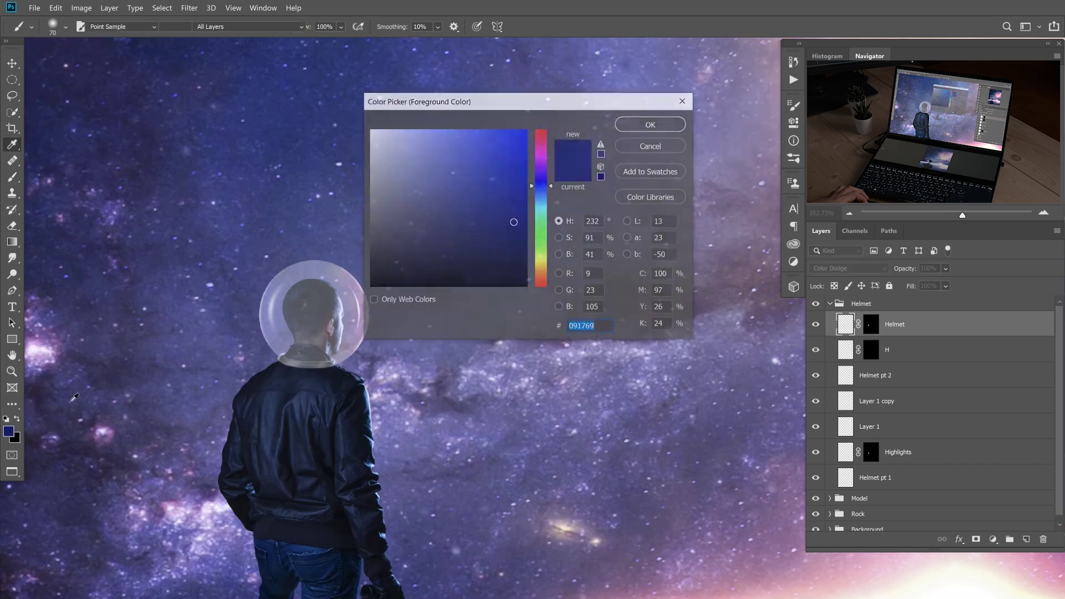
click(632, 145)
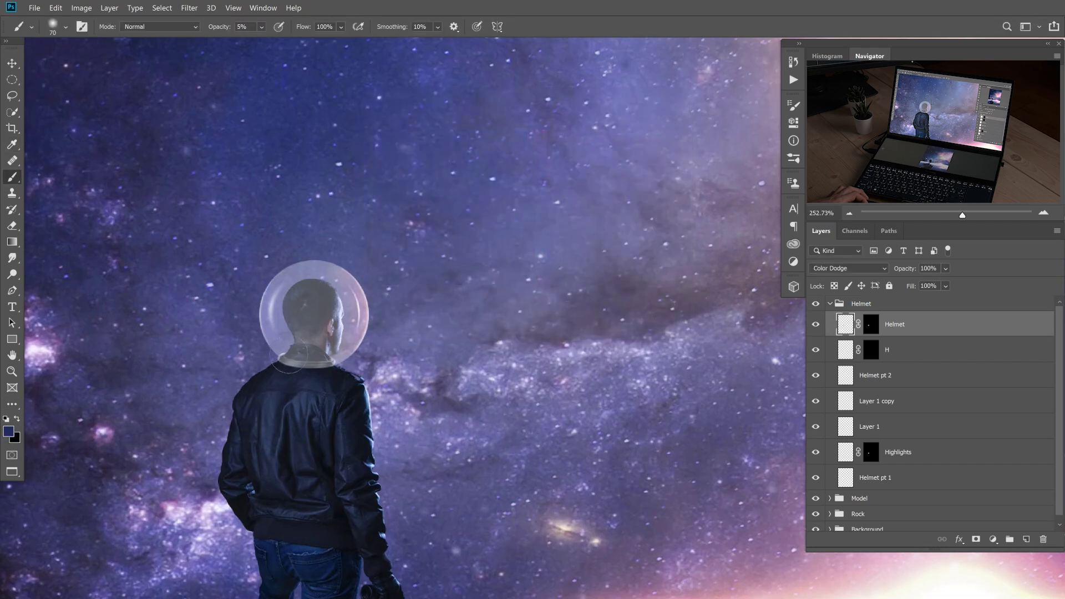
key(ctrl+0)
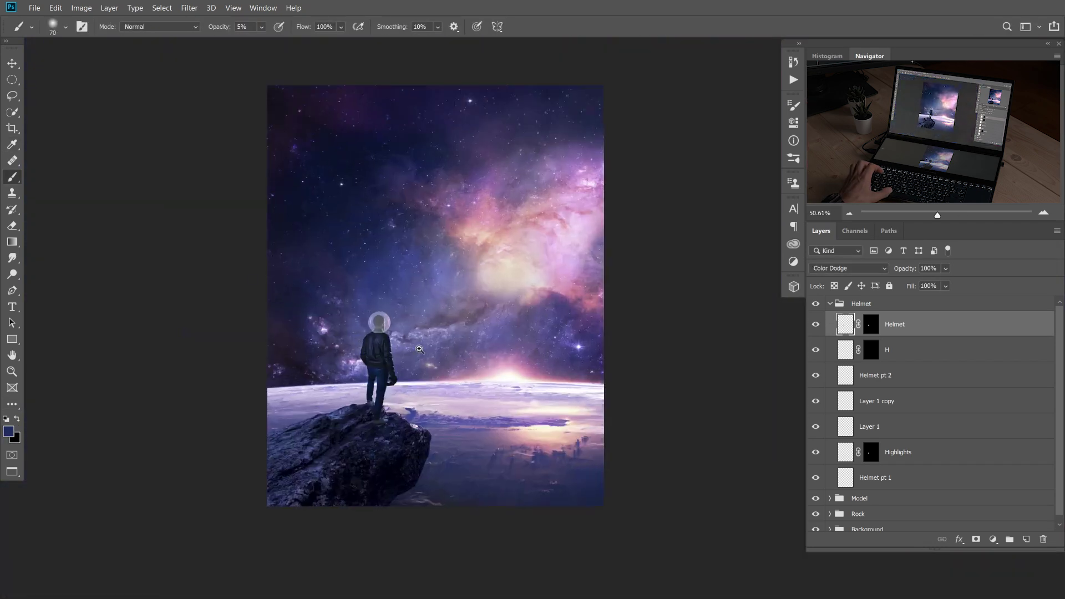
Bring up the lens flare folder on the second display and place a red horizontal lens flare image into the composite.
drag(426, 348, 447, 350)
drag(355, 299, 319, 304)
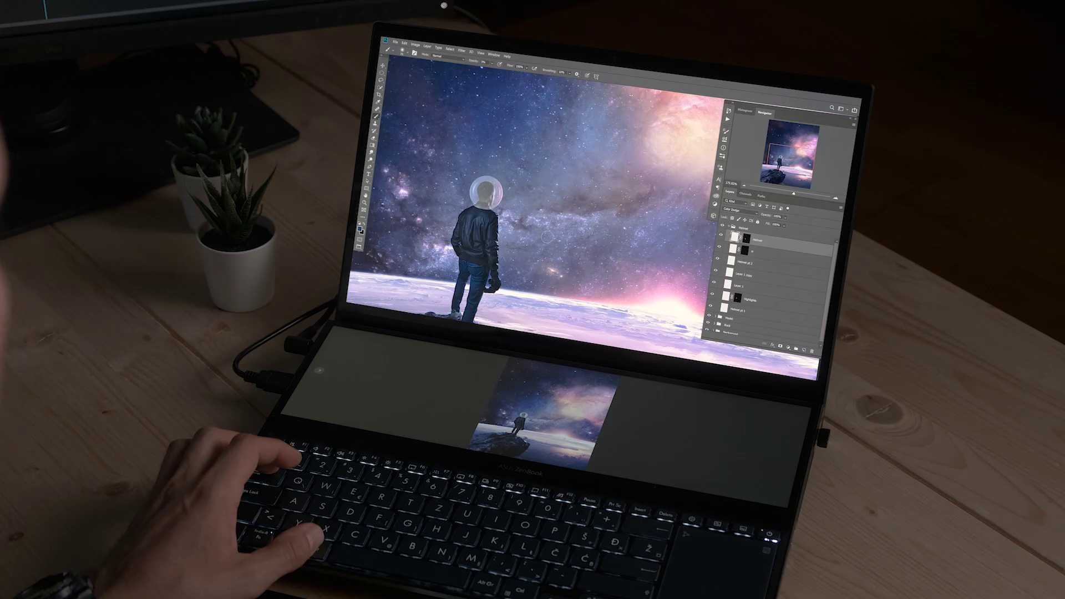
key(alt+Tab)
key(alt+Tab)
key(alt+Tab)
key(alt+Tab)
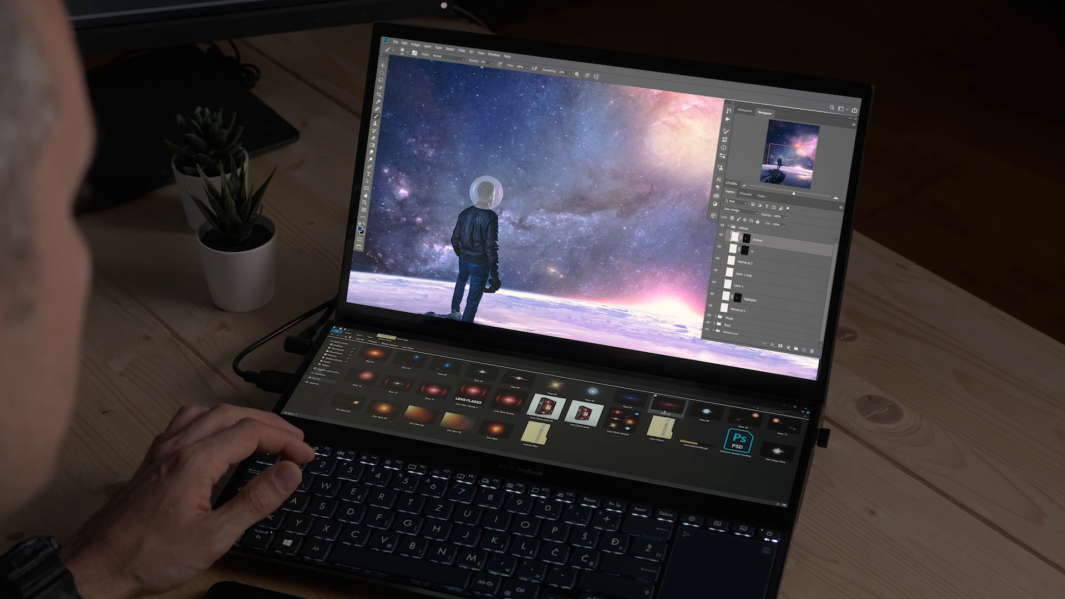
drag(668, 405, 540, 228)
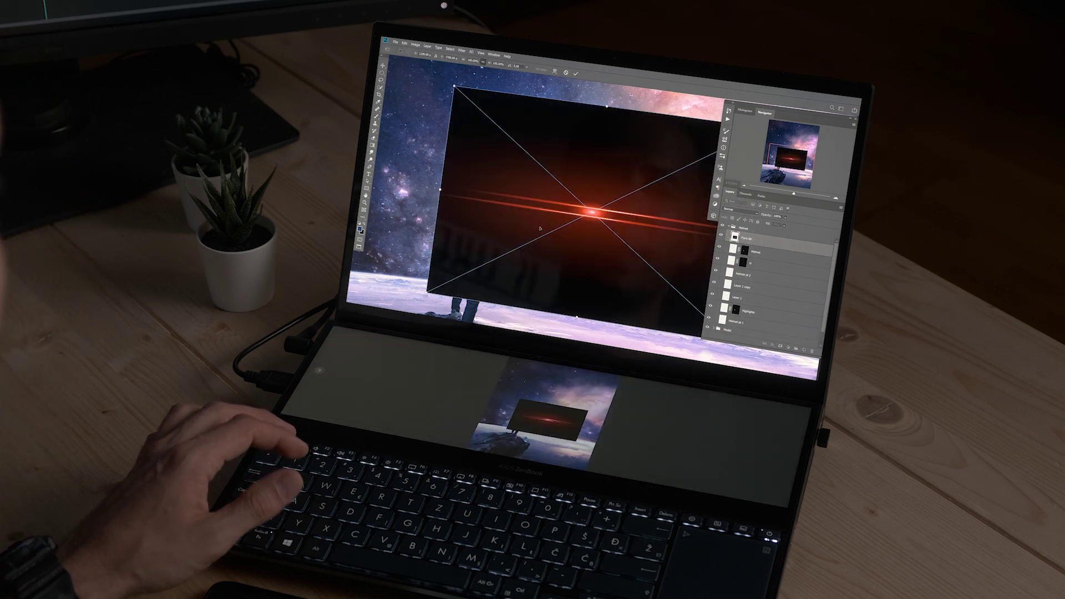
Try a scaled-down lens flare with its black background blended out at the helmet's right edge, and discard it.
drag(454, 86, 488, 133)
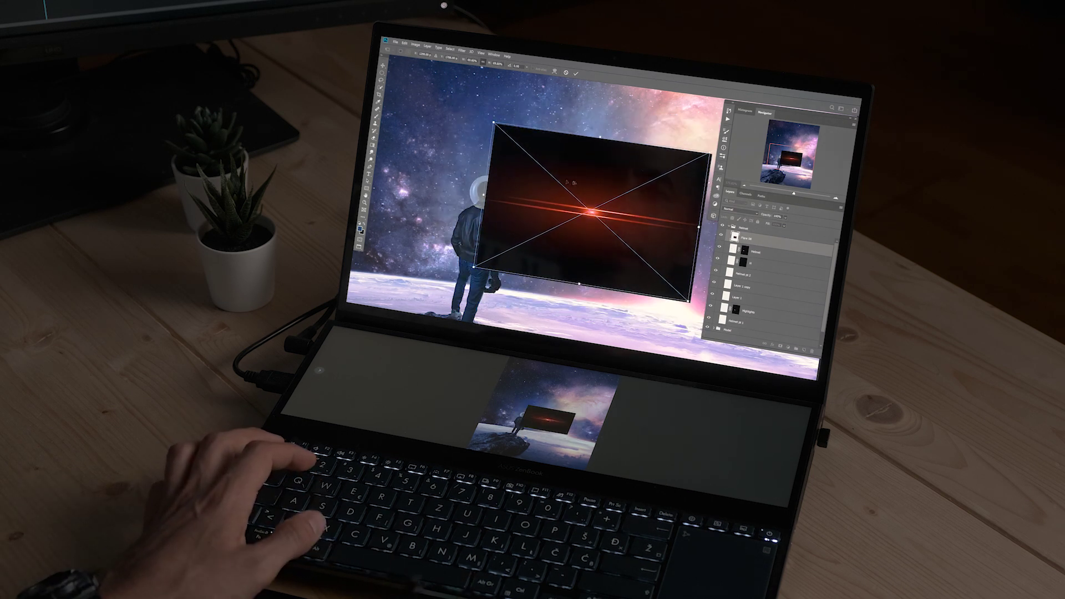
drag(588, 214, 544, 203)
click(738, 210)
click(740, 256)
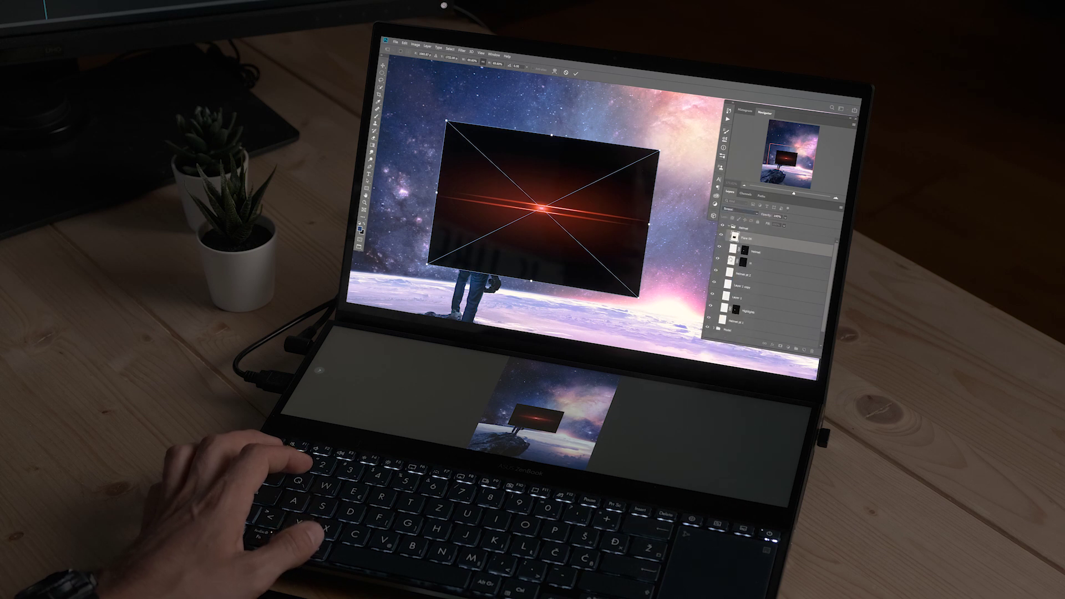
drag(649, 142, 558, 195)
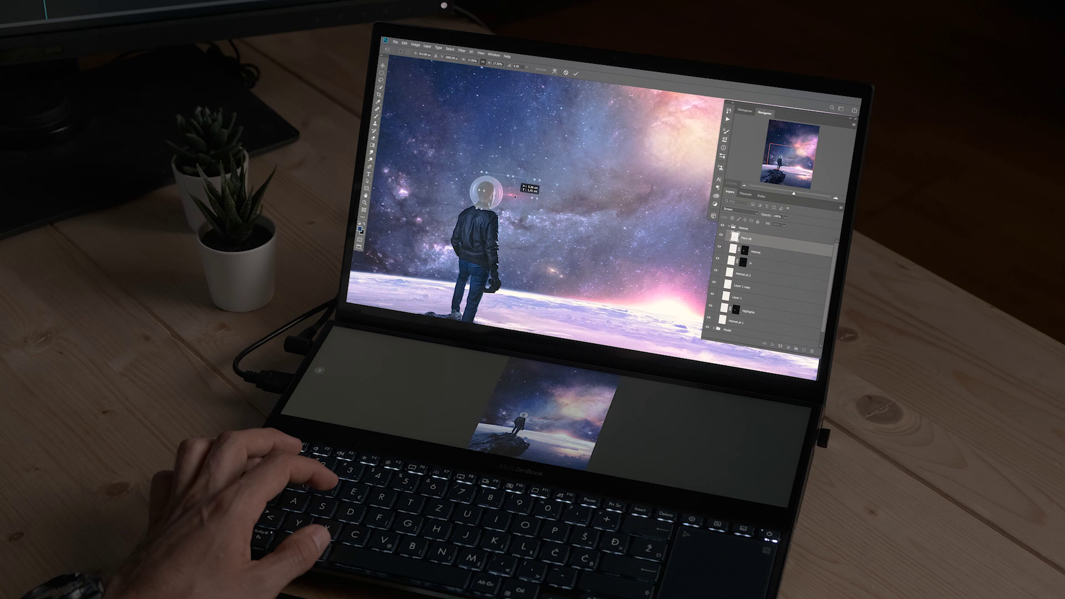
scroll(515, 196, up, 6)
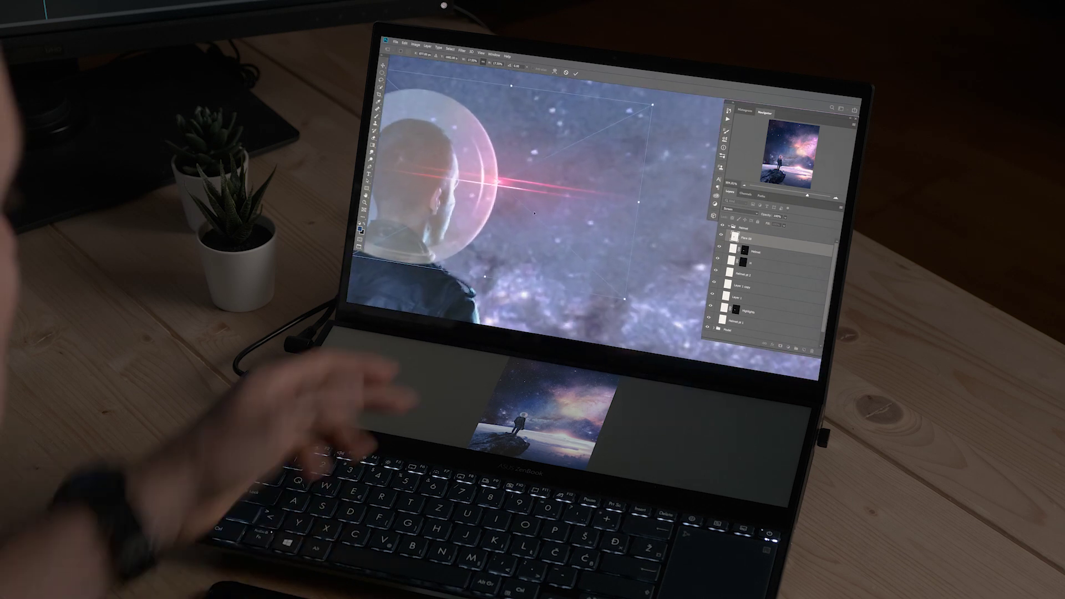
key(shift+alt+d)
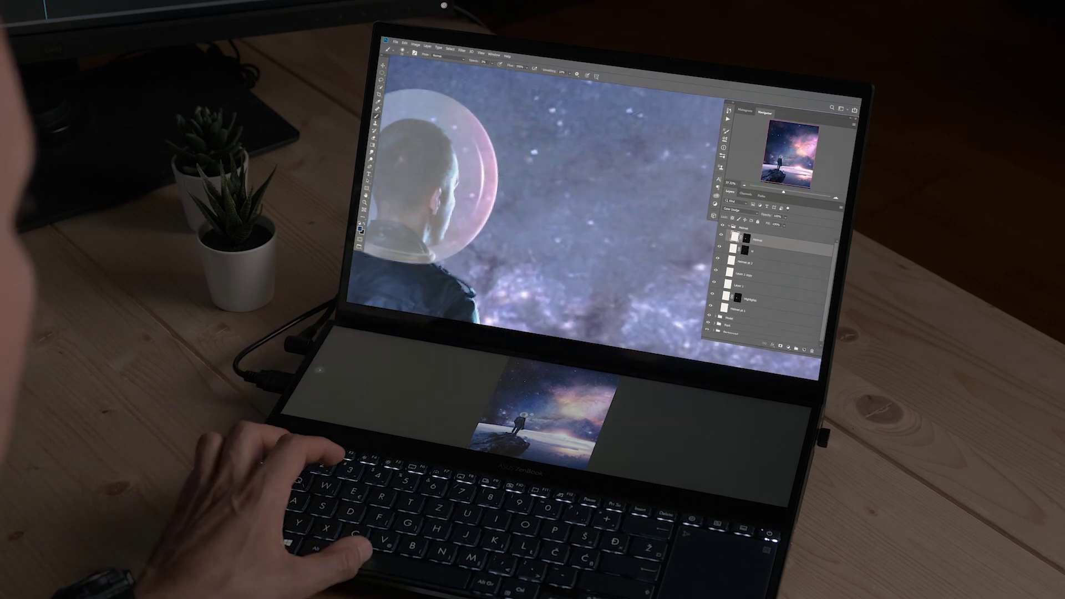
scroll(538, 412, up, 6)
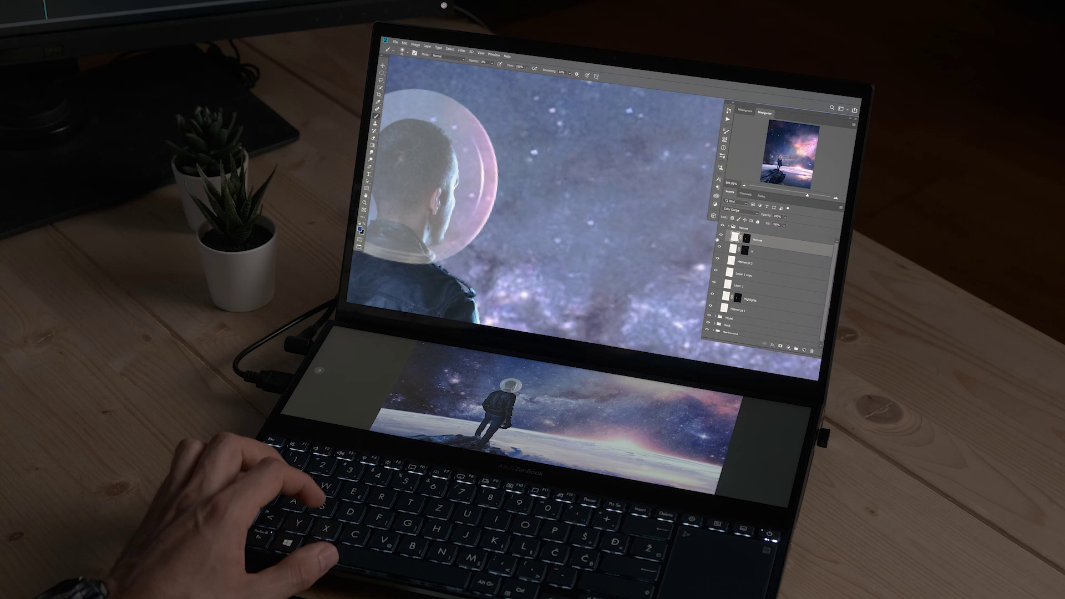
Place the red Flare 08 image from the lens flare folder, scale it down over the man's head and set its blend mode to Screen.
key(alt+Tab)
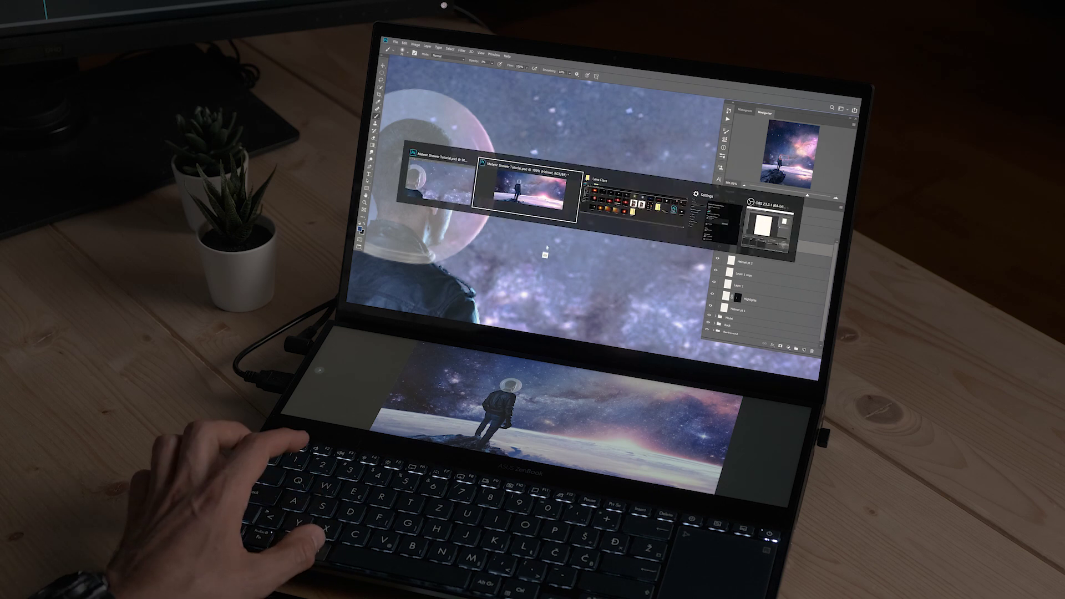
drag(640, 347, 545, 207)
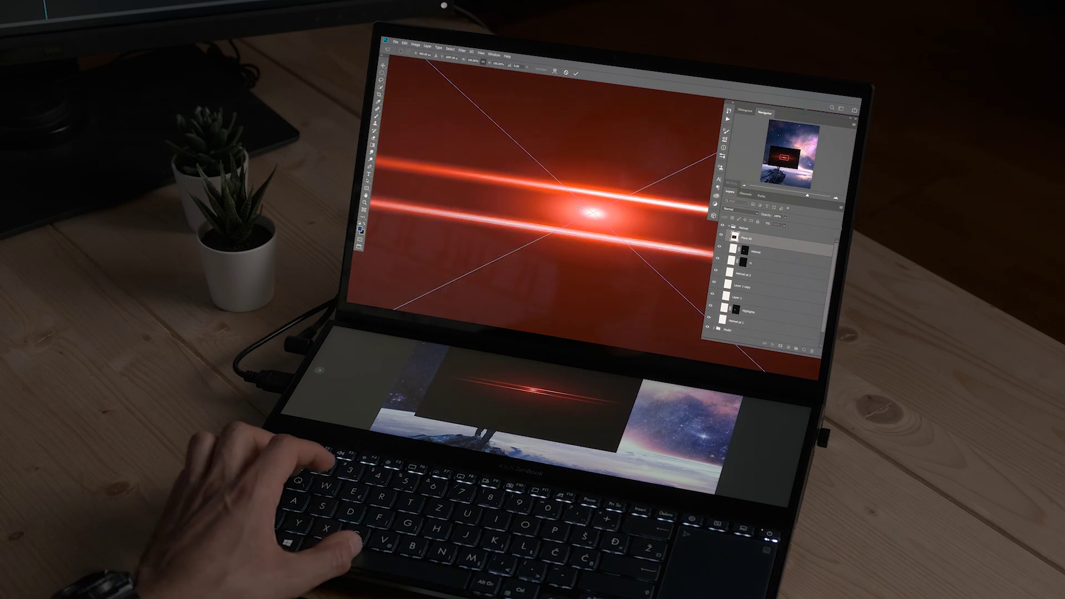
key(ctrl+0)
drag(680, 290, 620, 234)
key(Return)
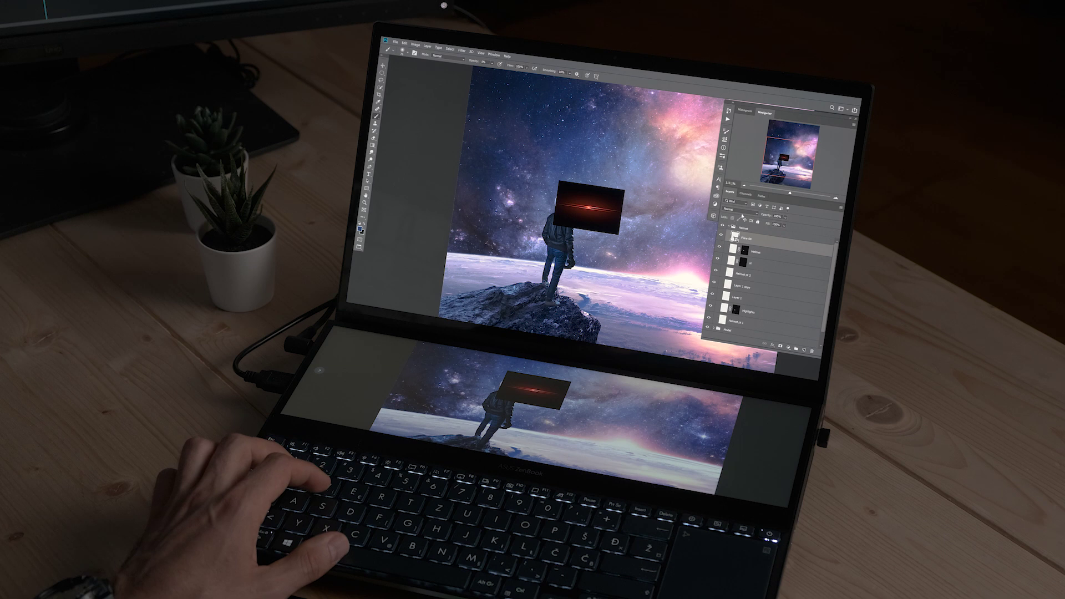
click(738, 210)
click(735, 262)
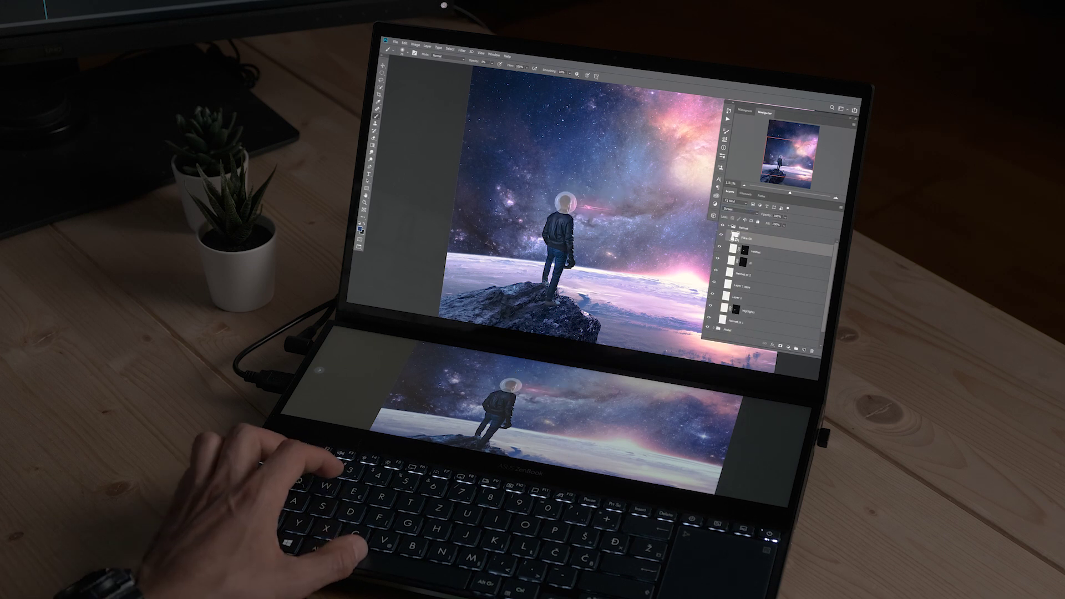
Shrink the Flare 08 layer further and position its glow on the helmet's right edge.
key(ctrl+plus)
key(ctrl+t)
drag(616, 143, 610, 164)
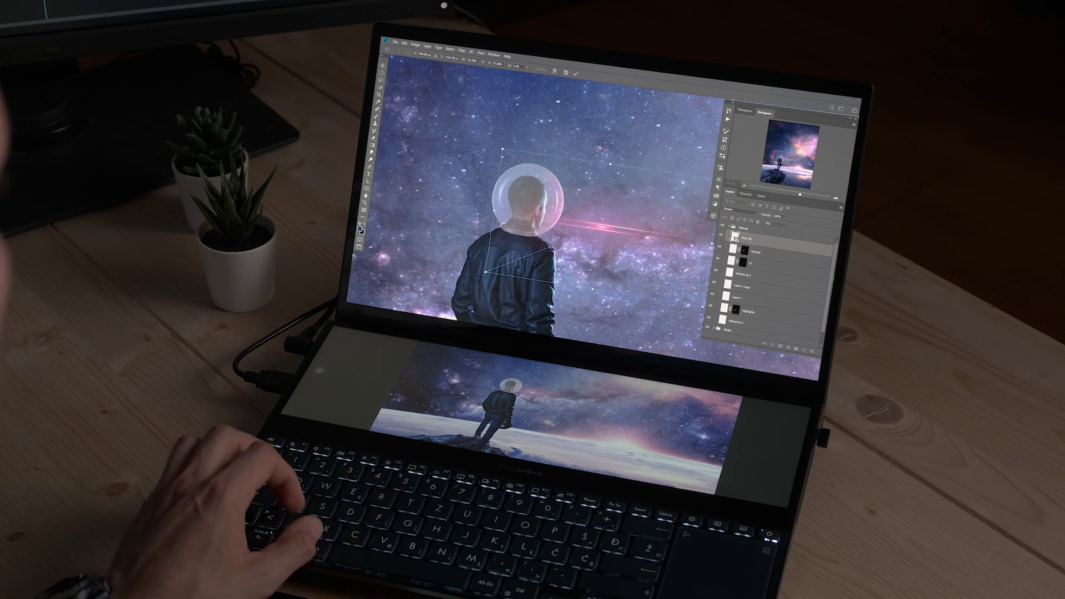
mouse_move(494, 211)
mouse_down()
mouse_move(372, 197)
mouse_move(494, 210)
mouse_up()
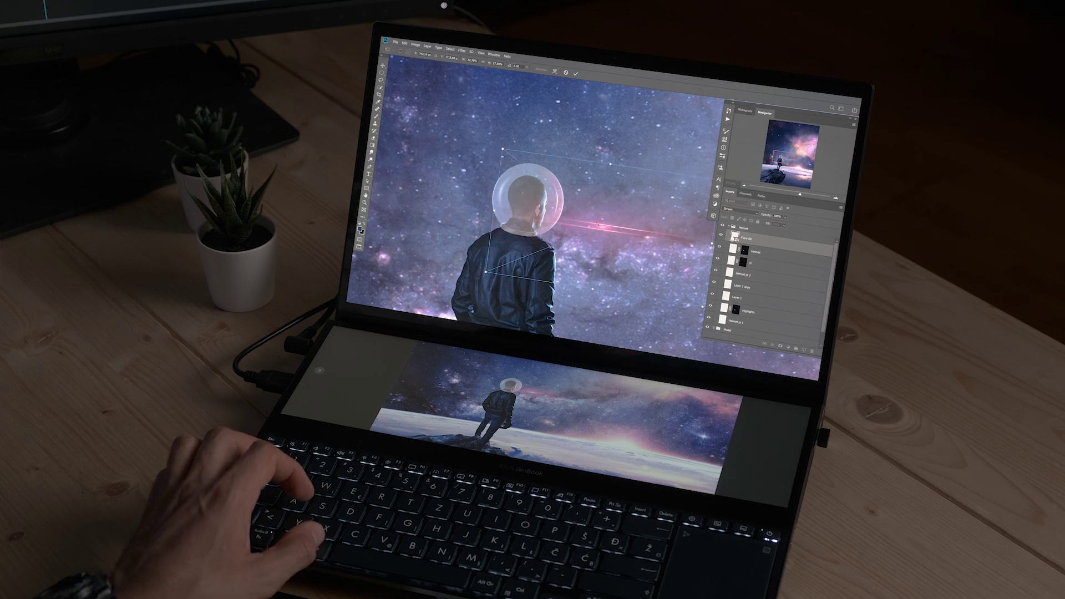
drag(601, 222, 554, 188)
drag(671, 143, 605, 173)
drag(533, 201, 569, 205)
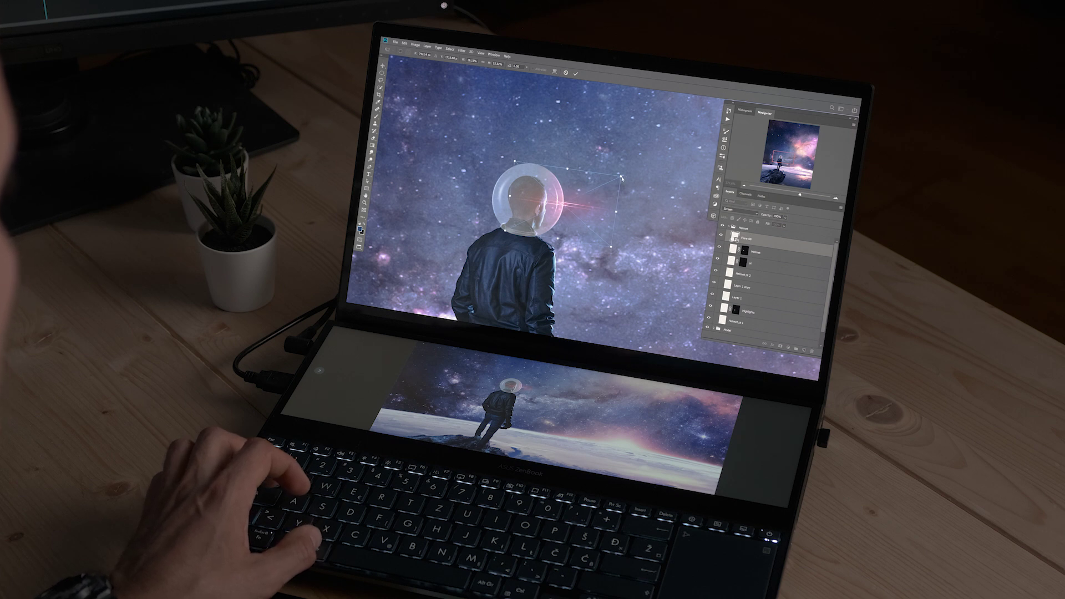
drag(614, 179, 578, 193)
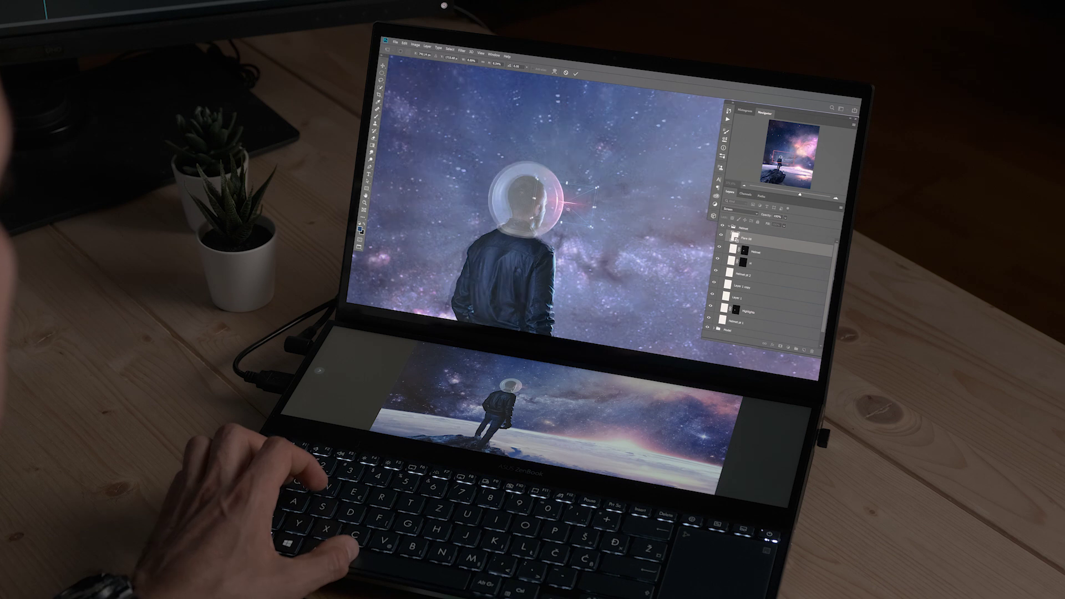
scroll(577, 197, up, 5)
key(Return)
key(b)
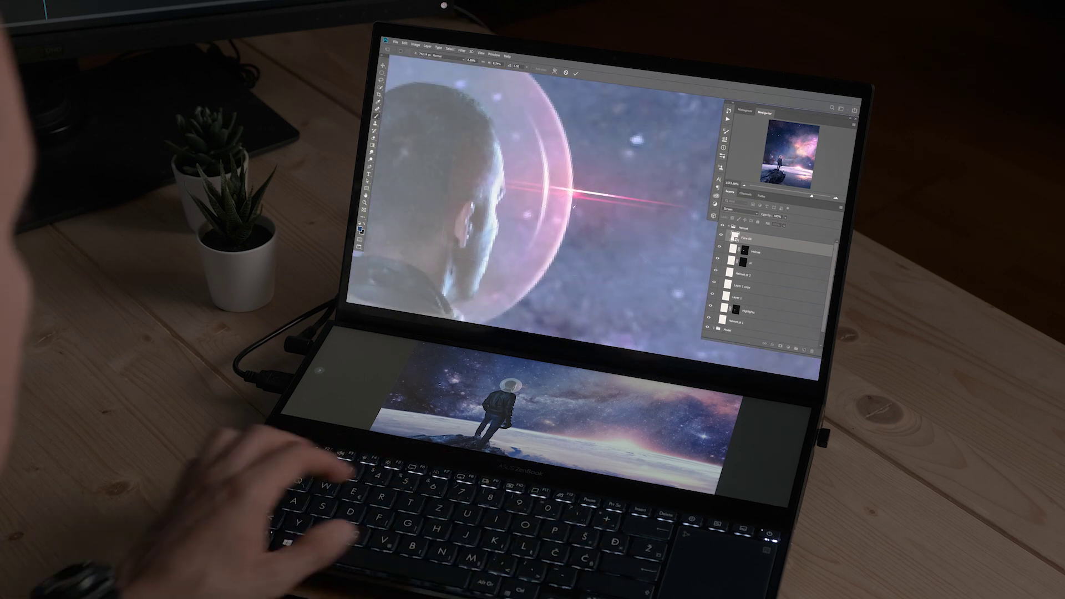
Collapse the Helmet group, expand the Model group and select the Model layer inside it.
scroll(571, 206, down, 5)
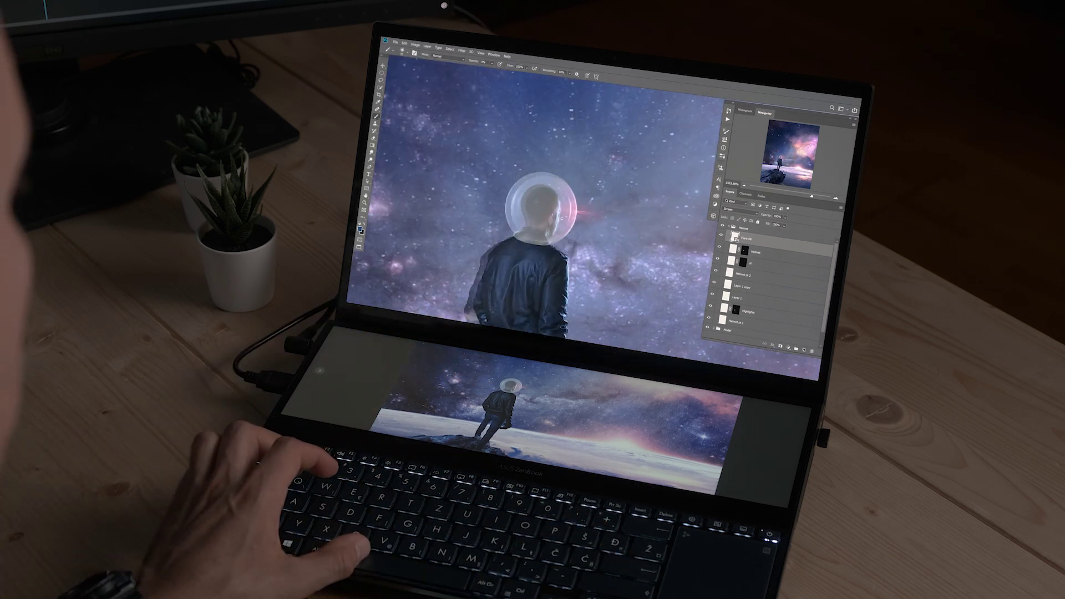
scroll(556, 205, down, 5)
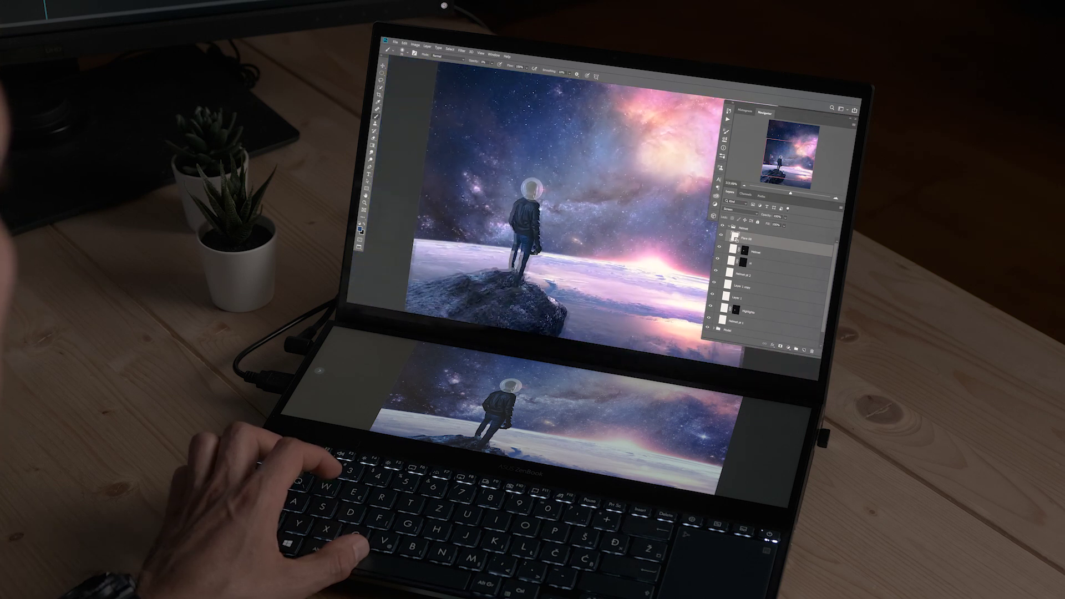
scroll(555, 206, down, 3)
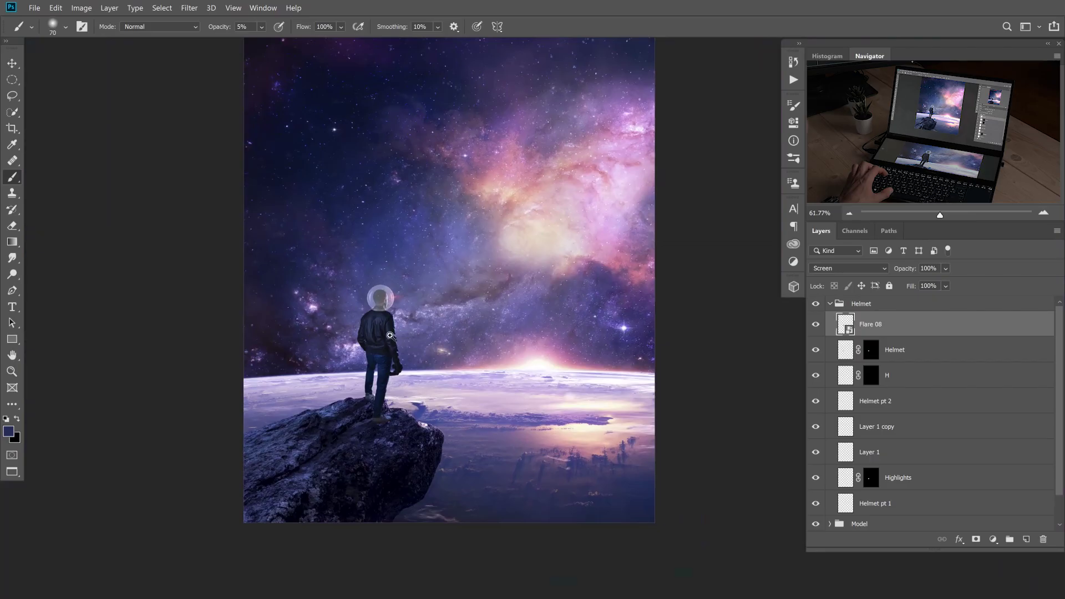
scroll(398, 344, up, 3)
scroll(398, 344, up, 5)
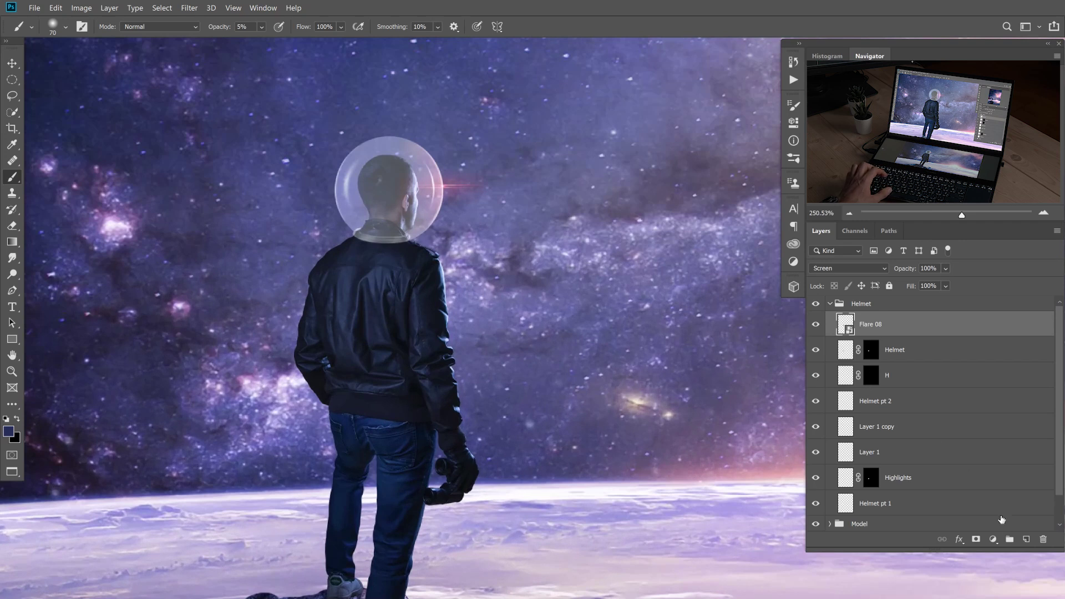
click(831, 304)
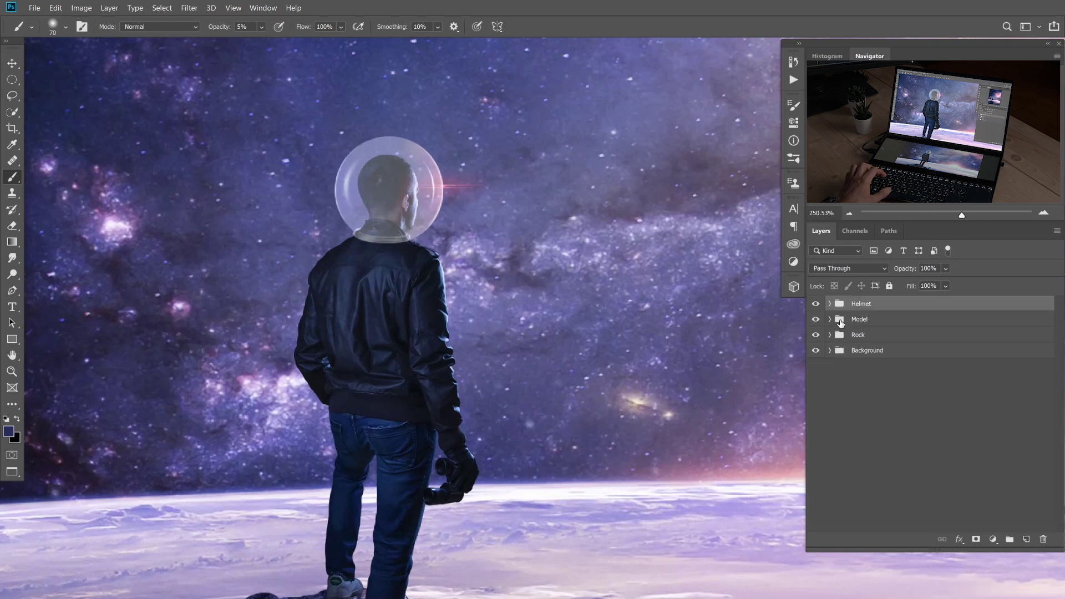
click(838, 321)
click(829, 319)
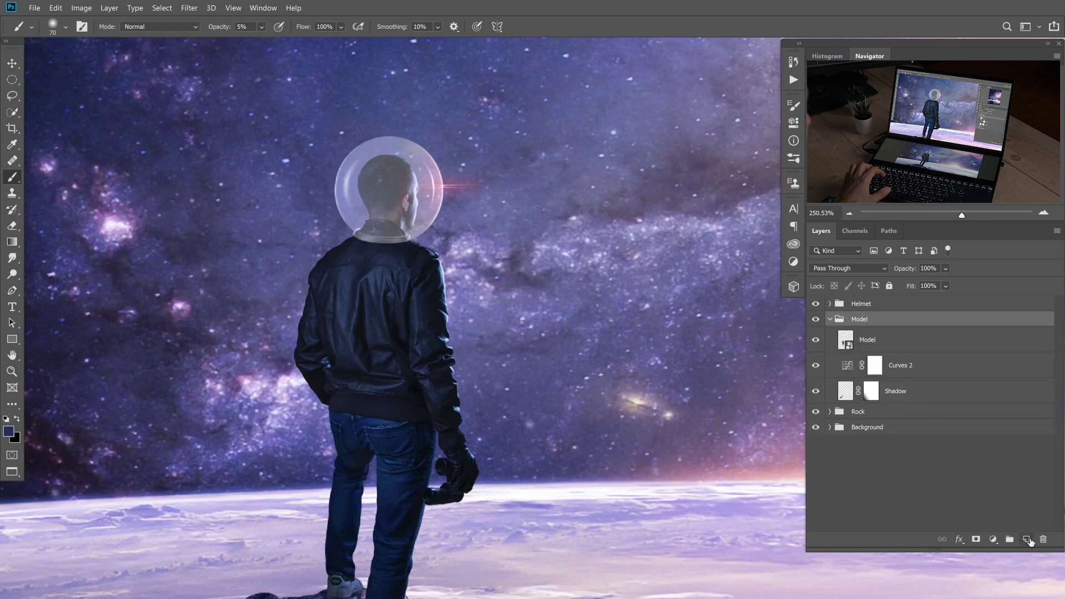
click(846, 344)
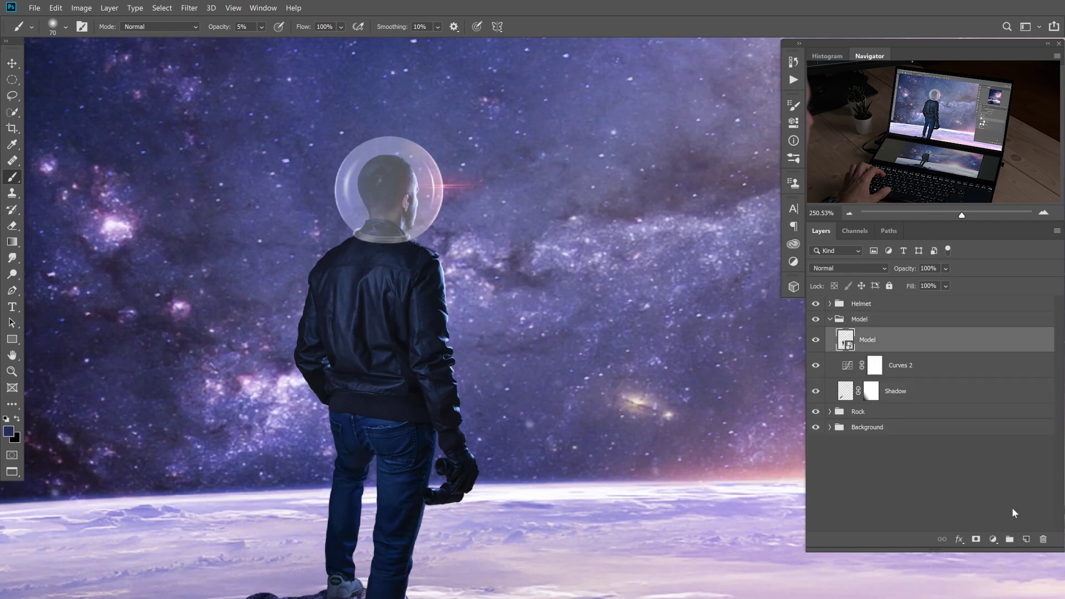
Add a new layer above the Model layer, clip it to the model and name it Colors.
click(1026, 539)
key(alt+bracketleft)
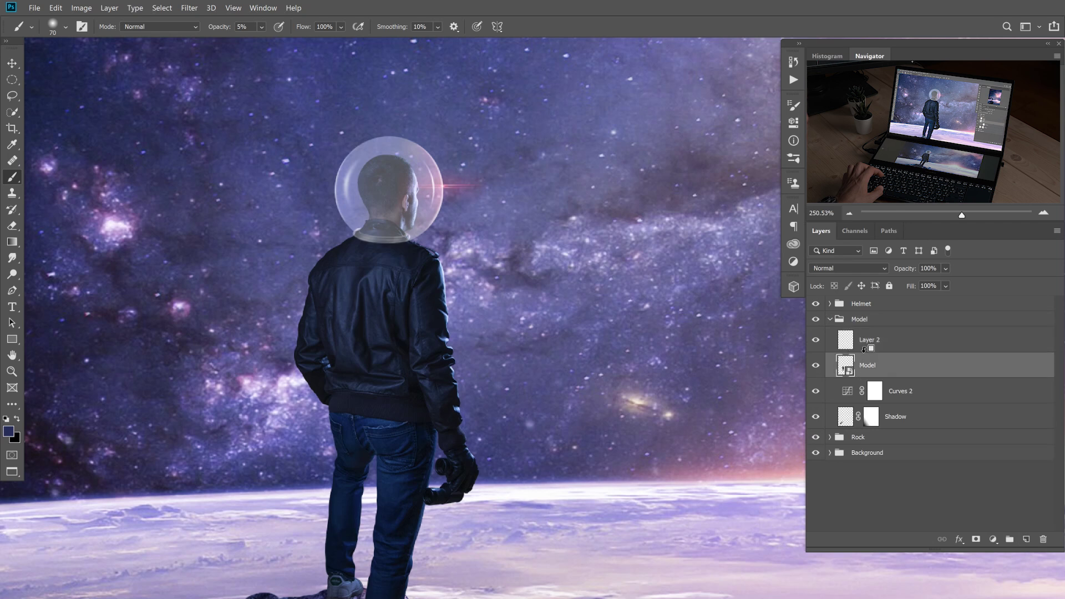
click(882, 345)
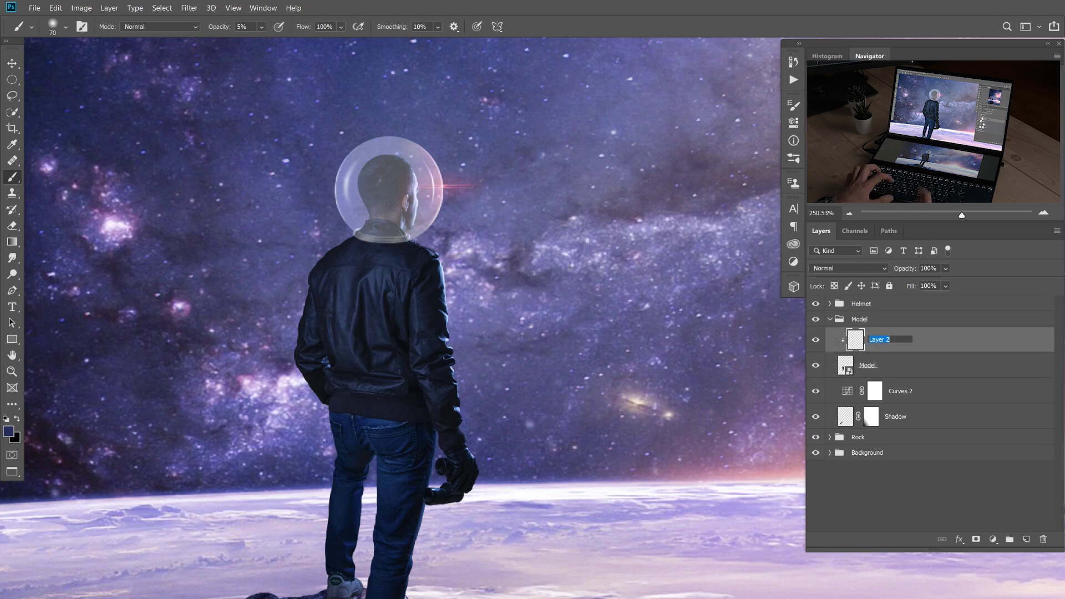
text(Colors)
key(Return)
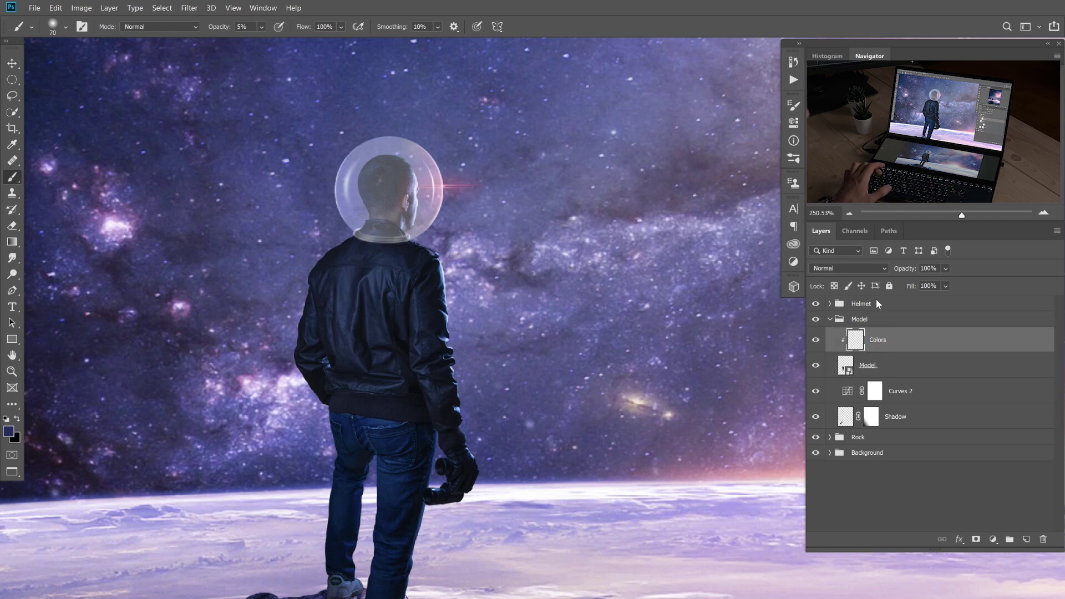
Set the Colors layer's blend mode to Color Dodge and choose a dark magenta foreground colour.
click(849, 269)
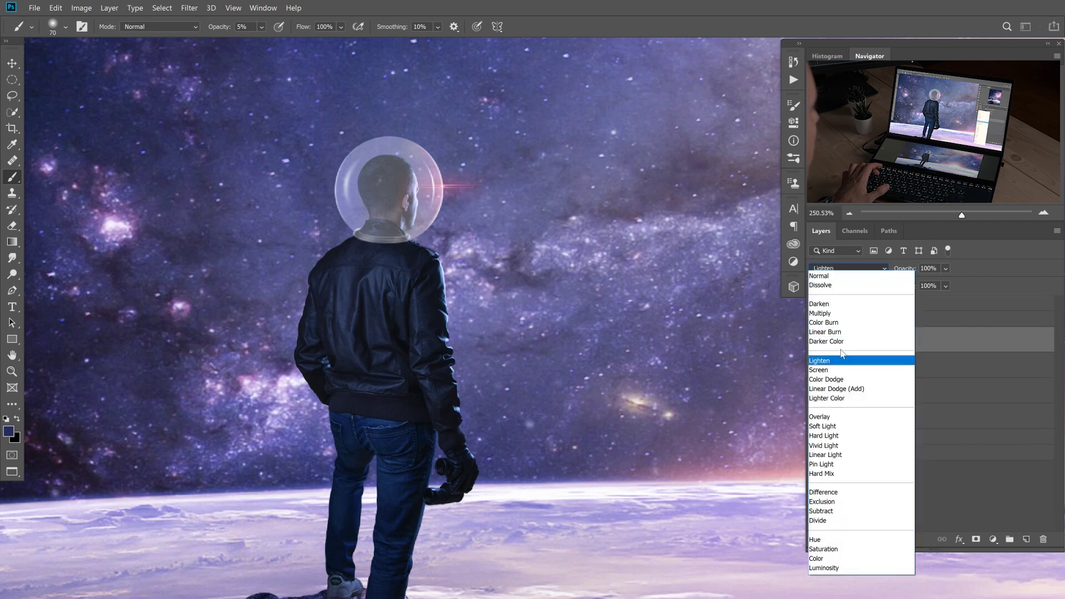
click(832, 379)
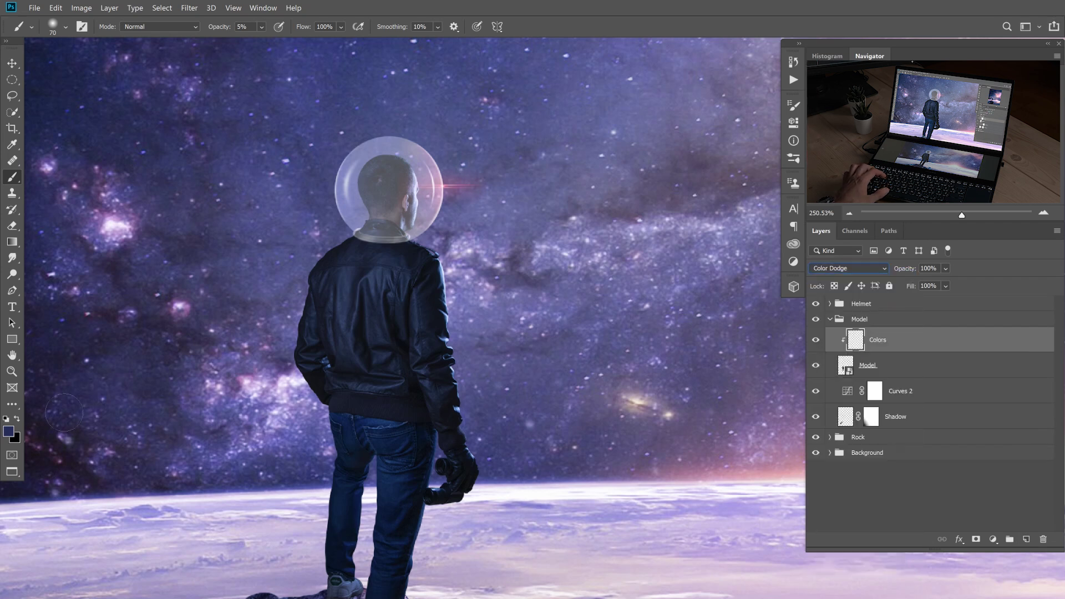
click(10, 432)
drag(544, 167, 544, 148)
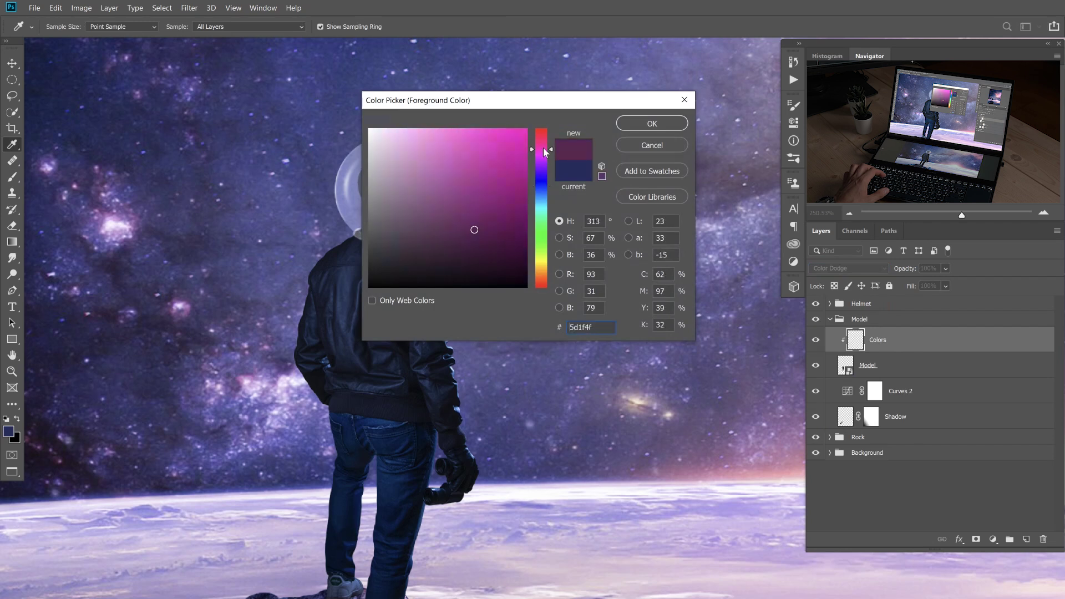
click(630, 127)
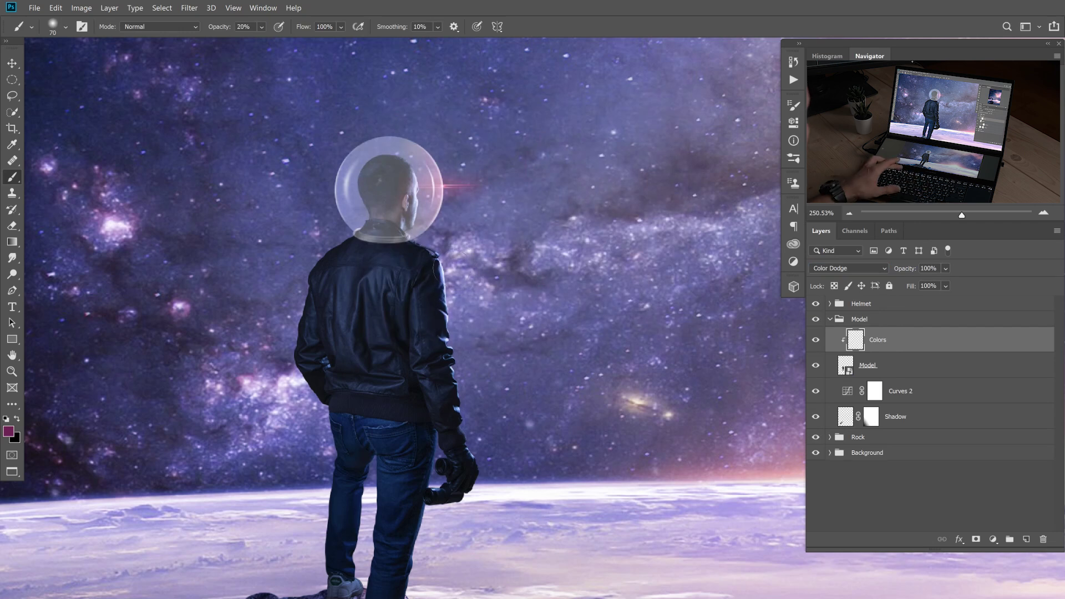
Paint magenta light along the edges of the man's jacket and jeans at 20% brush opacity, with brush sizes between 15 and 40.
key(F5)
key(F5)
scroll(436, 270, up, 3)
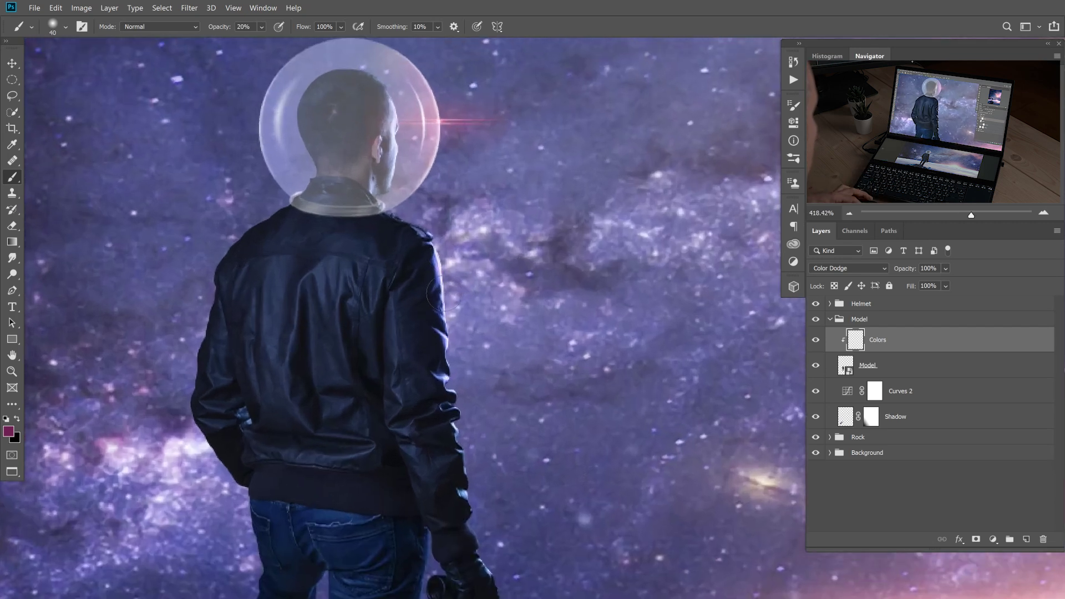
scroll(444, 388, down, 3)
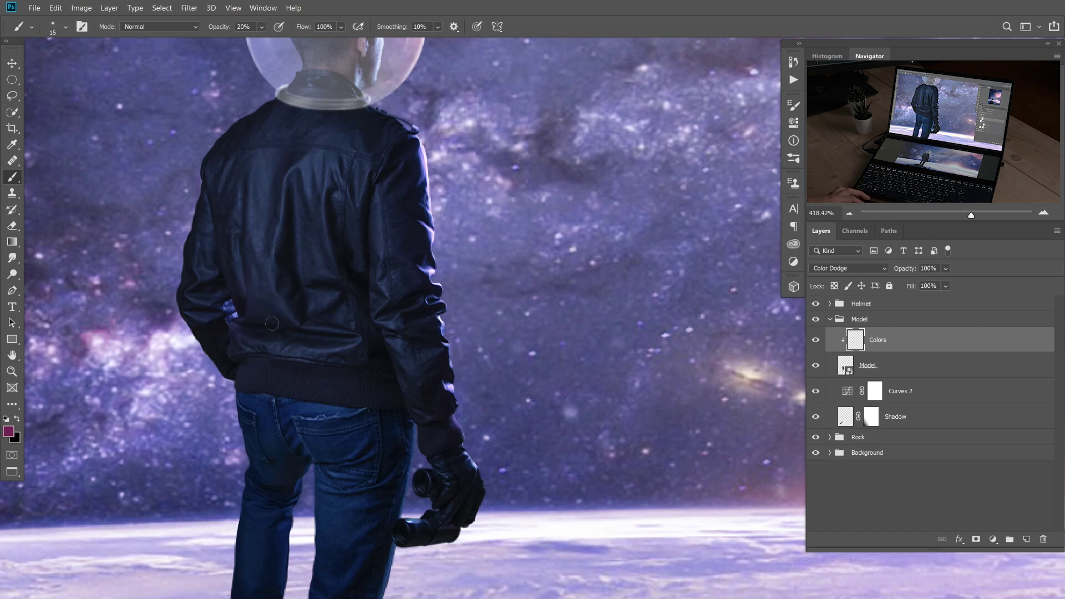
scroll(367, 460, down, 3)
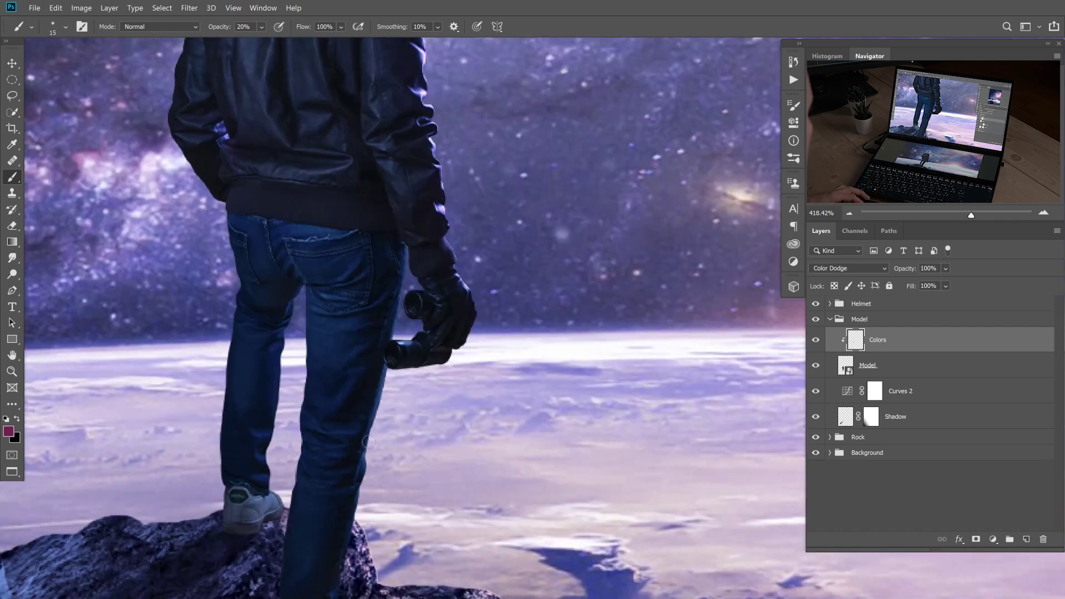
scroll(383, 413, down, 2)
scroll(383, 413, left, 1)
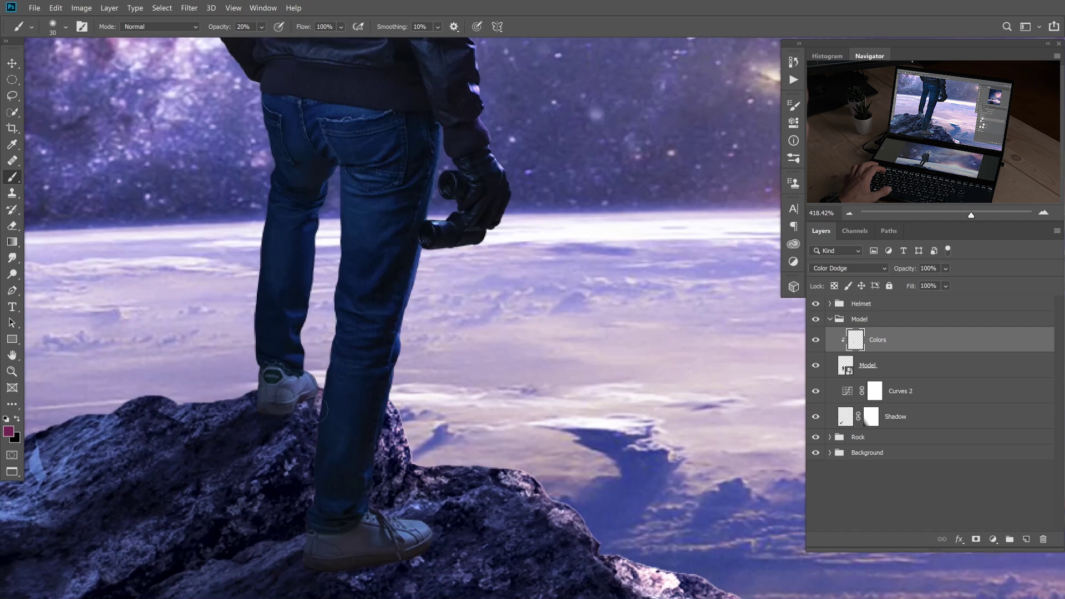
scroll(428, 287, up, 3)
scroll(427, 287, right, 1)
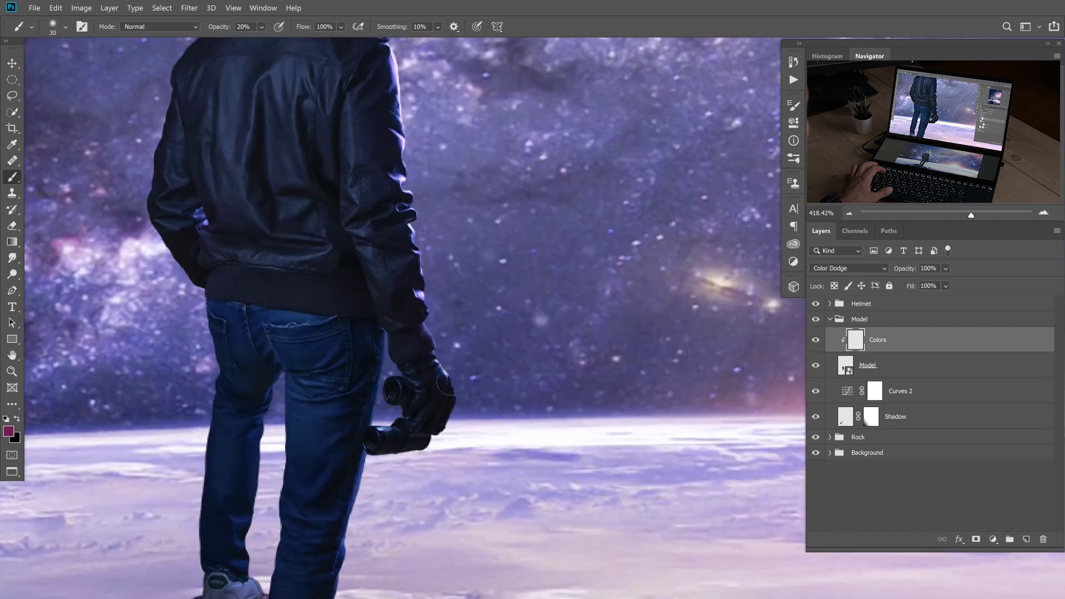
scroll(456, 353, up, 2)
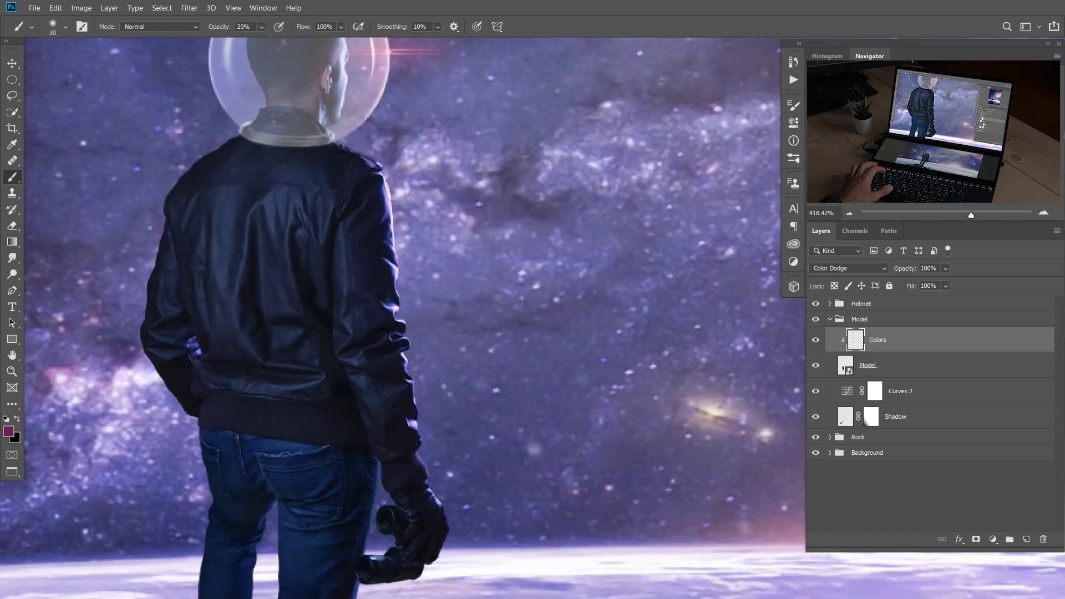
scroll(369, 120, up, 2)
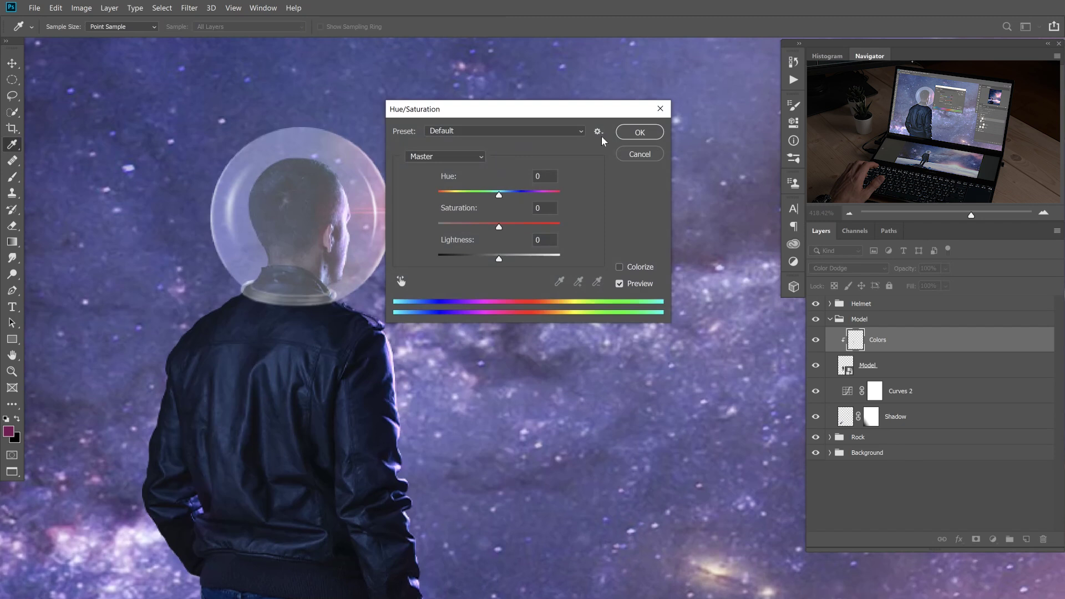
Adjust the Colors layer with Hue/Saturation, using Hue +22, Saturation +29 and Lightness -2.
drag(562, 109, 632, 121)
mouse_move(570, 207)
mouse_down()
mouse_move(606, 209)
mouse_move(559, 209)
mouse_move(583, 208)
mouse_up()
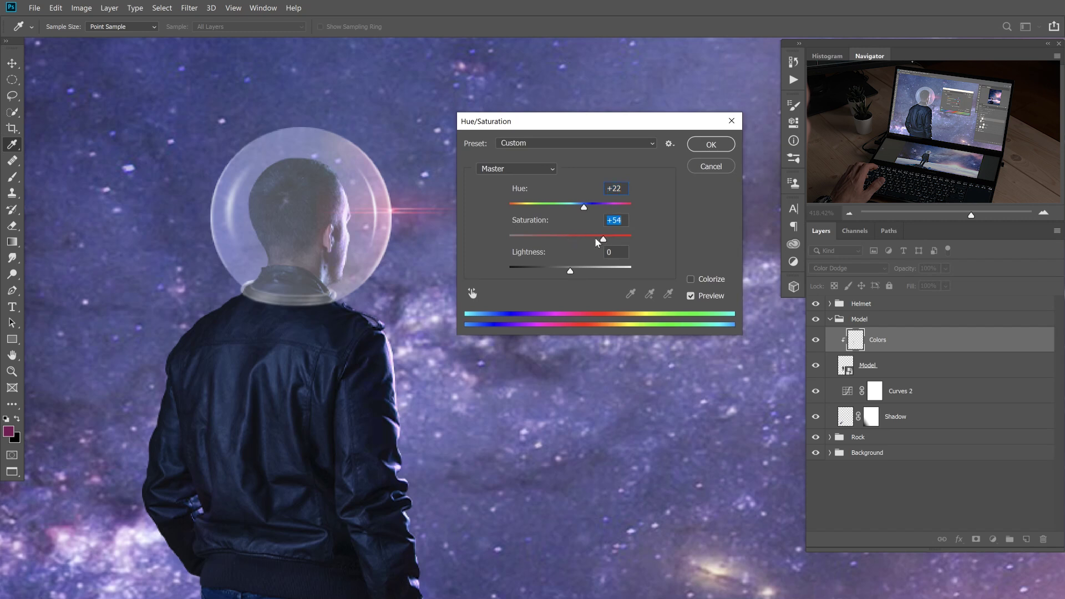
mouse_move(573, 270)
mouse_down()
mouse_move(548, 271)
mouse_move(574, 270)
mouse_up()
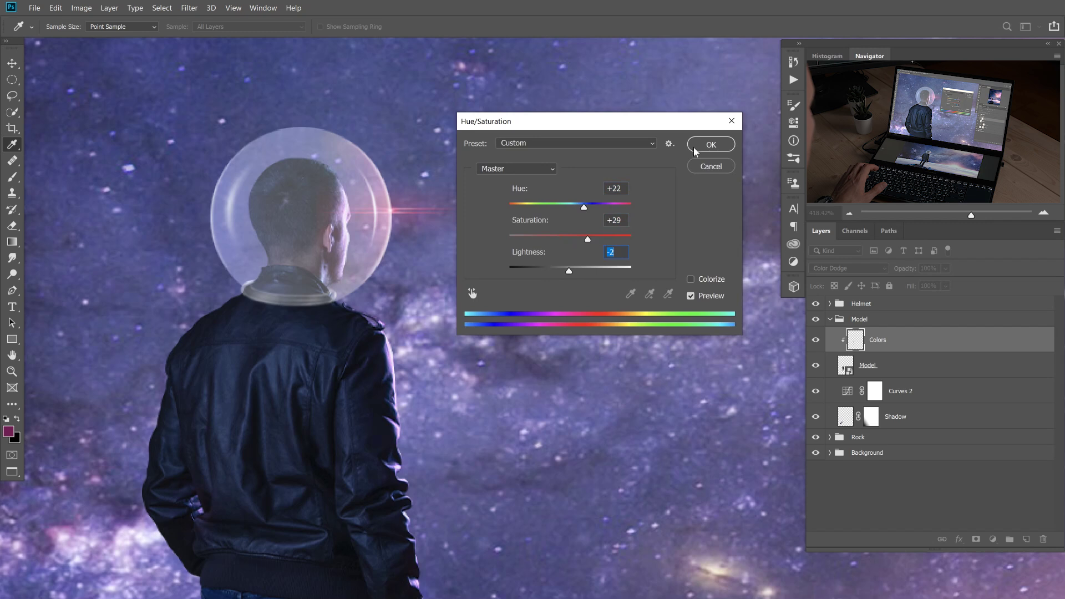
click(711, 144)
key(b)
Add a clipped Curves adjustment above the Colors layer, brighten it from input 92 to output 156, and invert its mask.
scroll(444, 307, down, 6)
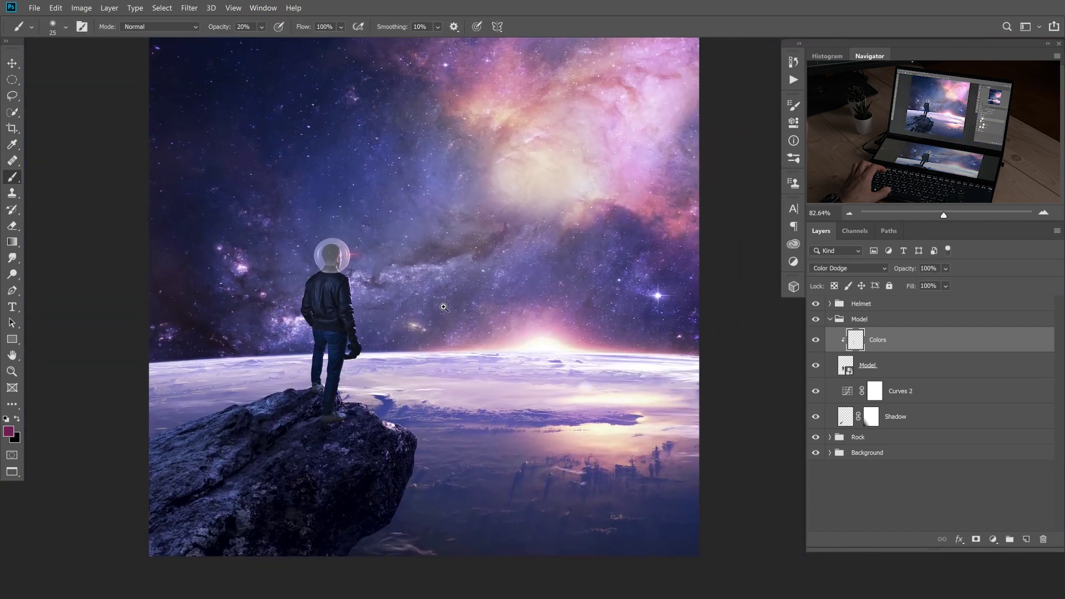
scroll(444, 307, up, 5)
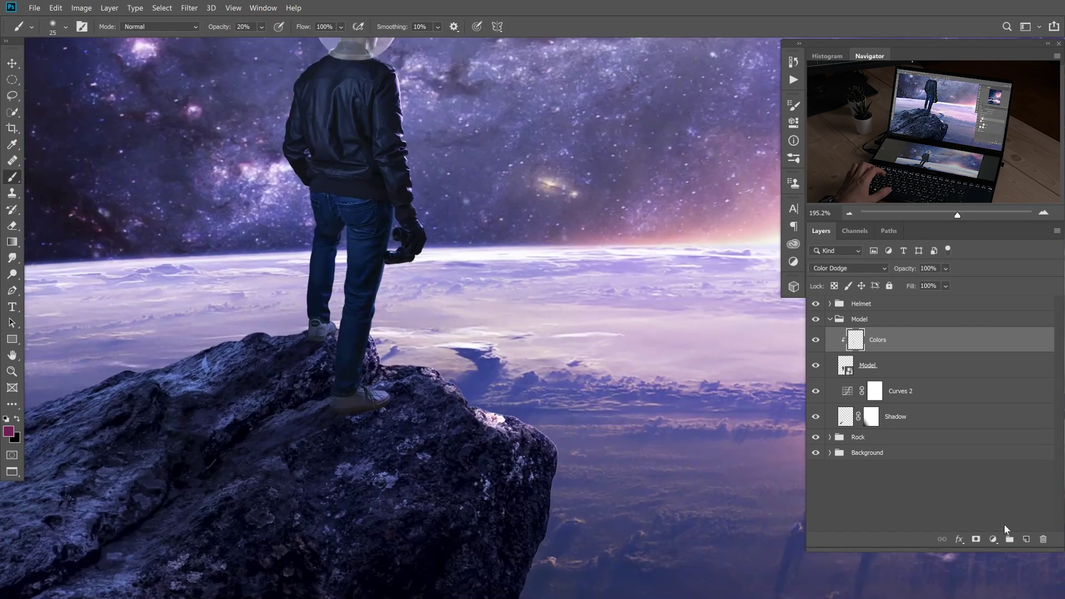
click(993, 539)
click(968, 384)
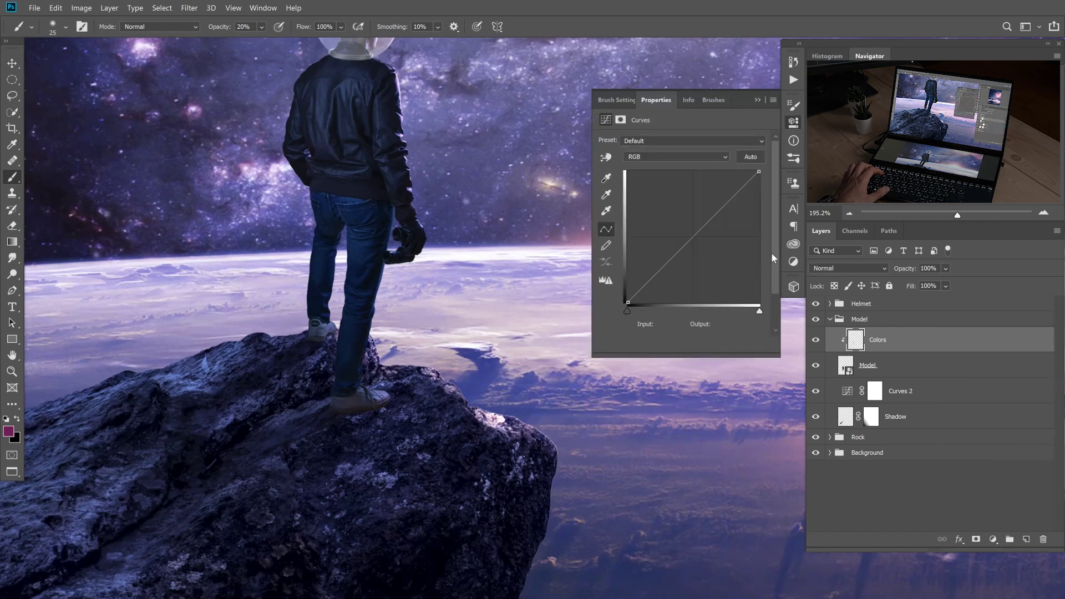
drag(689, 235, 673, 225)
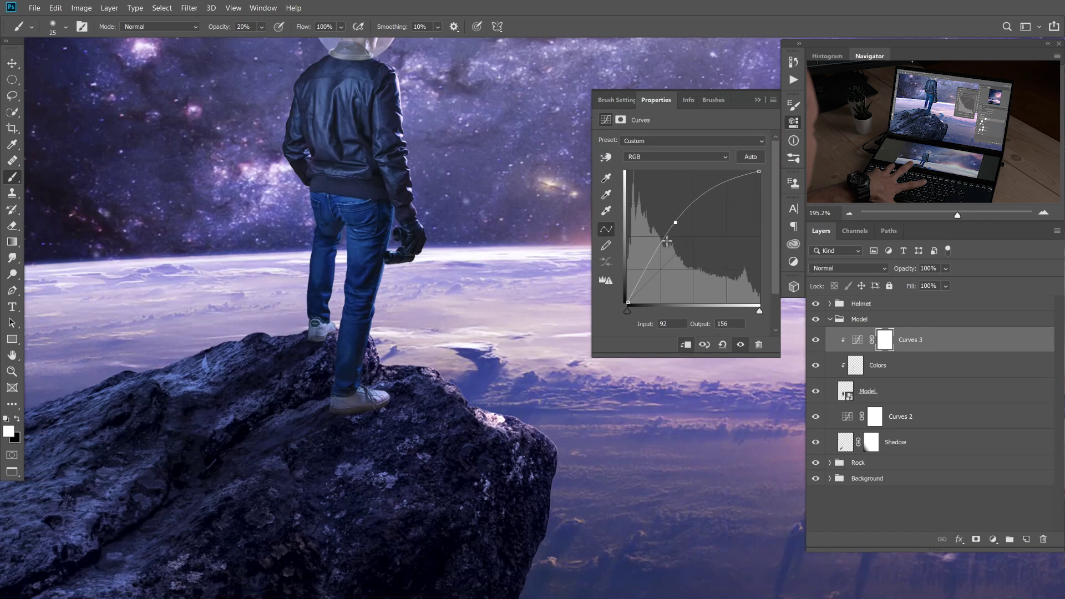
key(ctrl+i)
click(885, 340)
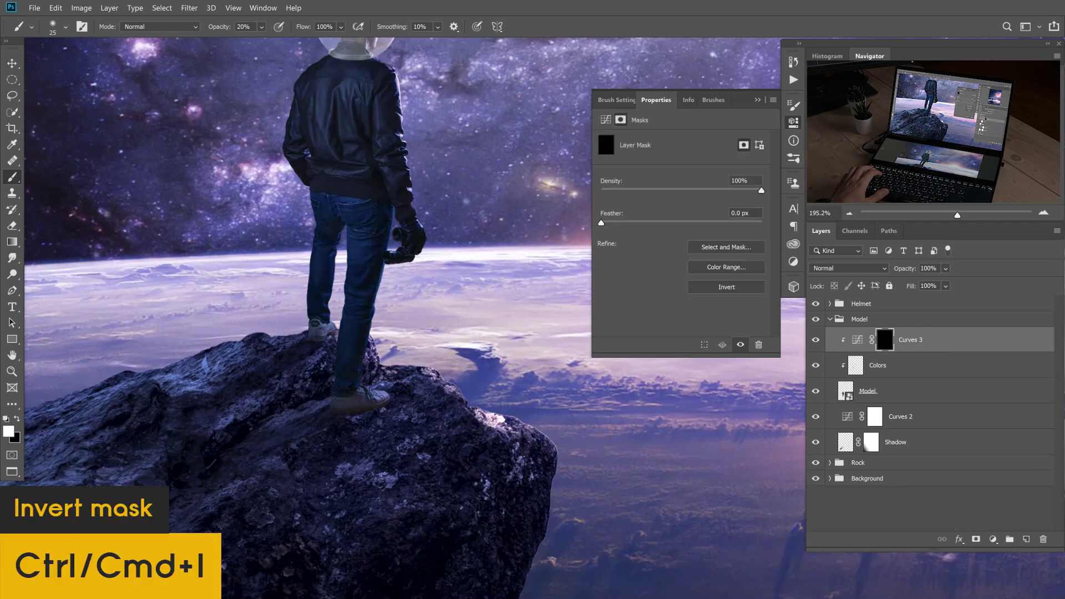
Paint white on the new Curves mask along the man's lit edges, from shoes to jacket, at brush size 20 and 20% opacity.
click(757, 100)
drag(394, 383, 444, 383)
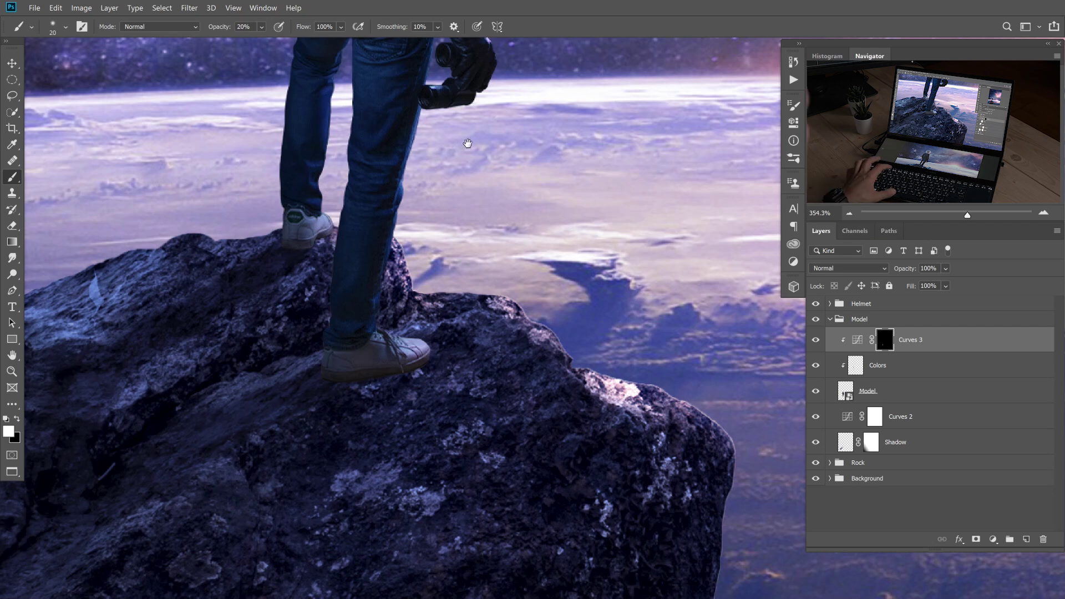
drag(466, 142, 411, 305)
drag(432, 237, 453, 552)
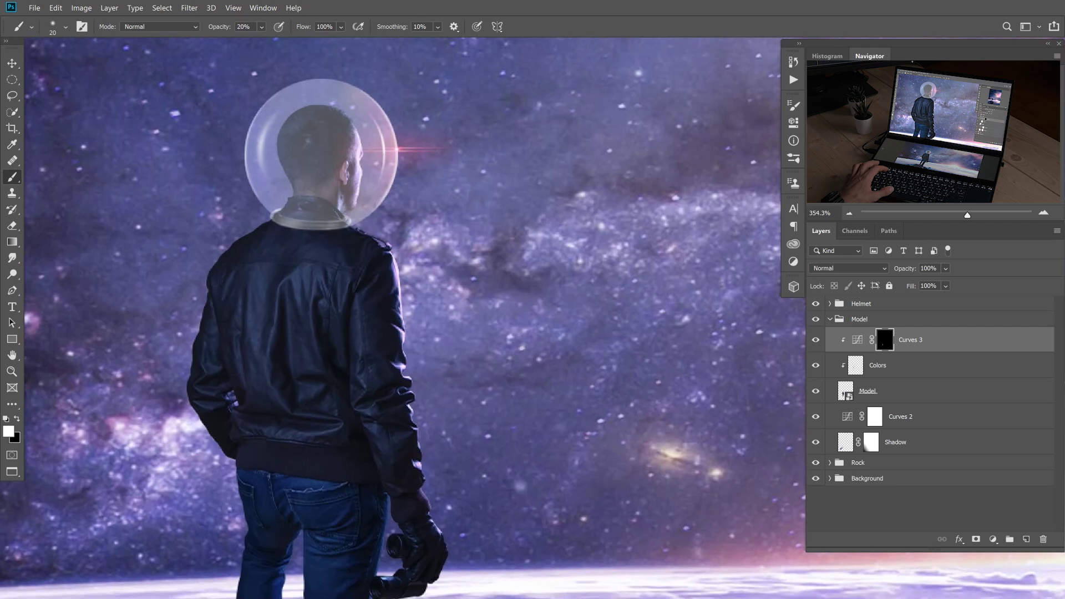
key(ctrl+0)
drag(398, 422, 435, 421)
key(x)
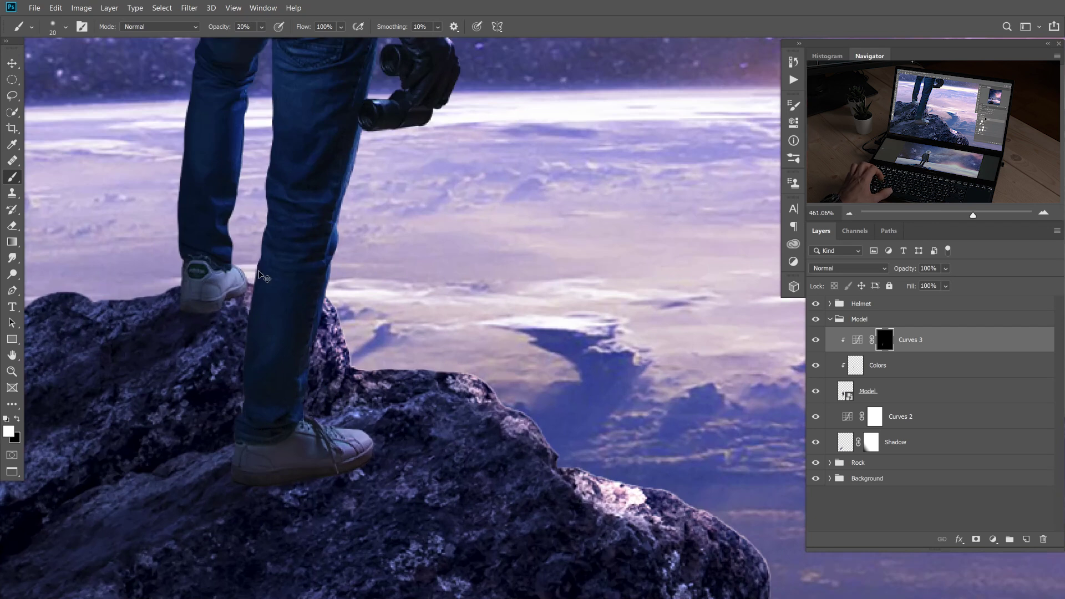
key(ctrl+0)
scroll(397, 311, down, 1)
drag(428, 242, 437, 334)
scroll(399, 330, down, 2)
scroll(415, 317, up, 1)
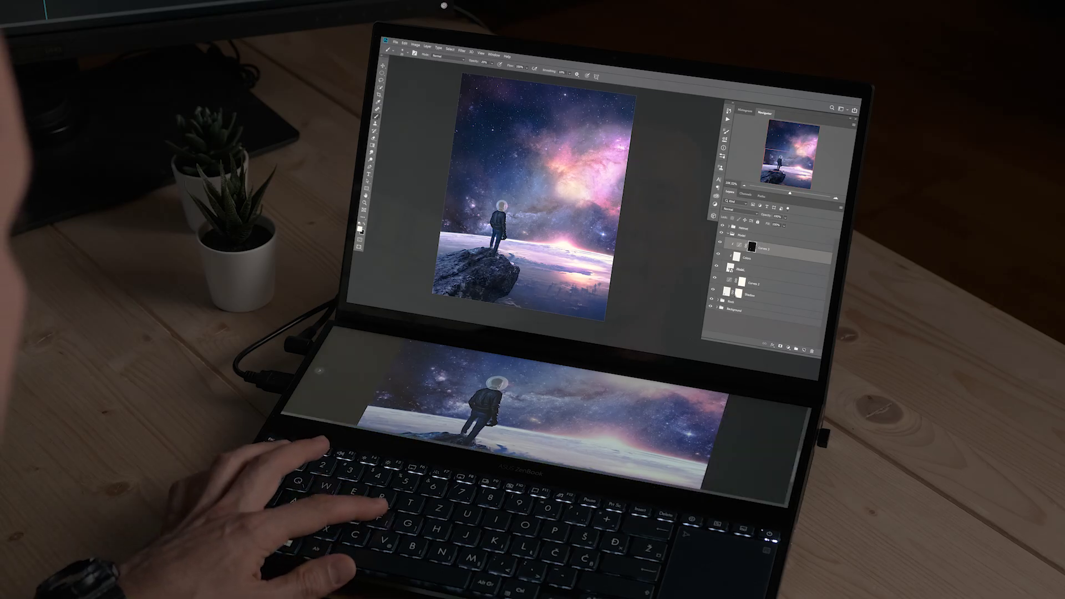
Copy the purple nebula image into the composite as a new layer above Curves 3.
key(ctrl+Tab)
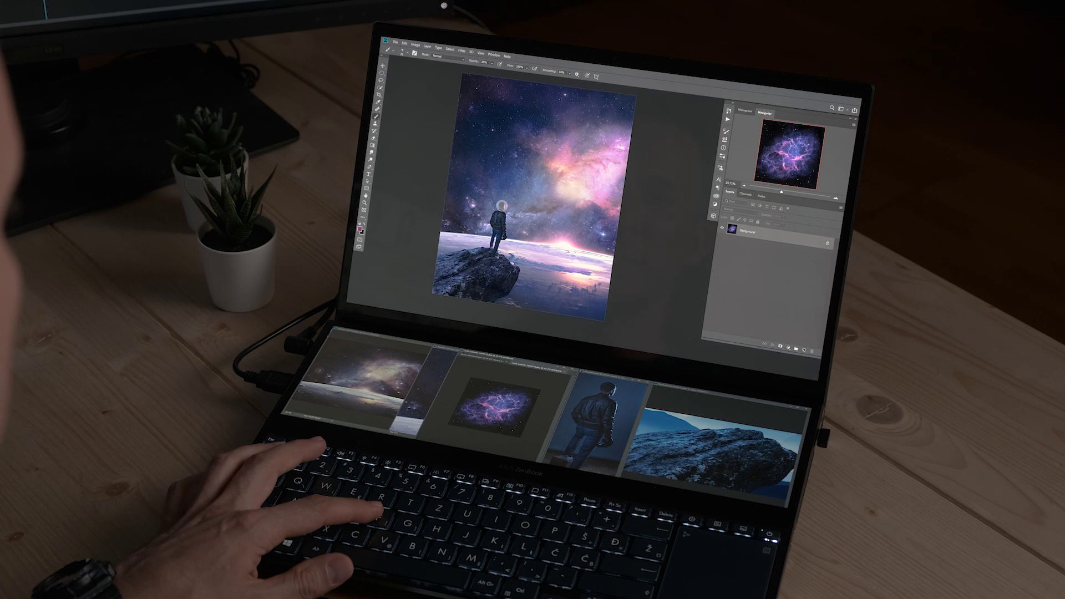
key(v)
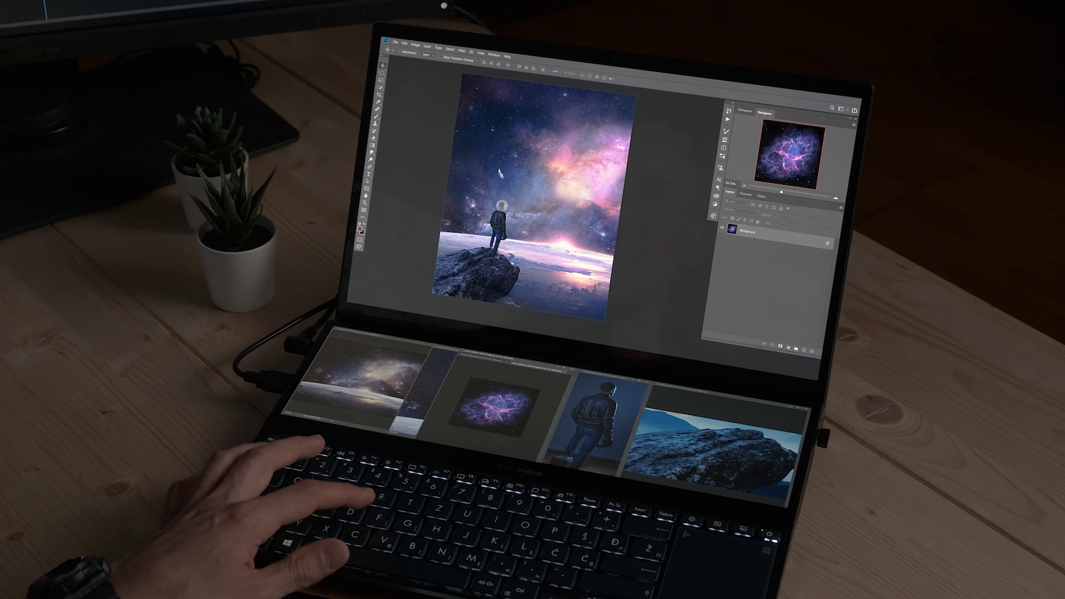
key(ctrl+v)
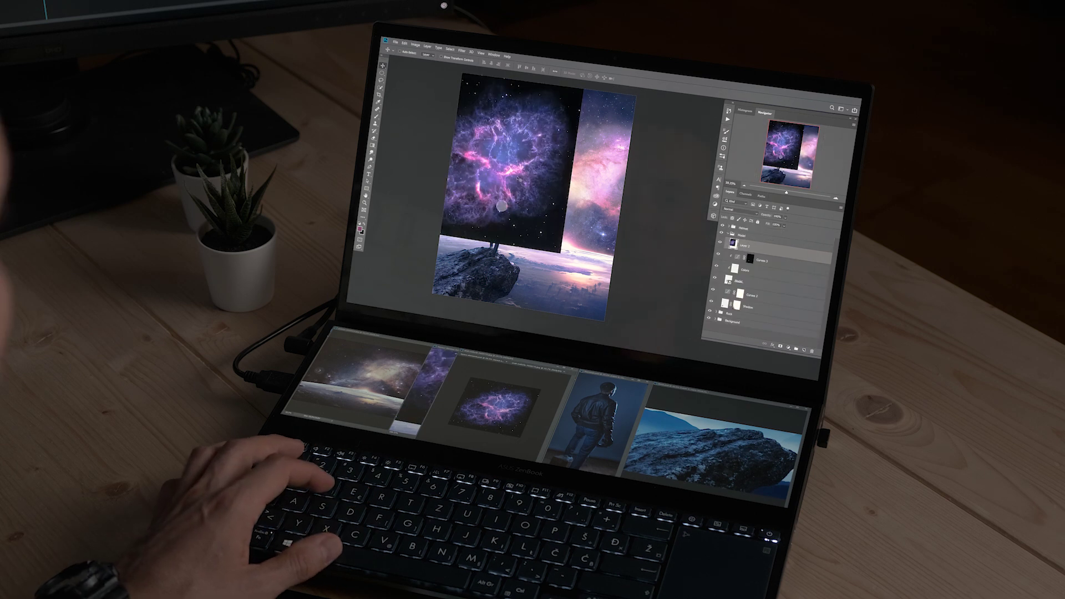
drag(519, 178, 519, 158)
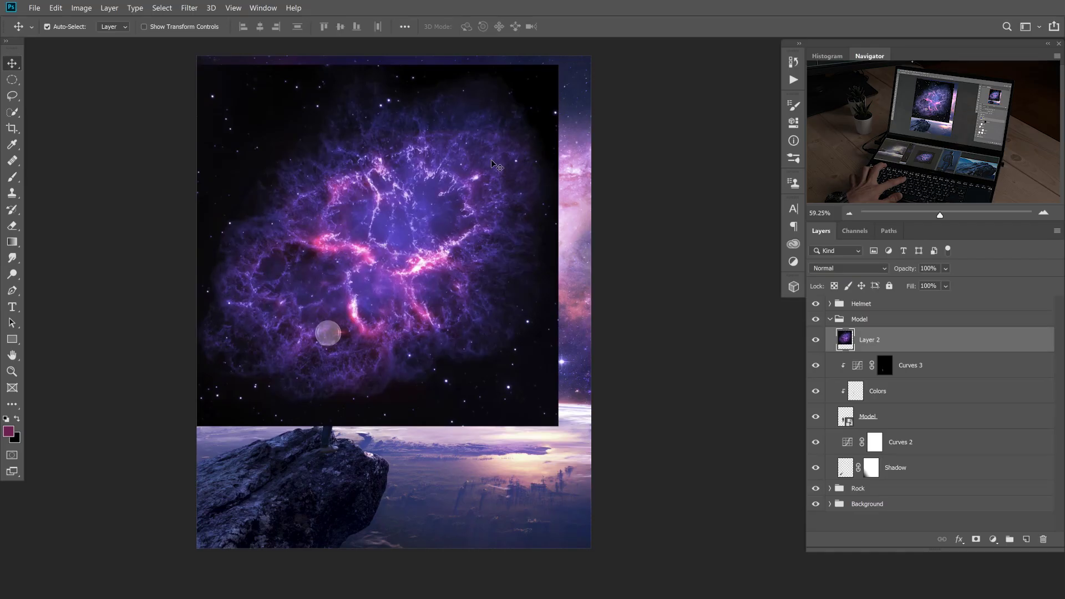
Scale the pasted nebula down and place it over the upper-left part of the sky.
key(ctrl+t)
drag(557, 65, 482, 135)
drag(425, 243, 346, 163)
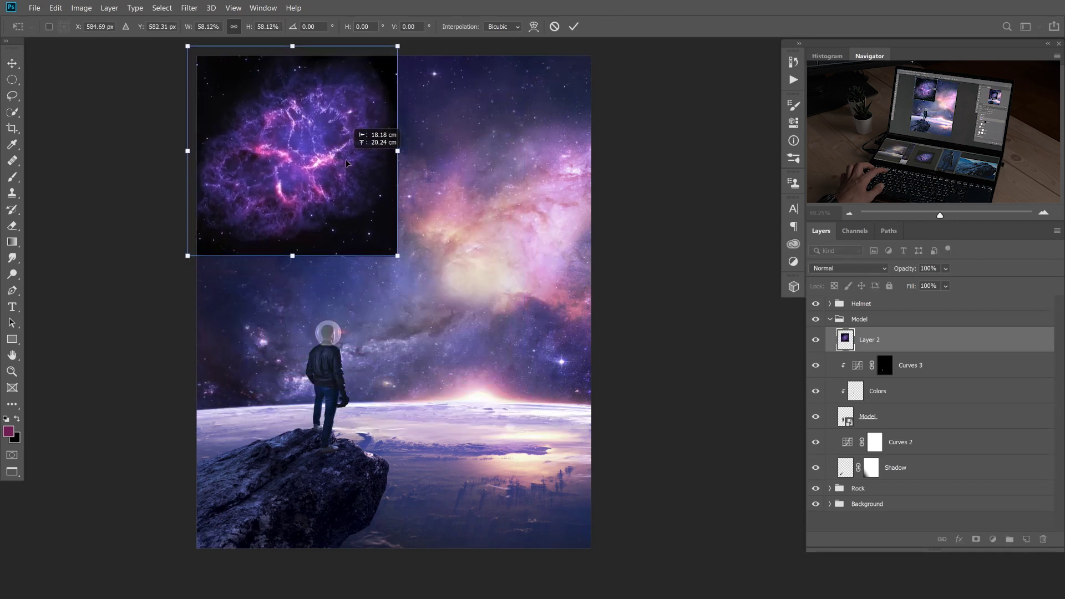
mouse_move(395, 252)
mouse_down()
mouse_move(447, 297)
mouse_move(410, 248)
mouse_up()
key(Return)
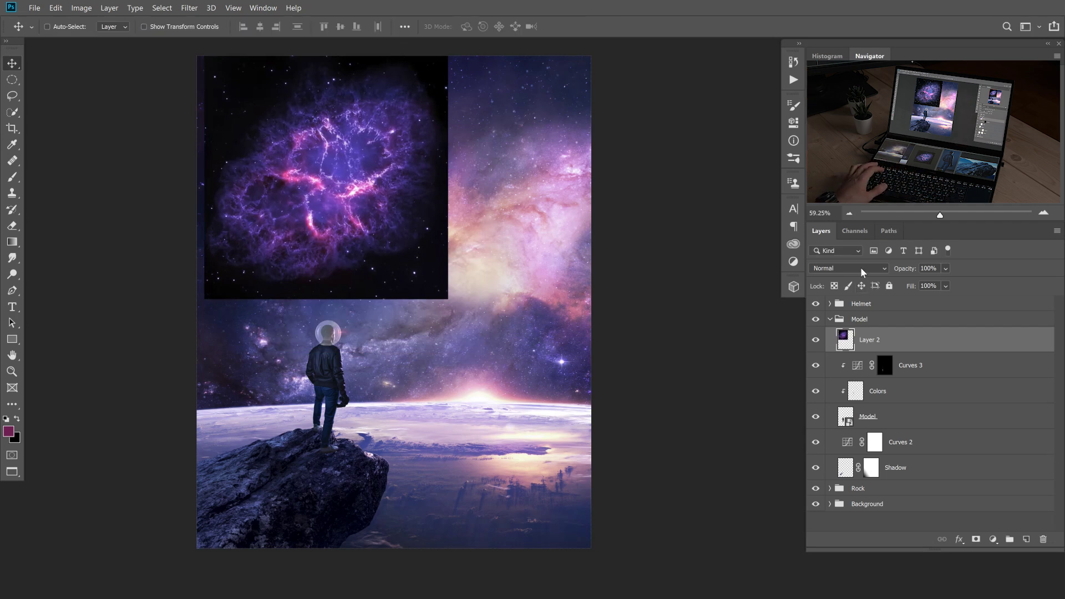
Move the nebula layer into the Background group, directly above the Color layer.
drag(846, 341, 864, 515)
click(838, 481)
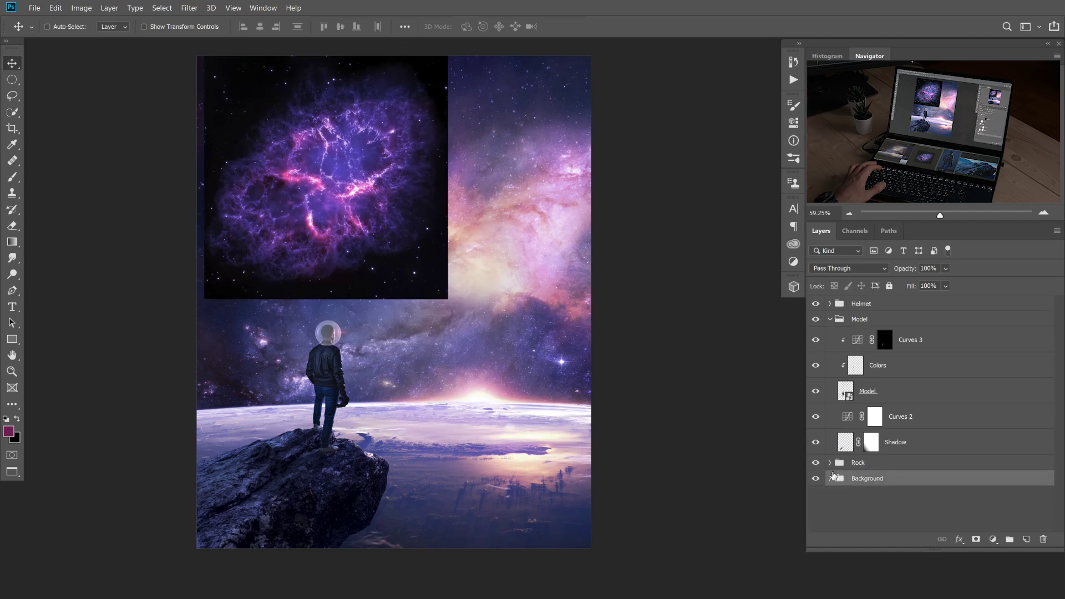
drag(852, 549, 851, 584)
click(846, 500)
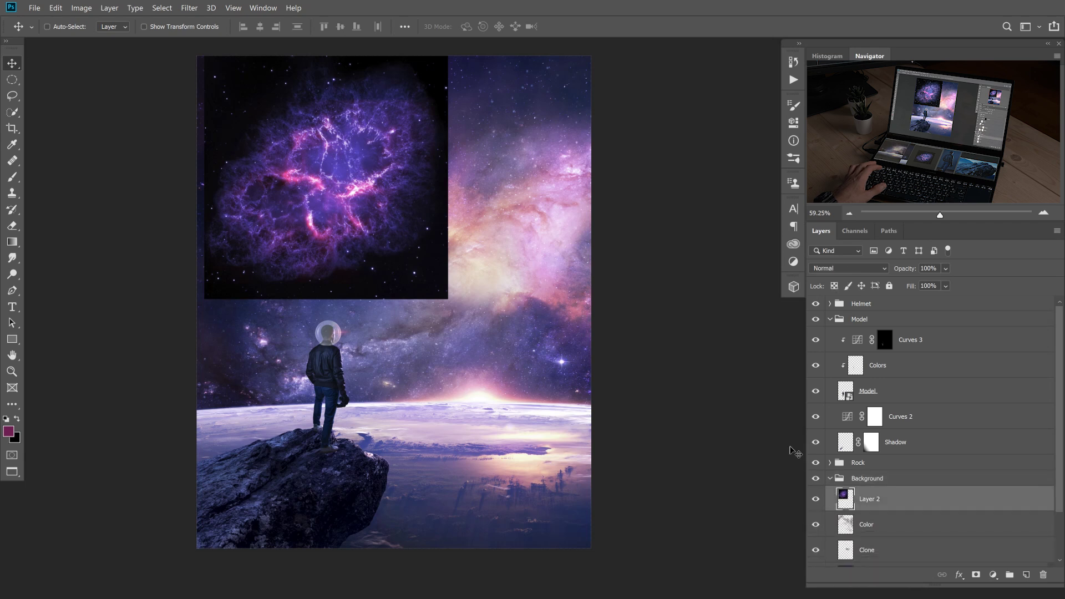
Desaturate the nebula layer and set its blend mode to Color Dodge.
click(837, 269)
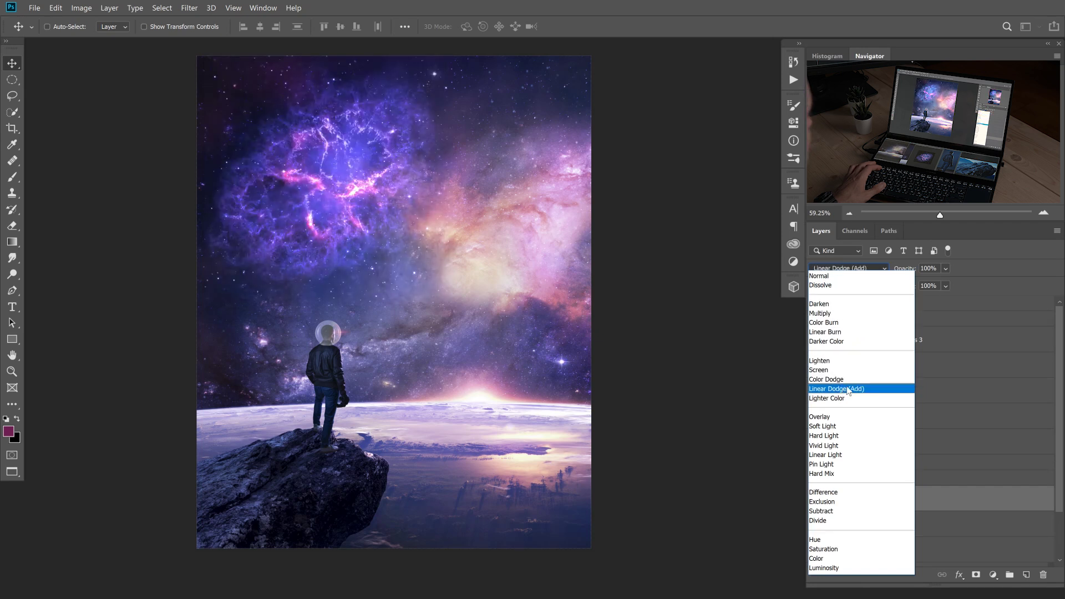
click(819, 277)
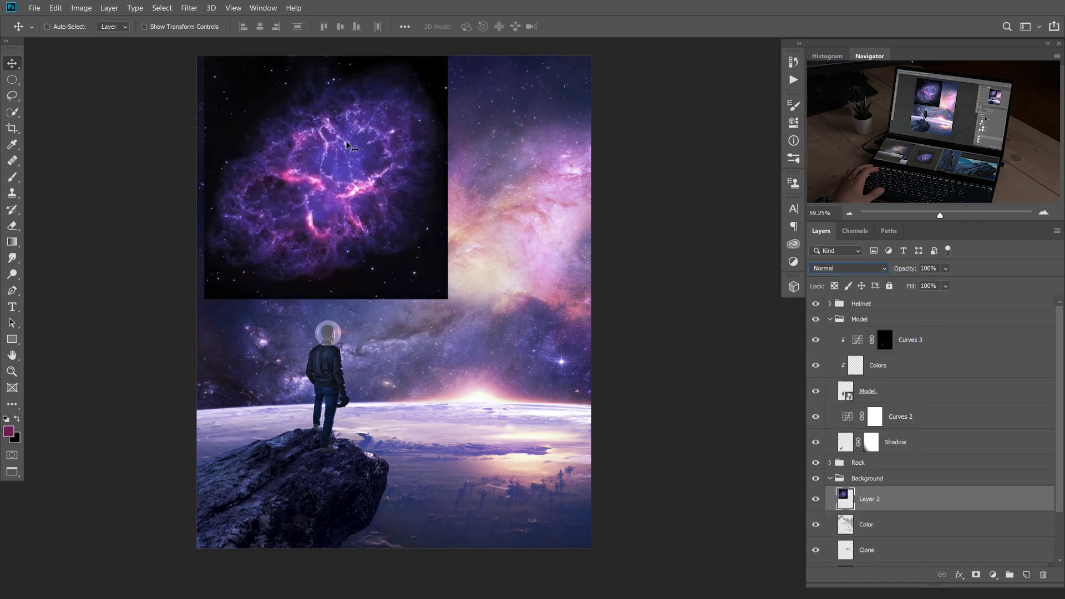
key(ctrl)
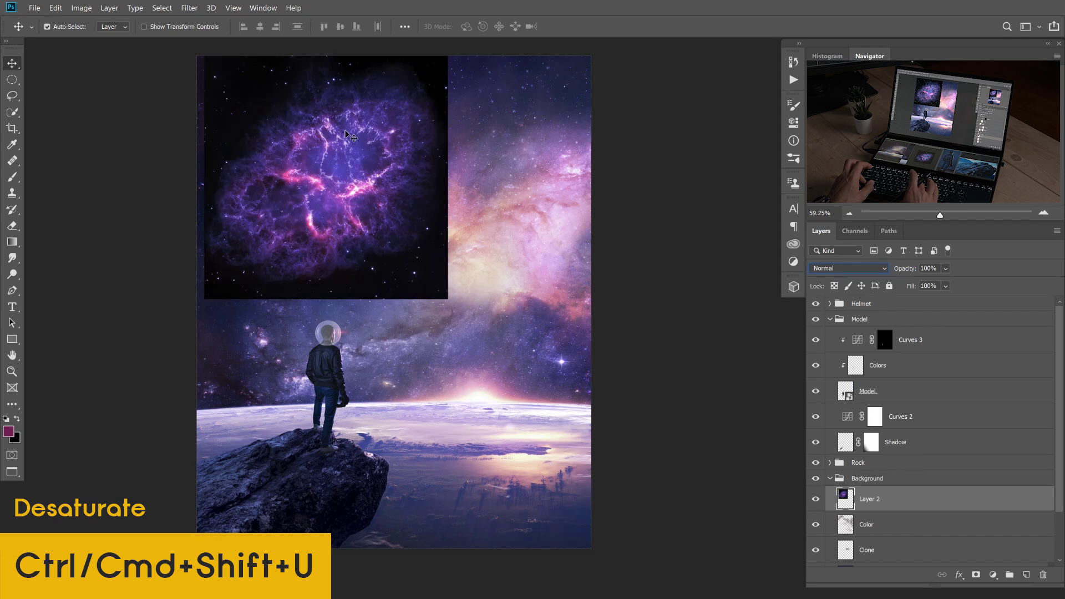
key(ctrl+shift+u)
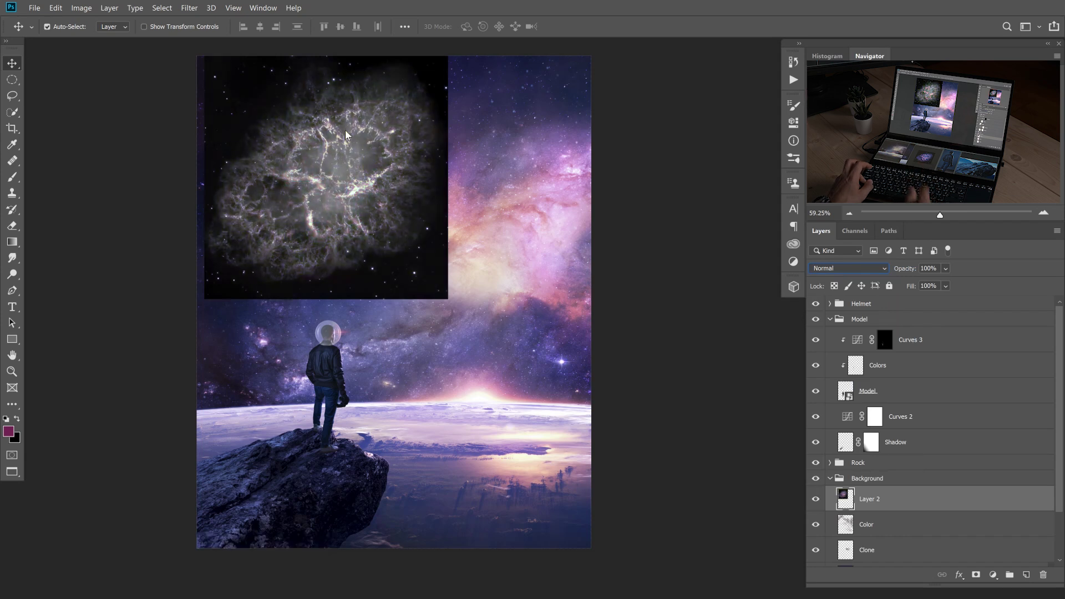
click(849, 271)
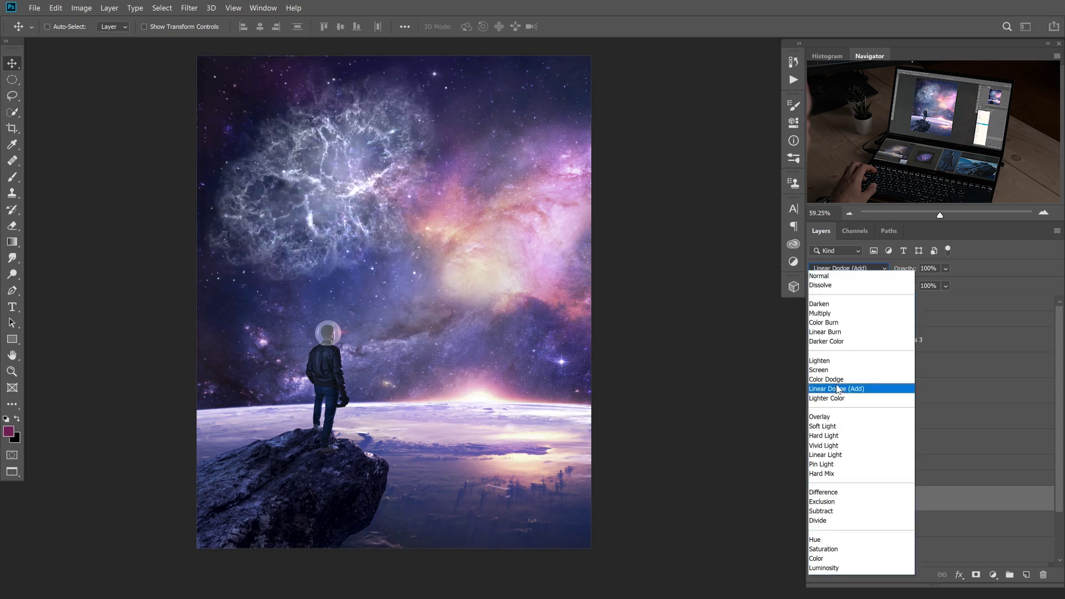
click(839, 380)
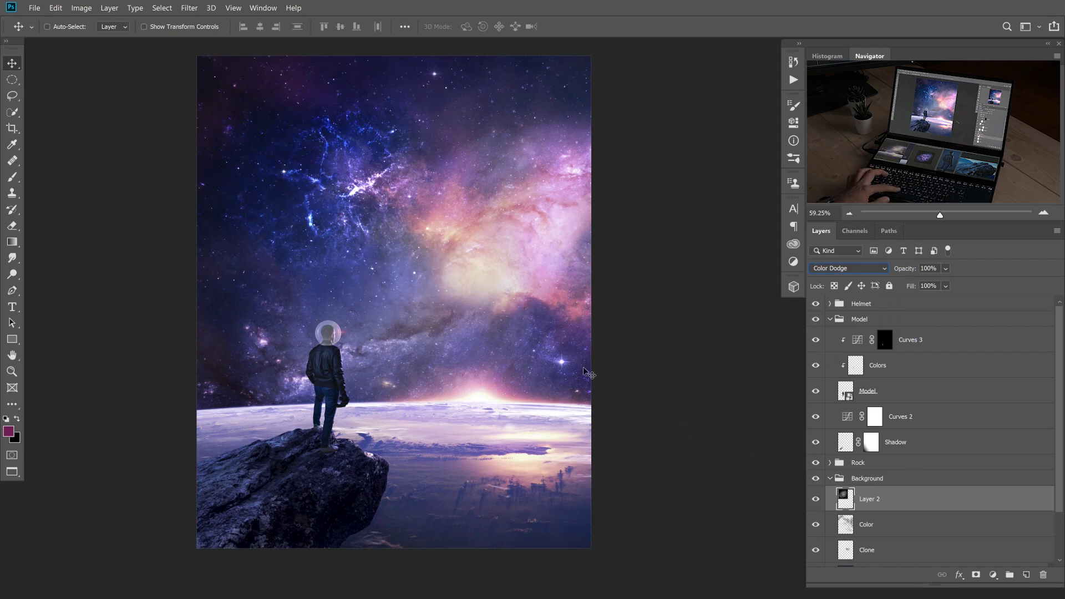
Move the nebula nearer the sky's upper-left corner and lower its layer opacity to 77%.
drag(366, 233, 377, 205)
drag(384, 216, 341, 172)
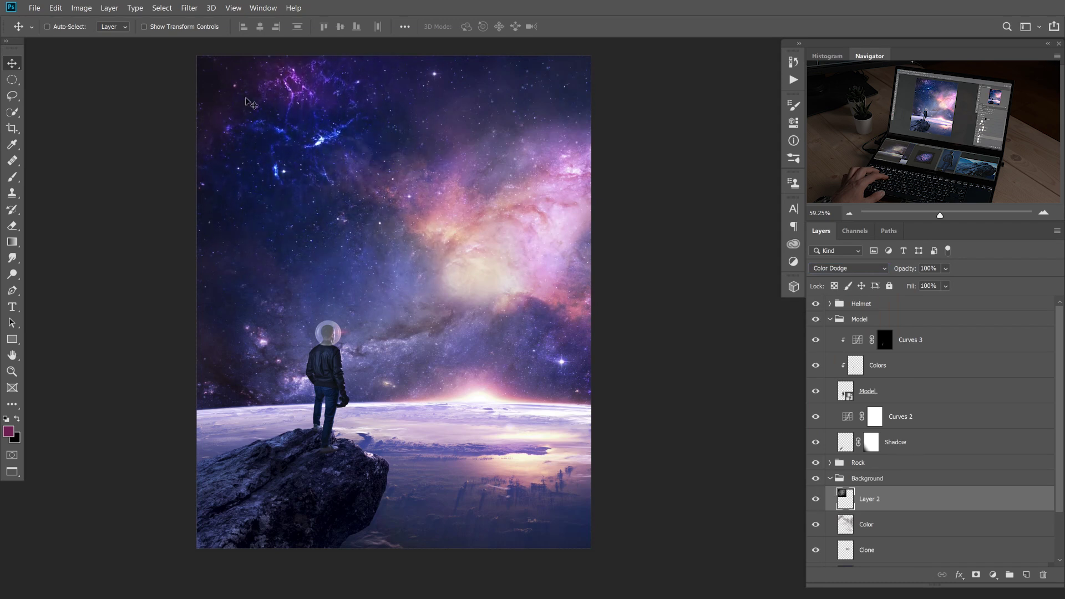
drag(300, 123, 334, 139)
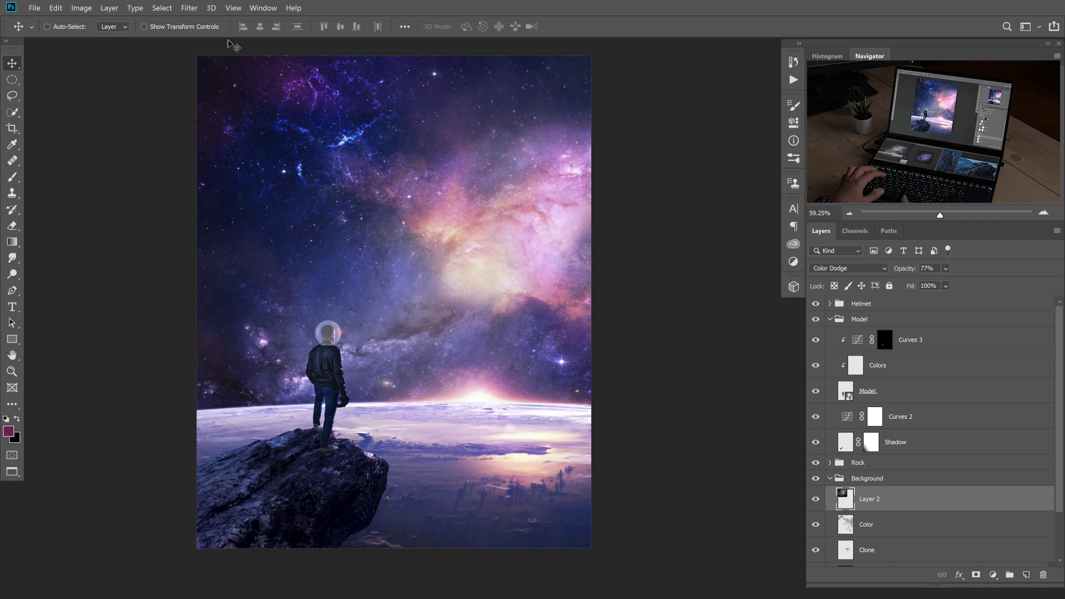
Apply a Gaussian Blur with a 2.3-pixel radius to the nebula layer.
click(189, 8)
mouse_move(276, 135)
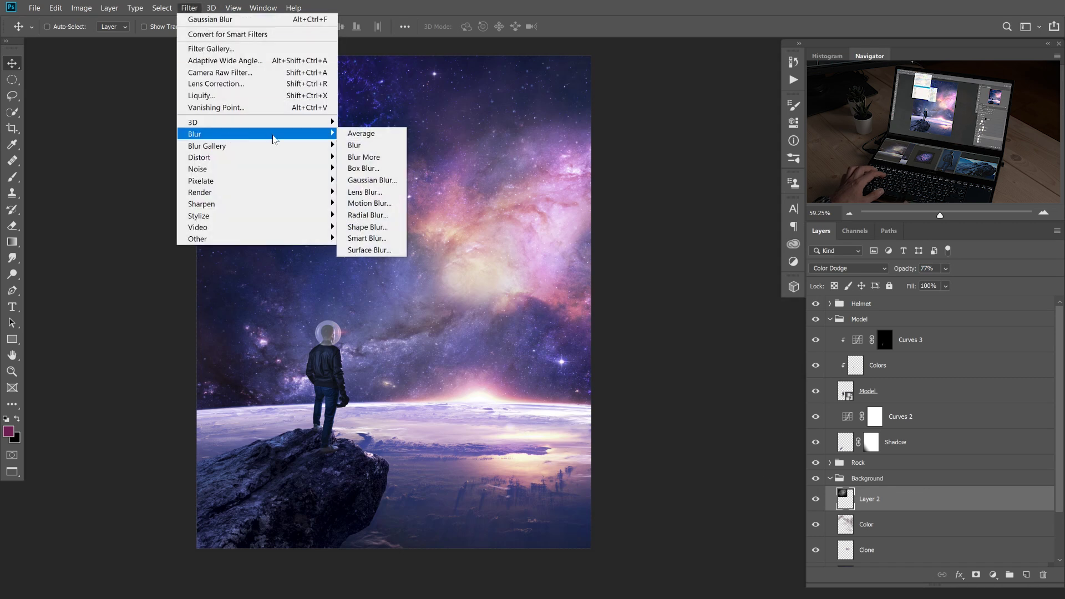
click(377, 178)
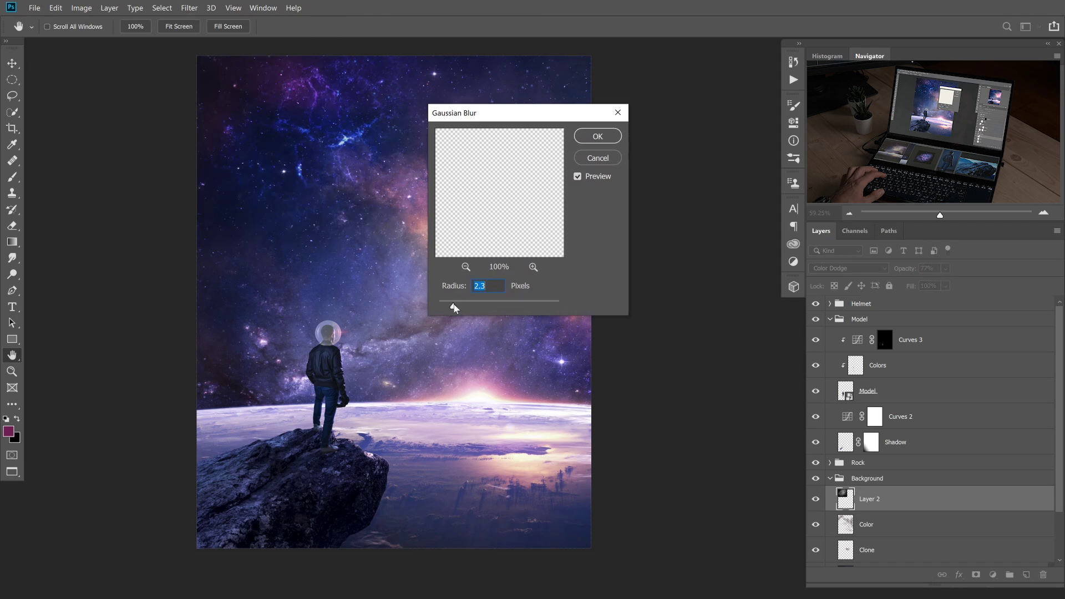
key(Return)
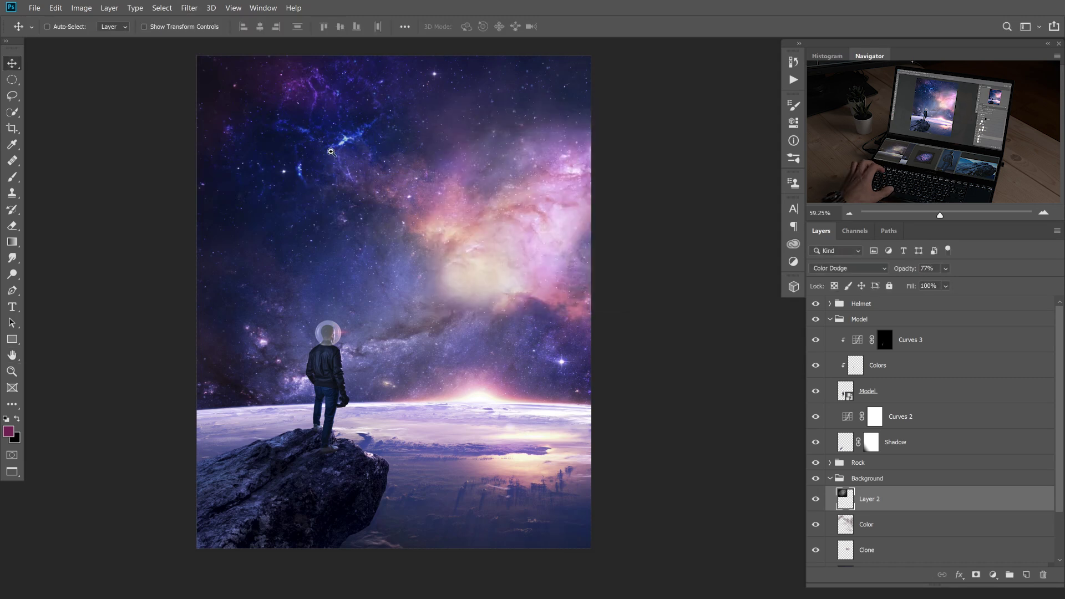
Examine the blurred nebula up close and how it blends into the whole composite.
scroll(374, 212, up, 10)
scroll(388, 233, down, 5)
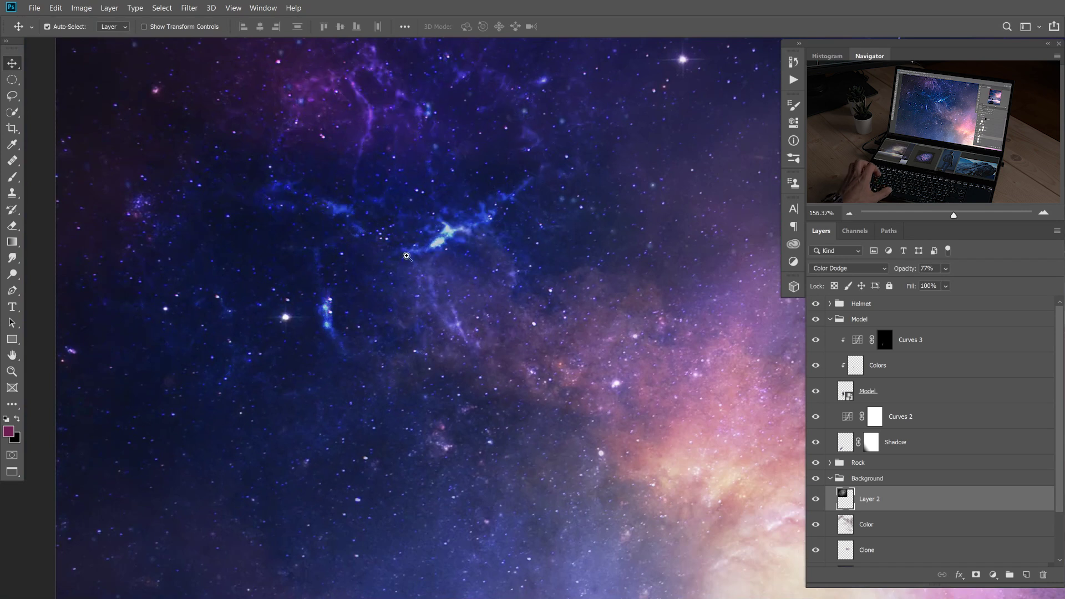
scroll(403, 258, down, 5)
scroll(394, 251, up, 3)
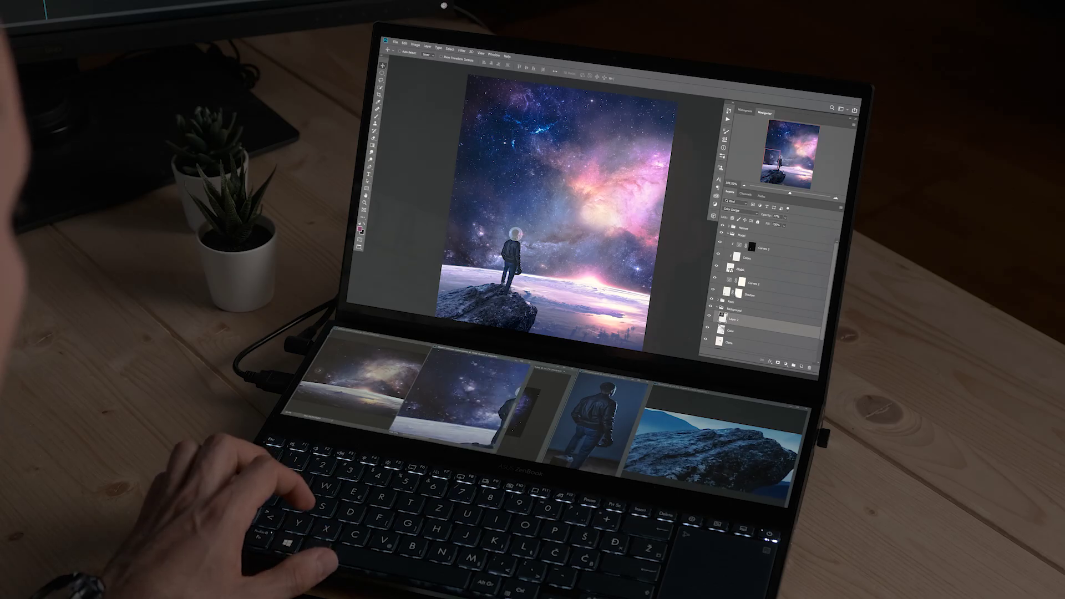
key(ctrl+0)
drag(480, 354, 414, 344)
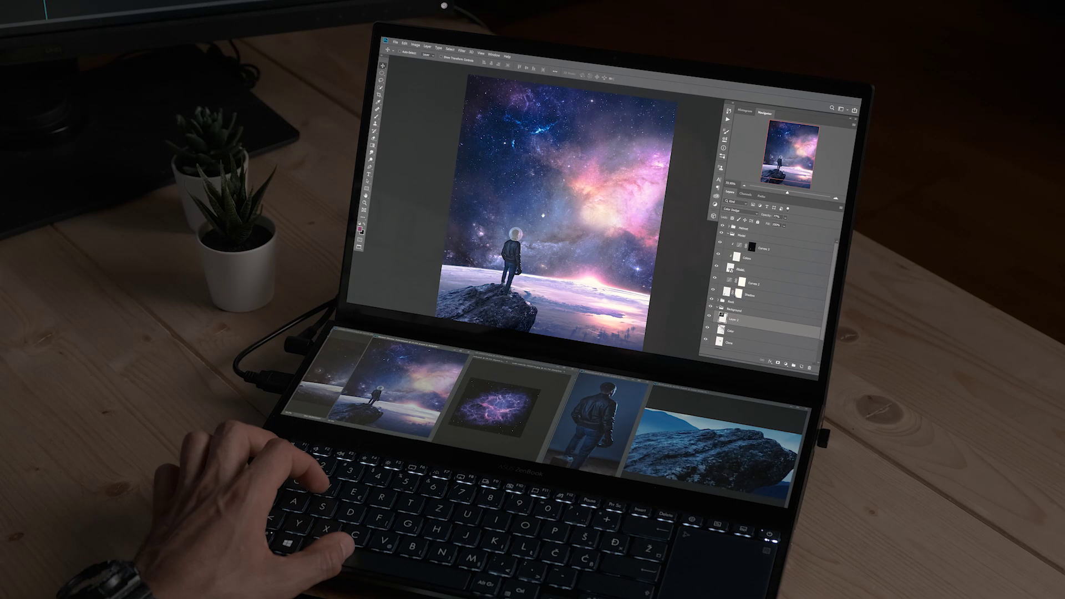
key(ctrl+minus)
key(ctrl+plus)
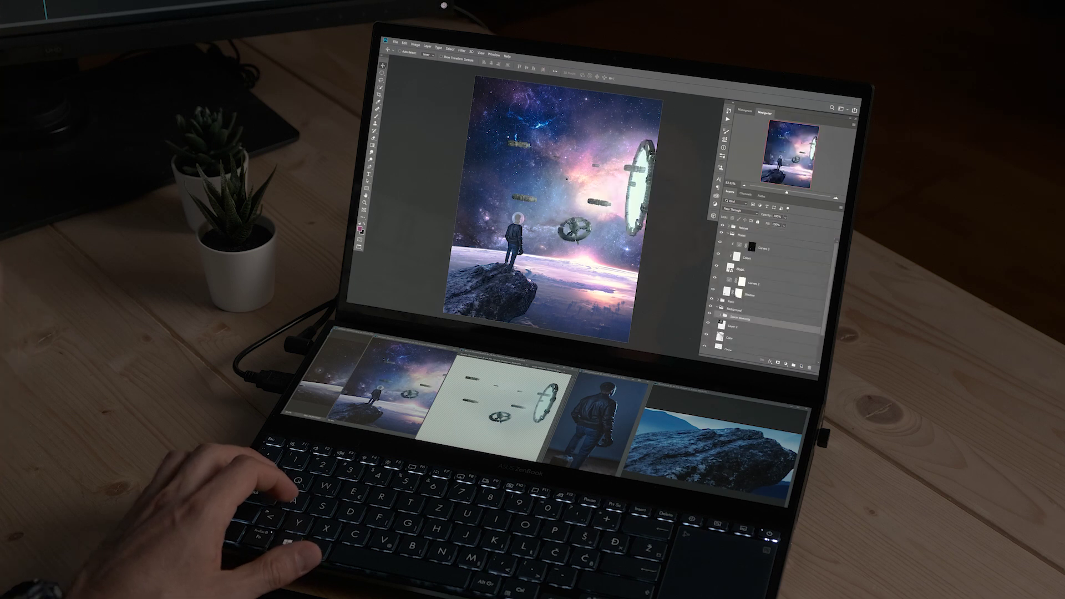
Move the Space elements group above the Helmet group and shift its ships and ring portal up and left on the canvas.
click(720, 316)
click(721, 317)
drag(727, 316, 746, 227)
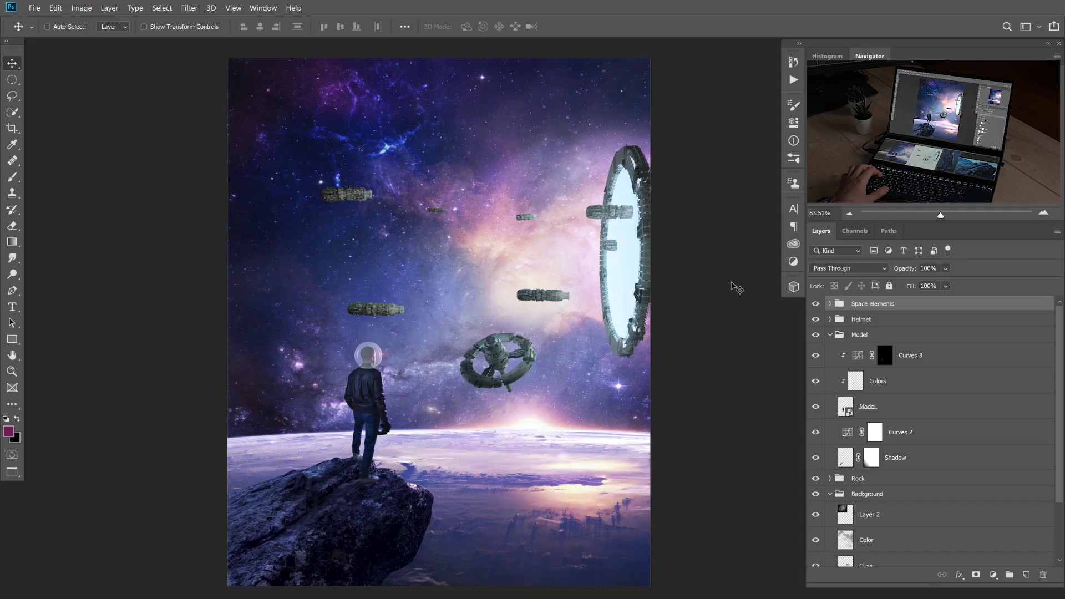
drag(582, 271, 546, 238)
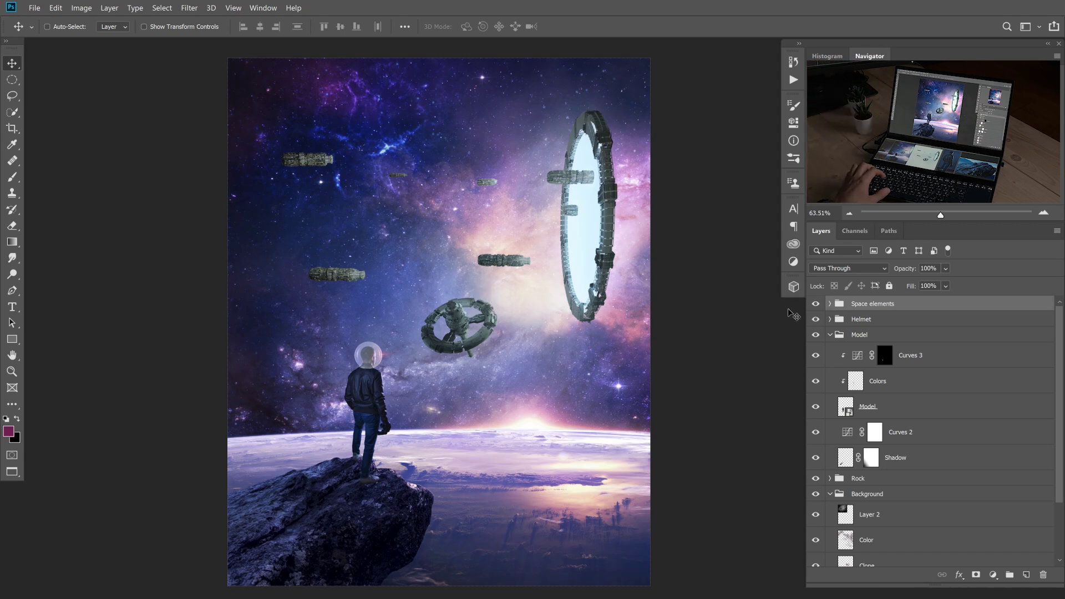
click(1027, 574)
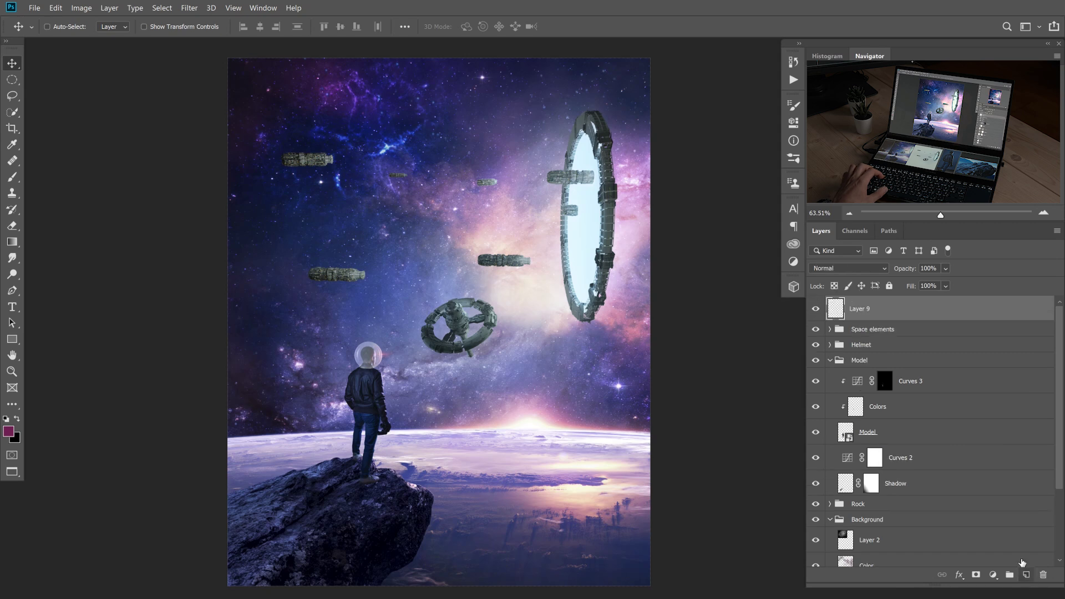
alt+click(871, 320)
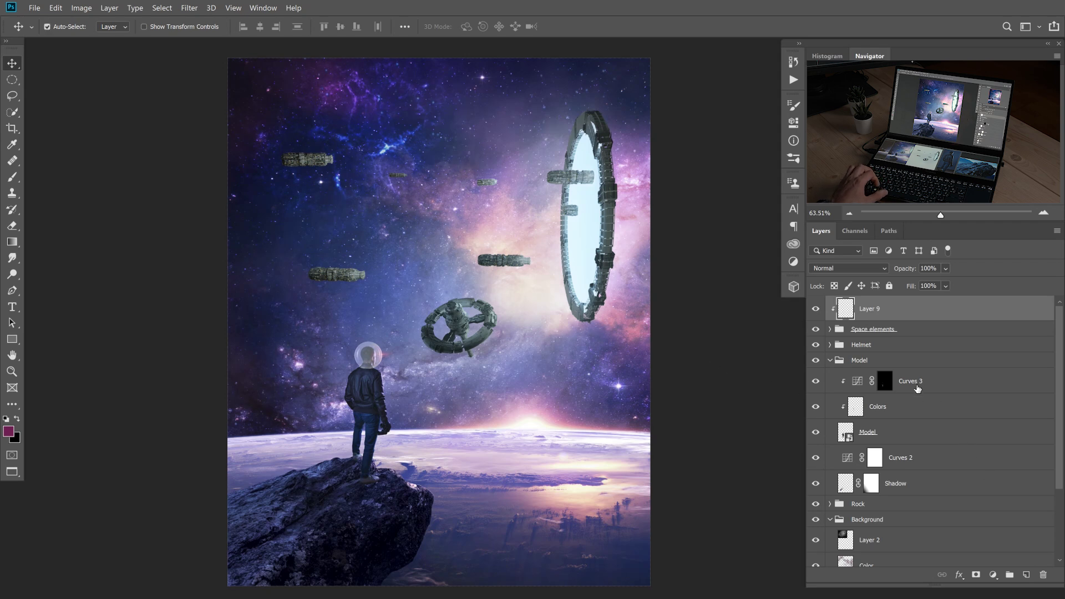
key(ctrl+z)
Clip a Color Balance adjustment to the Space elements group and set its midtones to -12 Cyan/Red and +46 Yellow/Blue.
click(992, 575)
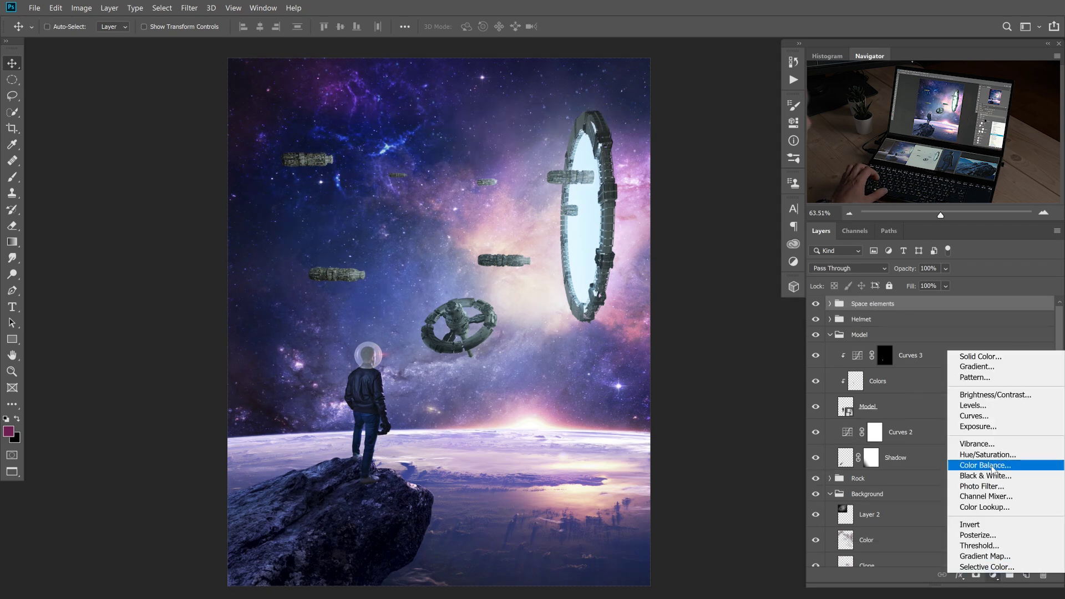
click(991, 467)
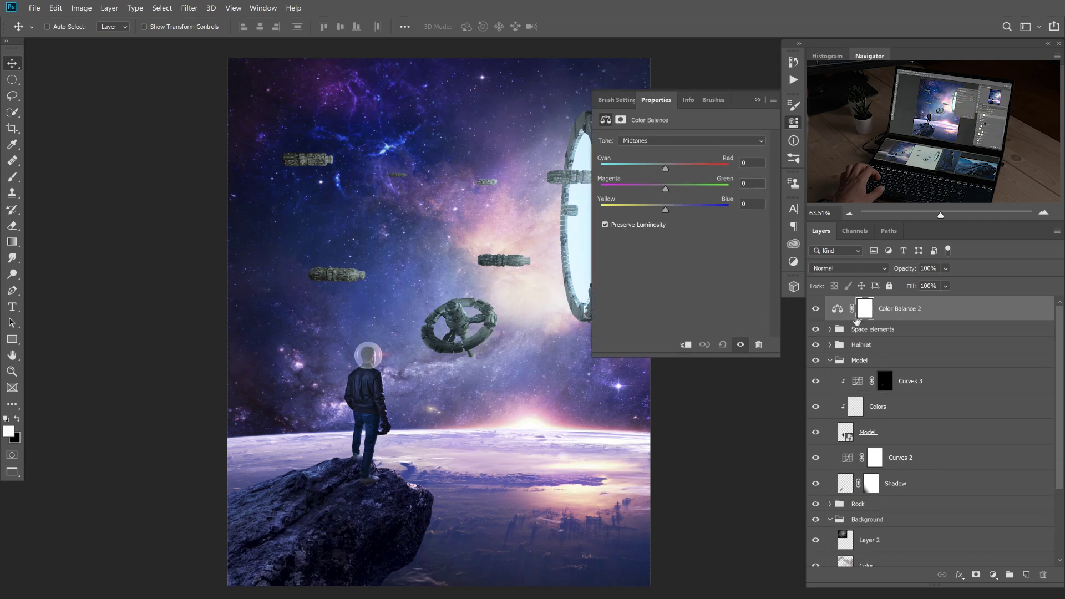
alt+click(854, 319)
mouse_move(674, 206)
mouse_down()
mouse_move(696, 210)
mouse_move(680, 207)
mouse_up()
drag(669, 164, 660, 165)
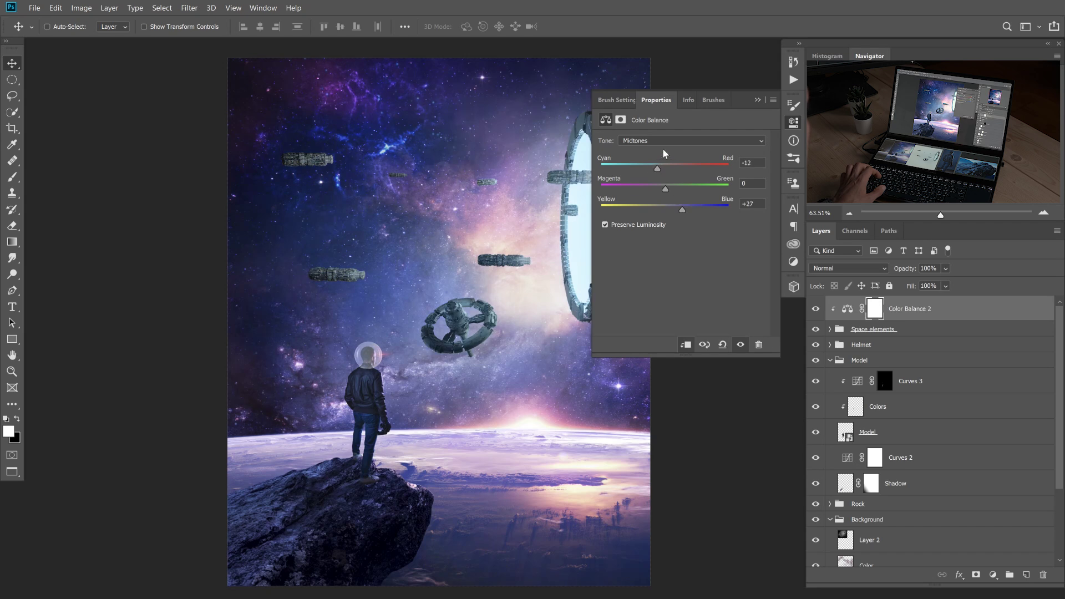
drag(688, 209, 693, 210)
Set the Yellow/Blue shadows of the Space elements Color Balance to +12.
click(663, 141)
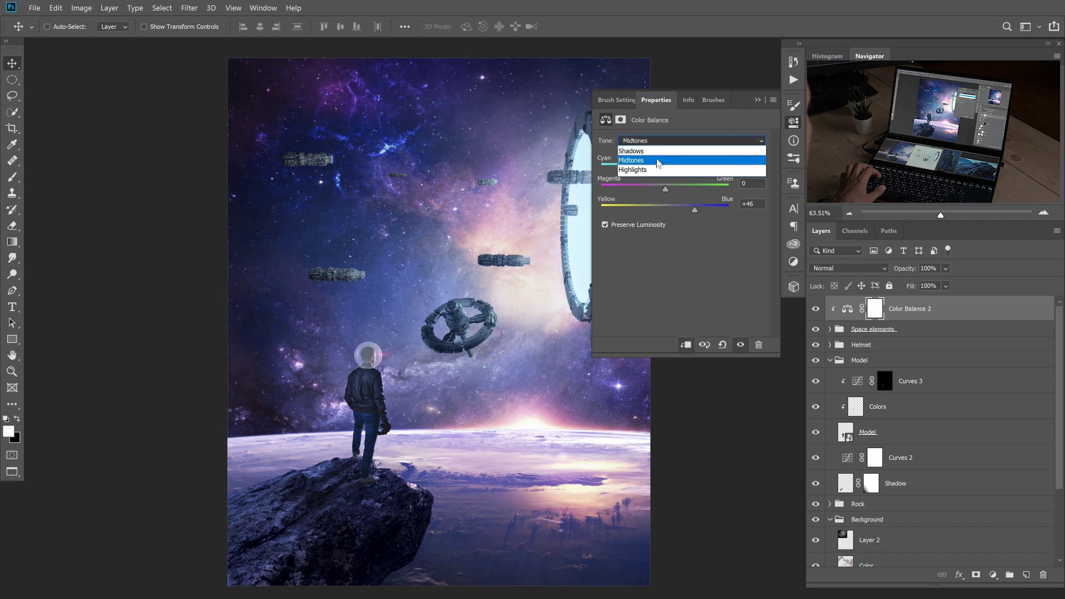
click(660, 144)
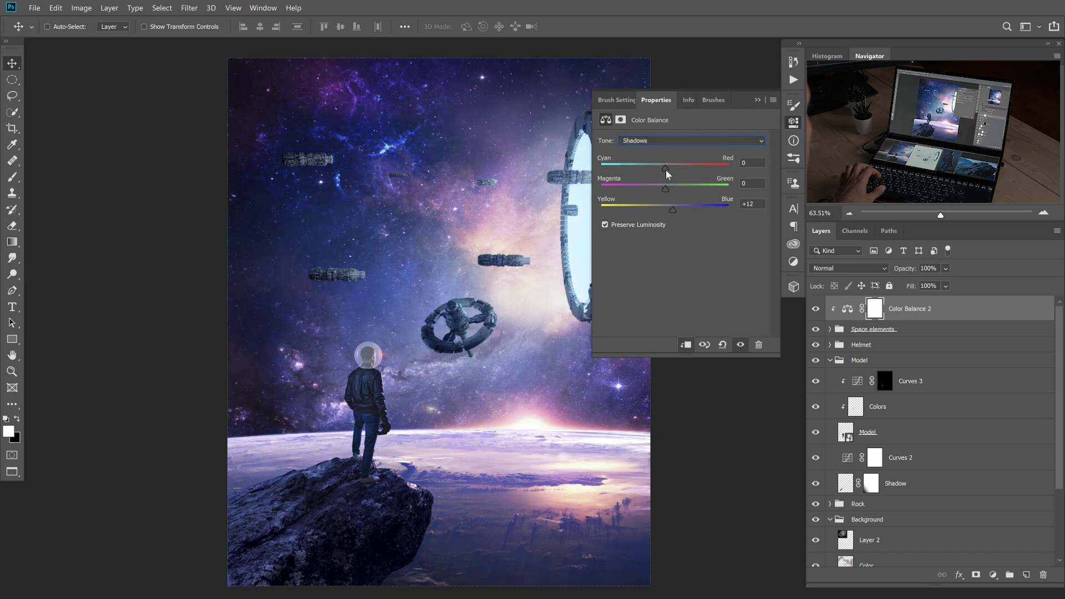
click(671, 143)
click(668, 174)
double_click(742, 111)
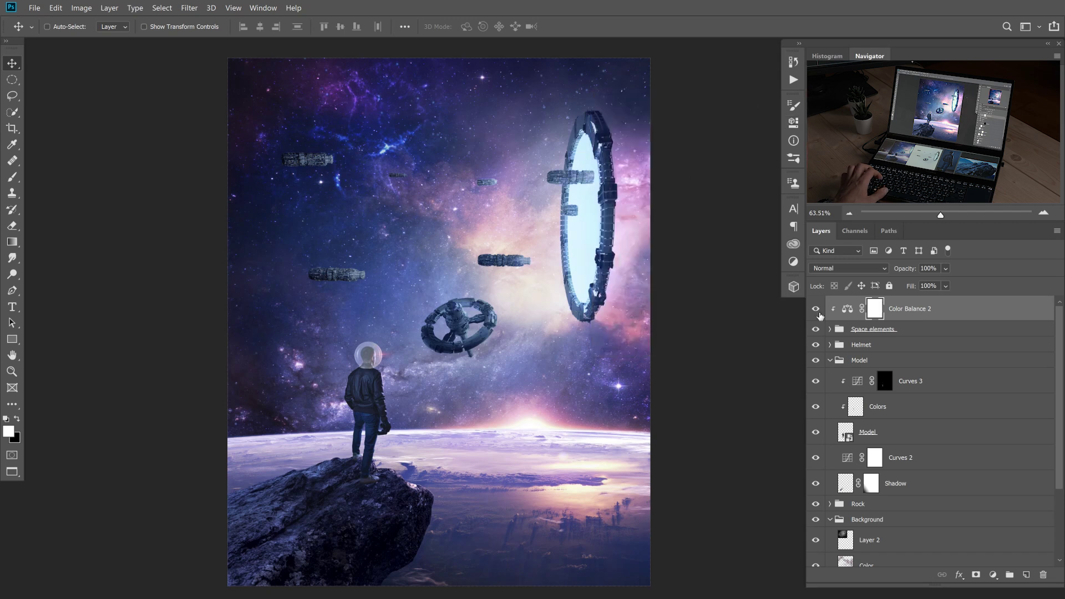
Invert the Color Balance mask and paint white over the spaceships with a soft 125-pixel brush at 40% opacity, then lower it to 10%.
key(ctrl+i)
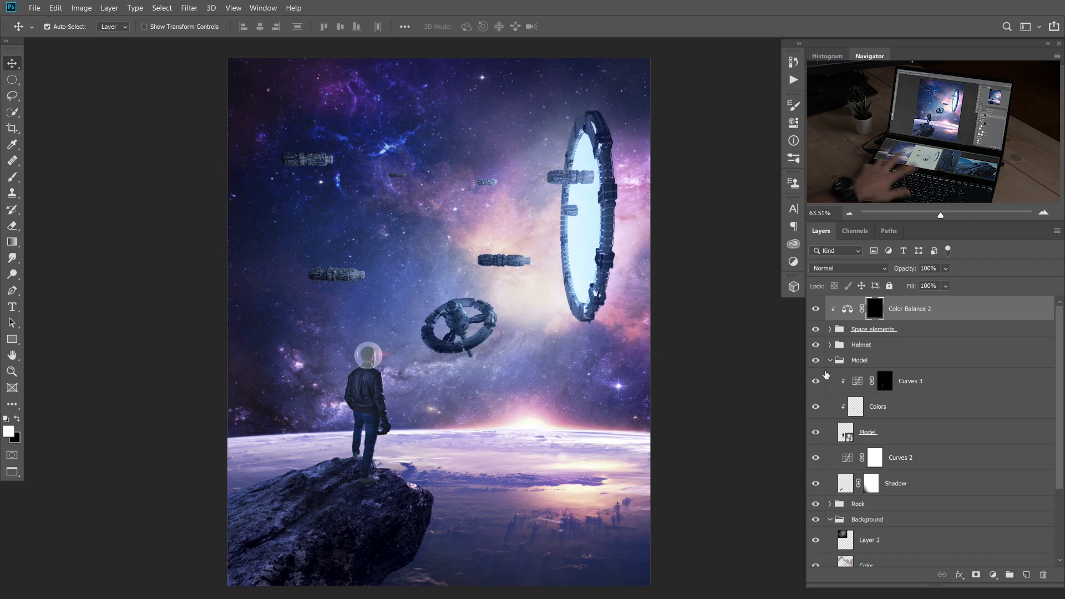
click(328, 173)
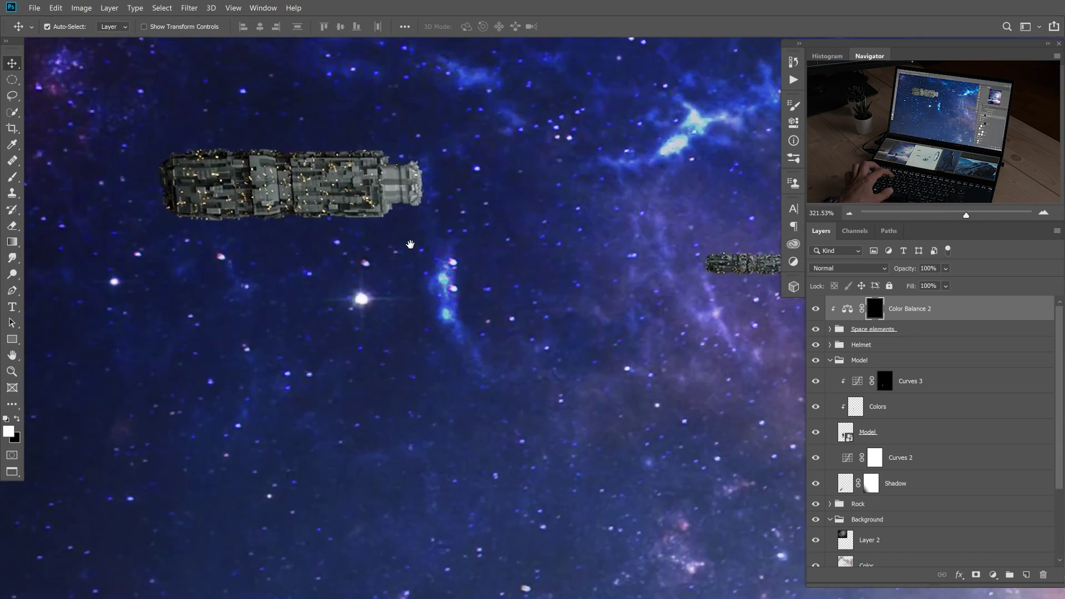
key(b)
key(bracketright)
key(bracketright)
key(bracketright)
key(bracketright)
key(bracketright)
key(bracketright)
key(bracketright)
key(bracketright)
key(bracketright)
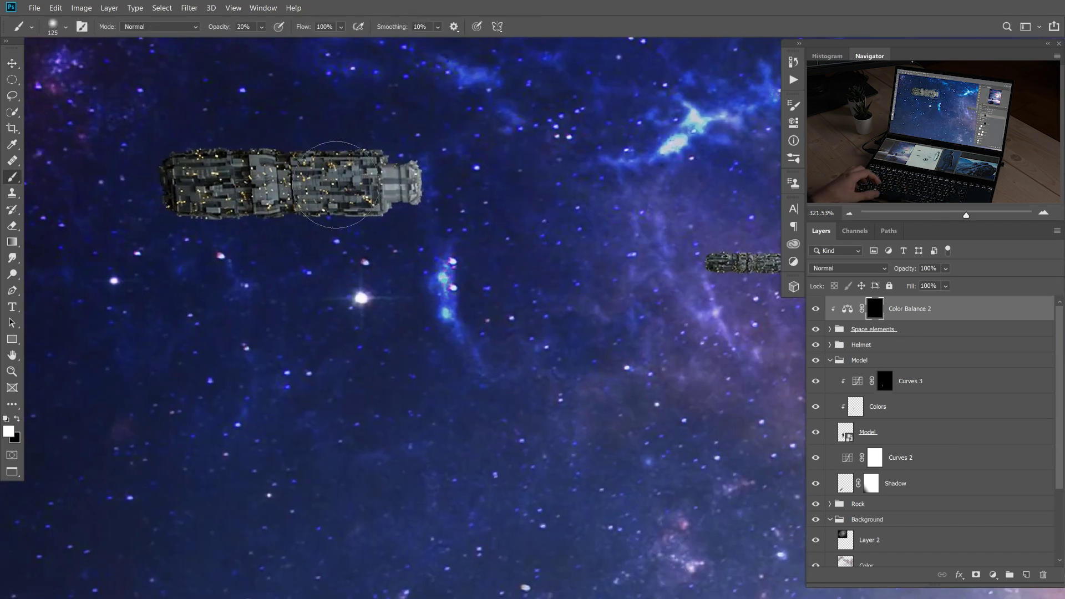
key(4)
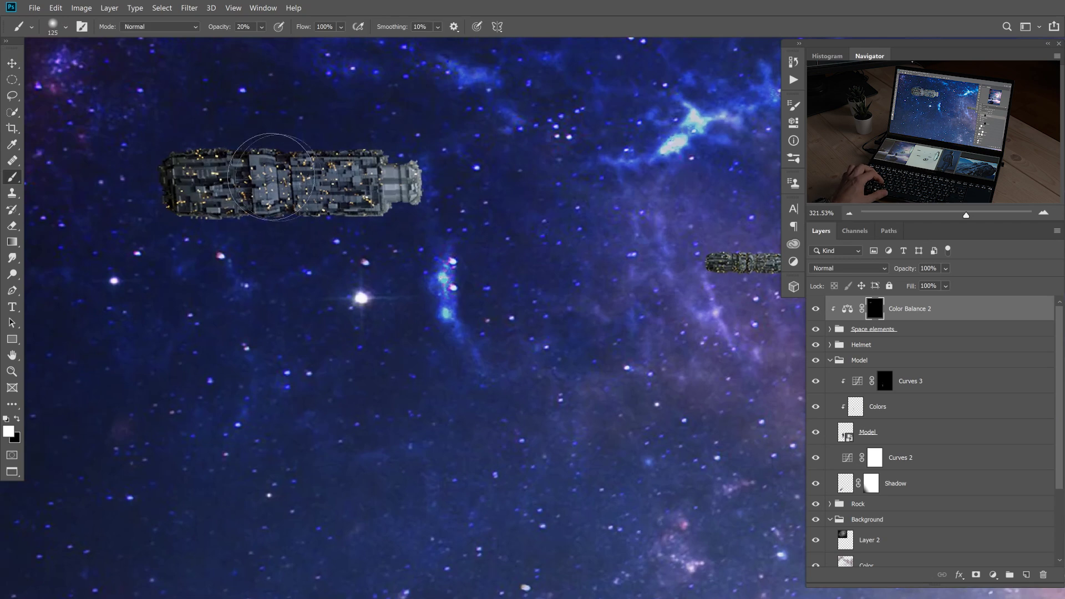
mouse_move(321, 191)
mouse_down()
mouse_move(260, 175)
mouse_move(179, 127)
mouse_up()
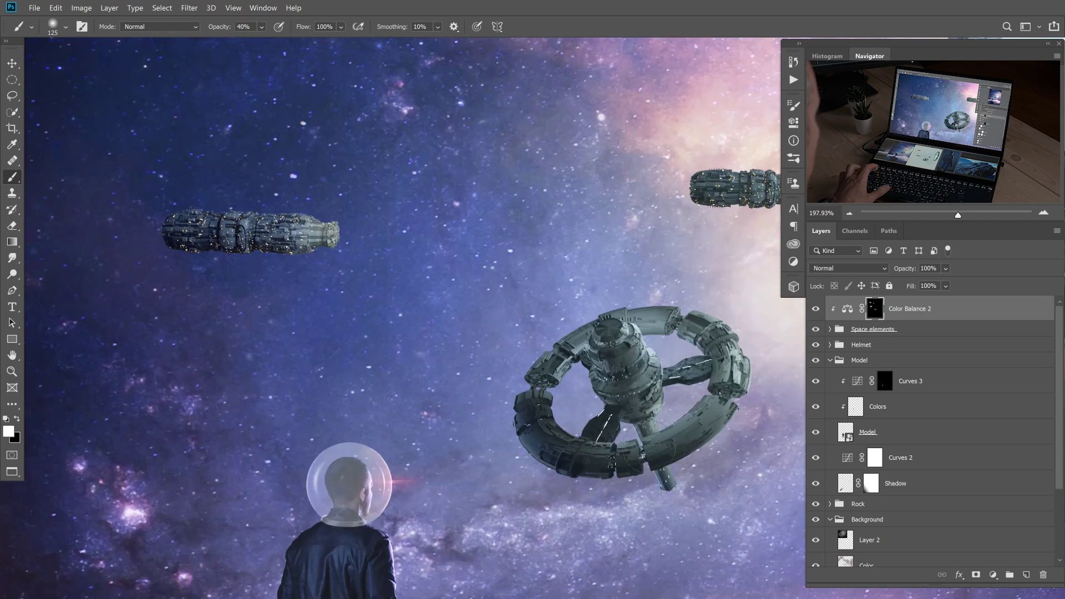
key(1)
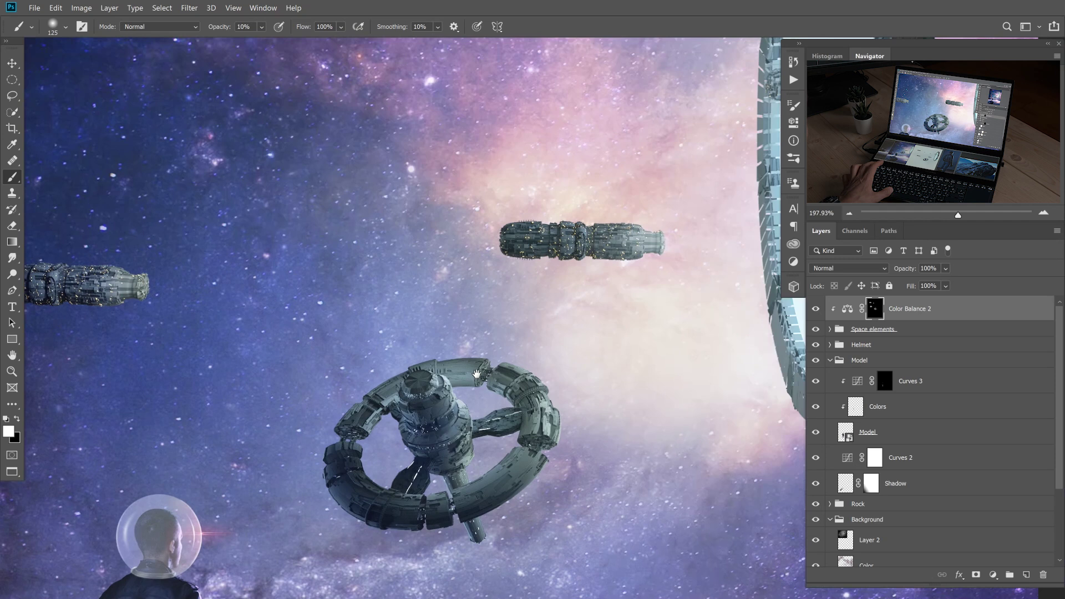
scroll(635, 293, down, 4)
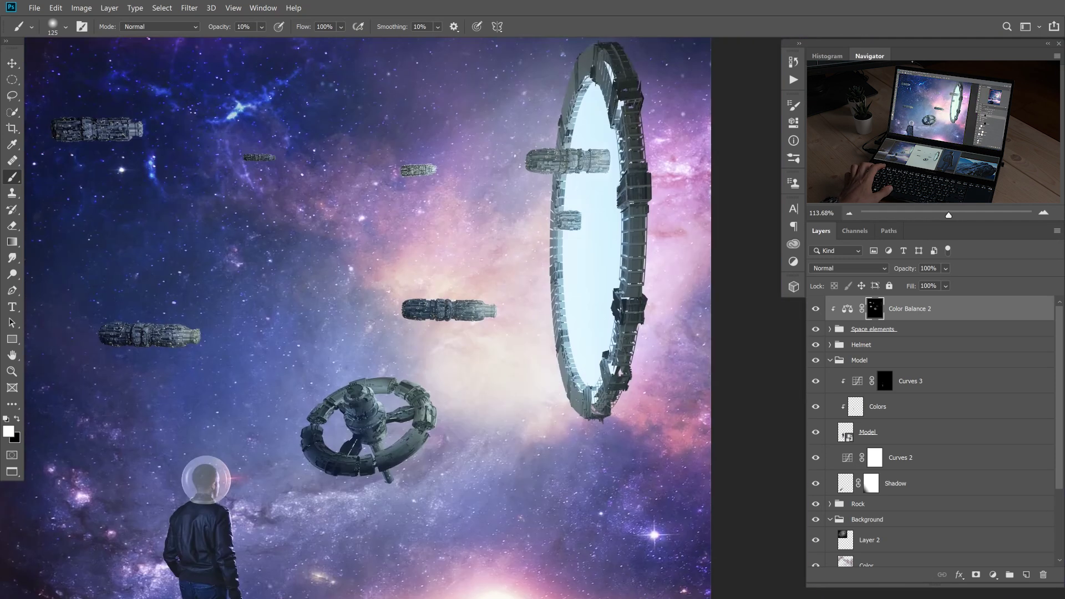
Add a new layer clipped to the Space elements group and set its blend mode to Linear Dodge (Add).
click(1026, 575)
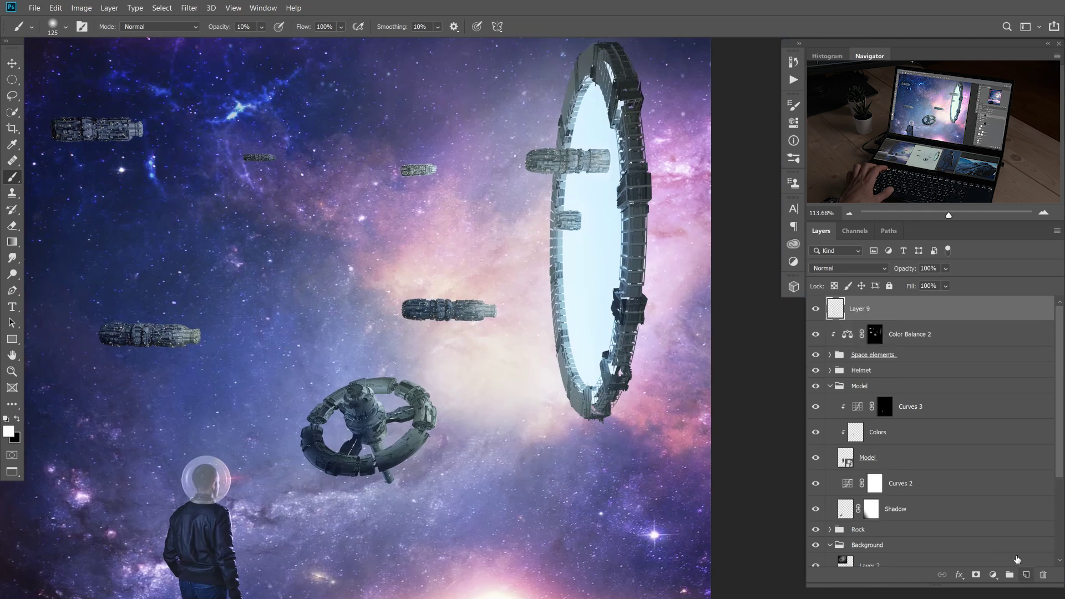
alt+click(858, 318)
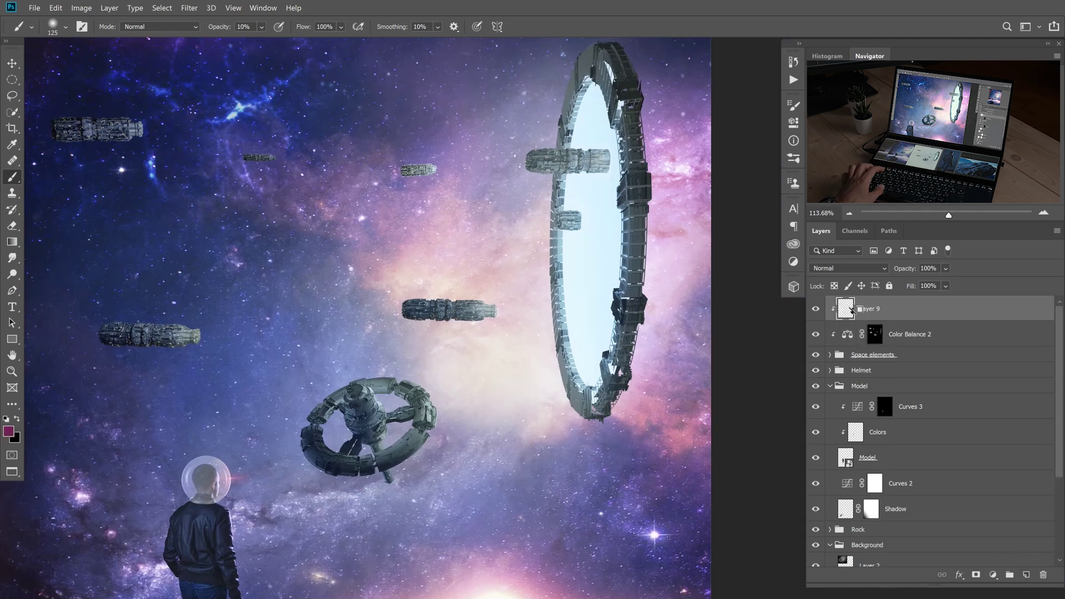
click(837, 268)
click(853, 390)
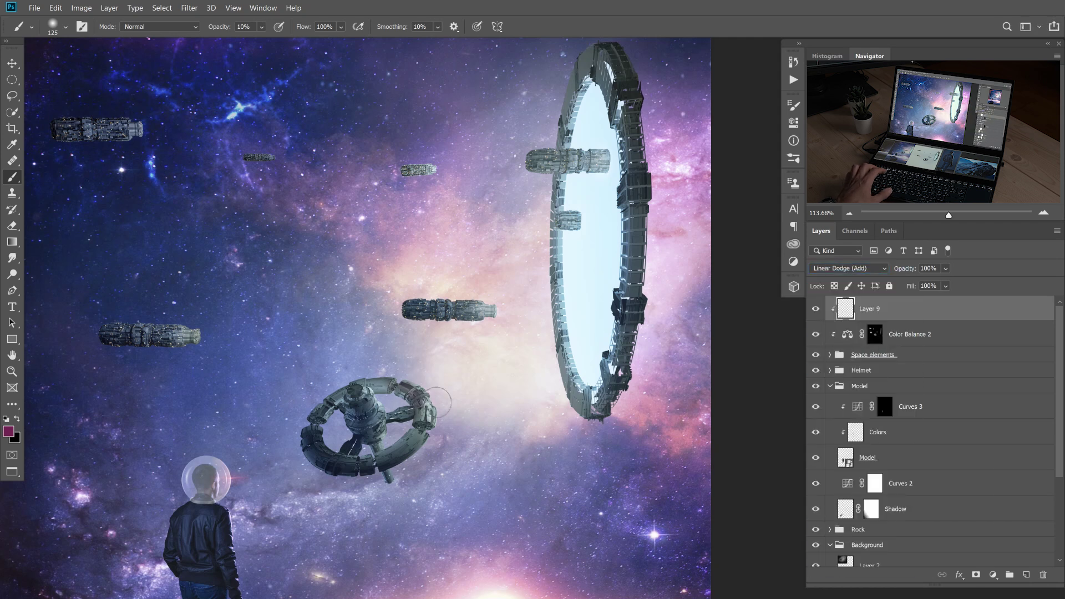
Paint faint magenta light on the wheel-shaped station's side facing the portal, and enlarge the brush to 80 pixels.
drag(428, 409, 466, 411)
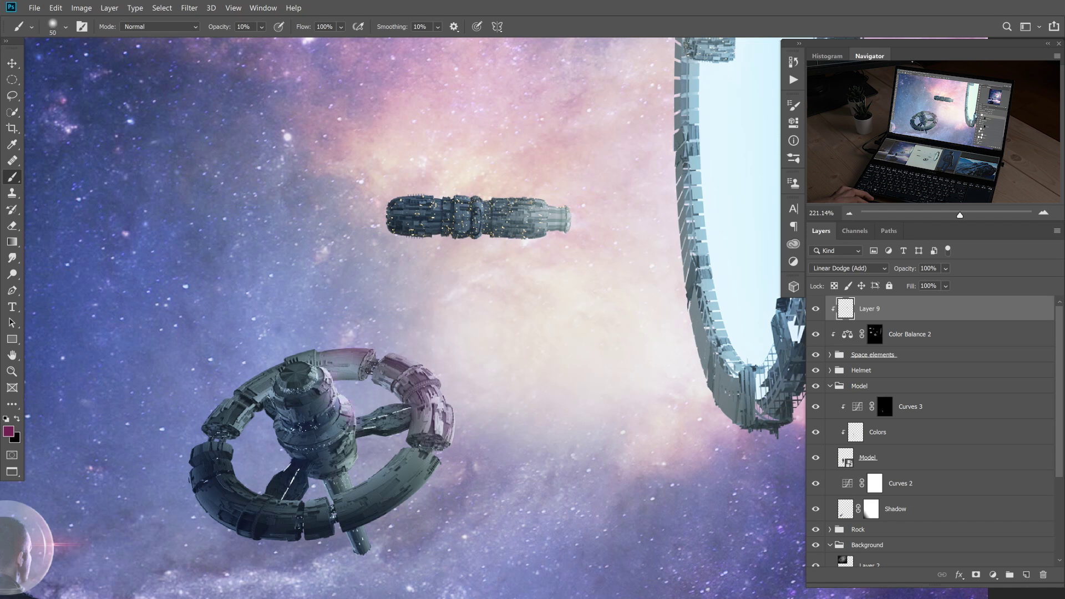
scroll(642, 290, down, 4)
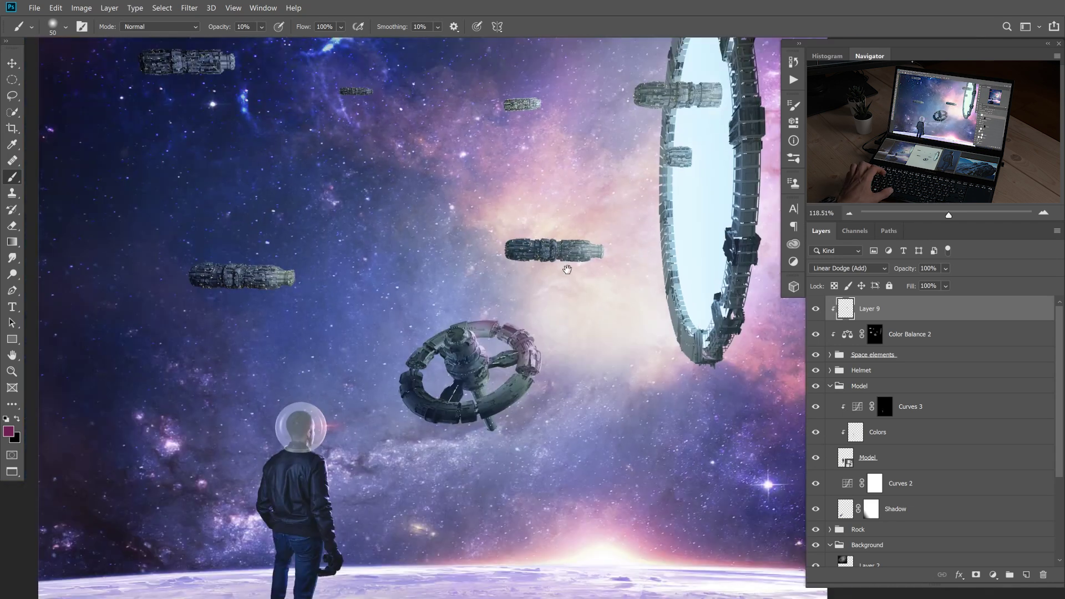
drag(578, 172, 569, 314)
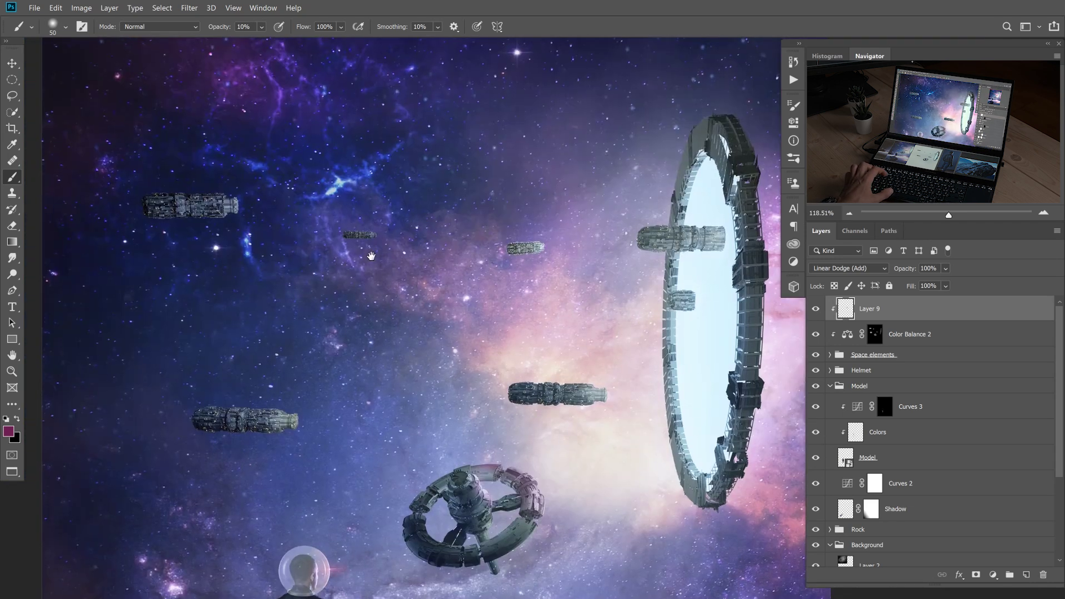
scroll(547, 243, up, 5)
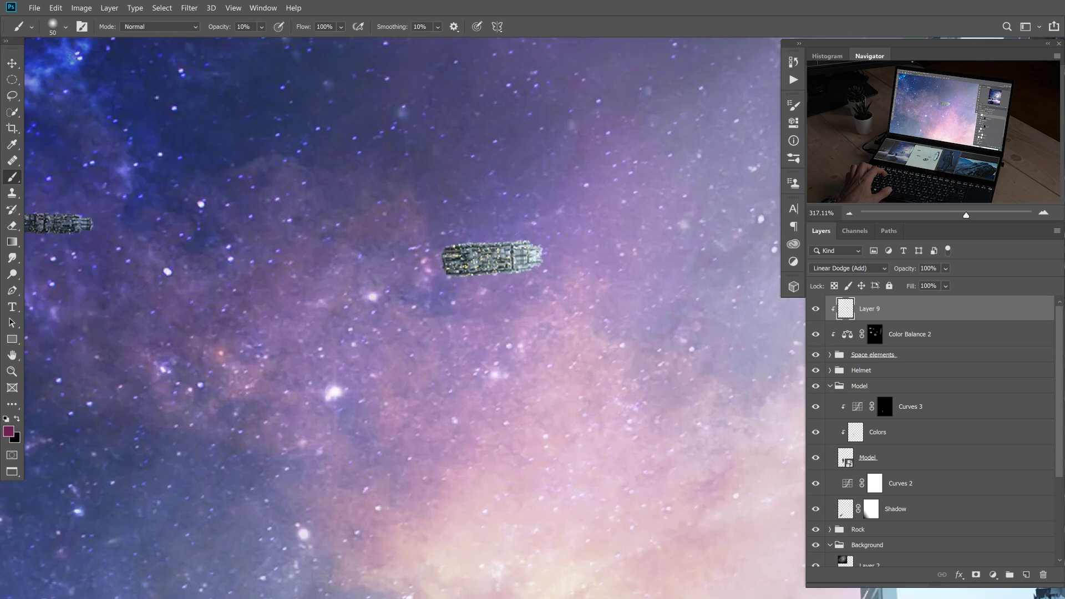
scroll(563, 444, down, 5)
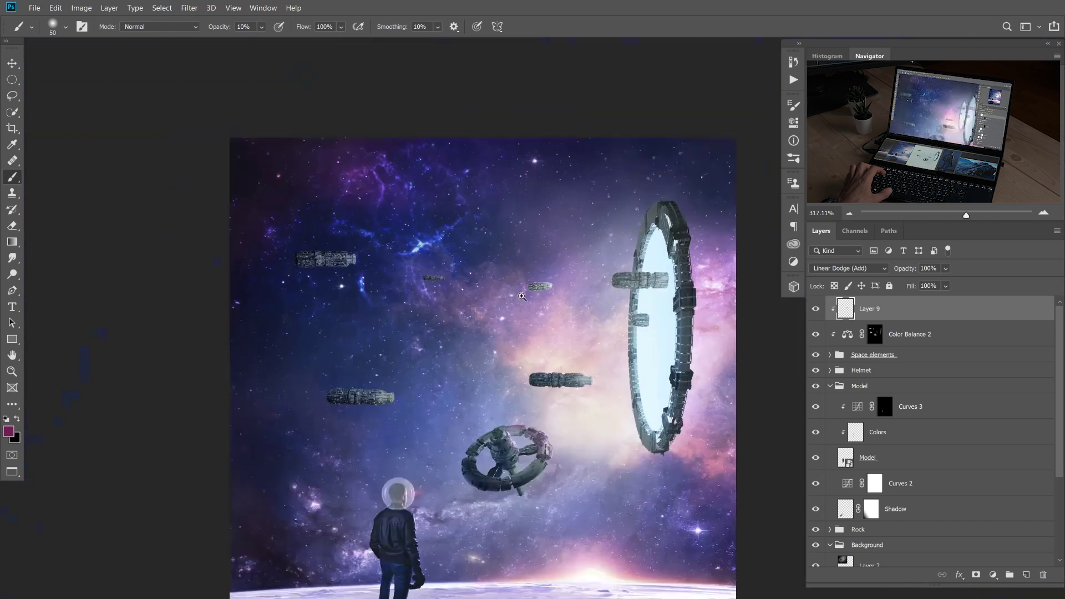
scroll(563, 444, up, 3)
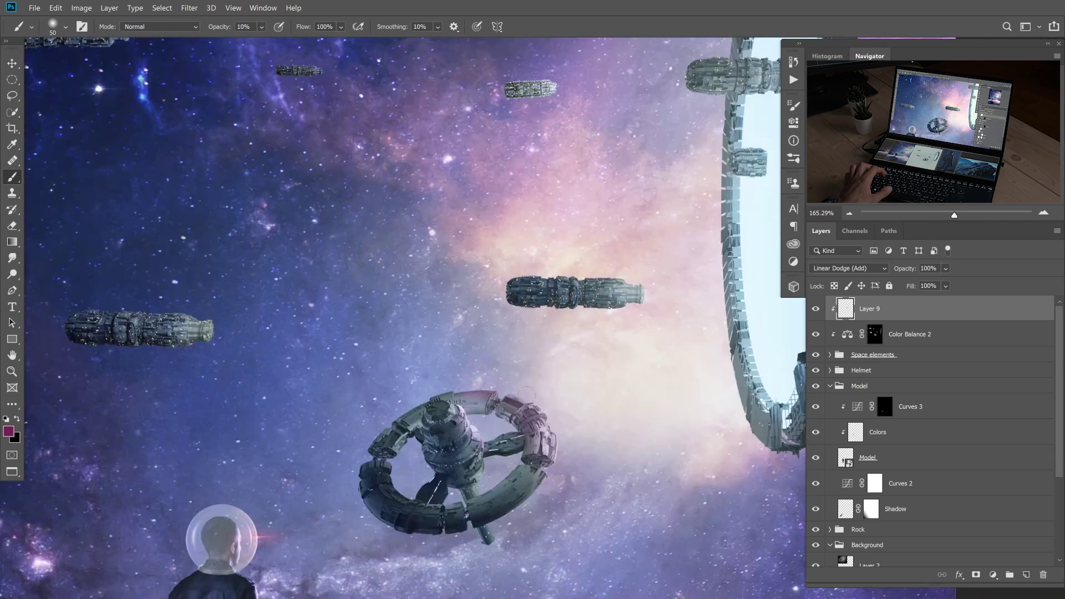
key(bracketright)
key(bracketright)
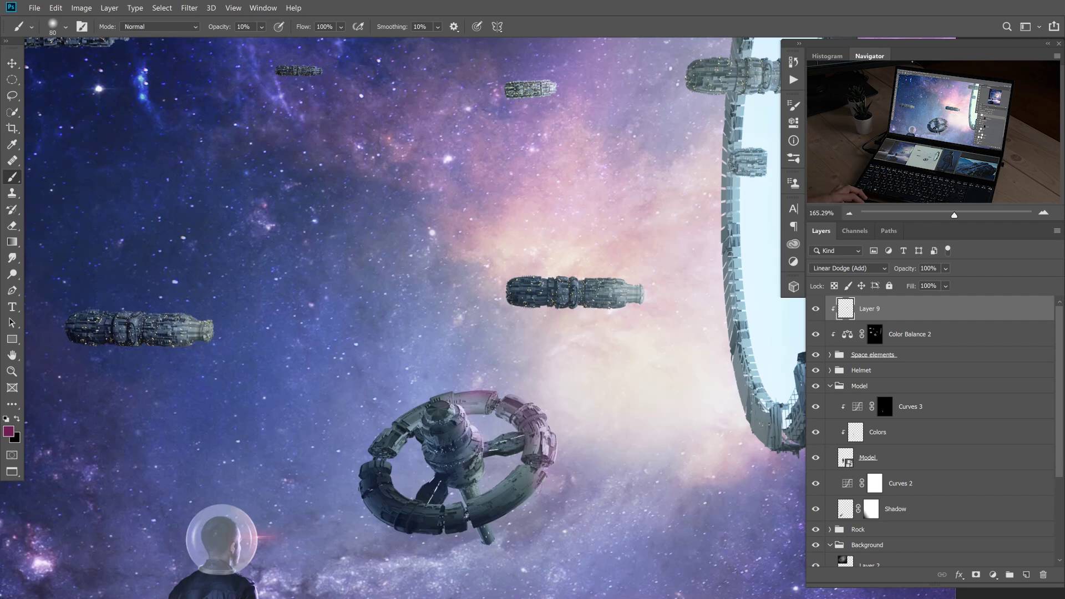
Lower the opacity of the clipped light layer to 76%.
drag(895, 270, 890, 270)
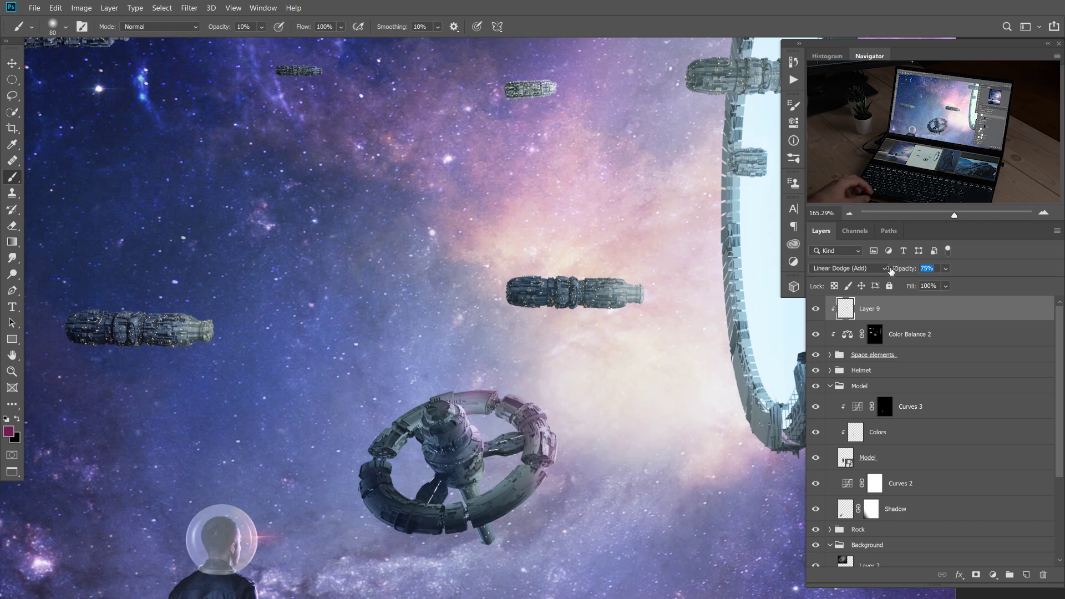
scroll(553, 398, down, 5)
scroll(553, 398, up, 5)
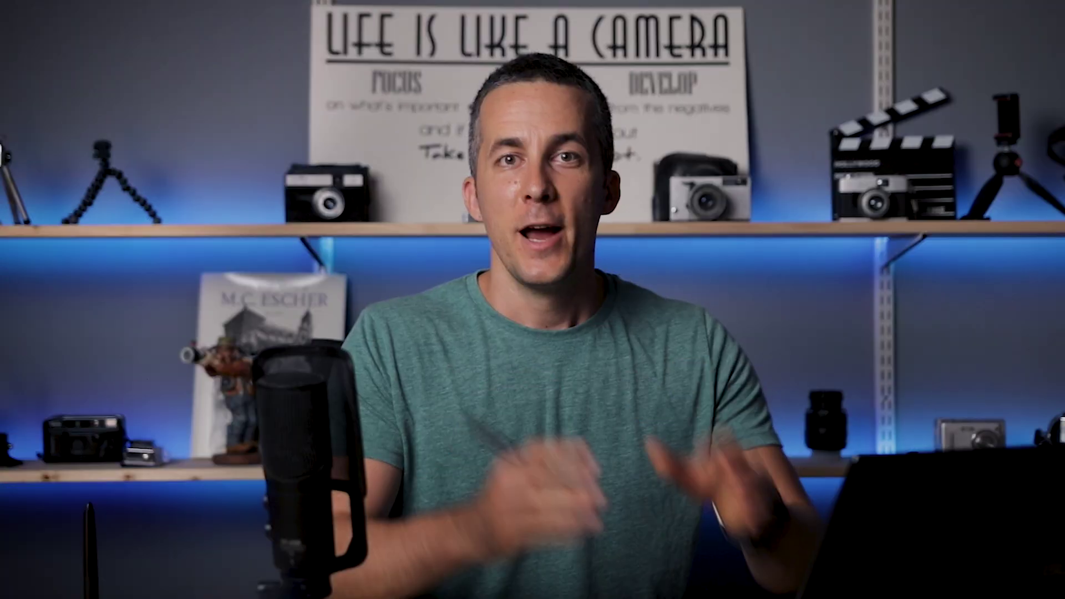
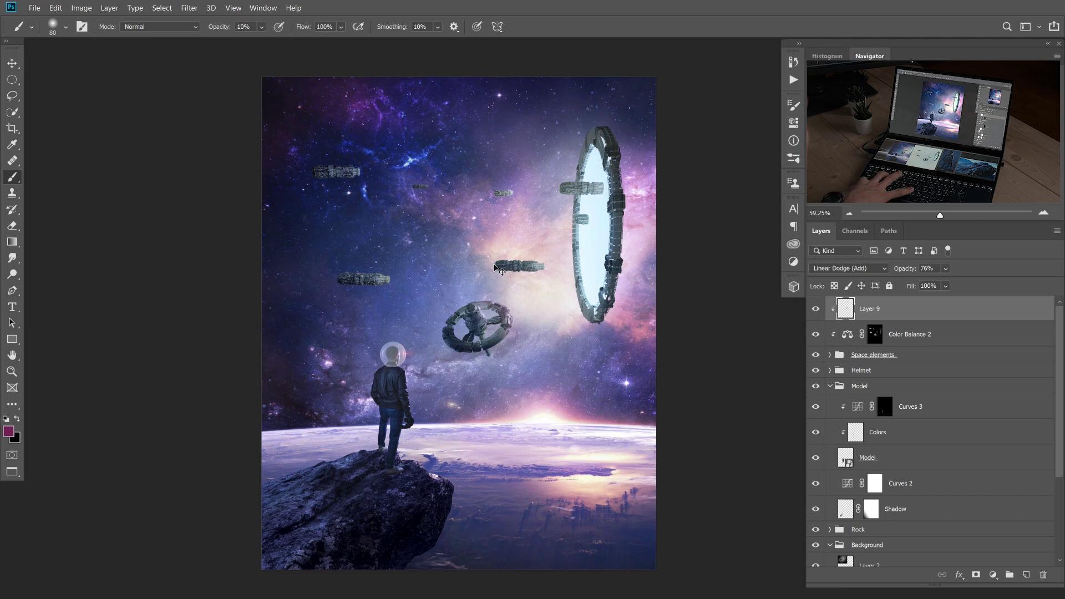
Create a new white document 2500 by 2500 pixels at a resolution of 72 pixels per inch.
key(ctrl+n)
click(451, 177)
text(2500)
key(Tab)
text(2500)
key(Tab)
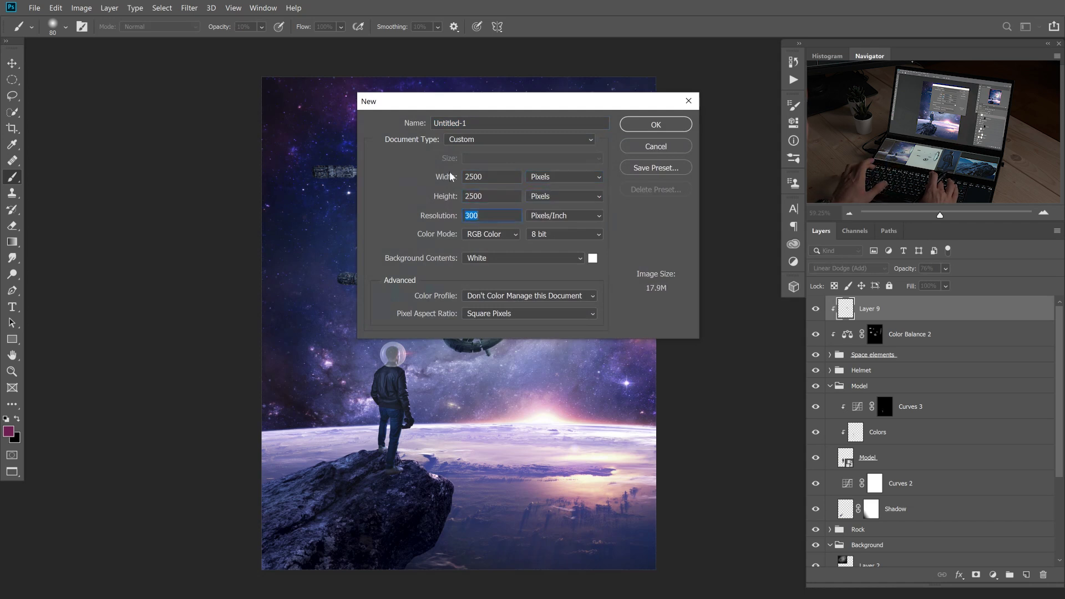
text(72)
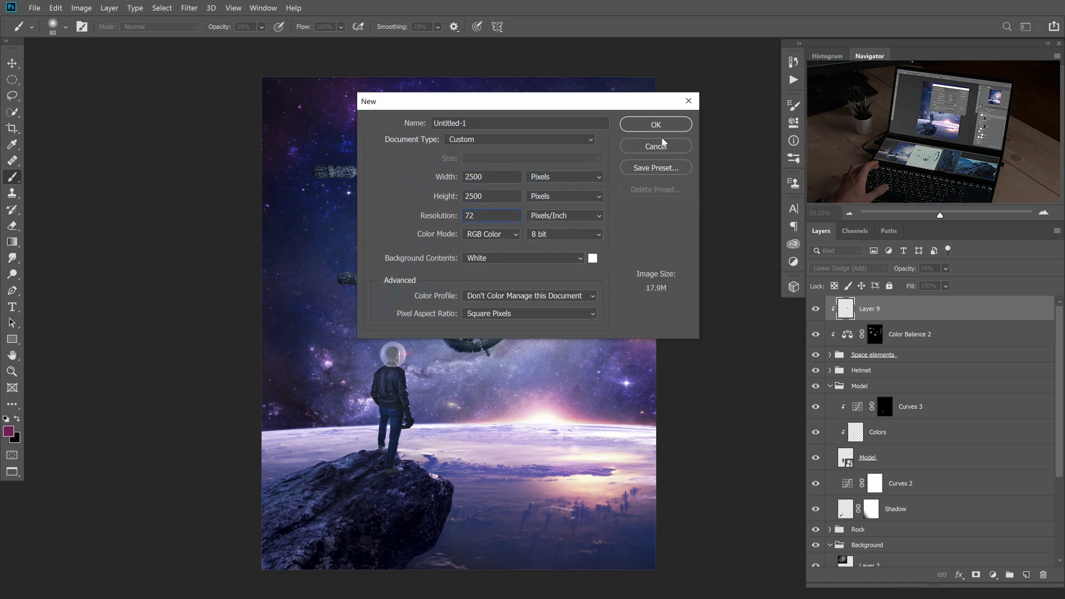
click(660, 122)
key(v)
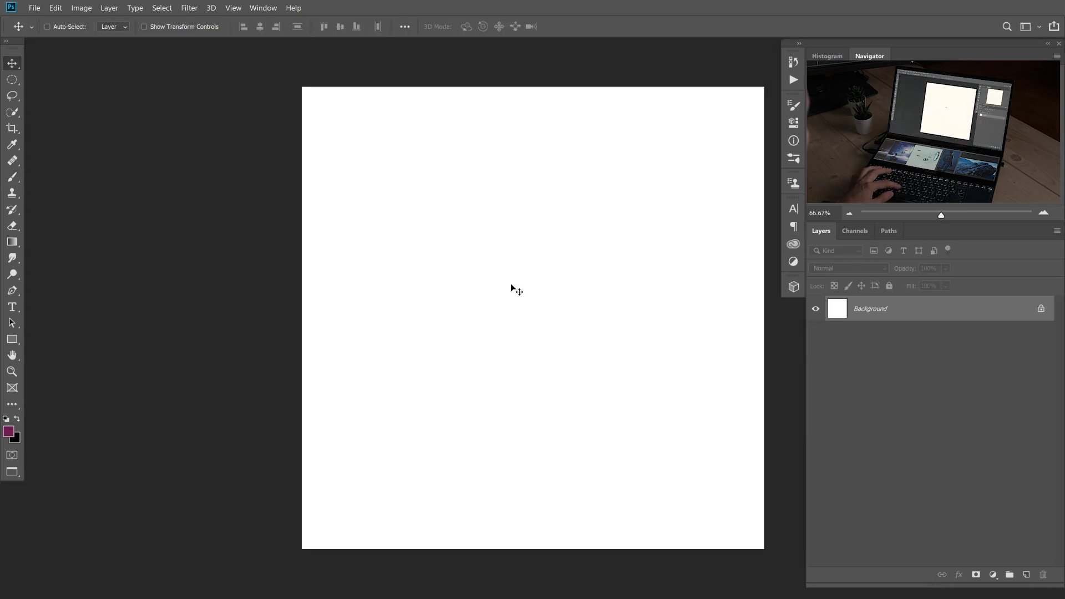
drag(556, 299, 459, 286)
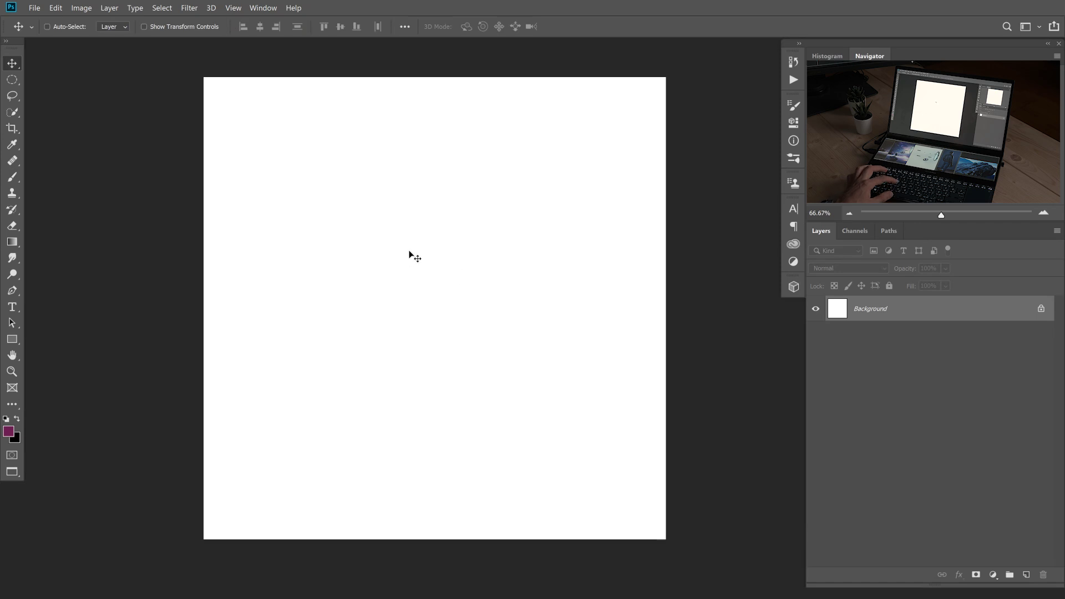
Choose the Rain brush 01 preset from the rain brush set for the Brush tool.
key(b)
right_click(425, 251)
drag(682, 383, 684, 470)
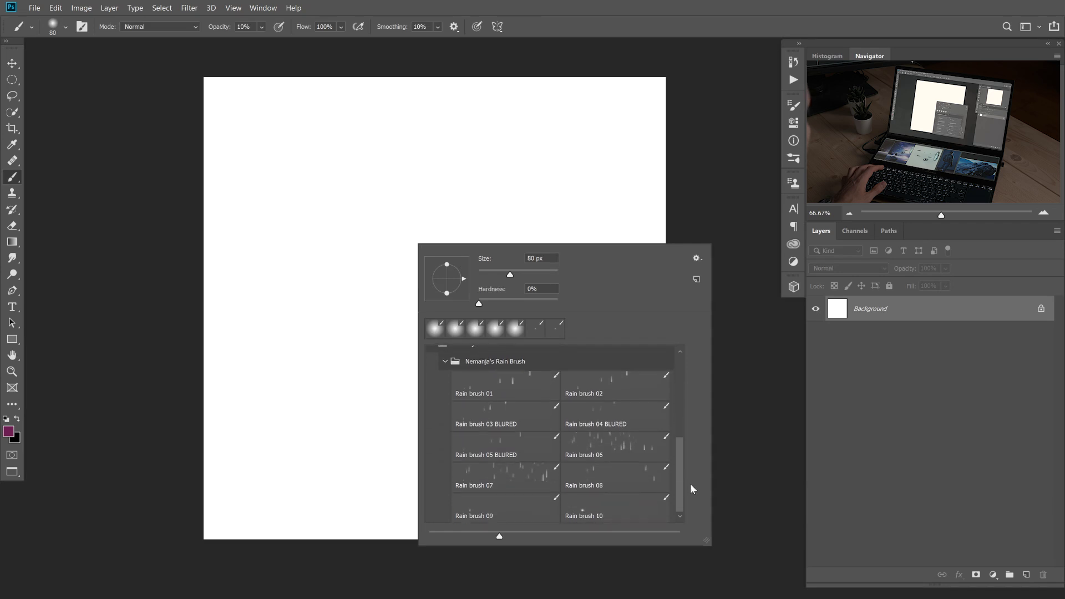
scroll(690, 472, up, 2)
click(510, 405)
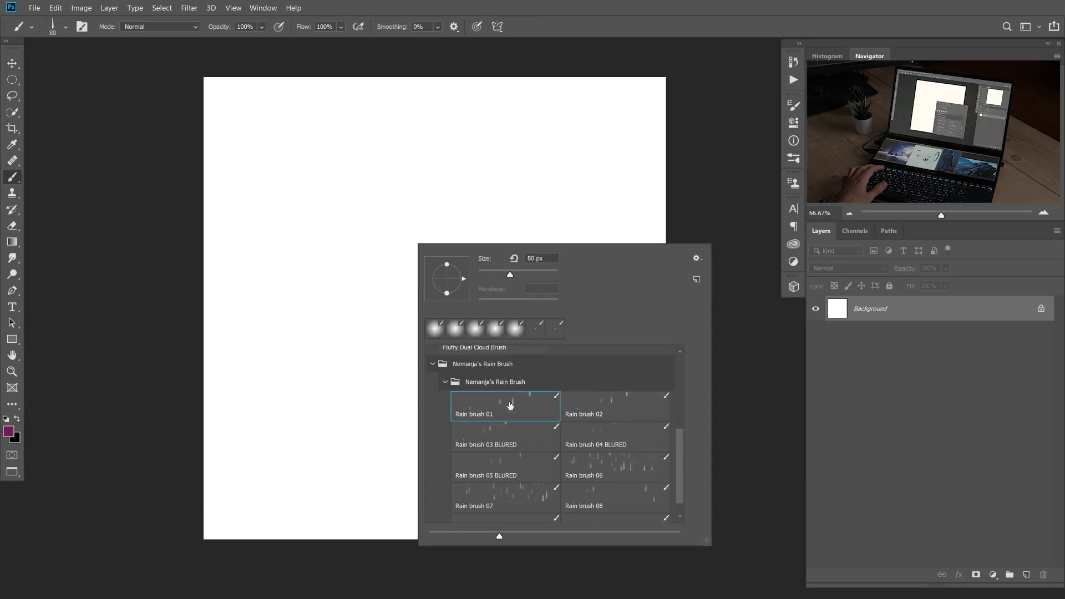
click(364, 241)
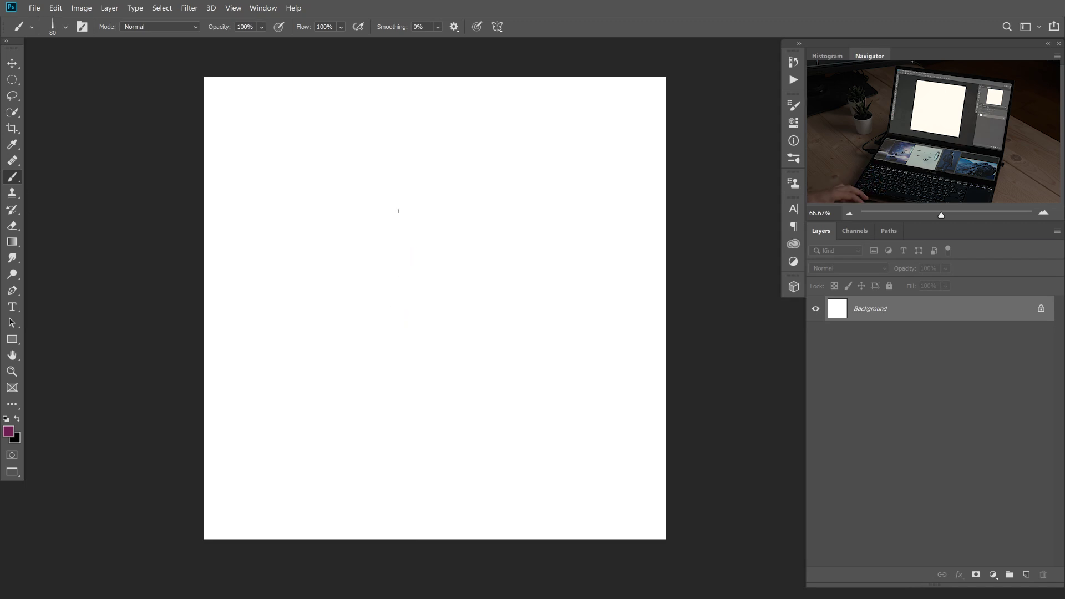
Try painting vertical and diagonal rain strokes on the white canvas and undo them.
drag(397, 194, 394, 452)
key(ctrl+z)
key(bracketright)
drag(547, 159, 282, 444)
key(ctrl+z)
drag(409, 209, 406, 456)
key(ctrl+z)
Enlarge the rain brush to 1600 pixels, reset the colors to black and white, and undo a test stamp.
key(bracketright)
key(bracketright)
key(bracketright)
key(bracketright)
key(bracketright)
key(bracketright)
key(bracketright)
key(bracketright)
key(bracketright)
key(bracketright)
key(d)
click(429, 294)
key(ctrl+z)
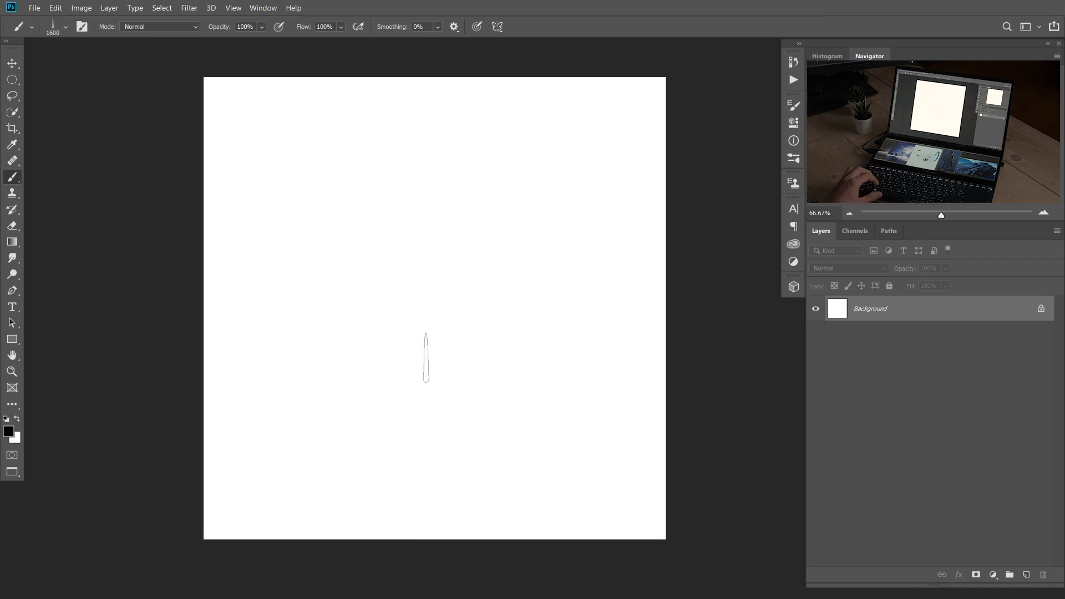
Set the rain brush size to 1400 pixels, checking it with test stamps that are undone.
click(426, 357)
key(bracketright)
key(bracketright)
key(bracketright)
key(bracketright)
key(bracketright)
key(ctrl+z)
key(bracketleft)
key(bracketleft)
key(bracketleft)
key(bracketleft)
key(bracketleft)
key(bracketleft)
key(bracketleft)
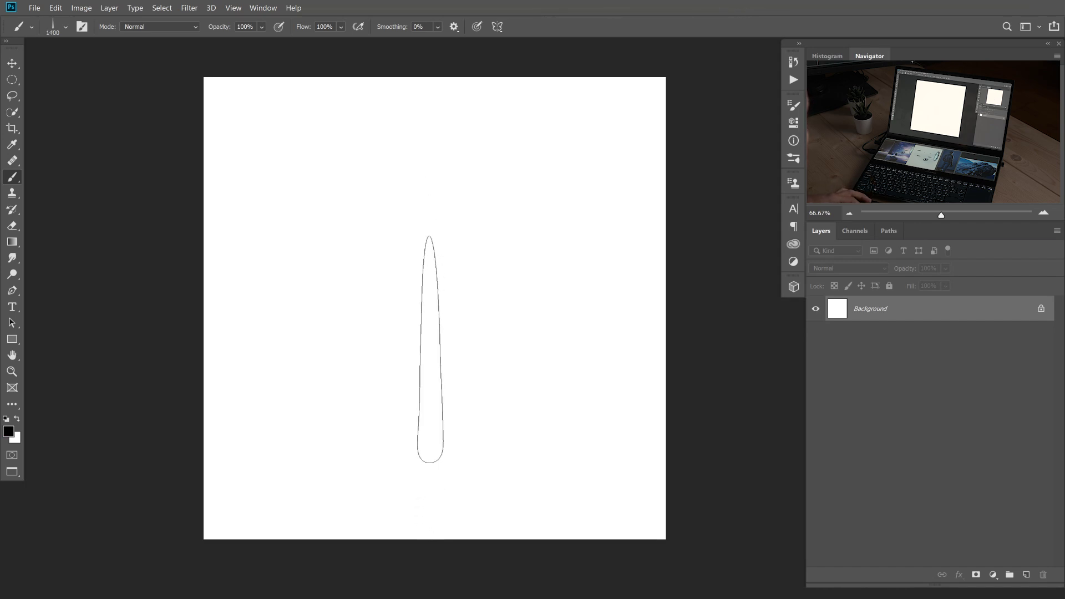
click(432, 358)
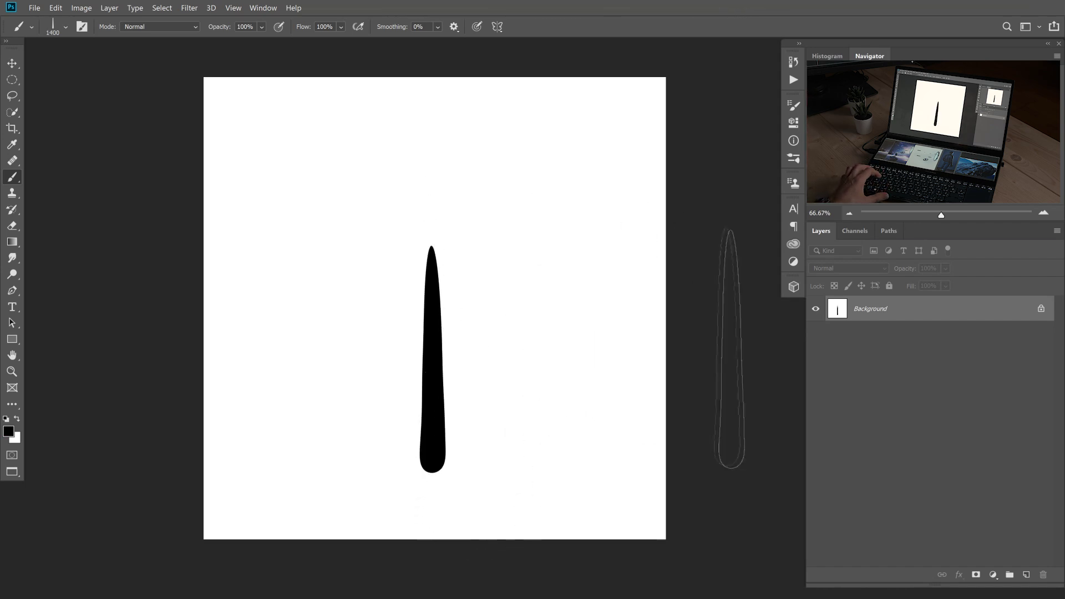
key(ctrl+z)
Stamp one black drop on a new layer, scale it down and move it to the lower half of the canvas.
click(1026, 574)
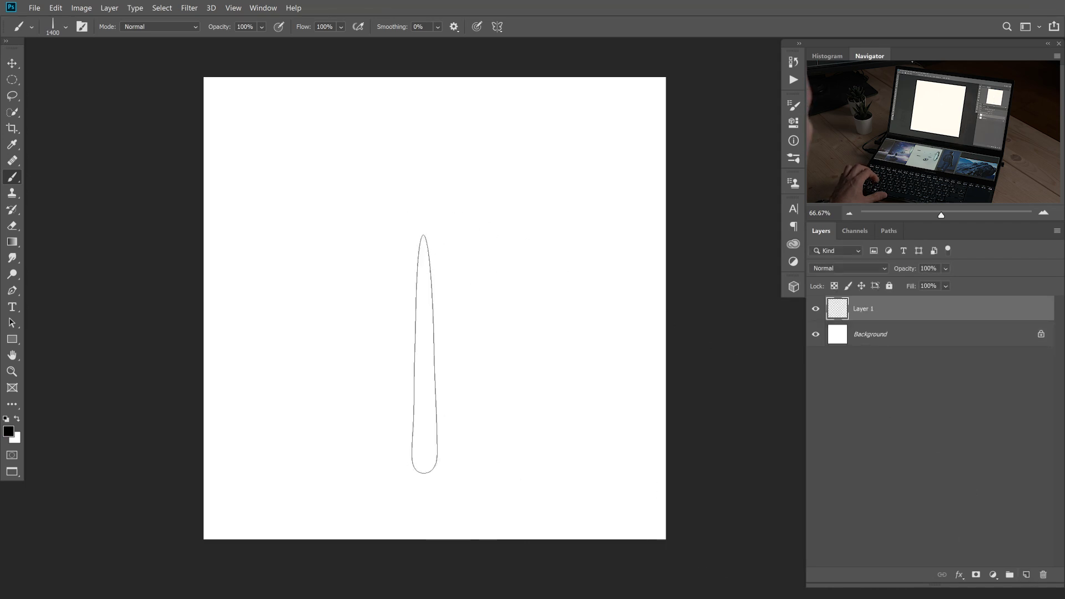
click(430, 360)
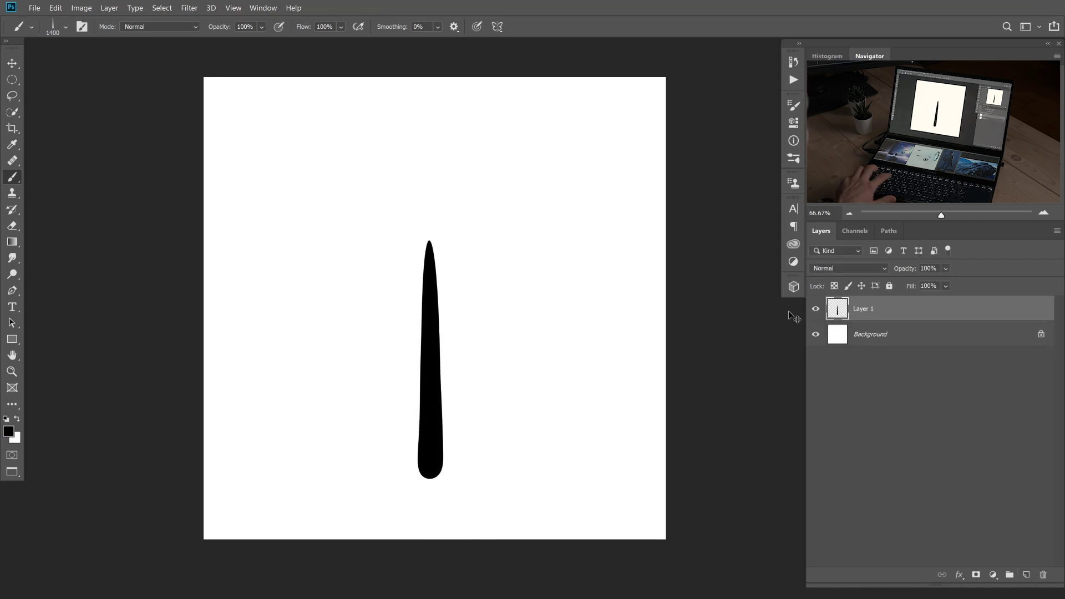
key(ctrl+t)
drag(443, 239, 438, 277)
drag(429, 341, 427, 387)
key(Return)
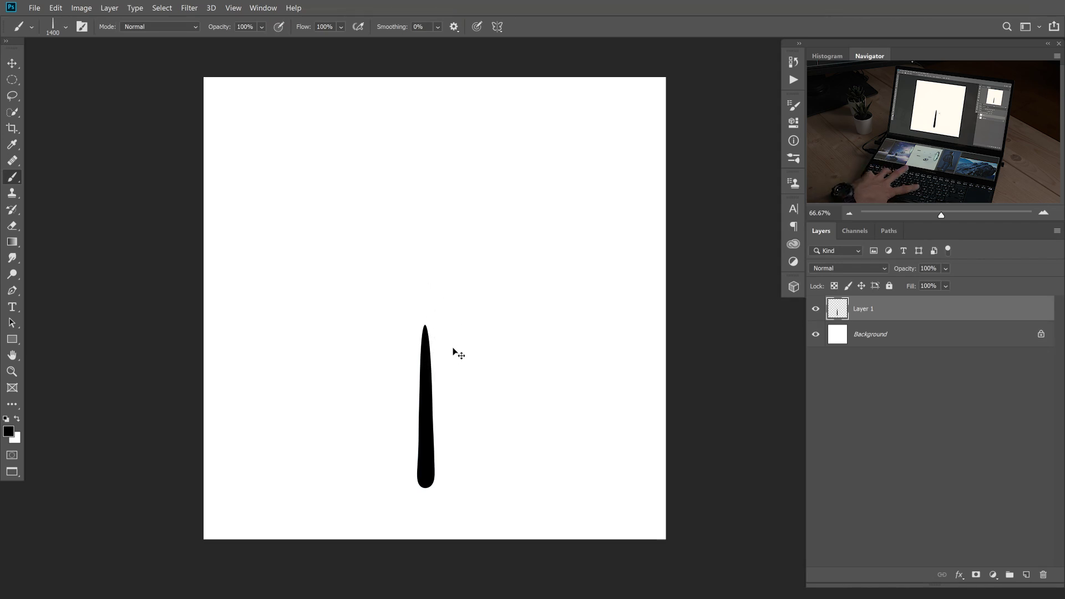
Duplicate the drop layer and stretch the copy upward to near the canvas's upper edge.
key(ctrl+j)
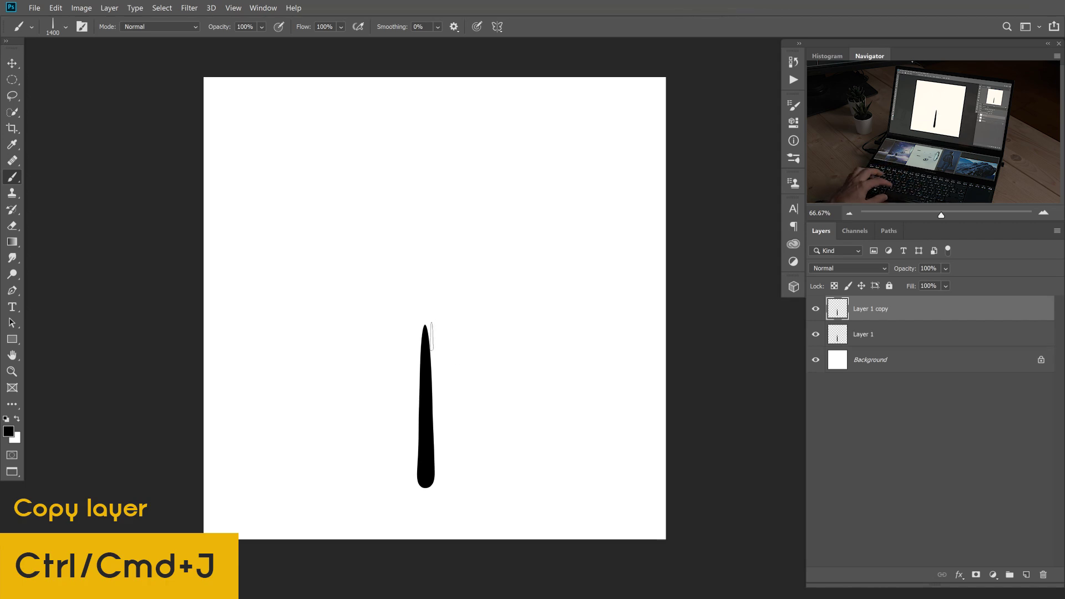
key(ctrl+t)
drag(425, 324, 434, 116)
key(Return)
key(b)
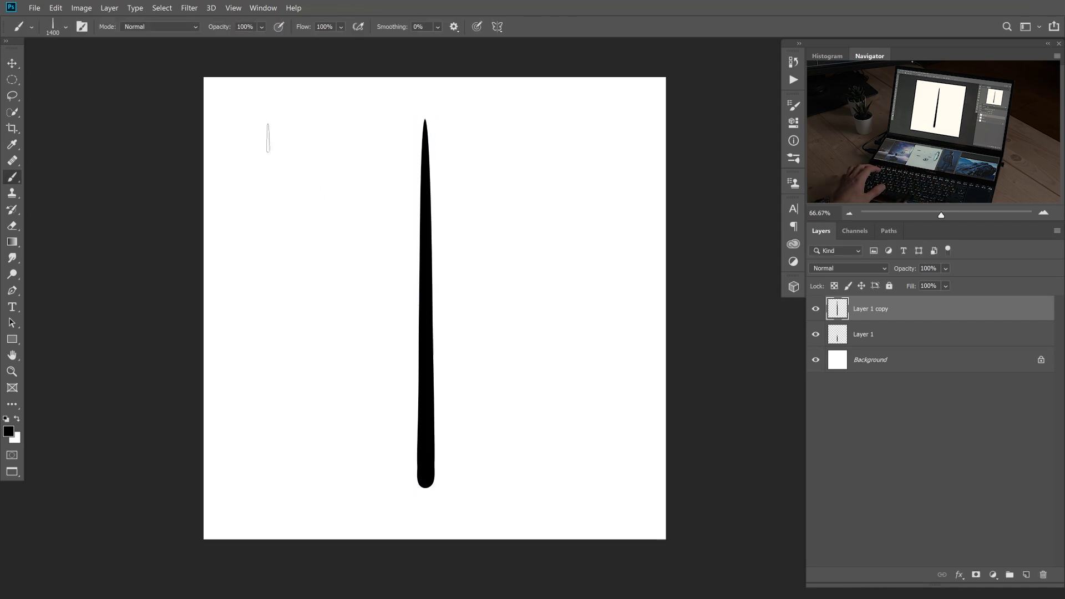
Apply a Gaussian Blur with a radius of 19.4 pixels to the stretched copy.
click(181, 10)
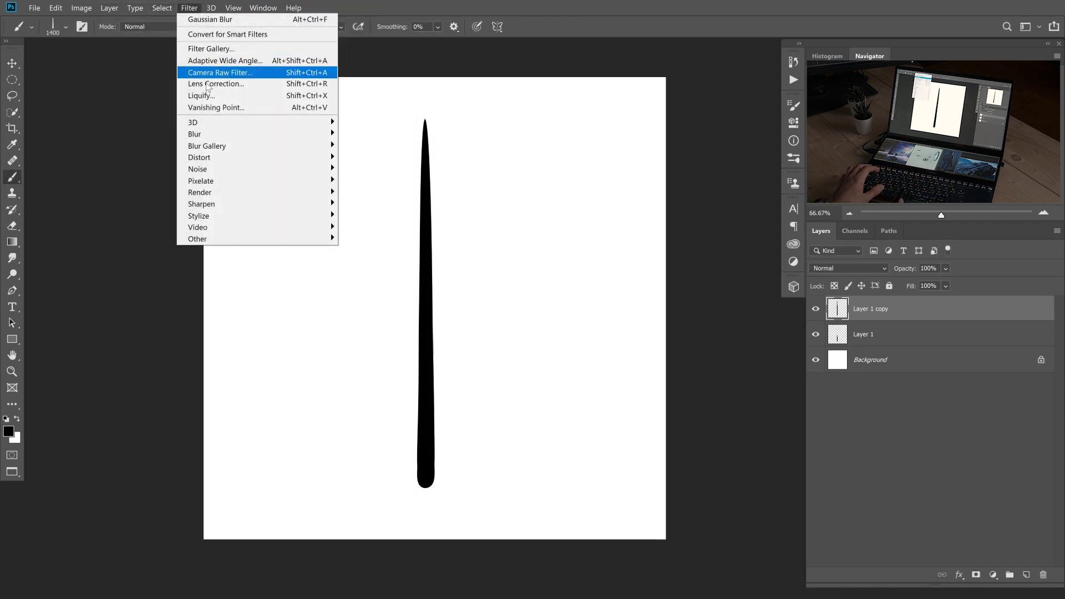
mouse_move(280, 135)
click(370, 180)
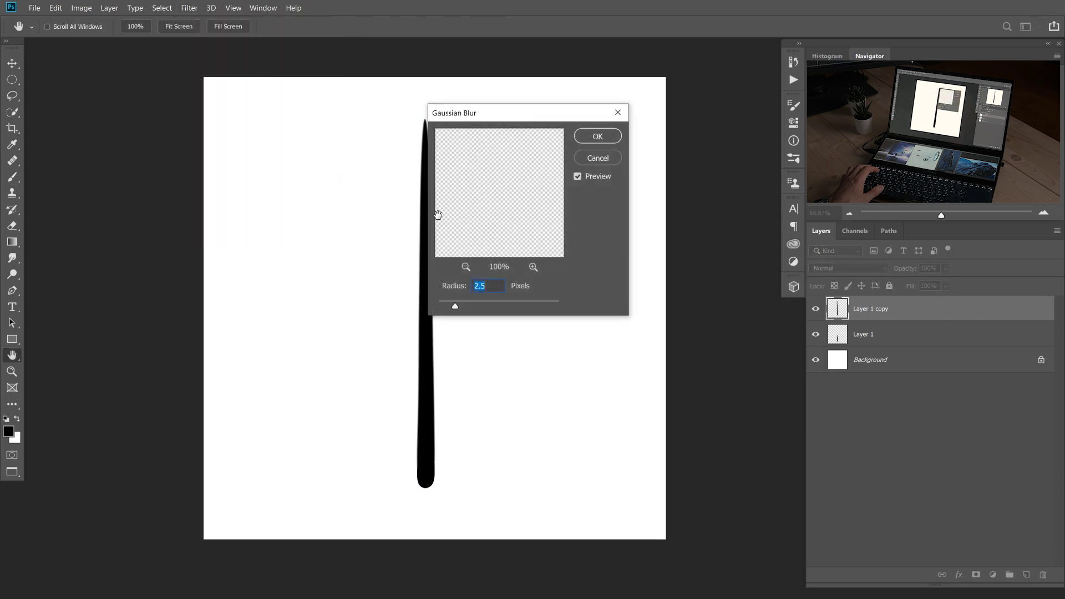
drag(532, 114, 641, 163)
drag(582, 359, 592, 355)
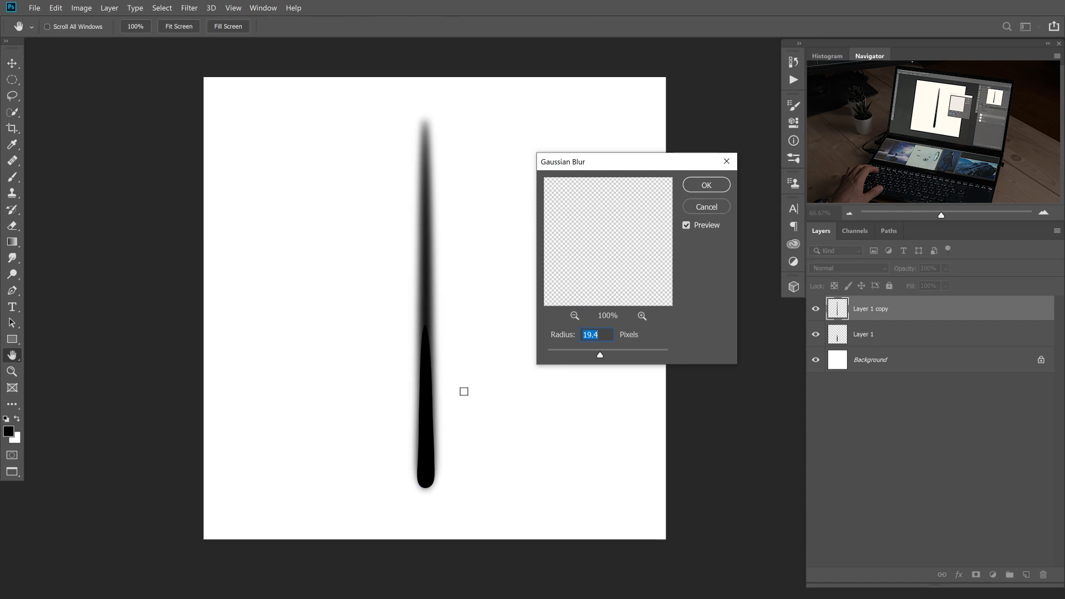
click(706, 185)
key(b)
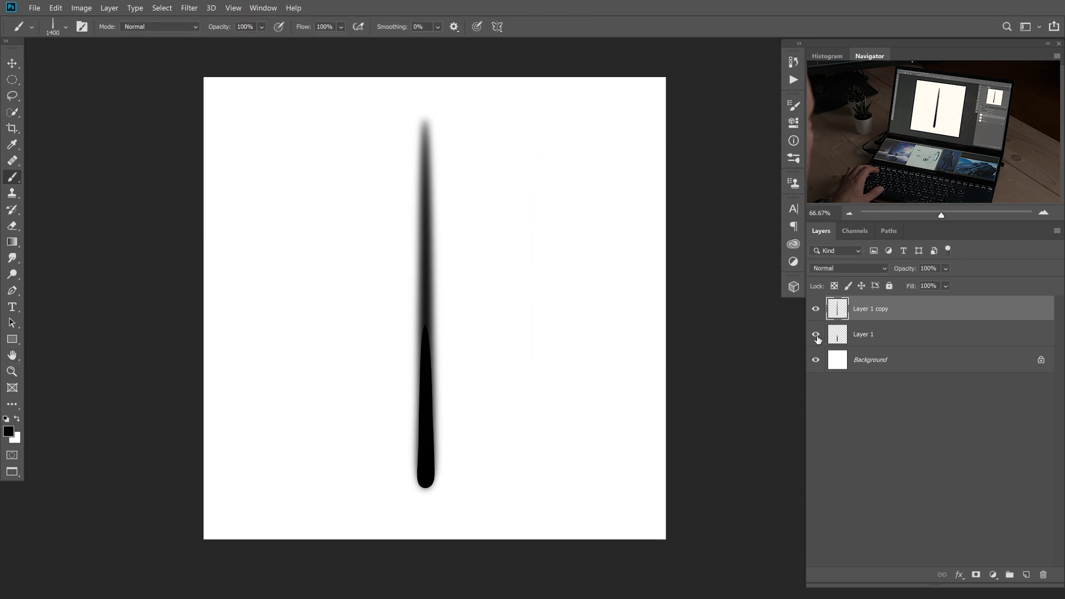
Add a layer mask to the blurred copy and choose the Soft Round preset for the Brush tool.
click(816, 309)
click(815, 309)
click(978, 574)
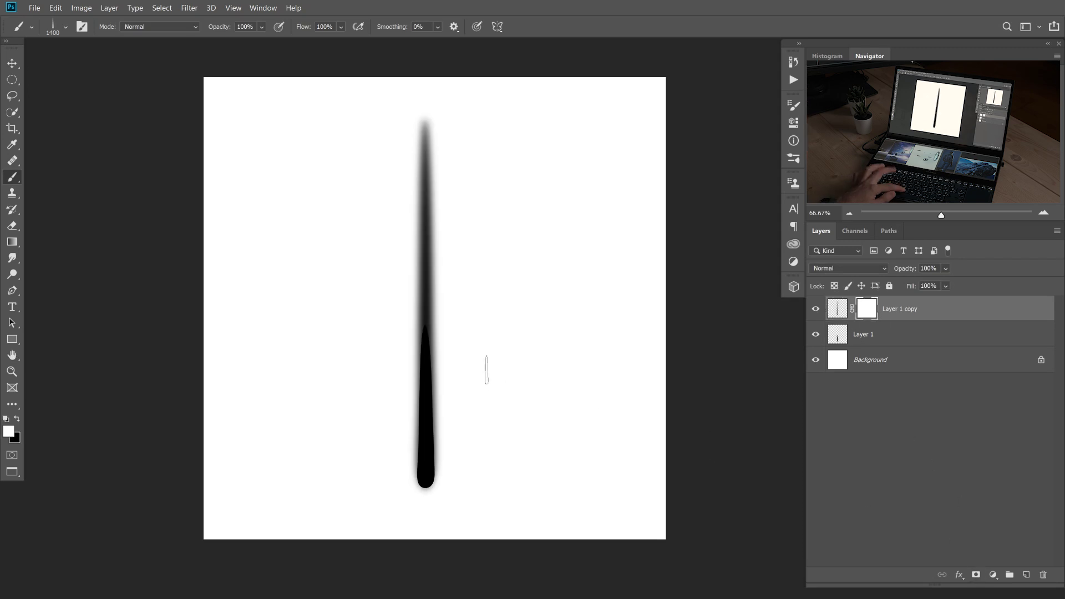
right_click(487, 371)
drag(707, 474, 702, 395)
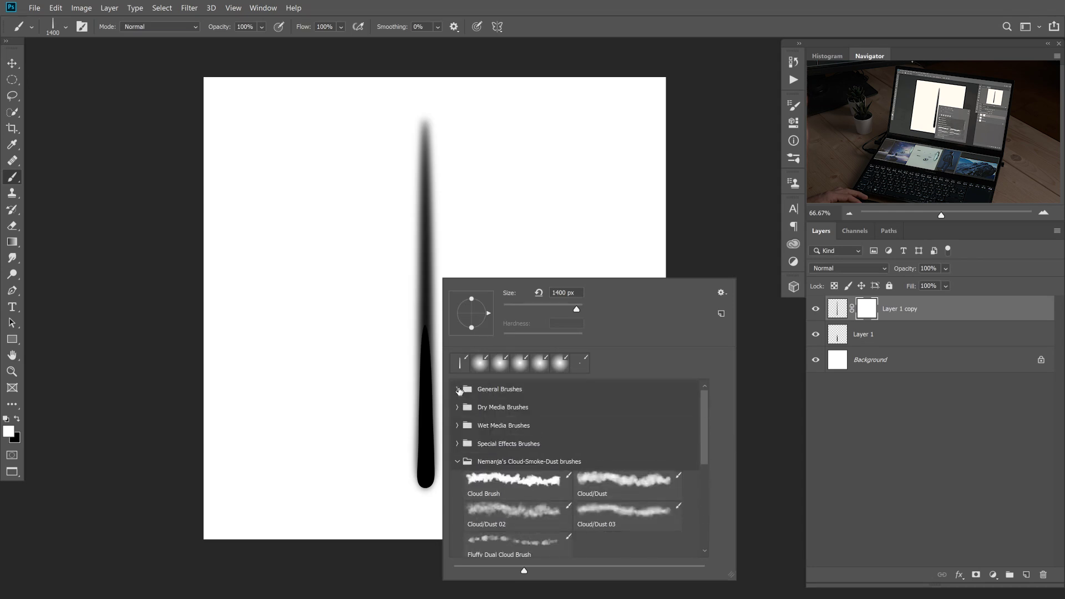
click(458, 389)
click(500, 409)
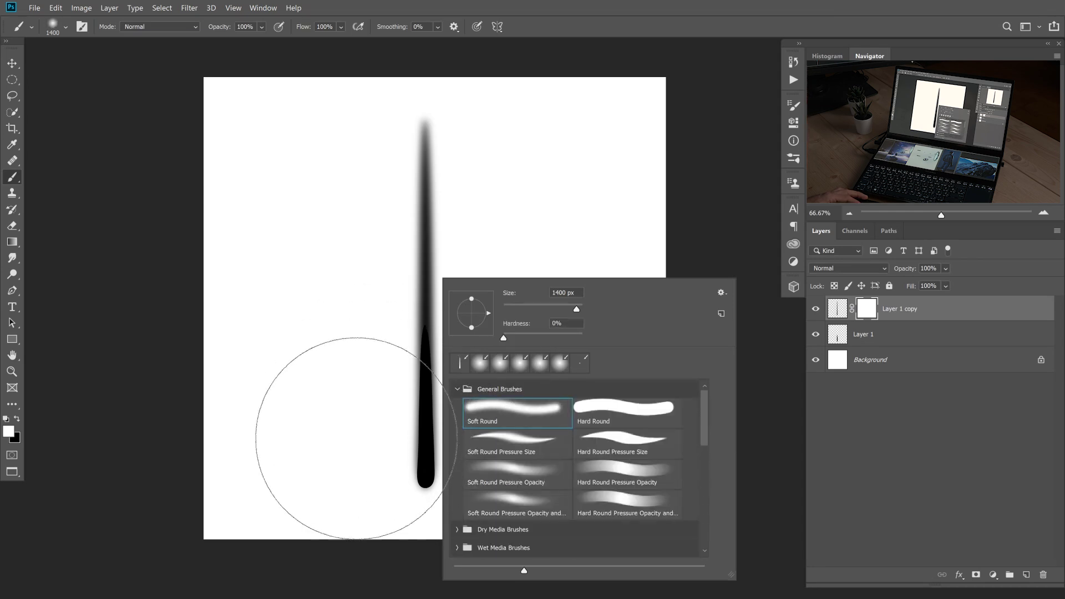
click(372, 452)
Set the soft brush to 600 pixels with black as foreground, and try masking the blur around the drop's lower end.
key(bracketleft)
key(bracketleft)
key(bracketleft)
key(bracketleft)
key(bracketleft)
key(bracketleft)
key(x)
key(bracketright)
key(bracketright)
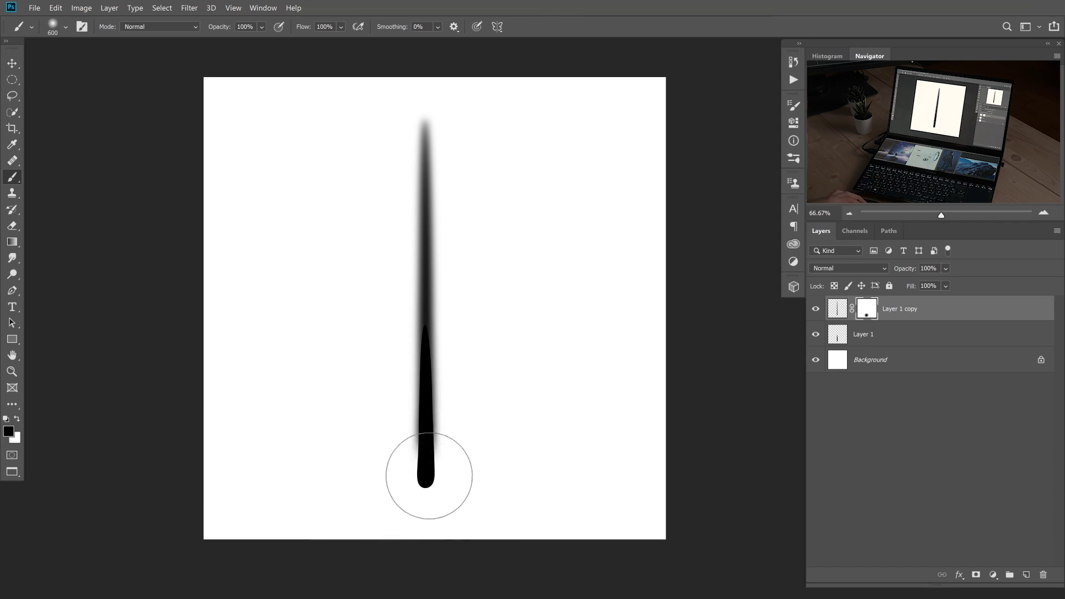
click(423, 511)
key(ctrl+z)
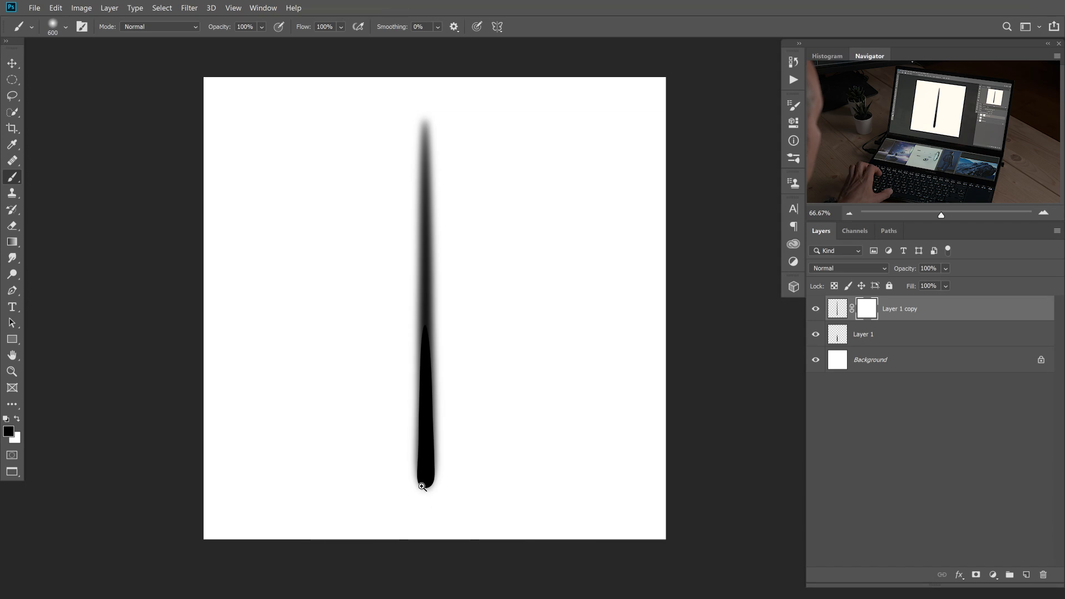
Add a new layer above the blurred copy and set the soft brush to 250 pixels at 10% opacity.
scroll(424, 486, up, 5)
mouse_move(432, 490)
mouse_down()
mouse_move(424, 407)
mouse_move(447, 406)
mouse_up()
scroll(447, 406, down, 5)
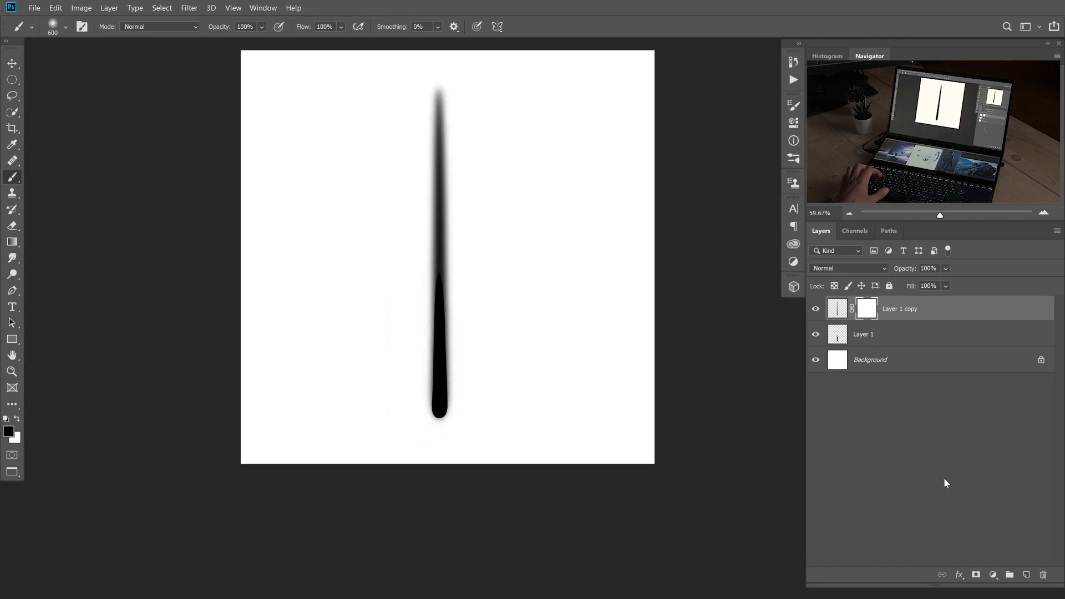
click(1025, 573)
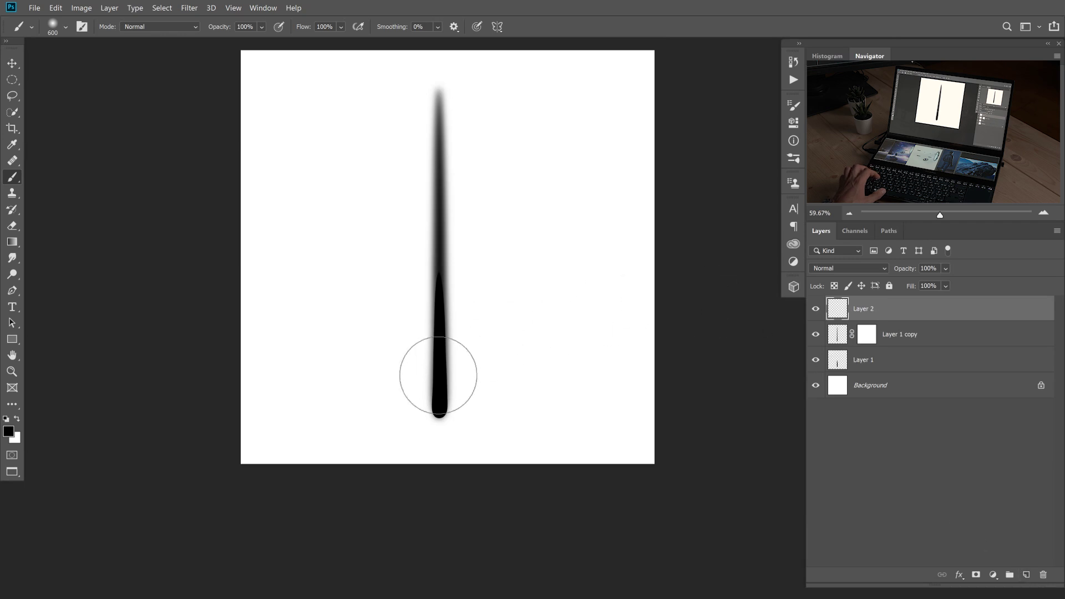
right_click(467, 361)
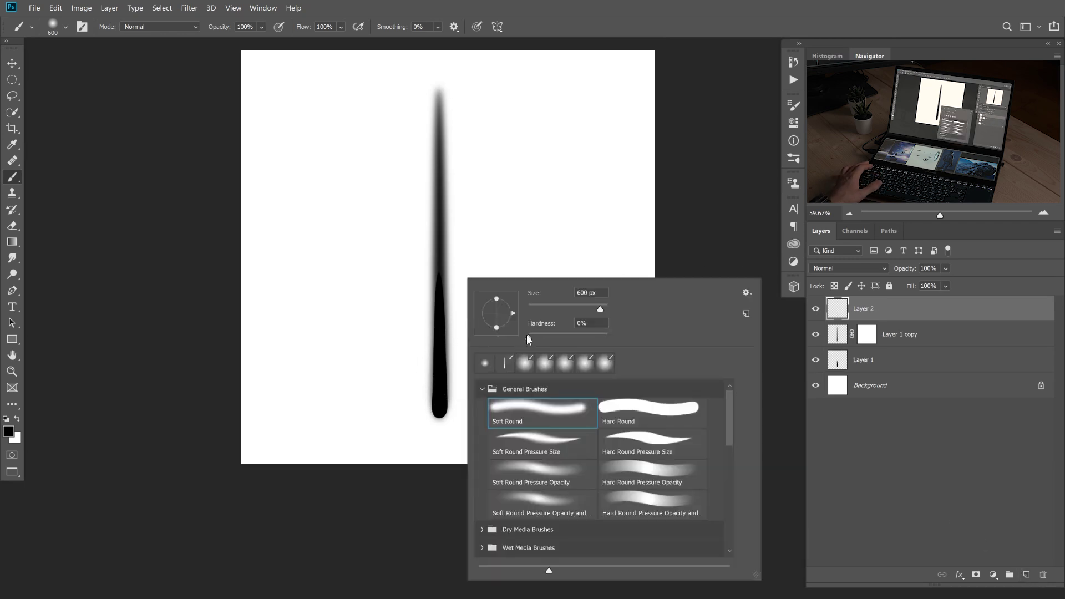
click(350, 495)
key(bracketleft)
key(bracketleft)
key(1)
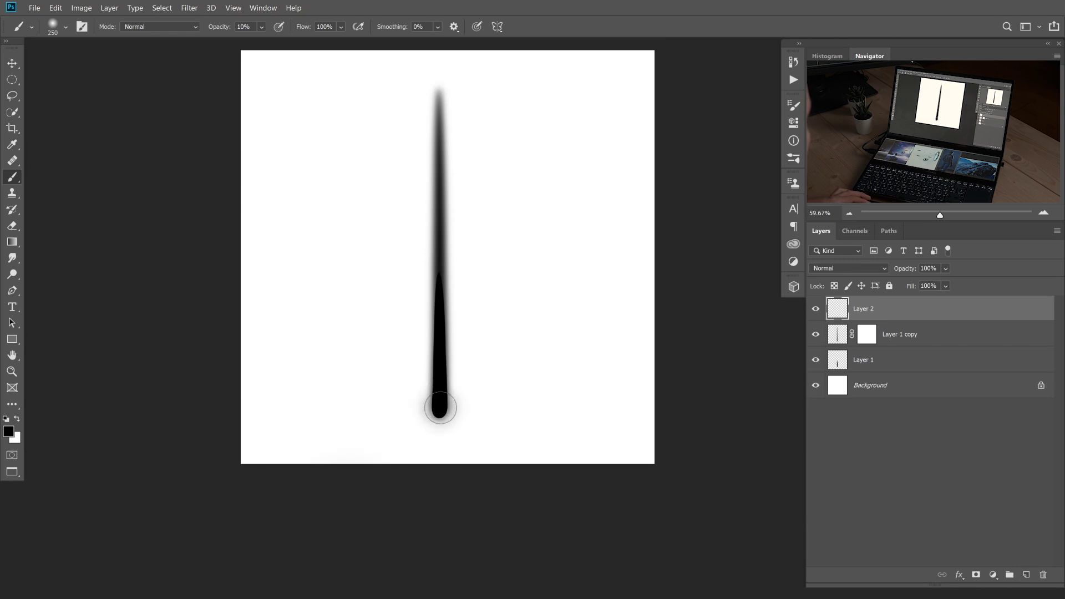
Paint a faint black glow around the drop's lower end on the new layer, finishing with a 300-pixel brush.
key(ctrl+space)
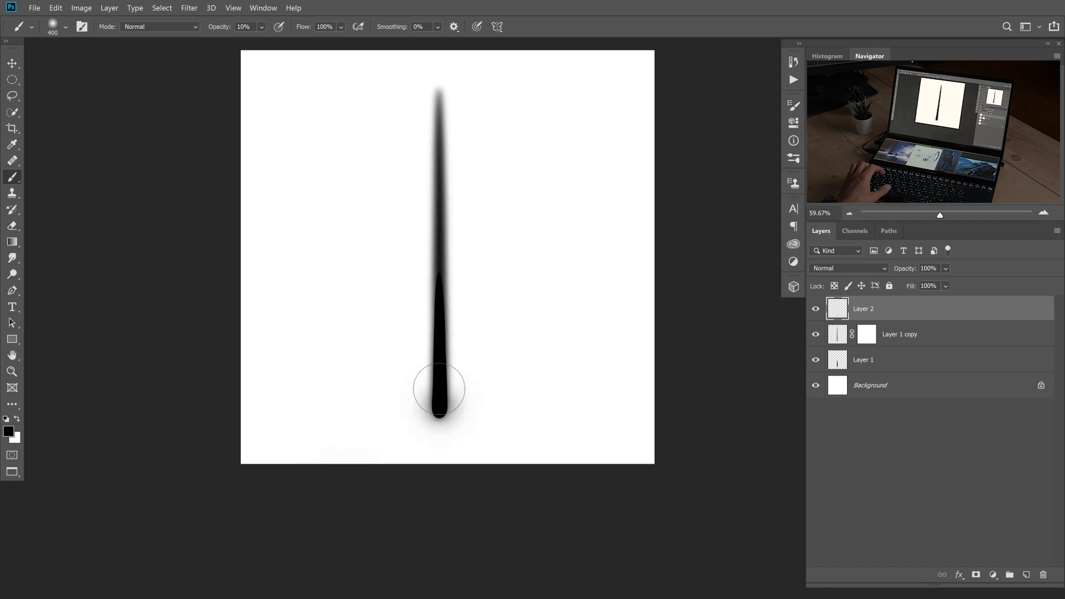
key(bracketleft)
key(bracketleft)
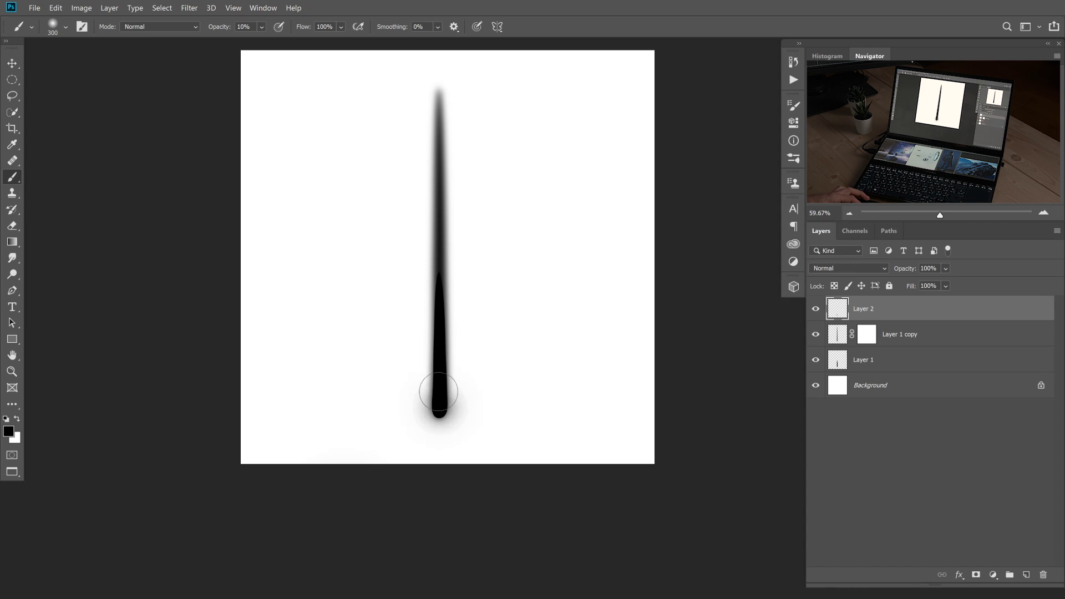
key(ctrl)
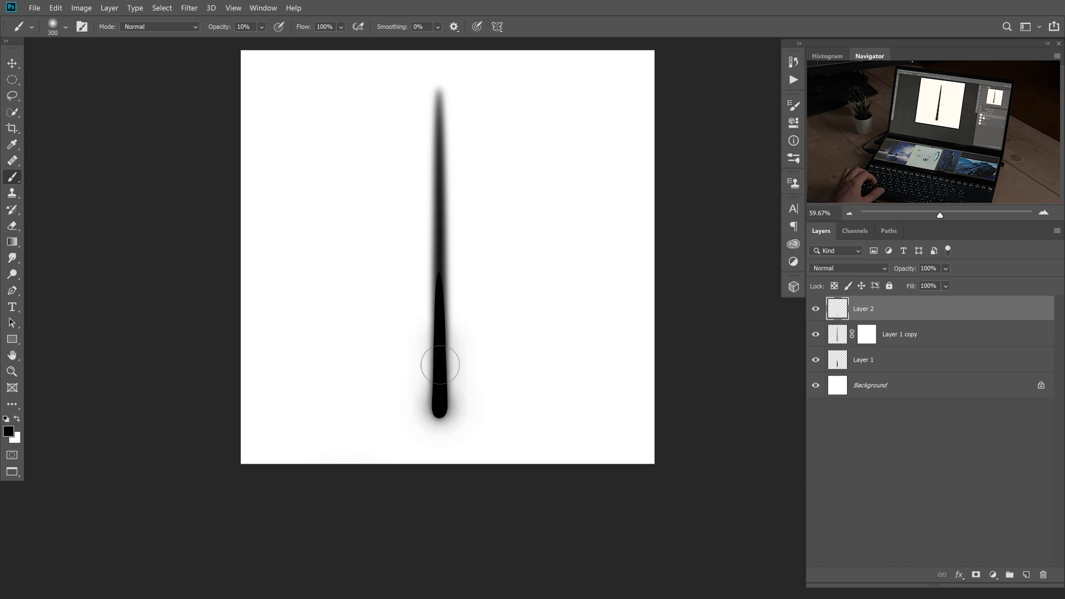
mouse_move(439, 402)
mouse_down()
mouse_move(464, 397)
mouse_move(427, 402)
mouse_move(446, 383)
mouse_move(488, 377)
mouse_up()
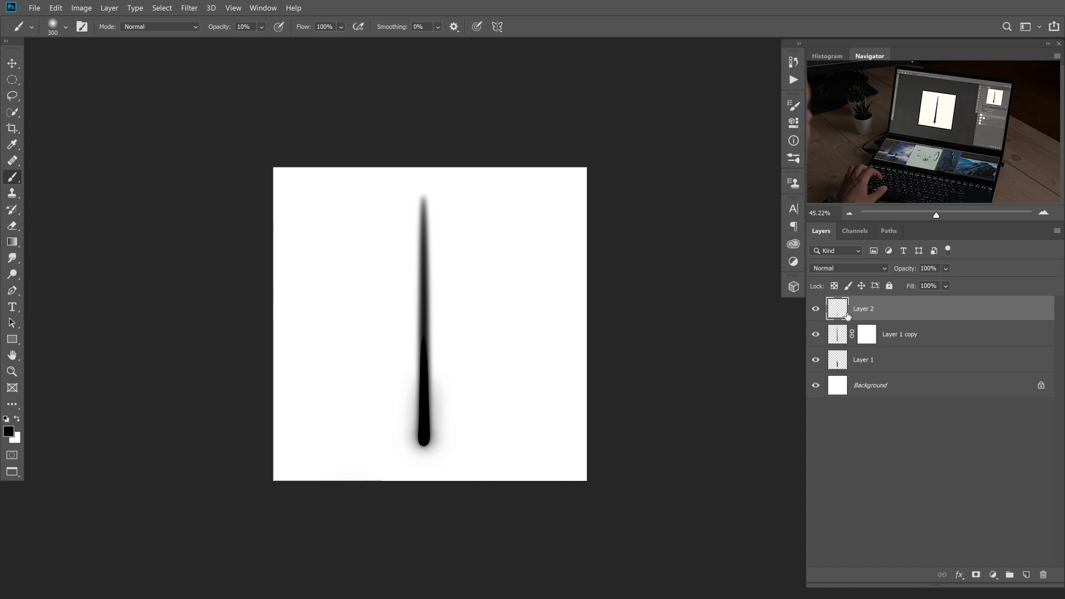
Define the finished drop artwork as a brush preset named Meteor.
click(63, 11)
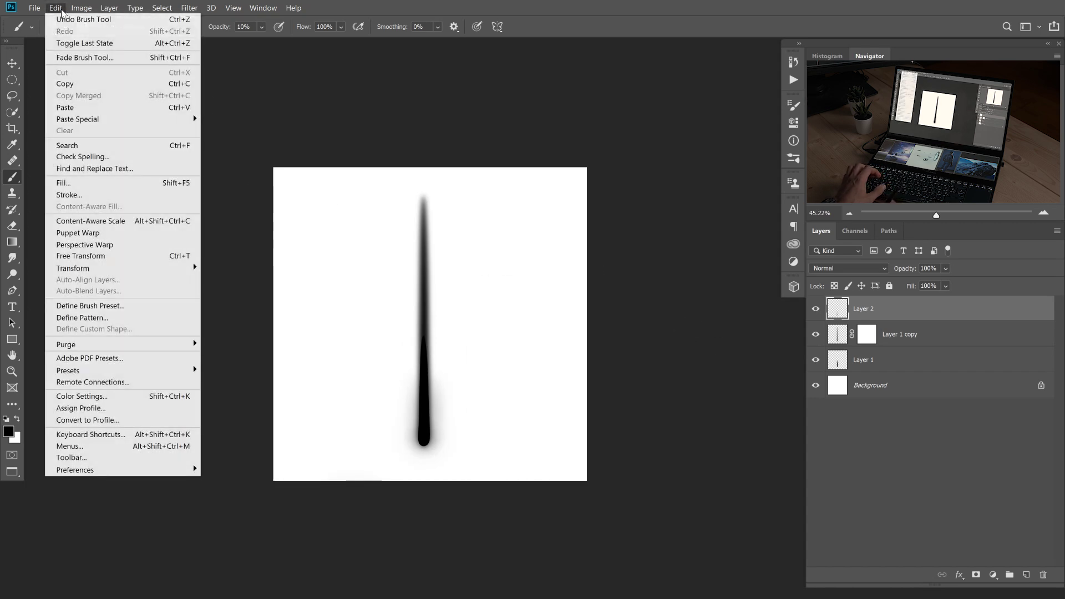
click(125, 306)
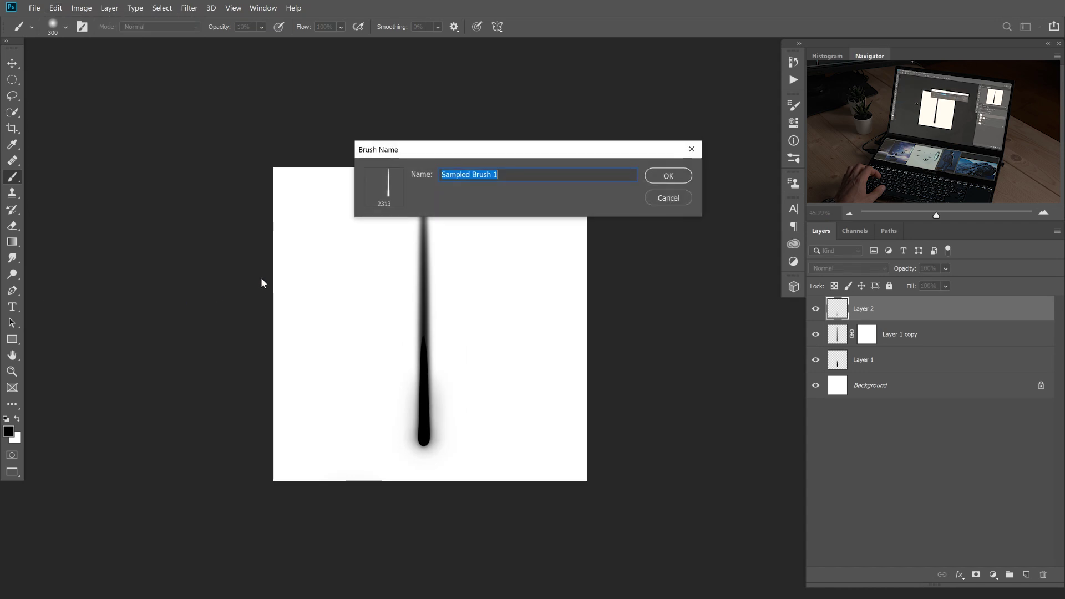
text(Meteor)
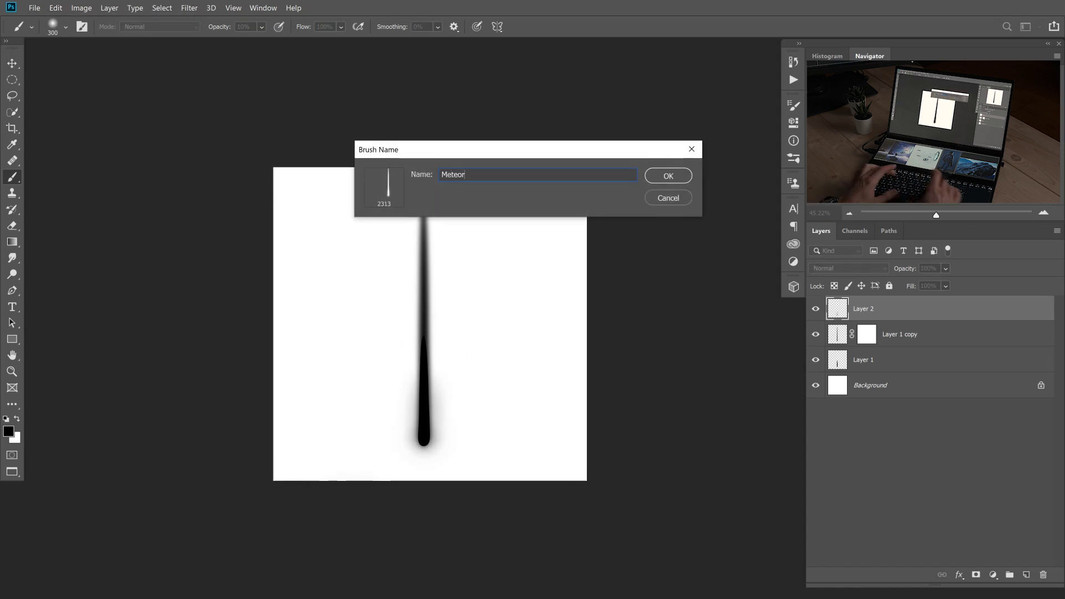
key(Return)
Set the brush opacity to 100% and test the Meteor brush with several stamps, undoing them all.
mouse_move(487, 320)
mouse_down()
mouse_move(369, 325)
mouse_move(475, 319)
mouse_up()
key(ctrl+z)
key(0)
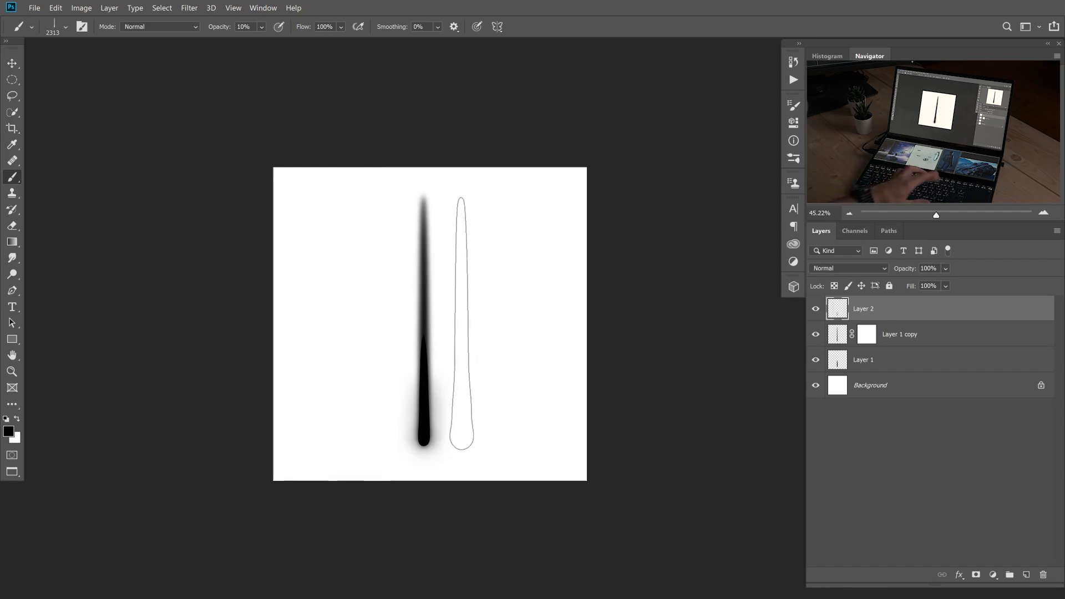
click(486, 318)
click(369, 327)
click(336, 341)
key(ctrl+z)
key(ctrl+z)
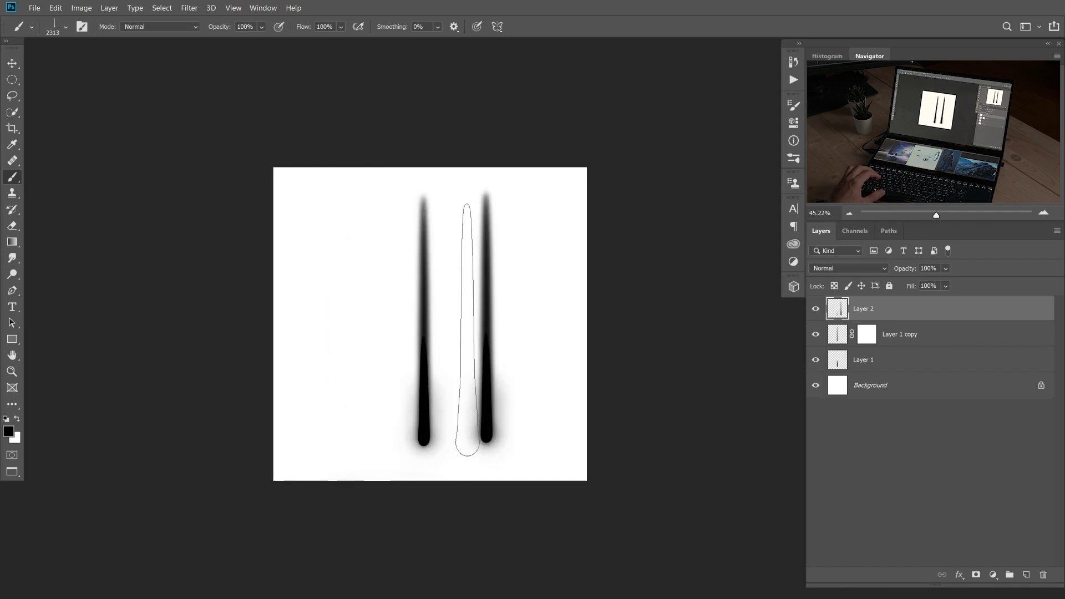
key(ctrl+z)
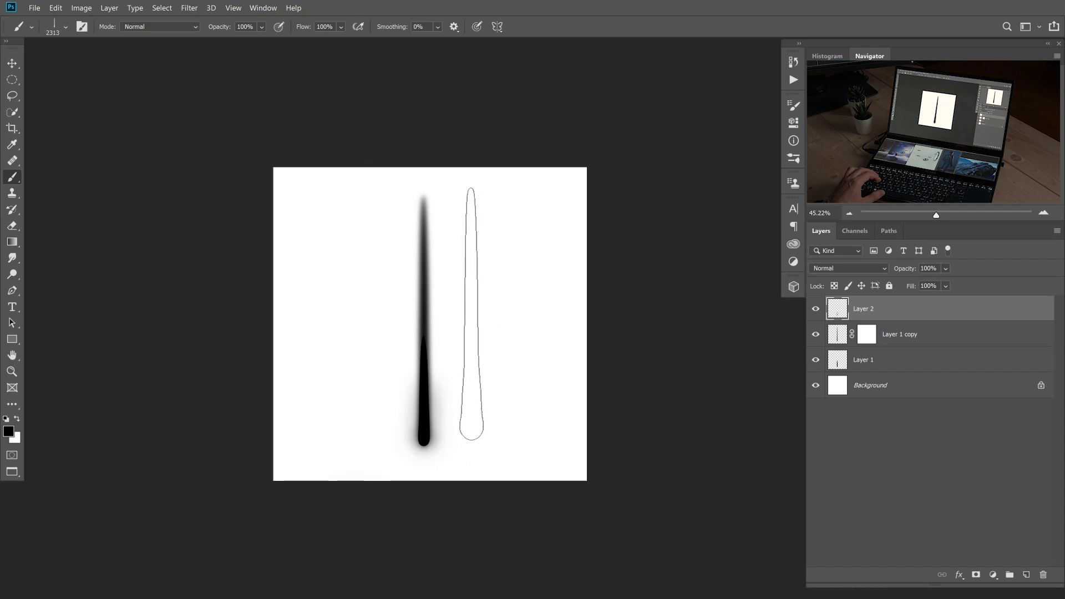
Turn on Shape Dynamics with maximum size jitter for the Meteor brush and set its tip spacing to 475%.
key(F5)
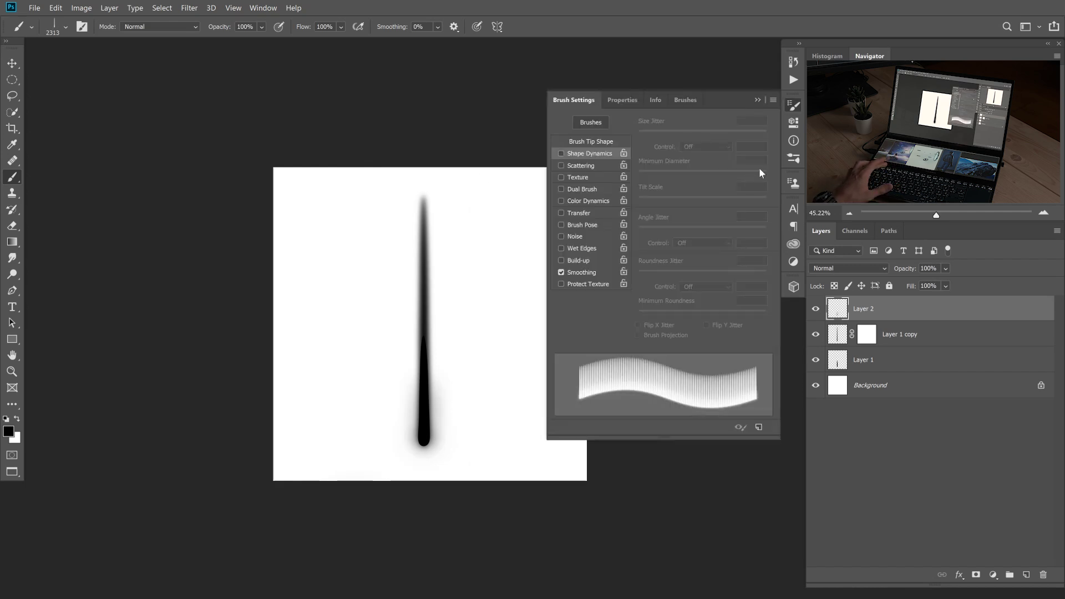
click(561, 153)
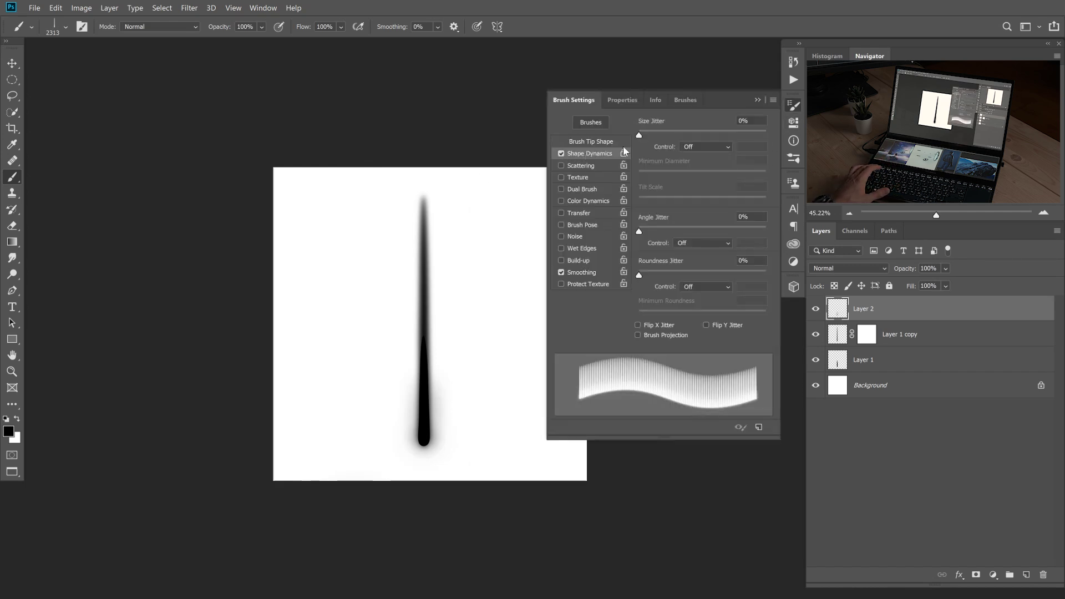
drag(639, 135, 768, 136)
click(582, 142)
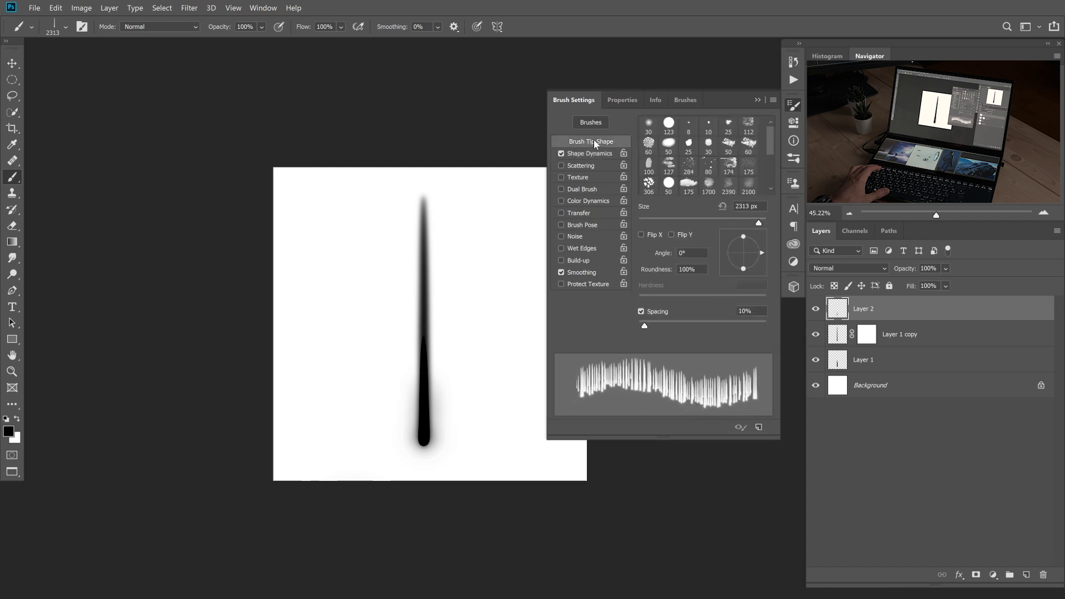
drag(644, 325, 750, 330)
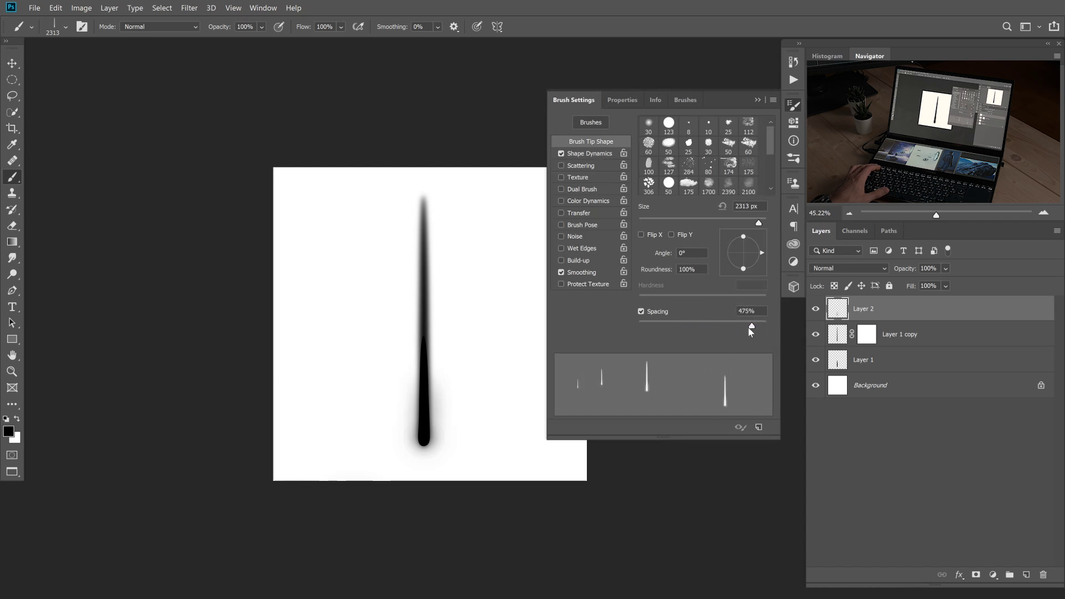
Turn on Scattering at about 936% and set the angle jitter control to Direction for the Meteor brush.
click(583, 166)
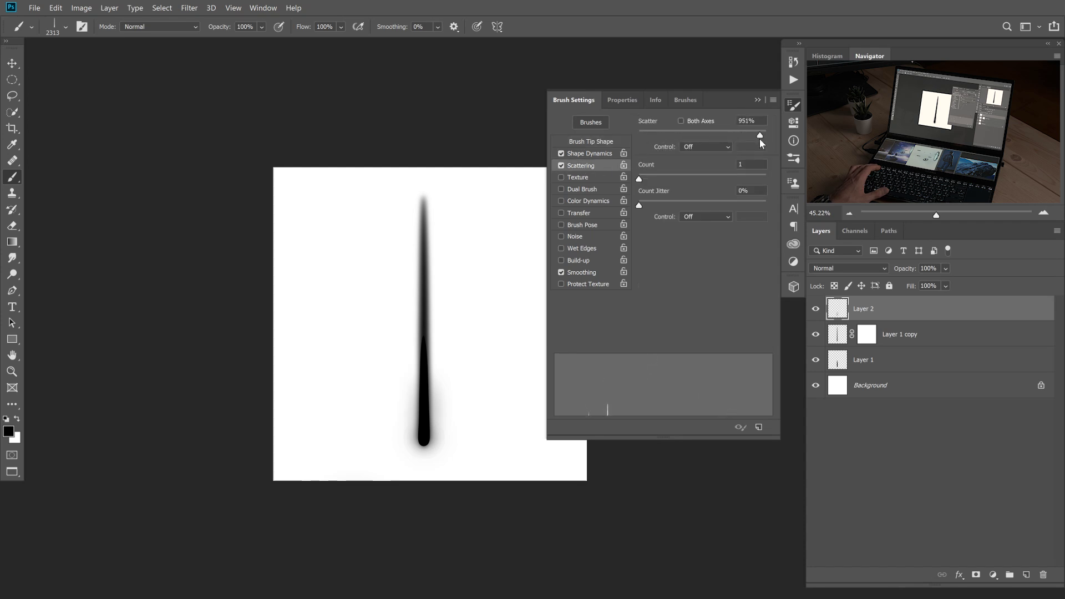
click(587, 155)
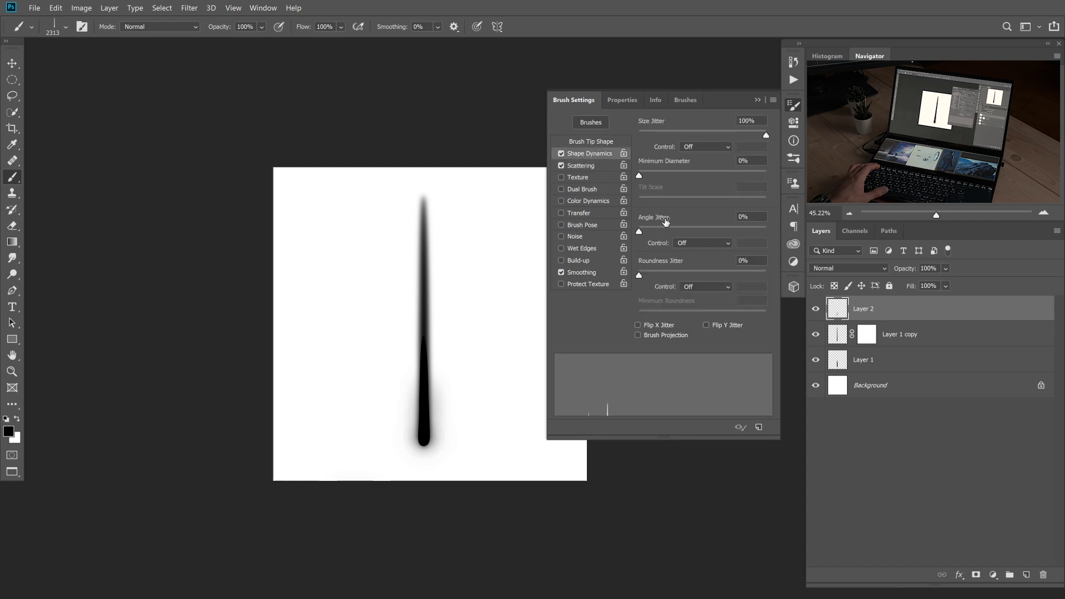
click(709, 244)
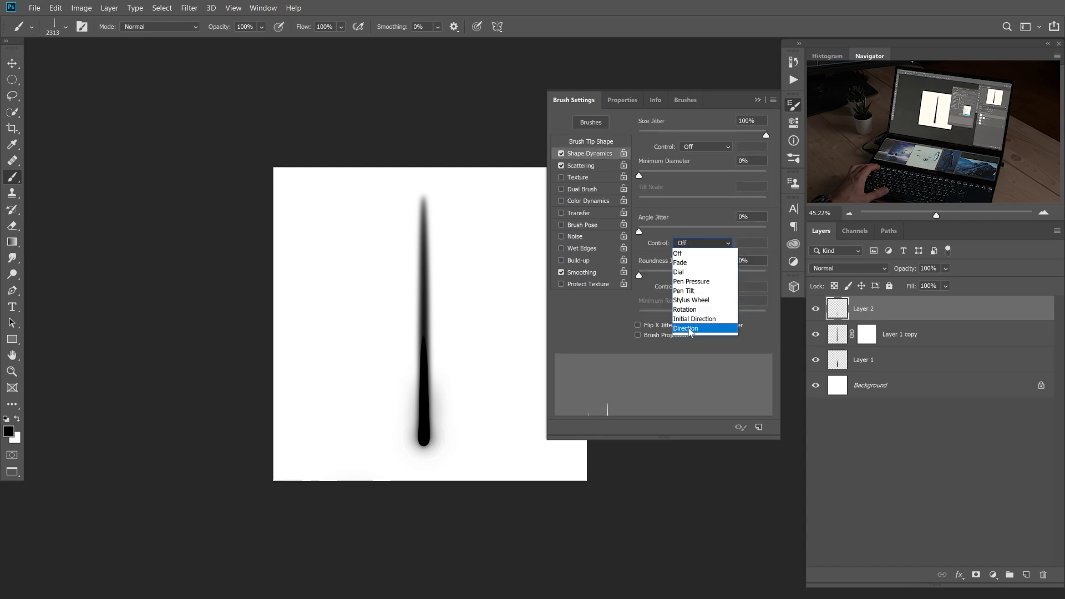
click(694, 331)
click(757, 99)
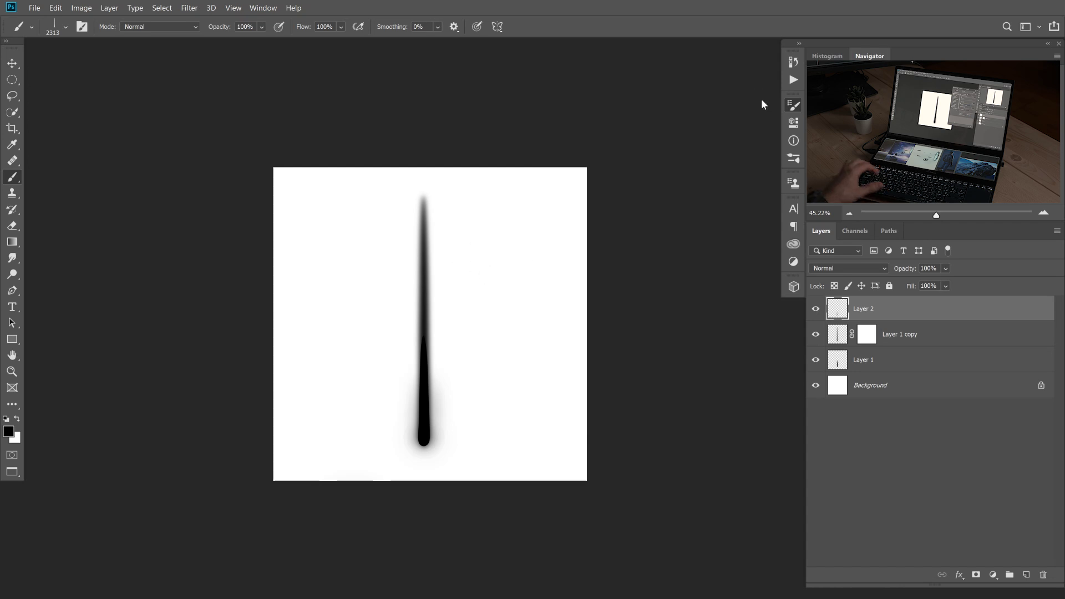
Reduce the Meteor brush to 1500 px and test it on the canvas, undoing the test marks.
key([)
mouse_move(542, 288)
mouse_down()
mouse_move(497, 256)
mouse_move(388, 308)
mouse_up()
key(ctrl+z)
click(516, 226)
key(ctrl+z)
right_click(469, 278)
key(Escape)
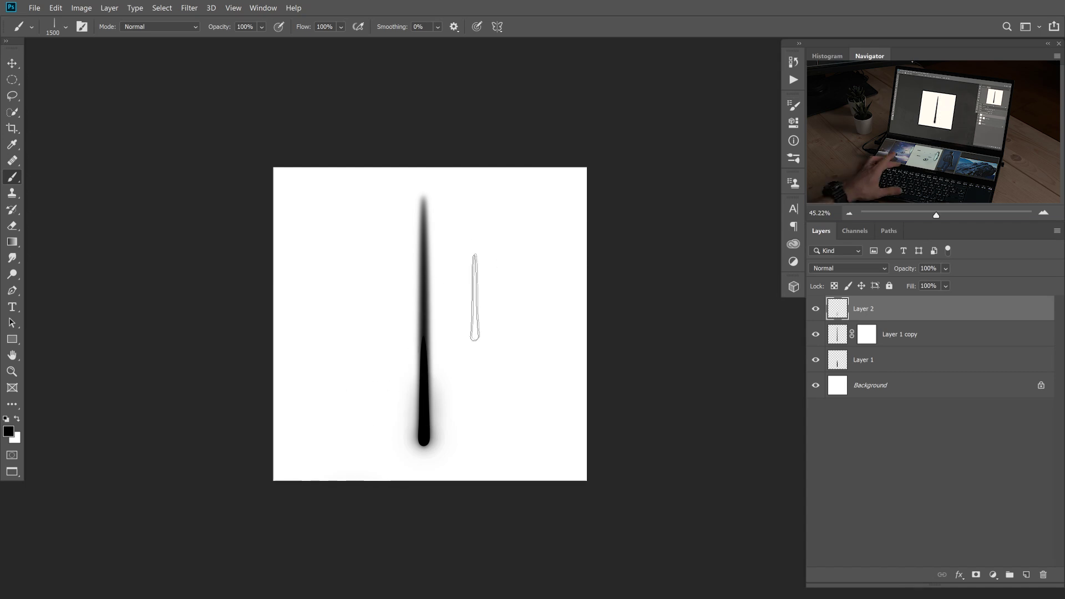
Lower the Meteor brush's tip spacing and set its scatter to 475%.
key(F5)
click(580, 143)
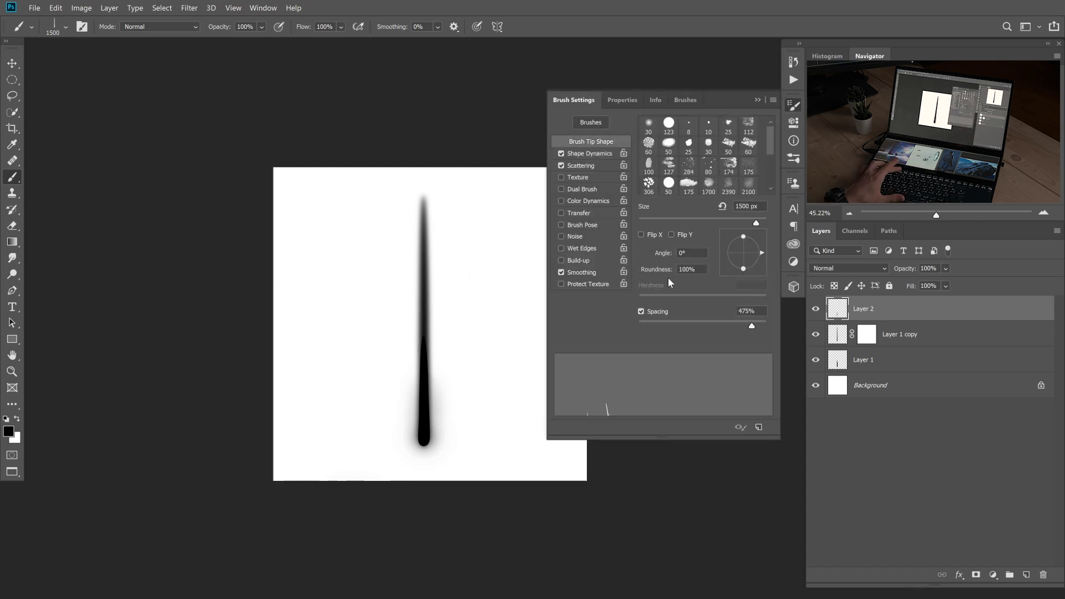
drag(710, 330, 689, 332)
click(580, 165)
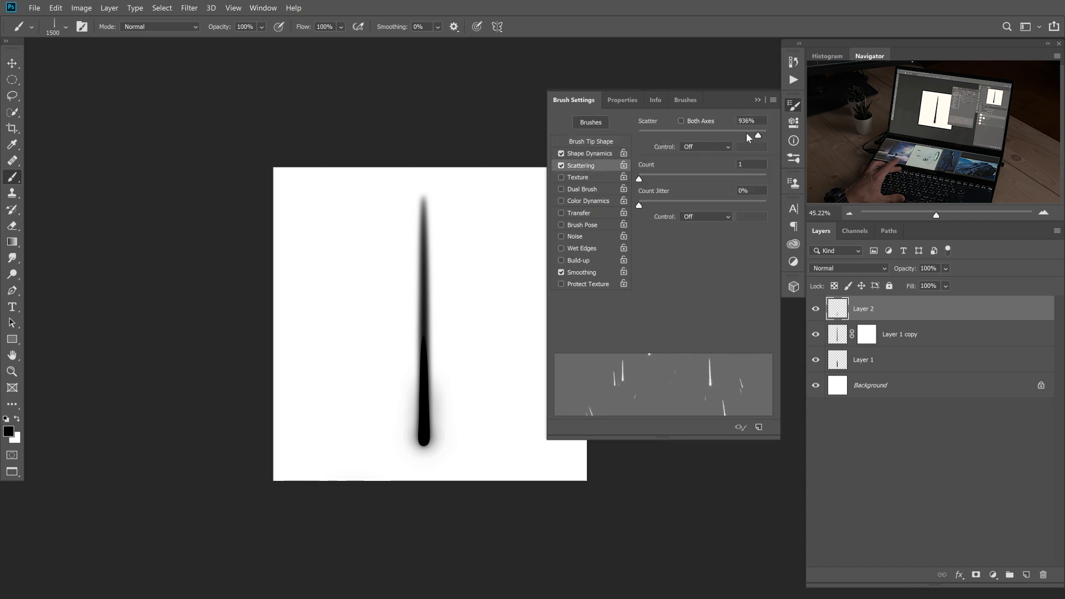
drag(706, 135, 699, 136)
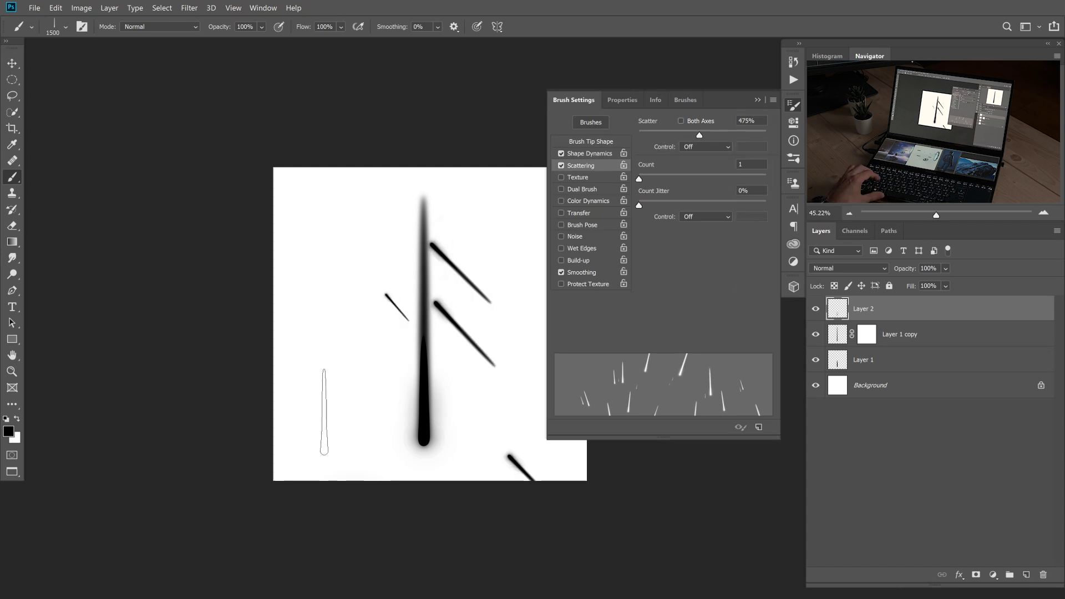
Test the scattered Meteor brush with diagonal strokes across the canvas, undoing each one.
mouse_move(476, 288)
mouse_down()
mouse_move(452, 303)
mouse_move(477, 288)
mouse_up()
key(ctrl+z)
click(757, 102)
key(ctrl+z)
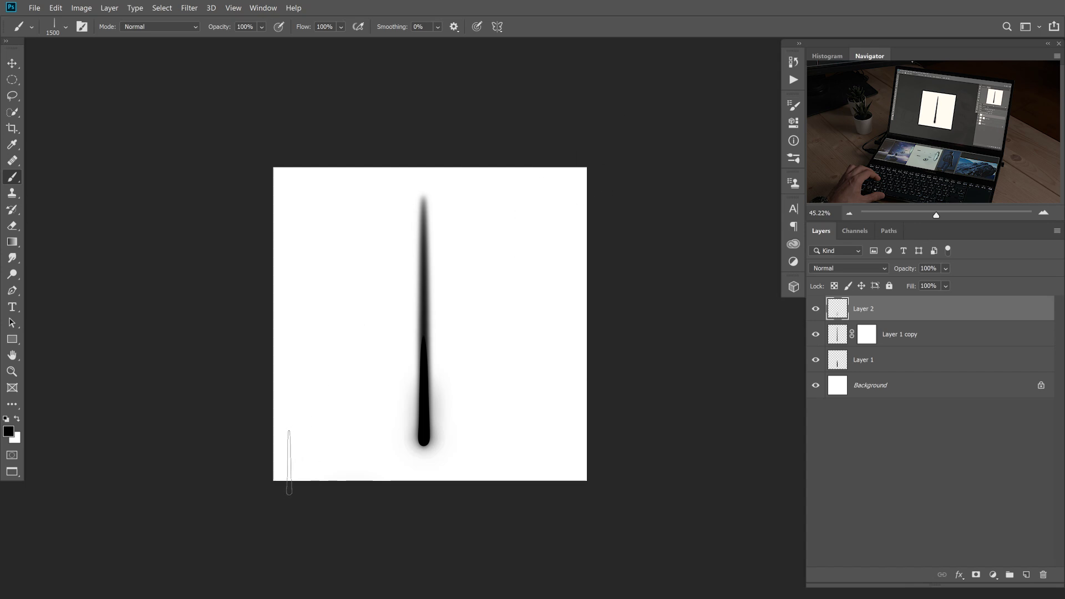
drag(562, 201, 299, 477)
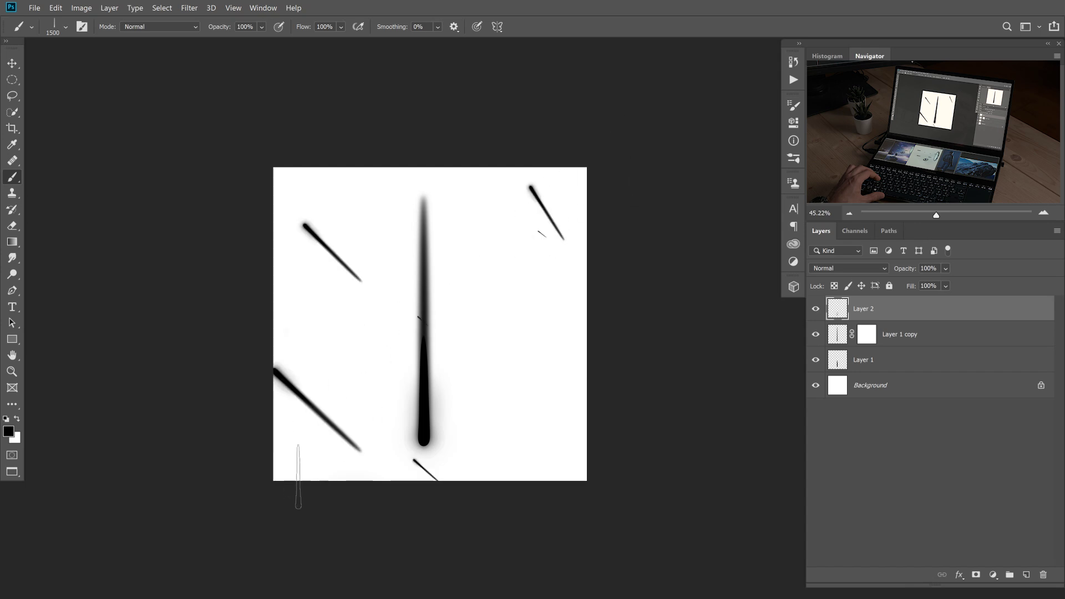
key(ctrl+z)
Rotate the brush tip to 91° and test the meteor direction with several diagonal strokes, undoing them all.
right_click(461, 275)
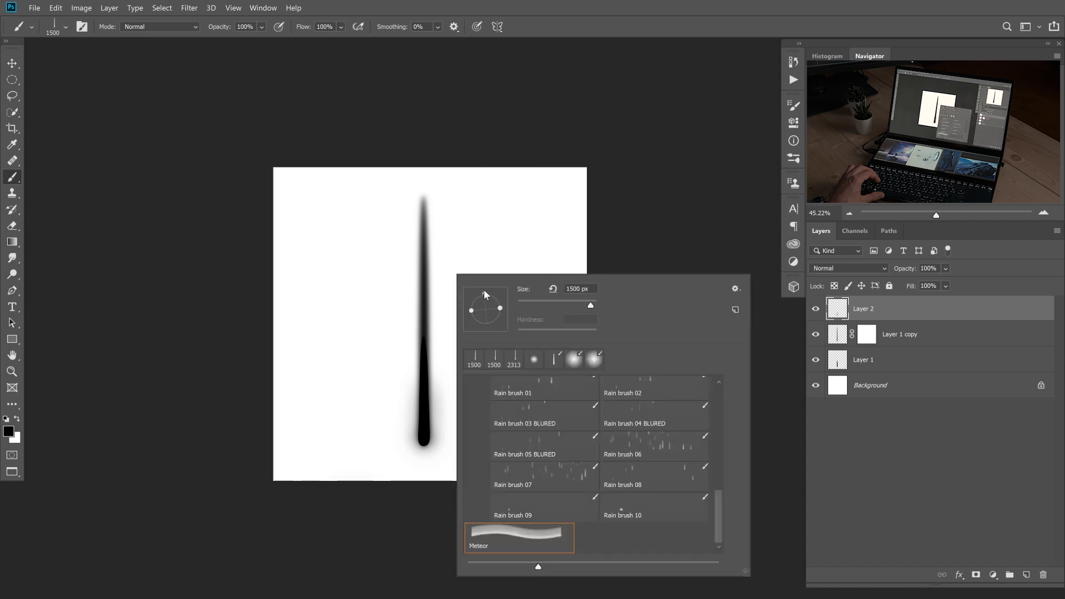
mouse_move(565, 177)
mouse_down()
mouse_move(457, 252)
mouse_move(274, 435)
mouse_up()
key(ctrl+z)
drag(535, 195, 266, 453)
key(ctrl+z)
drag(494, 264, 249, 495)
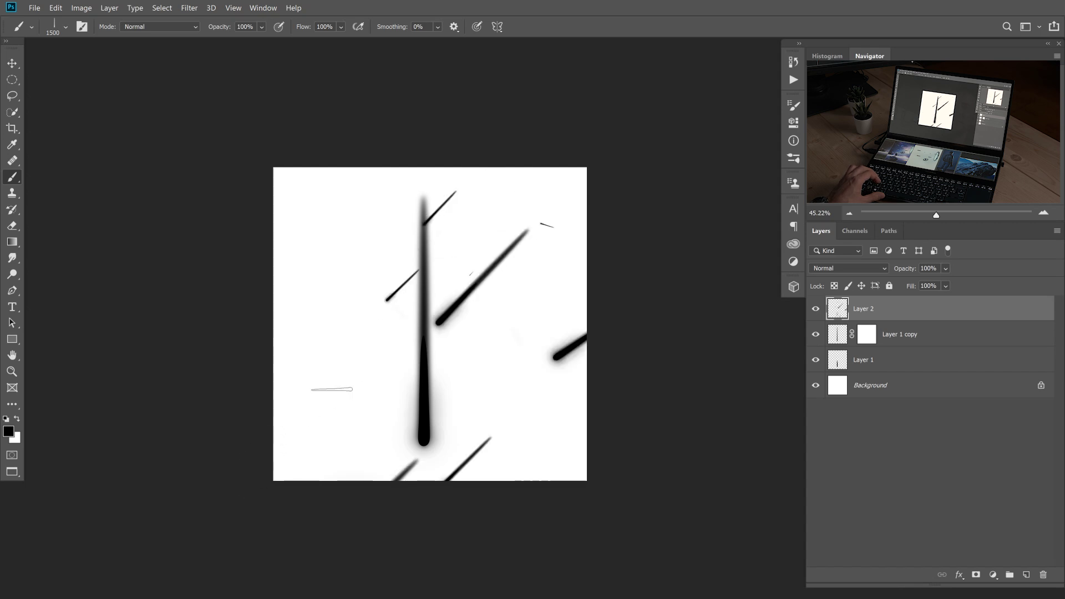
key(ctrl+z)
drag(518, 280, 308, 376)
key(ctrl+z)
mouse_move(527, 219)
mouse_down()
mouse_move(308, 424)
mouse_move(332, 403)
mouse_up()
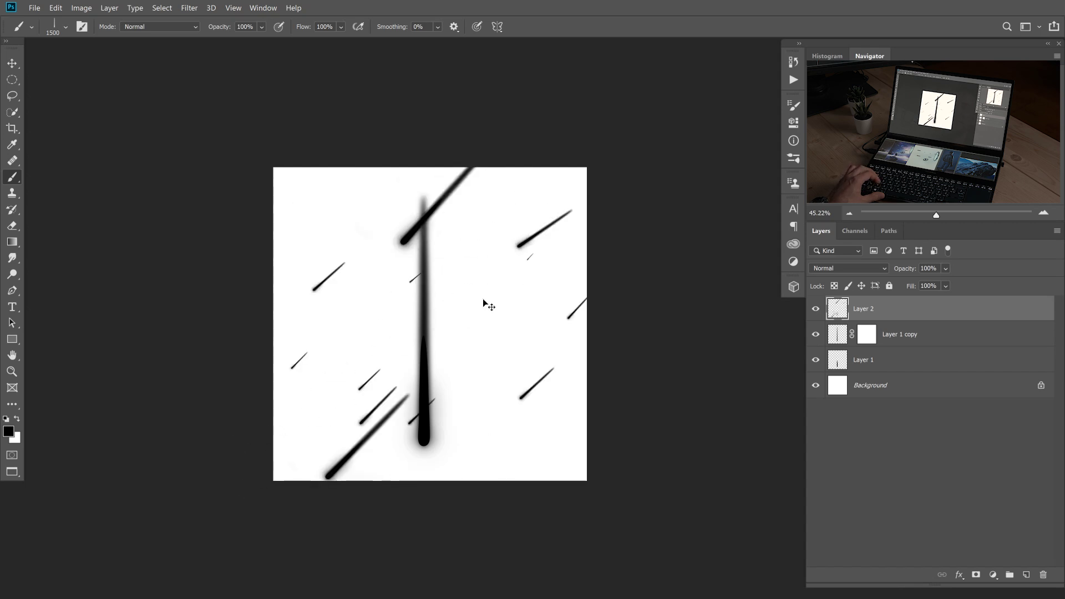
key(ctrl+z)
mouse_move(477, 274)
mouse_down()
mouse_move(443, 344)
mouse_move(470, 317)
mouse_move(311, 449)
mouse_up()
key(ctrl+z)
key(ctrl+z)
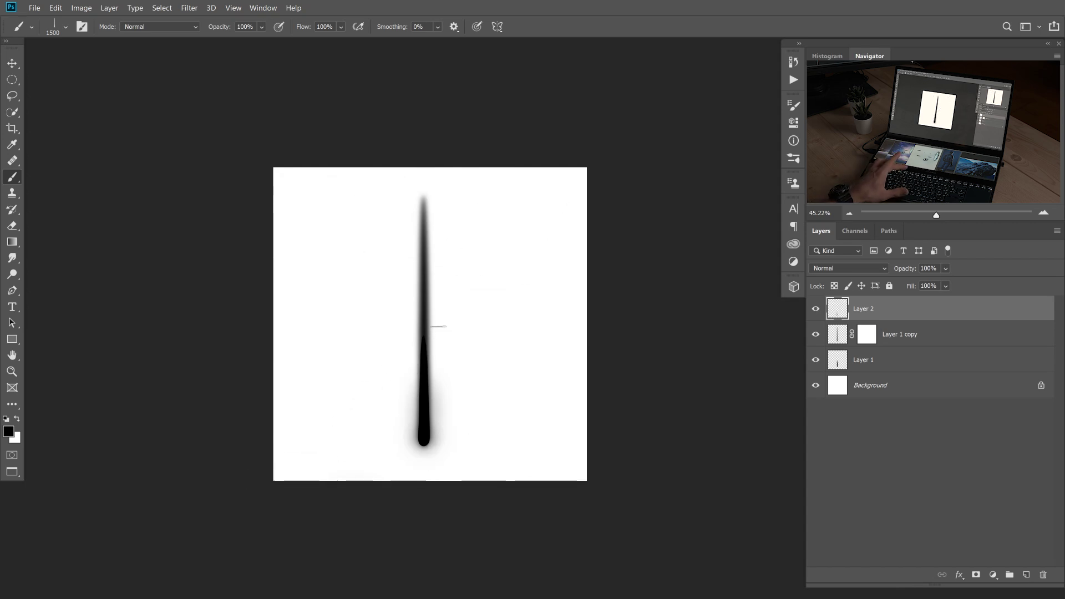
Set the brush tip spacing to 38% and test it with one diagonal stroke, undoing the stroke.
key(F5)
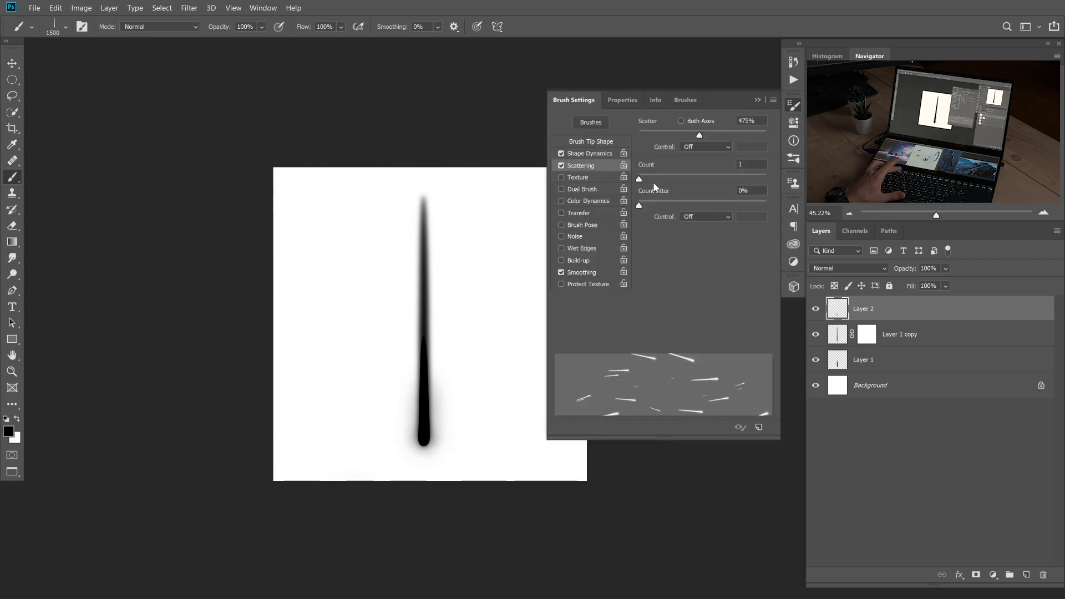
click(596, 142)
drag(683, 325, 664, 334)
drag(516, 213, 250, 504)
key(ctrl+z)
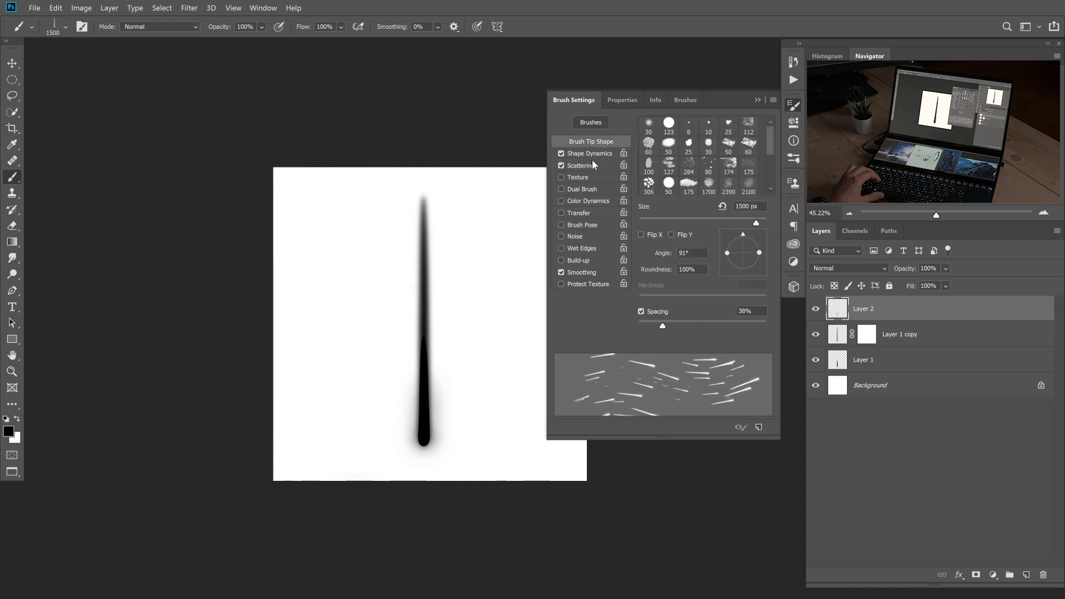
Set the Meteor brush's scatter to 358% and test it with two diagonal strokes, undoing both.
click(588, 165)
drag(698, 133, 685, 135)
drag(468, 231, 249, 460)
key(ctrl+z)
drag(512, 201, 288, 444)
key(ctrl+z)
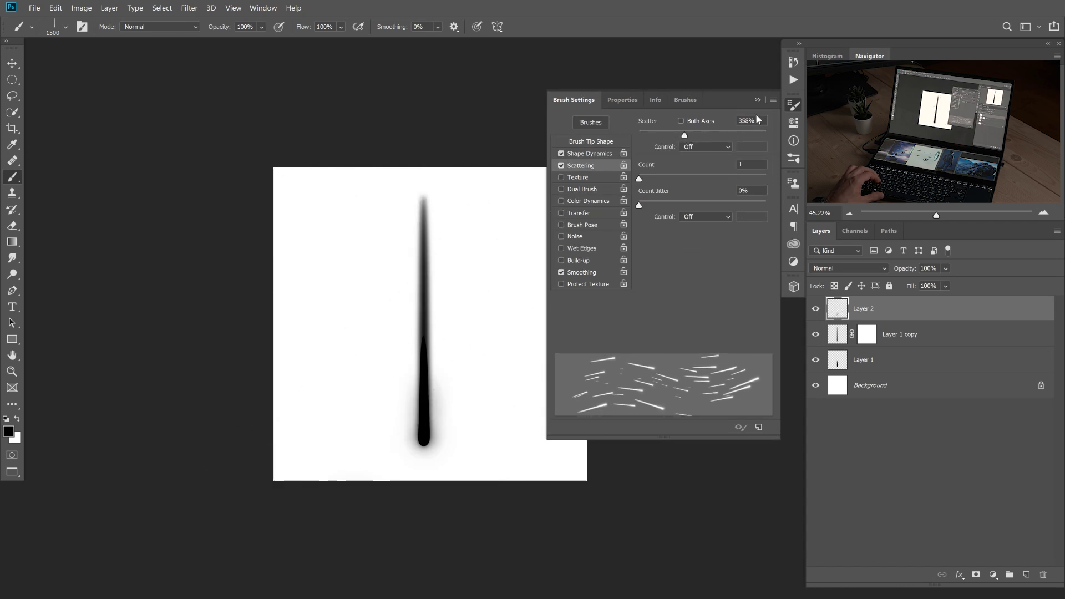
Close the brush document and return to the sci-fi composite.
click(757, 100)
key(ctrl+w)
click(588, 240)
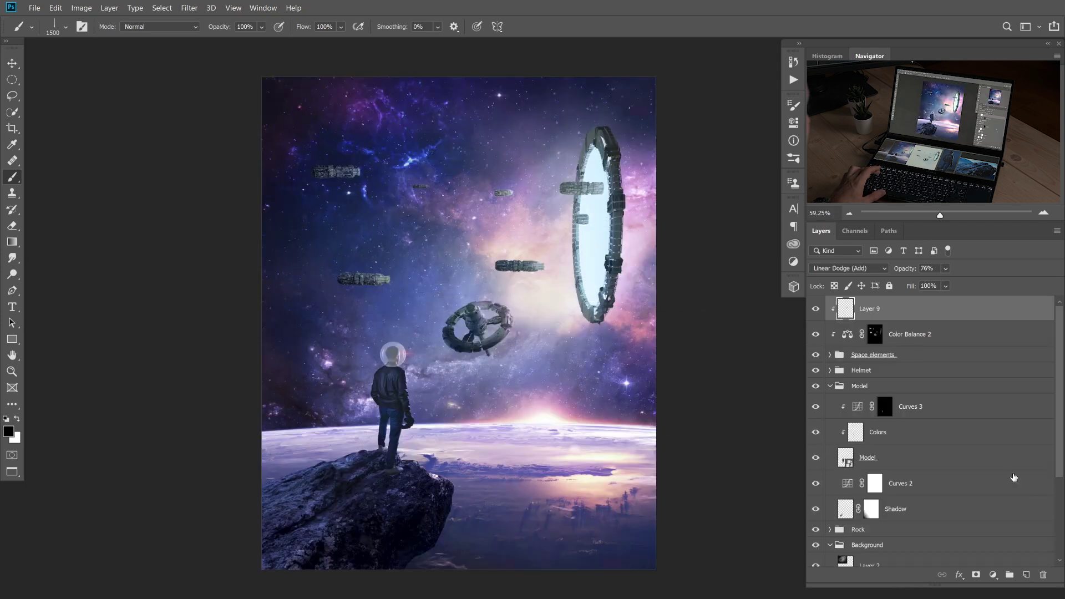
Add a new layer at the top of the layer stack and name it Meteors.
click(1026, 575)
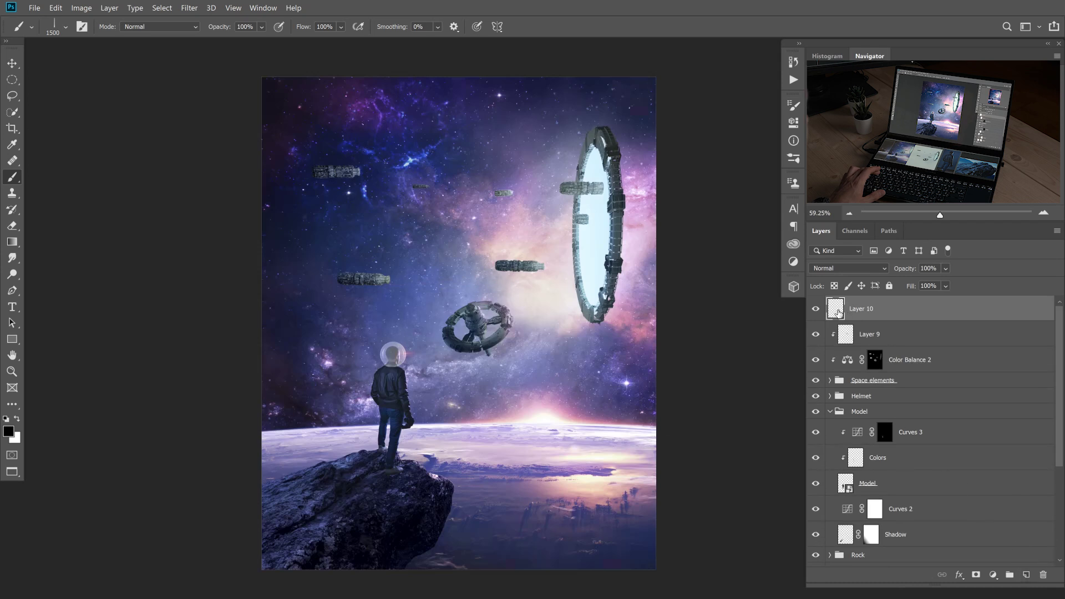
double_click(865, 309)
text(Meteor)
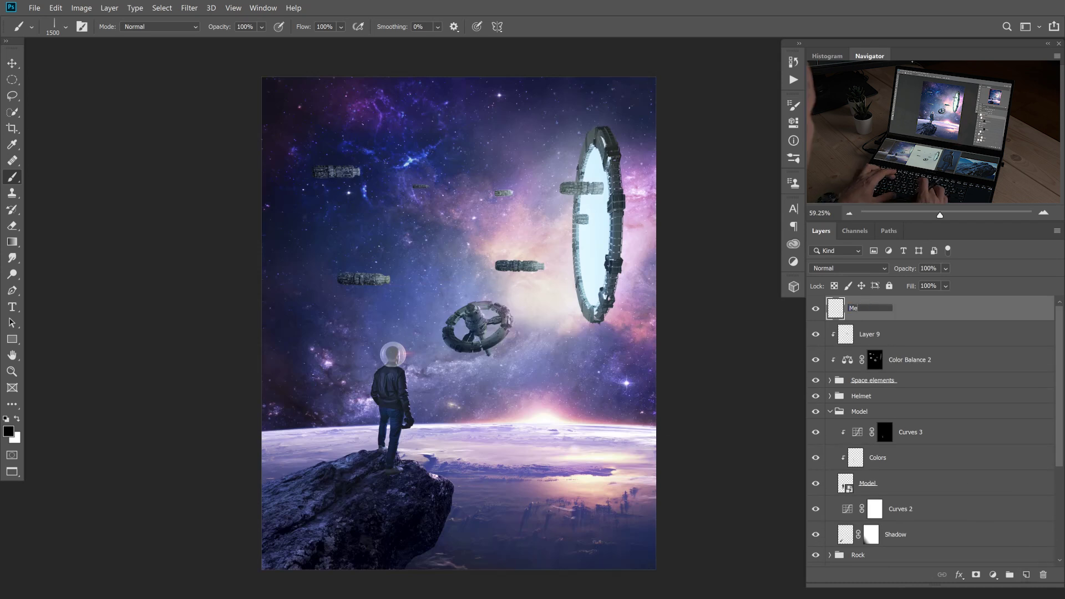
key(Return)
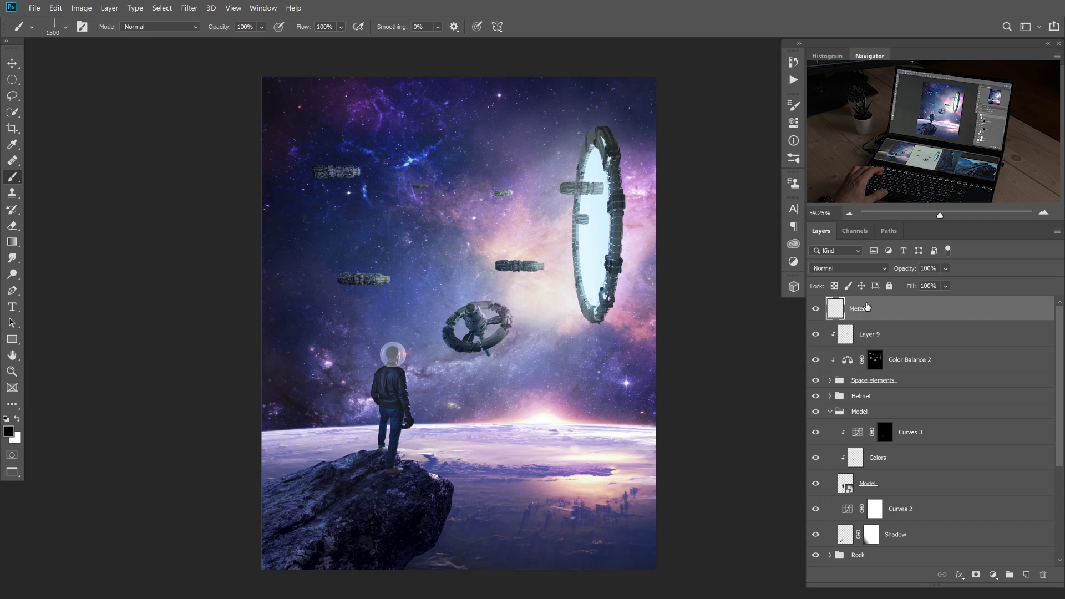
key(End)
text(s)
key(Return)
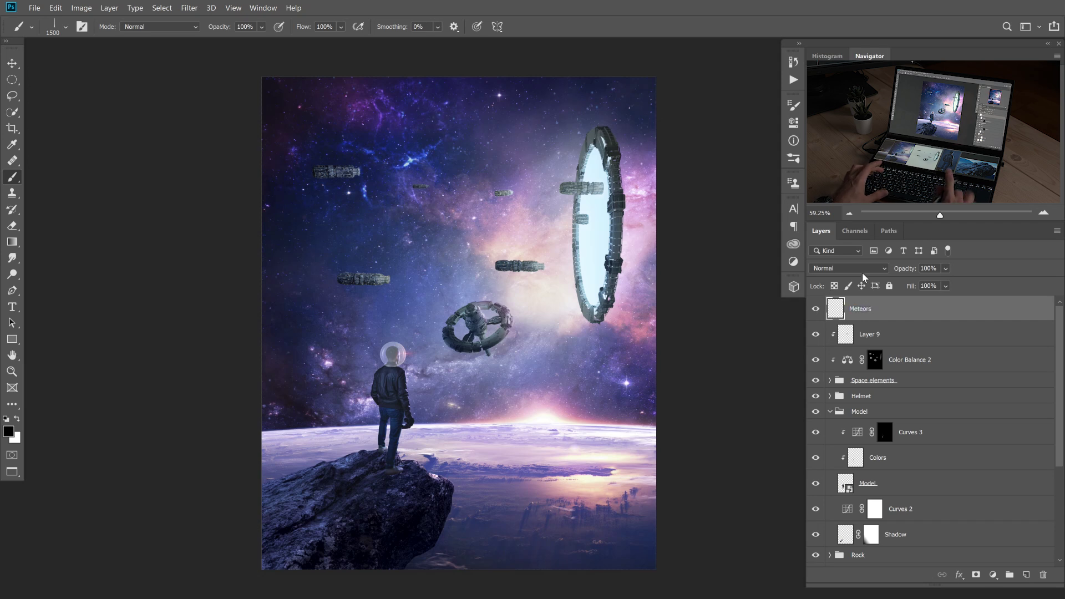
Move the Meteors layer between the Rock and Background groups and collapse the Model group.
drag(837, 312, 864, 470)
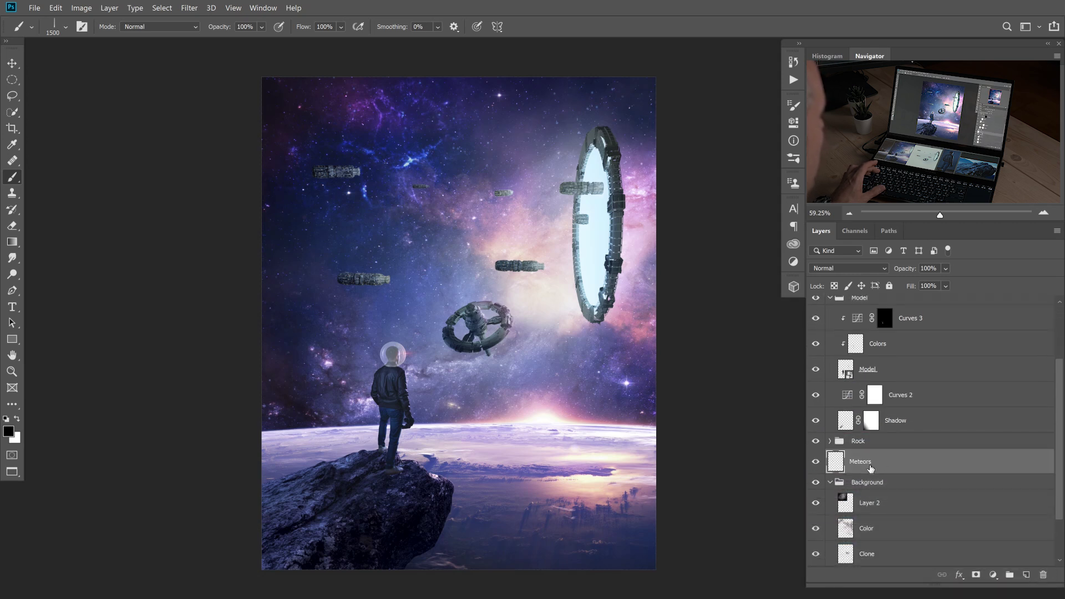
scroll(1053, 375, up, 4)
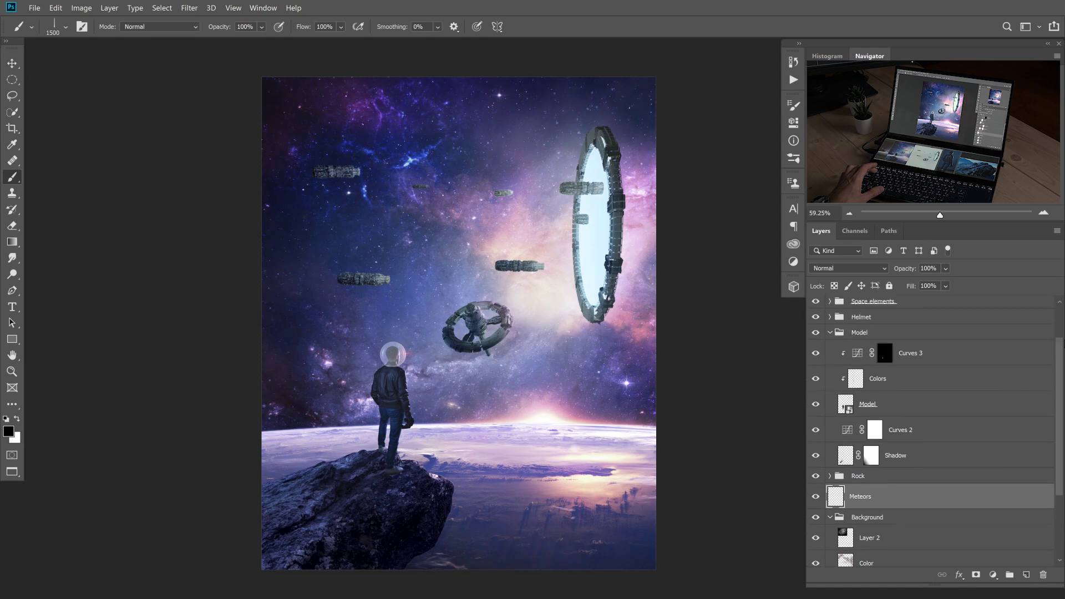
click(838, 386)
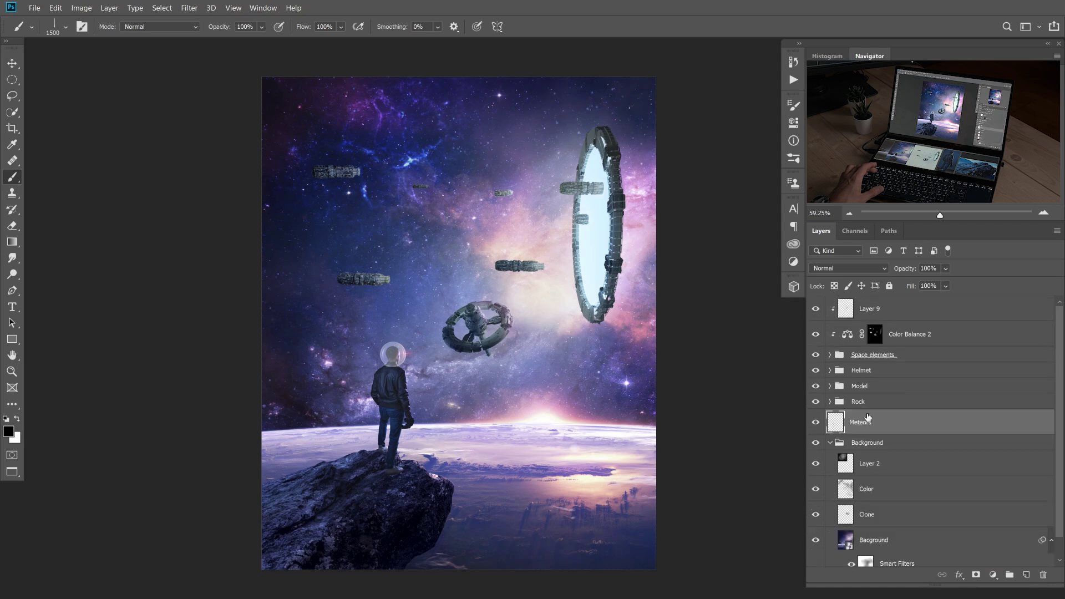
Switch the foreground color to white and try meteor strokes at 1500 px across the sky, undoing them.
key(x)
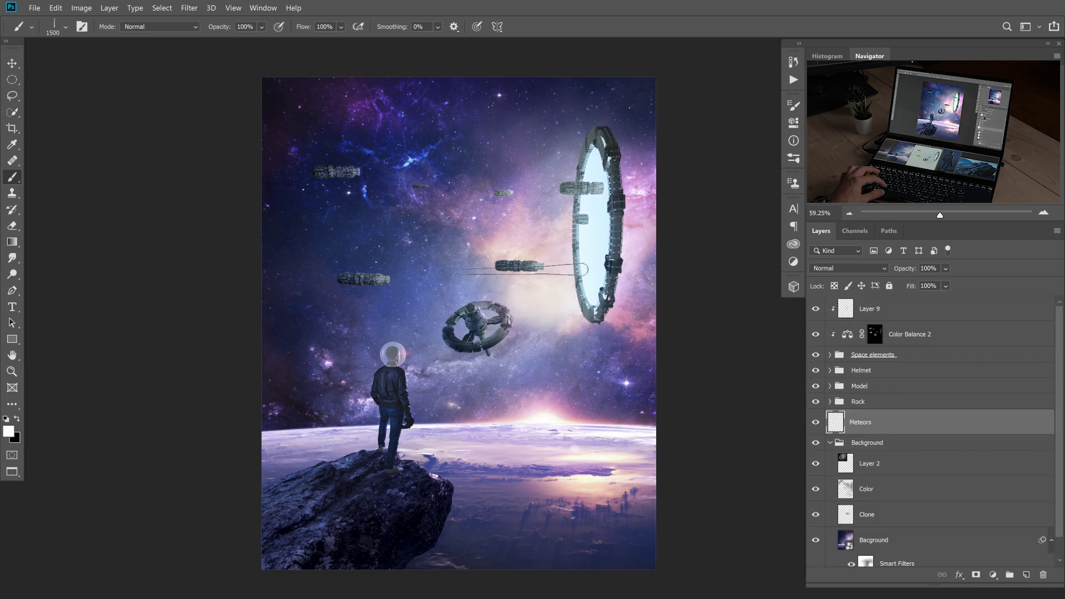
drag(577, 119, 560, 117)
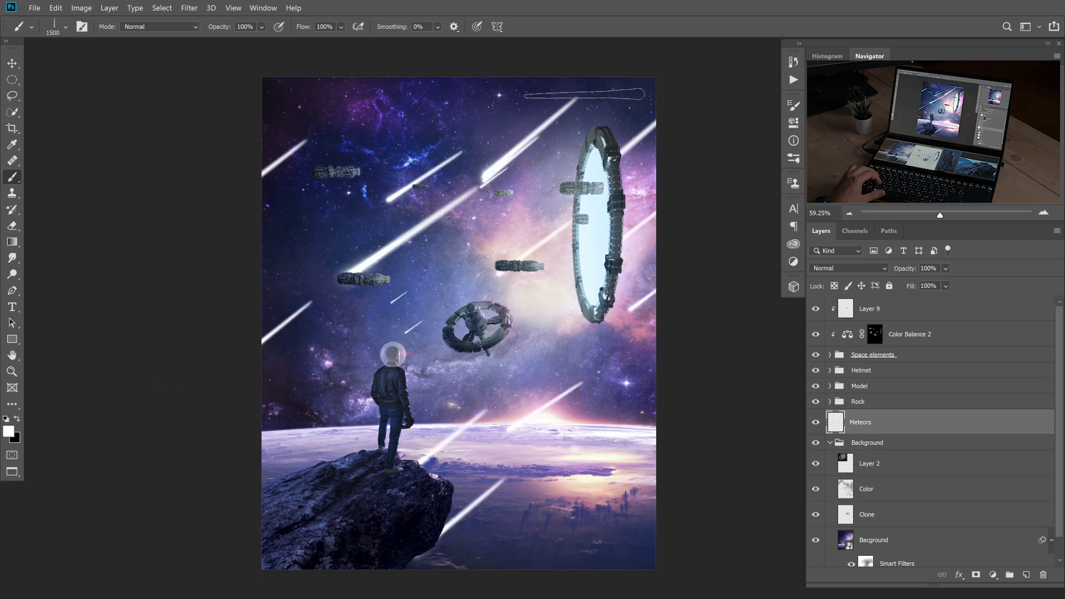
key(ctrl+z)
key(ctrl+shift+z)
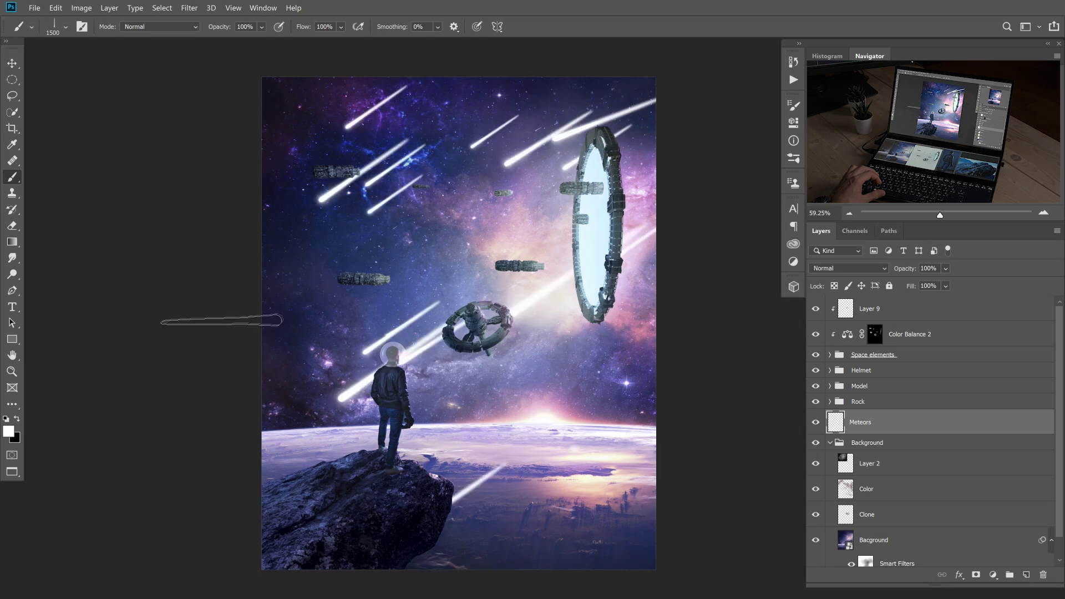
key(ctrl+z)
Reduce the brush size to 800 px and test two diagonal meteor strokes over the sky, undoing both.
key(bracketleft)
key(bracketleft)
key(bracketleft)
key(bracketleft)
key(bracketleft)
key(bracketleft)
key(bracketleft)
drag(605, 125, 197, 312)
key(ctrl+z)
mouse_move(583, 111)
mouse_down()
mouse_move(389, 222)
mouse_move(210, 283)
mouse_up()
key(ctrl+z)
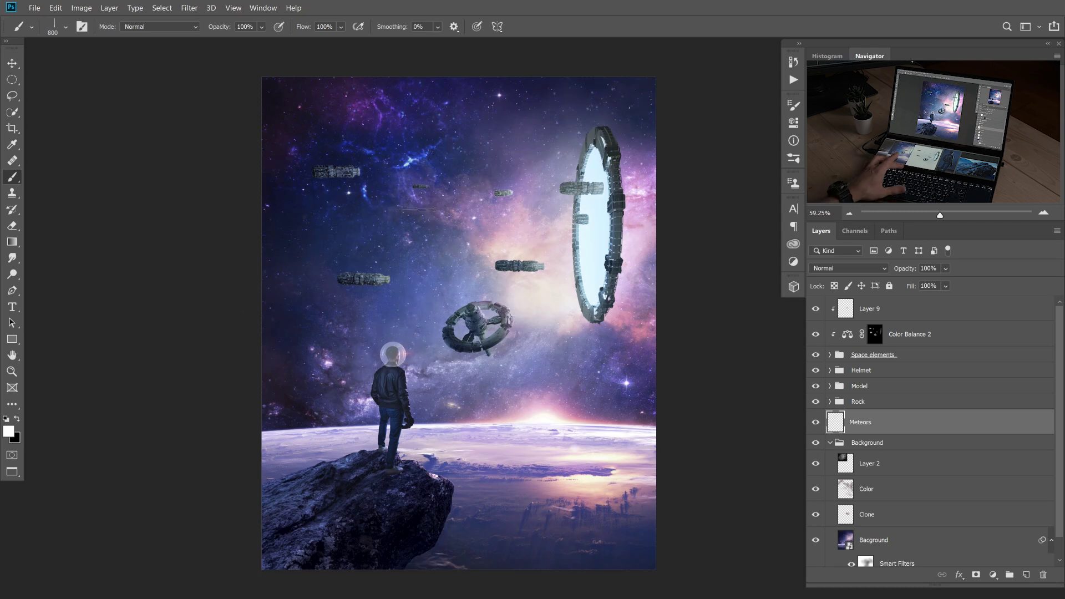
Set the Meteor brush's tip spacing to 73%.
click(793, 105)
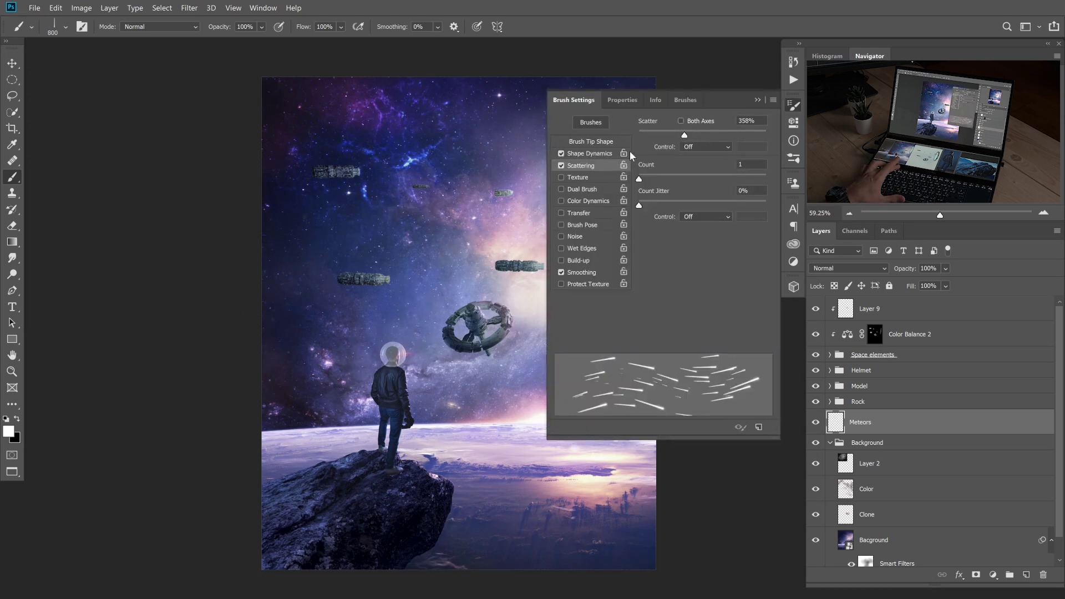
click(591, 142)
drag(663, 326, 684, 328)
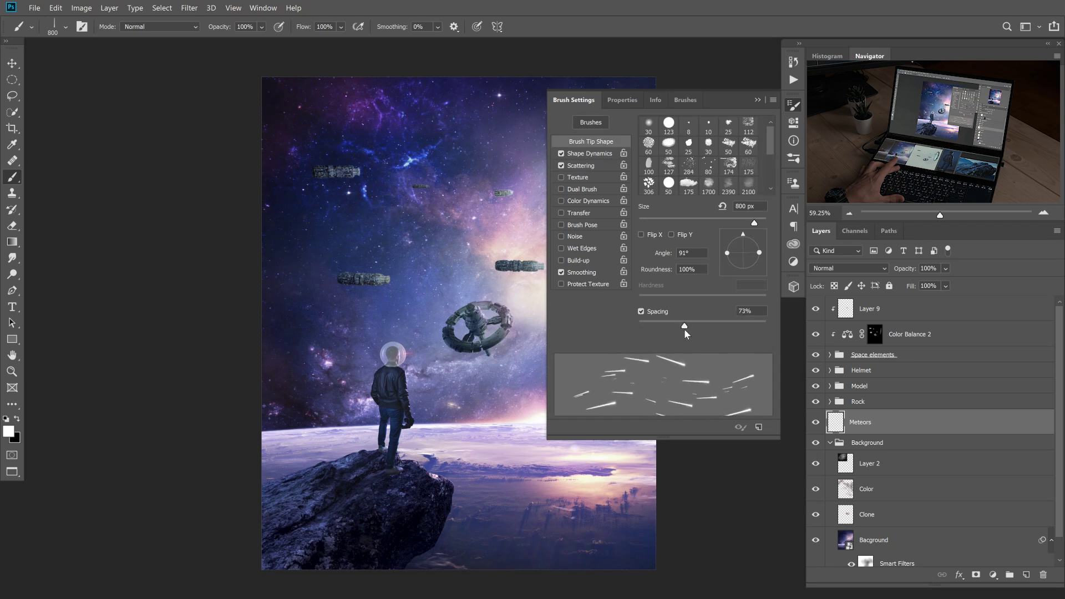
click(603, 156)
click(756, 100)
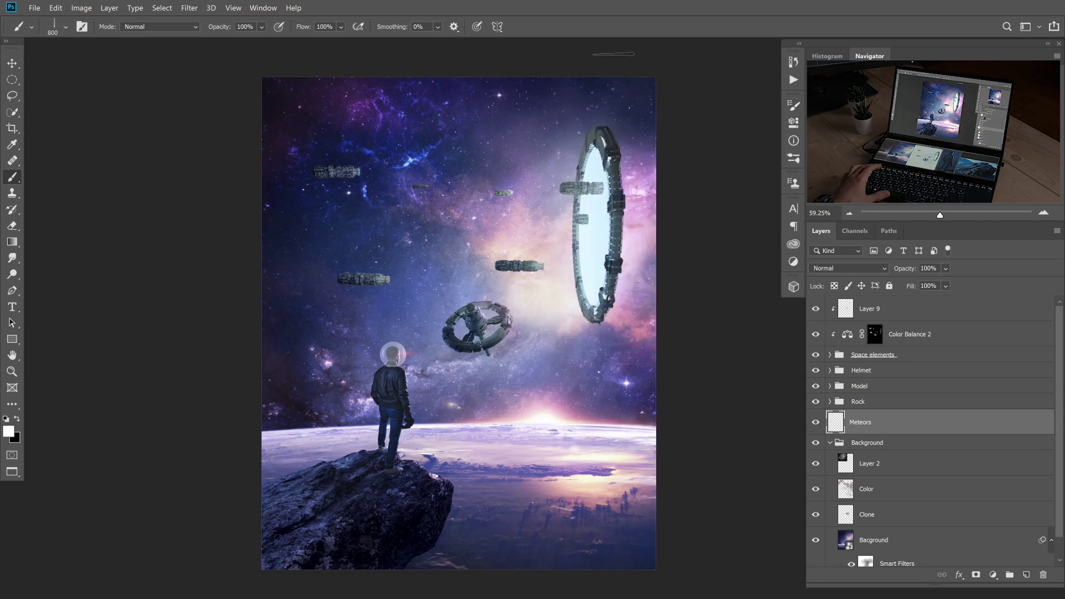
Undo a trial stroke, reduce the brush to 500 px and paint white meteors diagonally across the sky on the Meteors layer.
drag(613, 54, 114, 302)
key(ctrl+z)
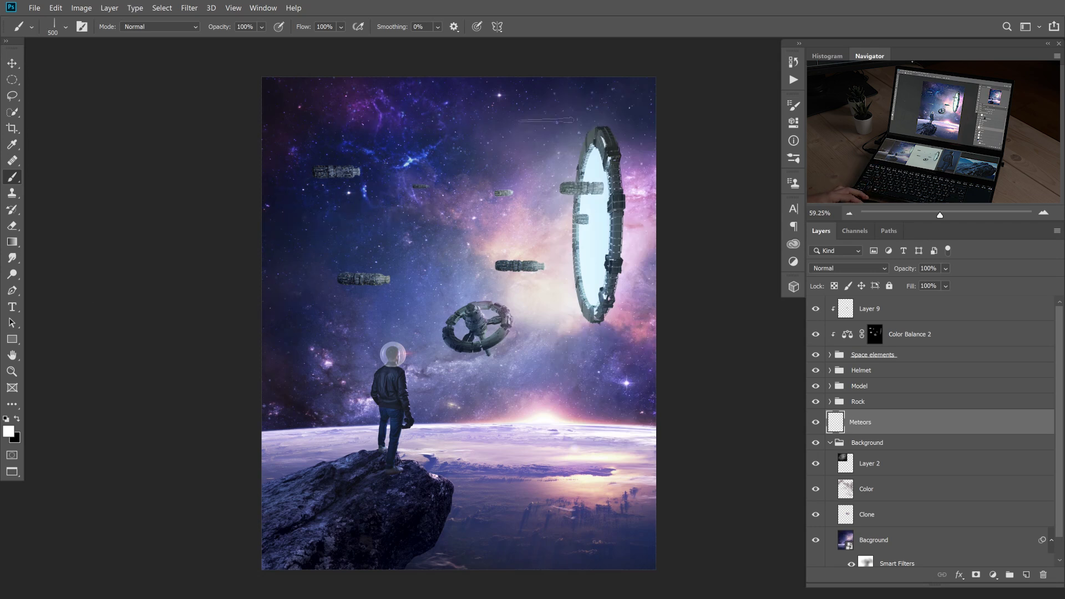
mouse_move(604, 73)
mouse_down()
mouse_move(225, 290)
mouse_move(167, 305)
mouse_up()
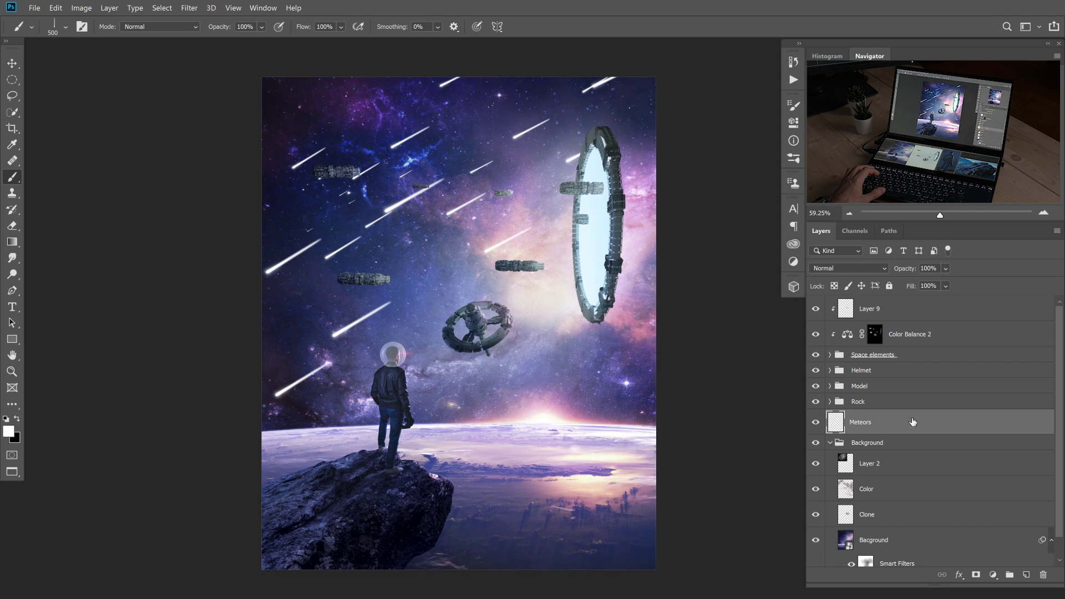
Open the layer style settings of the Meteors layer and add an Outer Glow effect.
double_click(881, 415)
drag(518, 88, 489, 312)
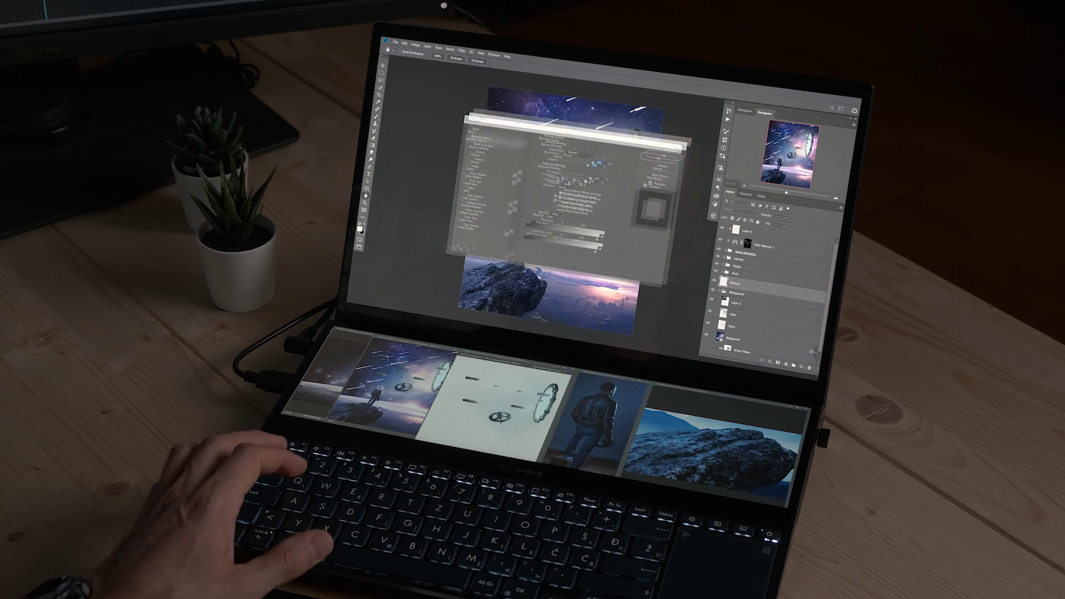
drag(543, 139, 544, 376)
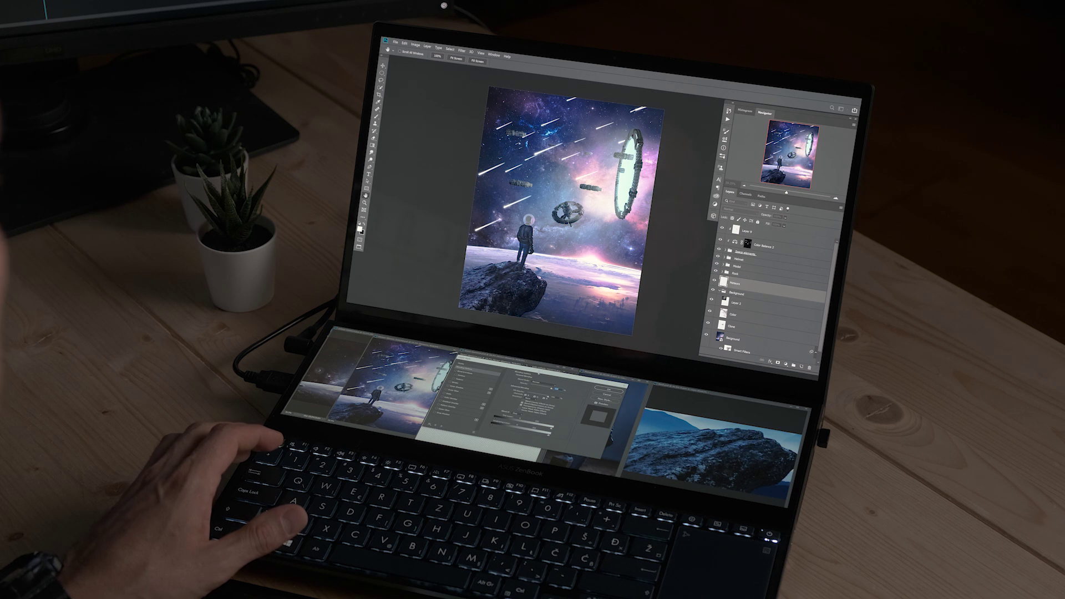
key(super+shift+Left)
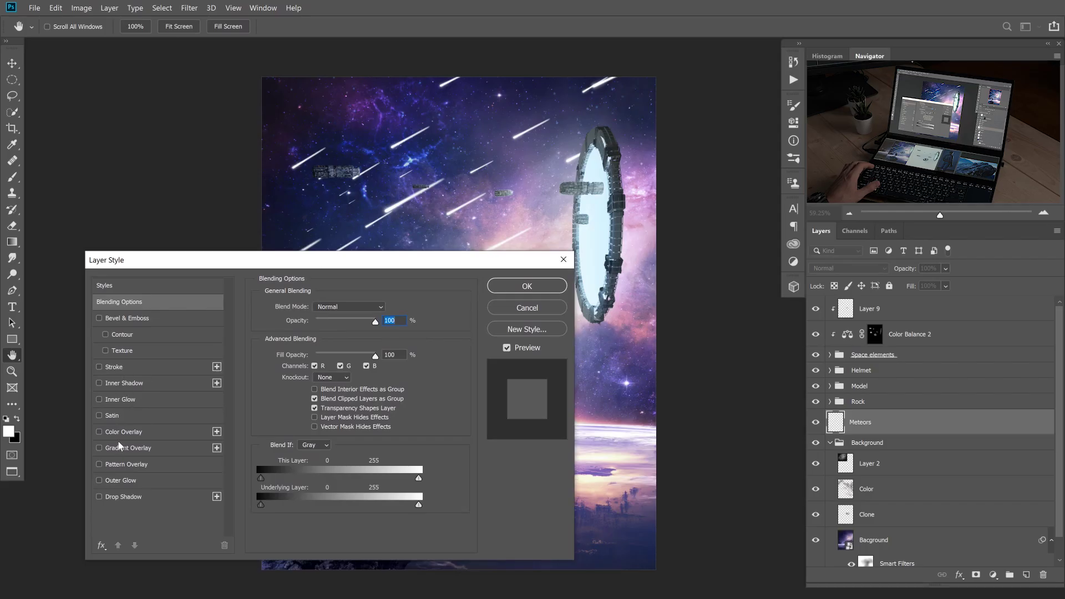
click(117, 481)
drag(363, 266, 334, 289)
Set the Outer Glow color of the Meteors layer to orange-brown a4530c.
click(260, 375)
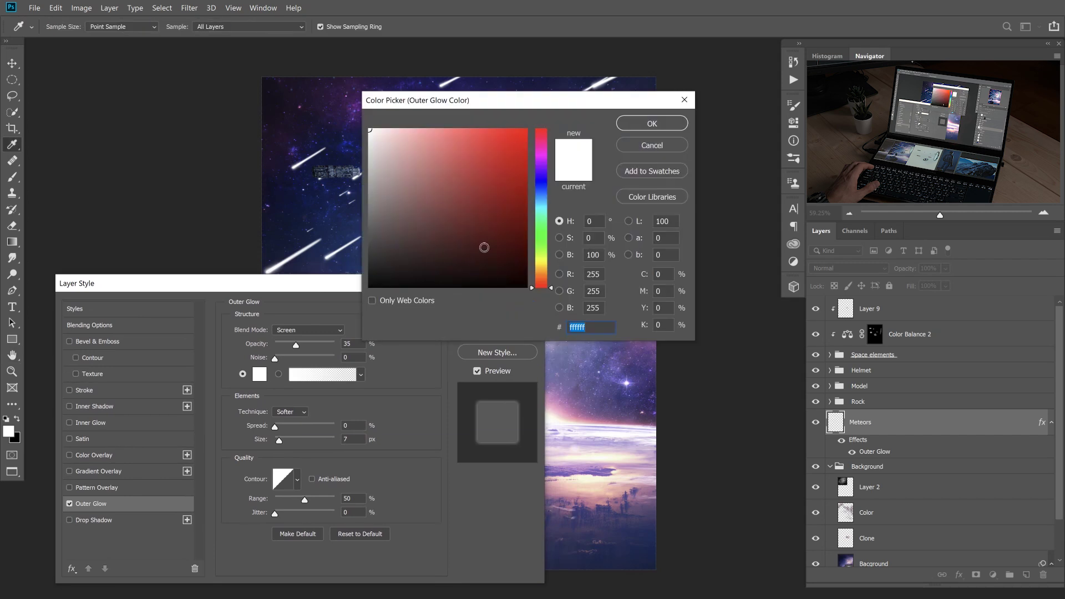
drag(558, 109, 735, 323)
drag(683, 414, 691, 396)
click(720, 490)
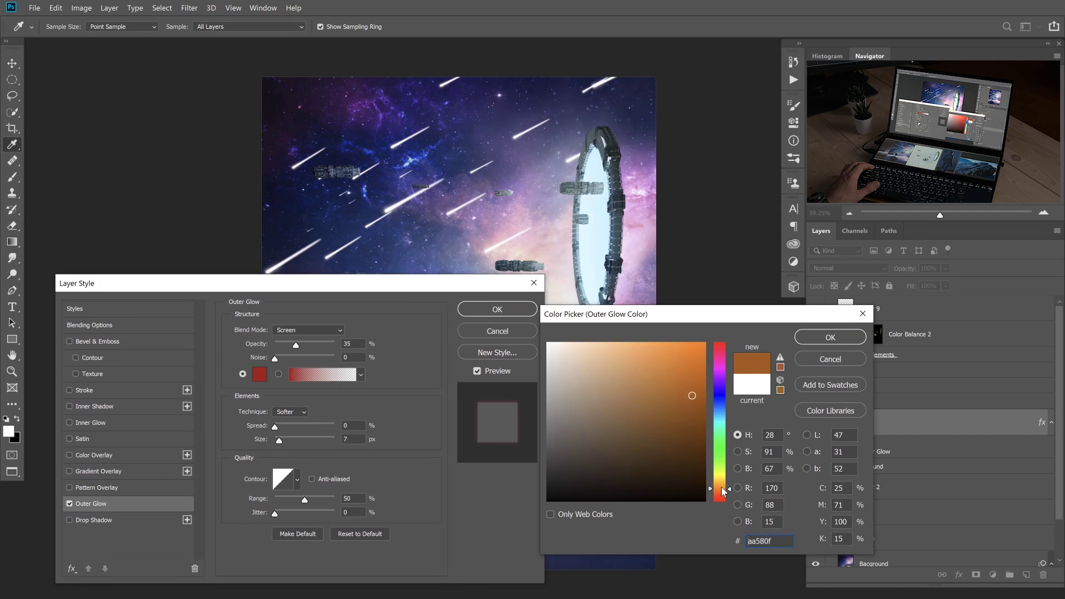
drag(691, 396, 695, 399)
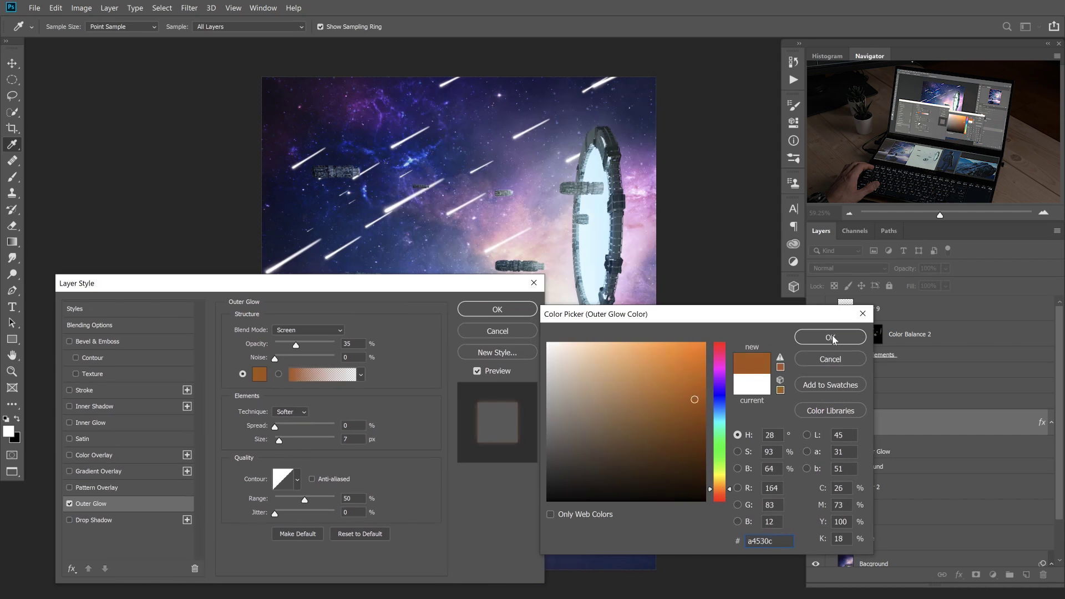
click(832, 337)
Set the Outer Glow to Linear Dodge (Add) blending with 10% spread and a size of 70 px.
click(314, 327)
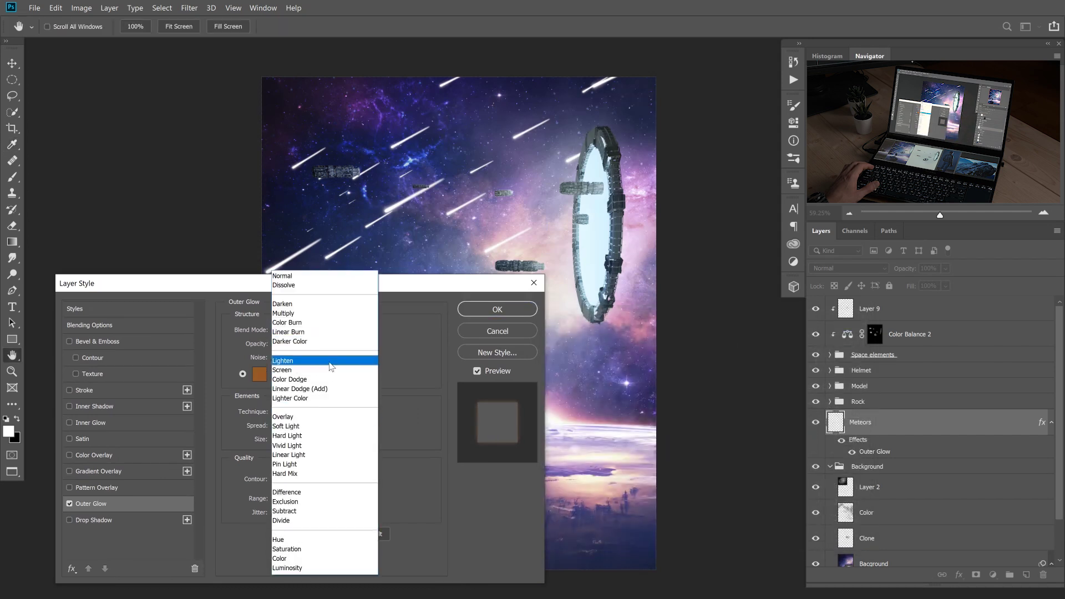
click(319, 381)
mouse_move(274, 426)
mouse_down()
mouse_move(294, 438)
mouse_move(281, 426)
mouse_up()
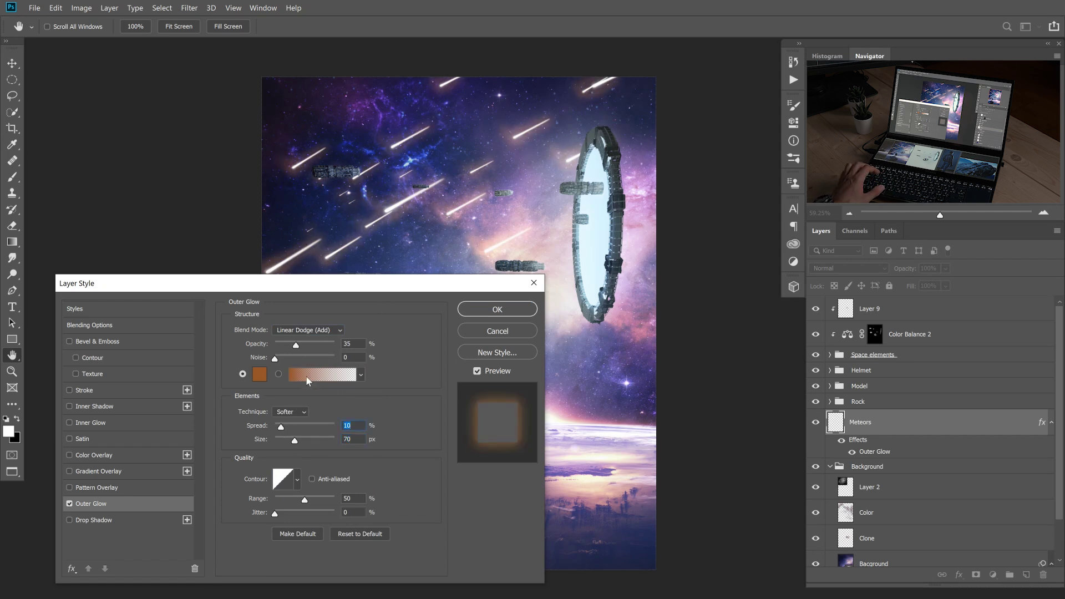
Try other hues for the Outer Glow, settle on reddish orange a4370c, and reduce its spread to 5%.
click(259, 374)
click(726, 494)
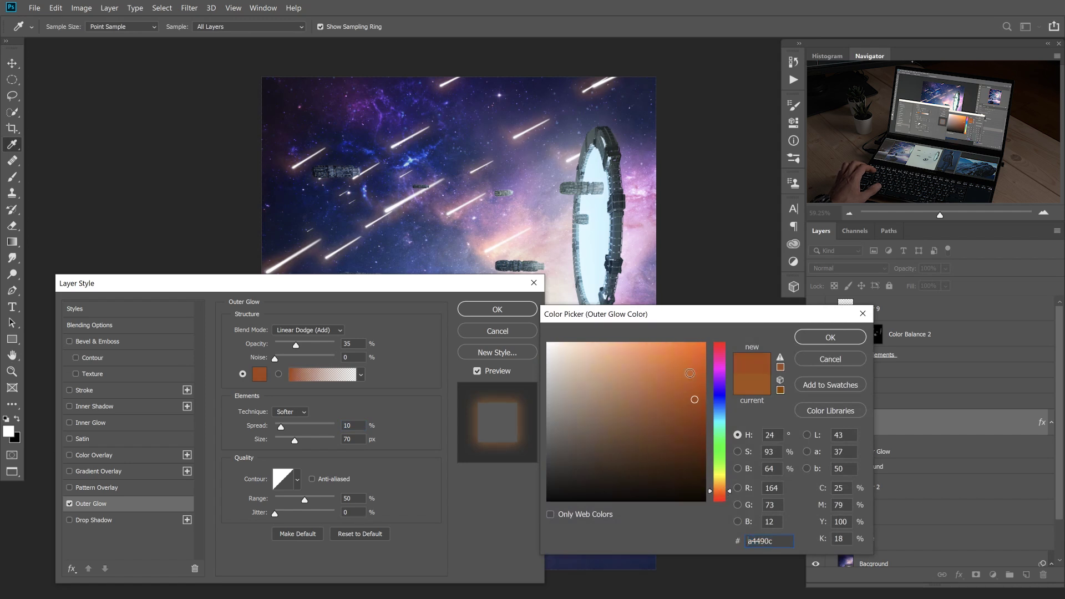
click(724, 356)
drag(723, 352, 723, 346)
click(713, 475)
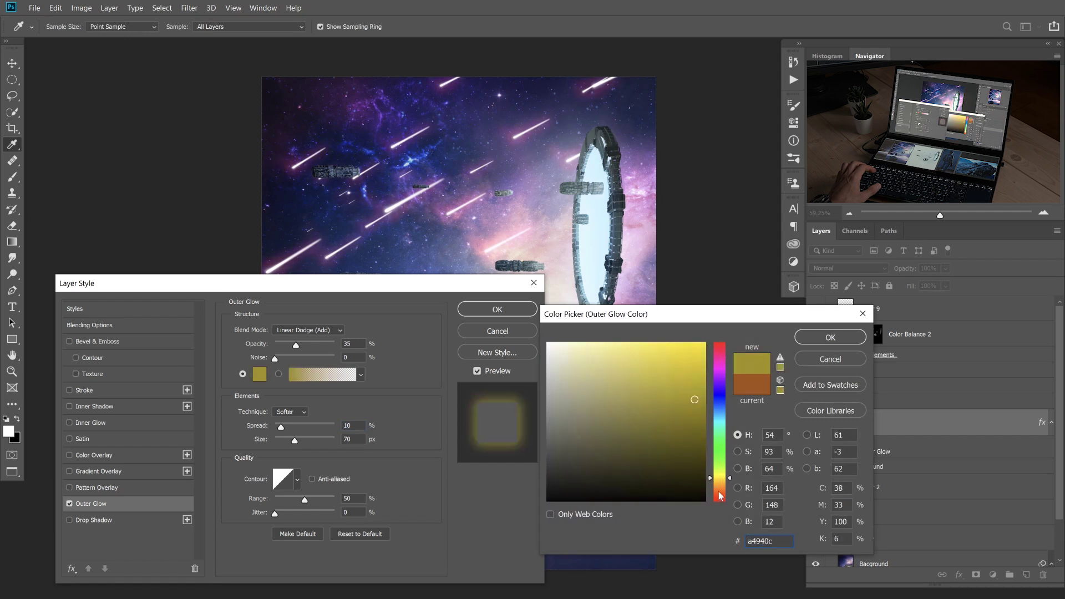
click(724, 498)
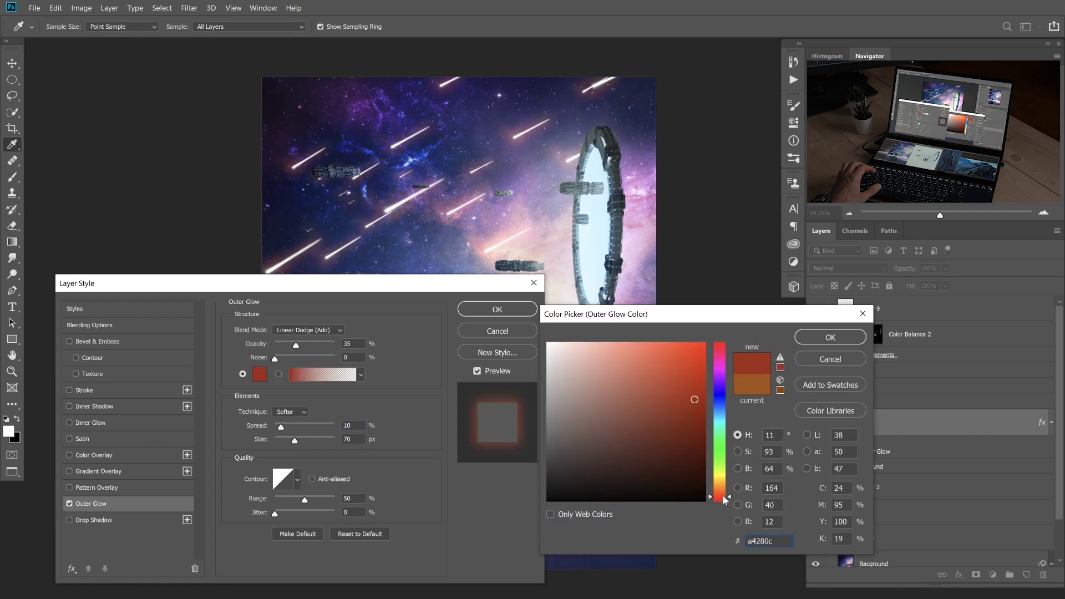
drag(723, 496, 725, 491)
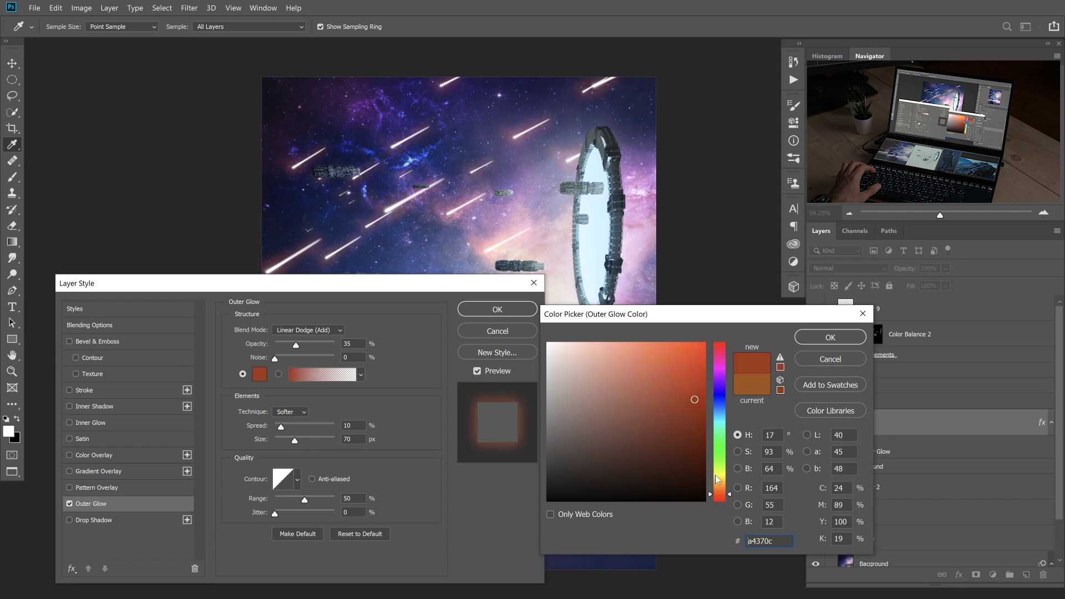
click(813, 338)
click(283, 426)
drag(284, 424, 278, 427)
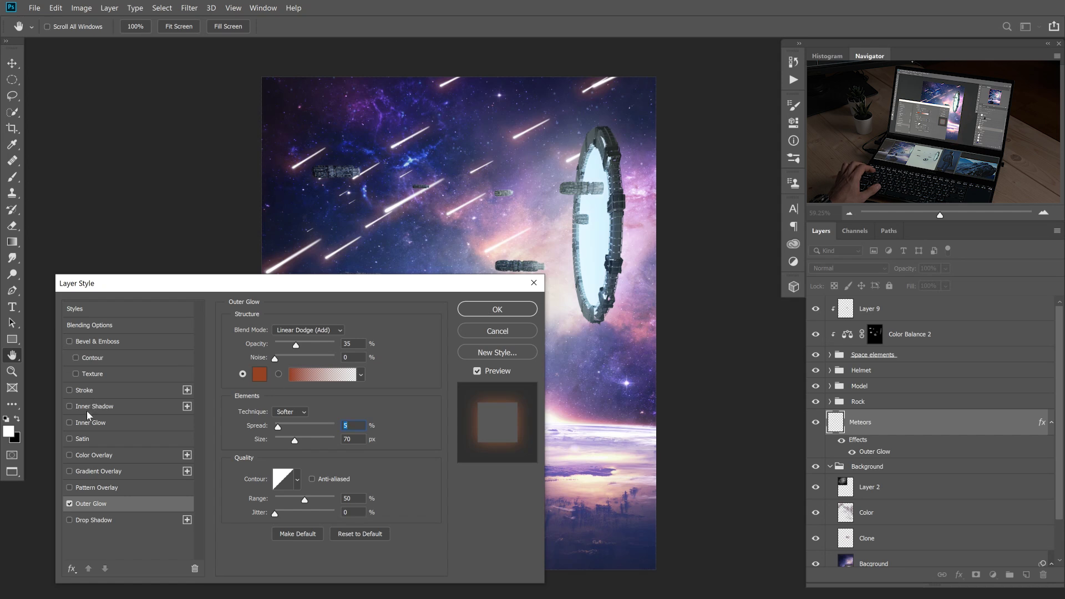
Try the Inner Glow and Inner Shadow effects on the Meteors layer, switching both off again.
click(79, 423)
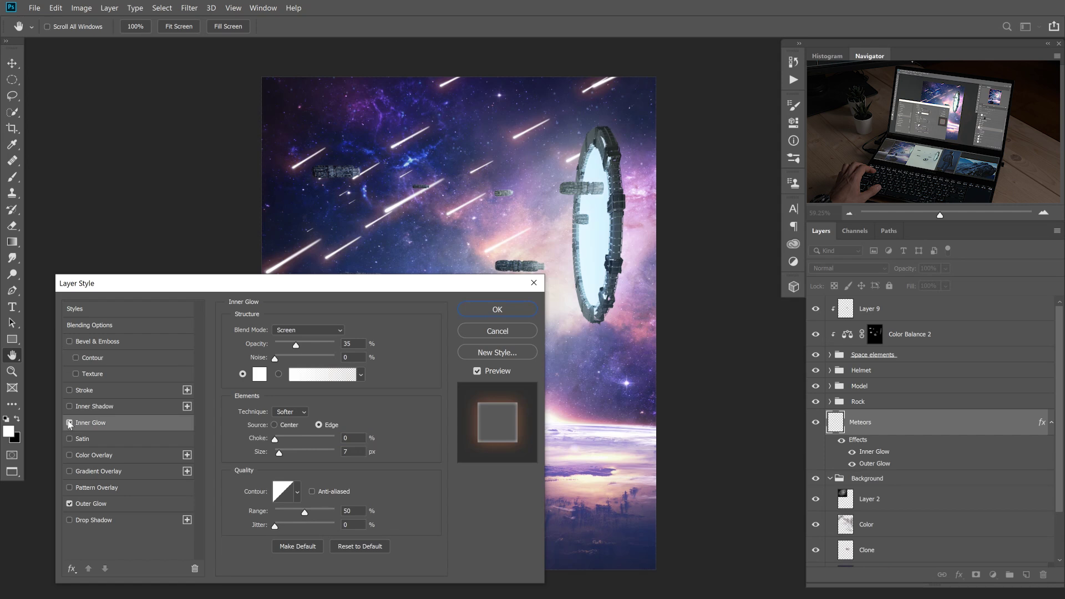
click(69, 406)
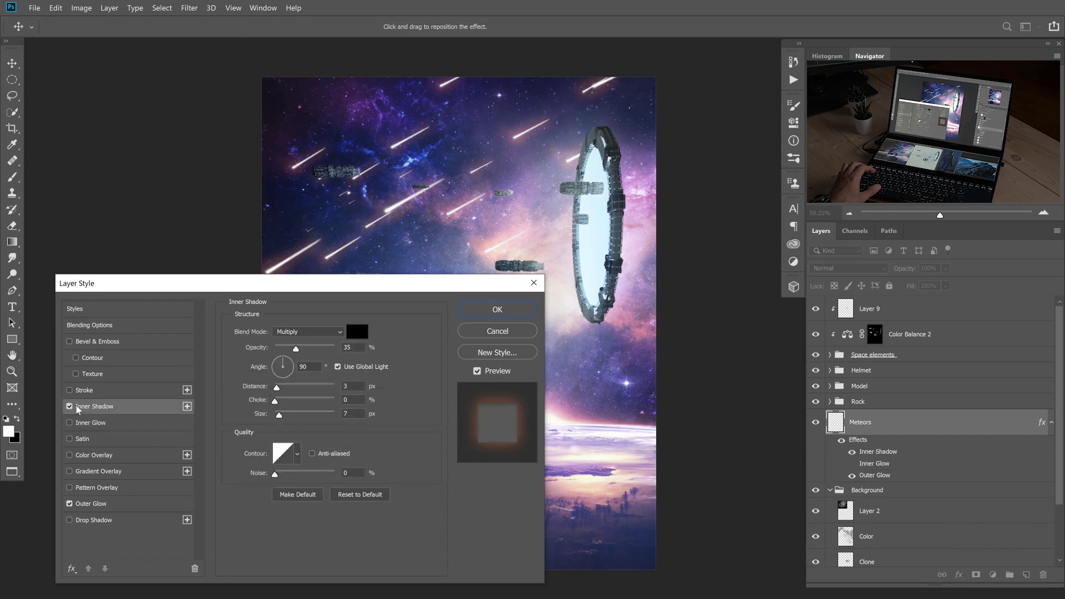
click(70, 406)
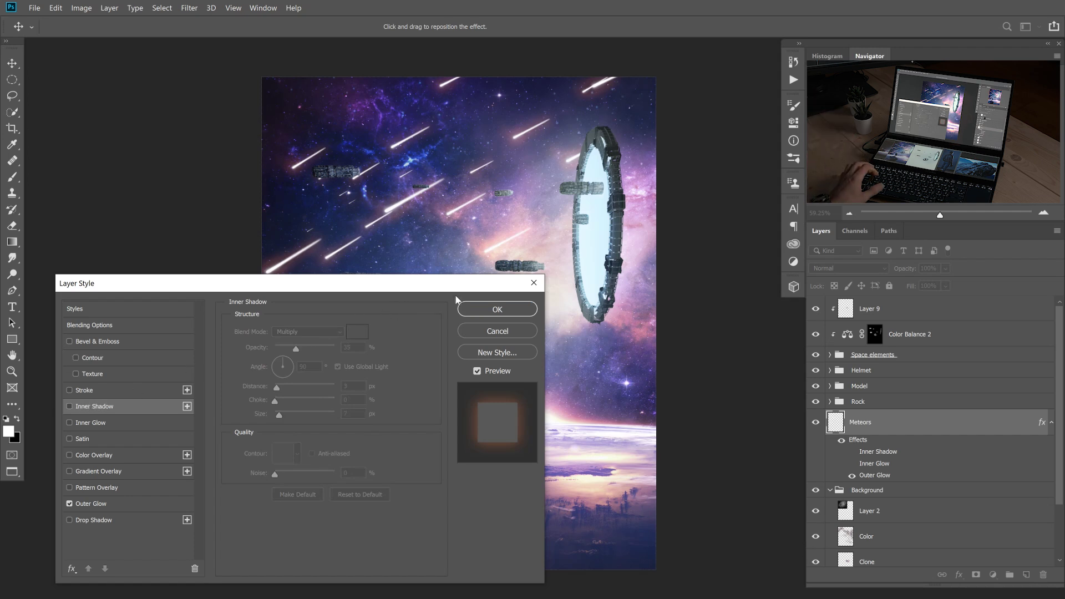
Enable Inner Glow on the Meteors layer and set its color to brownish orange 94580a.
click(81, 424)
click(257, 377)
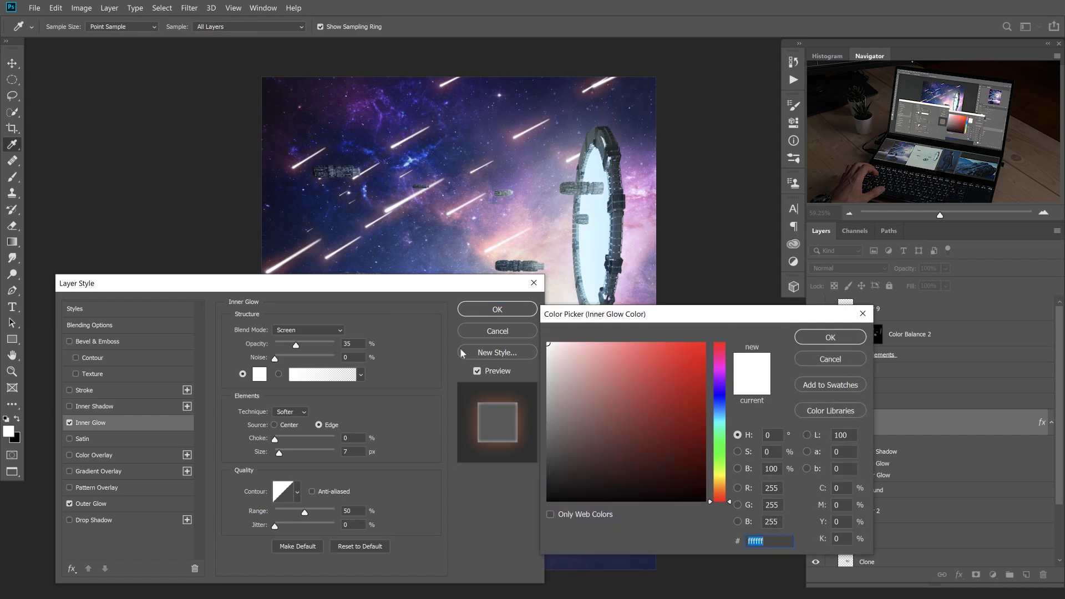
click(698, 416)
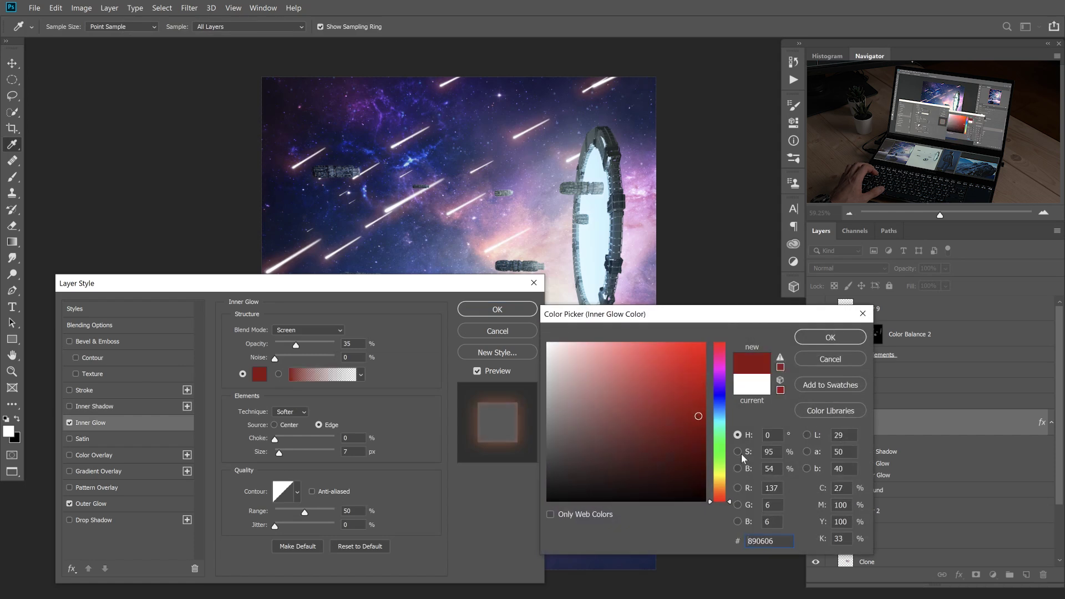
click(723, 487)
drag(701, 423, 669, 393)
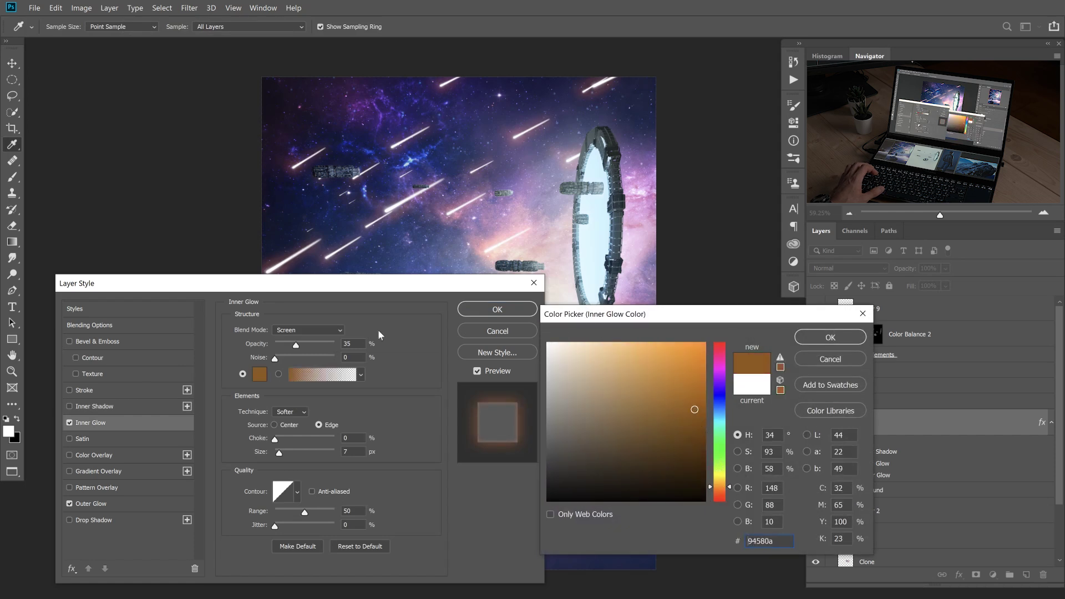
click(828, 337)
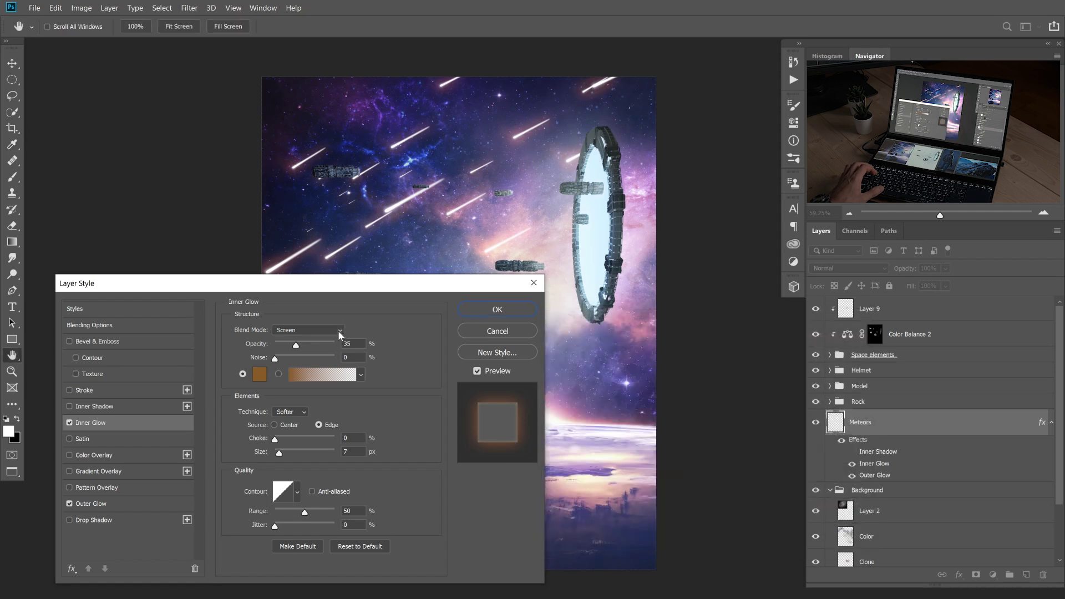
Try the Inner Glow with Linear Dodge (Add) blending, 11% choke, 49 px size and 100% opacity.
click(339, 331)
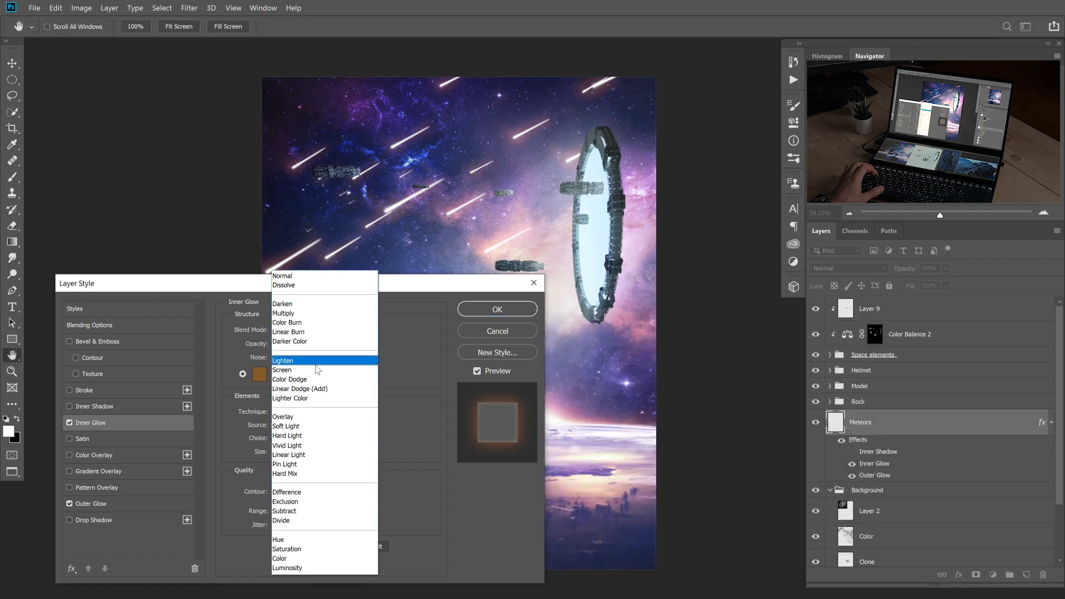
click(311, 388)
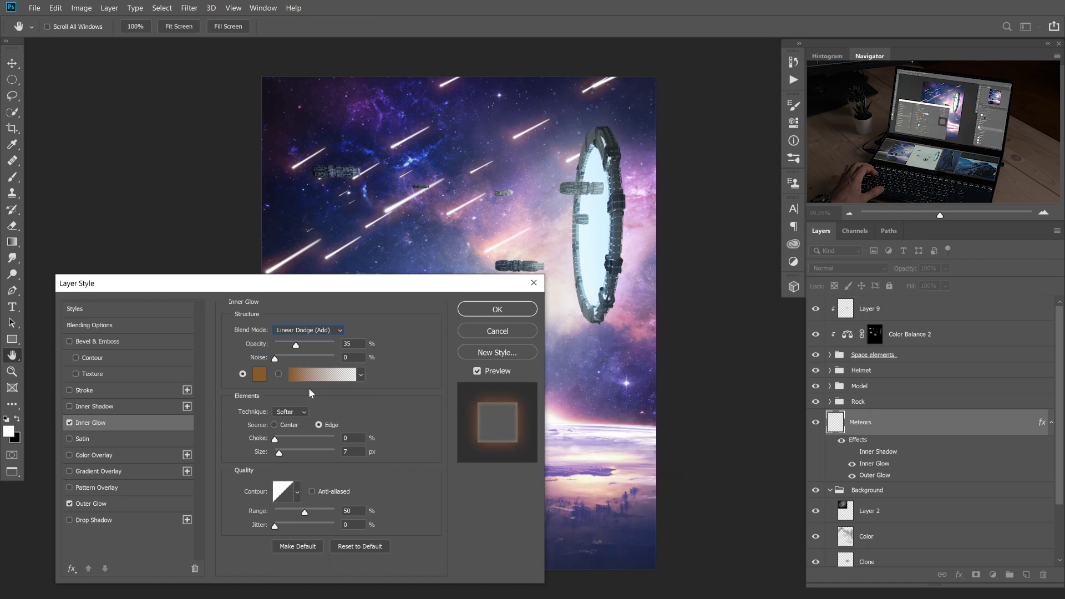
mouse_move(280, 453)
mouse_down()
mouse_move(289, 453)
mouse_move(281, 439)
mouse_up()
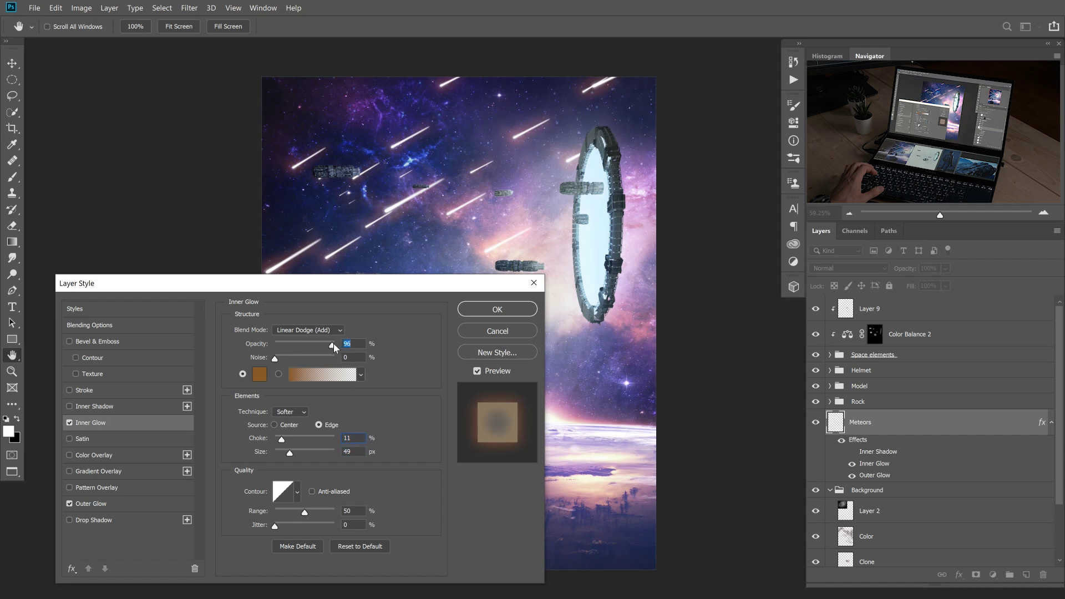
drag(334, 344, 336, 344)
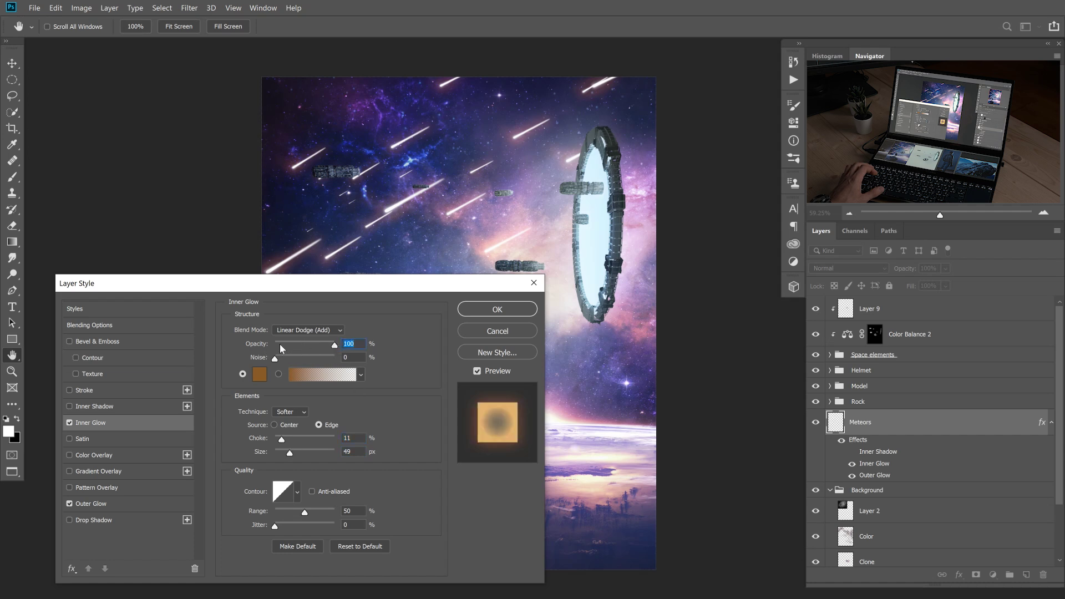
Try Normal and Overlay blending for the Inner Glow with 5% choke and 8 px size, toggling the effect to compare.
click(300, 331)
click(309, 273)
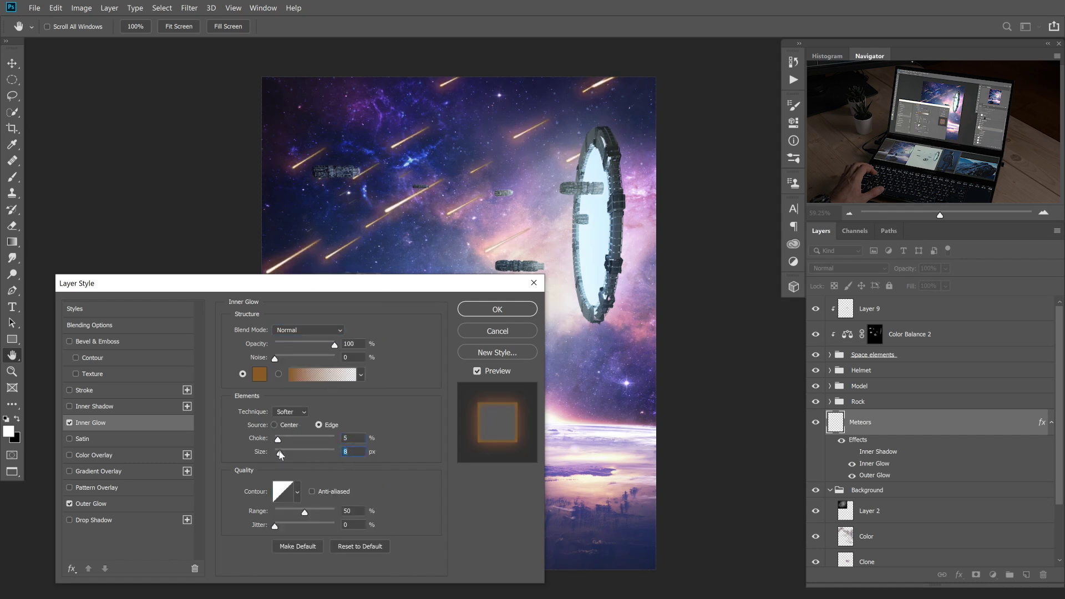
click(320, 330)
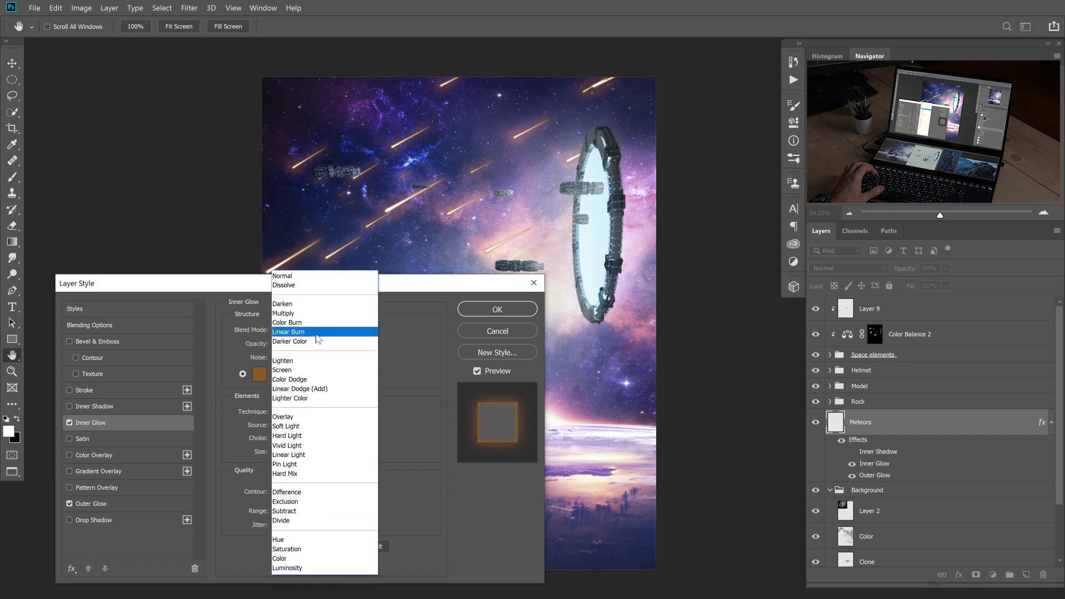
click(295, 416)
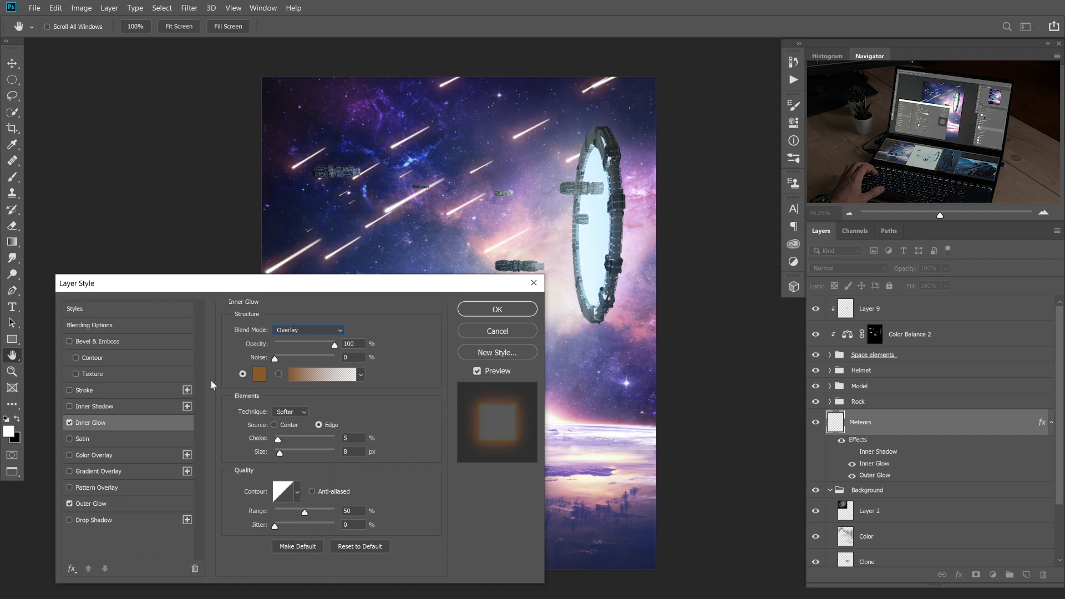
click(69, 422)
click(70, 423)
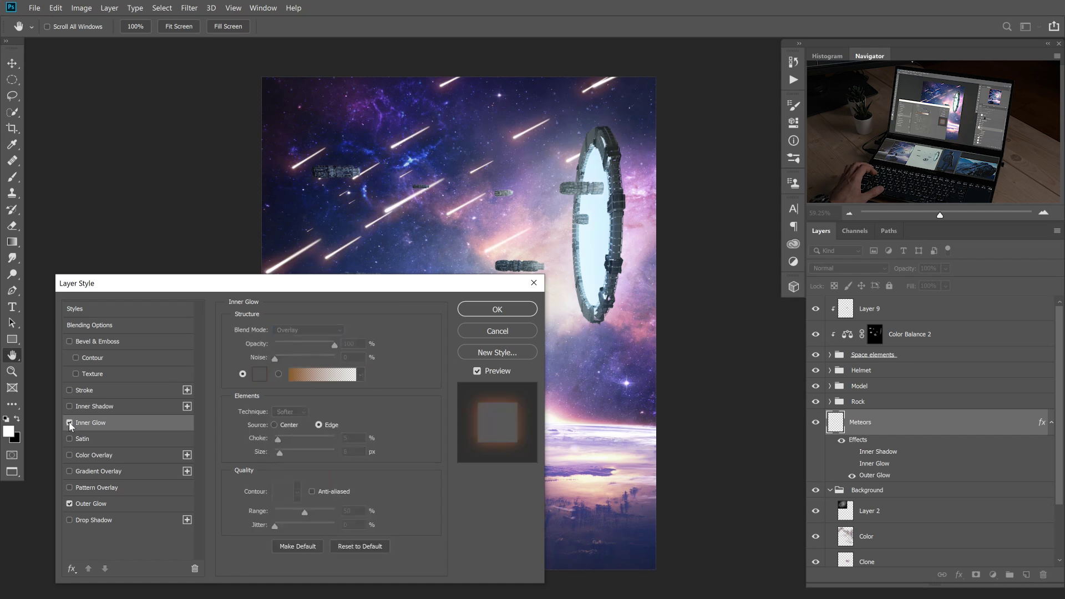
click(69, 423)
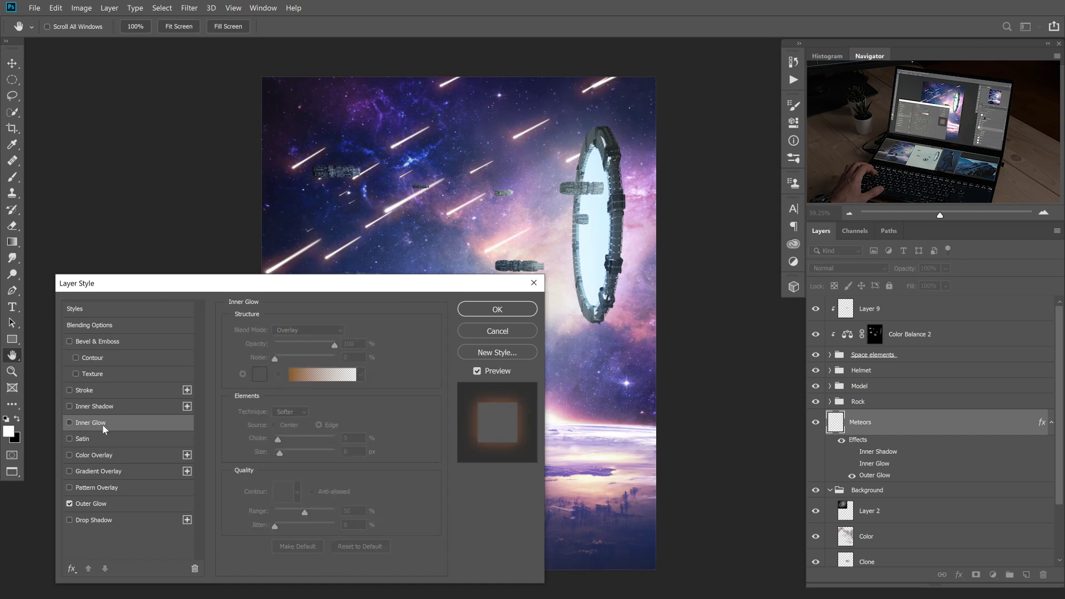
click(69, 423)
Set the Inner Glow to Linear Light blending with 2% choke, 3 px size and 59% opacity.
click(310, 331)
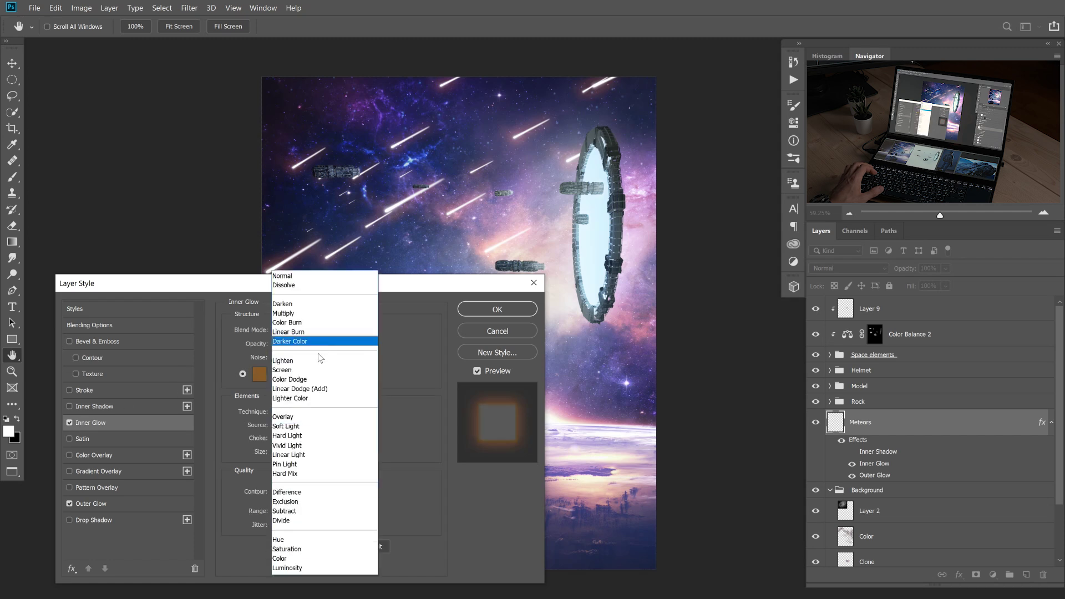
click(304, 454)
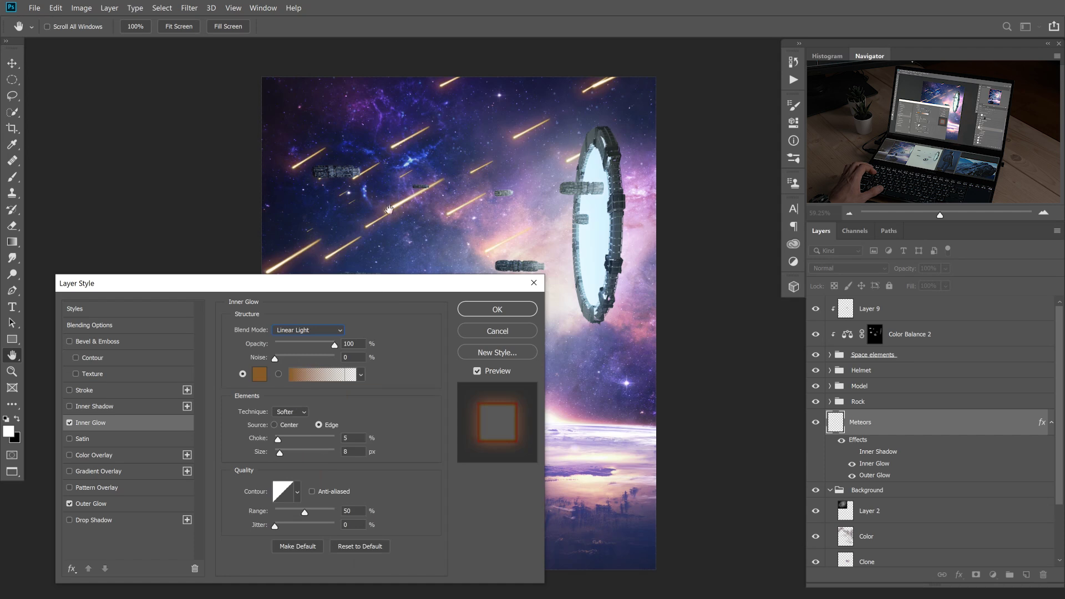
text(3)
key(Tab)
double_click(335, 438)
text(2)
key(Tab)
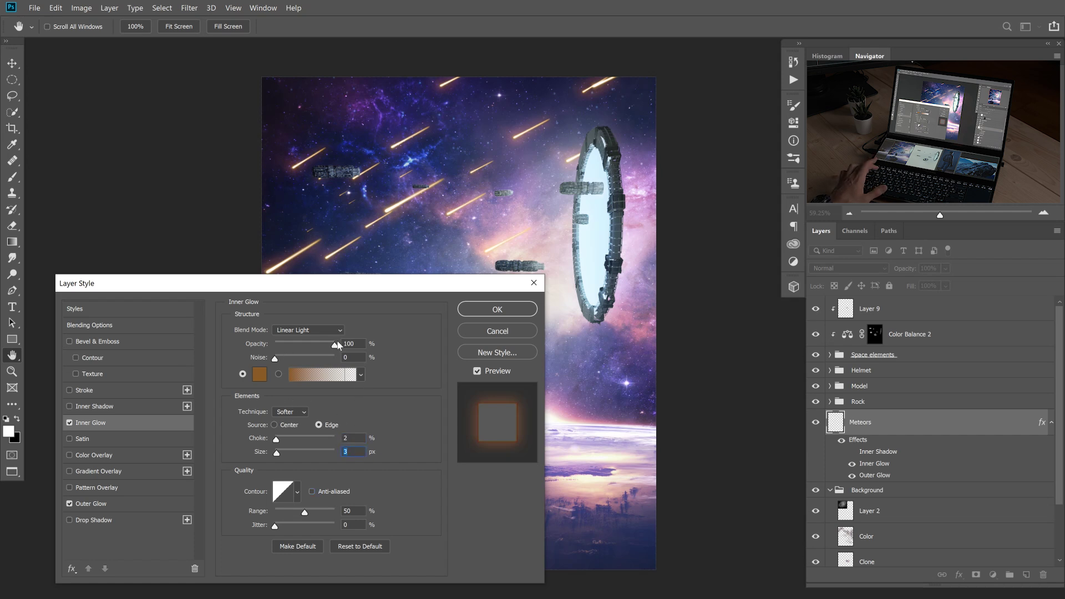
mouse_move(312, 345)
mouse_down()
mouse_move(292, 346)
mouse_move(309, 342)
mouse_up()
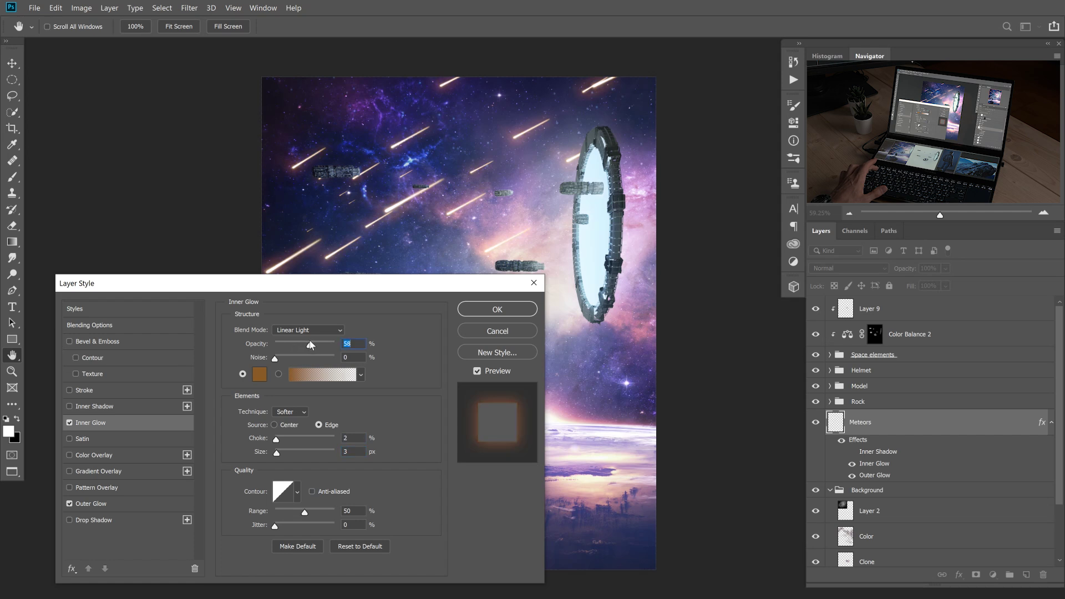
Shift the Inner Glow color to a redder orange, 94410a.
click(264, 372)
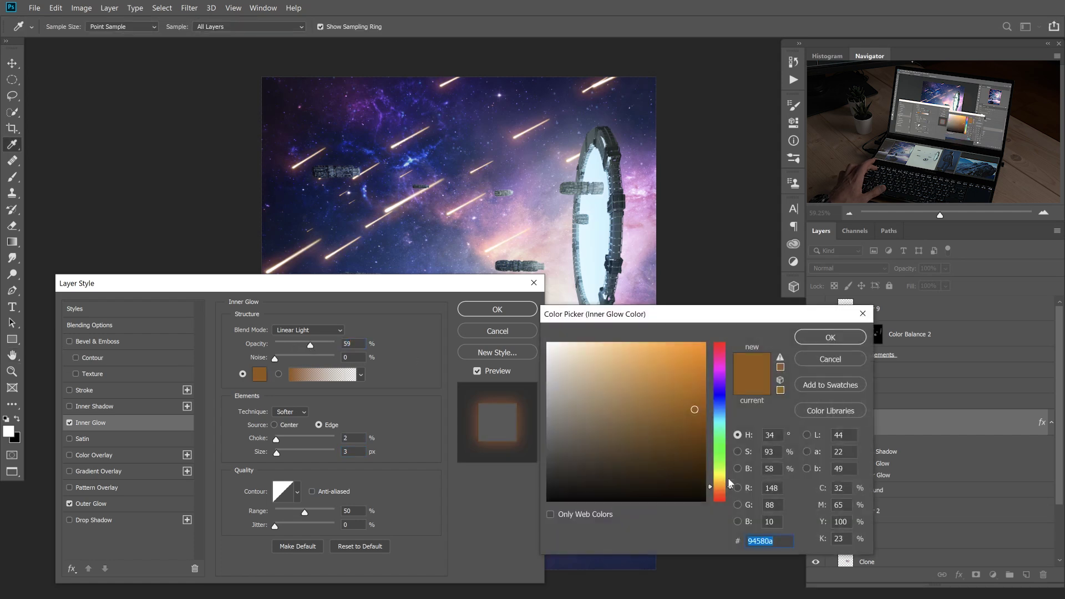
click(722, 491)
drag(721, 493, 722, 490)
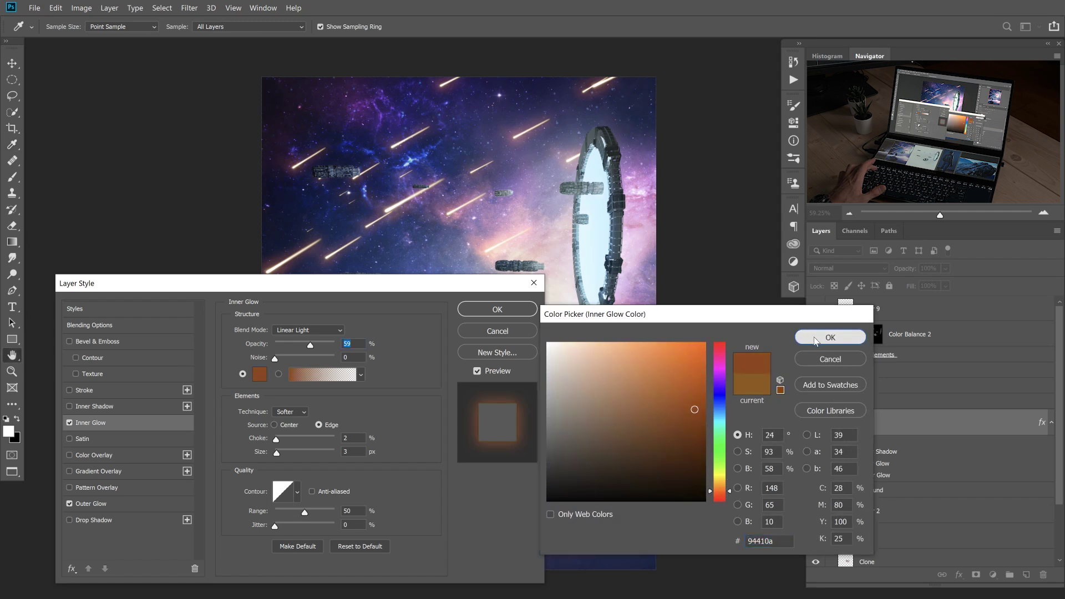
Accept the Inner Glow color and the layer styles, and convert the Meteors layer's effects into separate layers.
click(831, 337)
click(497, 309)
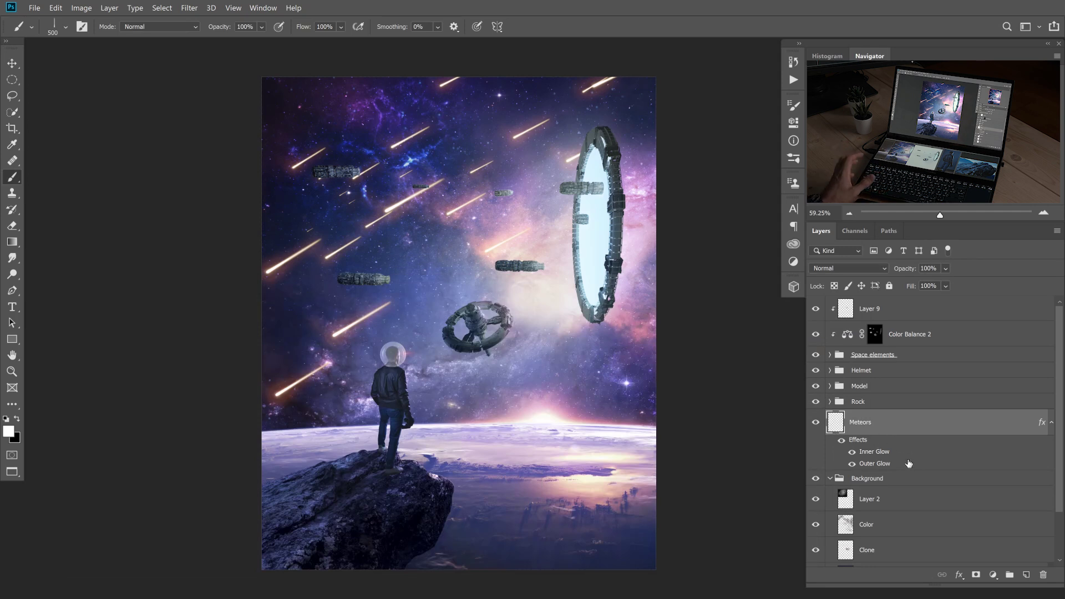
right_click(877, 464)
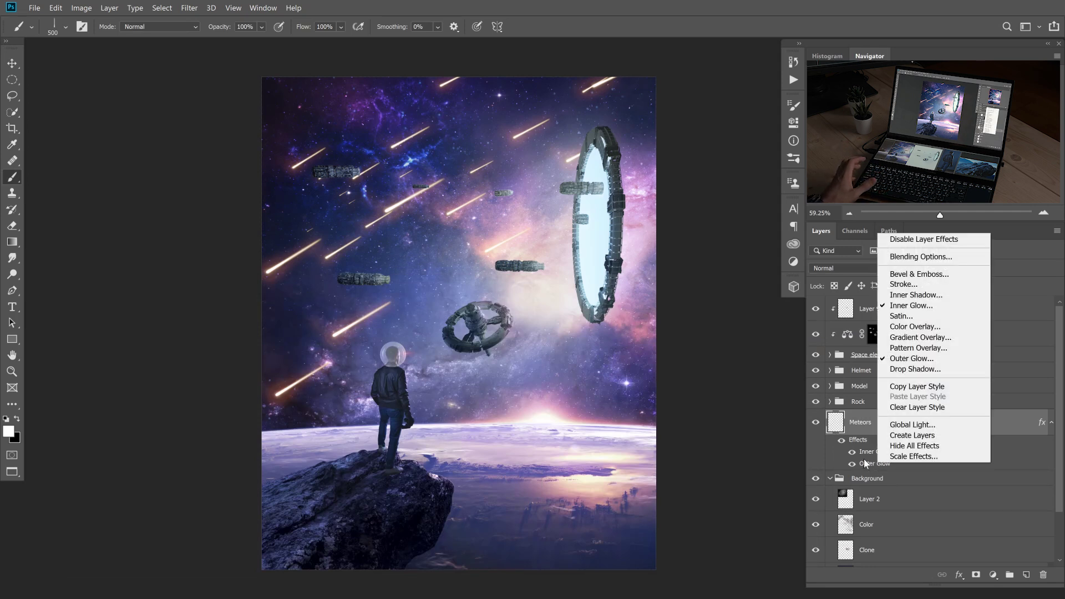
click(915, 436)
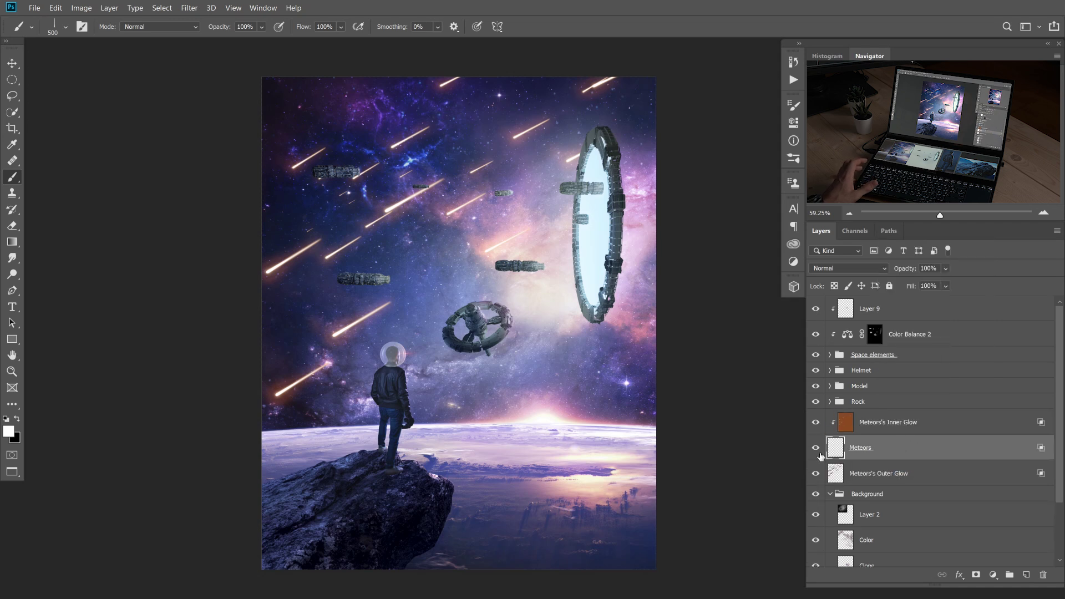
Compare the image with and without the Meteors's Outer Glow layer, and duplicate that layer.
click(870, 474)
click(815, 474)
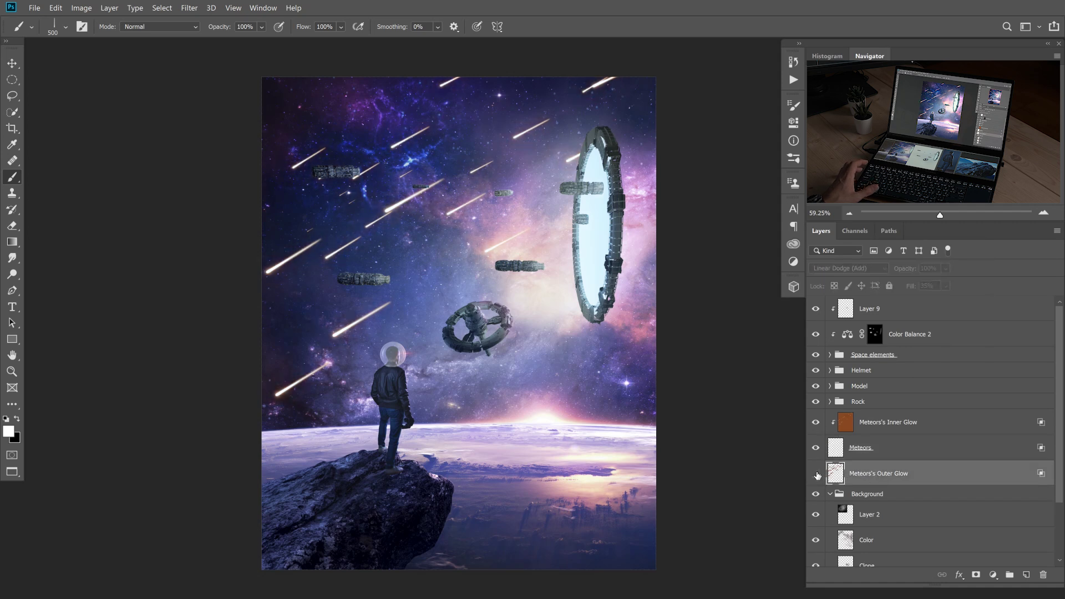
click(815, 475)
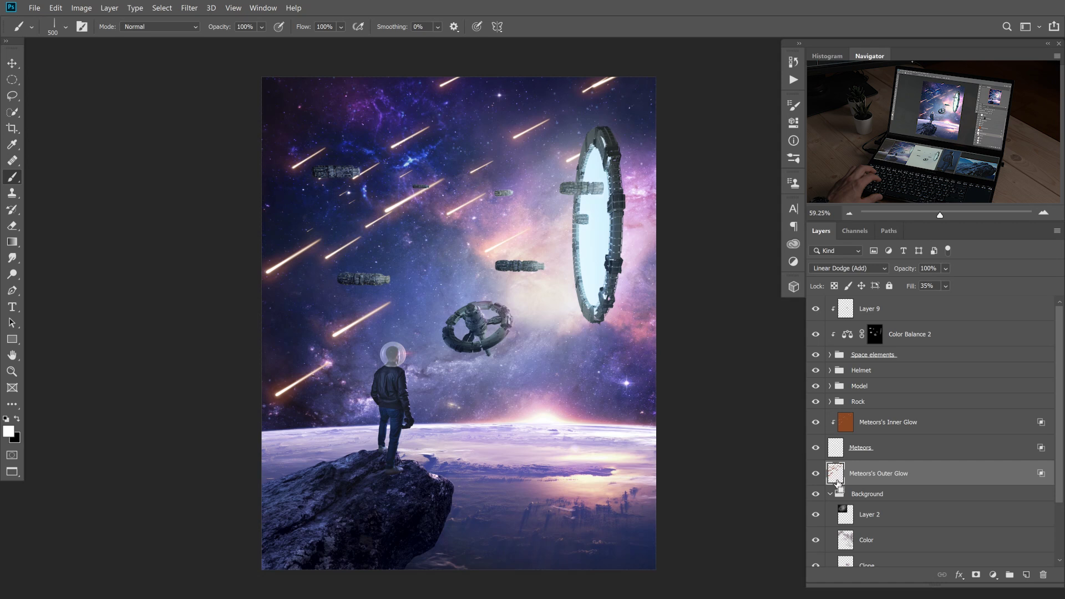
key(ctrl+j)
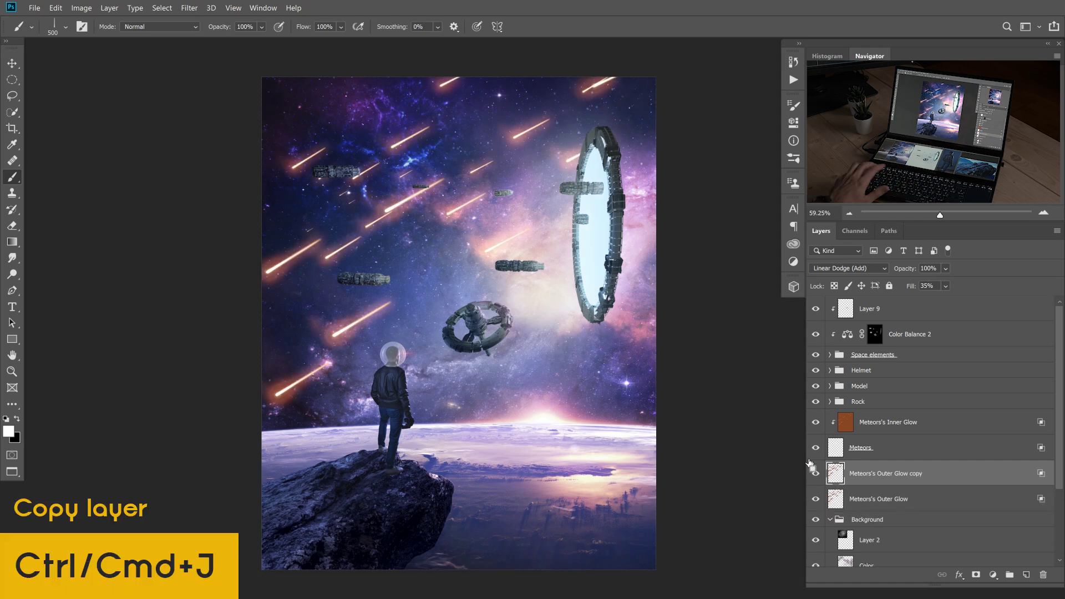
Apply a Motion Blur to the Outer Glow copy with a 35° angle and a distance of 278 pixels.
click(189, 8)
mouse_move(228, 136)
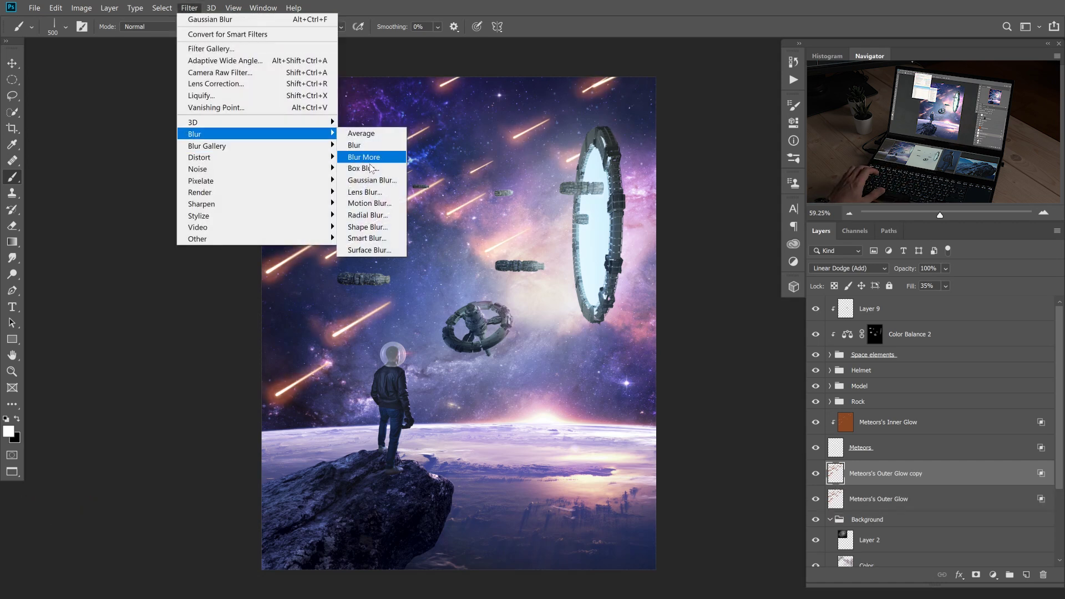
click(381, 203)
drag(499, 99, 564, 231)
click(613, 414)
drag(509, 466, 537, 465)
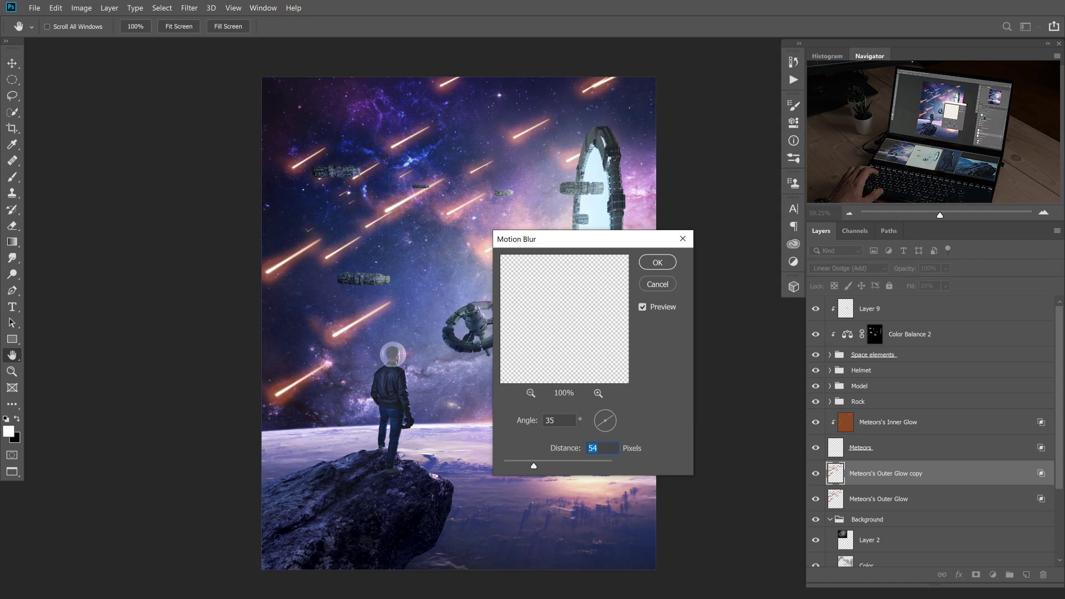
click(531, 393)
click(531, 393)
drag(527, 309, 595, 376)
drag(564, 461, 577, 468)
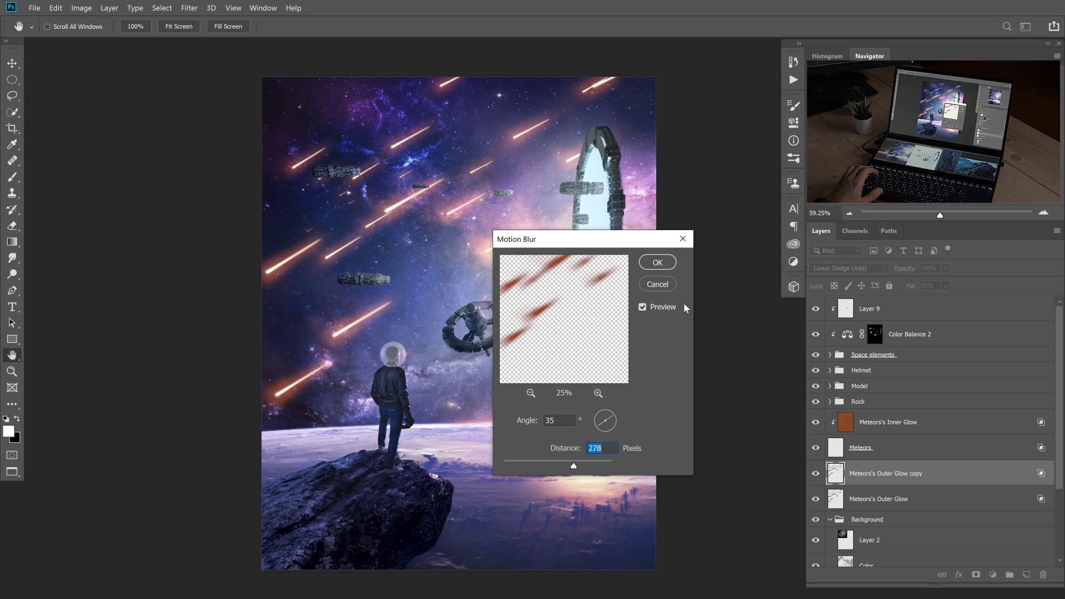
key(Return)
Shift the blurred glow copy up along the meteor trails and lower its opacity to 75%.
key(v)
drag(424, 277, 447, 264)
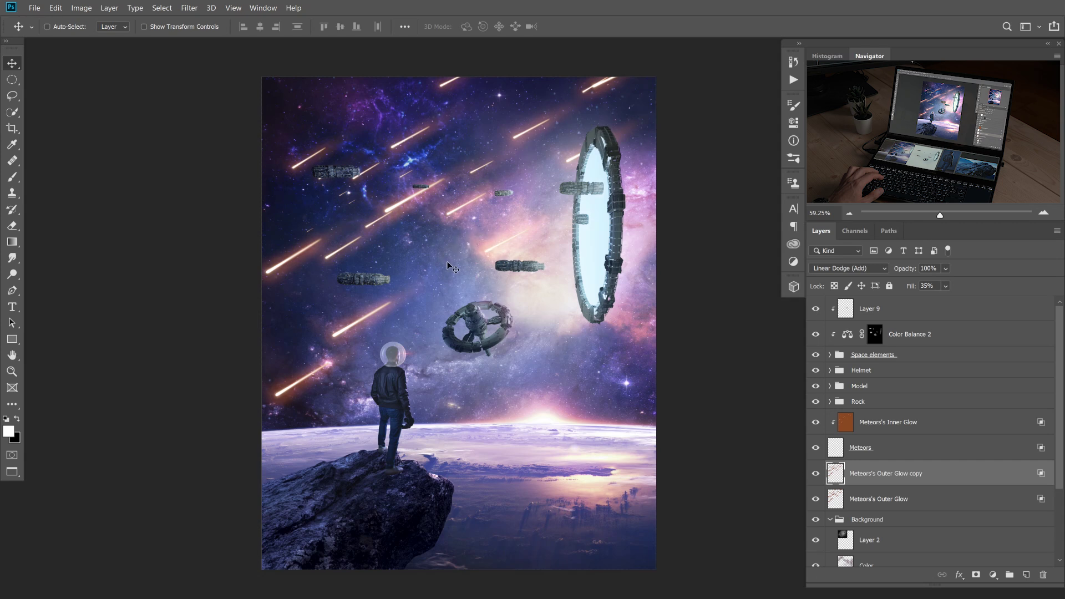
click(817, 474)
click(817, 474)
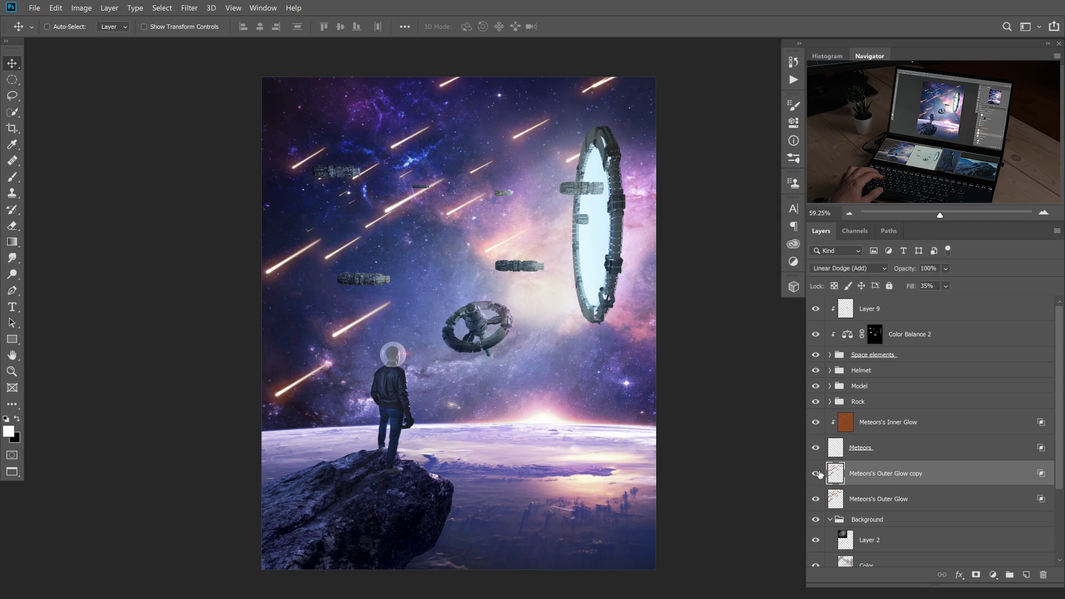
drag(905, 269, 891, 270)
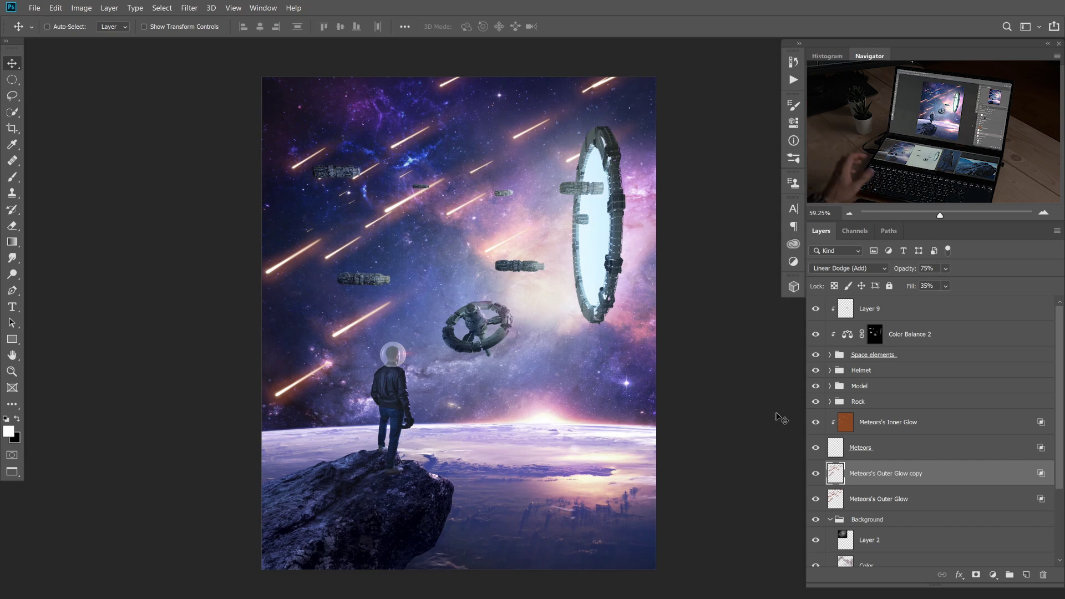
Group the meteor layer with its inner and outer glow layers and name the group Meteors.
click(860, 428)
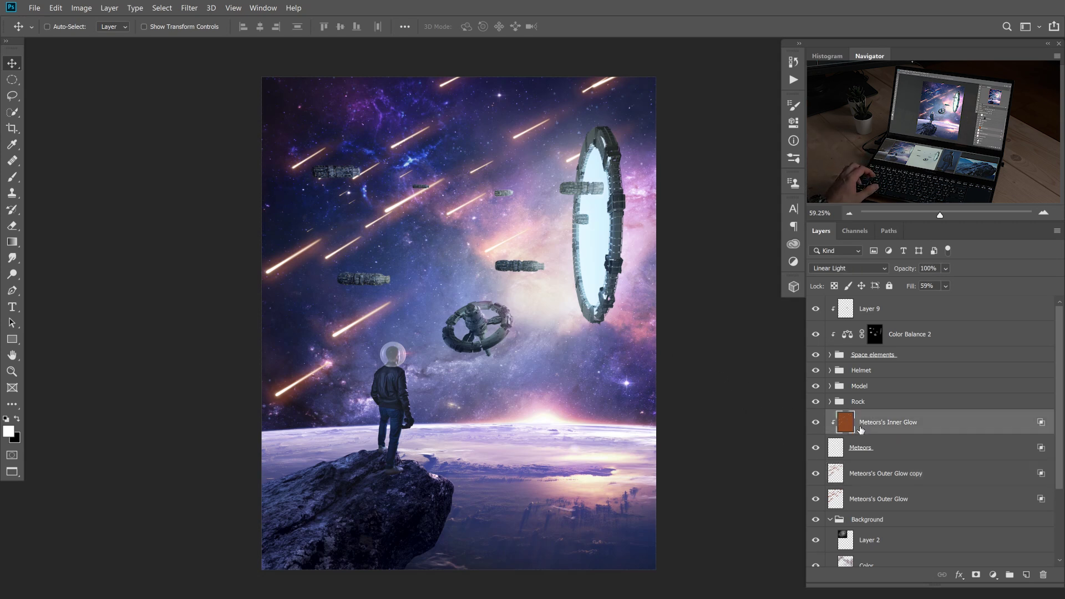
shift+click(872, 501)
key(ctrl+g)
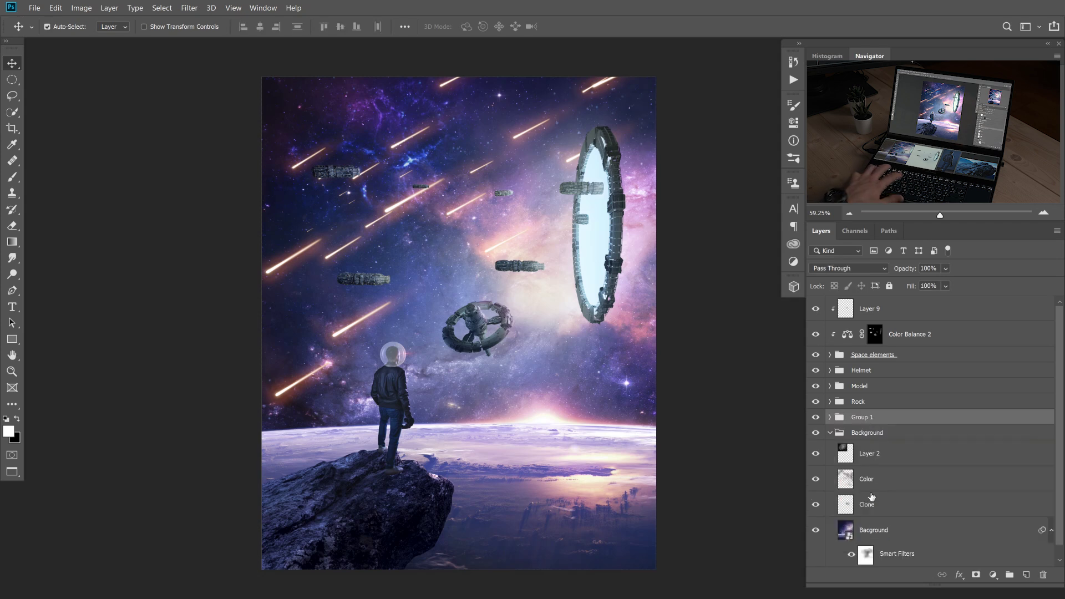
double_click(862, 417)
text(Meteors)
key(Return)
Add a layer mask to the Meteors group and set up a black Soft Round brush at 100 px.
click(976, 574)
key(x)
key(b)
right_click(432, 270)
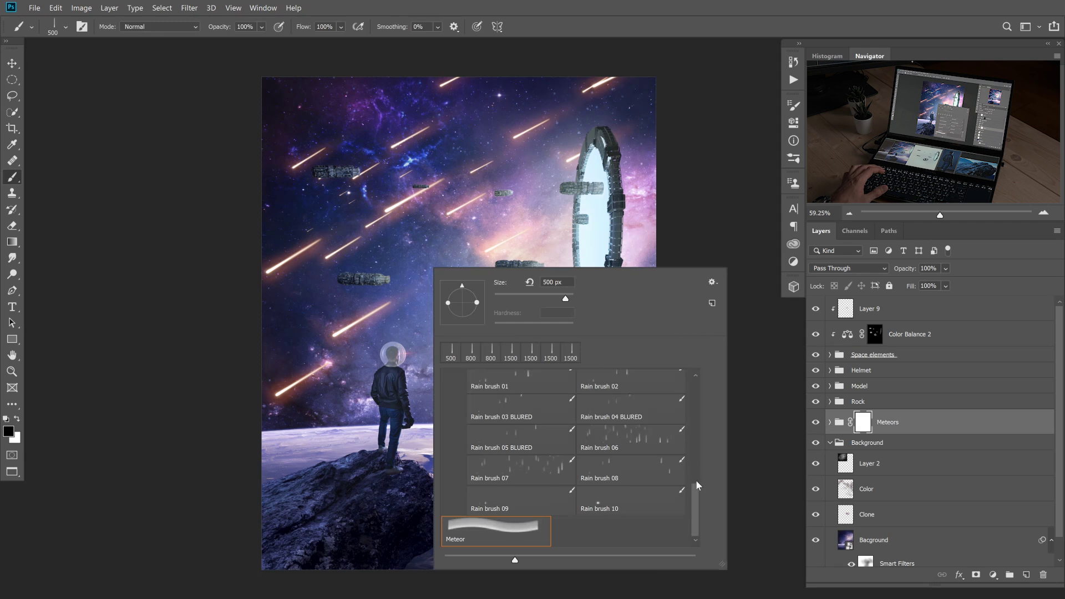
drag(697, 499, 693, 377)
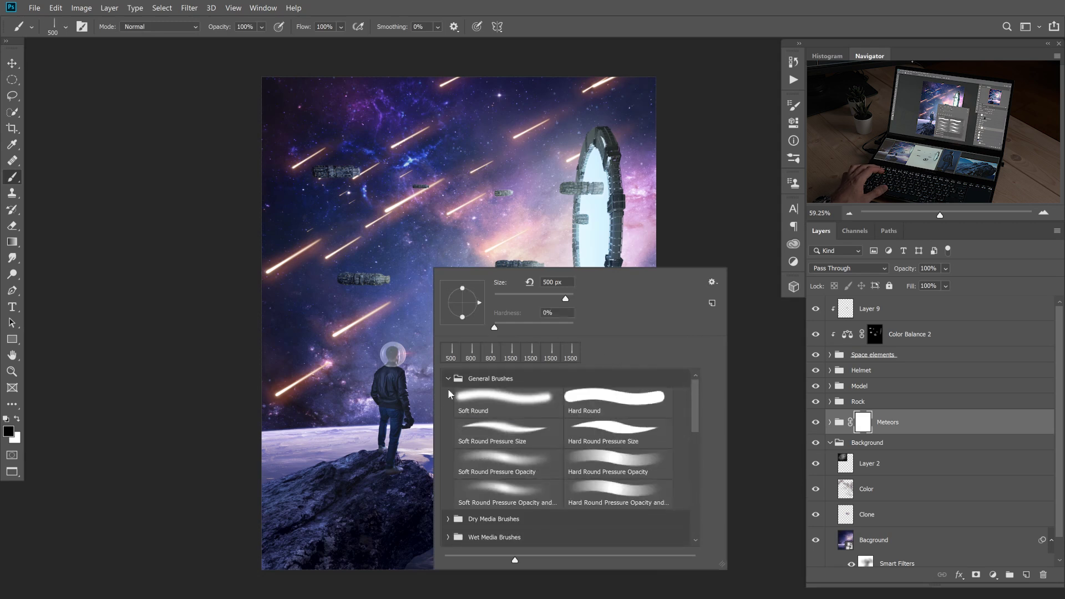
double_click(516, 402)
click(355, 420)
key(bracketleft)
key(bracketleft)
key(bracketleft)
key(bracketleft)
key(bracketleft)
key(bracketleft)
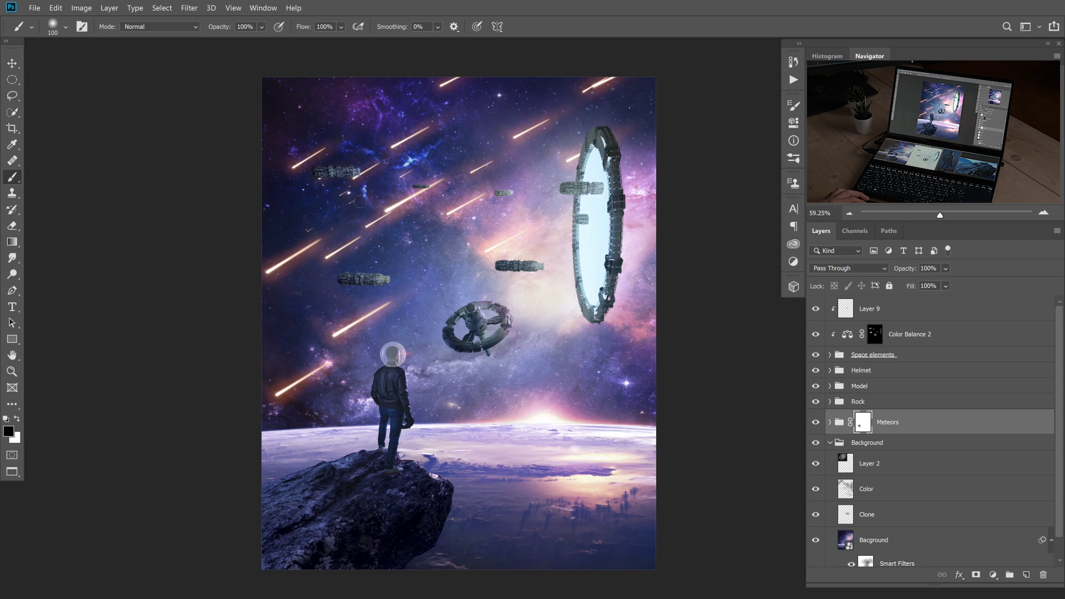
Mask out the meteor above the central ship and the two meteors near the astronaut on the Meteors group mask.
drag(510, 241, 517, 235)
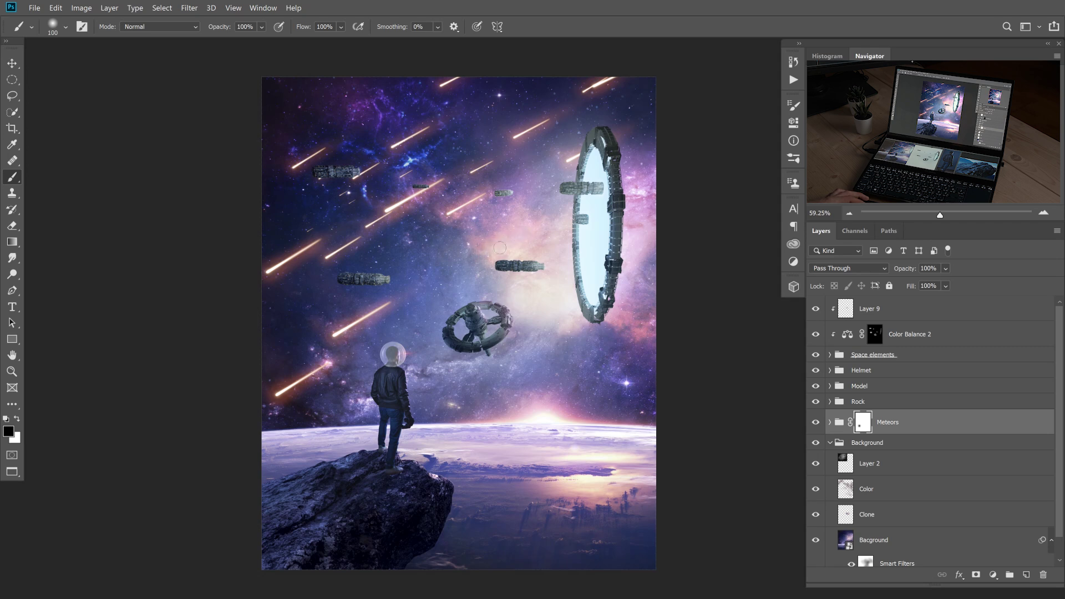
drag(391, 304, 333, 334)
drag(327, 363, 275, 395)
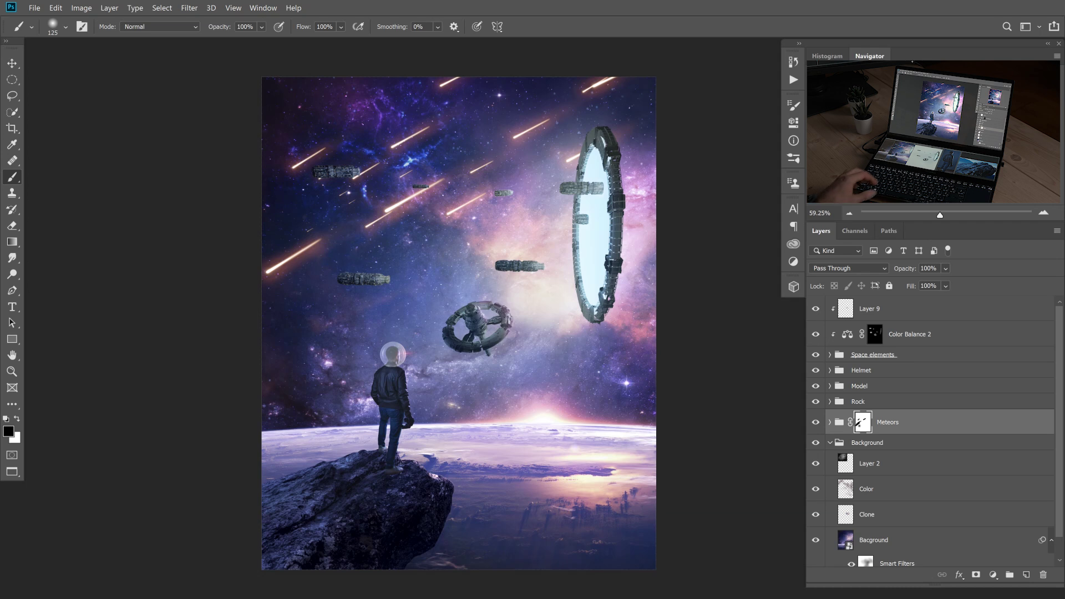
click(830, 423)
click(831, 423)
Create a new layer above the Meteors group and choose the 500 px meteor brush with white as the foreground color.
click(1026, 575)
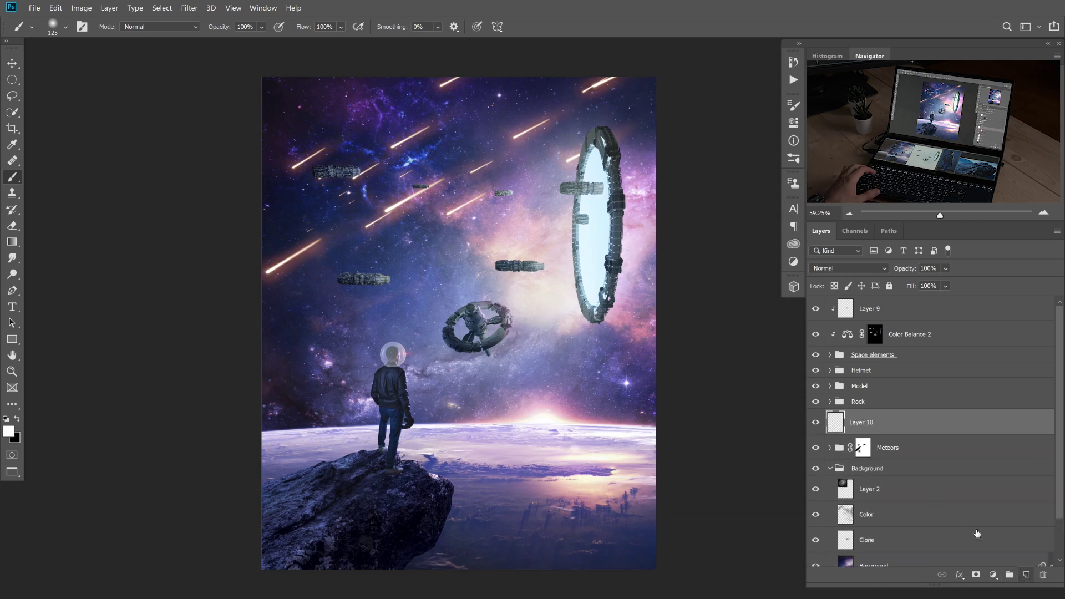
key(x)
right_click(431, 217)
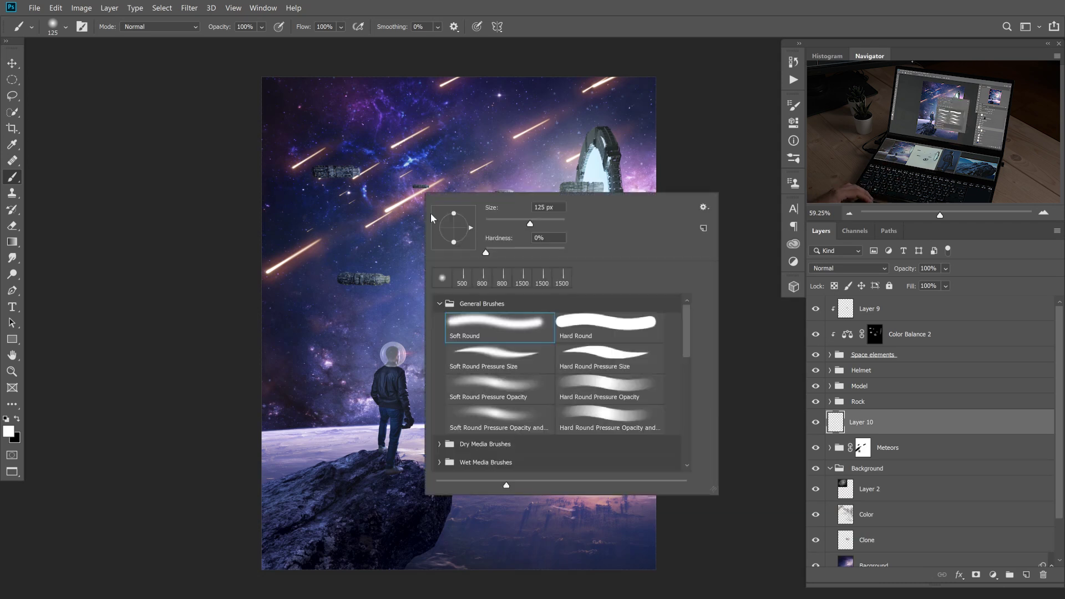
double_click(463, 276)
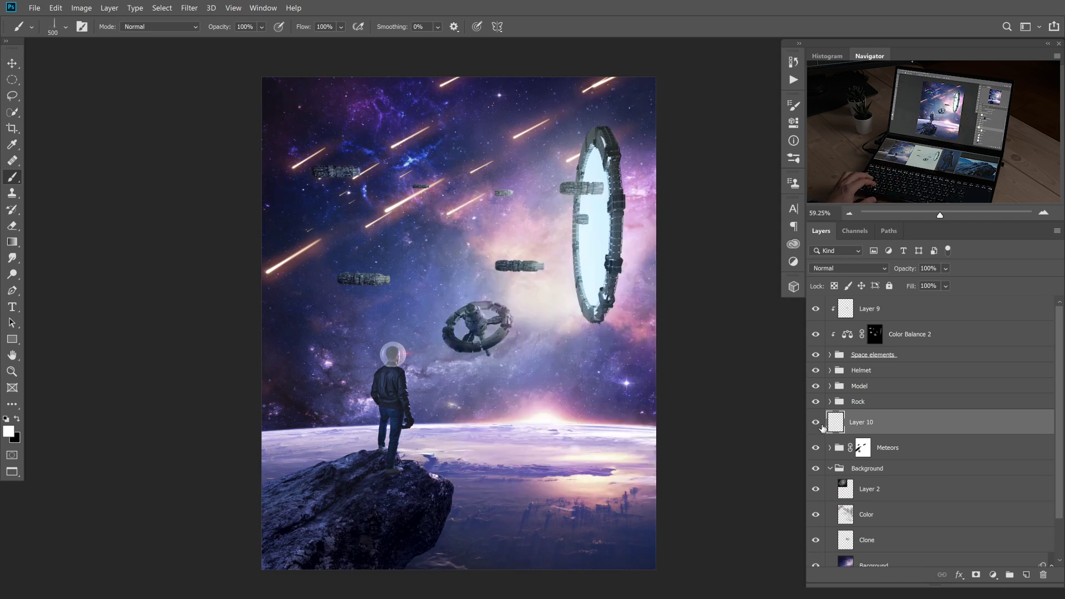
click(831, 448)
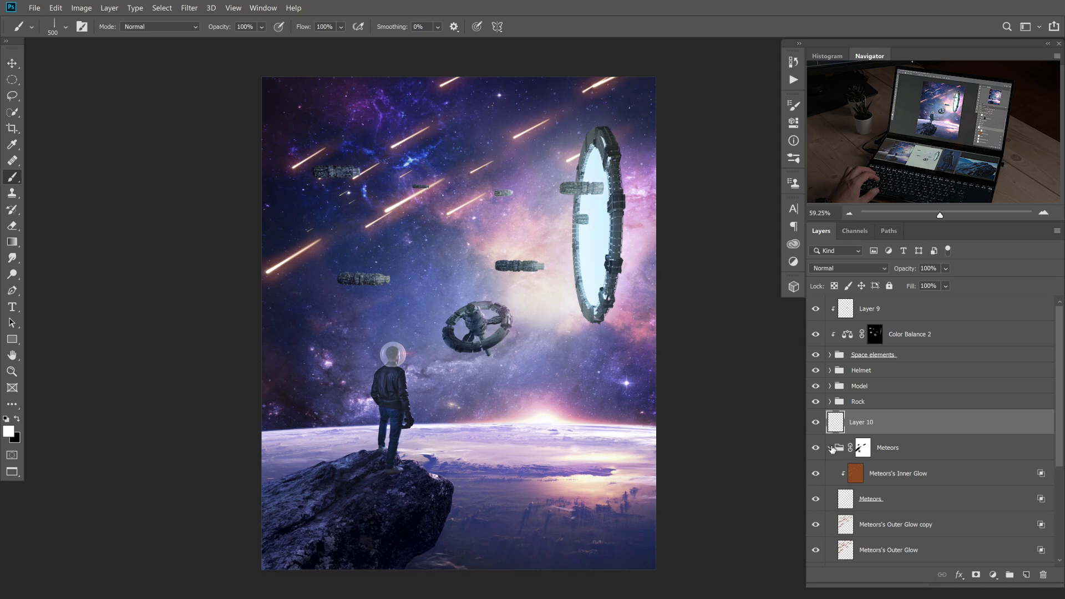
click(830, 448)
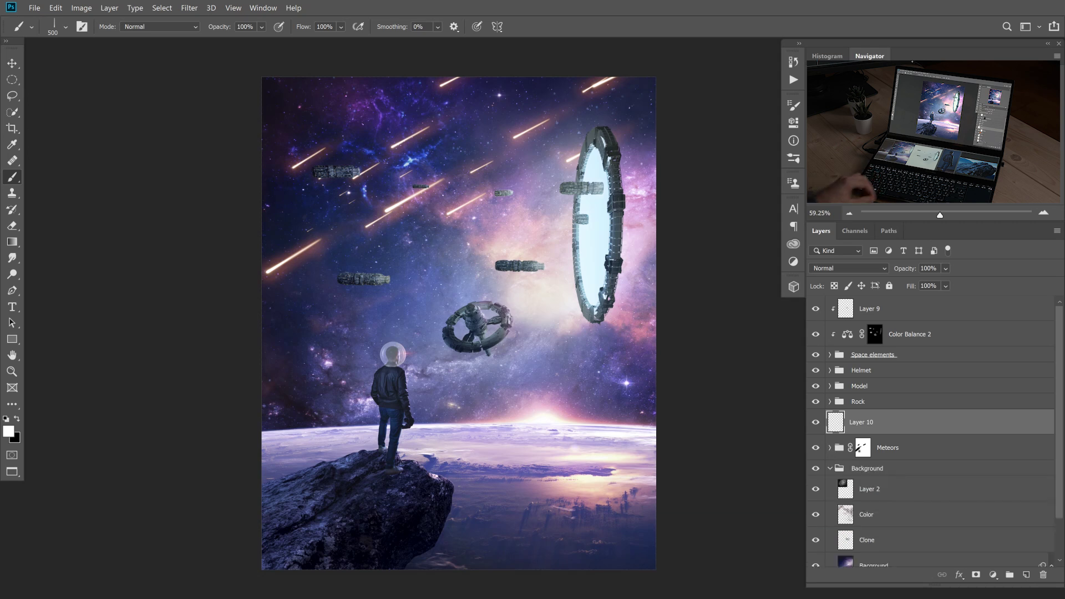
Try painting small white meteors across the upper-left sky with the brush reduced to 250 px and 175 px.
drag(348, 97, 282, 144)
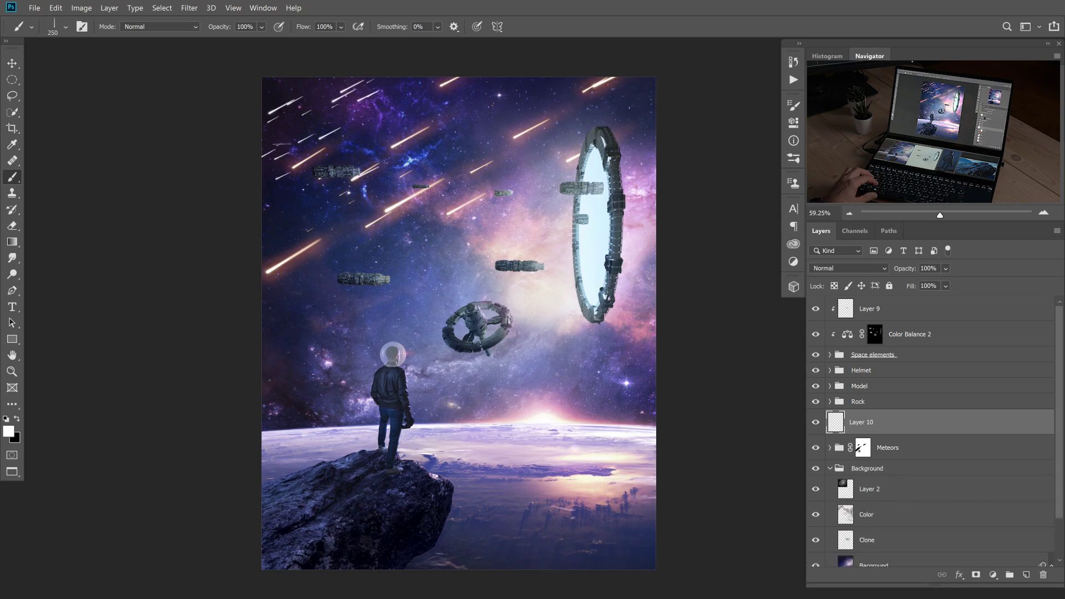
key(ctrl+z)
key(bracketleft)
key(bracketleft)
drag(372, 119, 280, 153)
key(ctrl+z)
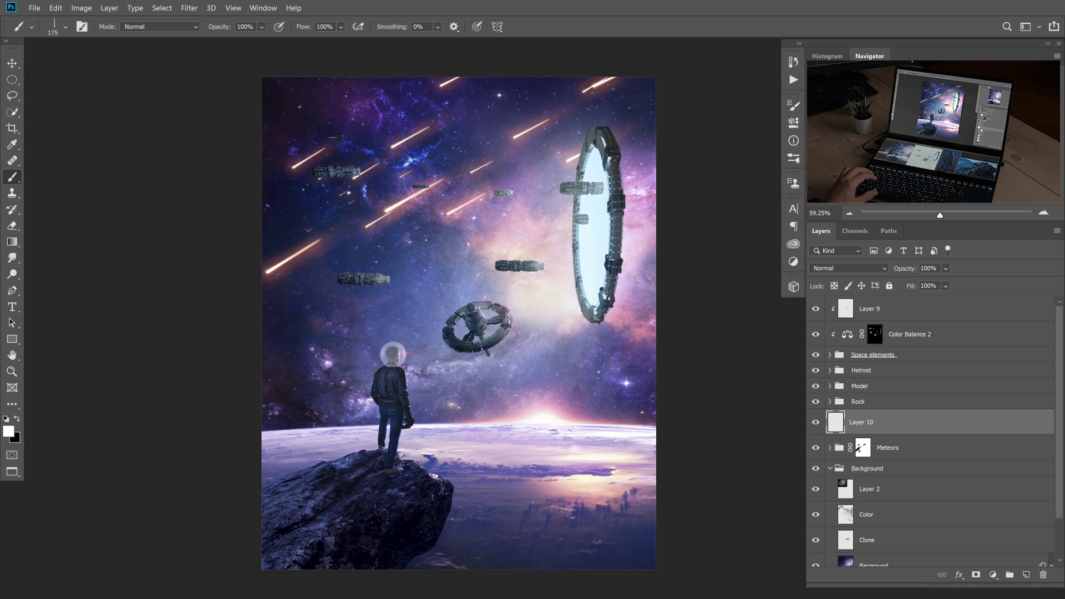
Set the meteor brush's spacing to 165% and its scatter to 475%.
click(794, 106)
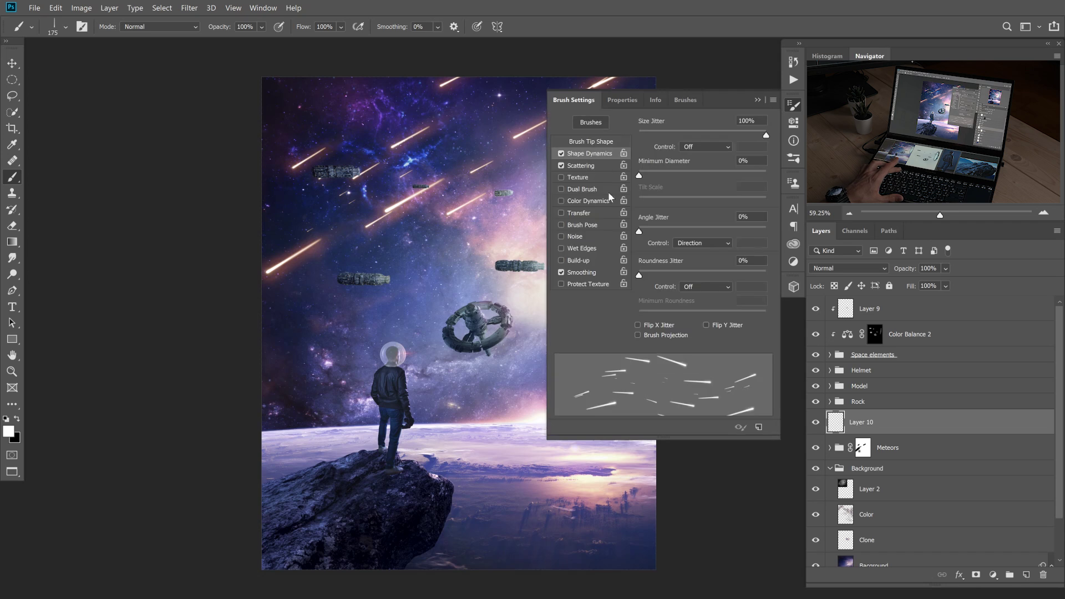
click(602, 142)
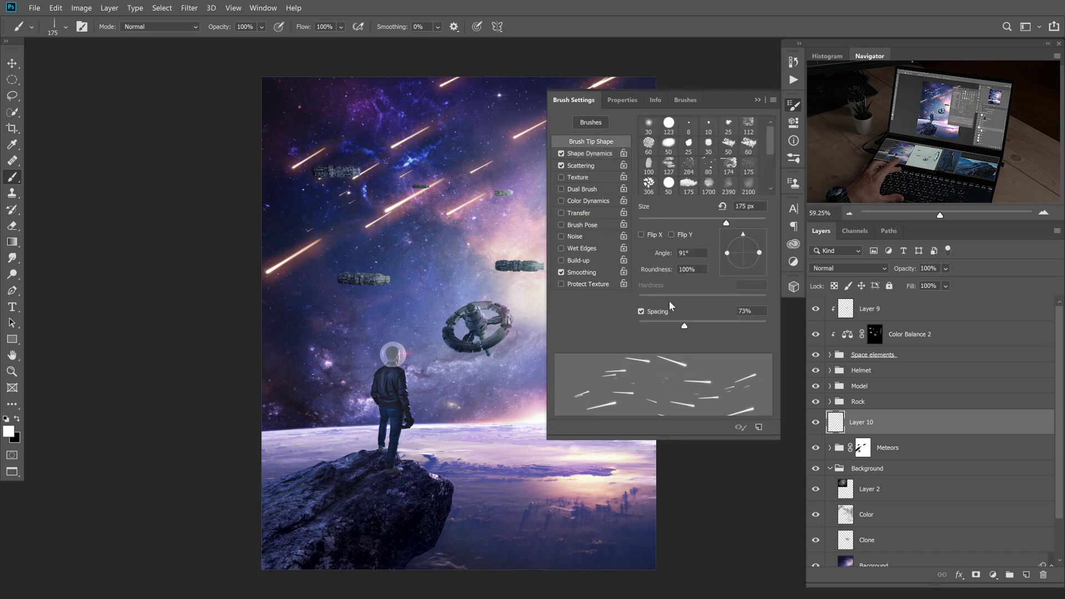
drag(688, 329, 723, 328)
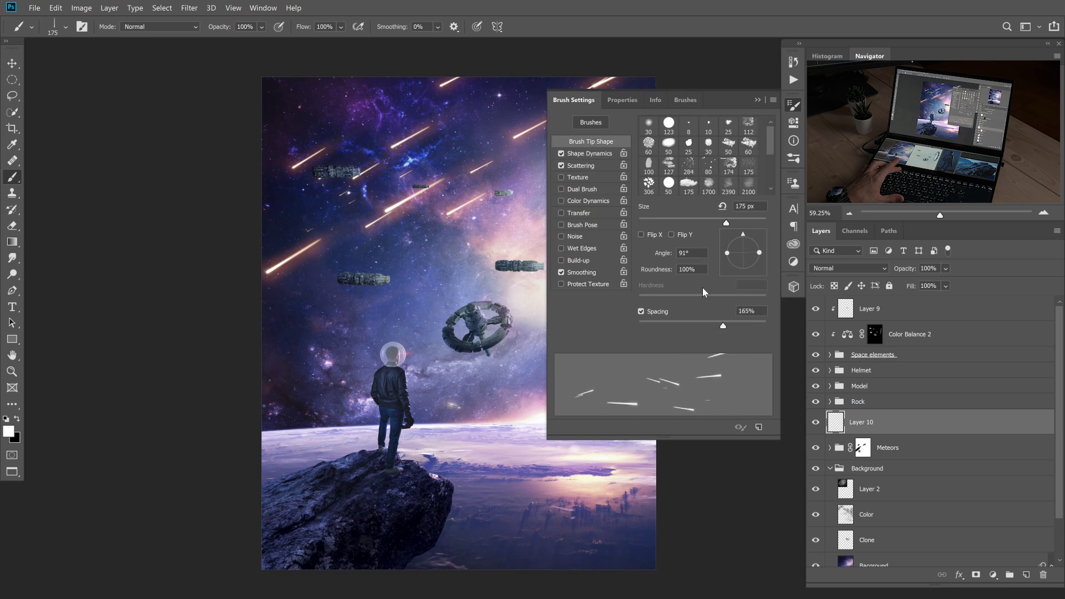
click(588, 165)
drag(688, 136, 700, 132)
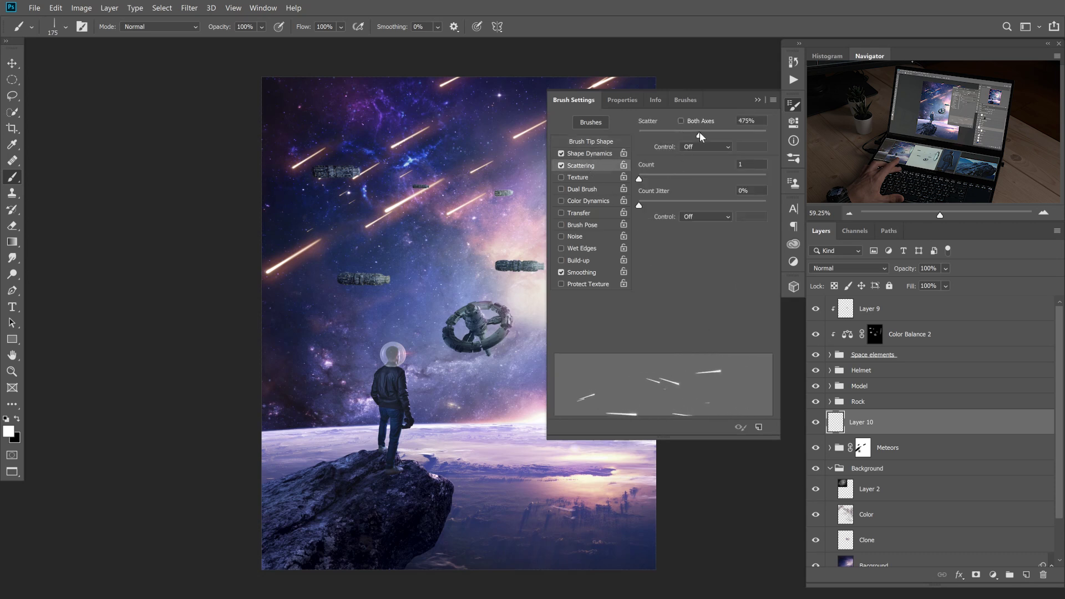
Try painting sparser meteors over the upper-left sky with the 175 px scattered brush.
drag(333, 128, 309, 143)
drag(414, 66, 358, 144)
click(757, 100)
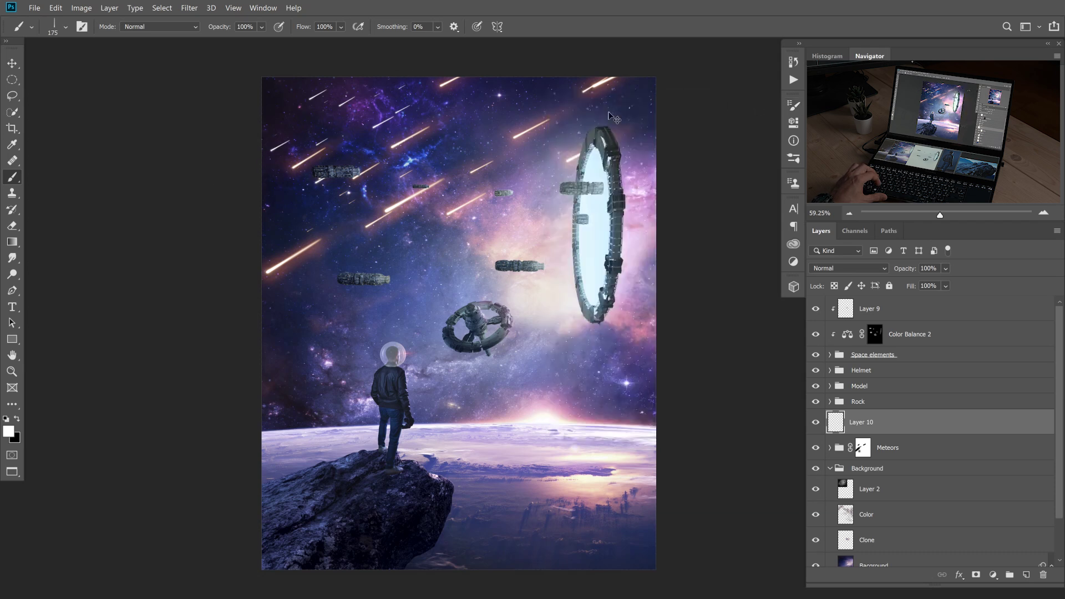
Reduce the meteor brush to 125 px and paint small distant meteors in the middle of the sky on Layer 10.
key(bracketleft)
key(bracketleft)
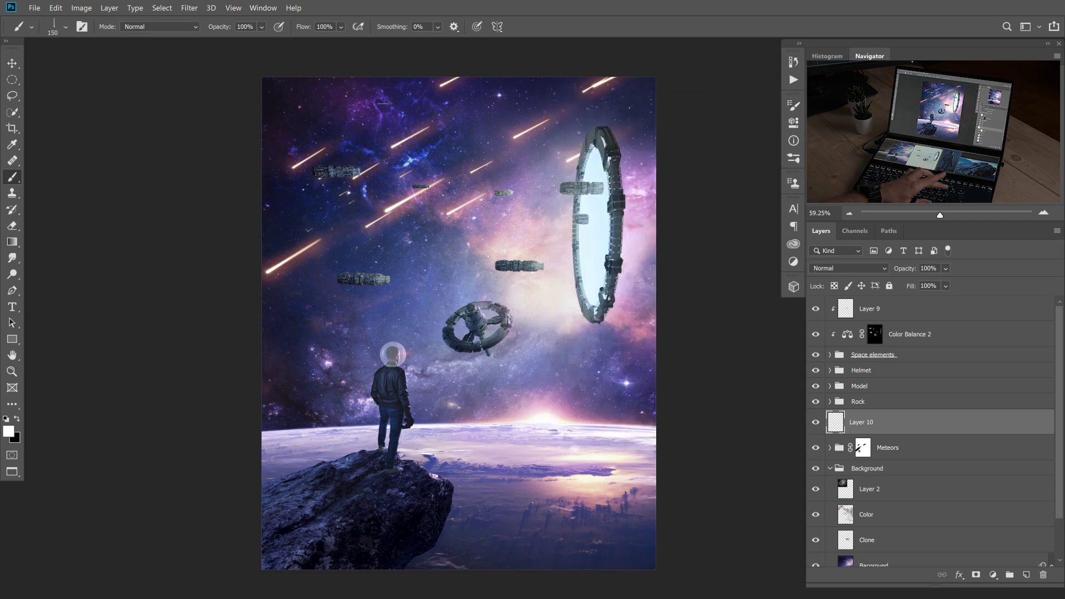
drag(389, 103, 271, 133)
key(ctrl+z)
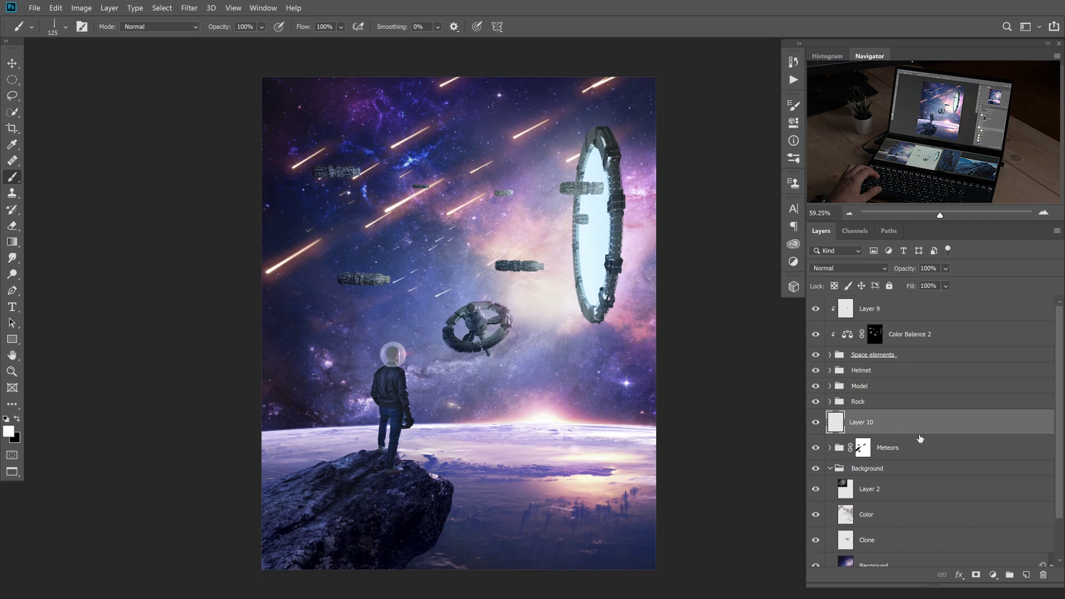
Add an Outer Glow layer style to the small distant meteors on Layer 10.
double_click(939, 427)
drag(300, 277, 656, 347)
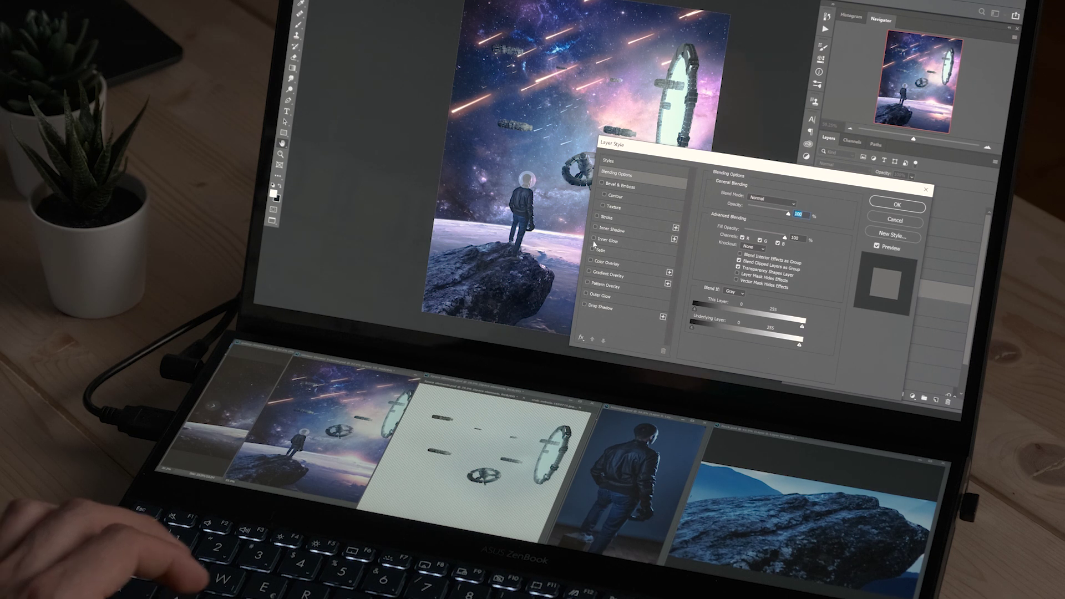
drag(712, 157, 524, 395)
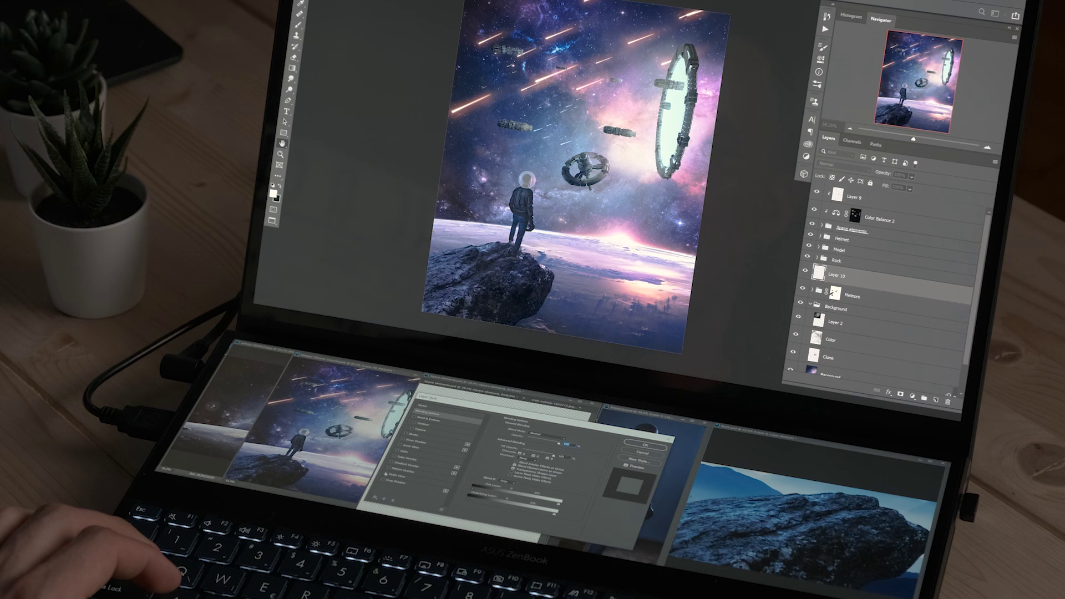
click(387, 475)
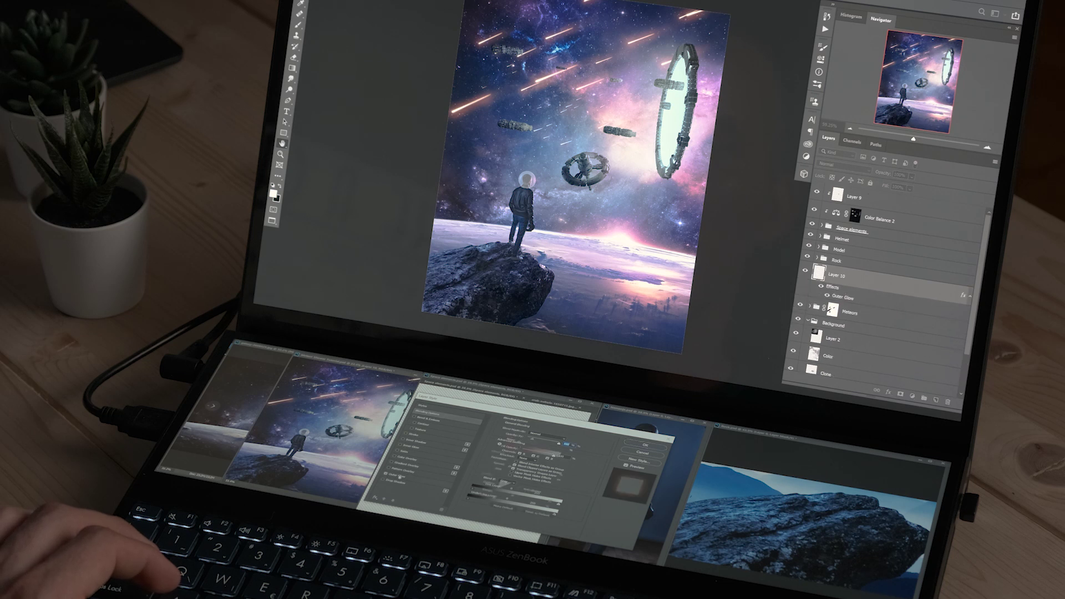
click(401, 476)
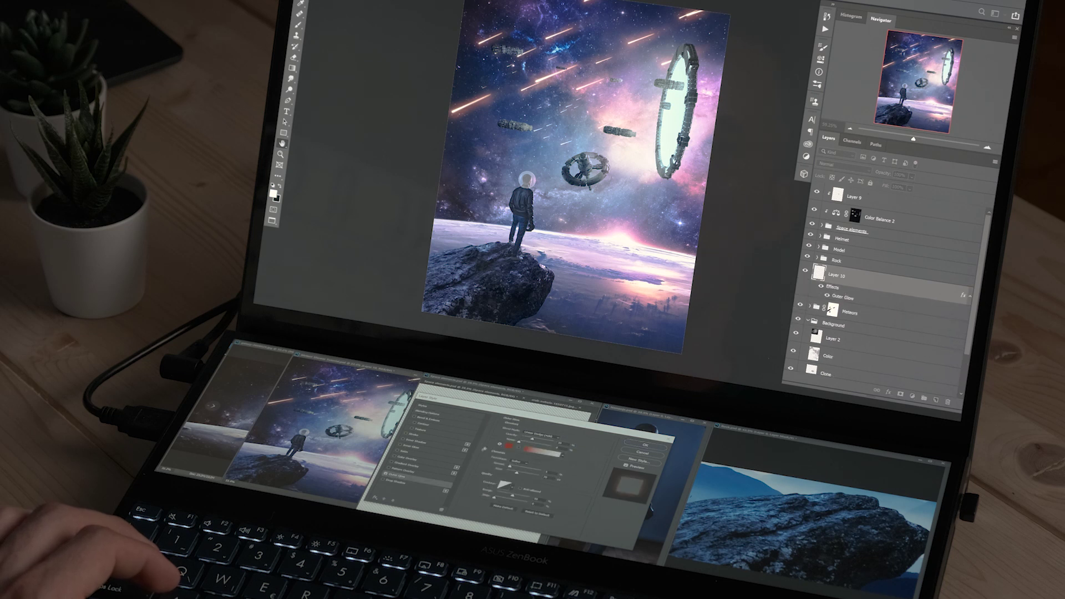
click(635, 444)
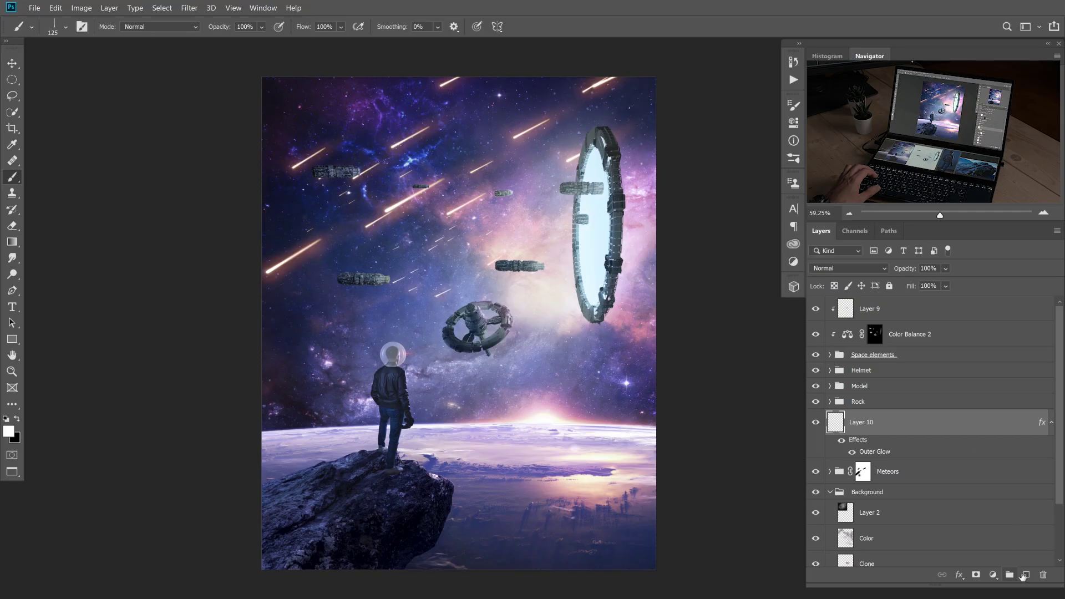
Create two new layers above Layer 10, set the upper one to Linear Dodge (Add), and choose a soft round brush.
click(1024, 576)
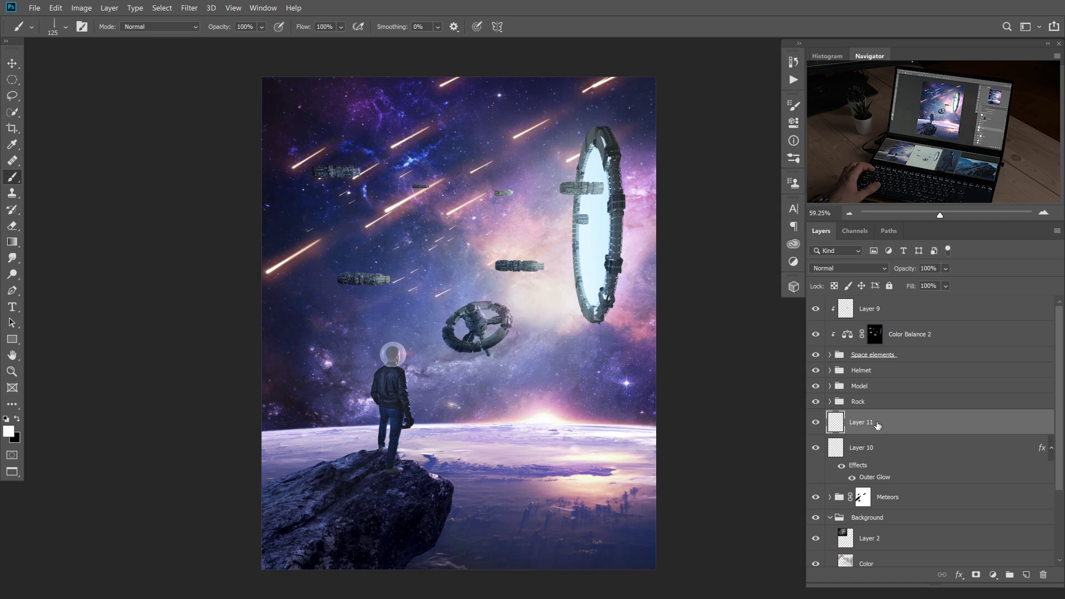
click(1027, 576)
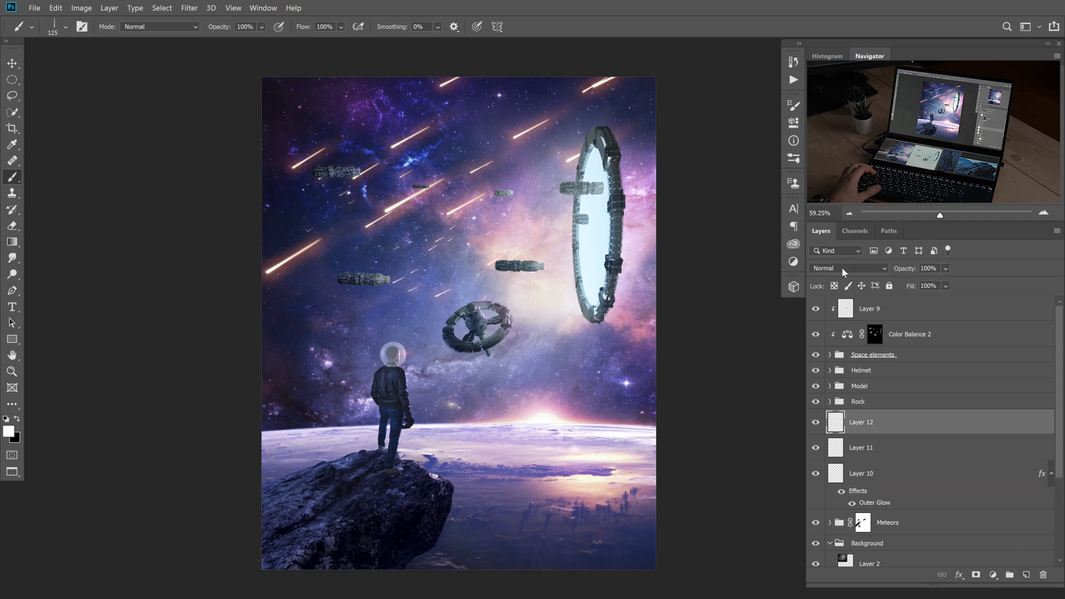
click(842, 269)
click(838, 387)
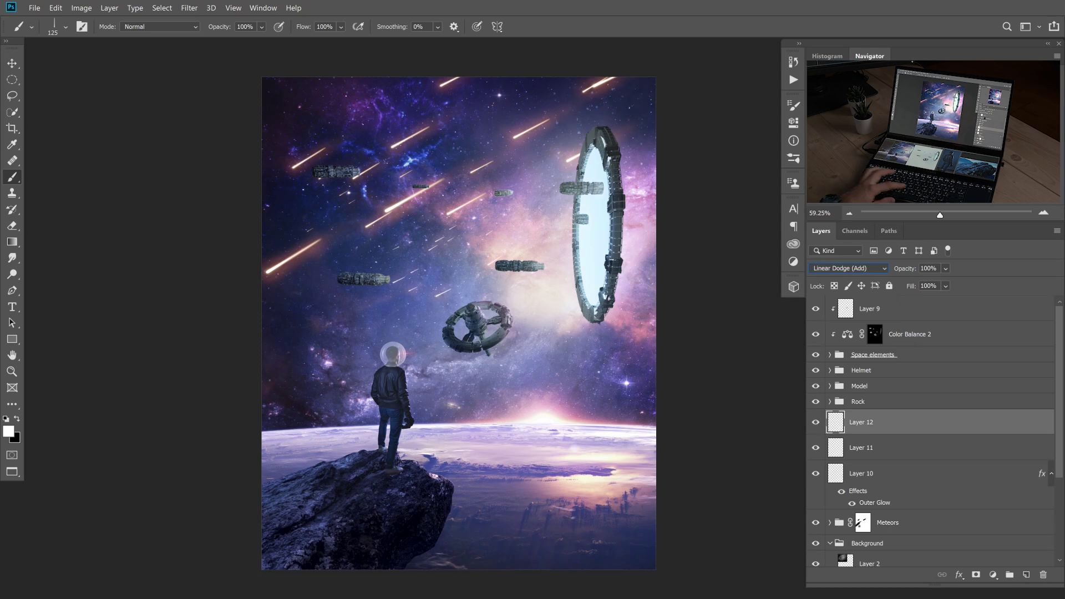
right_click(422, 304)
click(520, 407)
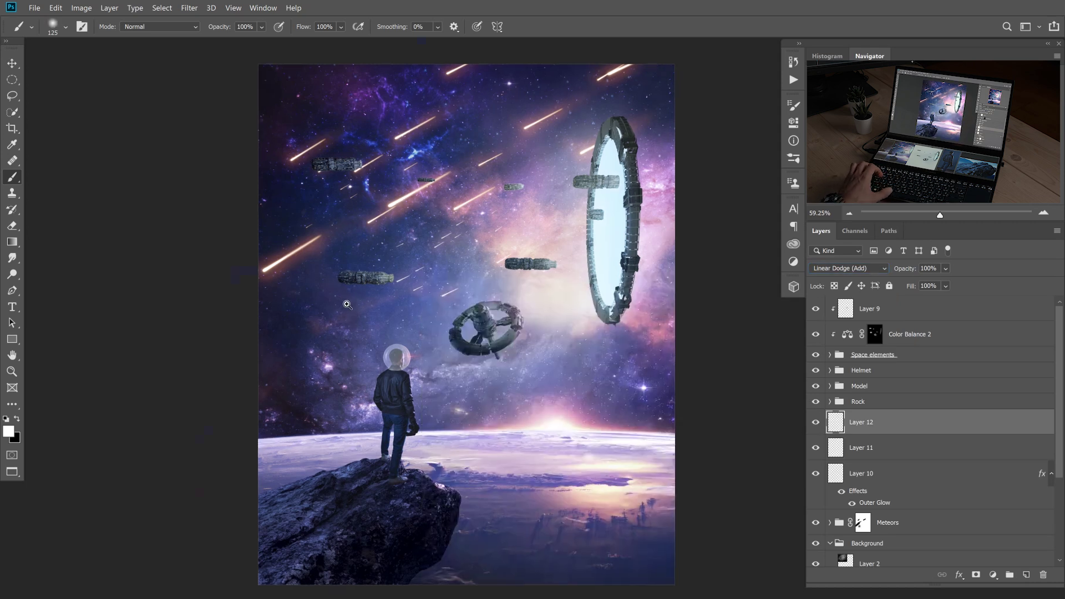
Set the foreground color to dark red 721212 for the Brush tool.
drag(347, 305, 388, 305)
click(9, 431)
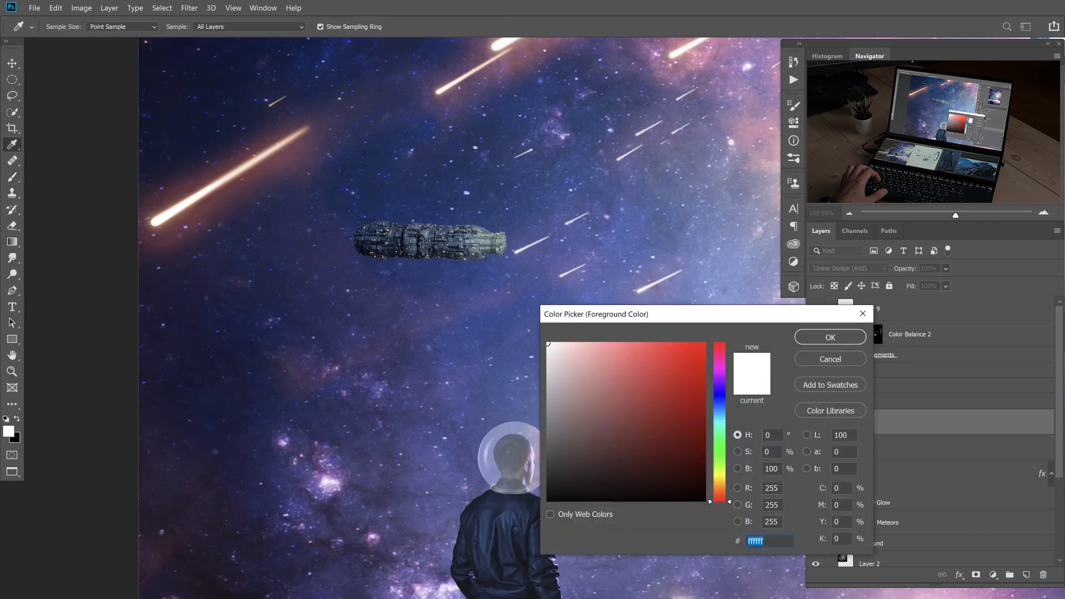
click(688, 434)
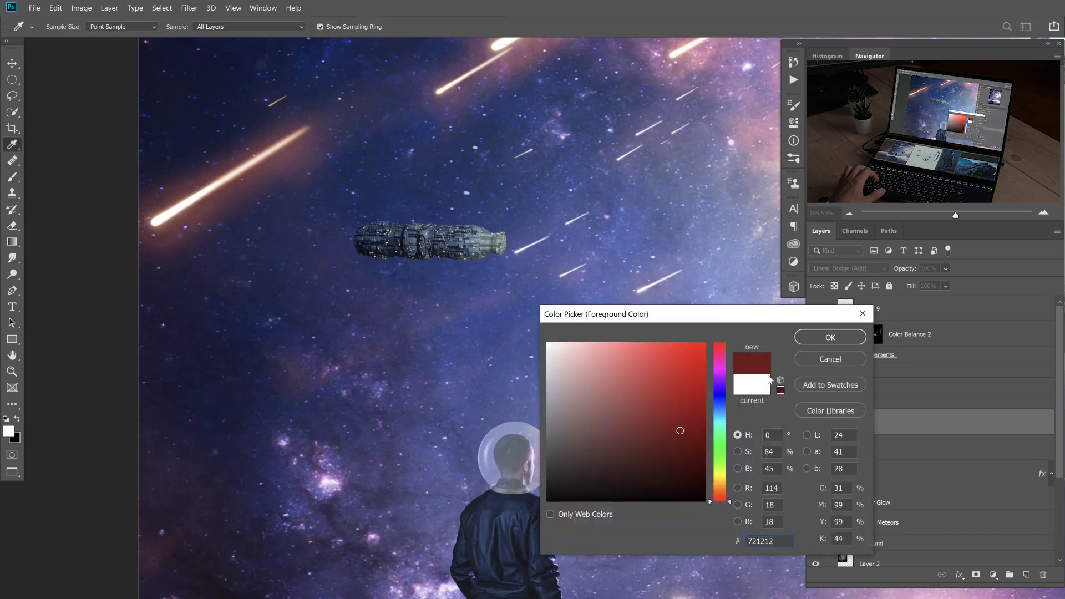
click(830, 337)
key(v)
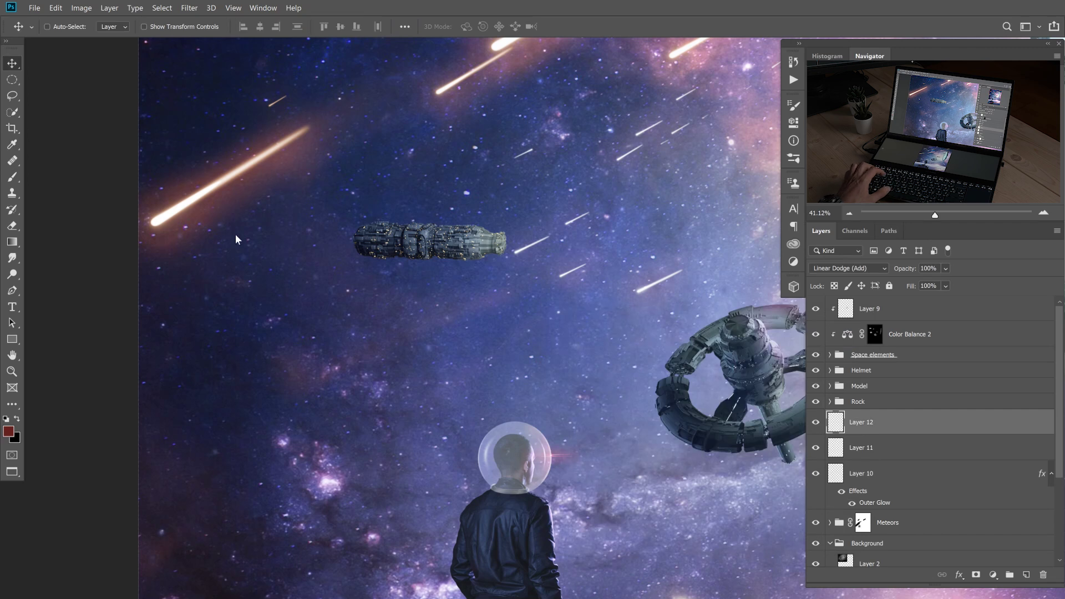
key(b)
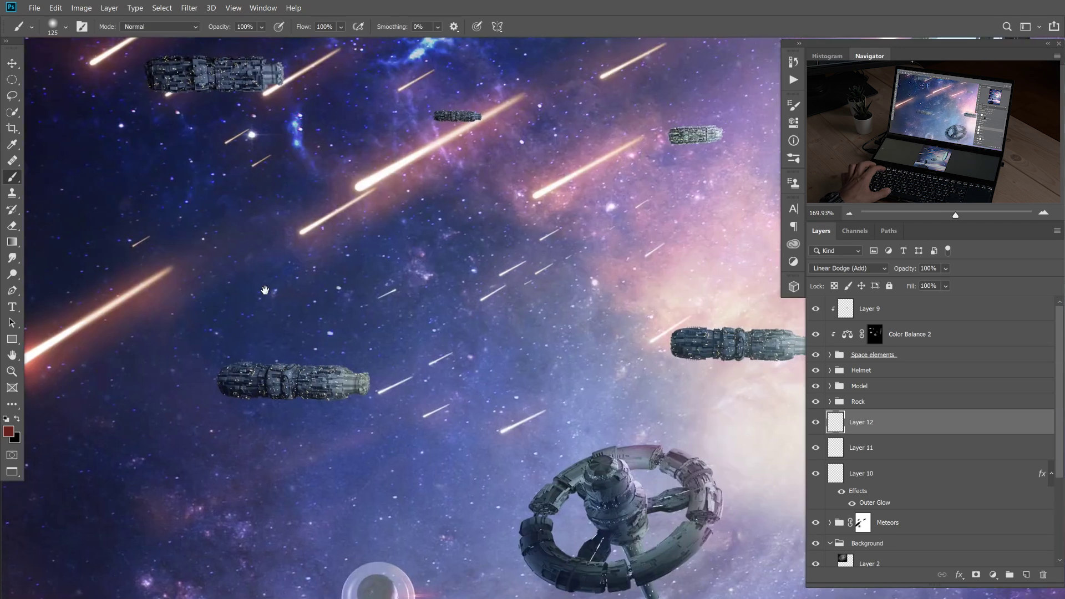
Dab the dark red glow onto the heads of the large meteors on Layer 12 with the soft brush at 70 and 45 px.
click(304, 230)
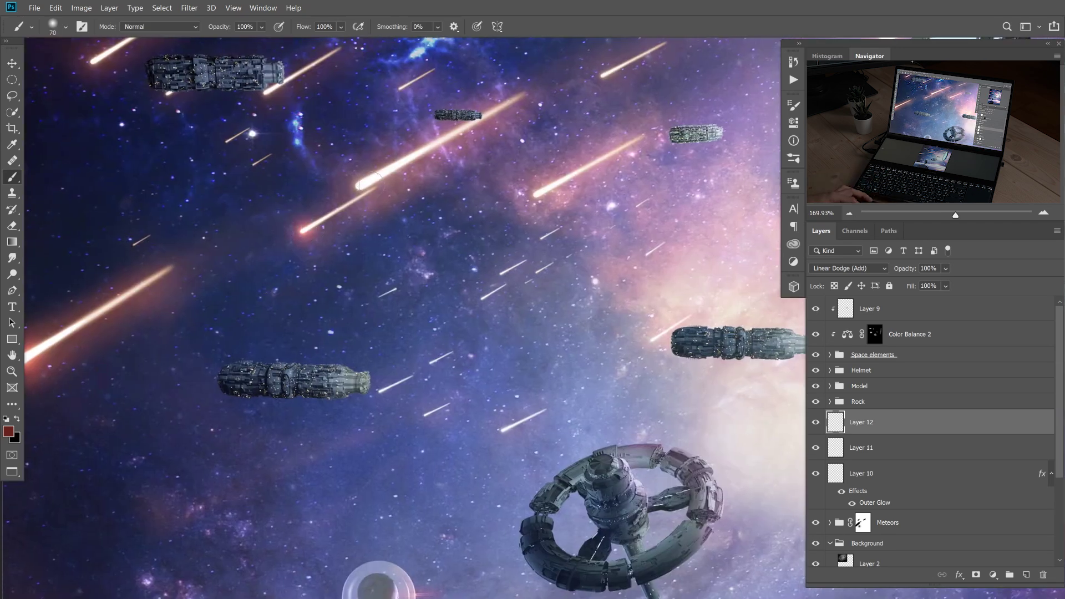
click(363, 182)
click(540, 190)
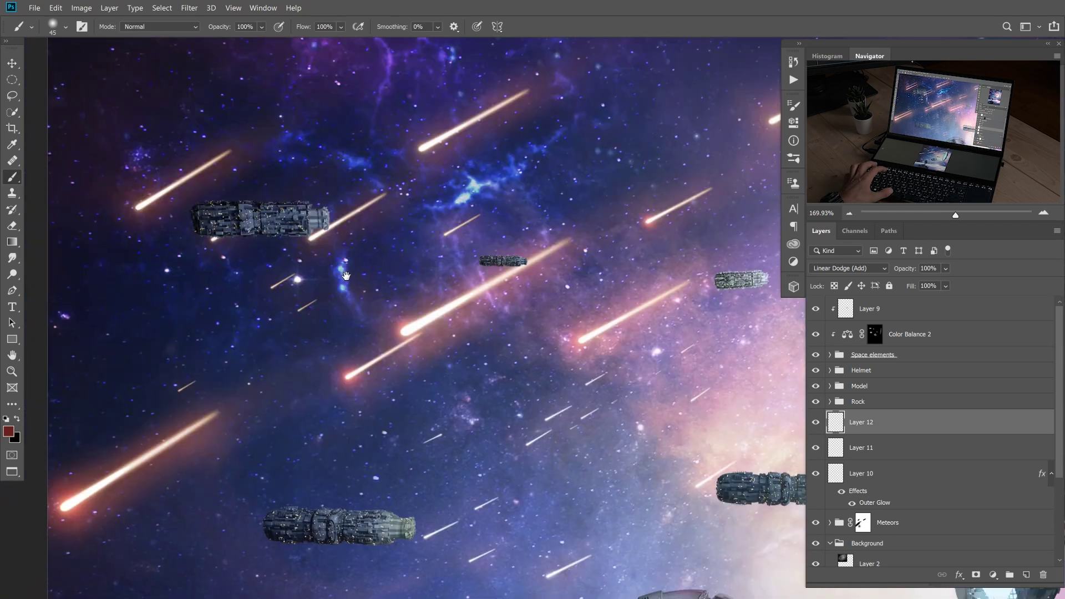
drag(278, 106, 326, 253)
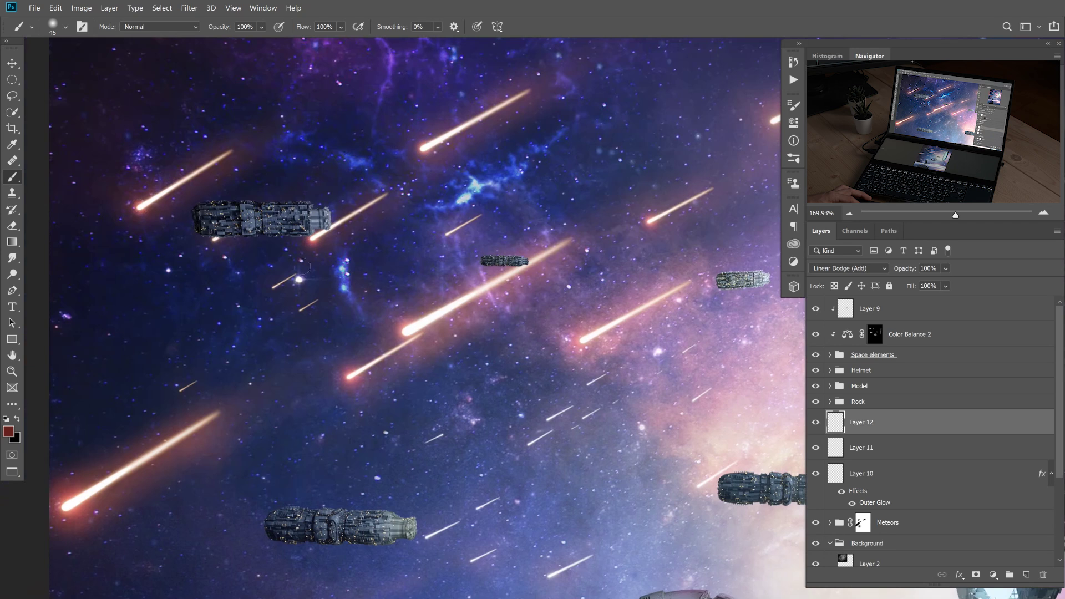
scroll(409, 274, down, 5)
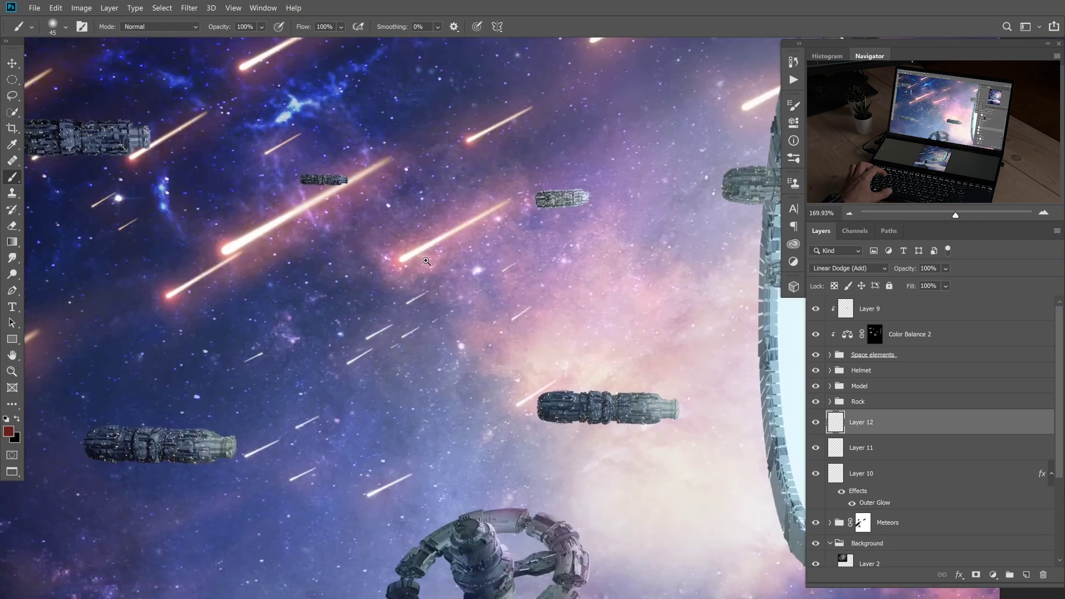
scroll(410, 274, up, 2)
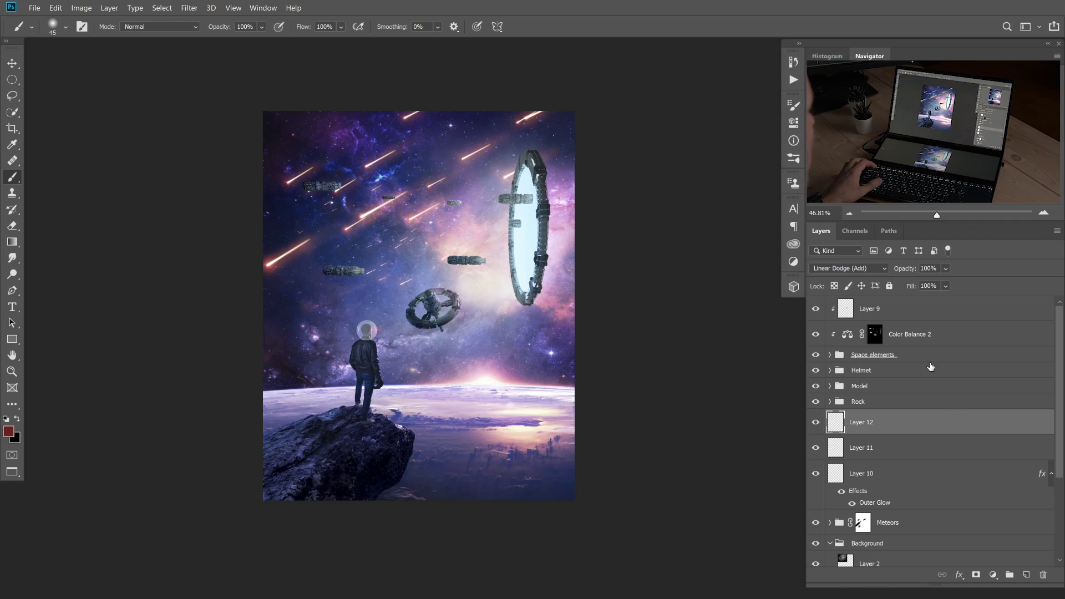
Move Layers 10, 11 and 12 into the top of the Meteors group and collapse the group.
scroll(843, 443, down, 1)
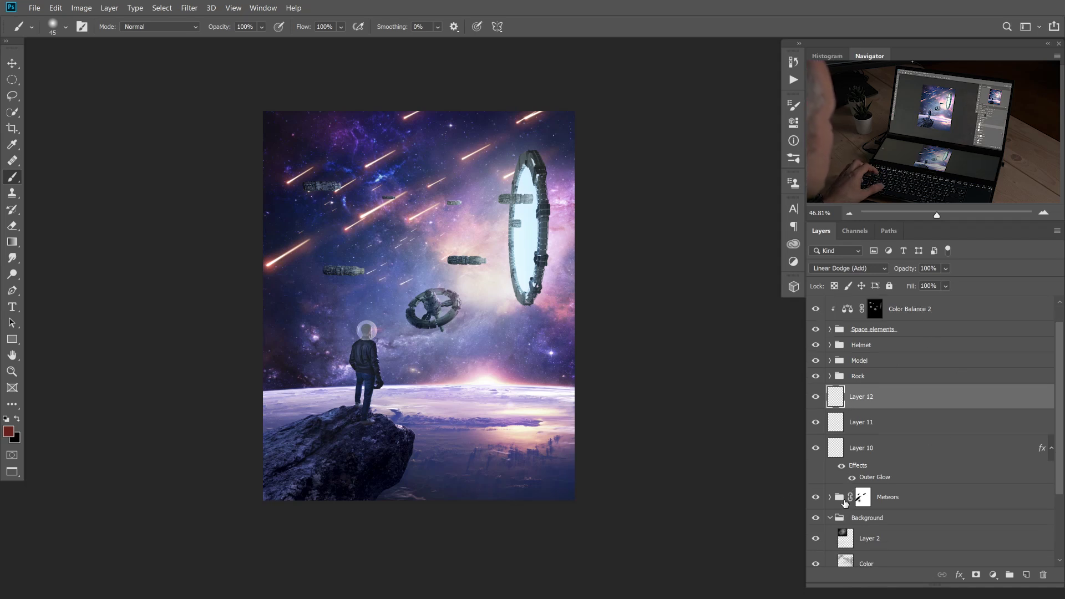
shift+click(836, 450)
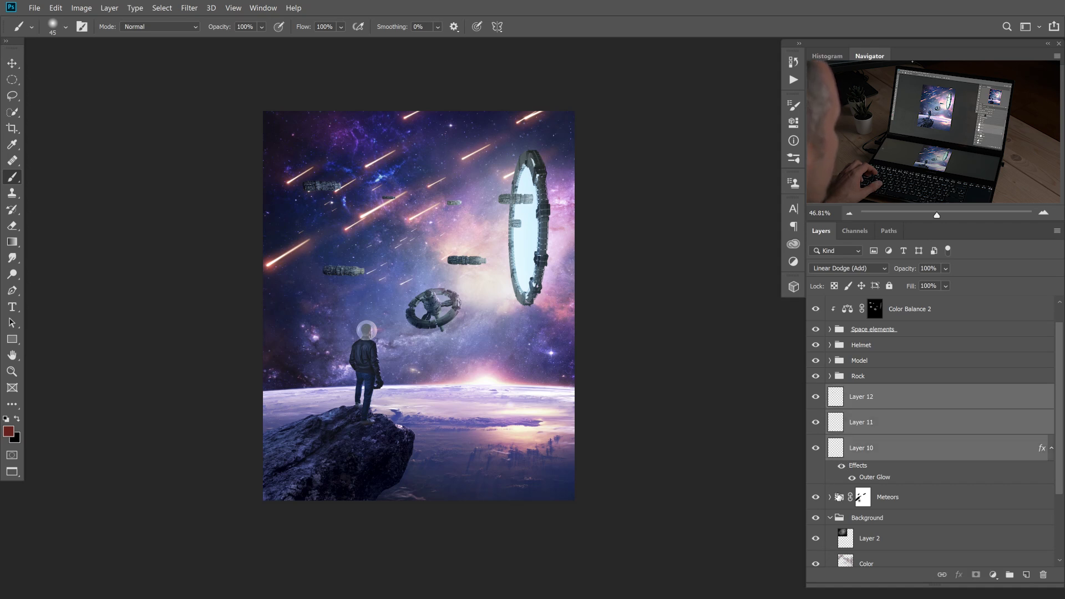
click(831, 497)
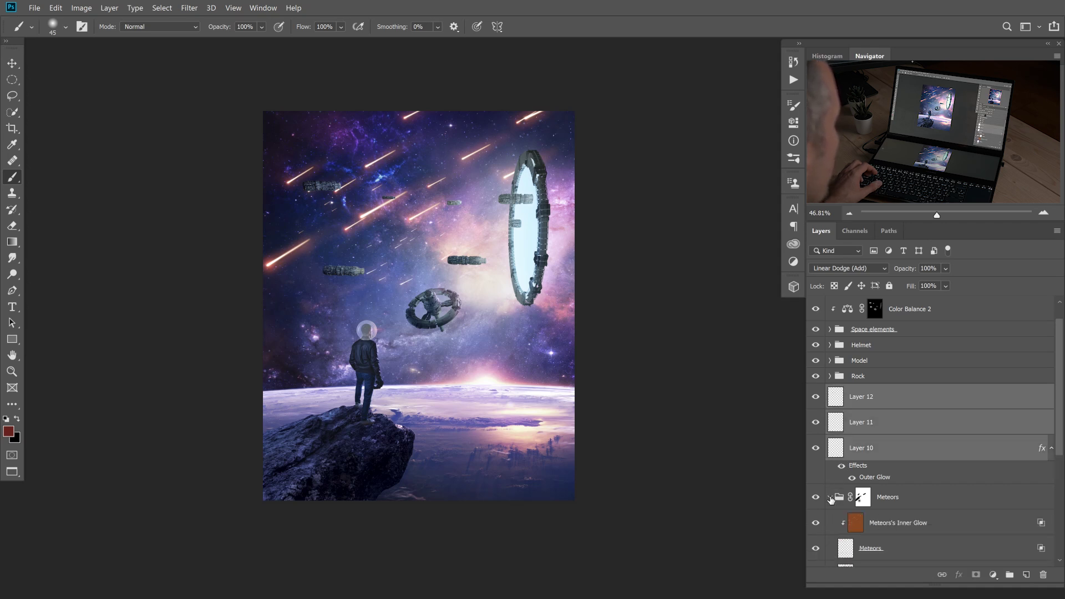
scroll(853, 433, down, 2)
drag(835, 399, 846, 447)
scroll(855, 406, up, 3)
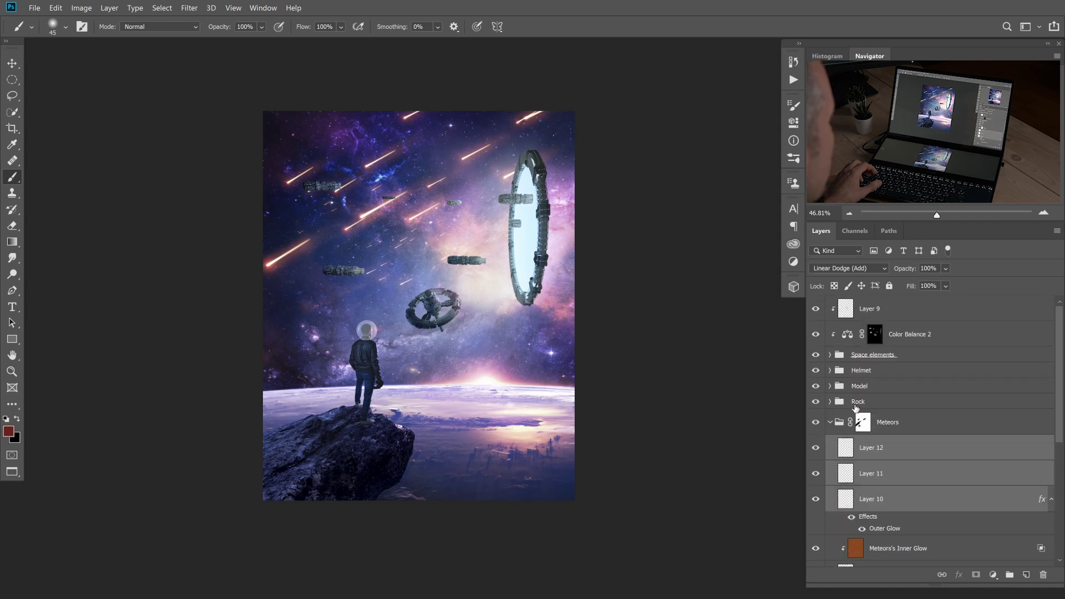
click(831, 424)
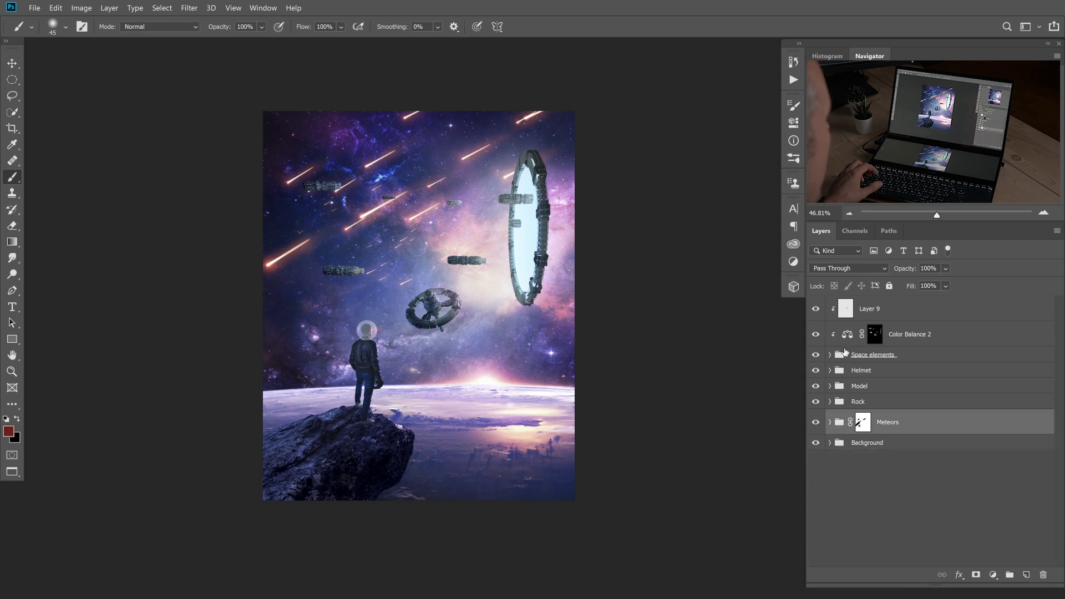
Group the Space elements folder with its clipped Color Balance 2 and Layer 9, and name the group "Space elements".
click(838, 360)
shift+click(841, 319)
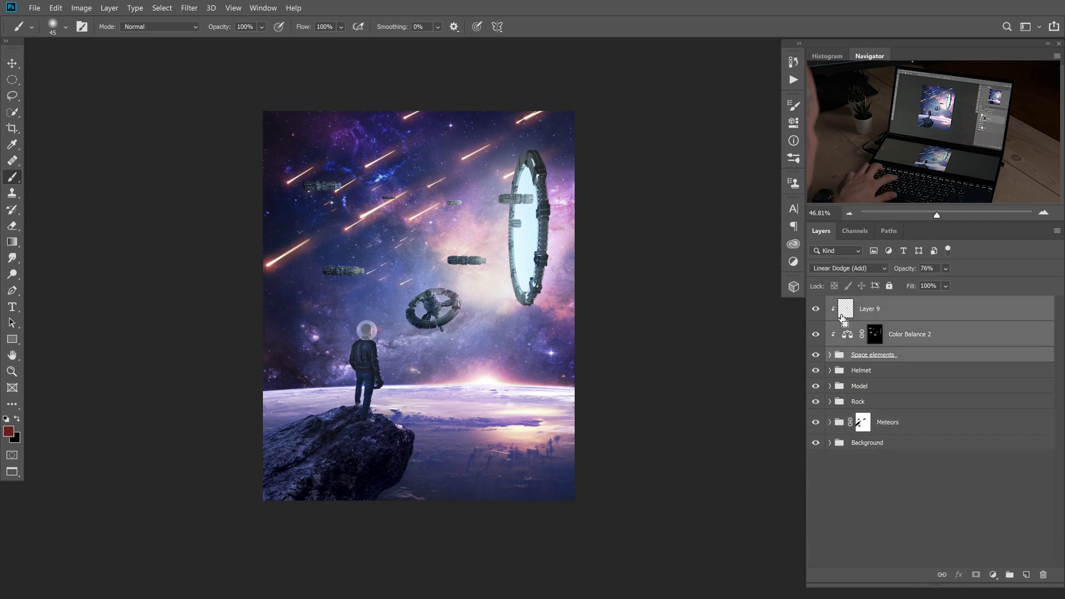
key(ctrl+g)
double_click(852, 304)
text(Space elements)
key(Return)
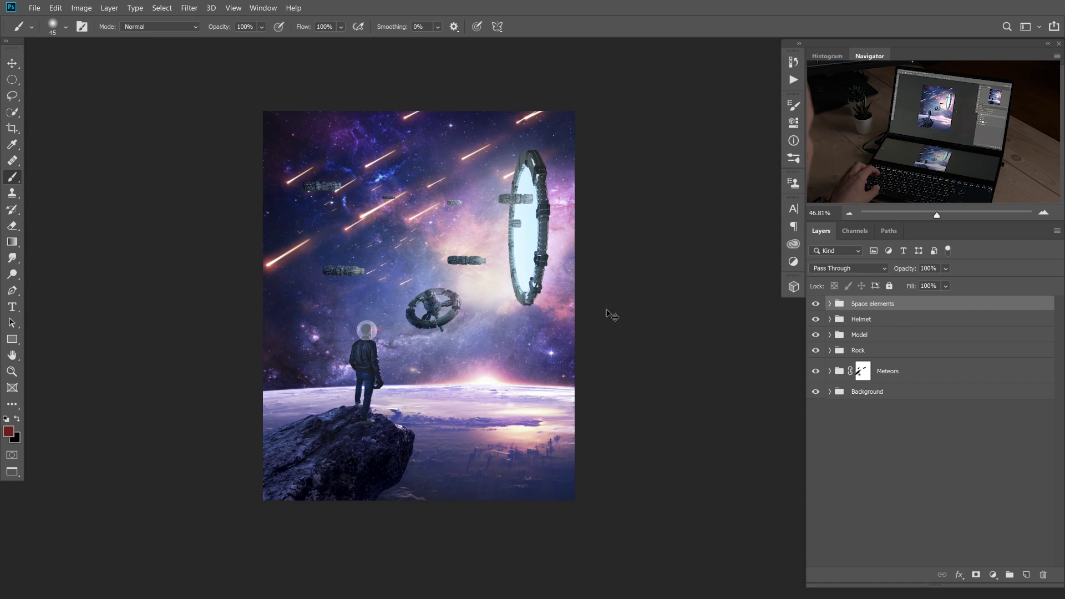
Stamp all visible layers into a new top layer and convert it to a smart object.
key(ctrl+shift+alt+e)
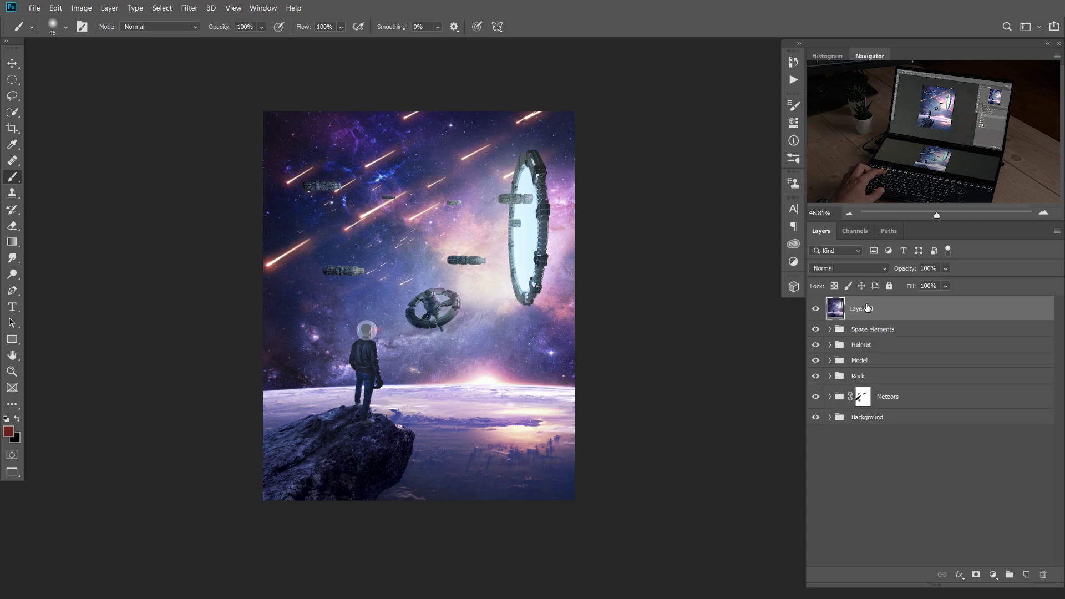
right_click(909, 315)
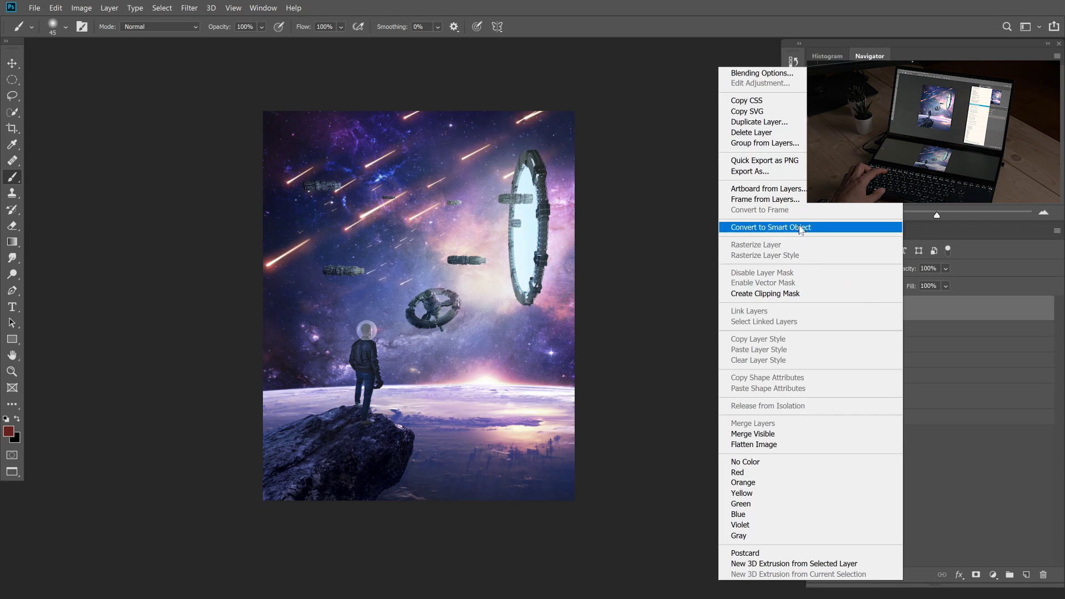
click(799, 228)
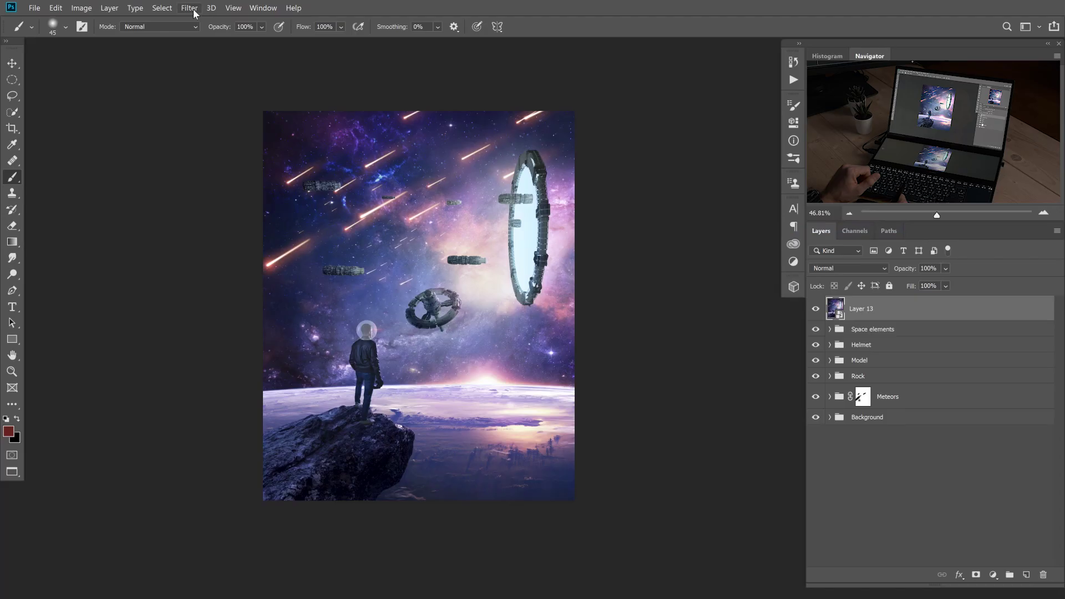
Start a Camera Raw filter on the merged smart object with Contrast +33 and a post-crop vignette of amount -36 and feather 61.
click(189, 8)
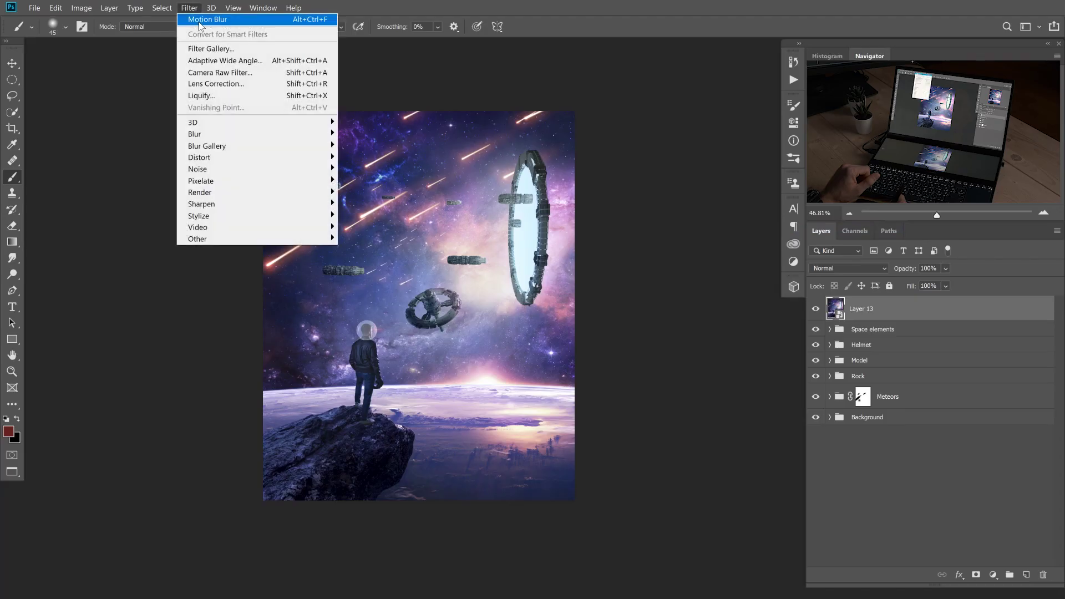
click(238, 72)
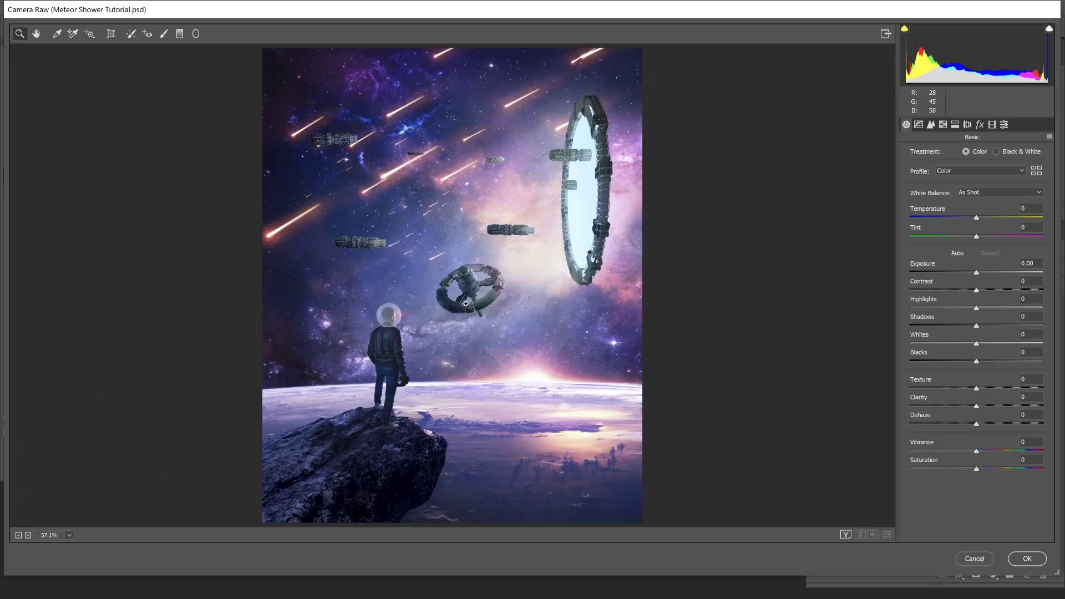
drag(979, 291, 1000, 289)
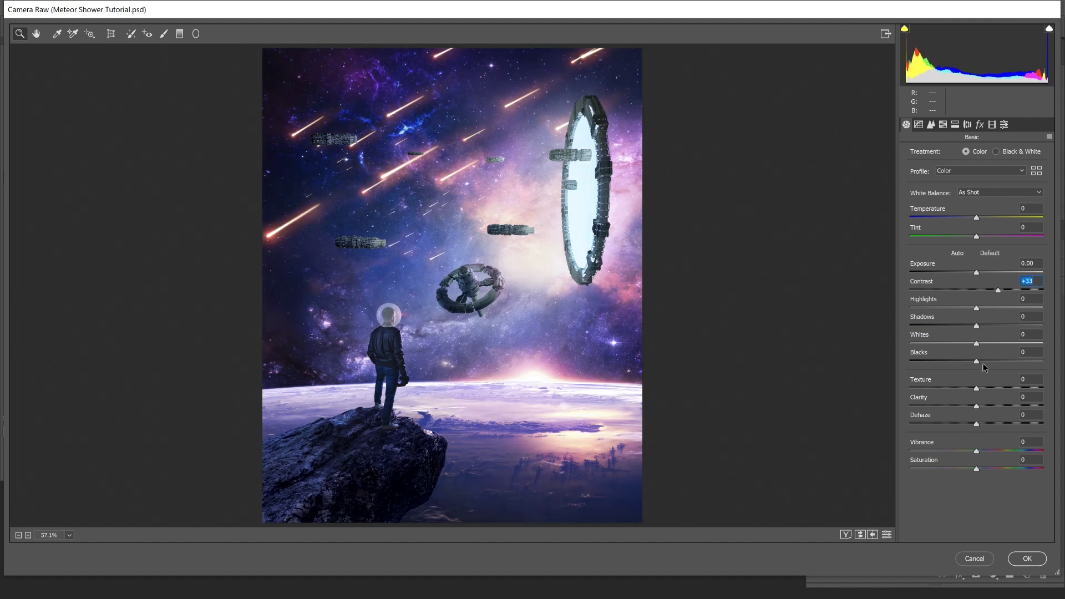
click(981, 125)
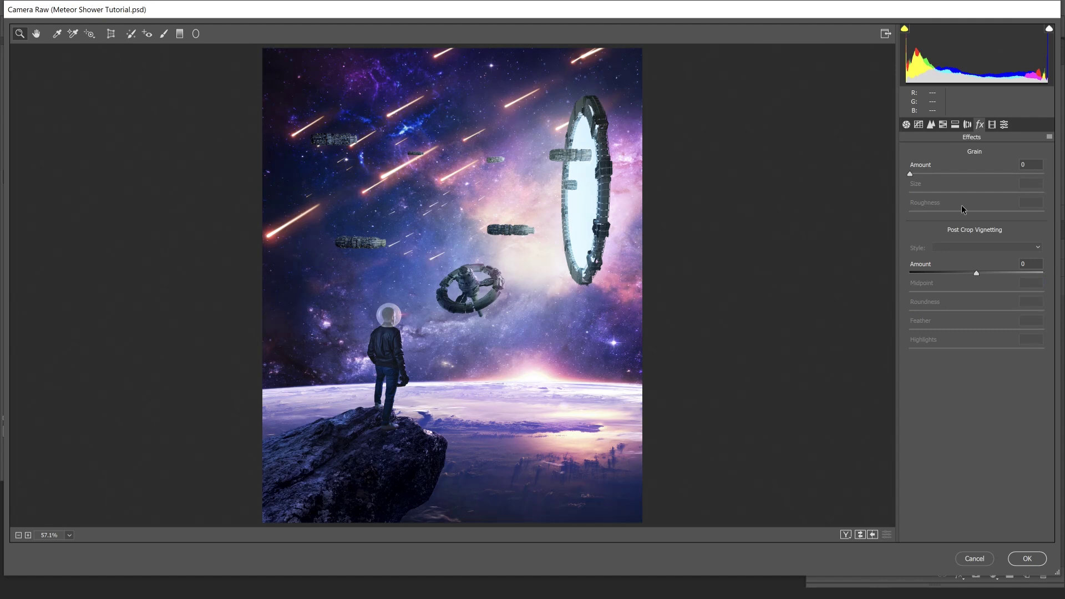
drag(976, 274, 952, 273)
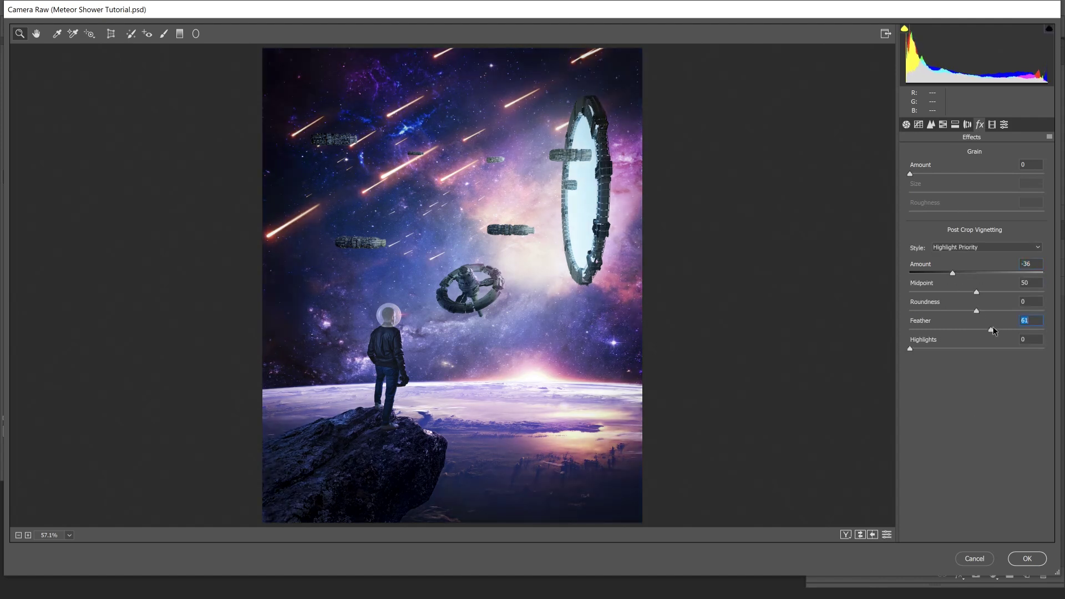
Set the basic tone adjustments to Blacks -38, Texture +8, Clarity -4 and Shadows +11, and warm the Temperature slightly to about +3.
click(906, 125)
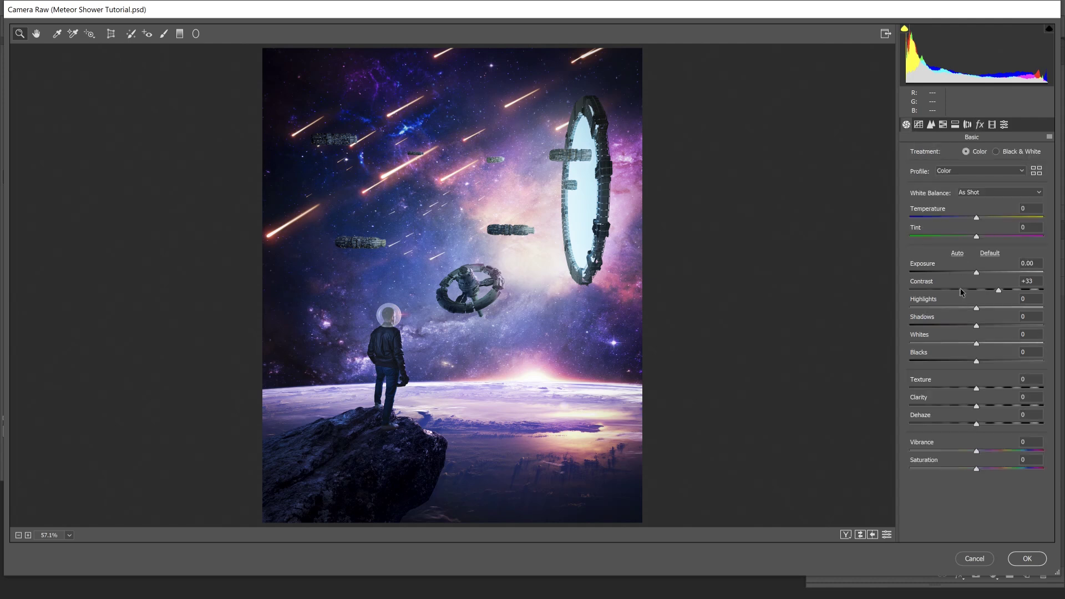
drag(976, 362, 974, 361)
drag(965, 363, 974, 409)
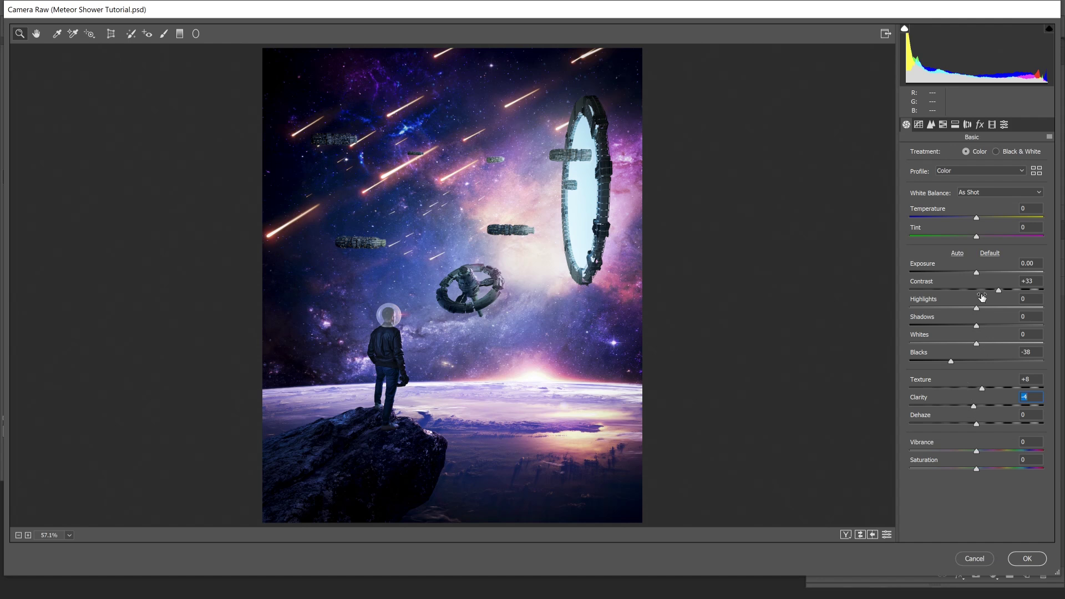
drag(977, 328, 984, 329)
drag(975, 218, 978, 219)
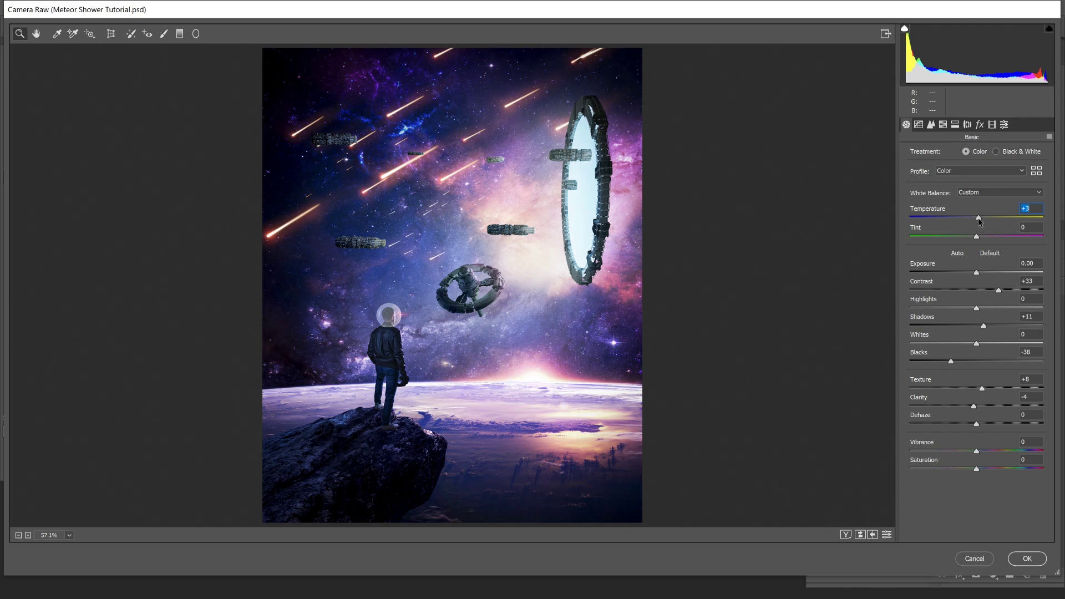
drag(979, 219, 980, 219)
Split-tone the image with shadows at hue 231 and saturation about 12, balance +64, and a faint warm tint in the highlights.
click(955, 125)
click(995, 259)
drag(910, 277, 927, 278)
drag(978, 221, 1018, 222)
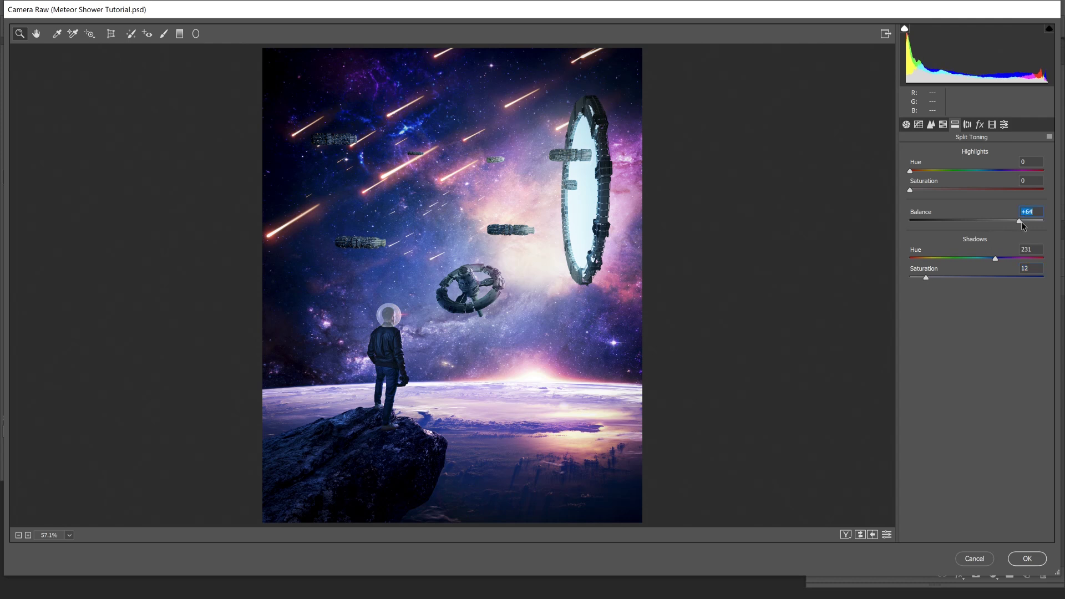
drag(926, 278, 928, 278)
click(920, 171)
click(921, 189)
click(920, 171)
click(918, 189)
Fine-tune the Green Primary hue and saturation in the camera calibration settings.
click(991, 125)
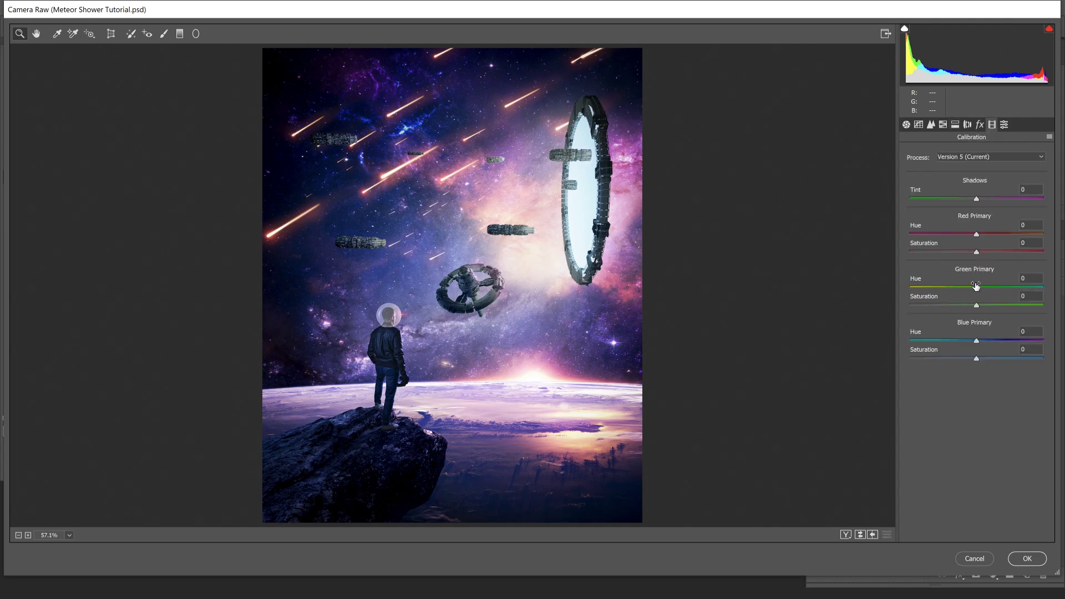
drag(976, 288, 985, 305)
key(Down)
key(Down)
key(Down)
key(Down)
Sharpen the image with an amount of 86, a high masking value and a radius below 1.0.
click(932, 125)
drag(915, 170, 986, 170)
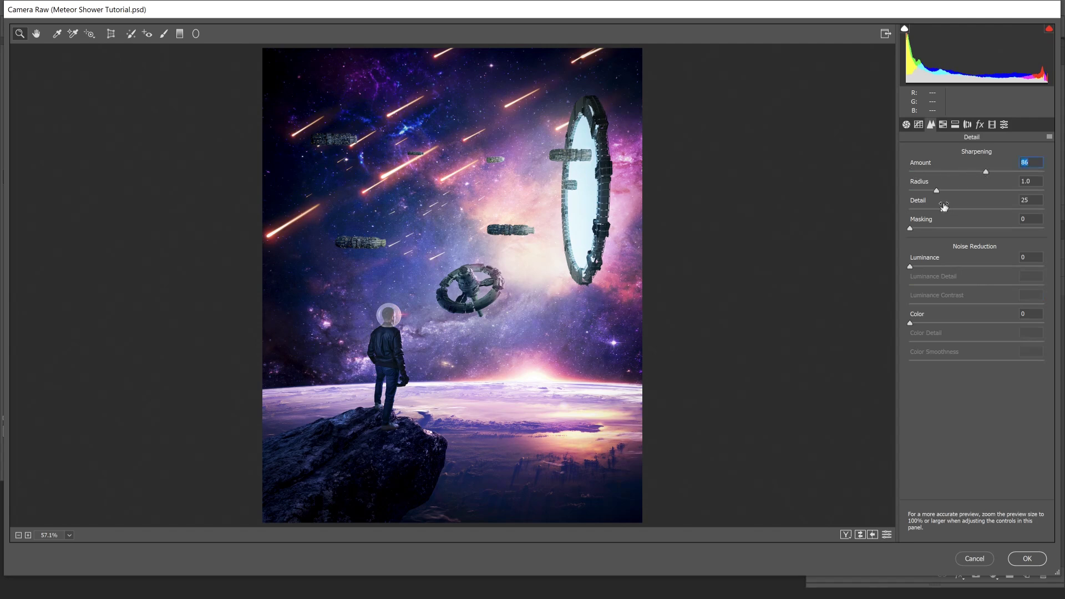
drag(910, 228, 1008, 230)
drag(938, 191, 921, 191)
Draw an elliptical radial filter around the man on the rock and reset its local correction settings.
click(196, 34)
drag(374, 301, 471, 450)
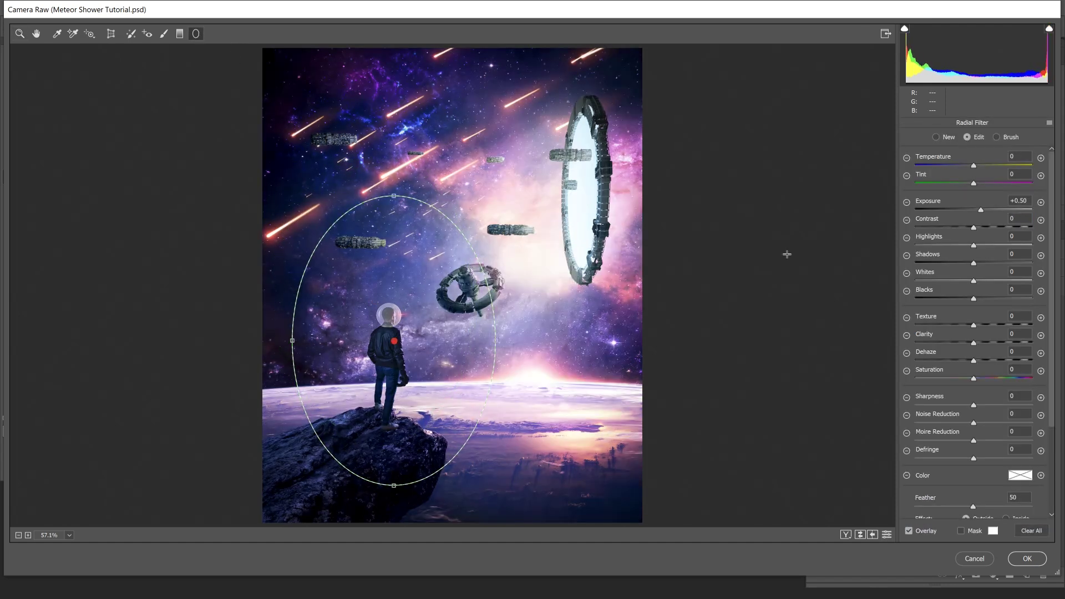
click(1049, 122)
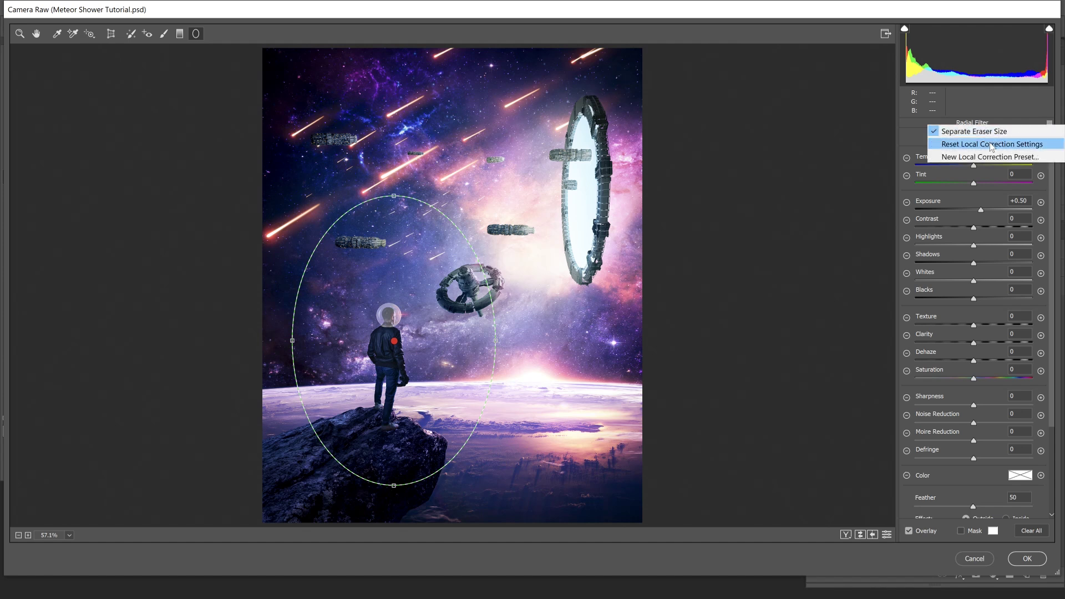
click(992, 146)
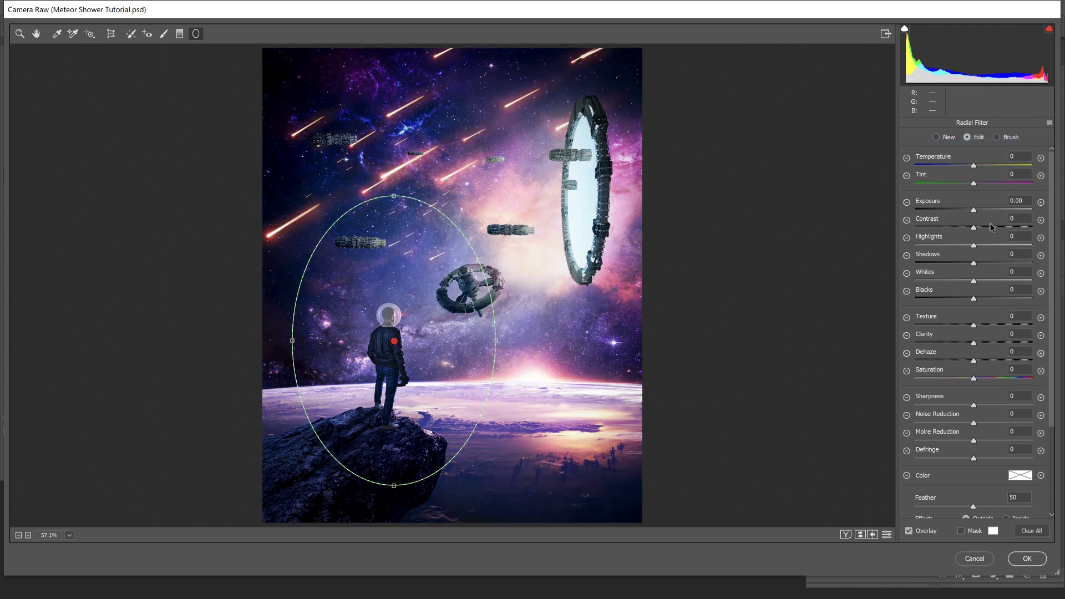
Set the radial filter's exposure to +0.85 and limit it to the inside with a Luminance range mask and feather 100.
scroll(981, 443, down, 3)
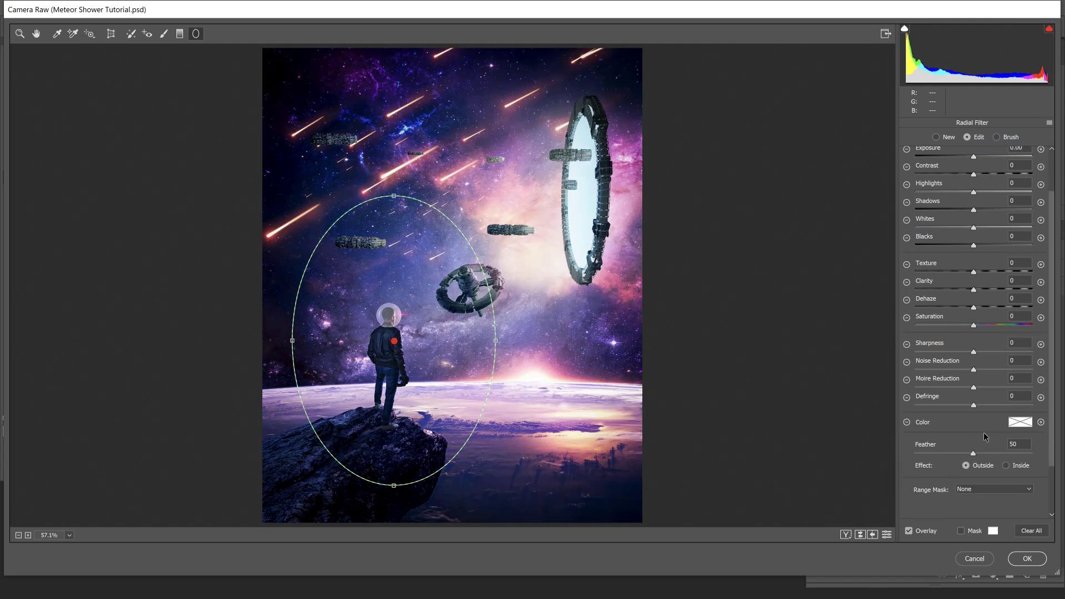
scroll(981, 311, up, 3)
drag(974, 210, 986, 210)
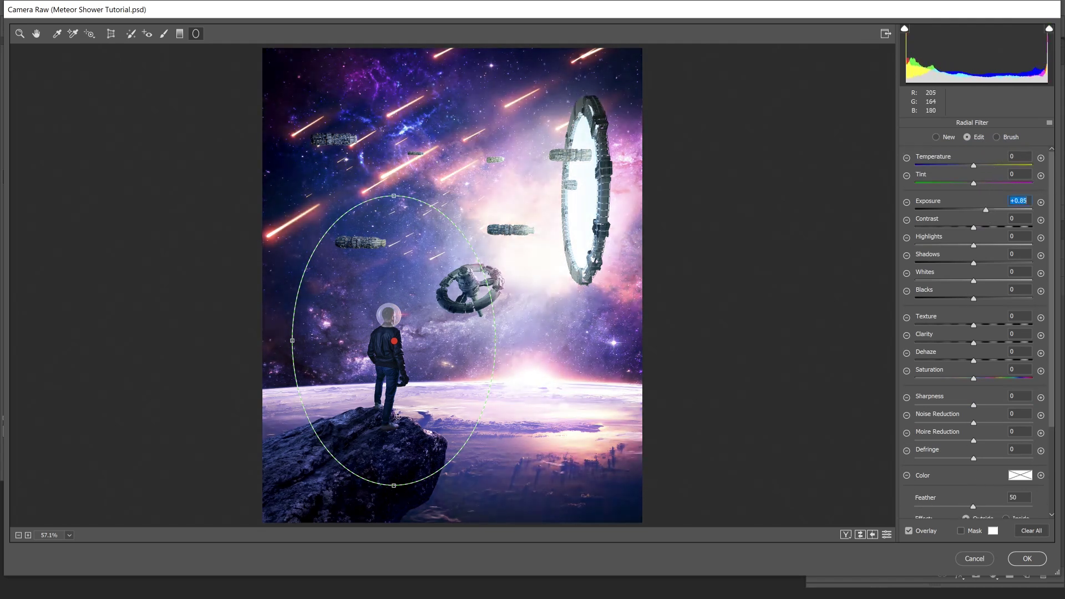
scroll(929, 375, down, 3)
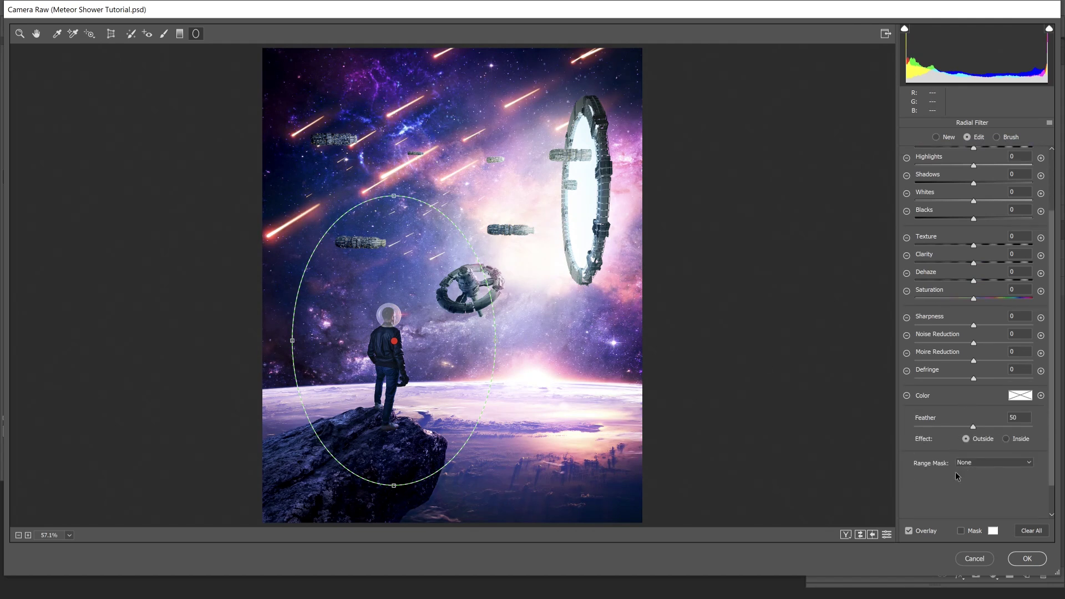
click(1005, 439)
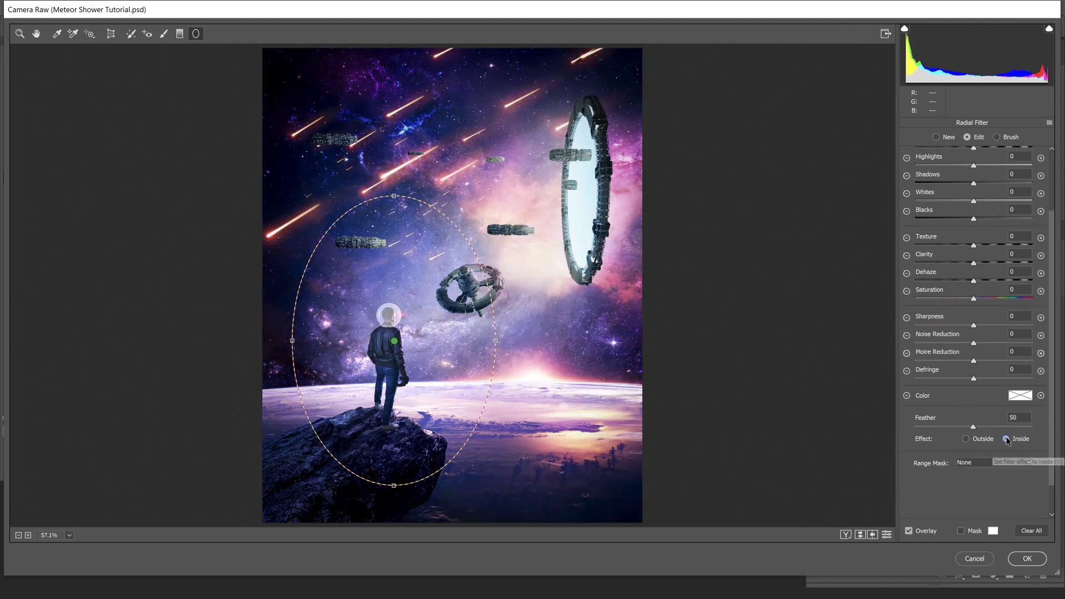
scroll(982, 230, up, 3)
scroll(982, 233, down, 3)
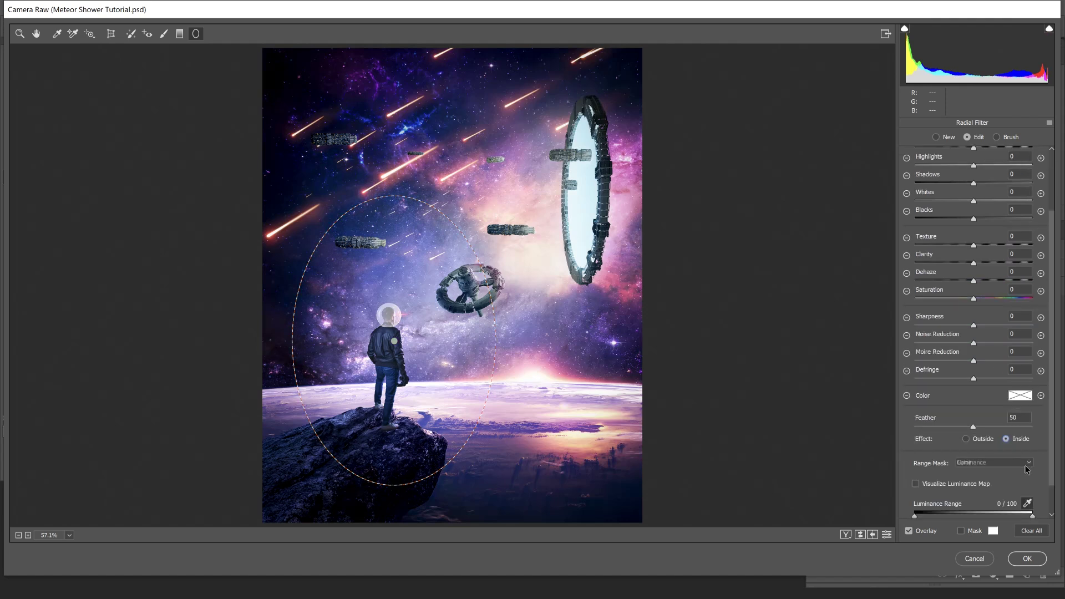
drag(972, 427, 1056, 429)
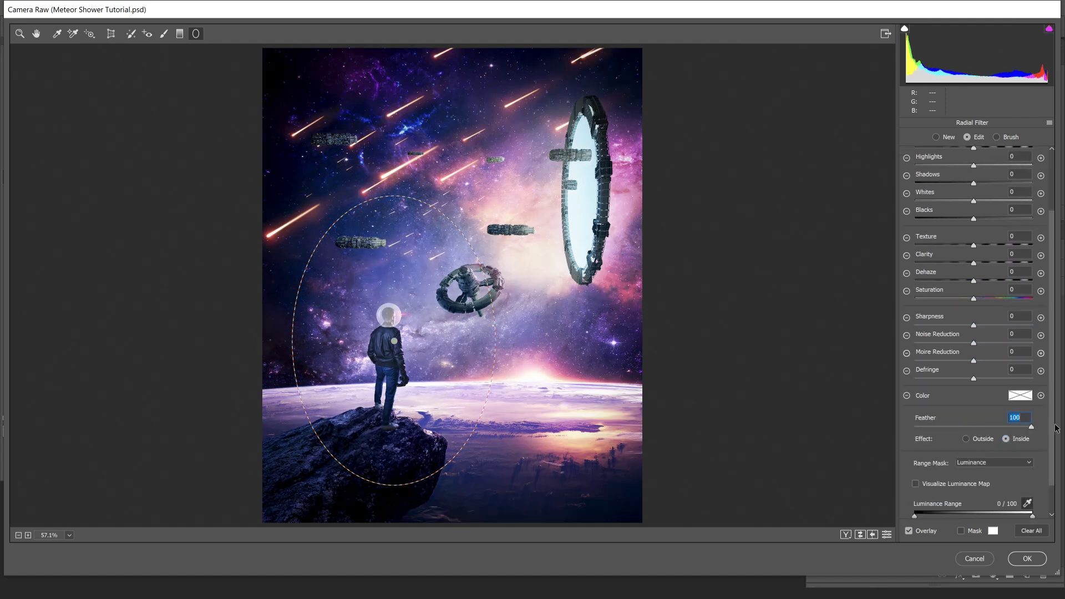
Set the radial filter's exposure to about +0.15, raise its shadows slightly, and apply the Camera Raw filter.
scroll(941, 348, up, 3)
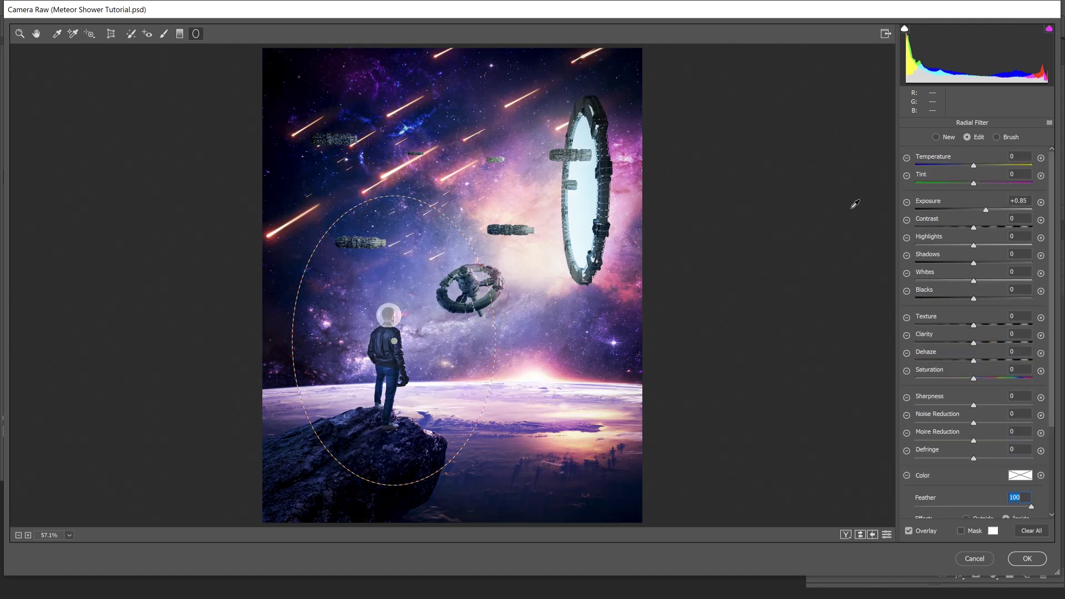
drag(985, 212, 979, 213)
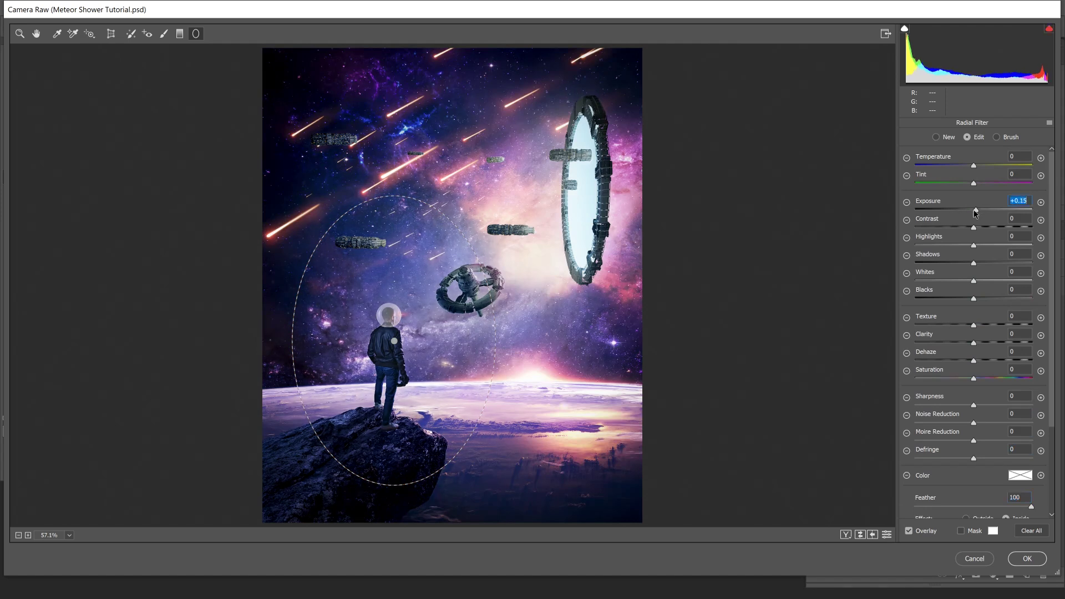
drag(974, 263, 985, 265)
click(1027, 558)
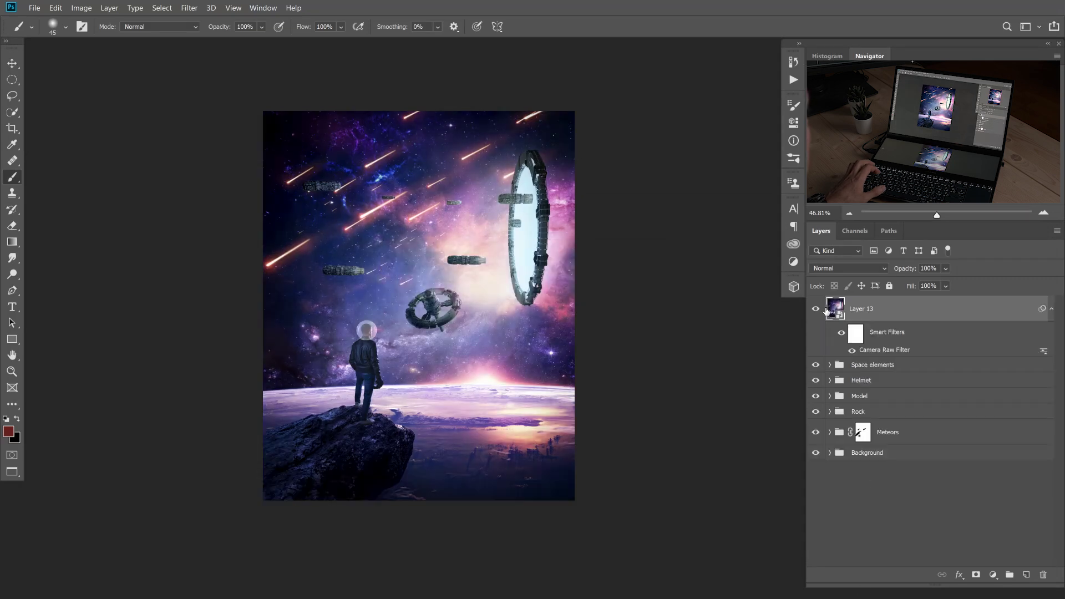
Compare the composite with and without the graded Layer 13, fitting the whole image to the screen.
click(818, 309)
click(818, 308)
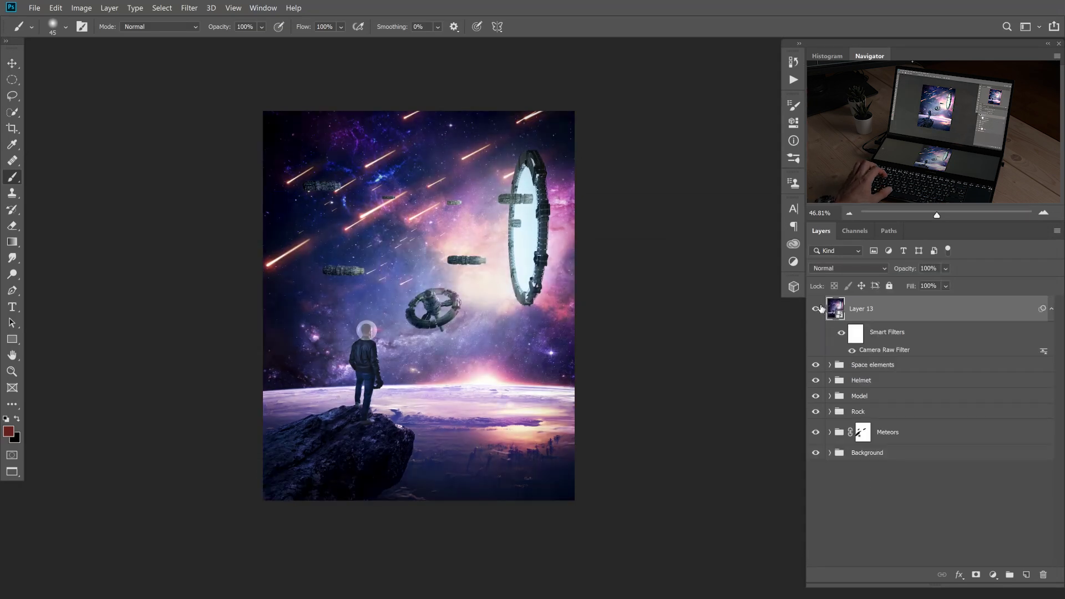
key(ctrl+0)
drag(577, 317, 460, 315)
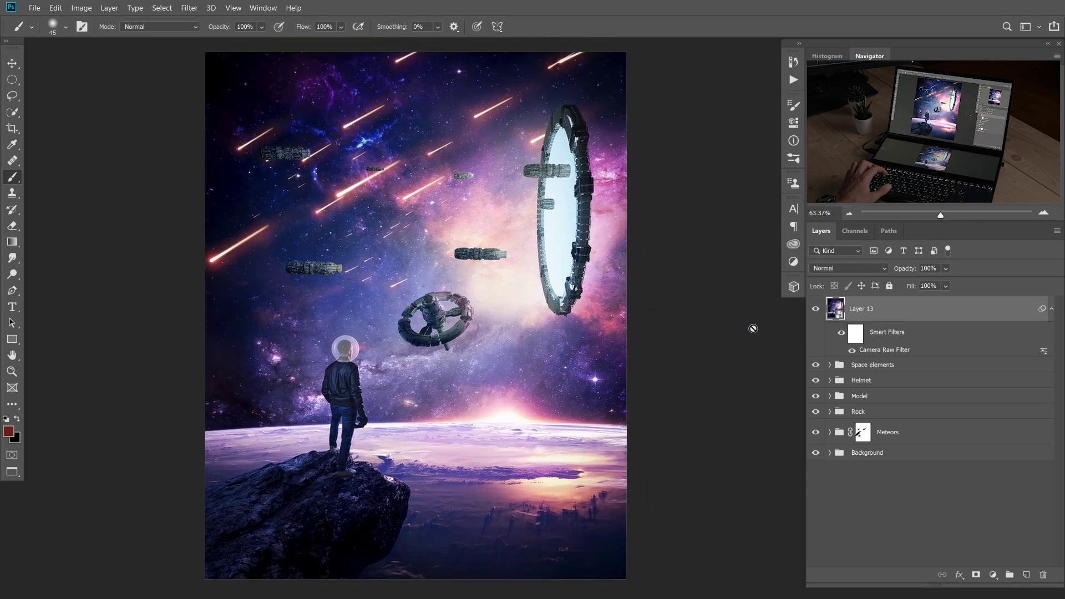
click(816, 310)
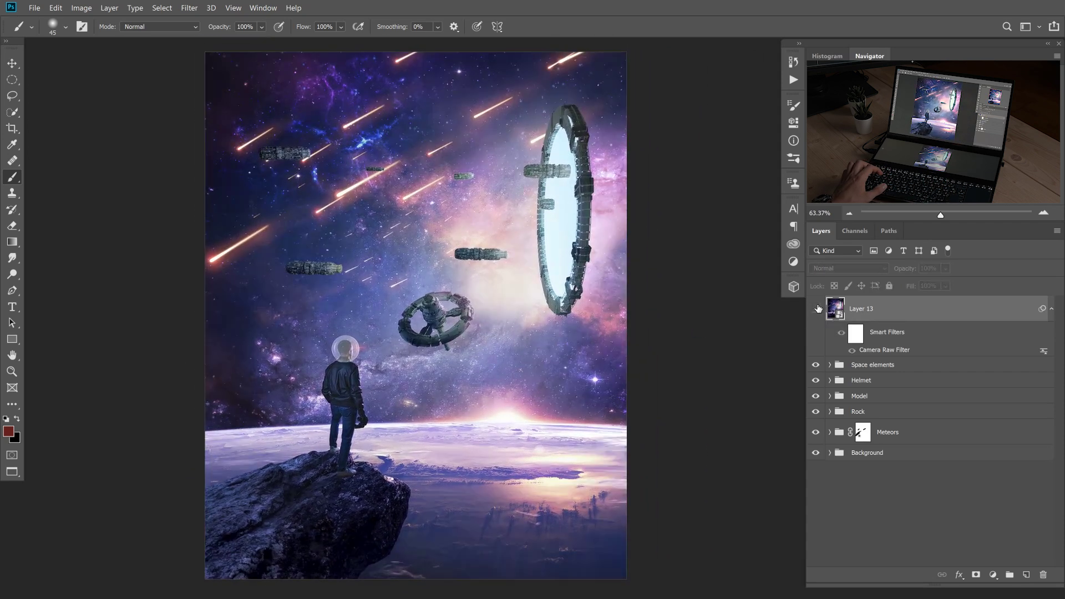
click(817, 309)
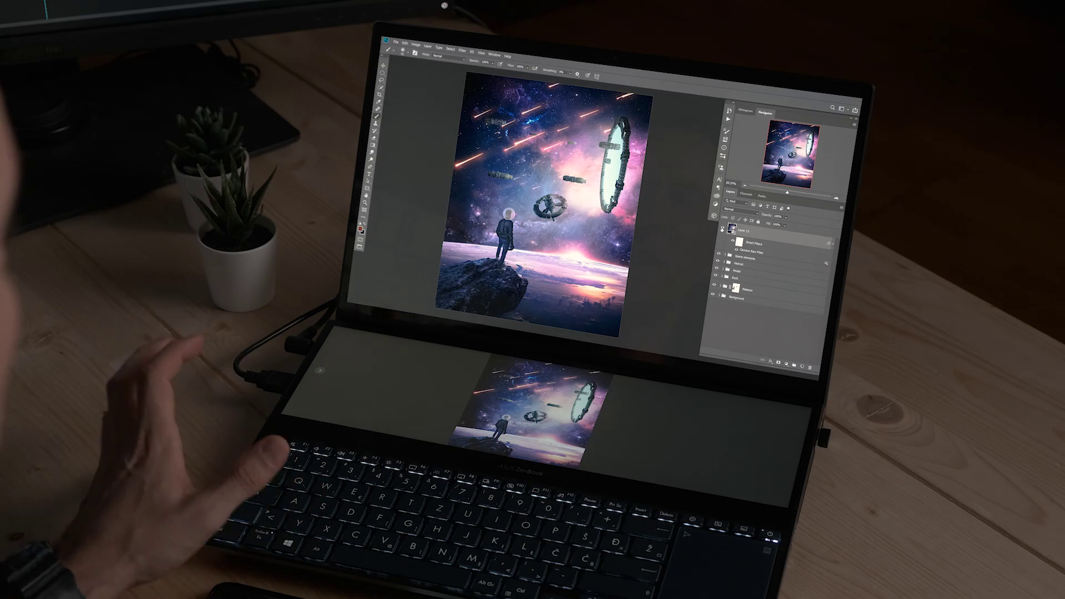